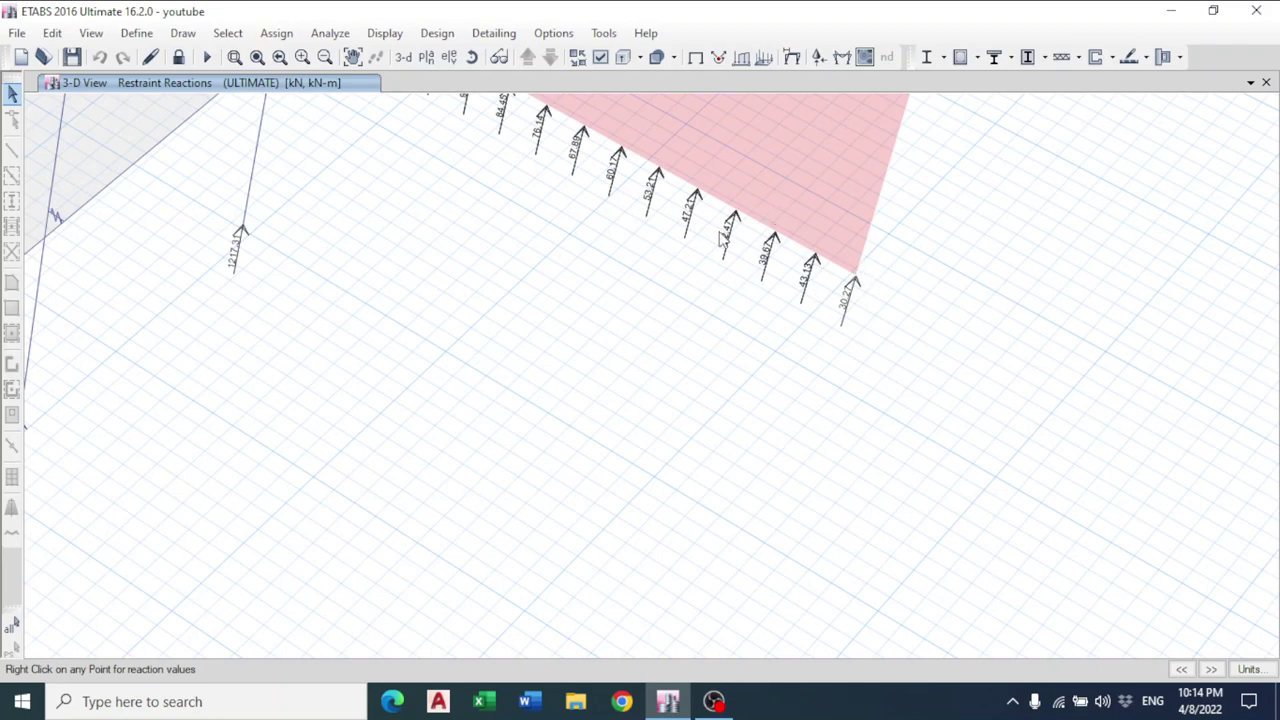
Show the plan view of the Base story level.
scroll(309, 400, "down", 3)
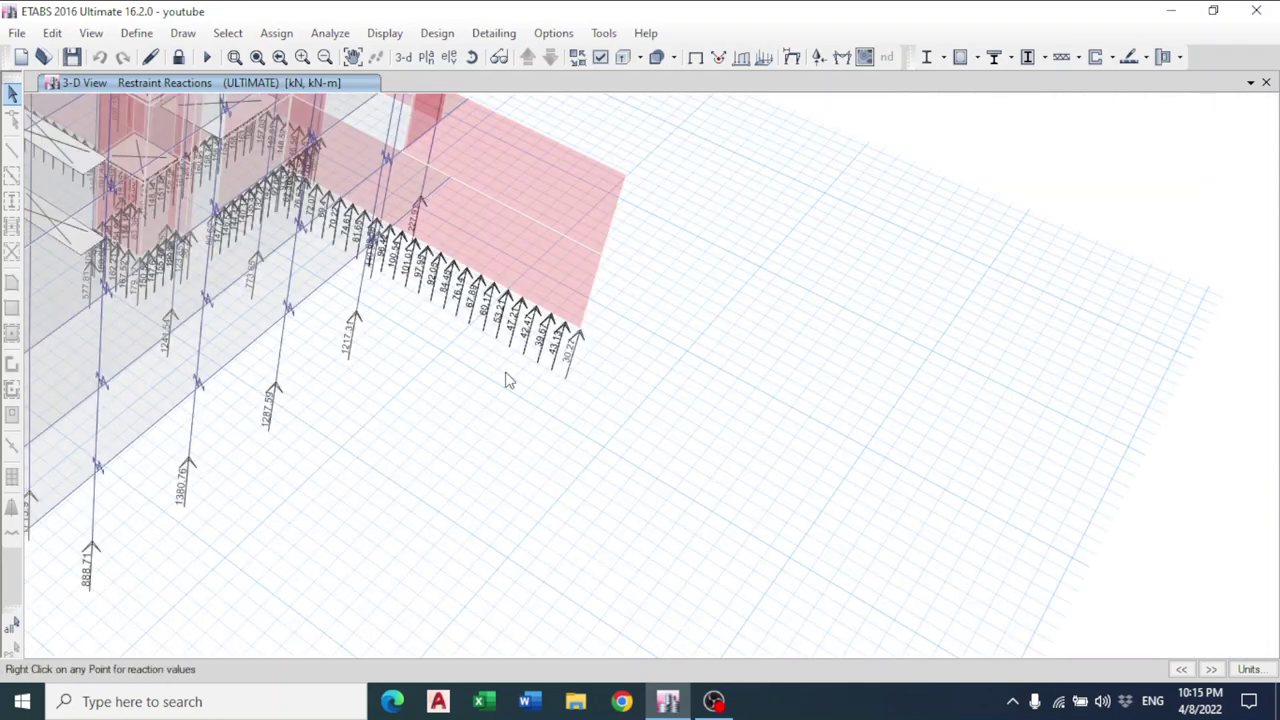
middle_click_drag(508, 380, 869, 251)
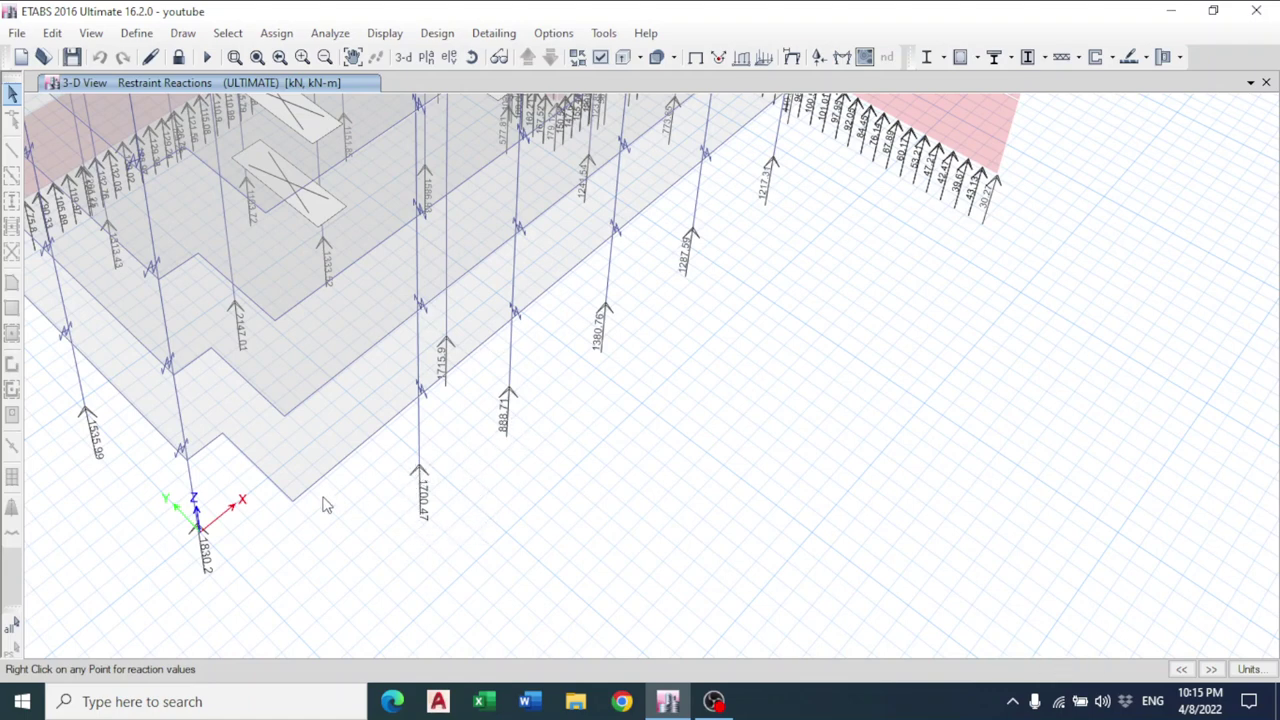
left_click(426, 57)
left_click(527, 360)
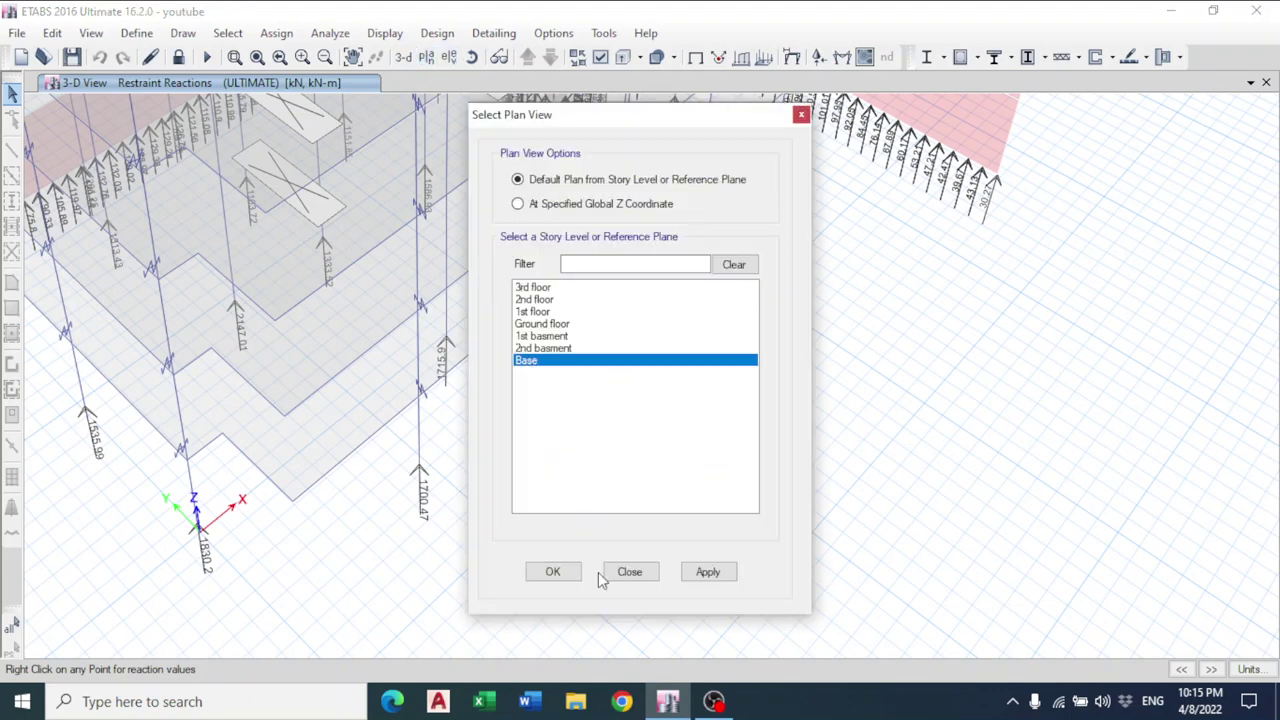
left_click(553, 571)
Display the Fz restraint reactions for the ULTIMATE combination as tabulated values on the Base plan.
left_click(817, 57)
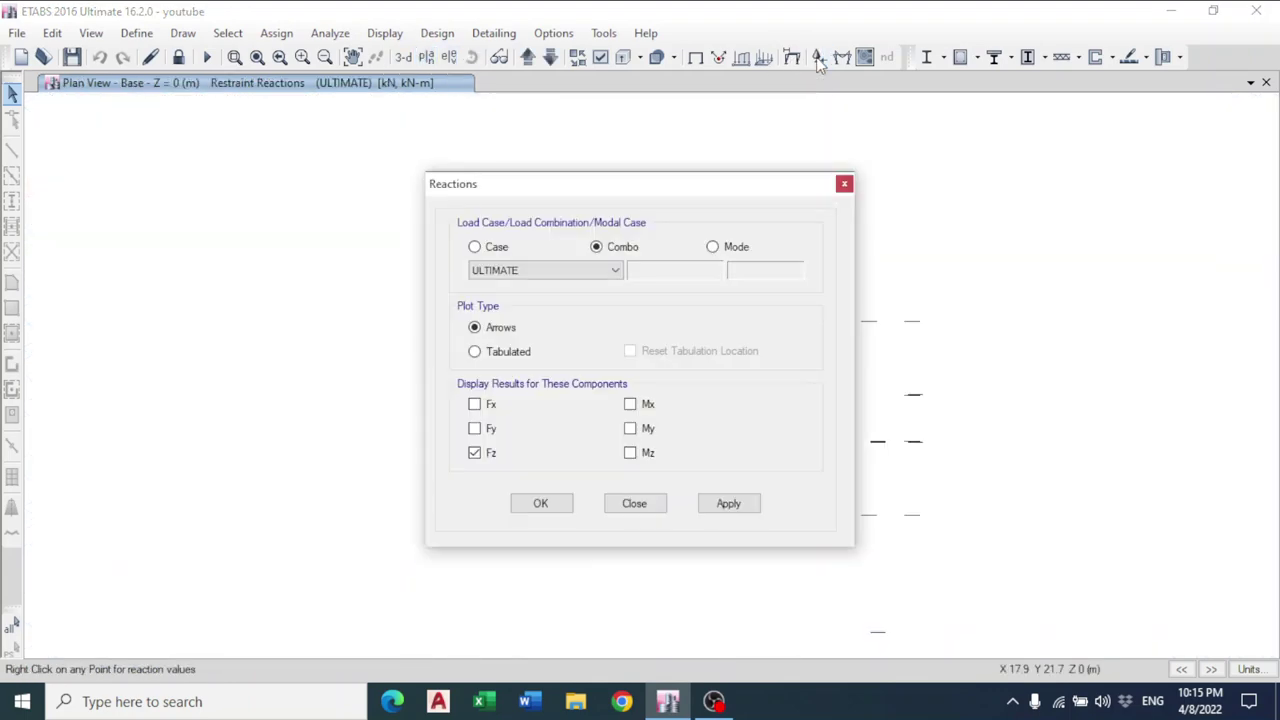
left_click(506, 352)
left_click(541, 504)
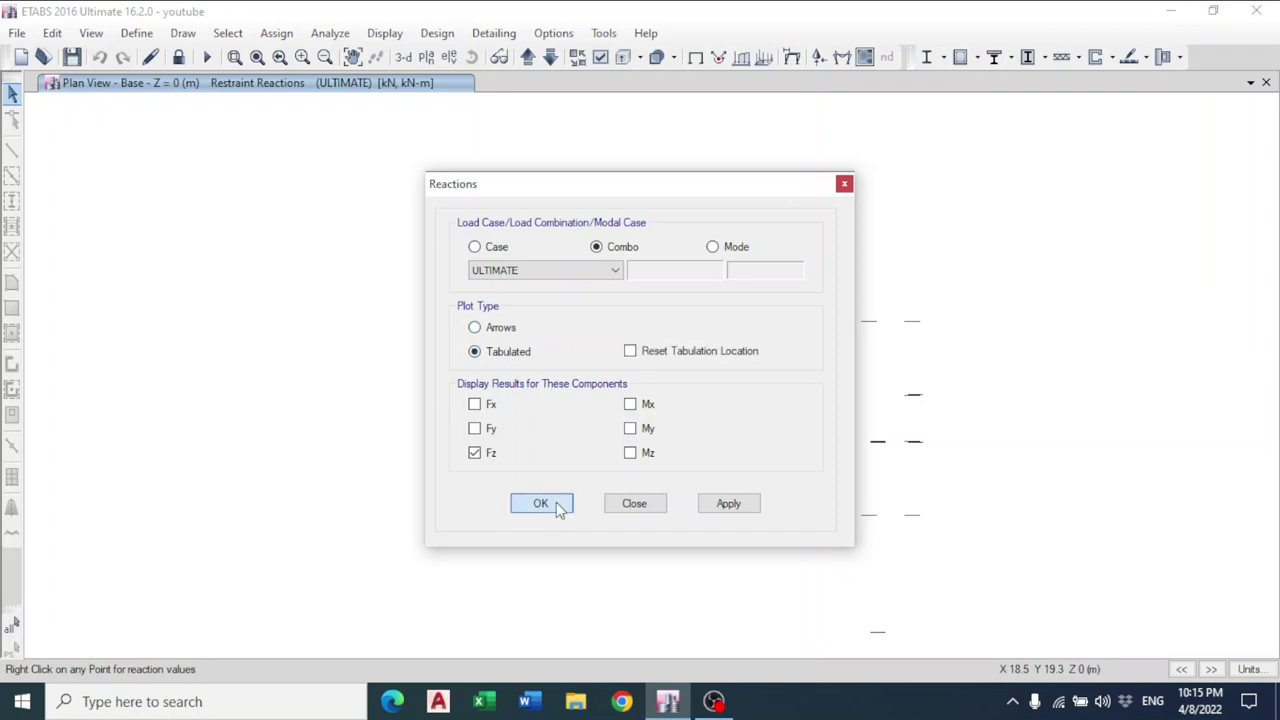
Examine the tabulated Fz reactions at the column and wall joints across the whole Base plan.
scroll(555, 350, "up", 3)
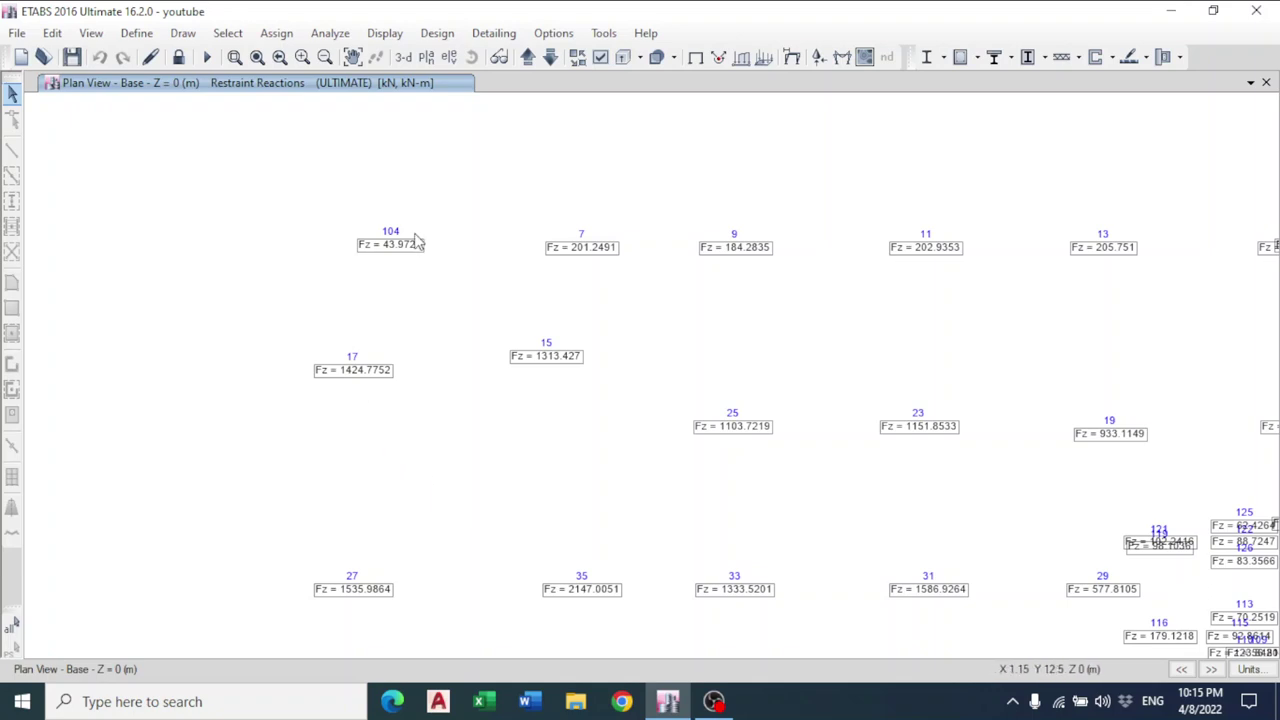
middle_click_drag(794, 486, 572, 368)
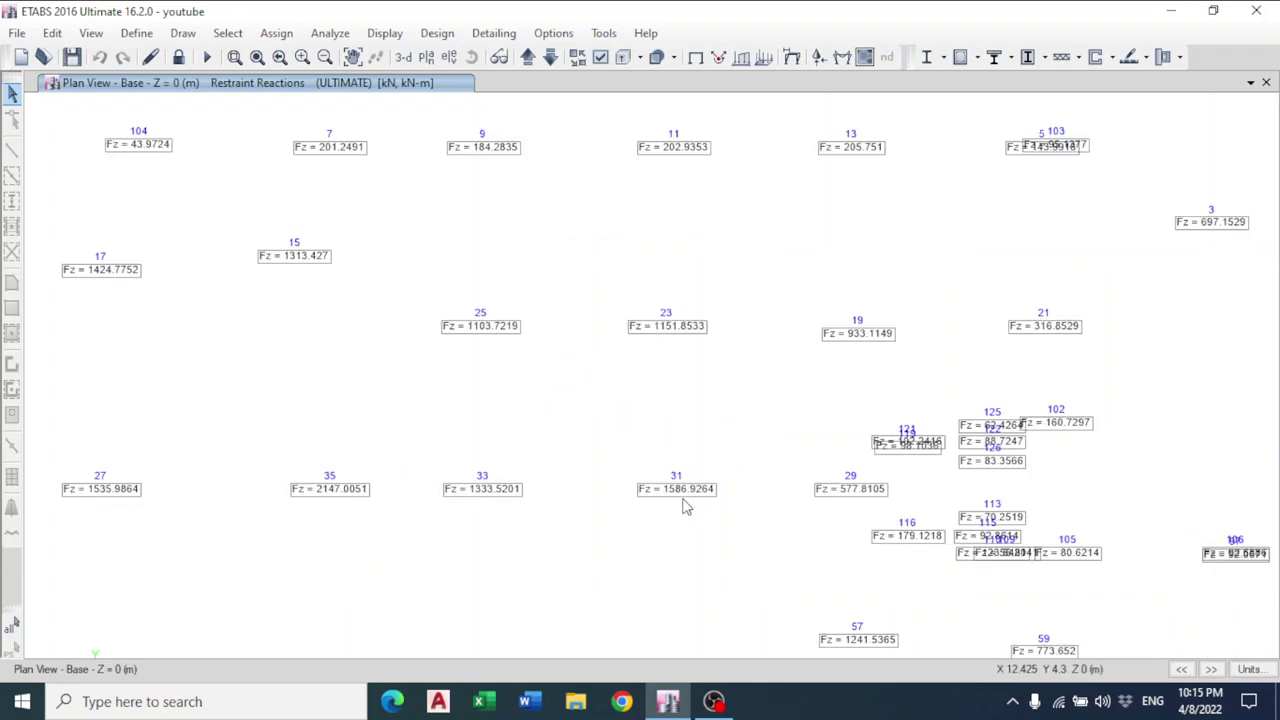
middle_click_drag(684, 507, 709, 377)
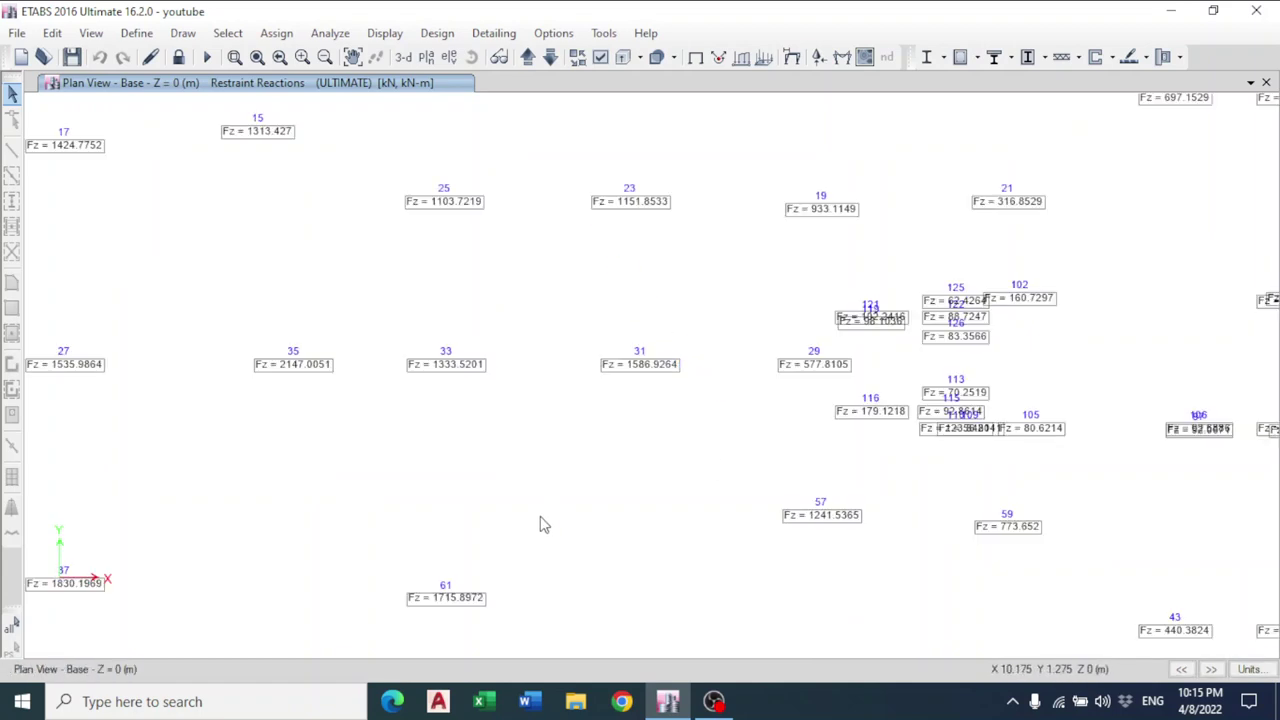
scroll(540, 525, "down", 3)
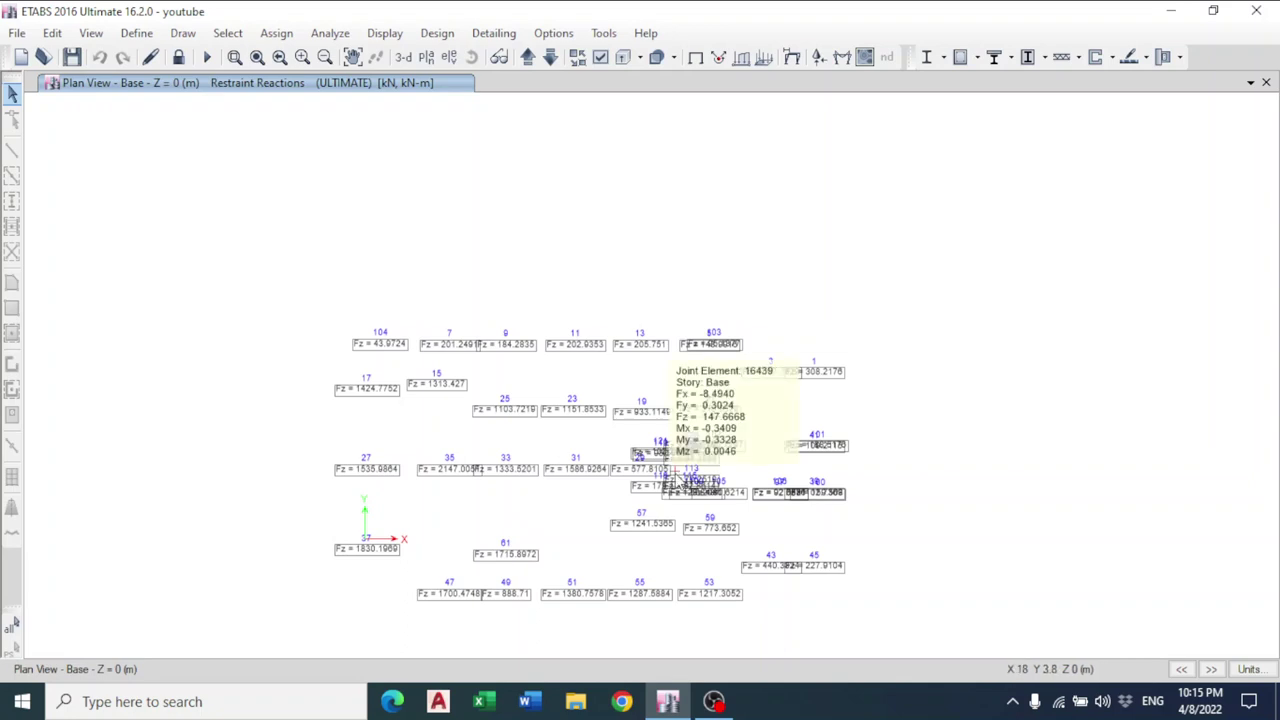
middle_click_drag(880, 517, 853, 513)
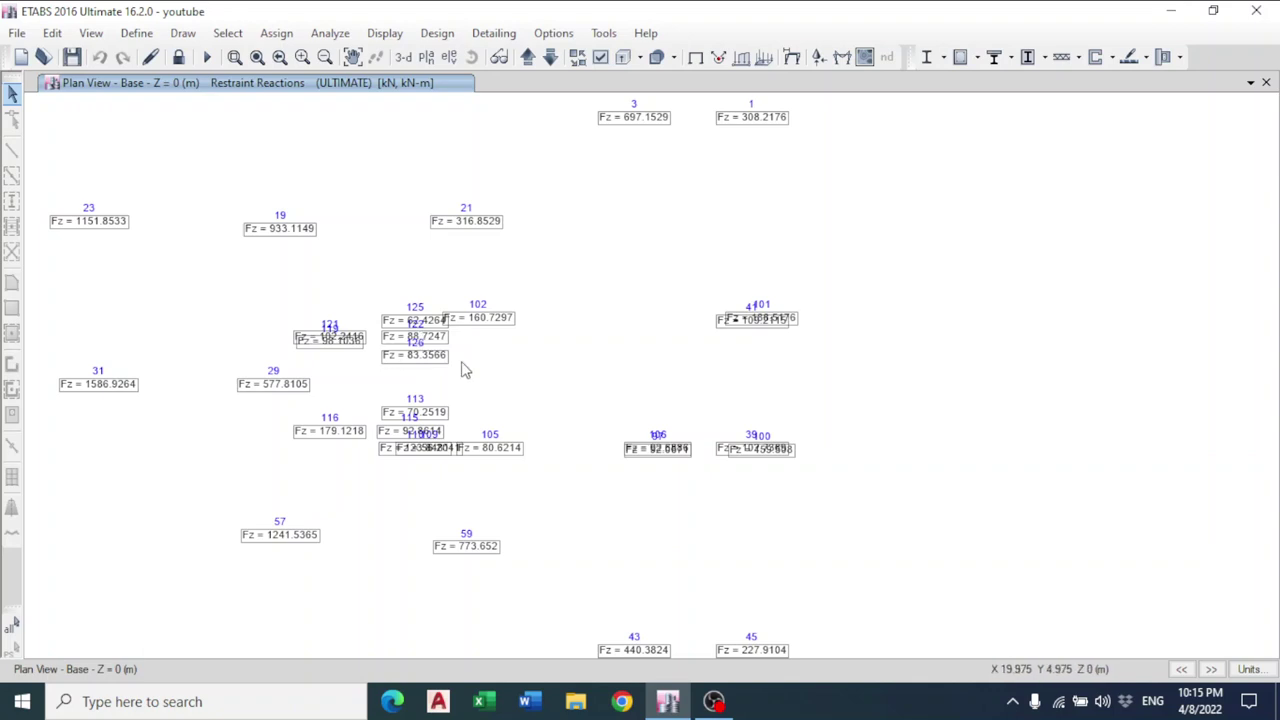
right_click(510, 368)
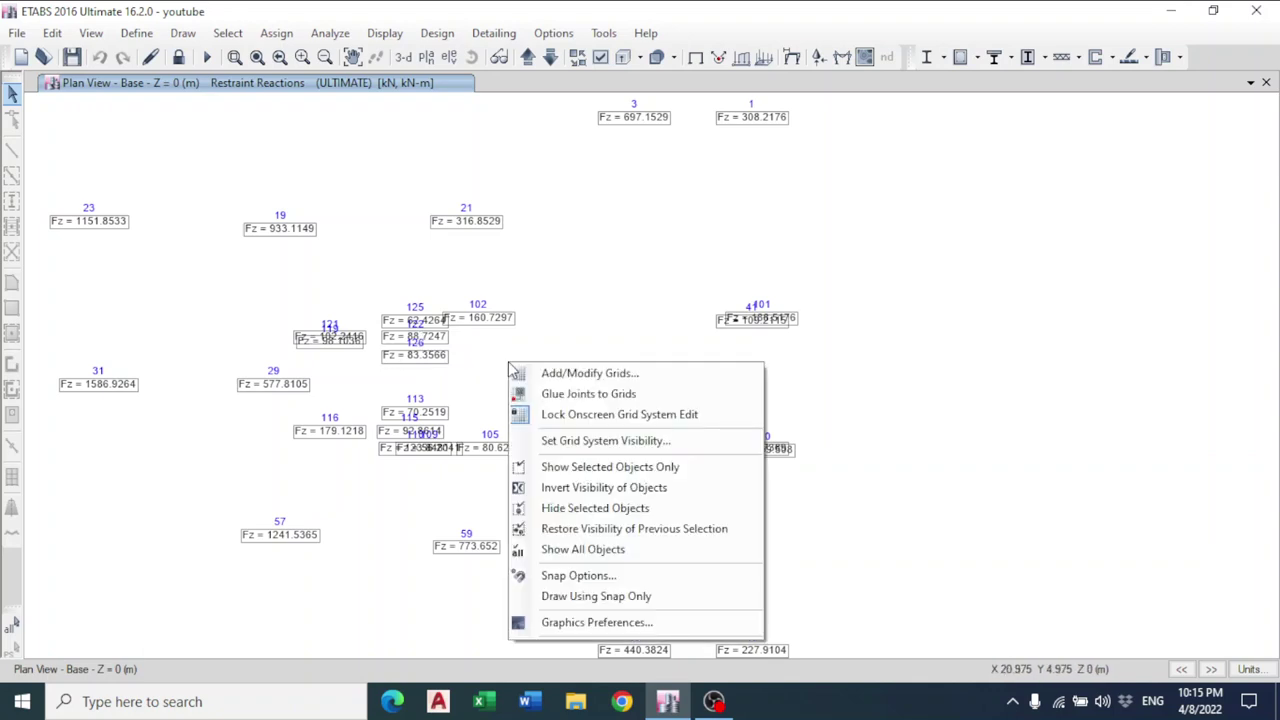
left_click(588, 306)
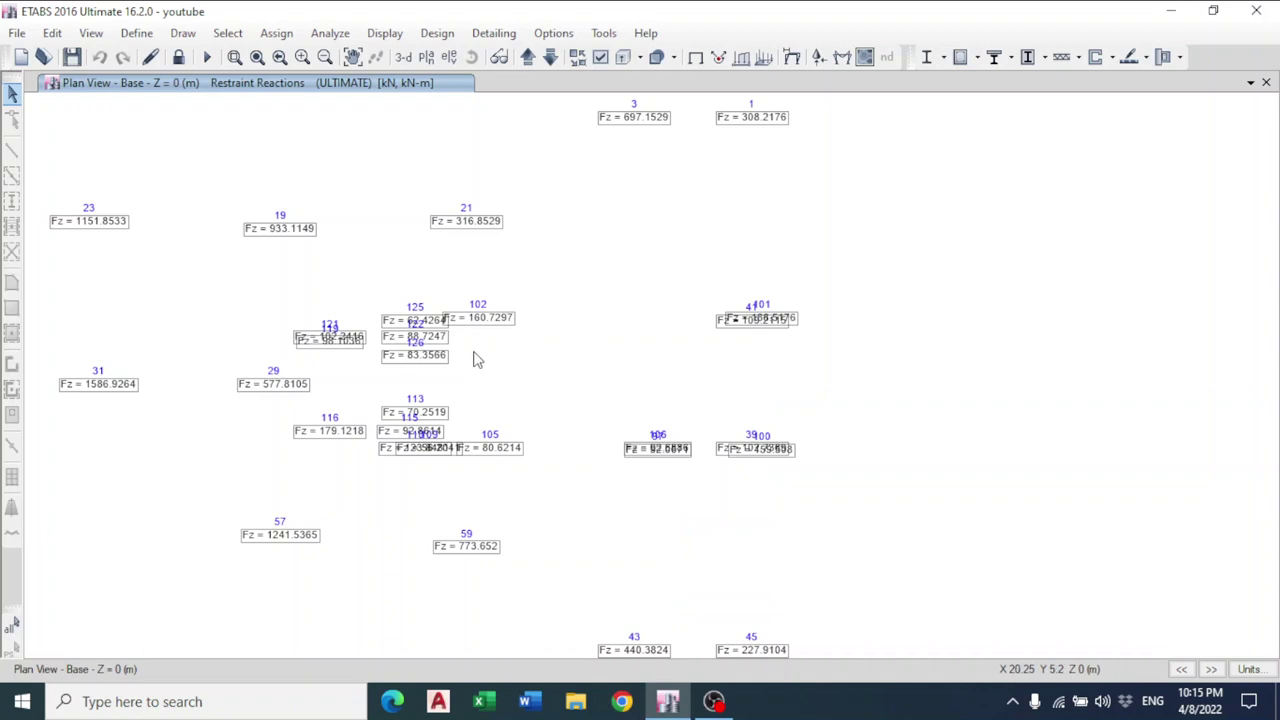
scroll(391, 451, "down", 2)
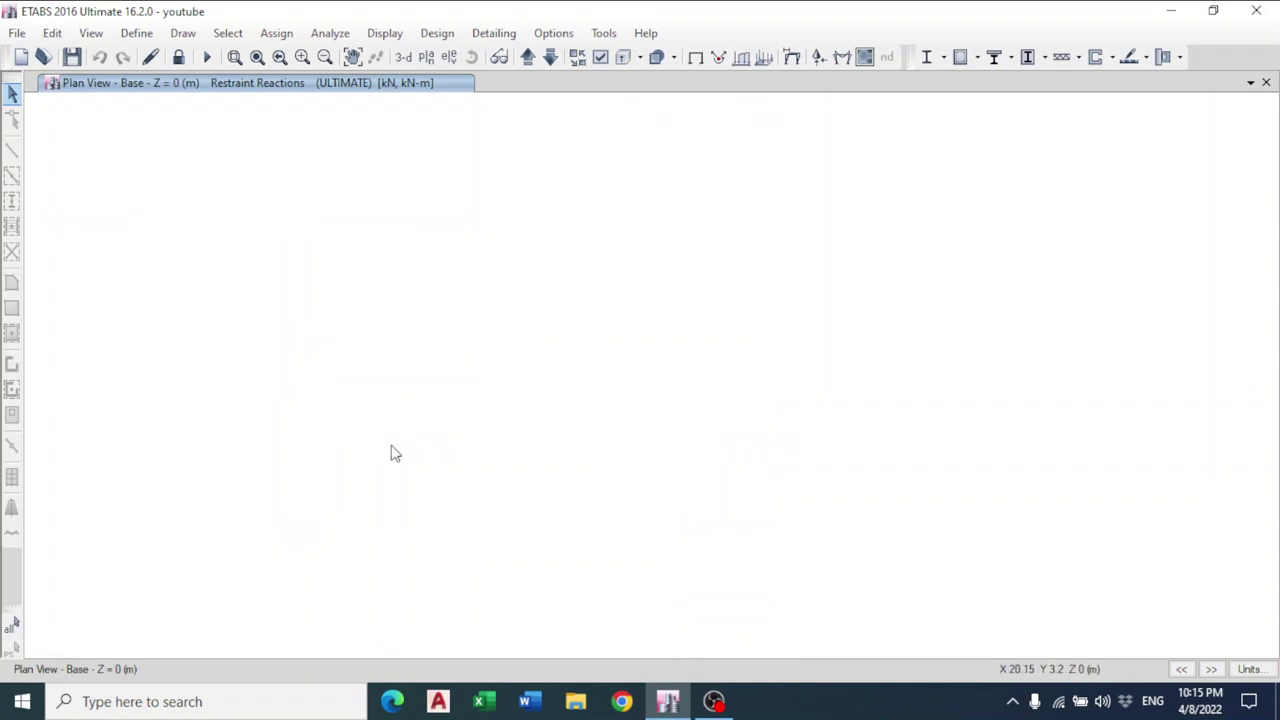
Start an export of the ETABS tables to Excel and deselect all Model and Analysis tables.
left_click(17, 33)
mouse_move(57, 222)
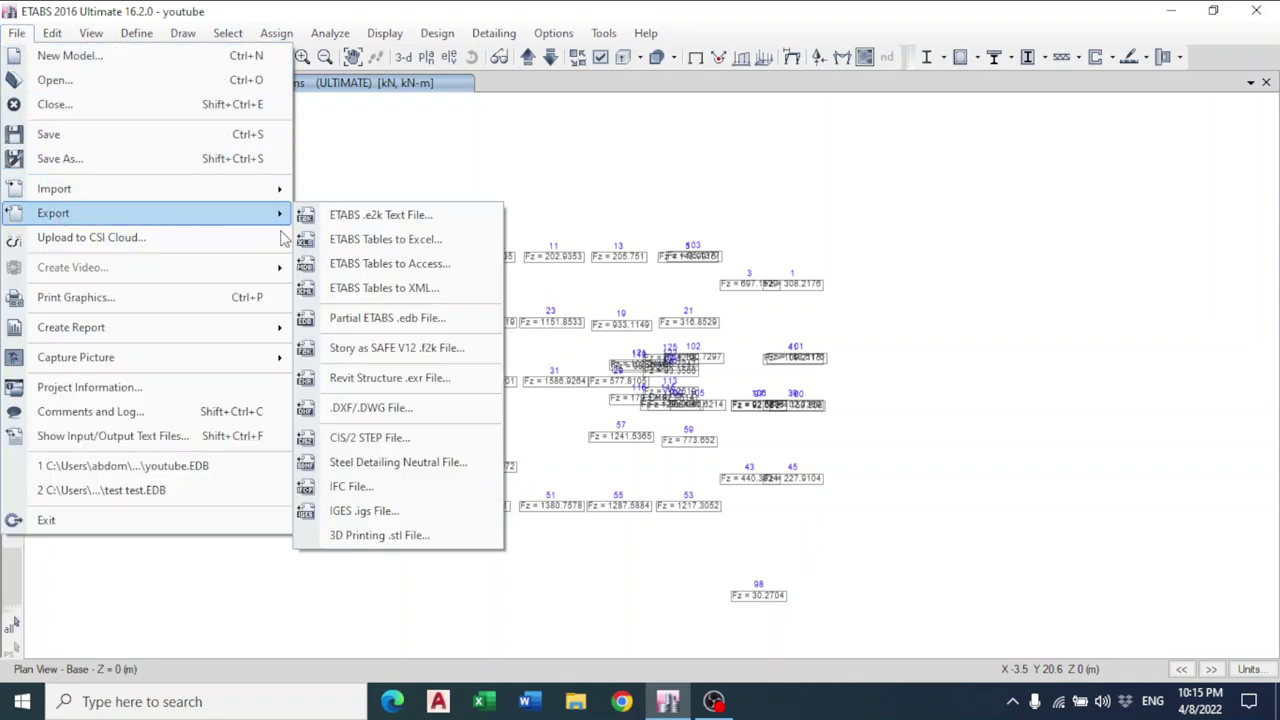
left_click(415, 246)
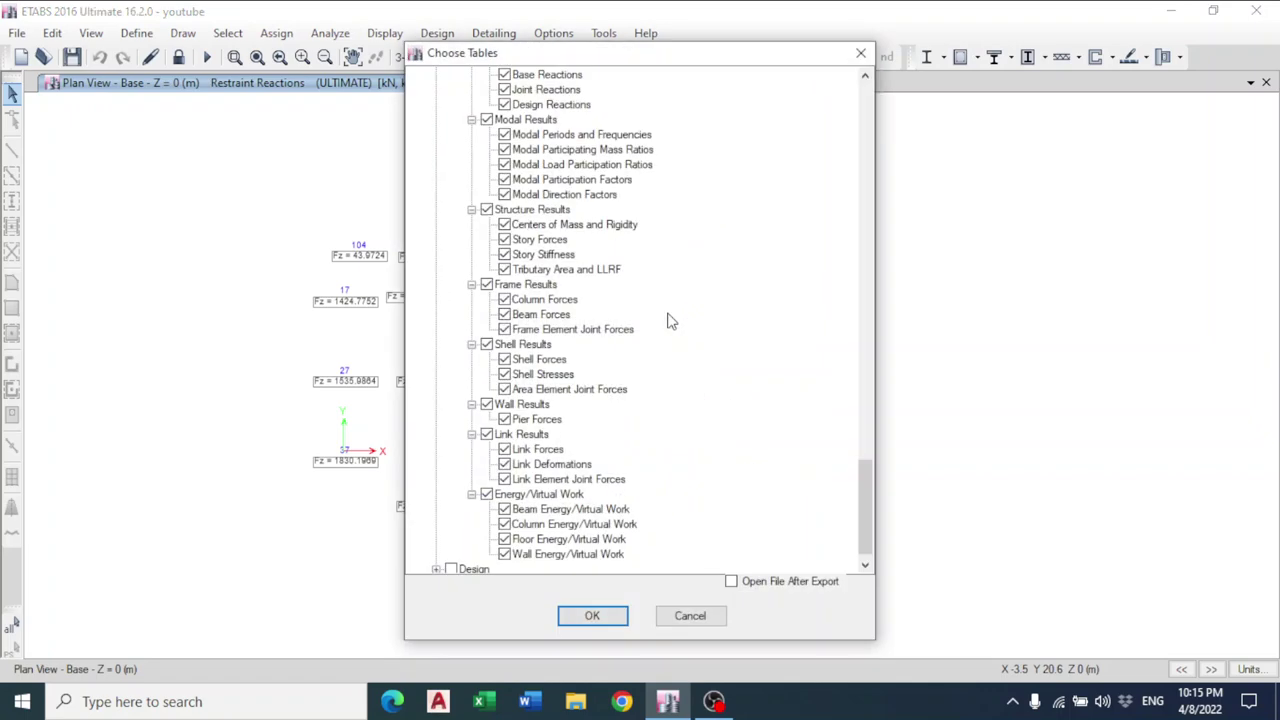
scroll(640, 283, "up", 12)
scroll(545, 245, "up", 15)
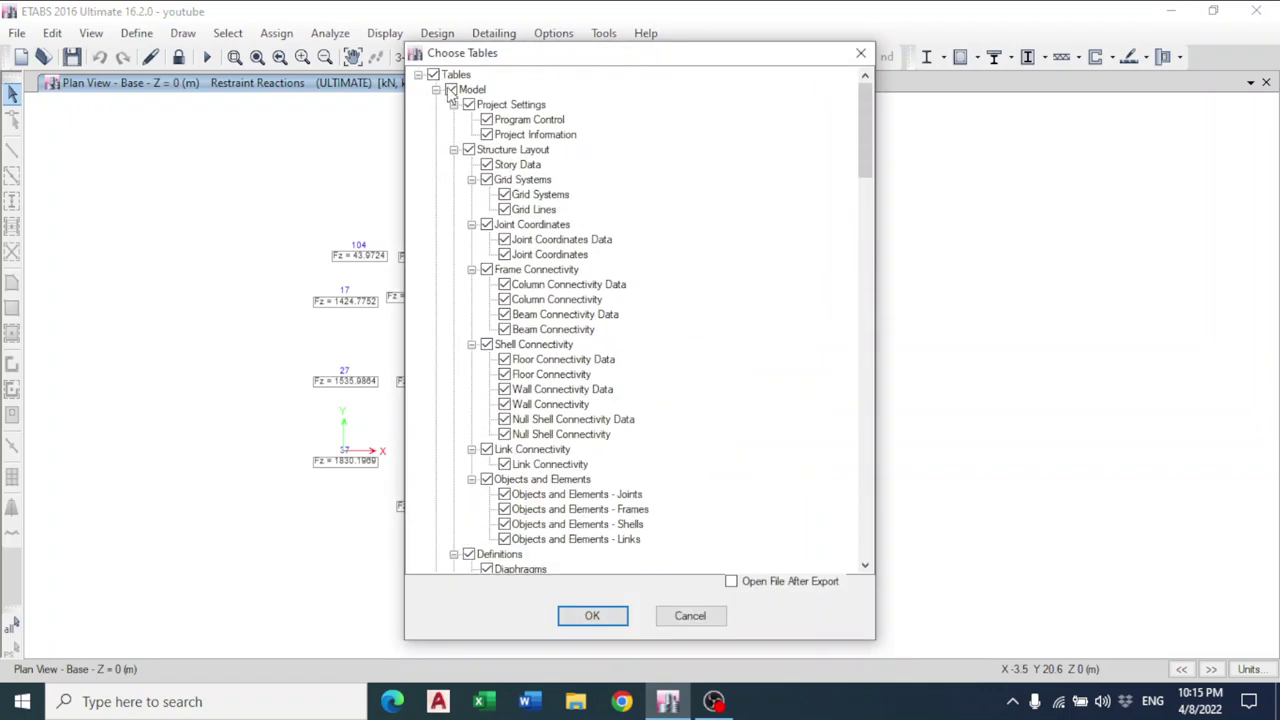
left_click(451, 90)
left_click(436, 90)
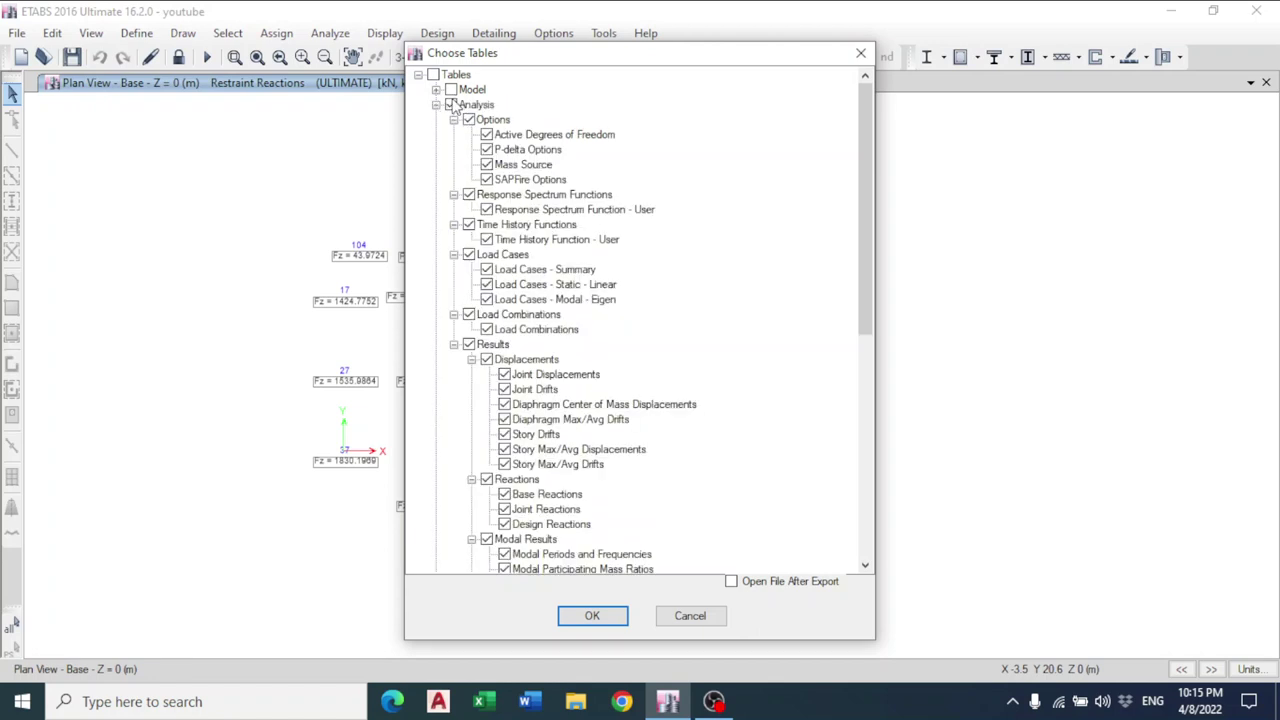
left_click(451, 105)
left_click(437, 105)
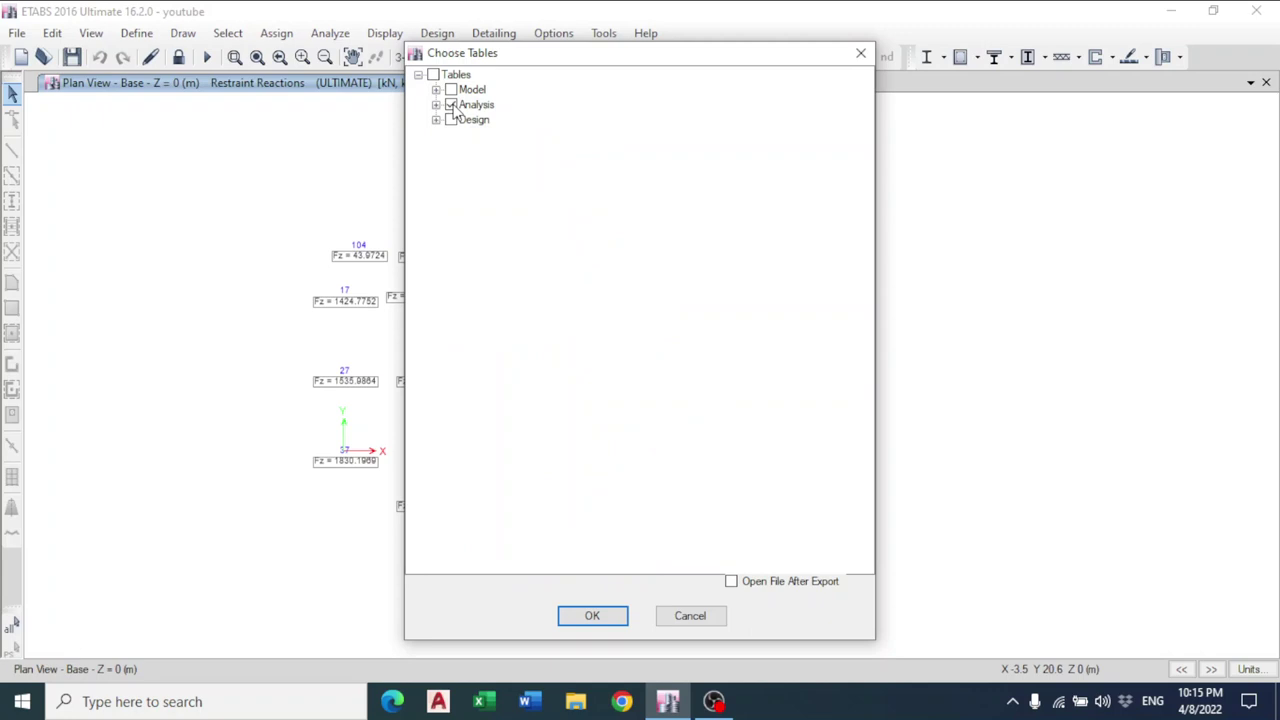
left_click(436, 105)
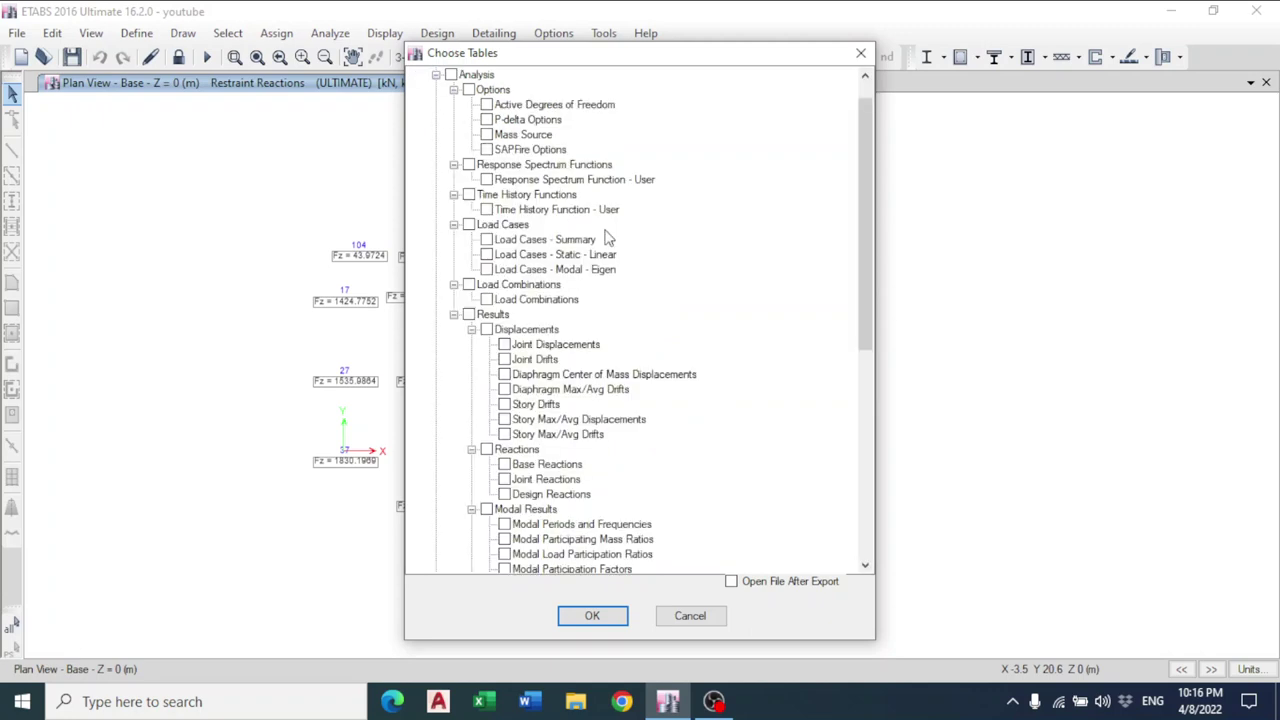
Include the Base Reactions table in the export and save it as youtube.xlsx in the etabs dxf folder.
scroll(576, 394, "down", 2)
left_click(552, 377)
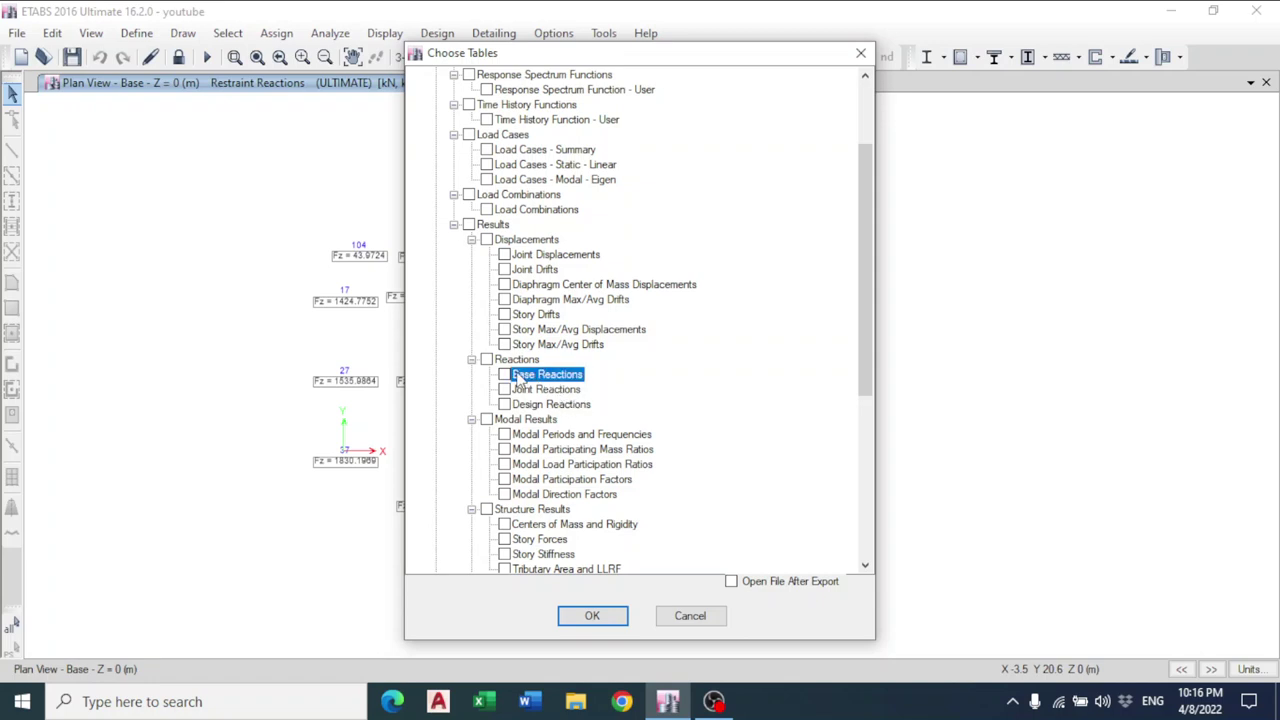
scroll(588, 435, "down", 2)
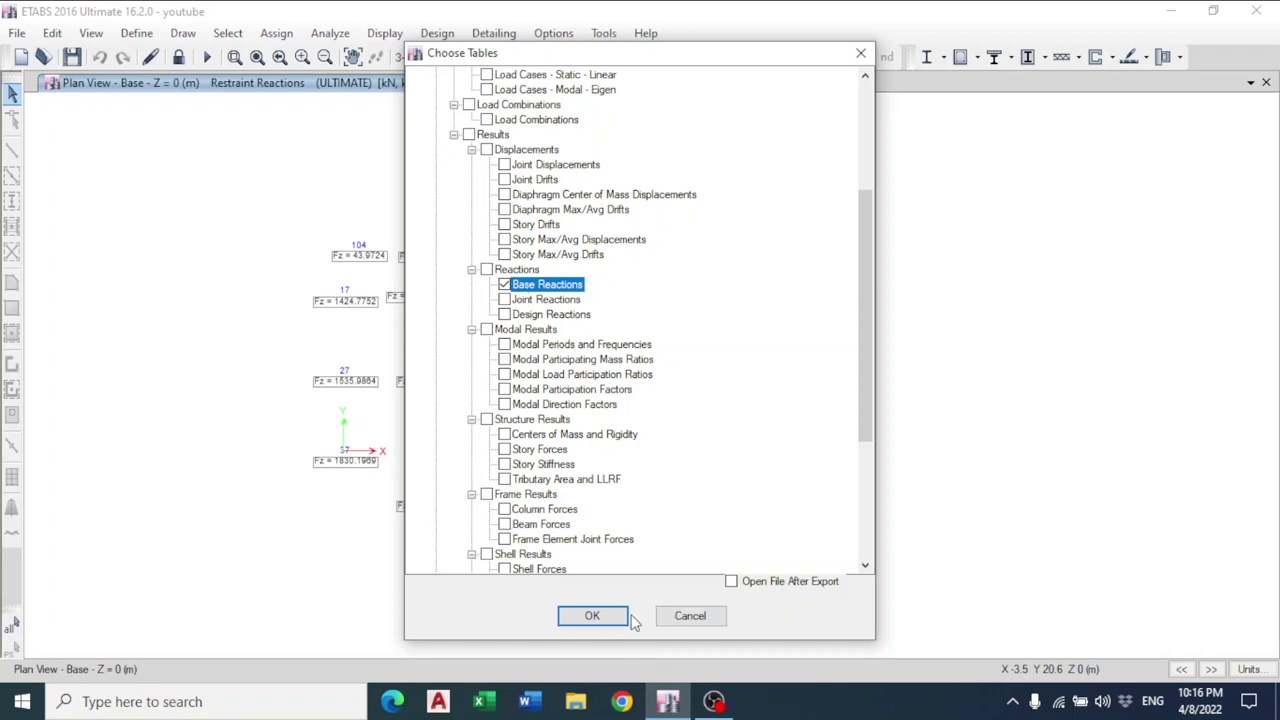
left_click(596, 615)
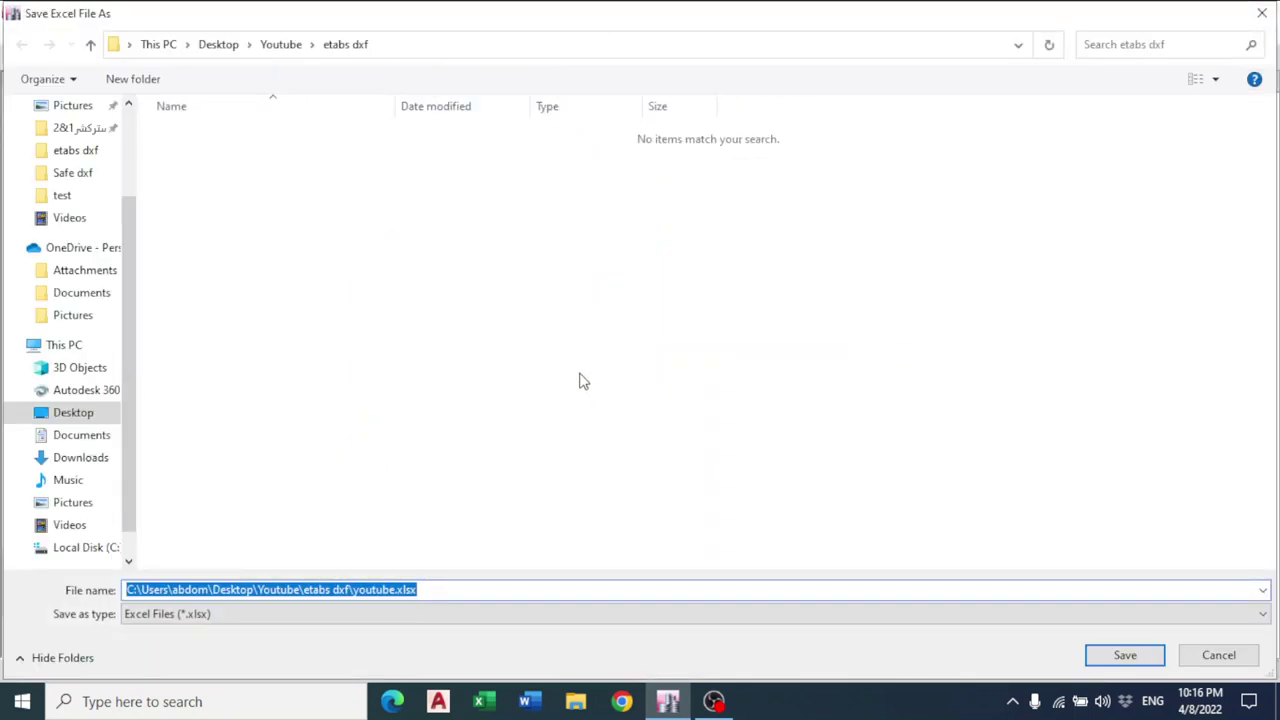
left_click(1123, 660)
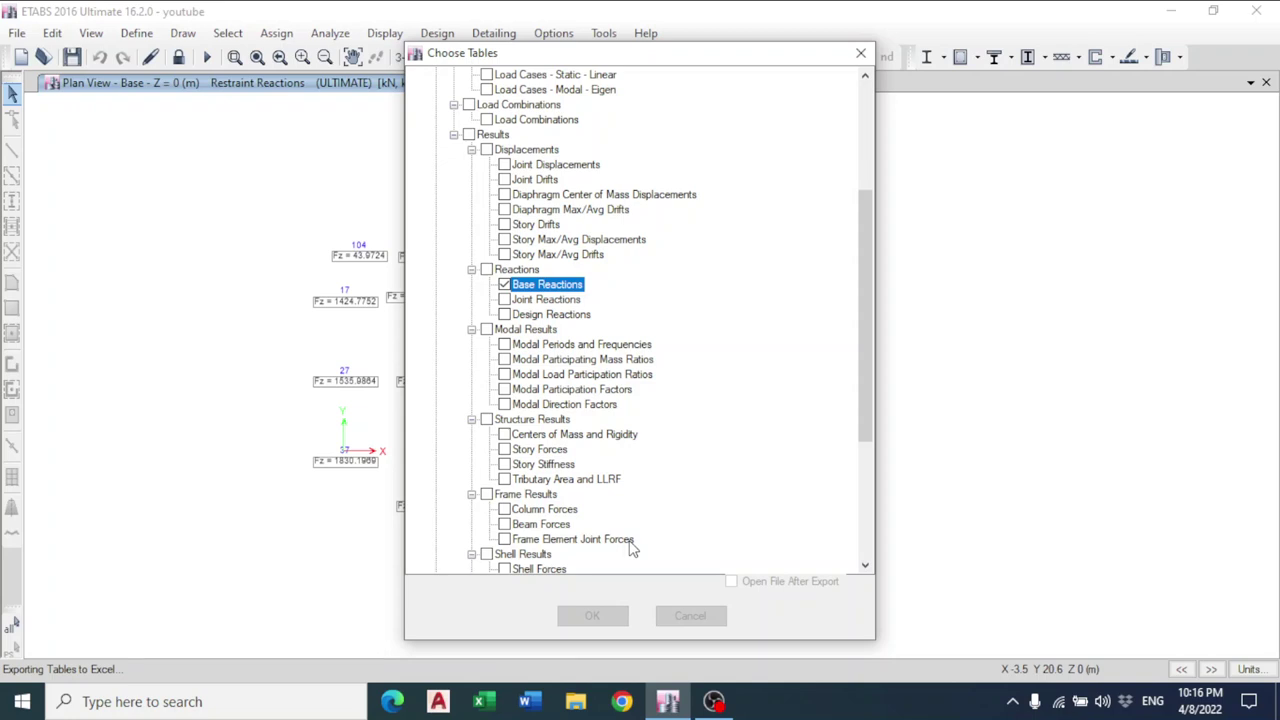
mouse_move(668, 700)
key("Escape")
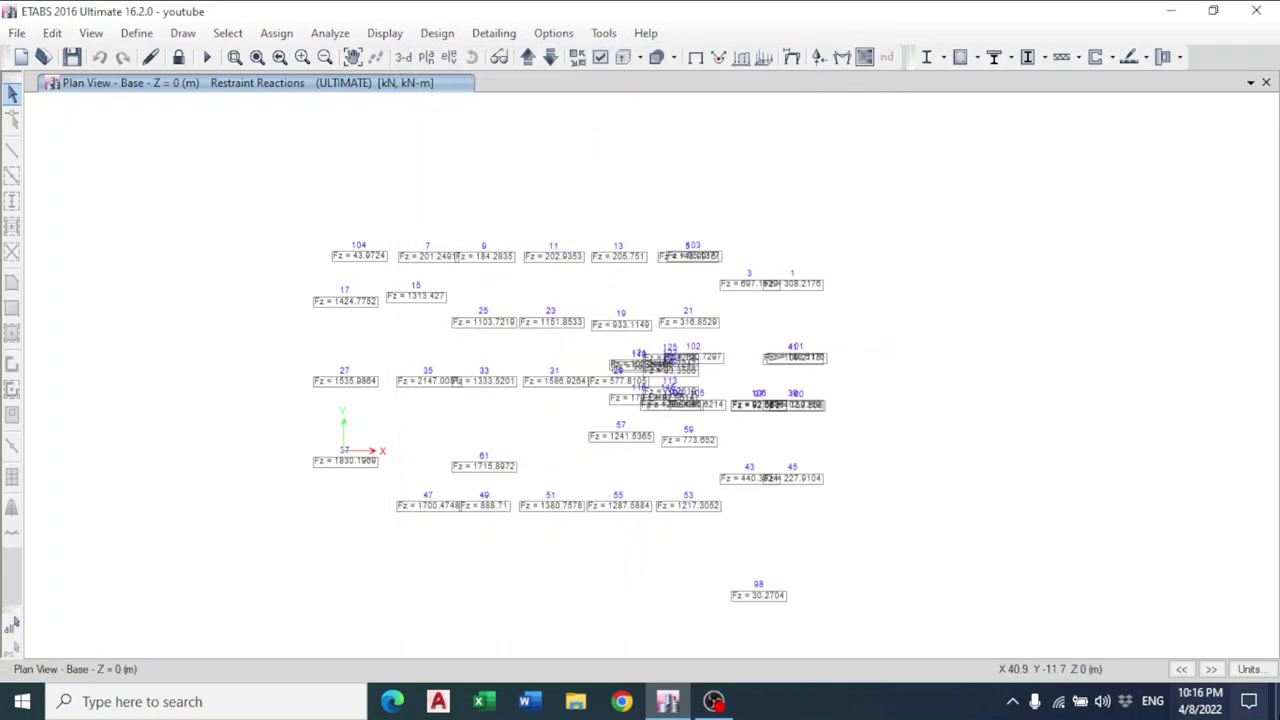
From the desktop, open youtube.xlsx in the etabs dxf subfolder of the Youtube folder.
key("super+d")
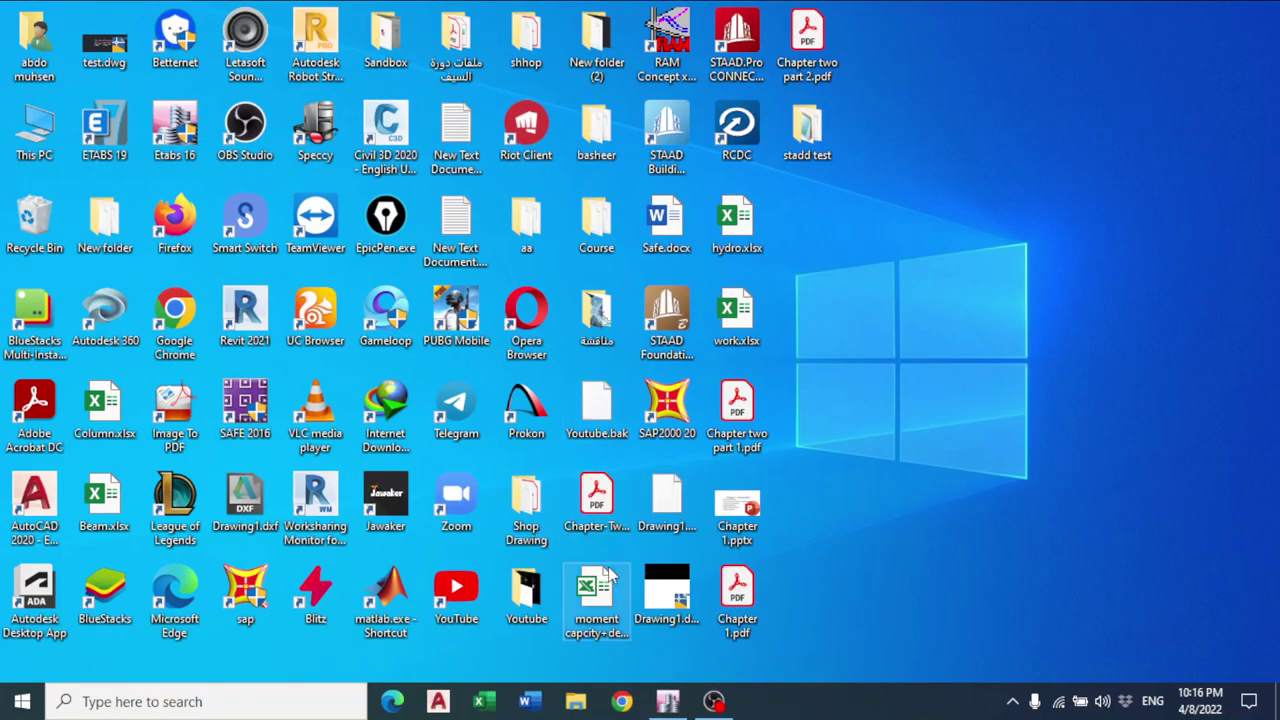
double_click(541, 583)
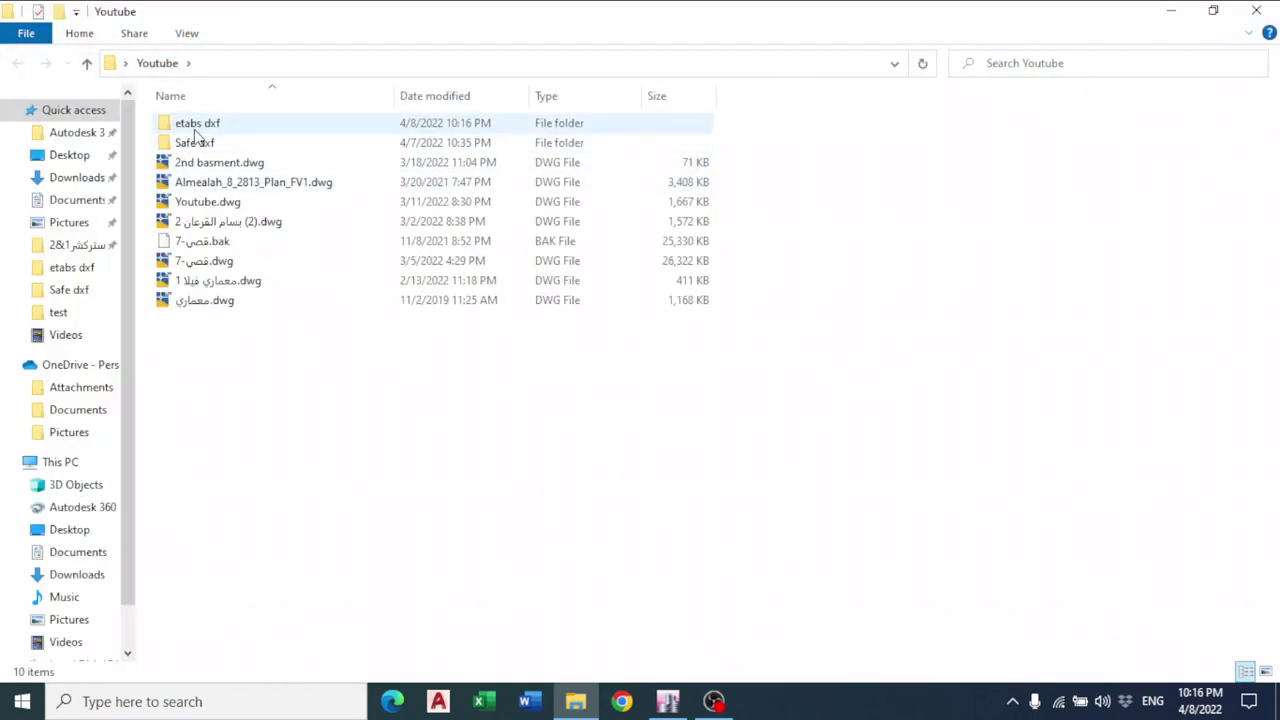
double_click(200, 123)
scroll(274, 354, "down", 5)
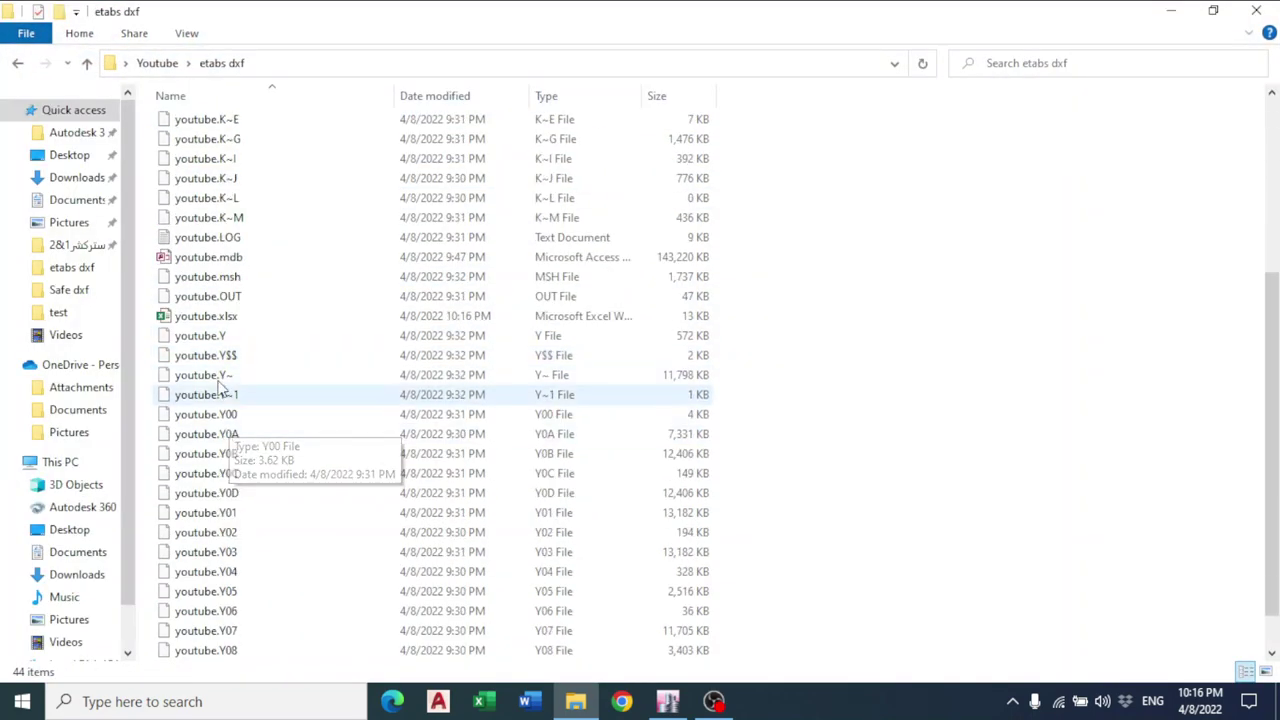
double_click(223, 316)
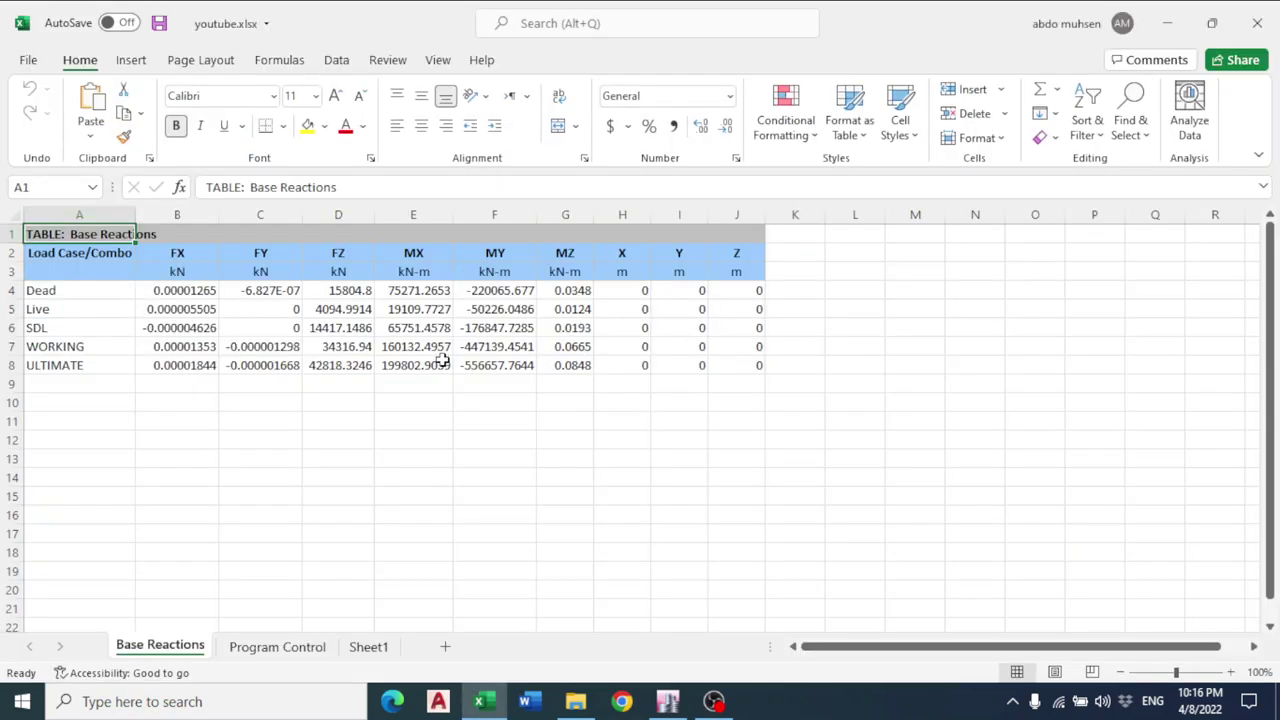
Review the Dead and ULTIMATE FZ base reactions and check the workbook's Program Control and Sheet1 sheets.
left_click(362, 290)
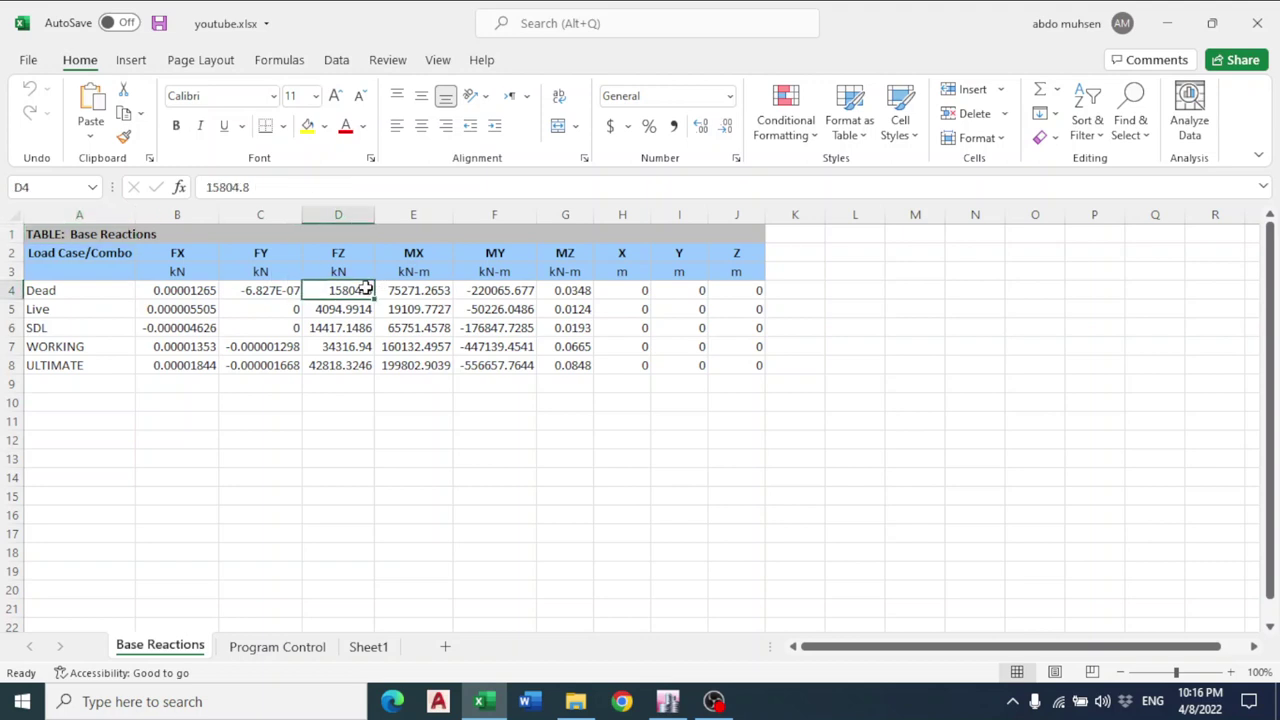
scroll(362, 399, "down", 1)
scroll(362, 399, "up", 1)
left_click(346, 371)
left_click(300, 647)
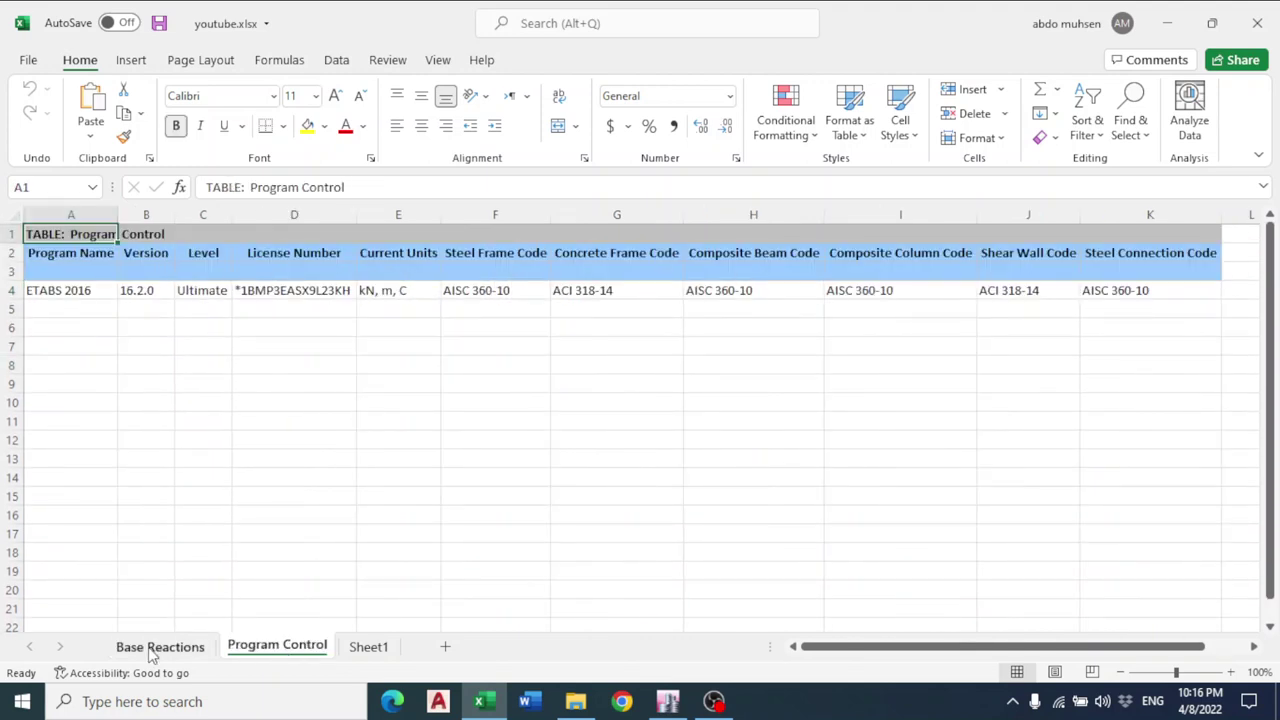
left_click(368, 647)
left_click(162, 647)
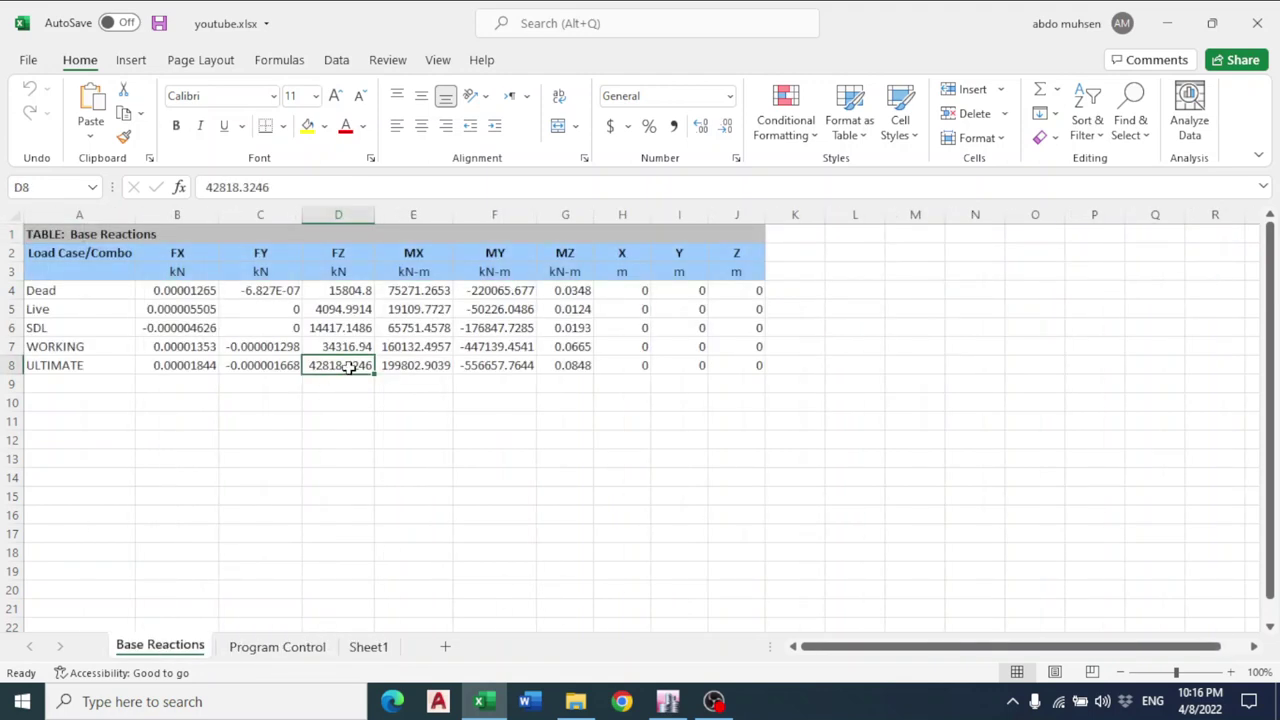
left_click(520, 456)
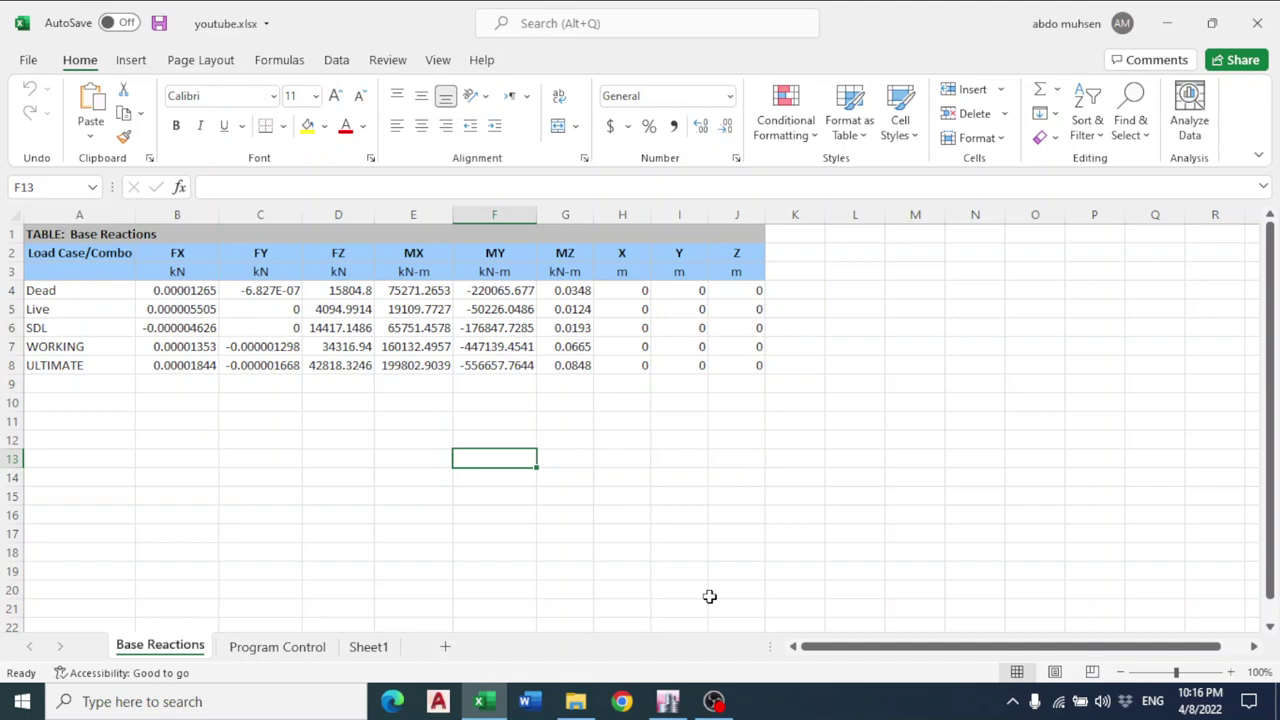
Back in ETABS, start an Excel table export that includes Base Reactions, Joint Reactions, Design Reactions and Column Forces.
left_click(668, 701)
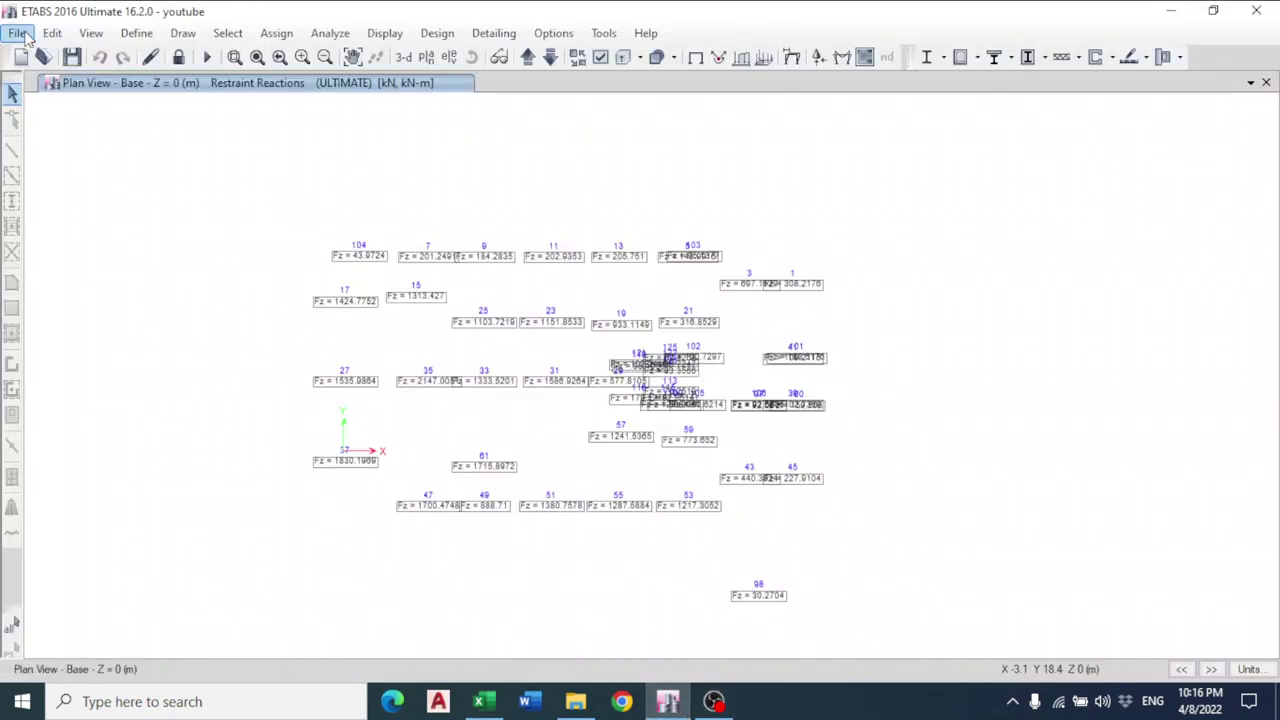
left_click(17, 33)
mouse_move(93, 215)
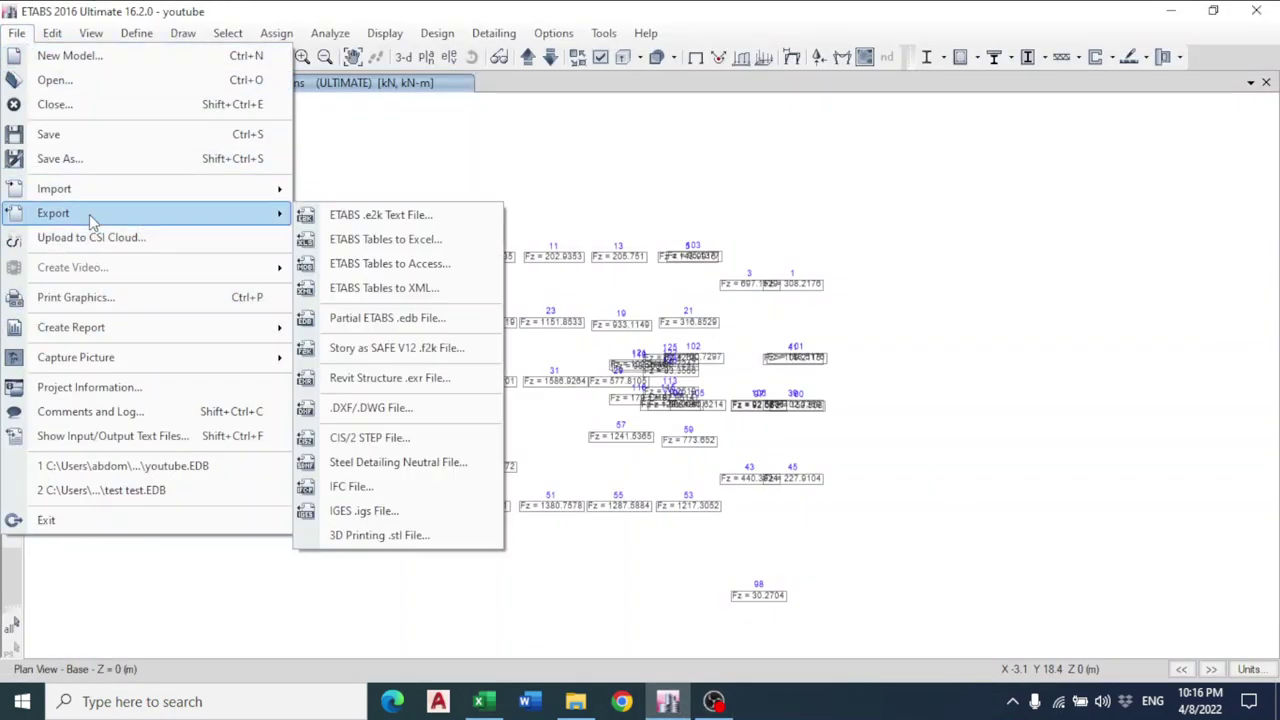
left_click(420, 241)
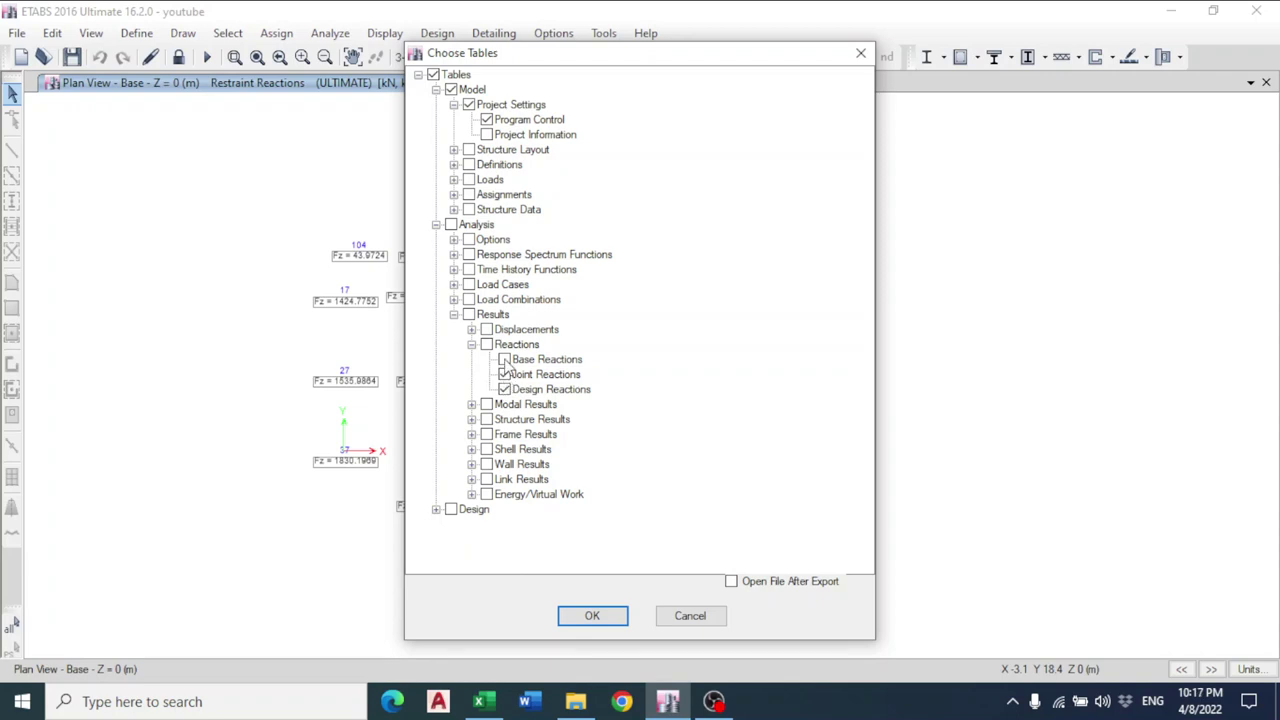
left_click(504, 359)
left_click(471, 434)
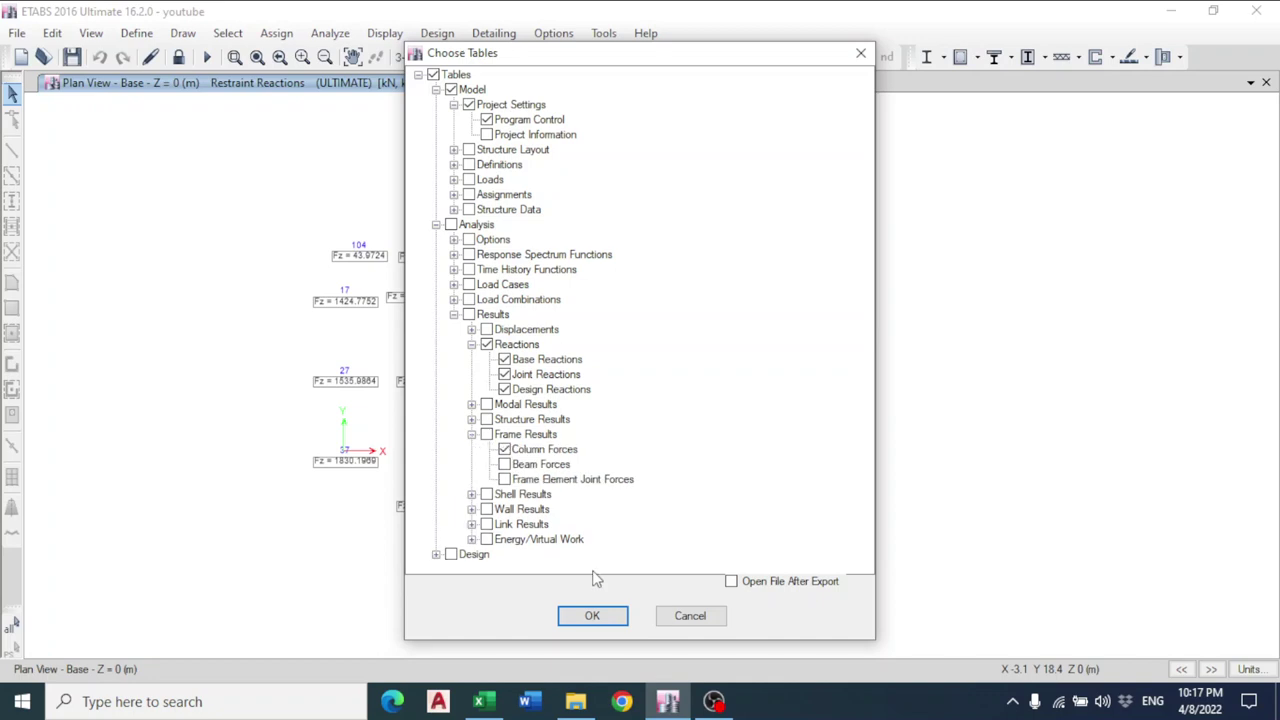
Try to save the export over the existing youtube.xlsx in the etabs dxf folder.
left_click(607, 622)
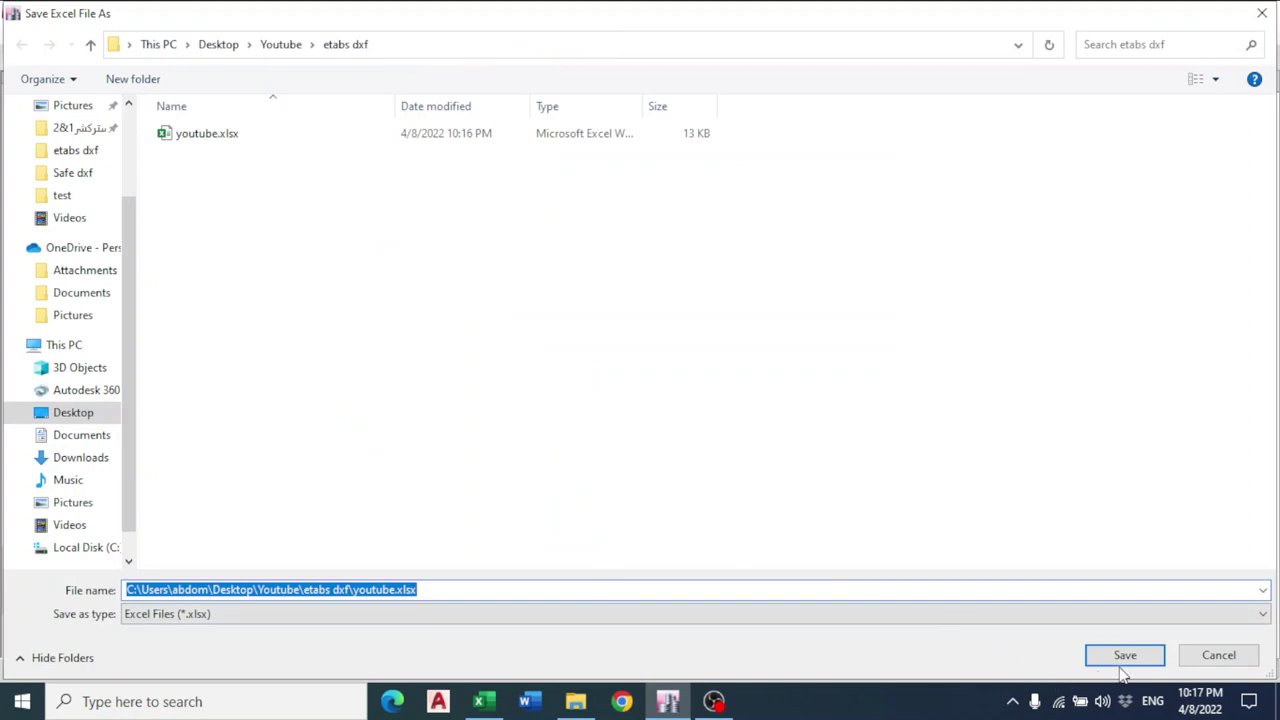
left_click(1123, 656)
left_click(689, 355)
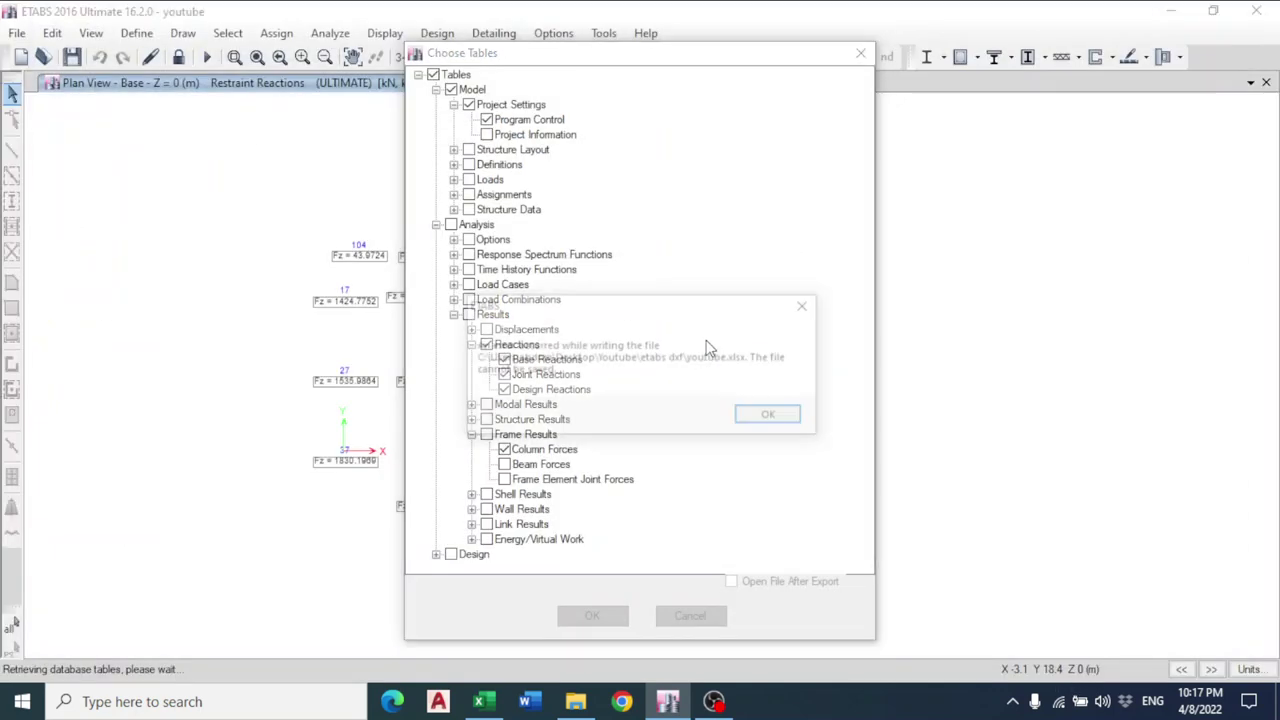
left_click(745, 412)
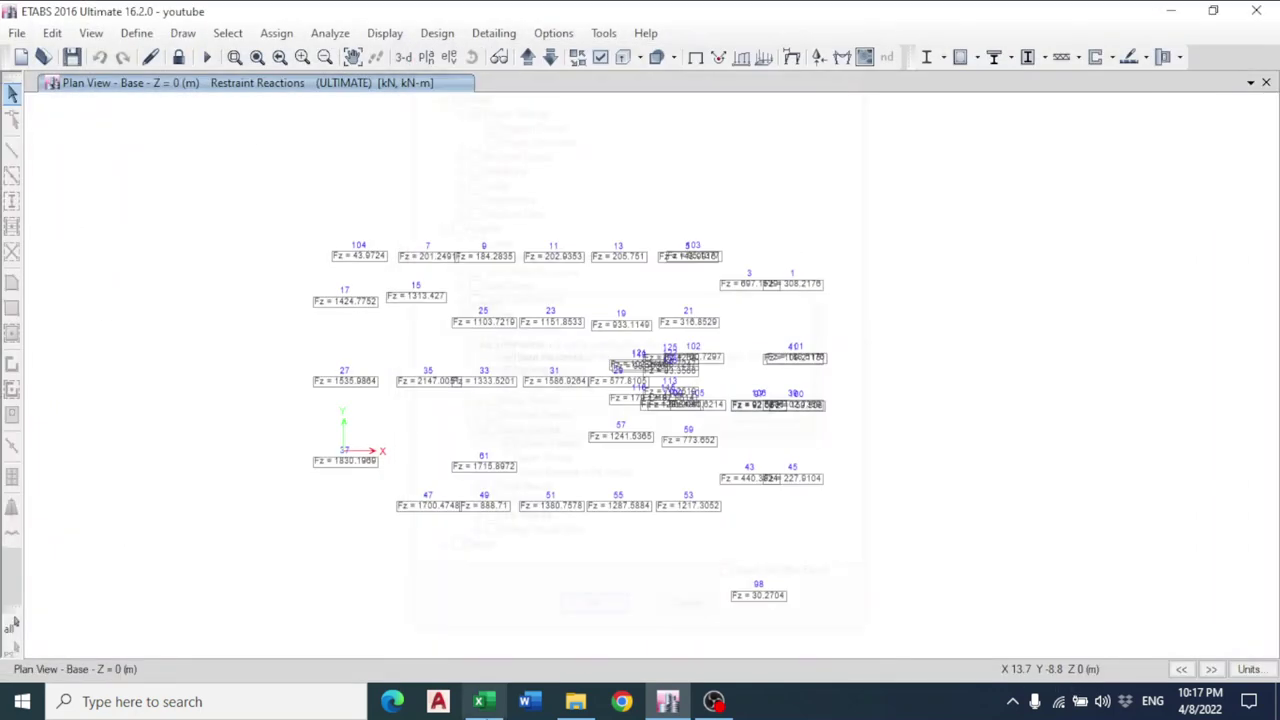
Close the youtube.xlsx workbook in Excel and export the same ETABS tables again, overwriting youtube.xlsx in the etabs dxf folder.
left_click(490, 690)
left_click(1257, 22)
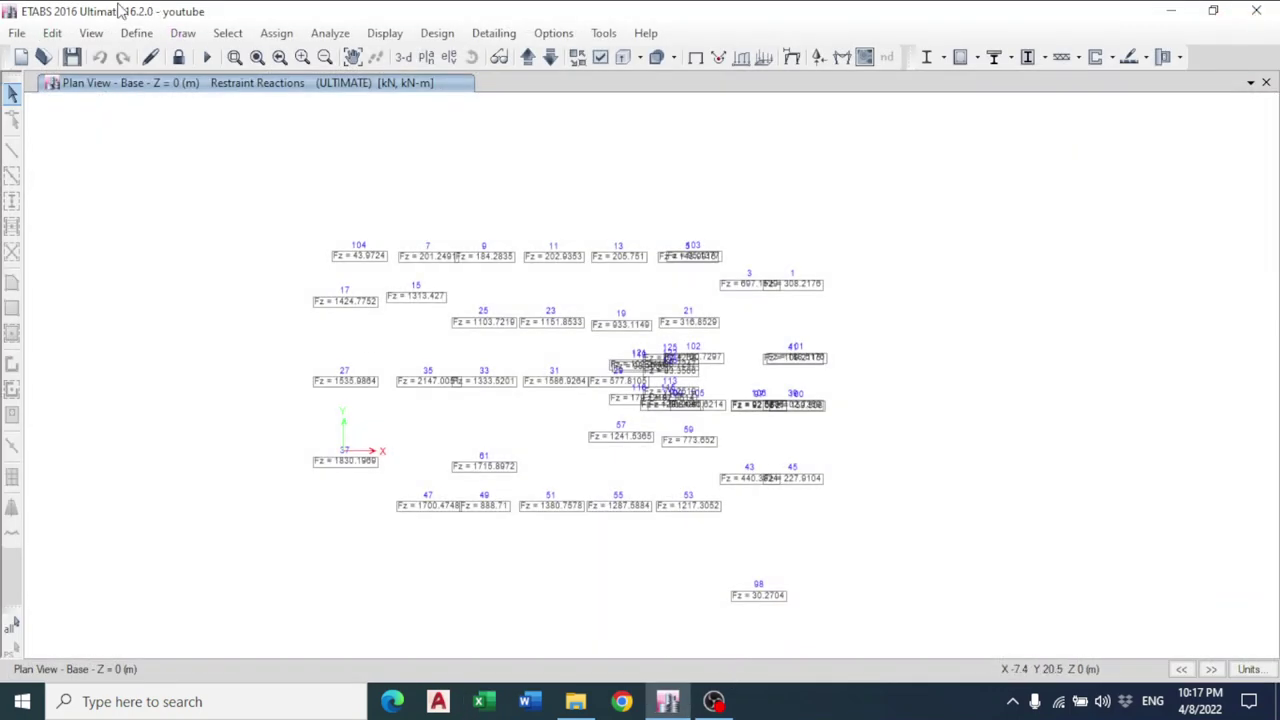
left_click(17, 33)
mouse_move(147, 224)
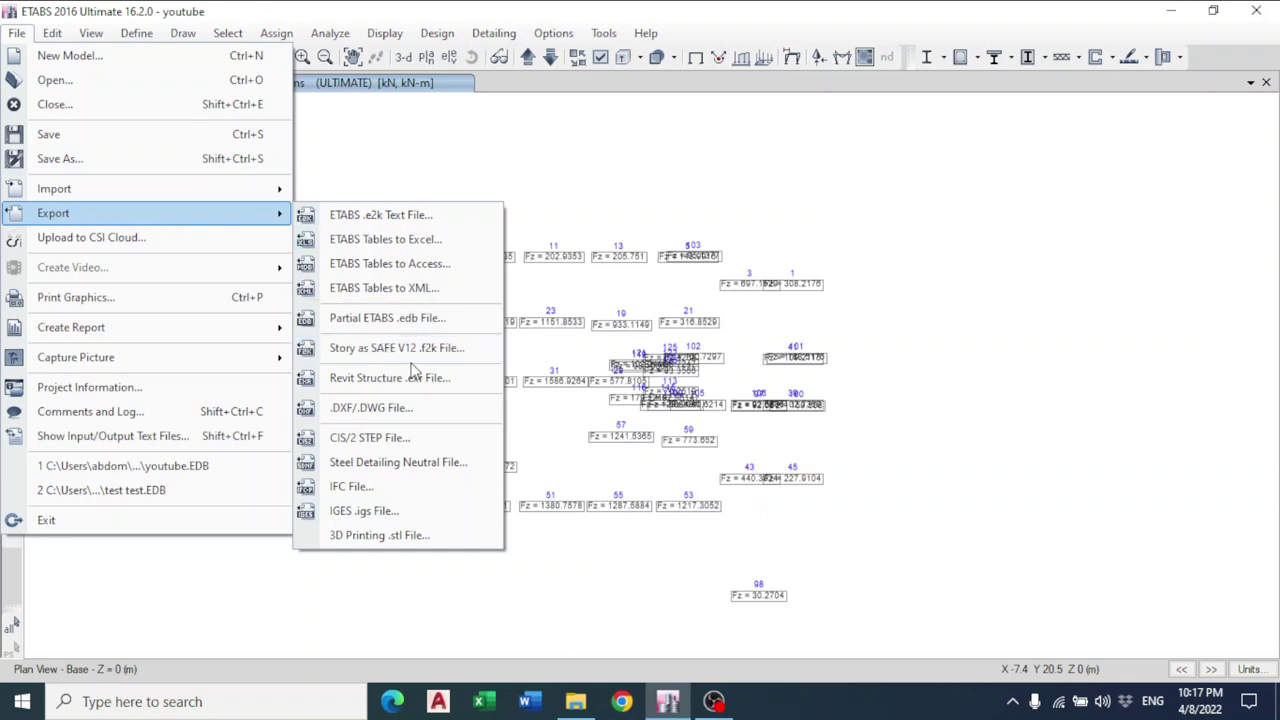
left_click(415, 242)
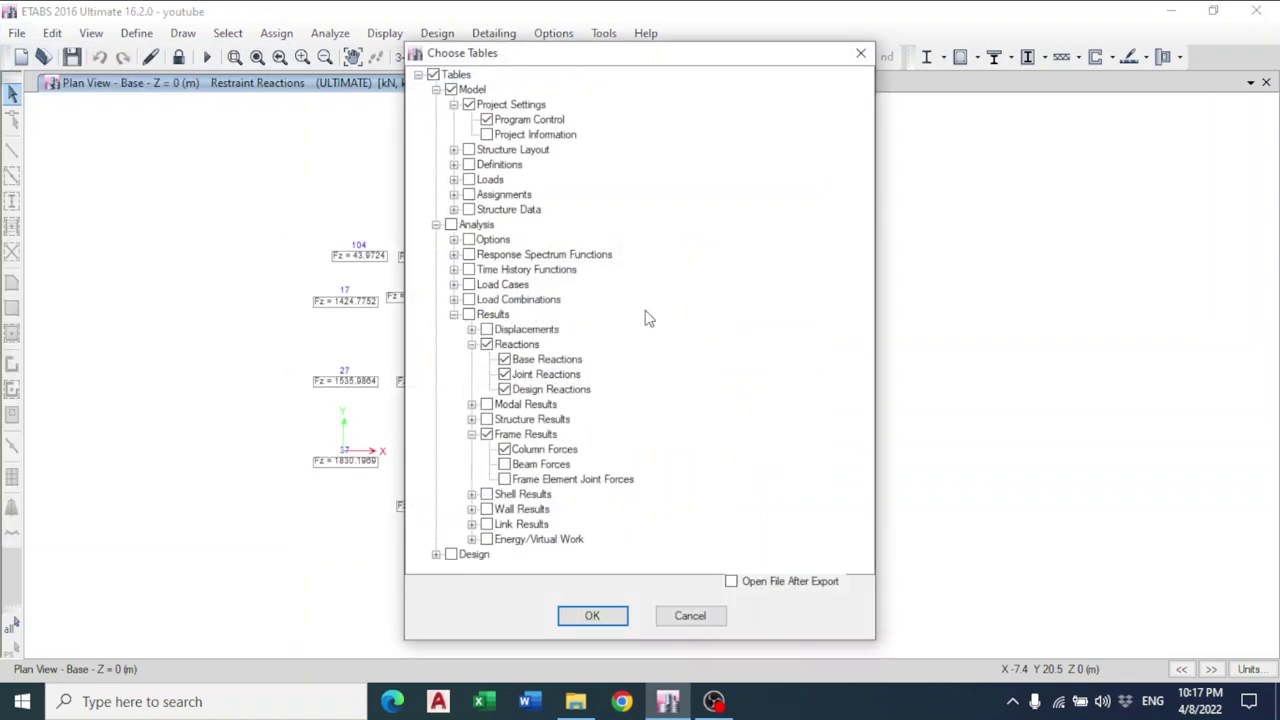
left_click(592, 617)
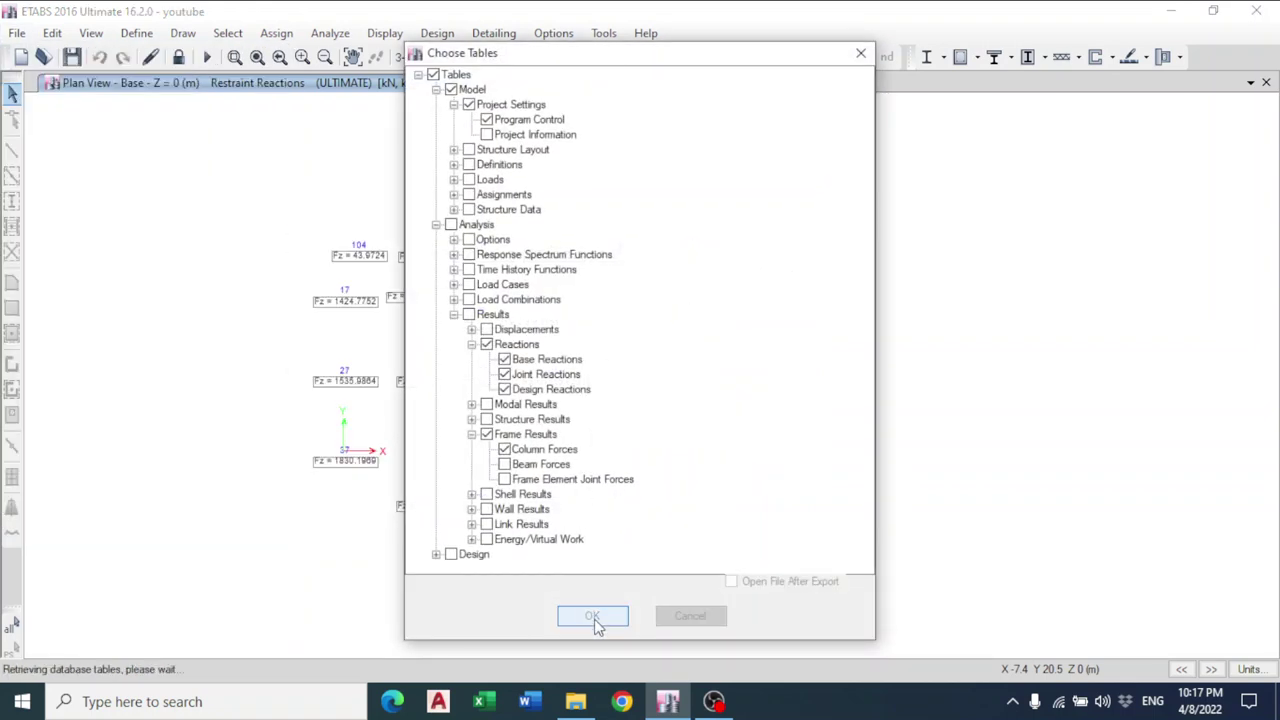
left_click(1125, 655)
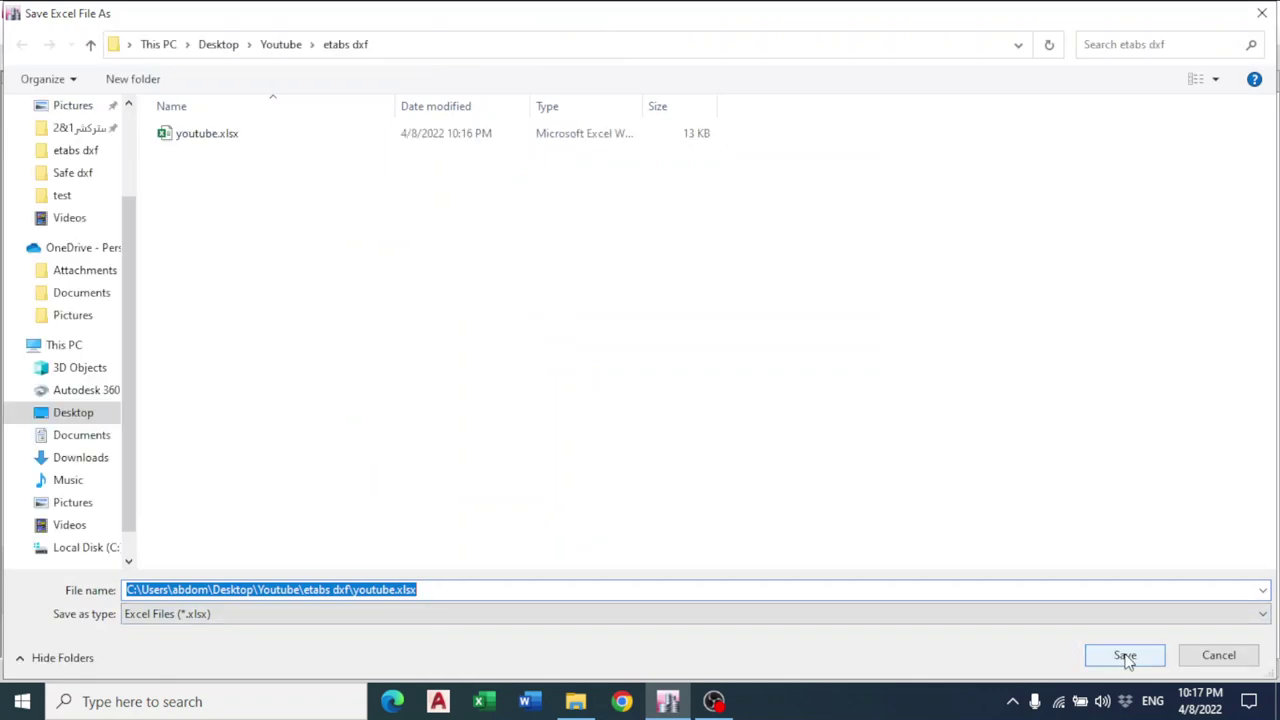
left_click(700, 357)
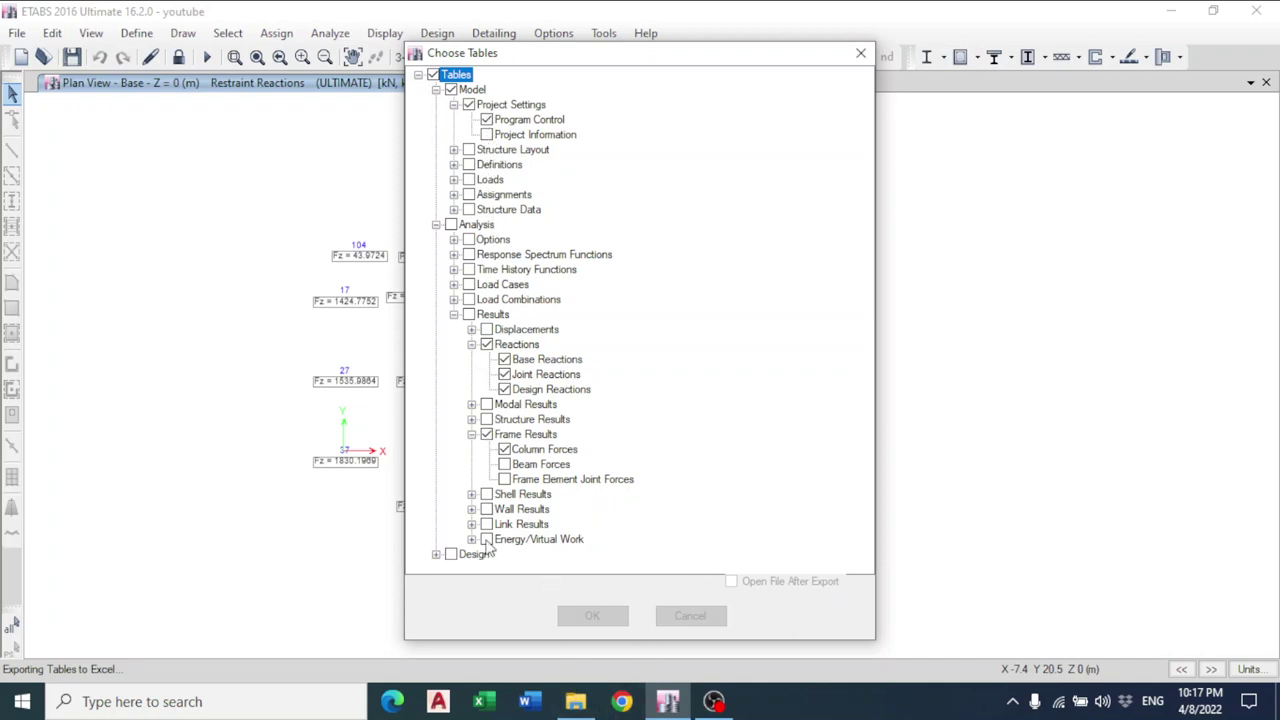
From the desktop, open the re-exported youtube.xlsx in the etabs dxf subfolder of the Youtube folder, refreshing the file list first.
left_click(668, 701)
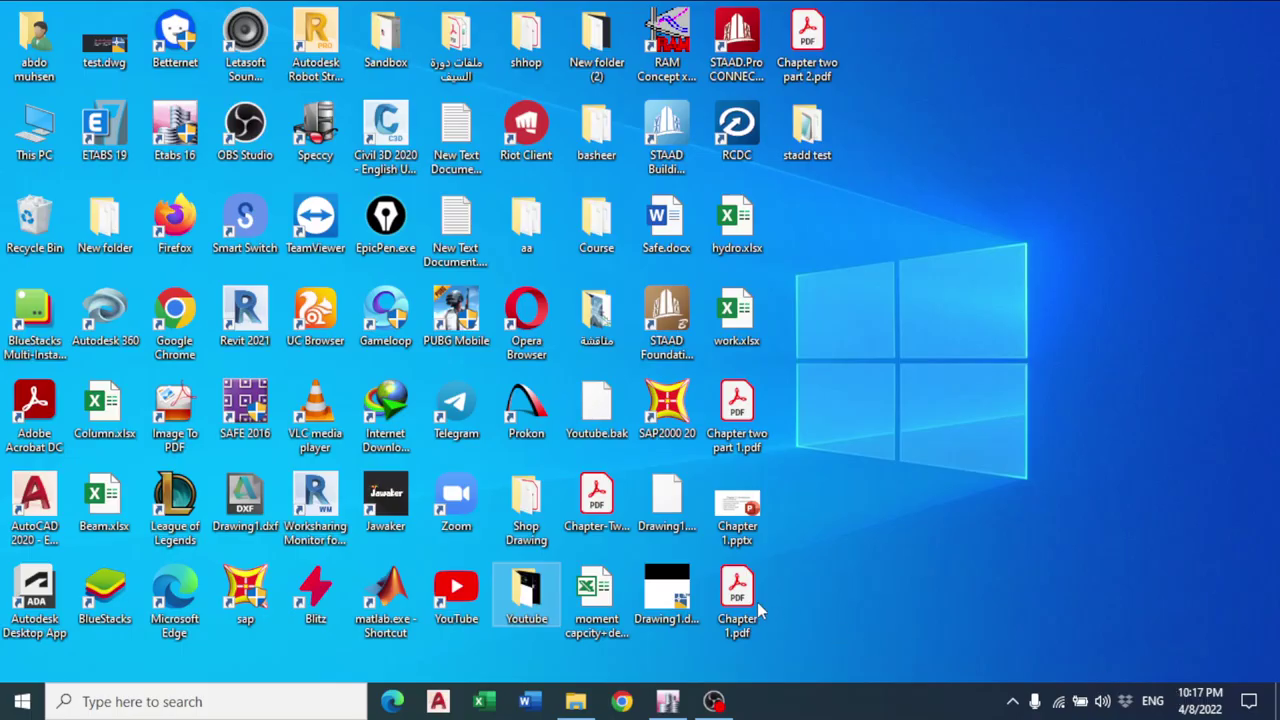
double_click(528, 590)
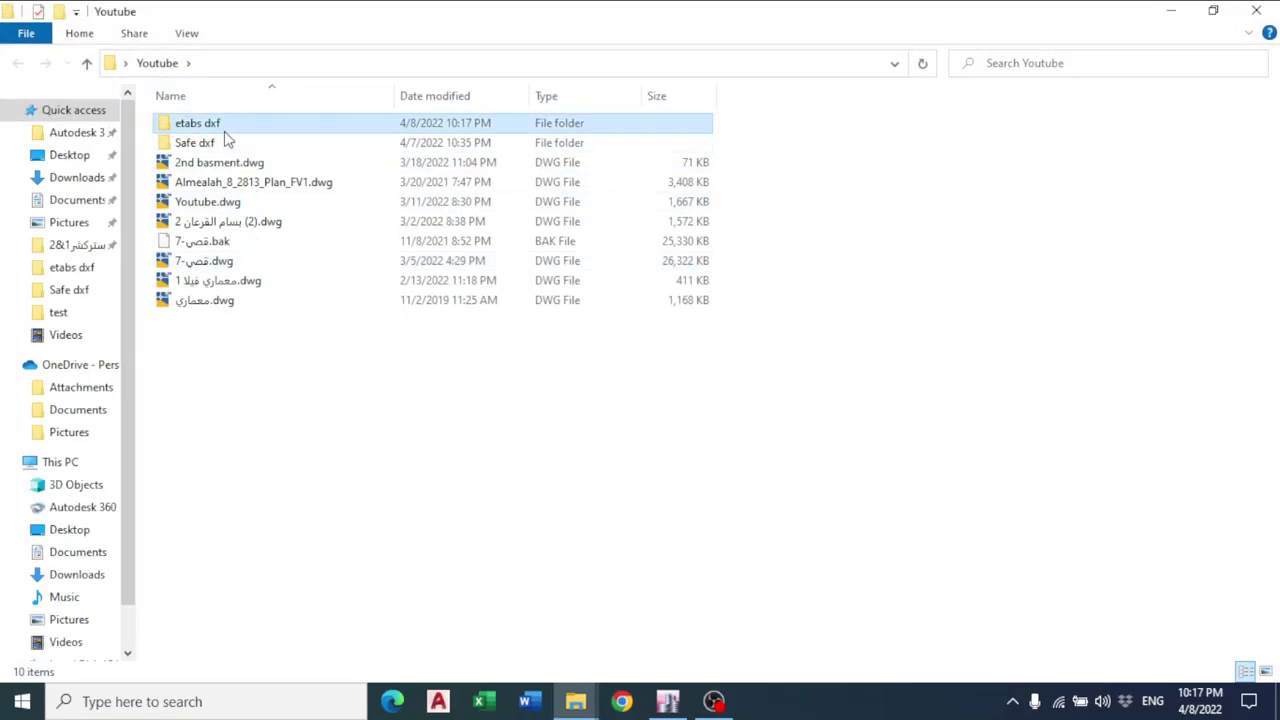
double_click(224, 130)
scroll(517, 574, "down", 5)
scroll(523, 554, "up", 5)
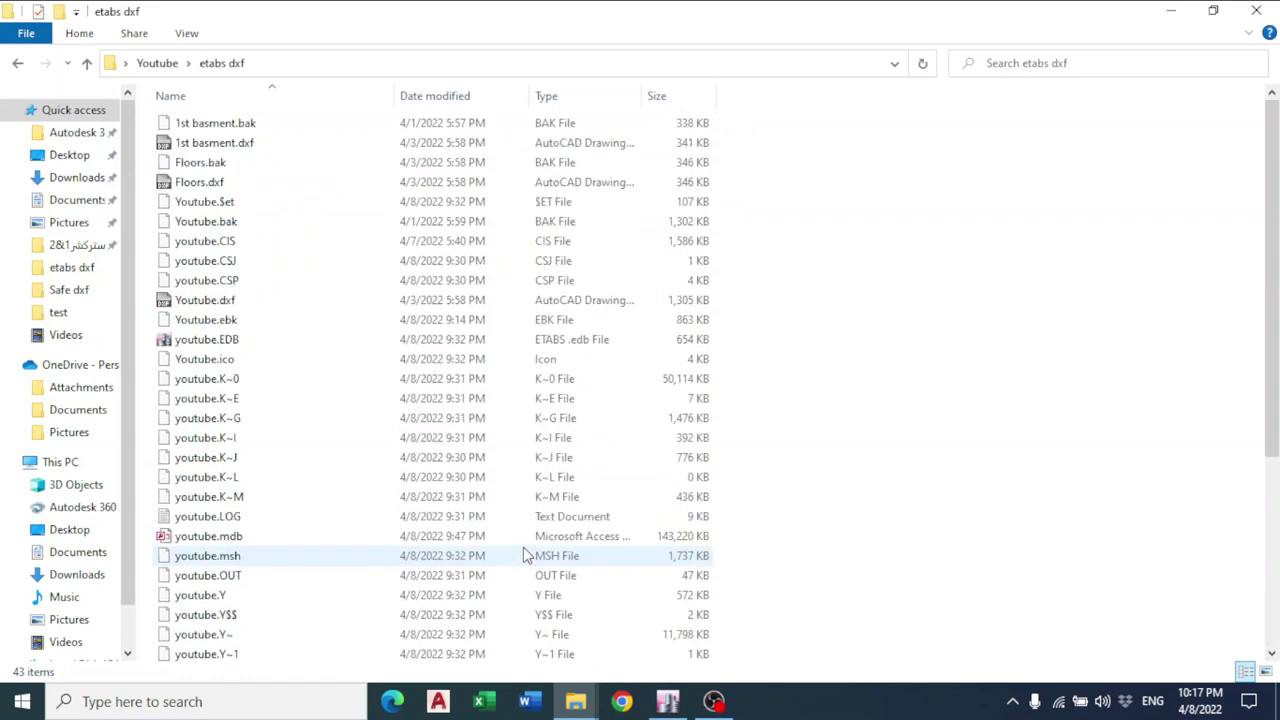
right_click(863, 305)
left_click(905, 372)
scroll(843, 400, "down", 5)
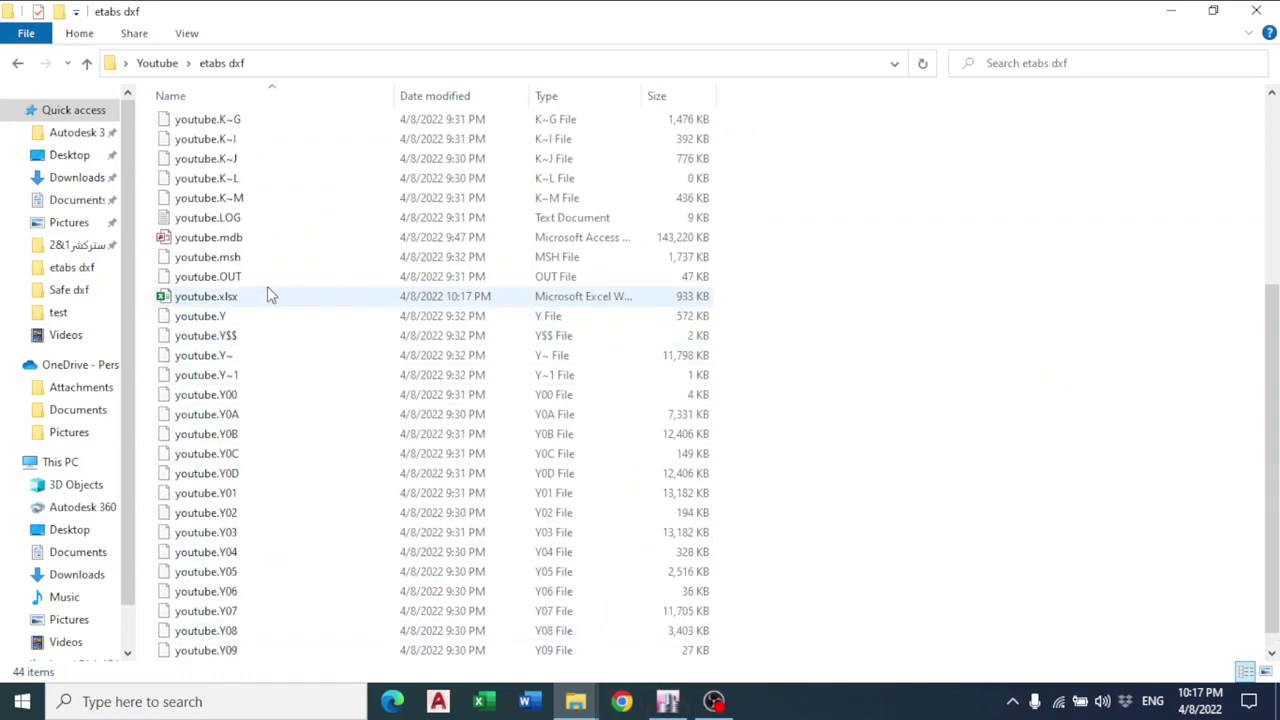
double_click(268, 294)
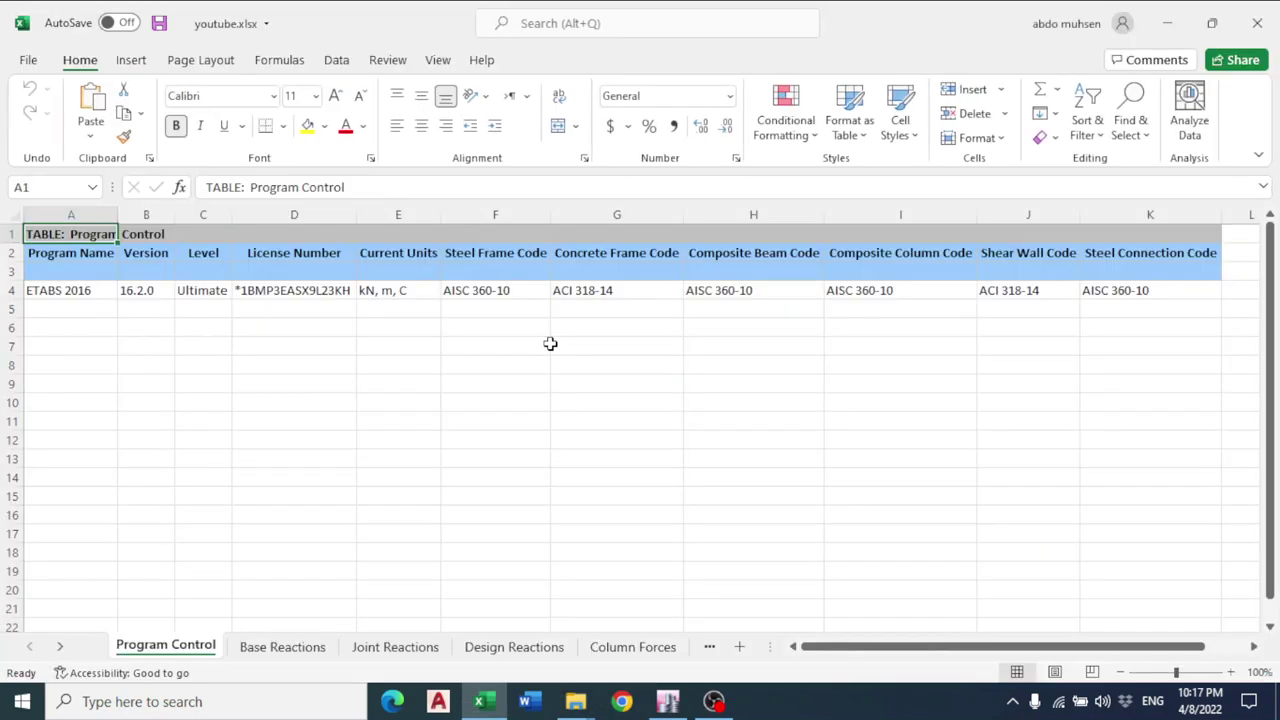
Review the Base Reactions, Joint Reactions and Design Reactions sheets of the exported workbook.
left_click(263, 647)
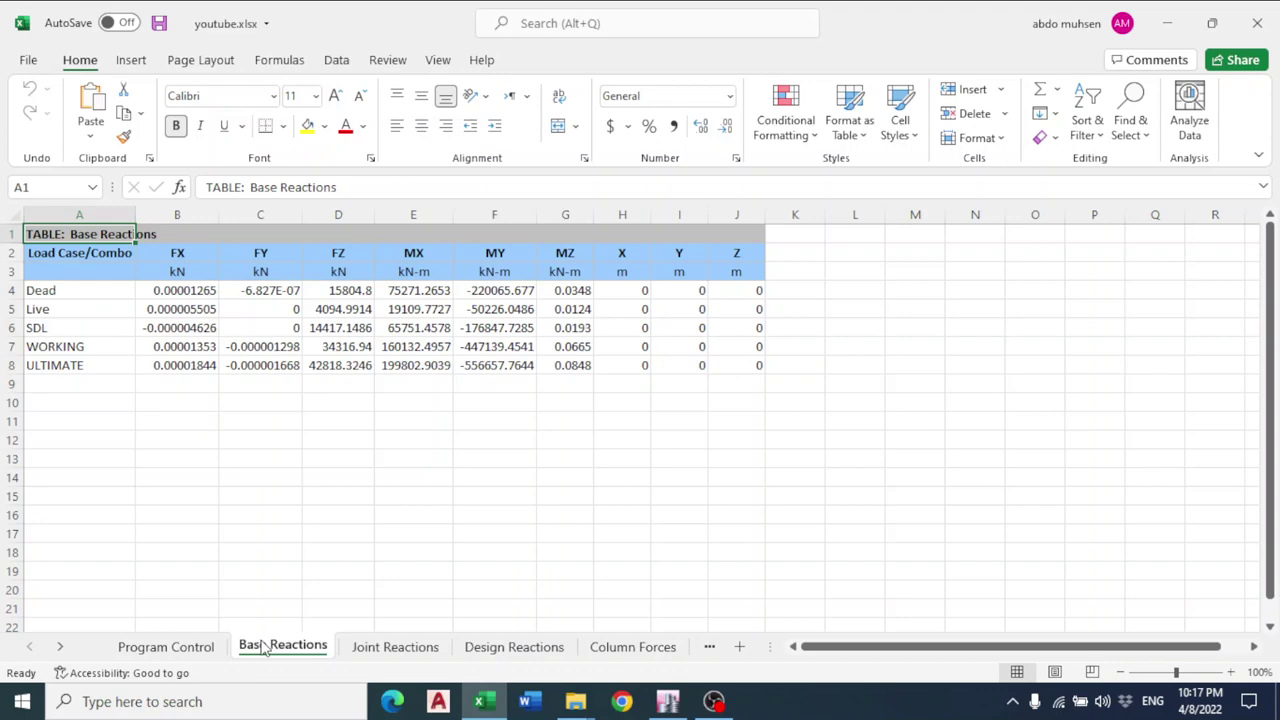
left_click(375, 647)
scroll(401, 426, "down", 8)
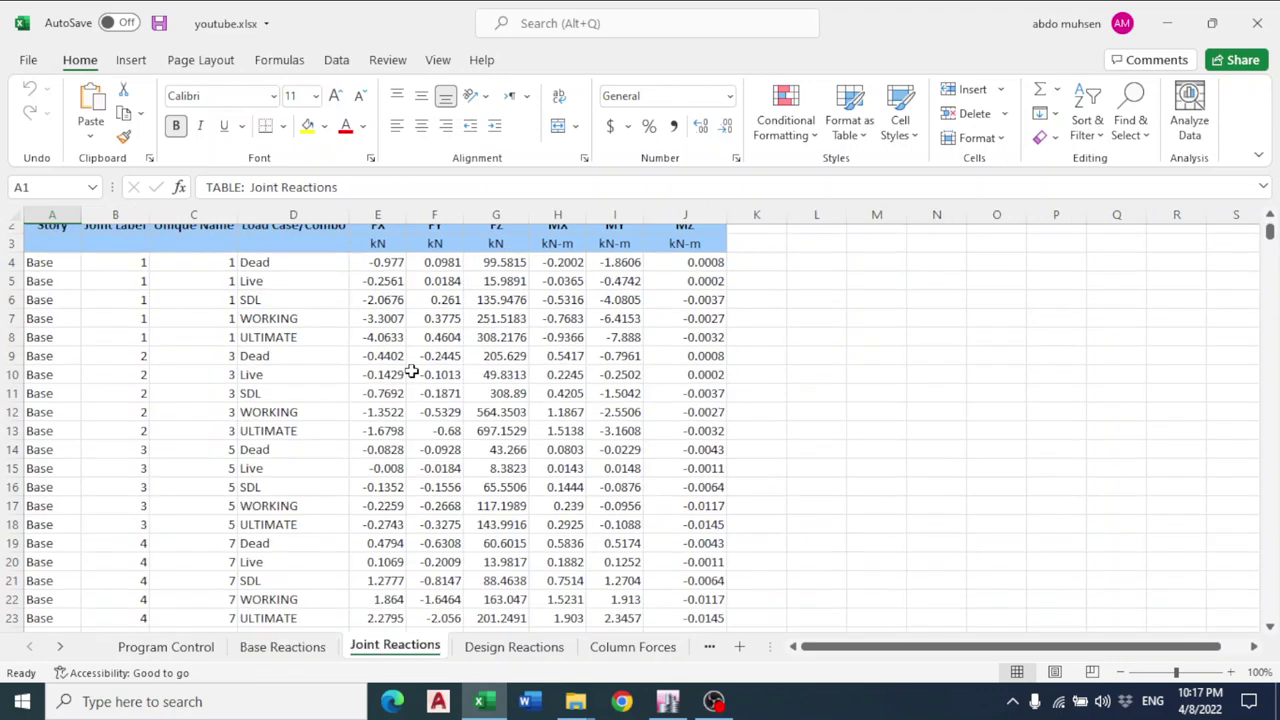
scroll(443, 443, "up", 7)
left_click(507, 648)
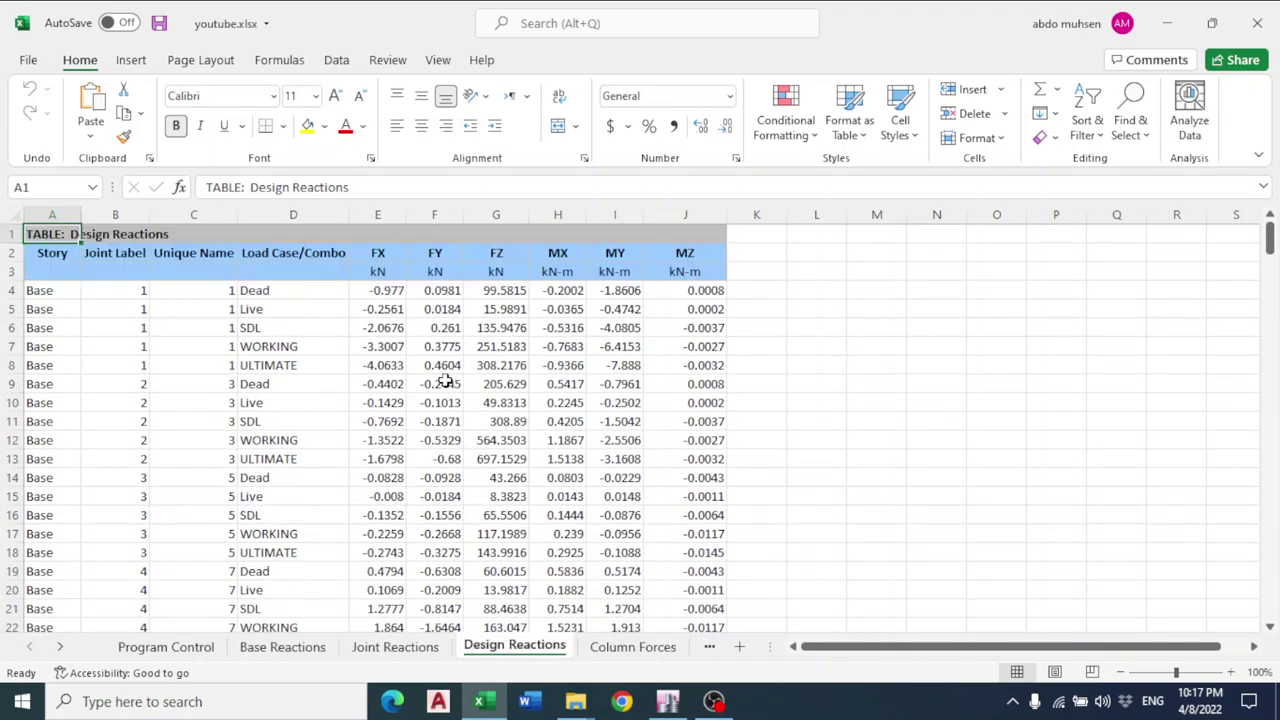
scroll(443, 372, "down", 1)
scroll(443, 372, "up", 1)
scroll(298, 309, "down", 7)
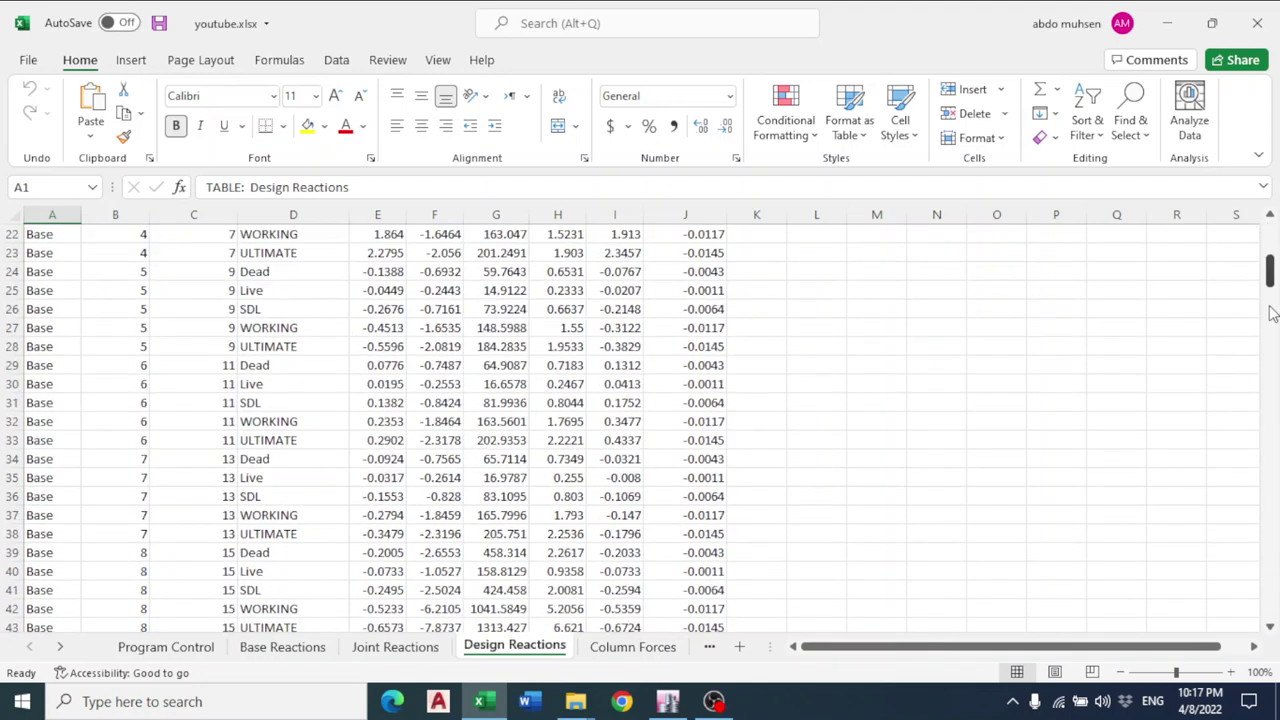
left_click_drag(1270, 272, 1272, 362)
key("ctrl+Home")
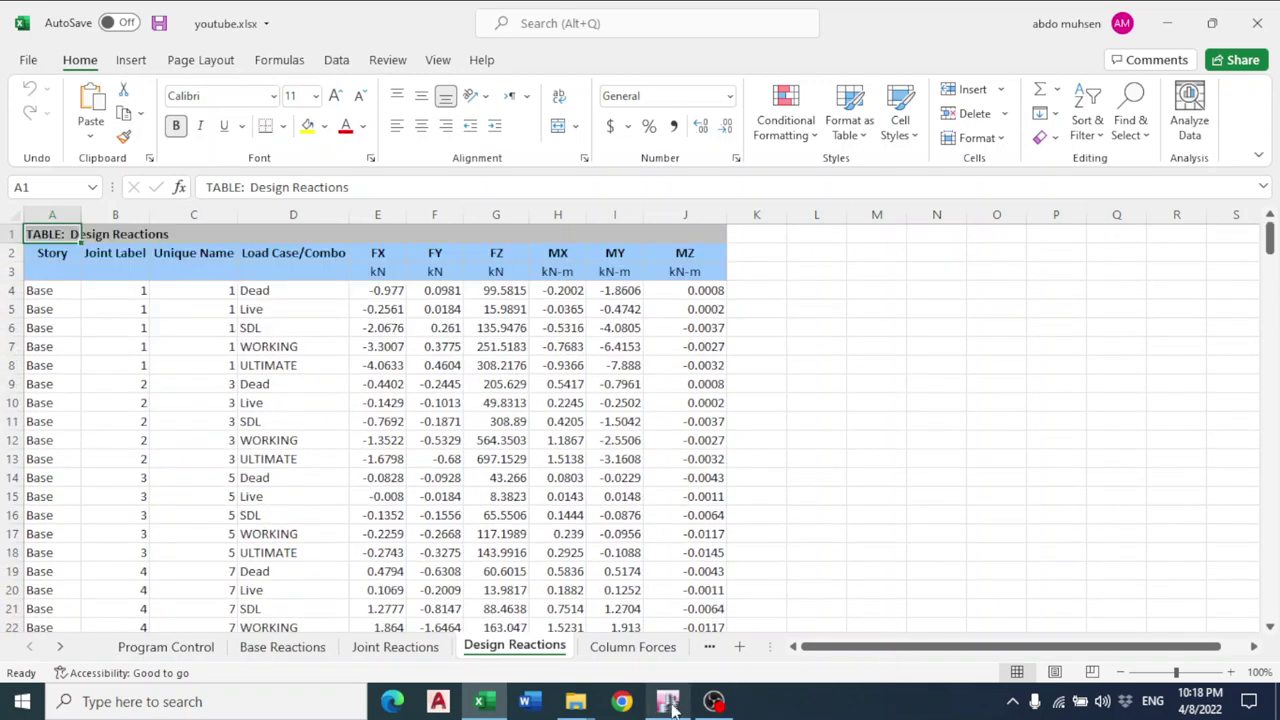
Switch to ETABS and display the selected reaction and column force tables below the Base plan view.
left_click(668, 701)
left_click(372, 34)
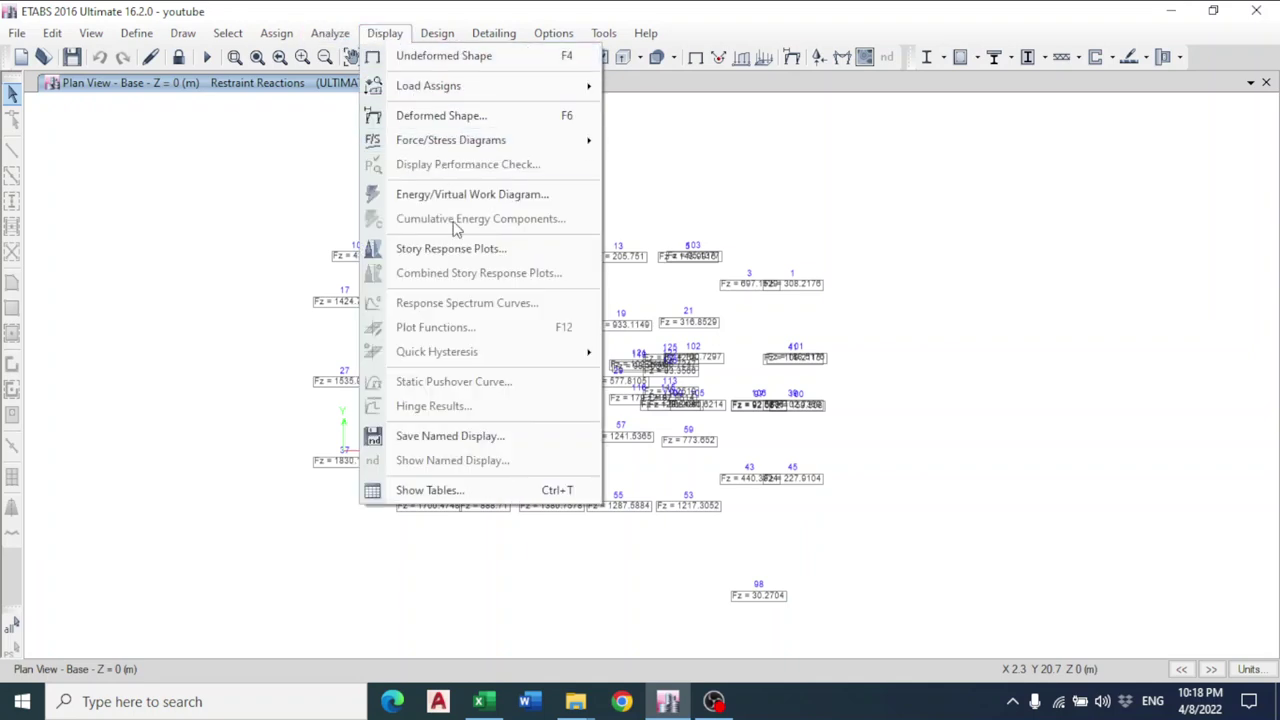
left_click(438, 490)
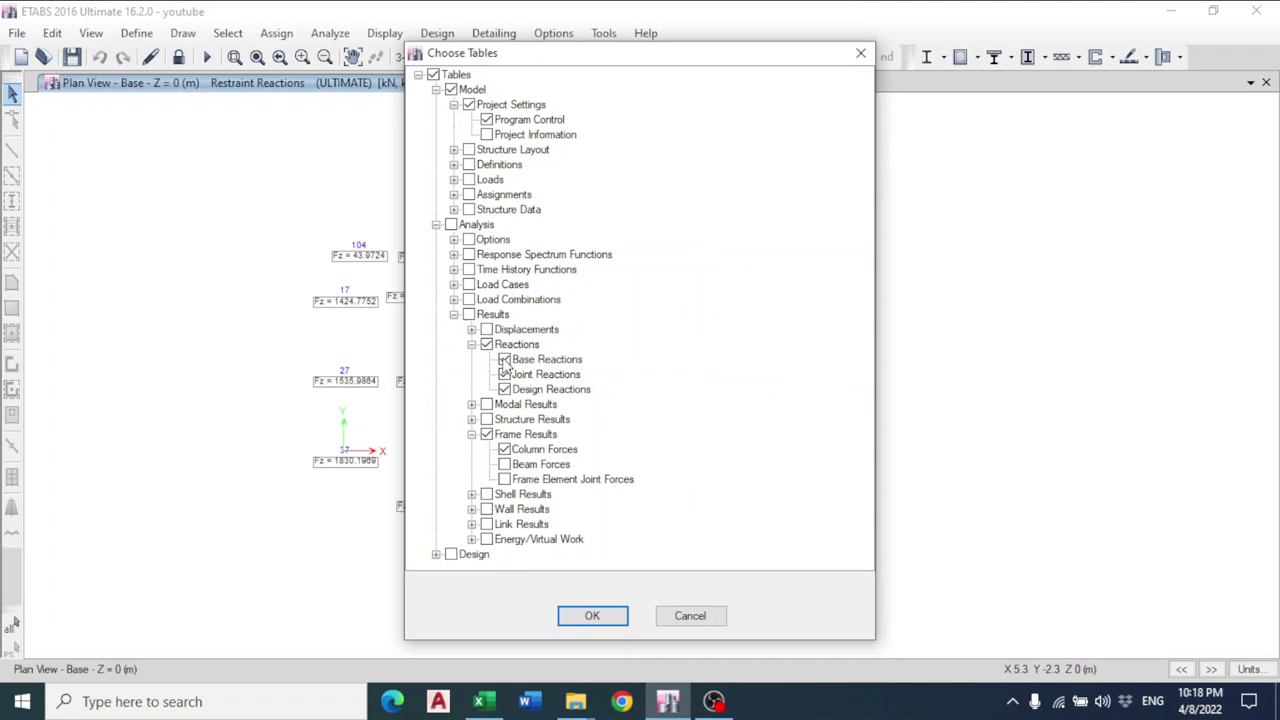
left_click(592, 615)
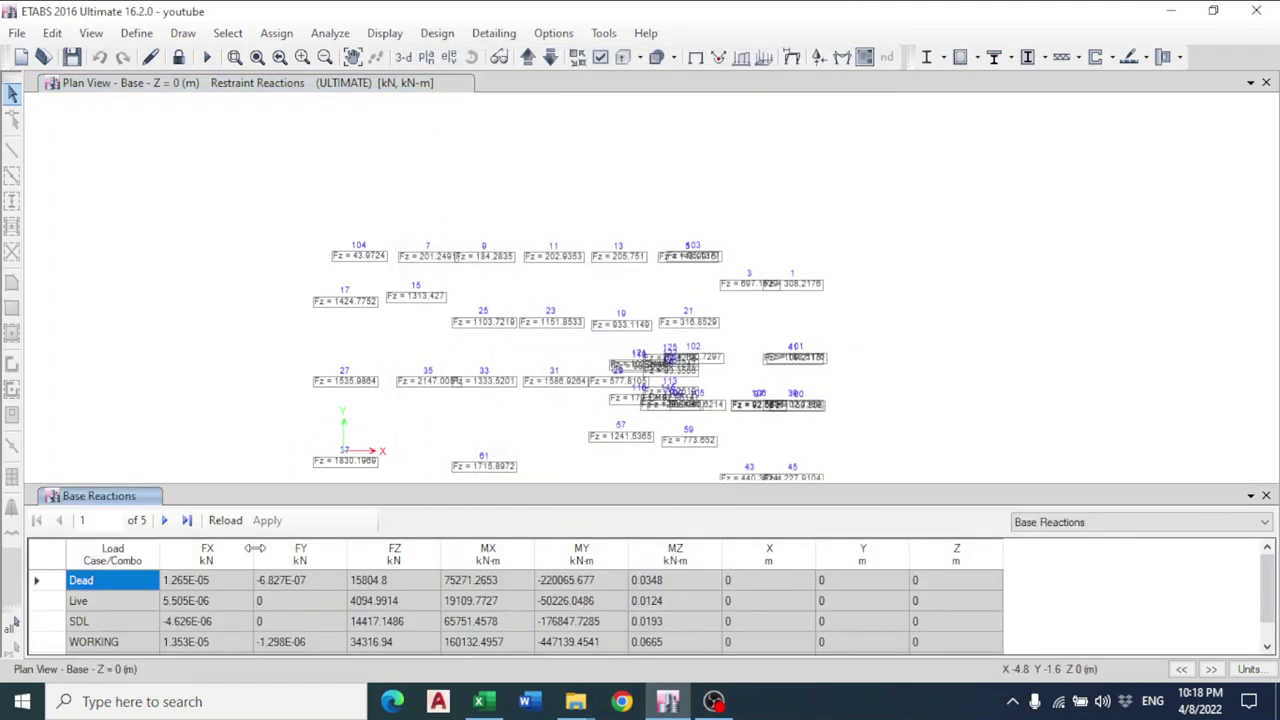
Check the copy and export options of the Base Reactions table and the filter operators offered for its FX column.
right_click(1080, 549)
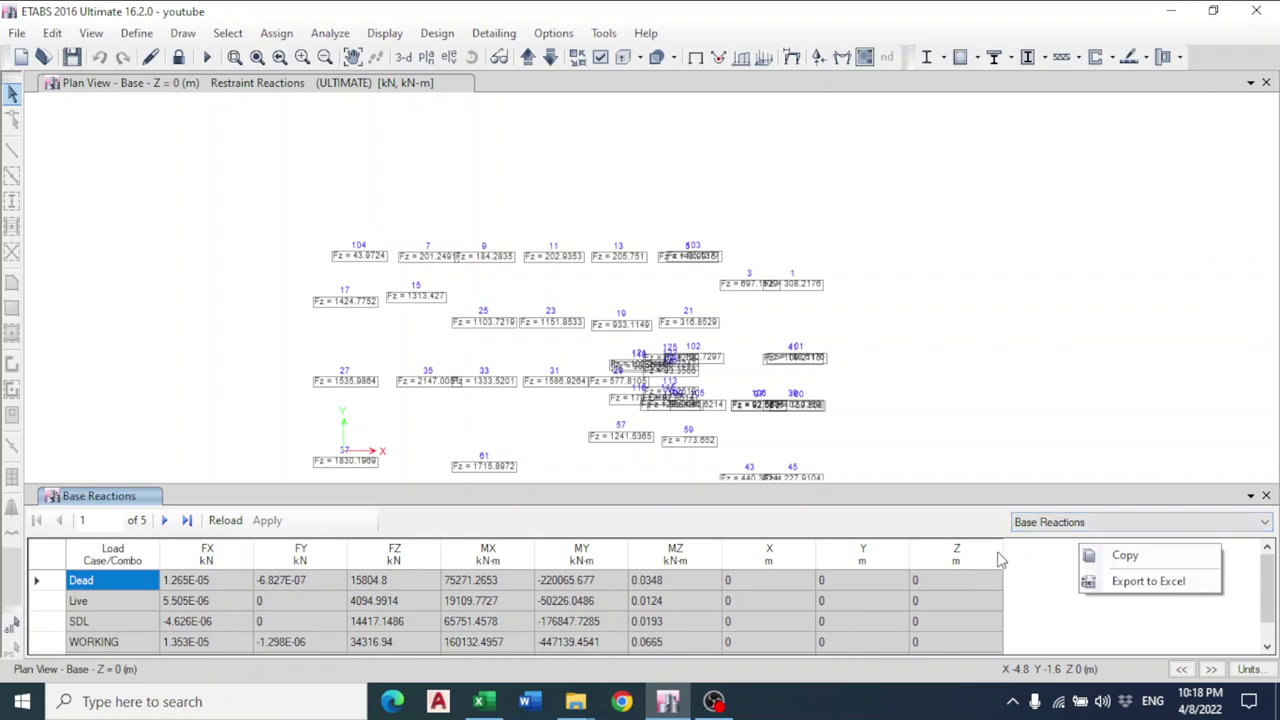
right_click(222, 562)
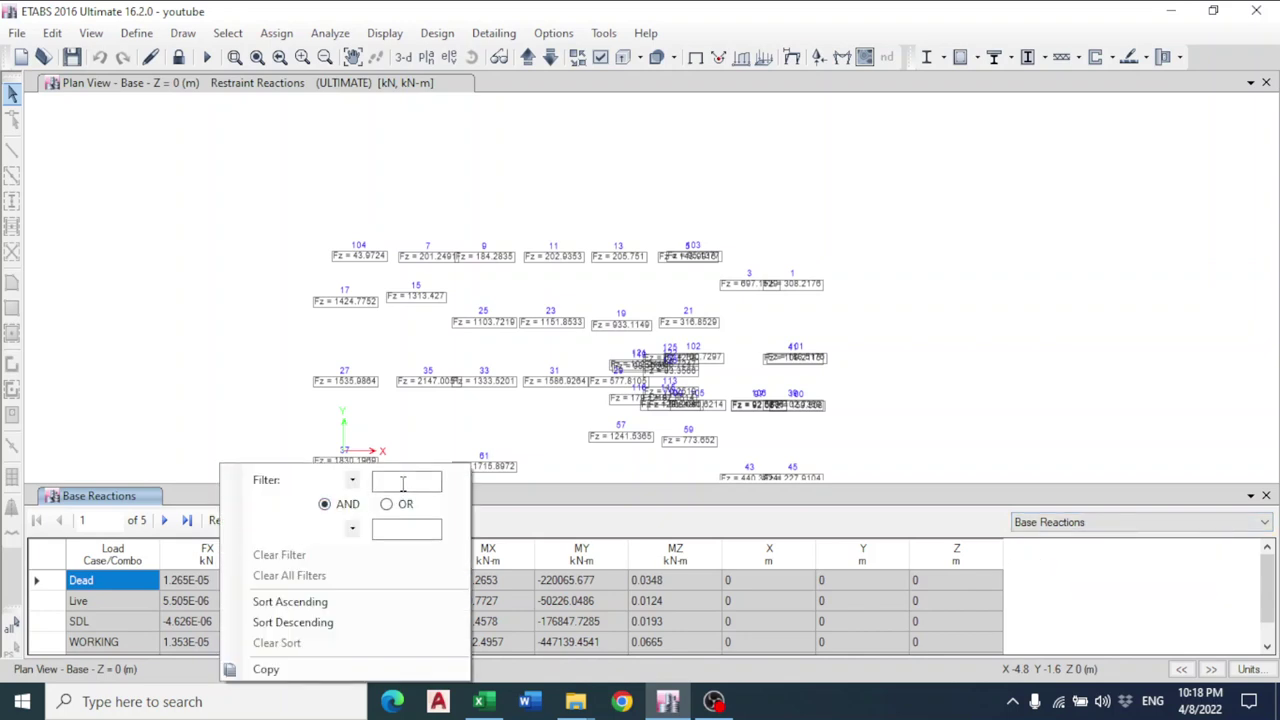
left_click(352, 481)
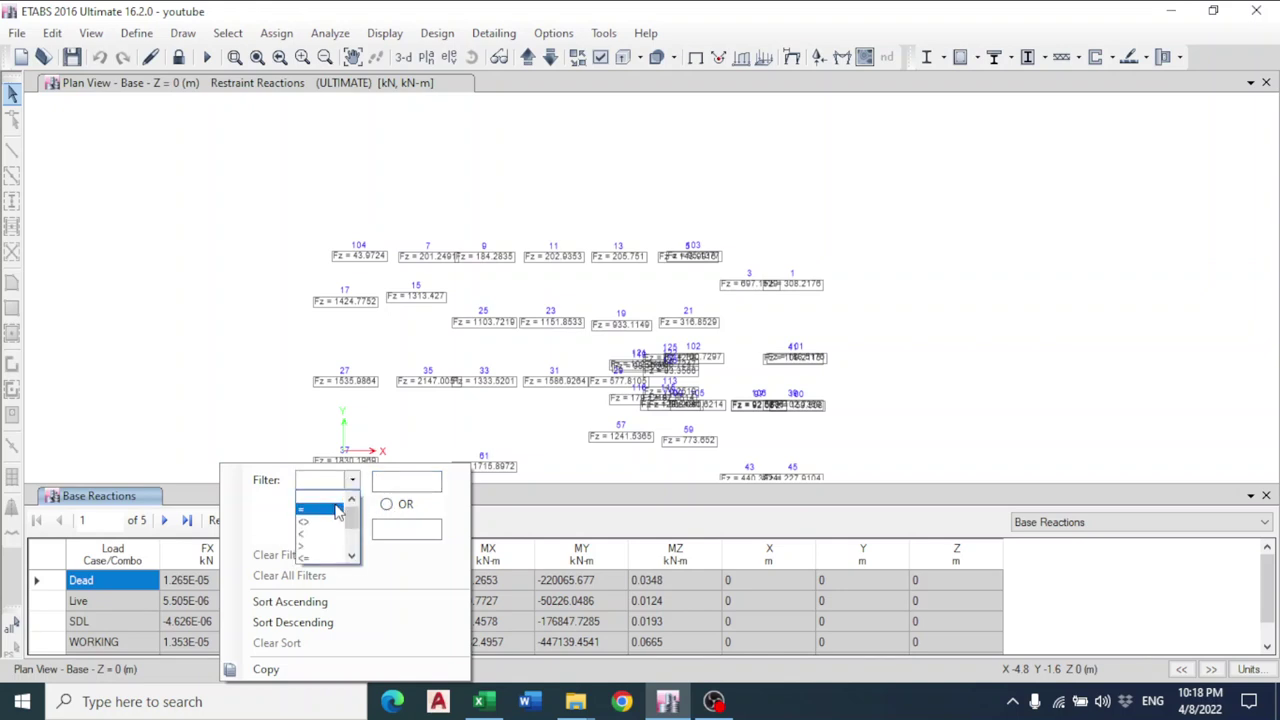
left_click(320, 499)
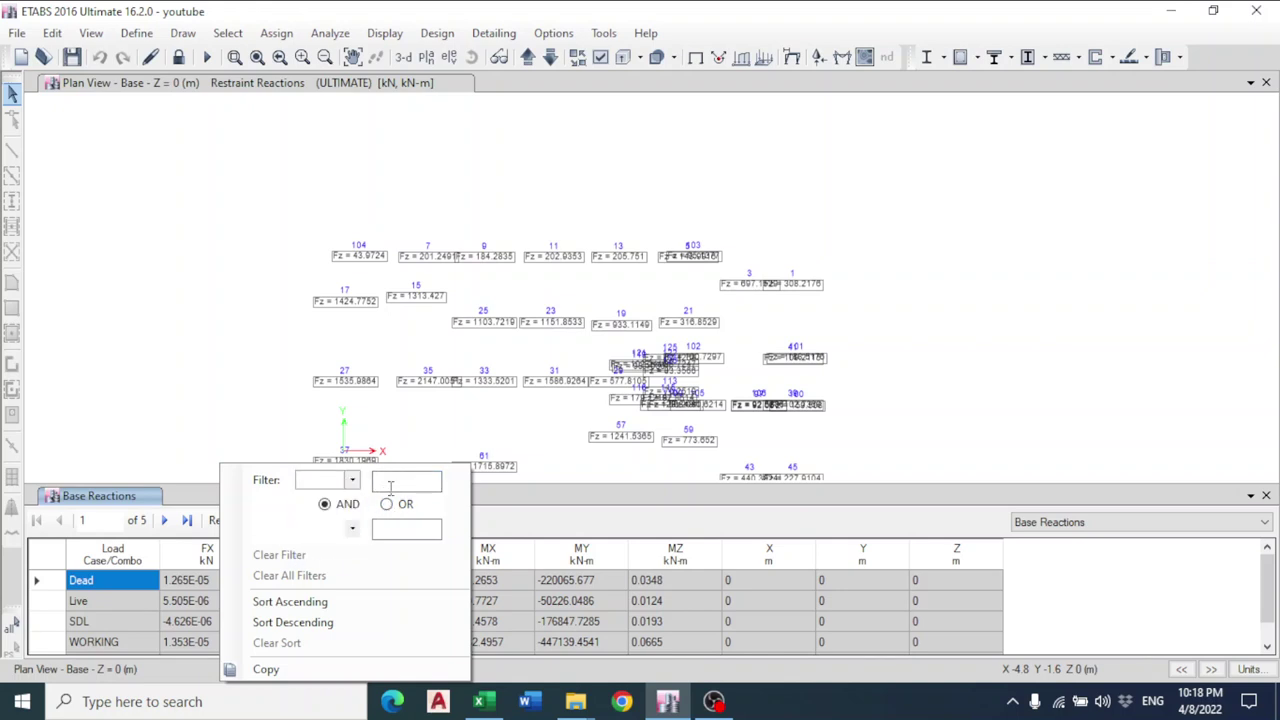
left_click(353, 530)
left_click(353, 530)
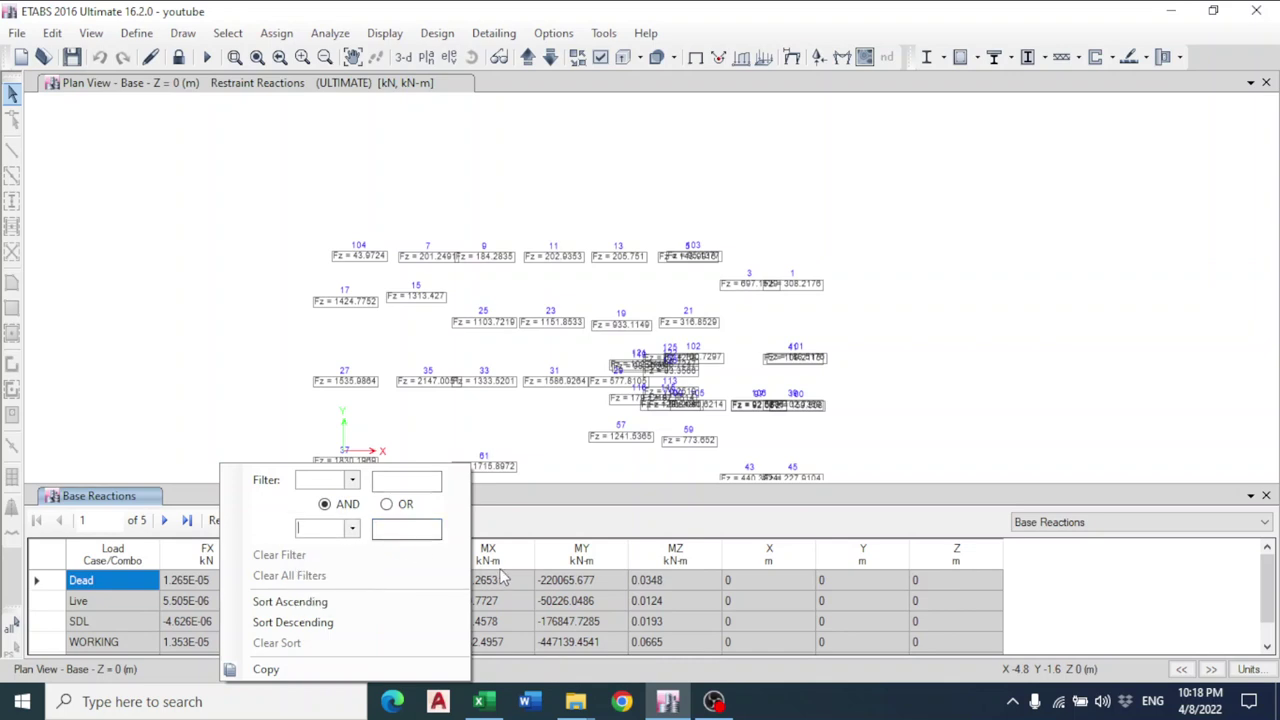
left_click(557, 601)
Select the Dead row of the Base Reactions table and check which options are offered for it.
right_click(110, 581)
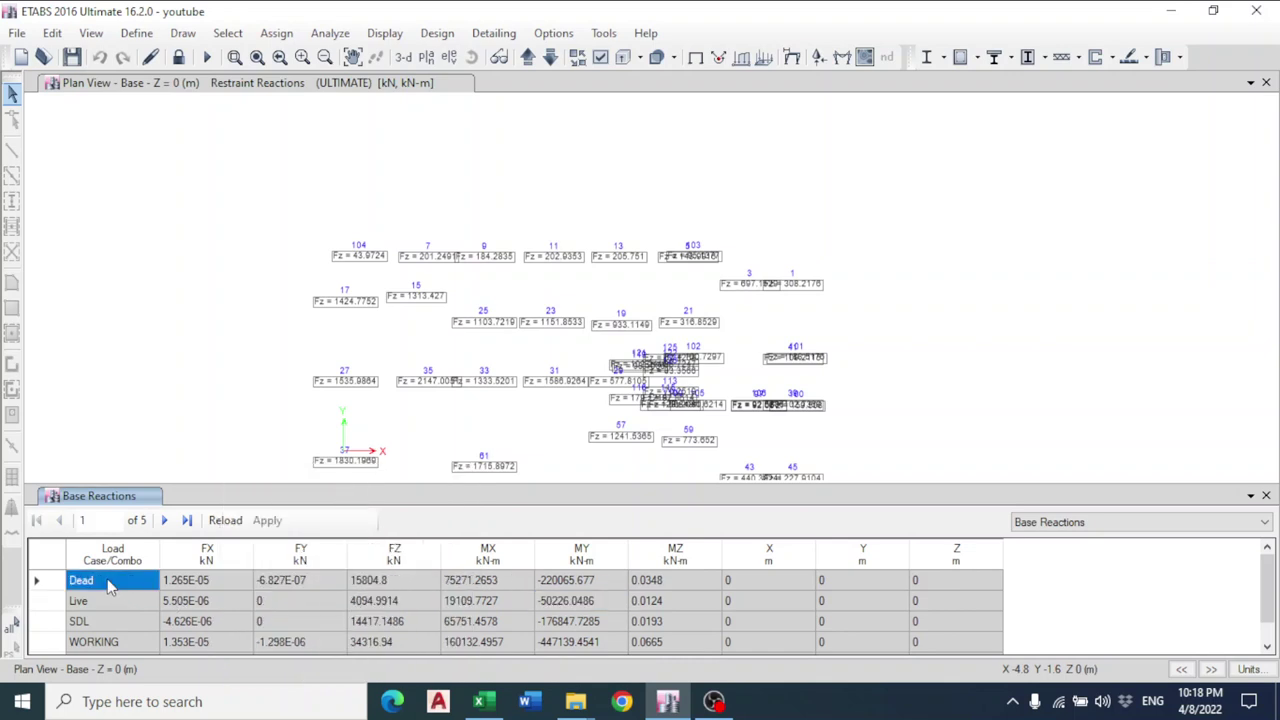
left_click(60, 584)
left_click(35, 581)
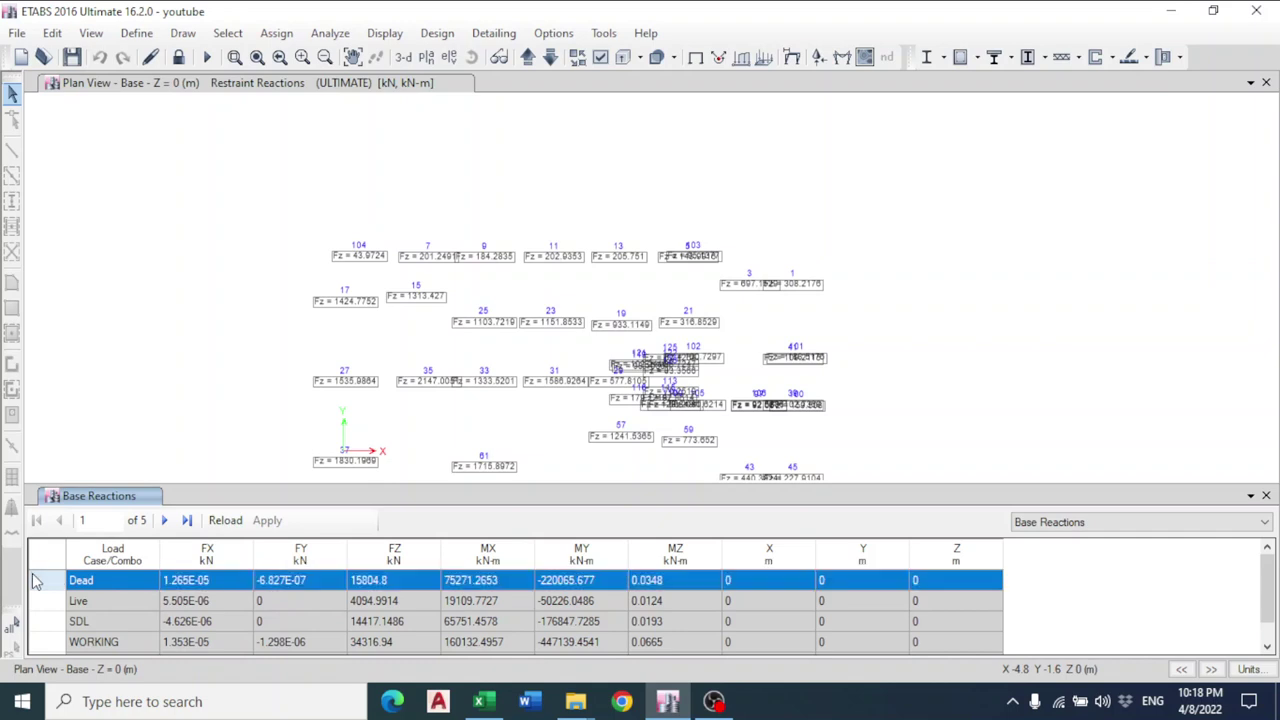
right_click(100, 581)
right_click(113, 525)
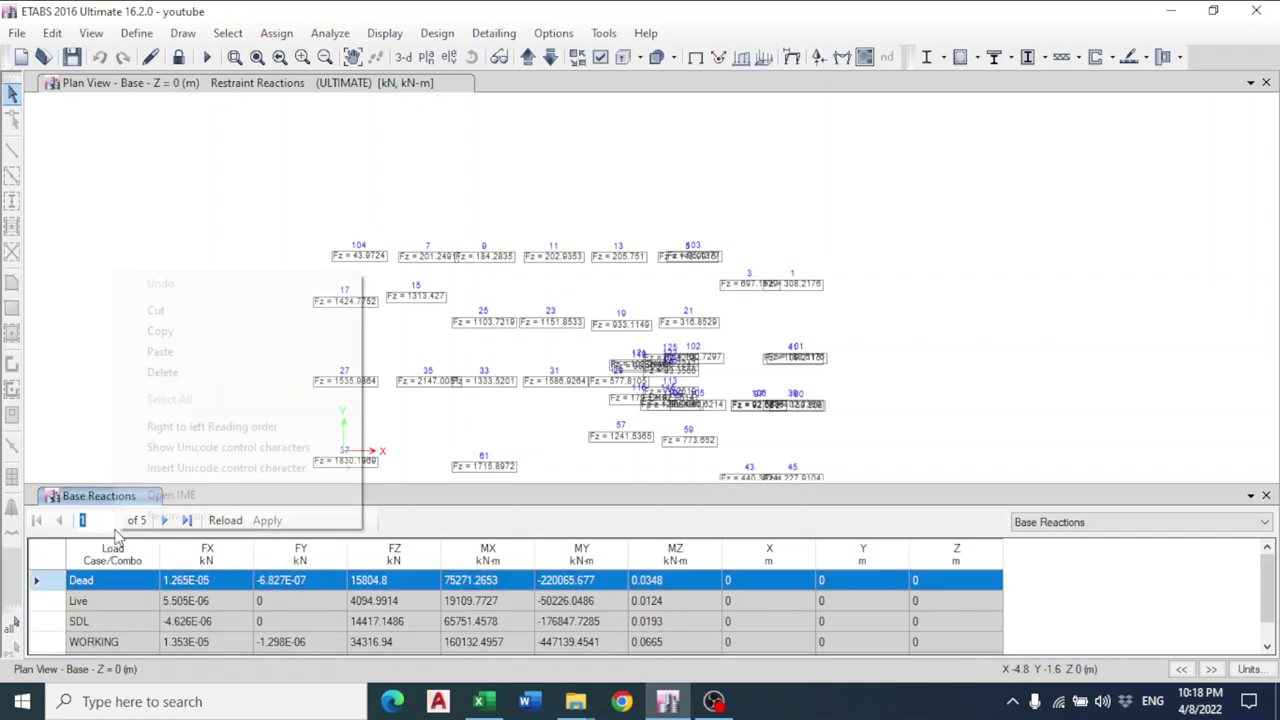
left_click(395, 537)
Try to filter the FZ column of the Base Reactions table with the equals operator and the value 5.
right_click(367, 552)
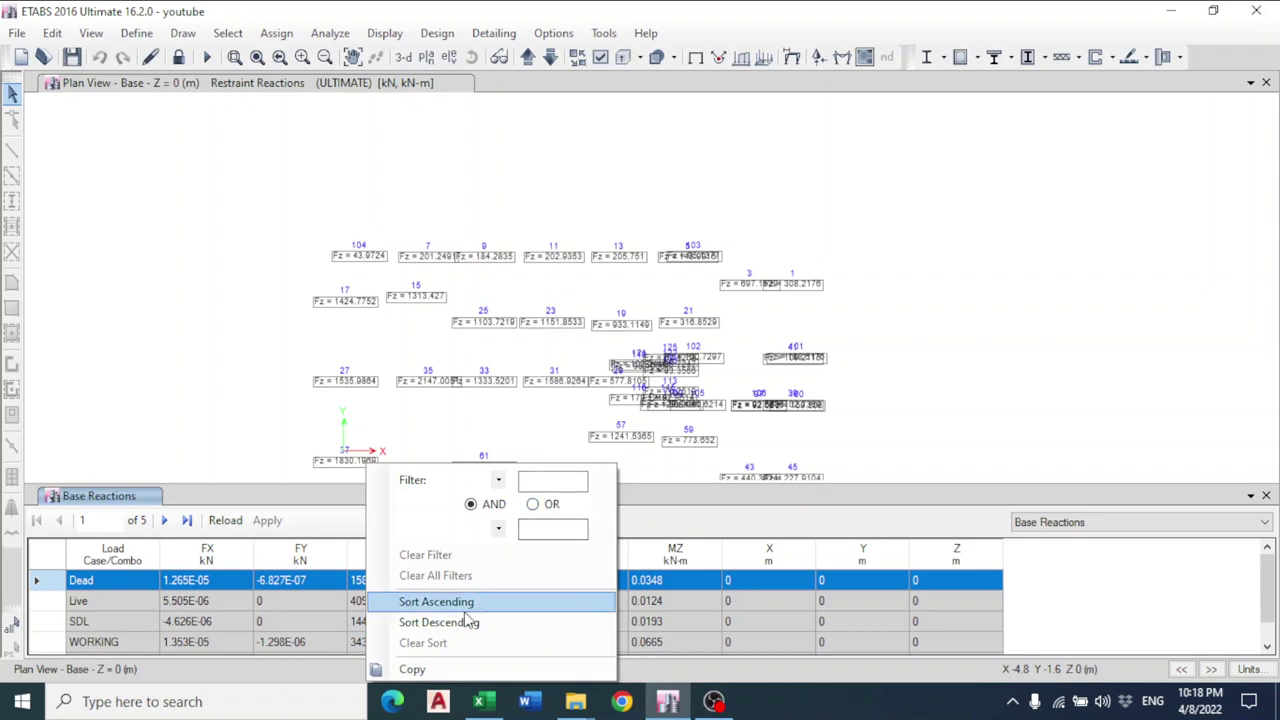
left_click(498, 480)
left_click(500, 480)
left_click(533, 479)
left_click(498, 480)
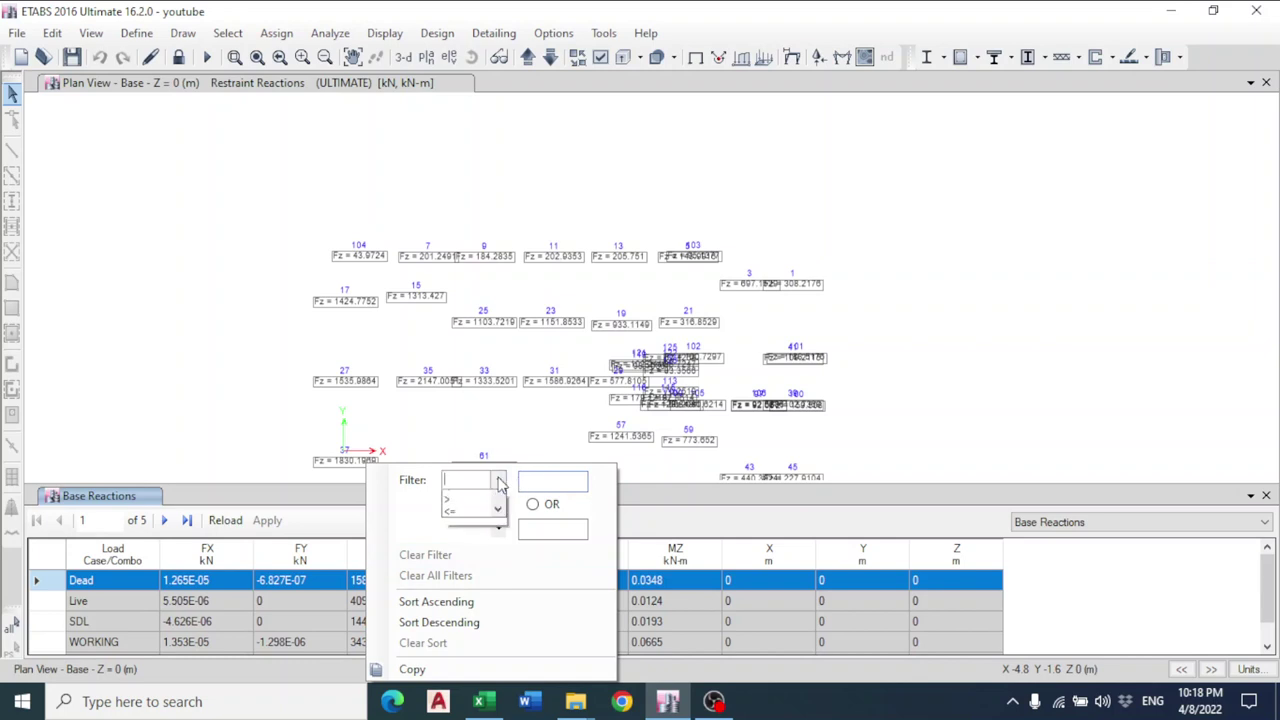
left_click(488, 499)
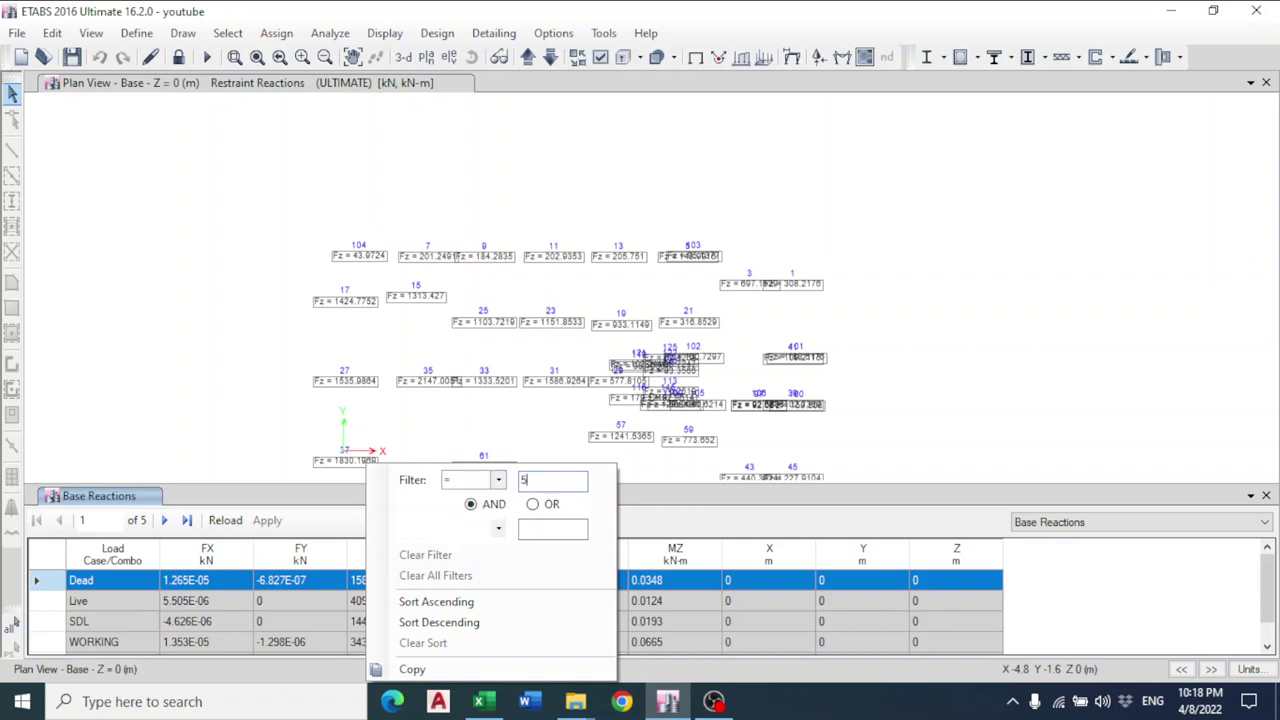
key("BackSpace")
left_click(548, 530)
left_click(714, 701)
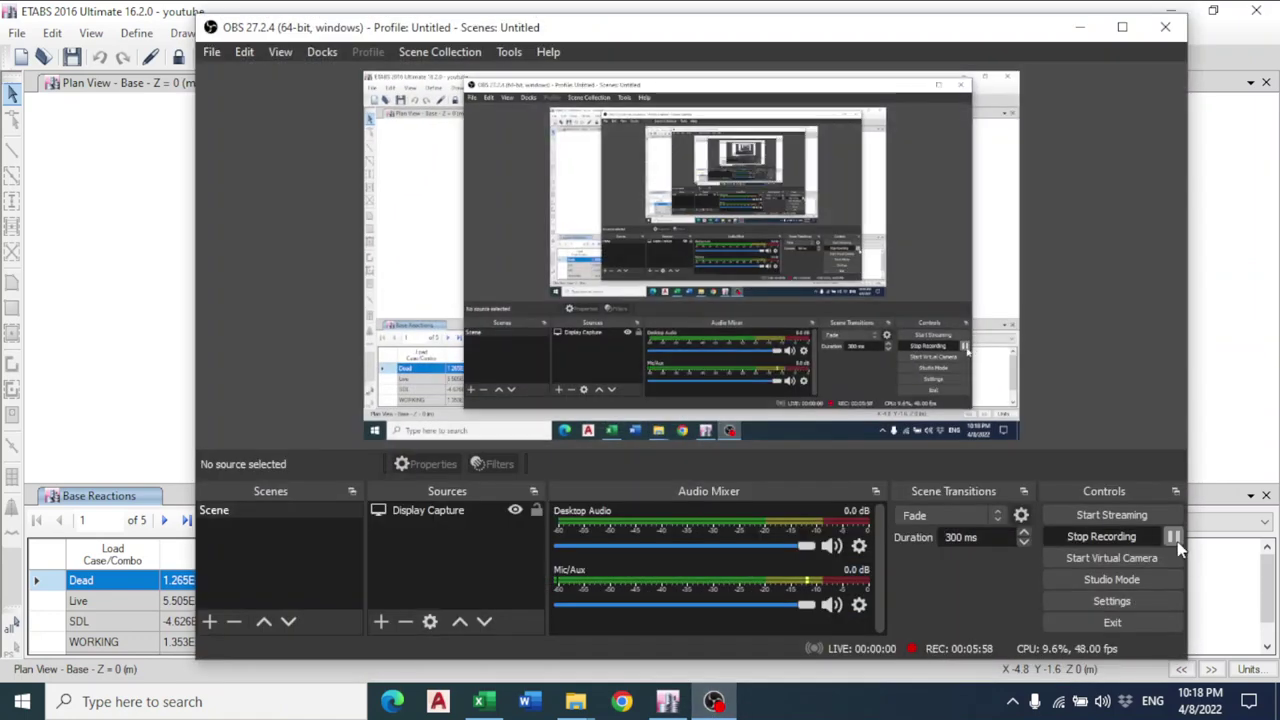
left_click(1080, 27)
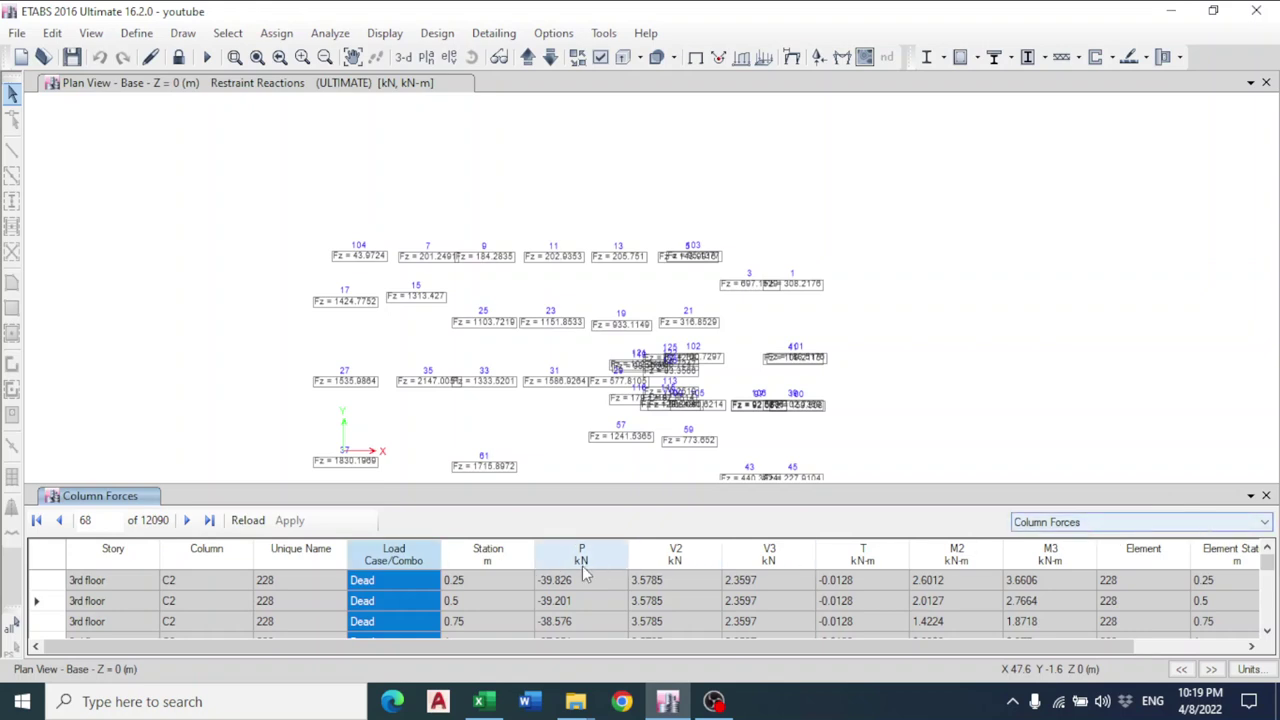
Filter the Load Case/Combo column of the Column Forces table to WORKING, trying ULTIMATE first.
right_click(388, 563)
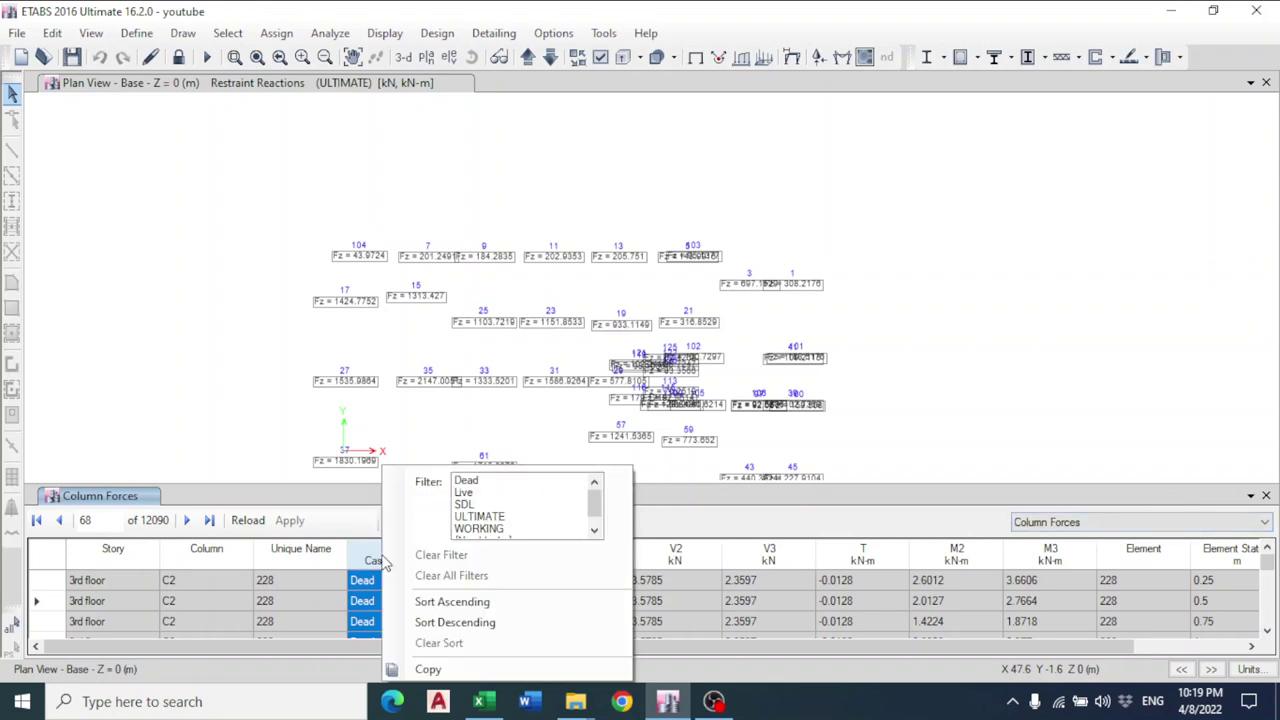
left_click(478, 517)
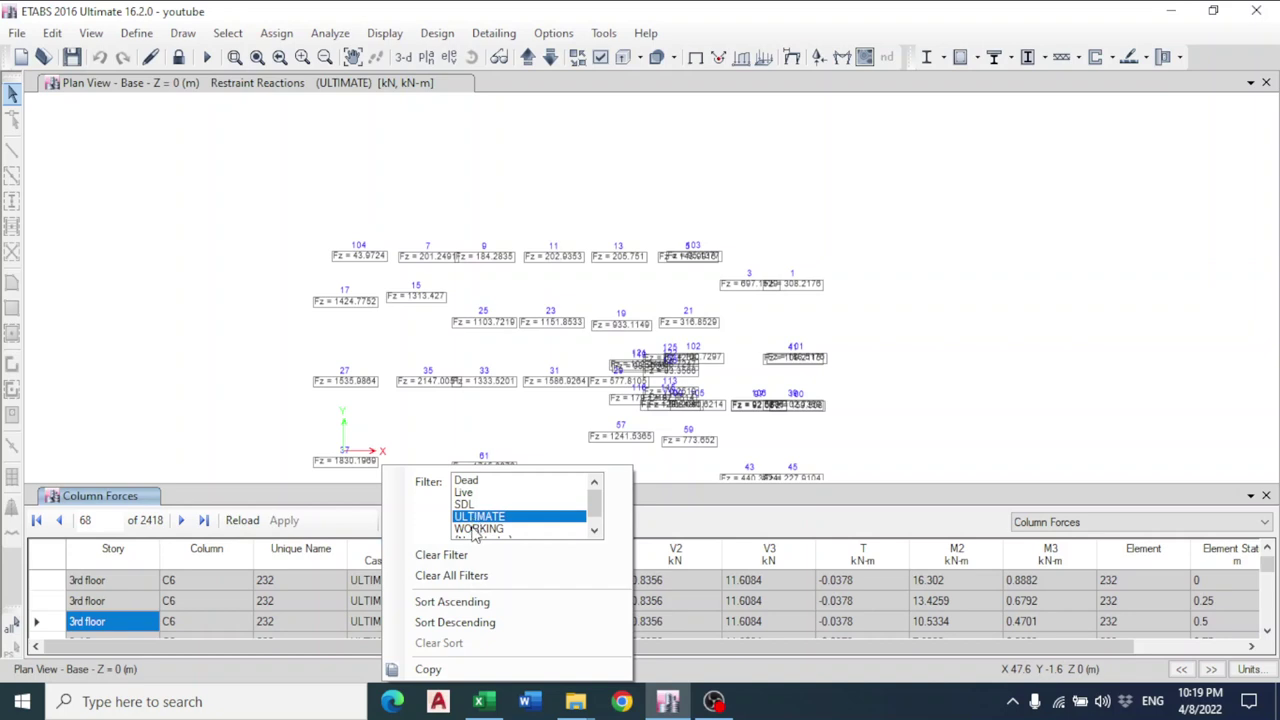
left_click(478, 529)
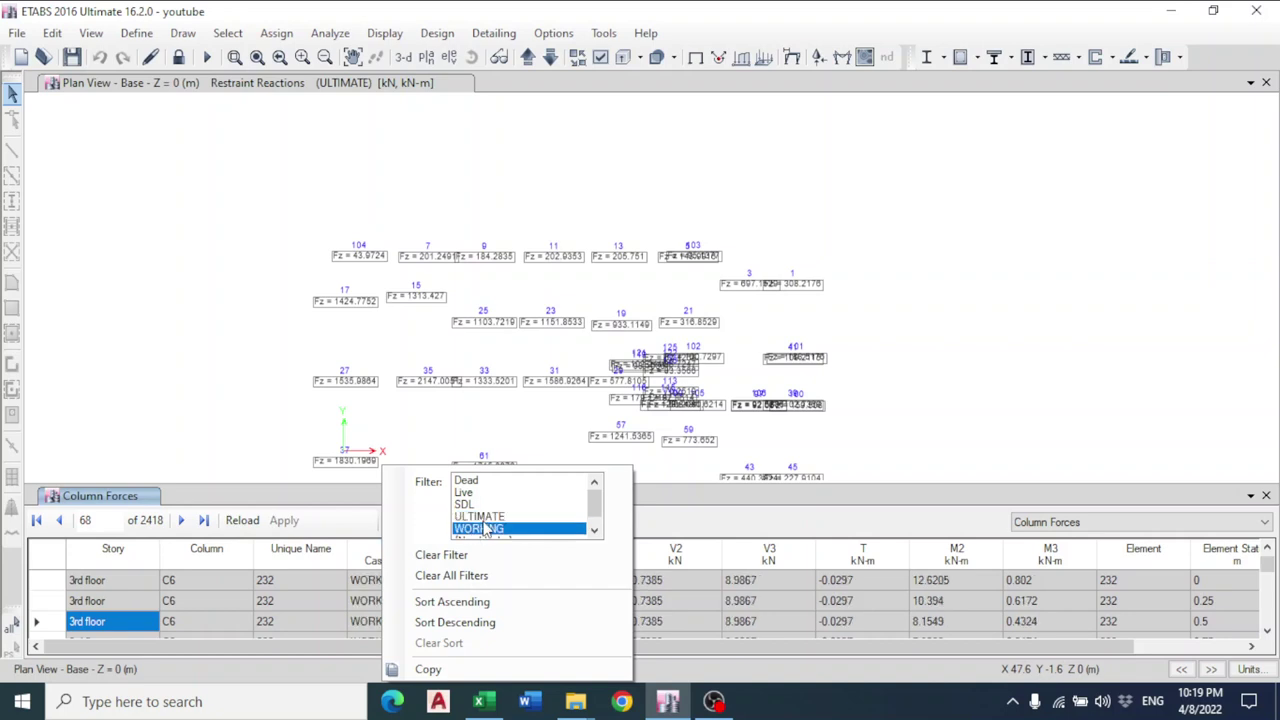
scroll(495, 528, "down", 1)
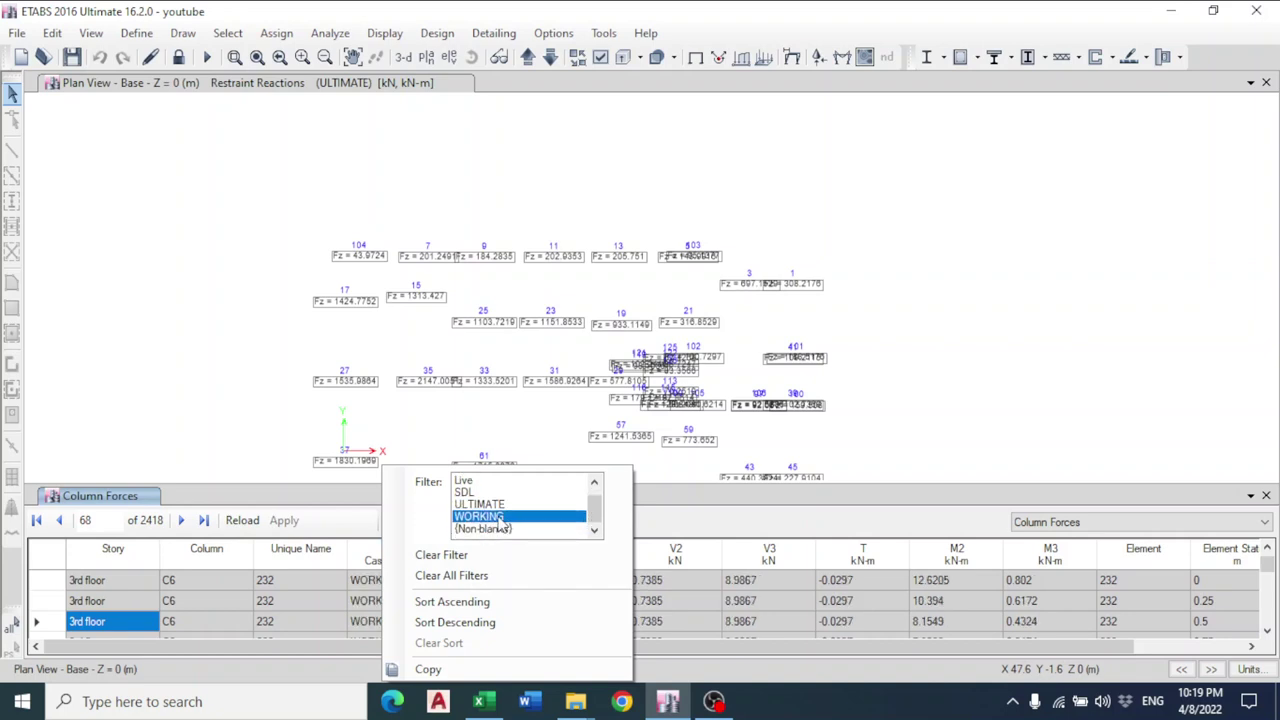
left_click(378, 598)
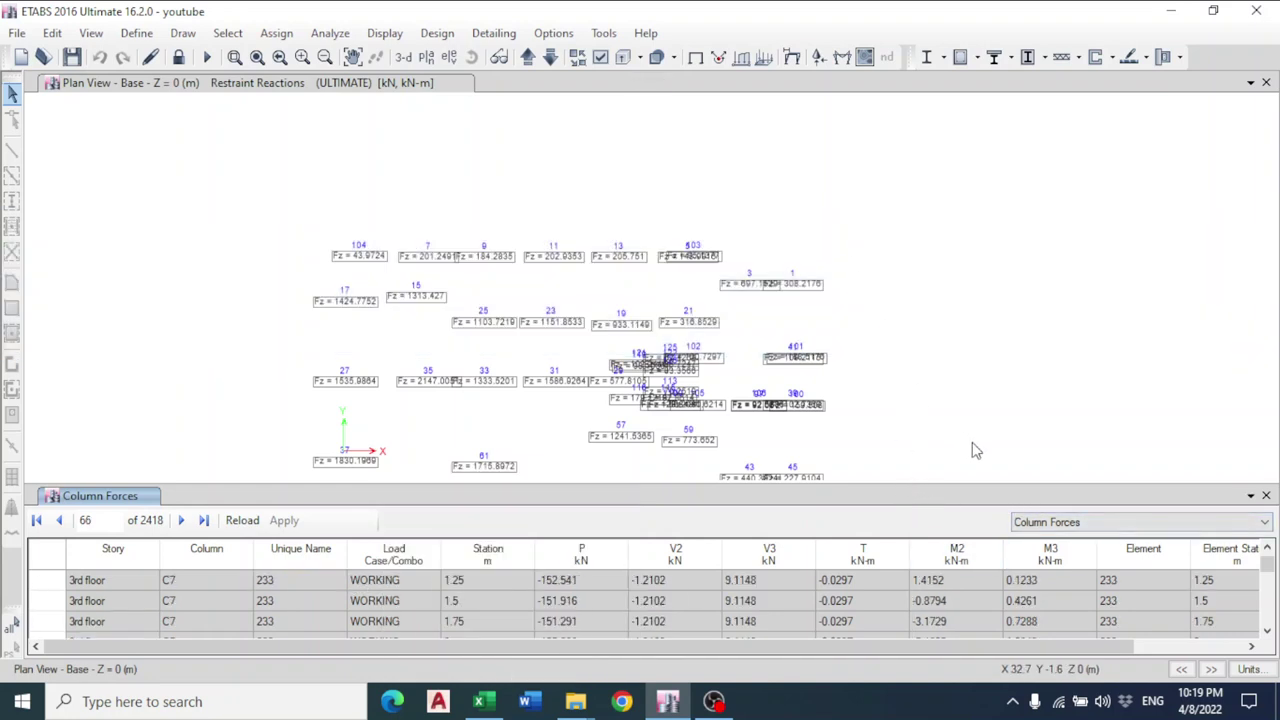
Float the Column Forces table, dock it again below the plan view and look through its WORKING rows.
double_click(994, 495)
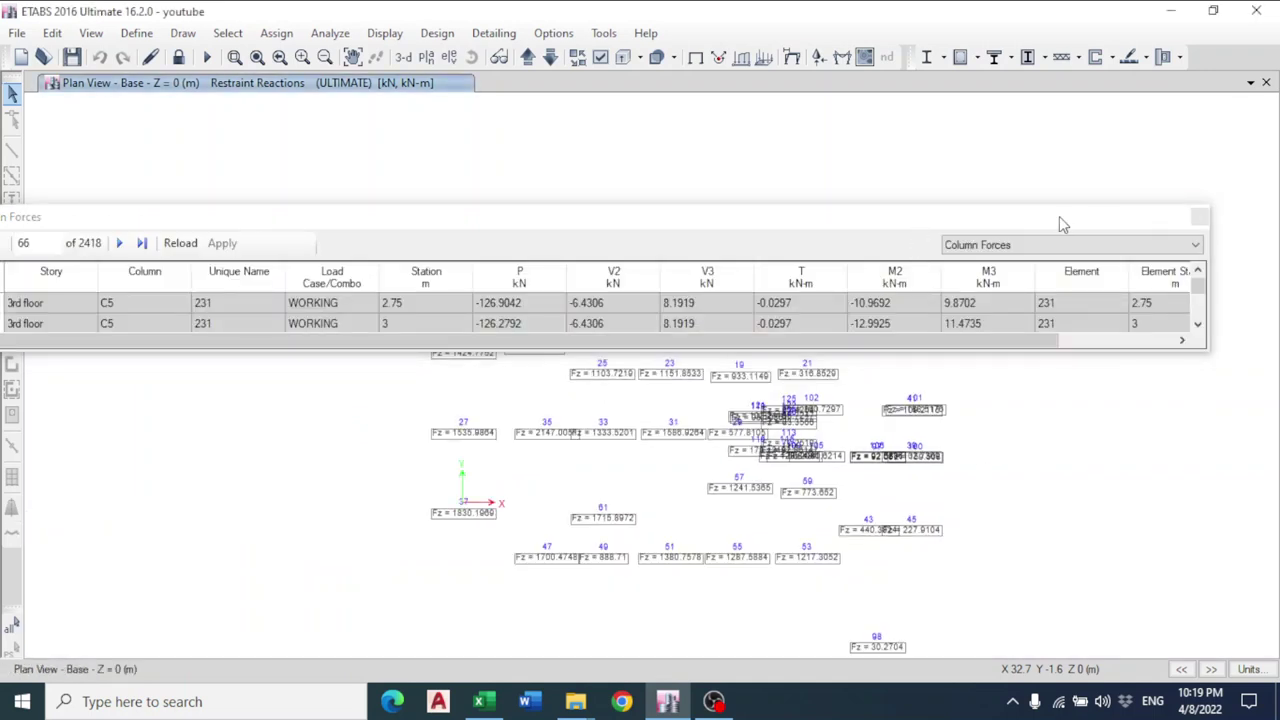
double_click(1059, 216)
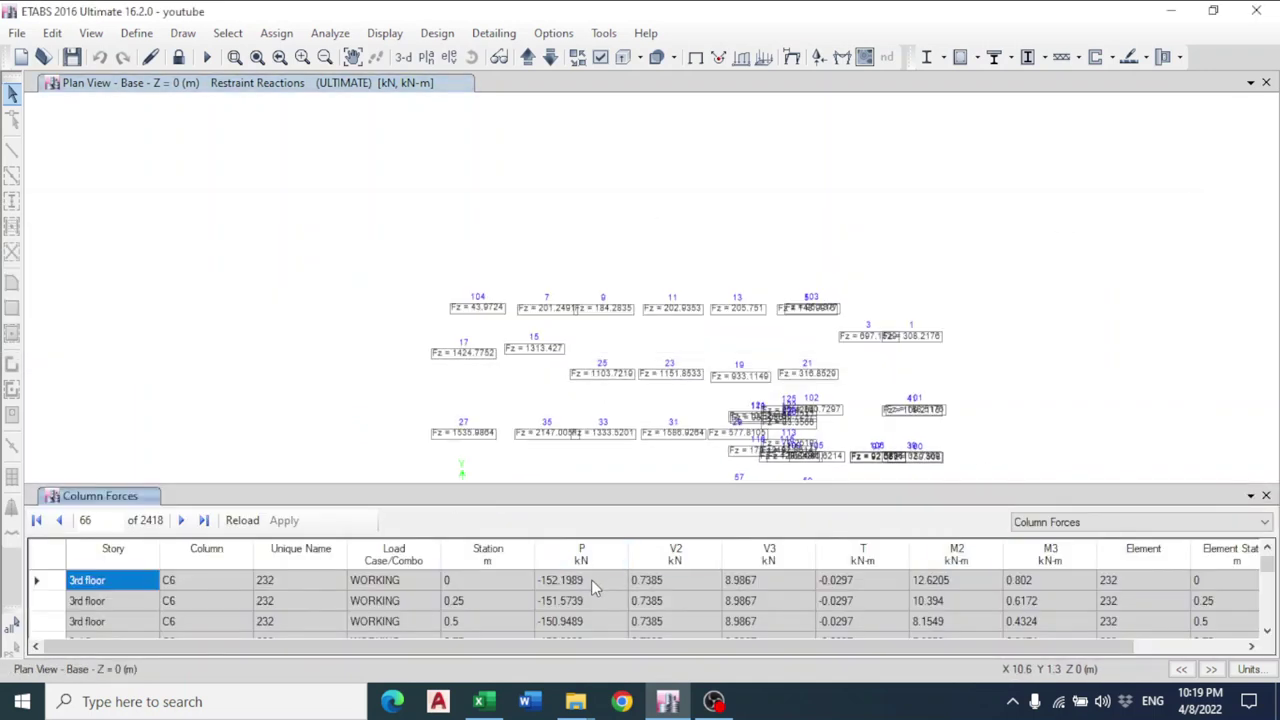
scroll(591, 587, "down", 3)
left_click(1268, 590)
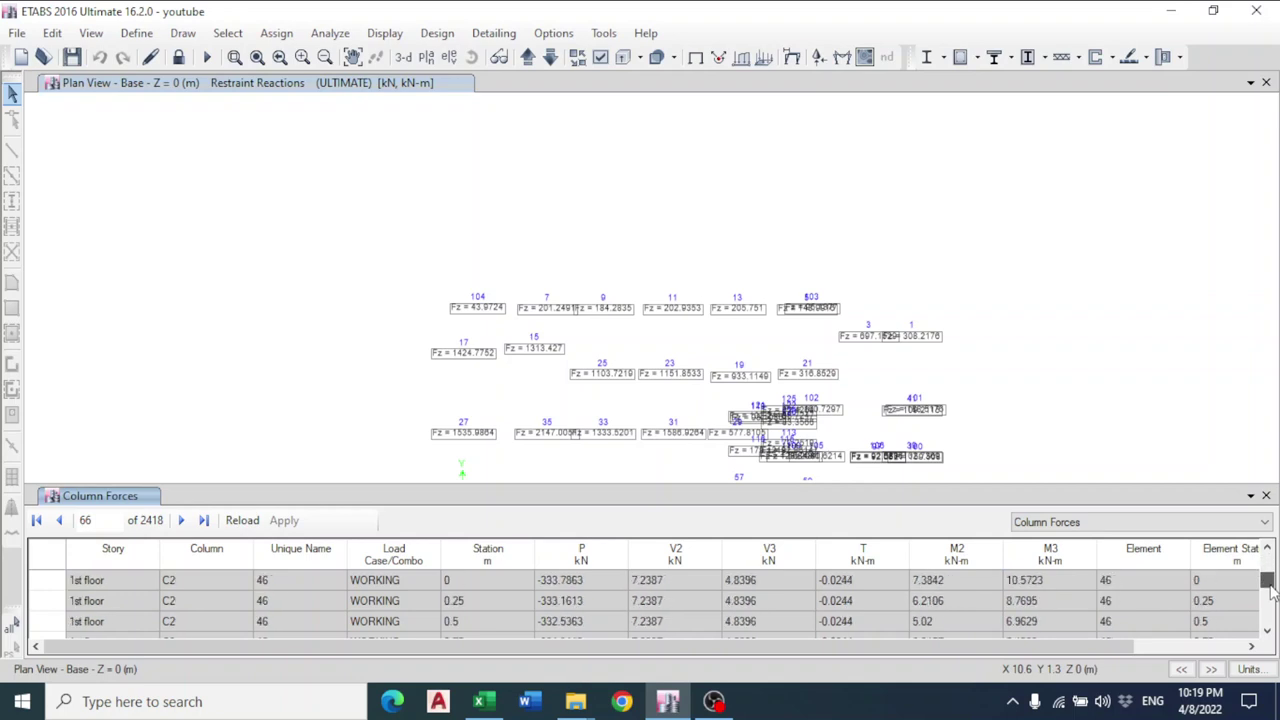
left_click_drag(1270, 590, 1268, 565)
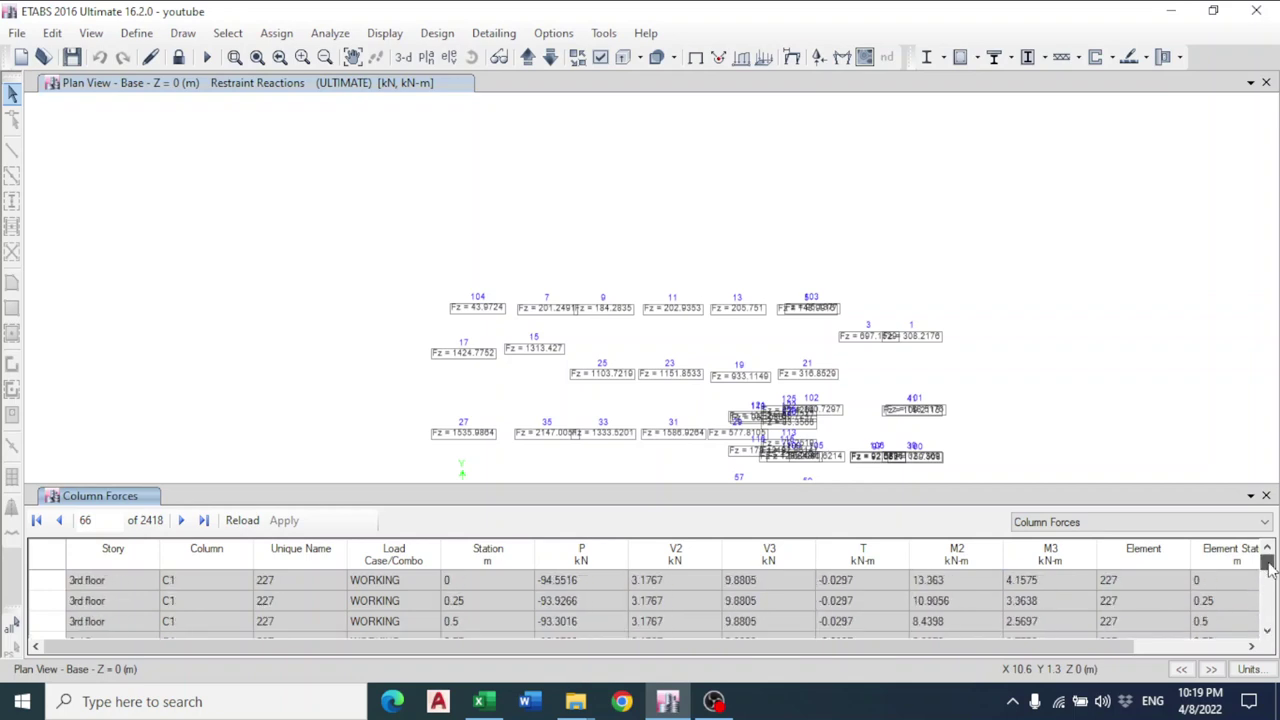
left_click(470, 586)
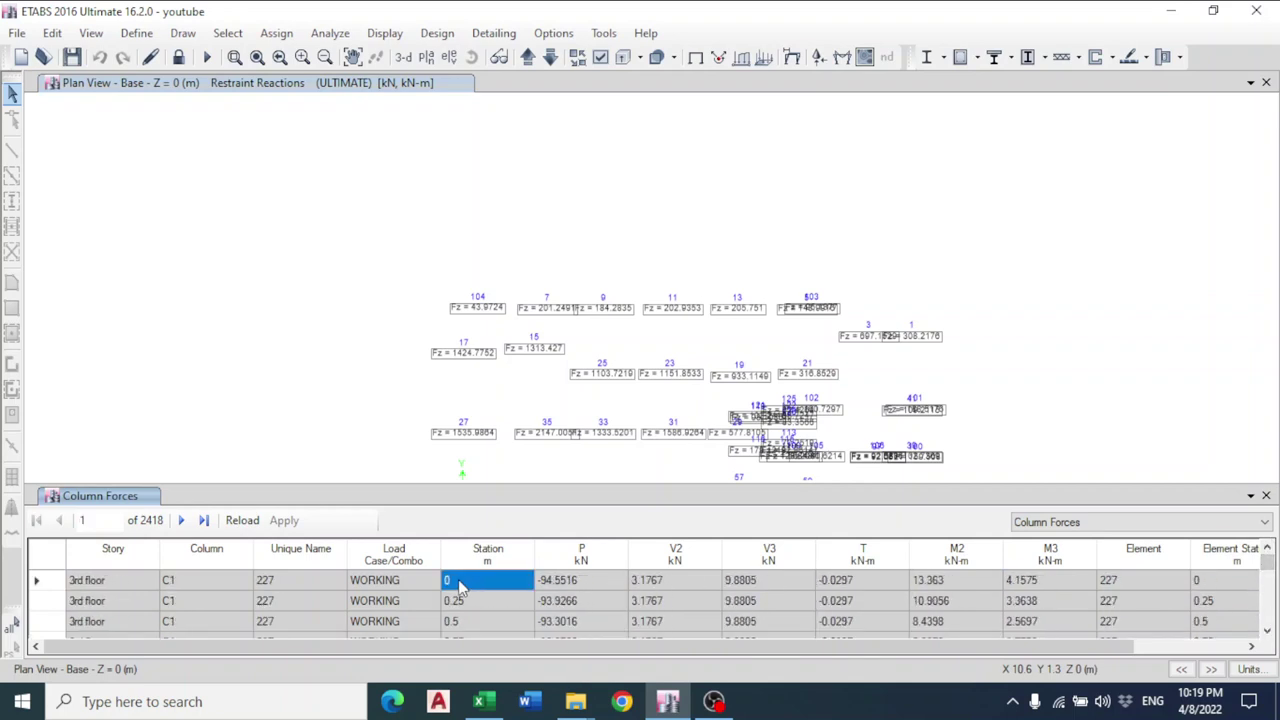
right_click(464, 586)
left_click(474, 562)
right_click(477, 562)
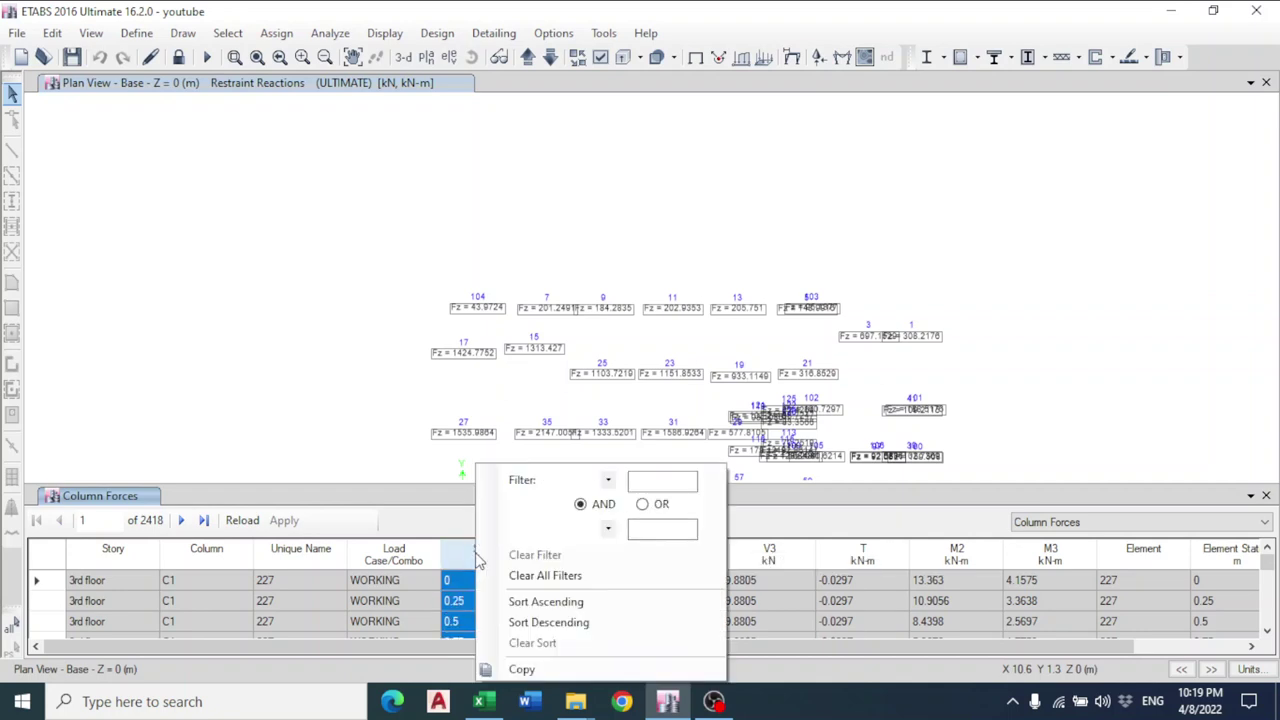
left_click(648, 481)
left_click(416, 597)
left_click(488, 582)
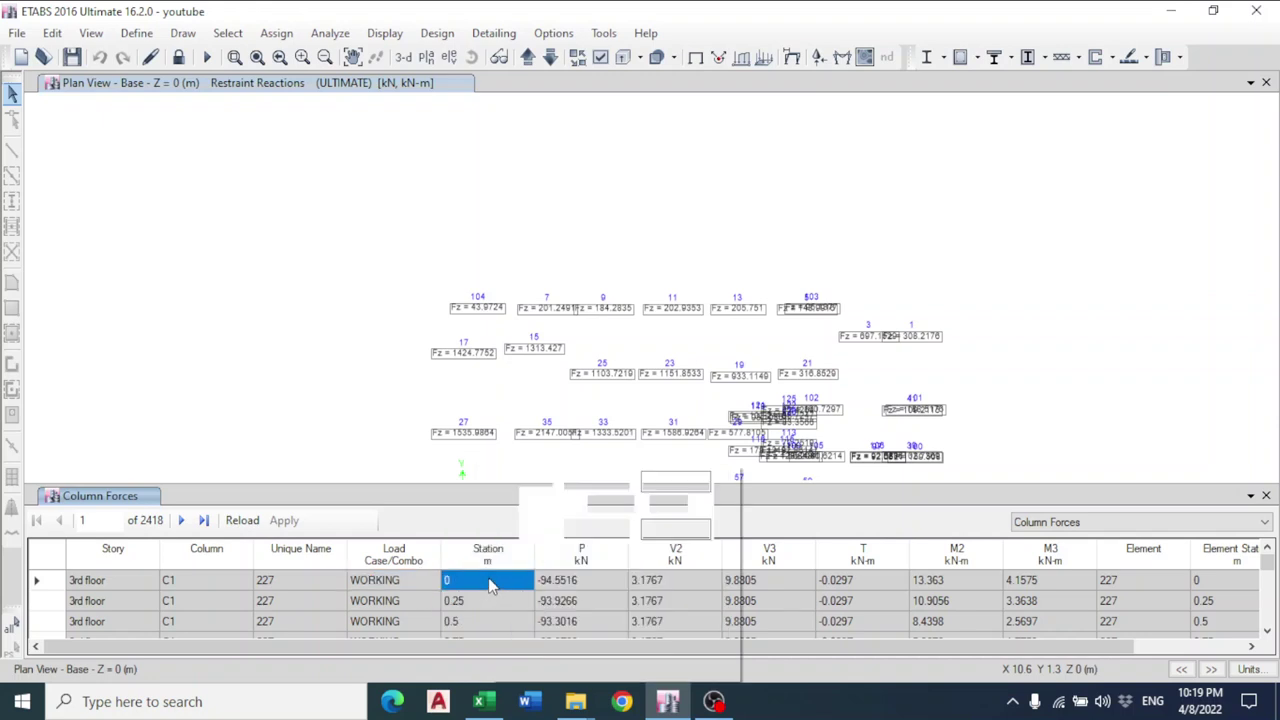
right_click(474, 578)
key("Escape")
Filter the Station column of the Column Forces table to values equal to 0.
right_click(474, 562)
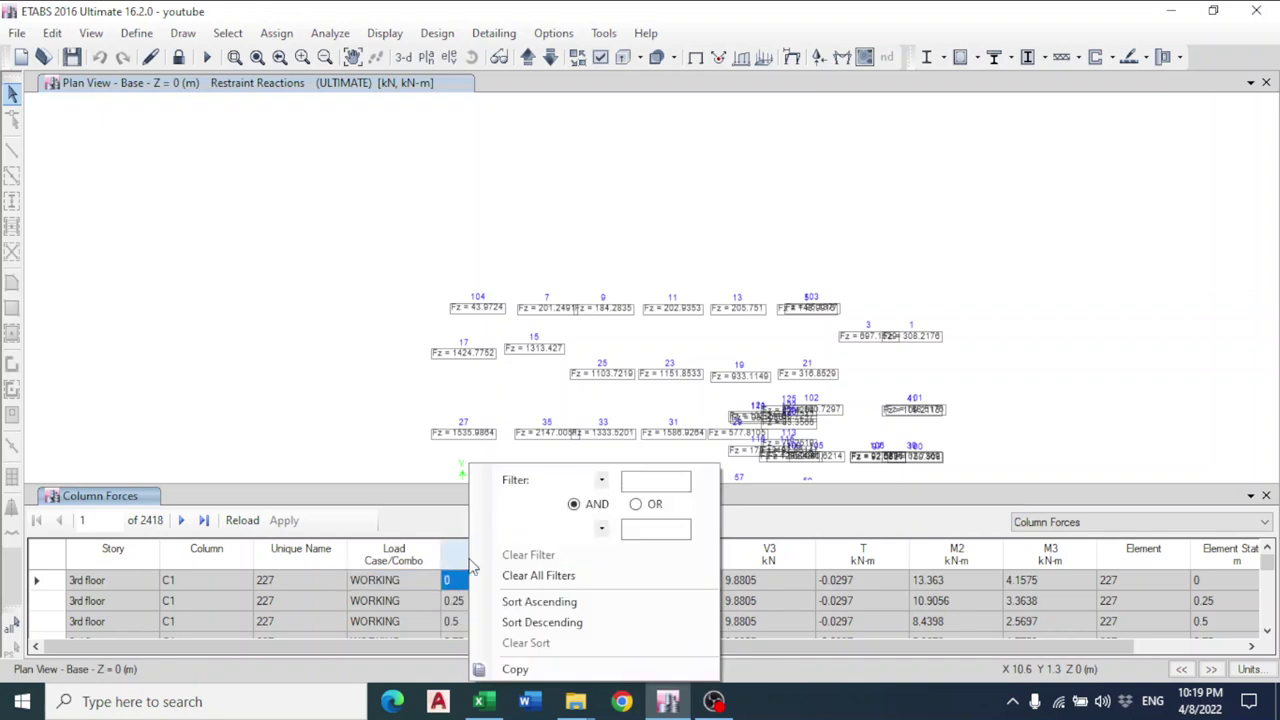
left_click(602, 481)
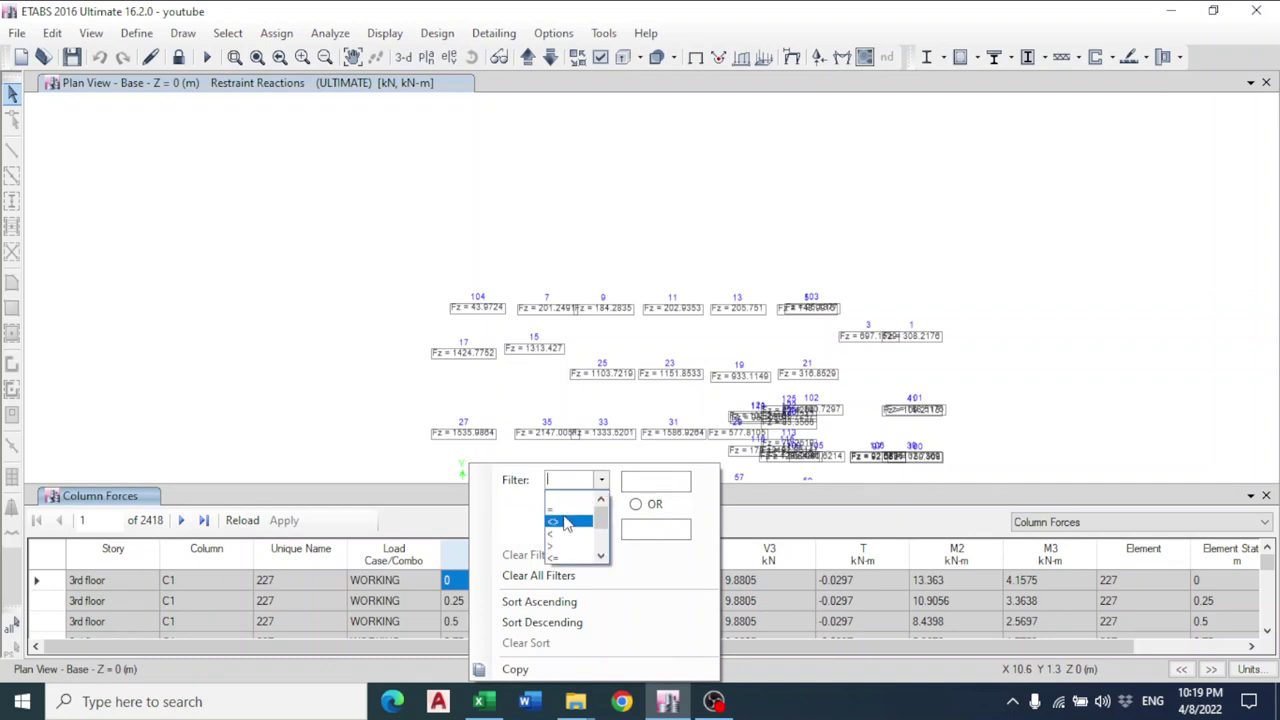
left_click(575, 508)
left_click(633, 480)
type("0")
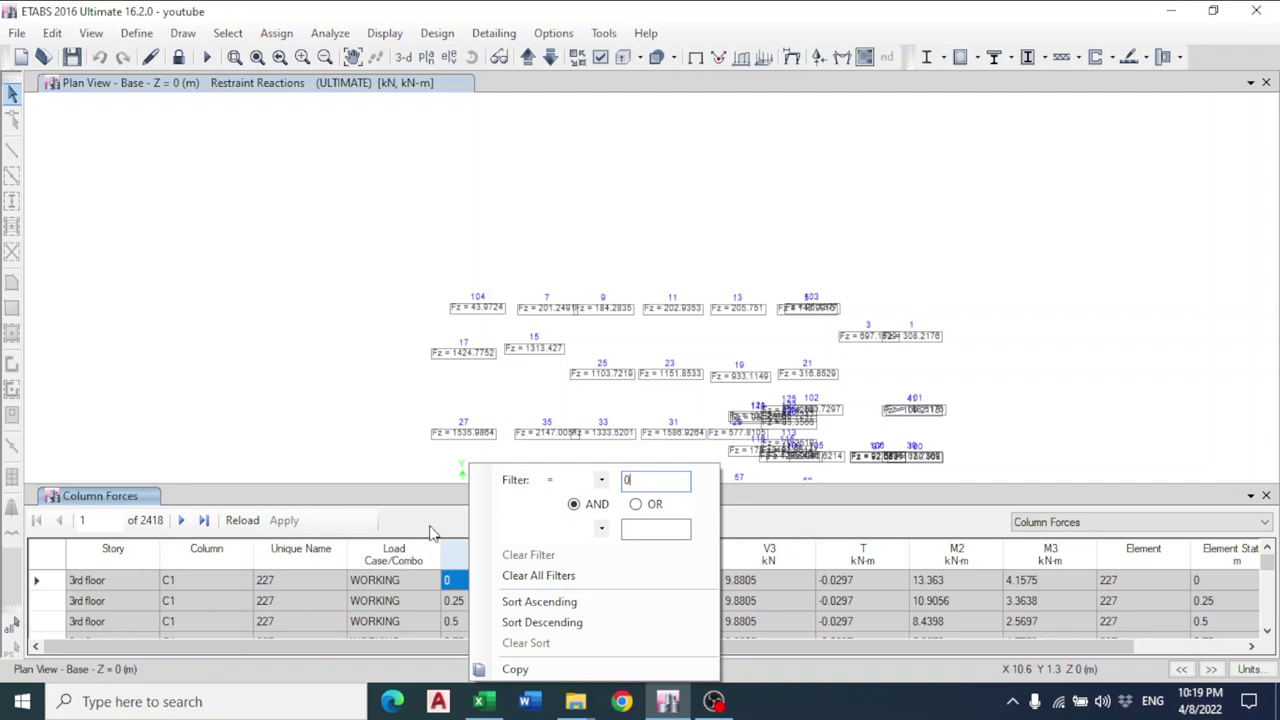
key("Return")
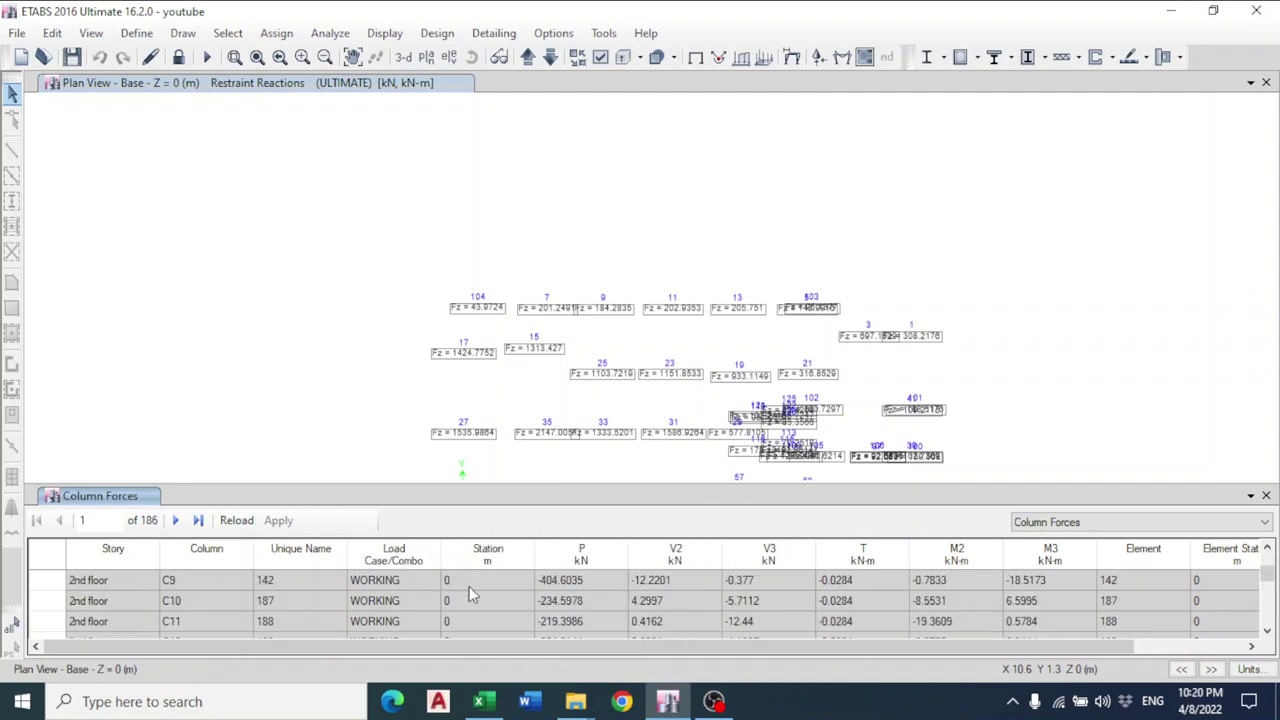
Export the filtered Column Forces table to Excel and switch to the new workbook.
right_click(447, 593)
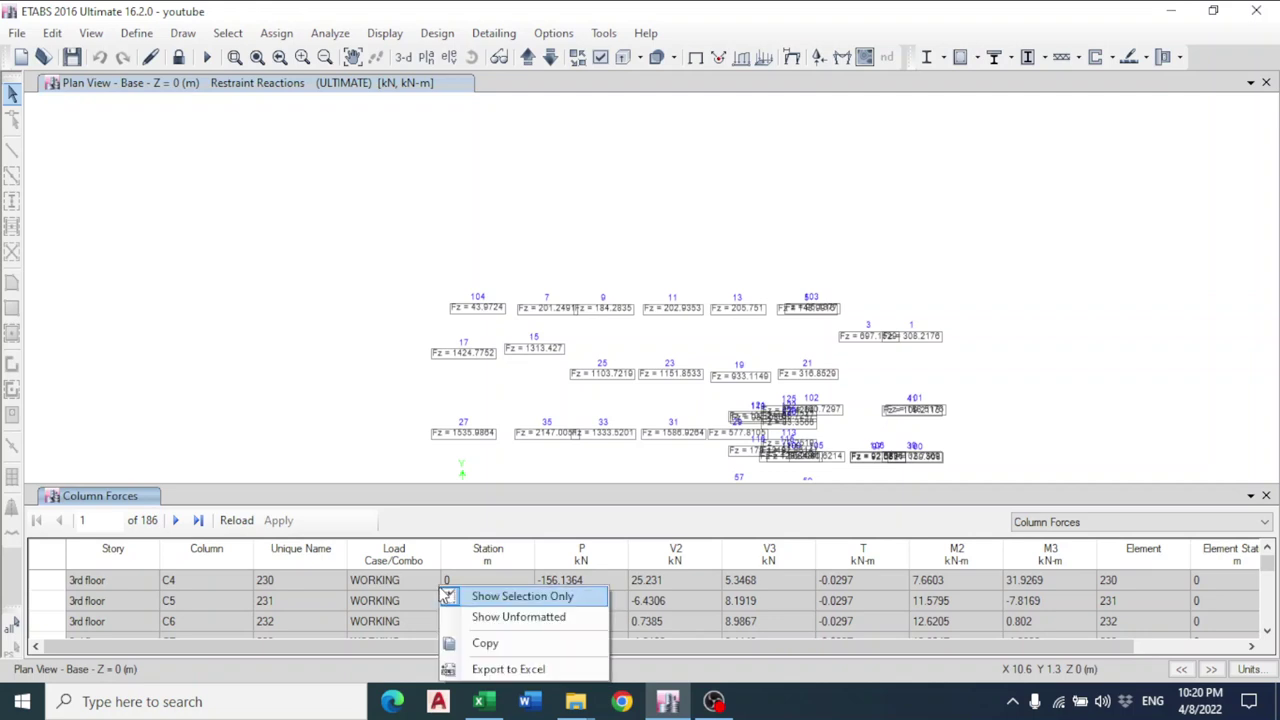
left_click(497, 669)
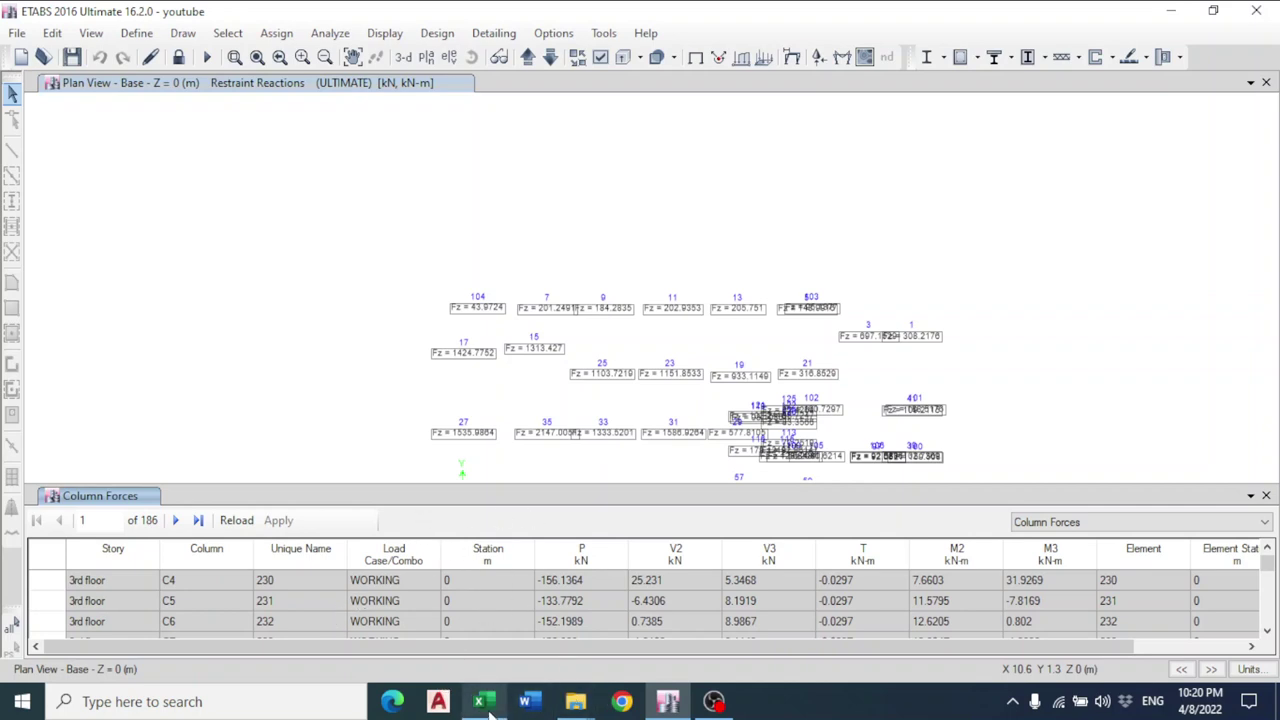
left_click(655, 601)
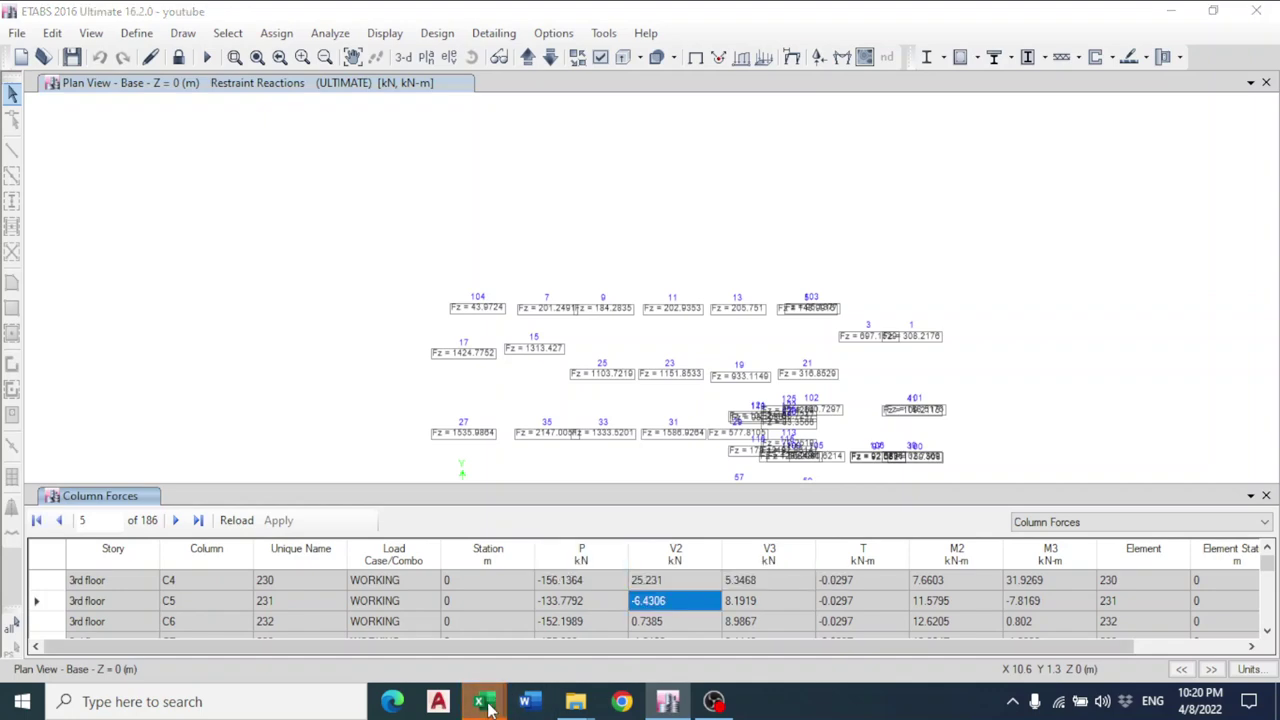
mouse_move(483, 701)
left_click(553, 651)
left_click(676, 203)
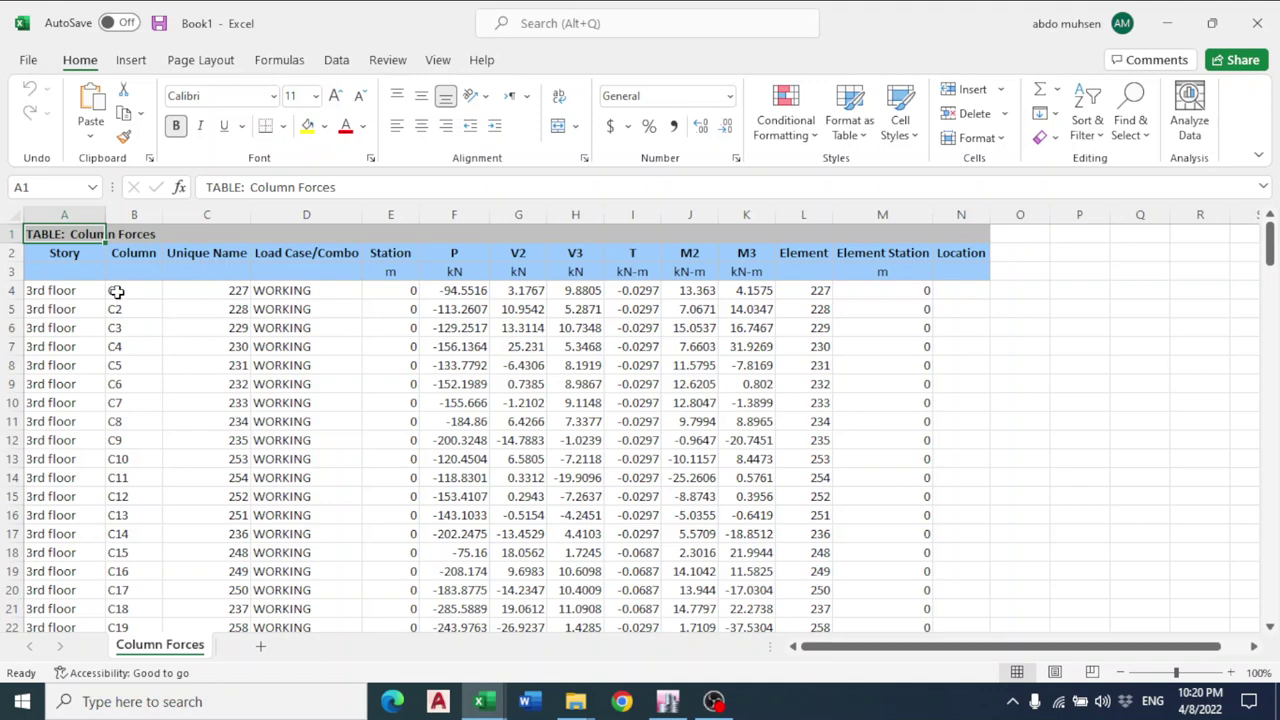
Review the exported WORKING column forces story by story, from the 3rd floor down to the 2nd basement.
left_click_drag(116, 291, 106, 552)
scroll(166, 380, "down", 15)
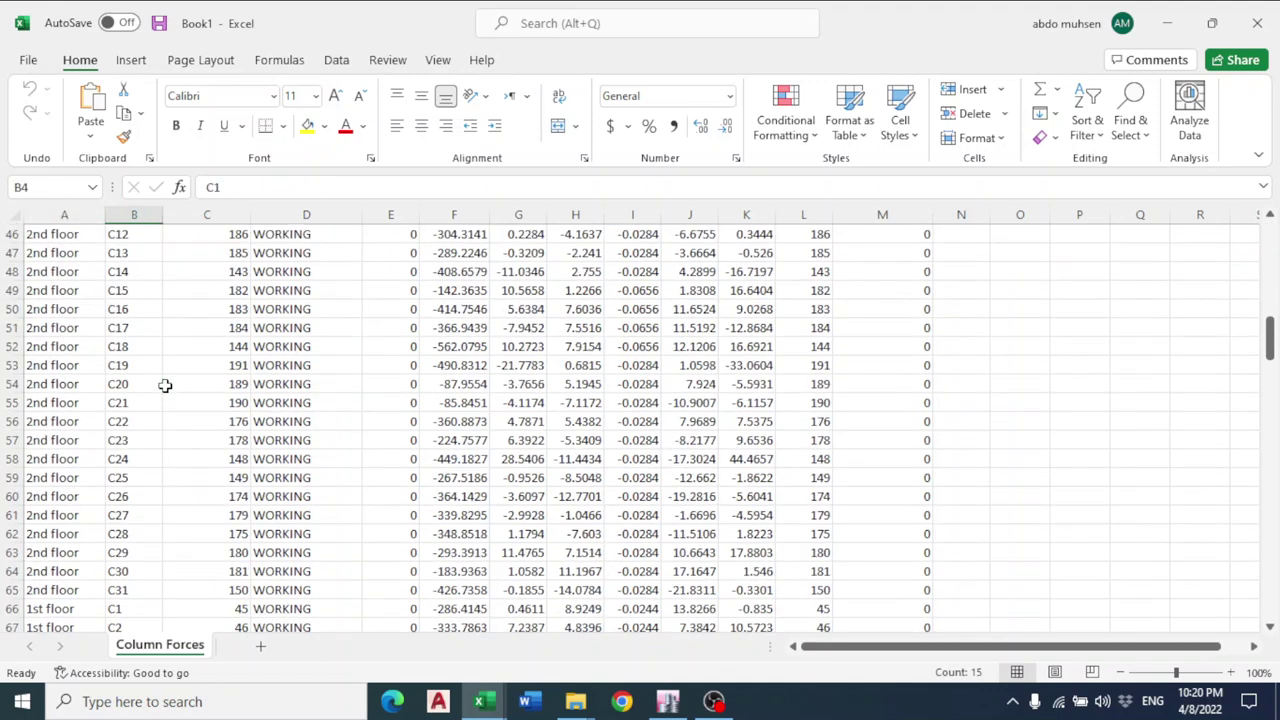
scroll(165, 385, "down", 6)
scroll(173, 479, "down", 5)
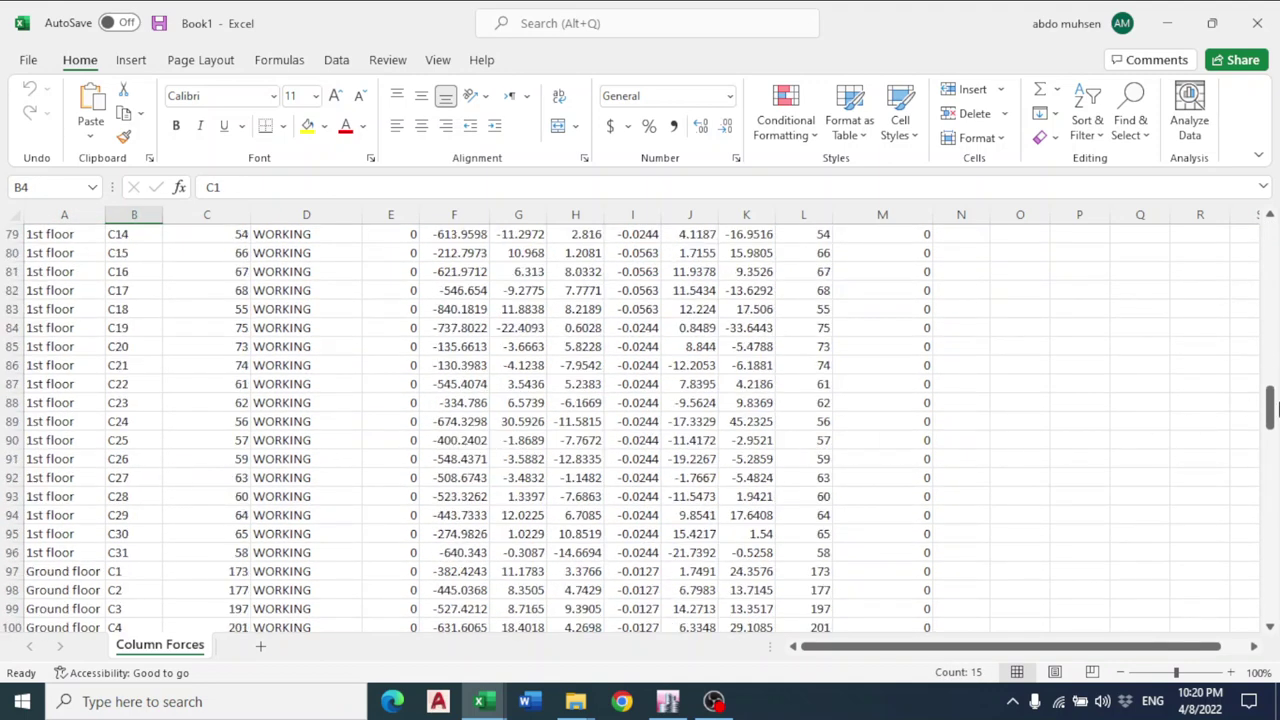
left_click_drag(1271, 432, 1274, 540)
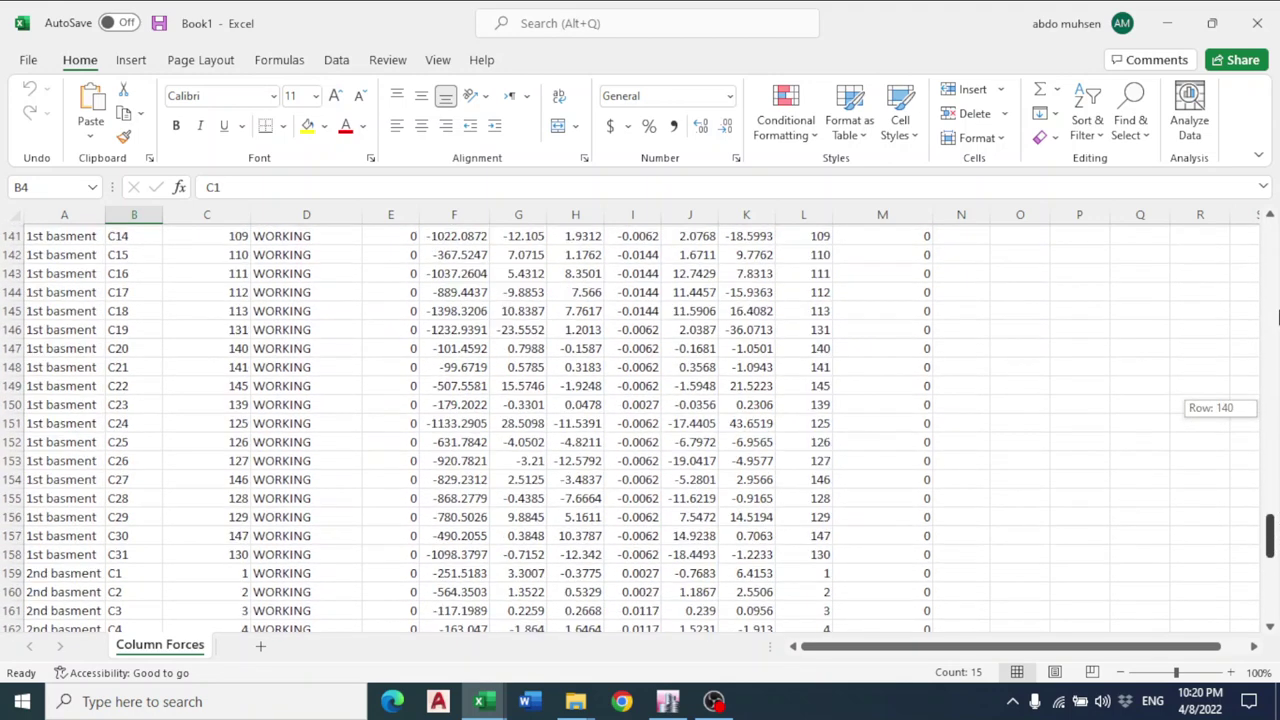
left_click_drag(1276, 316, 1270, 238)
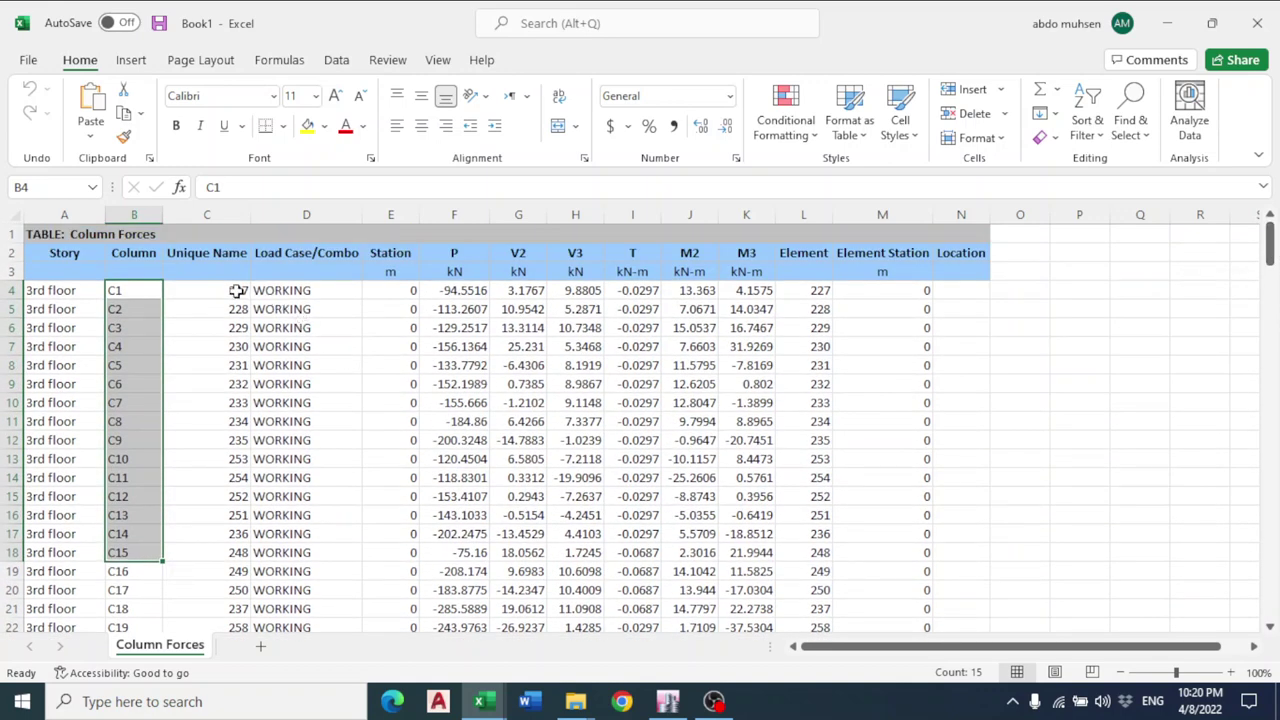
Clear the data in columns A to M from row 4 down on the Column Forces sheet, keeping the header rows.
left_click(52, 303)
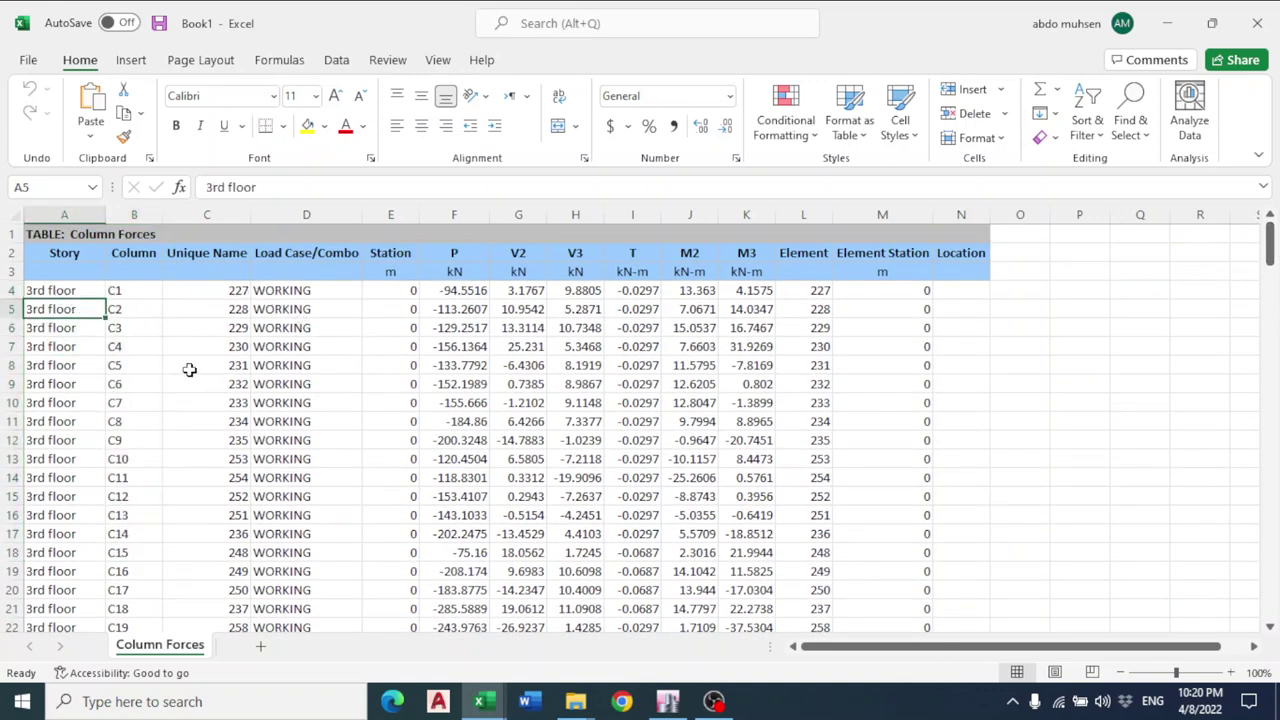
scroll(80, 368, "down", 7)
scroll(72, 358, "up", 7)
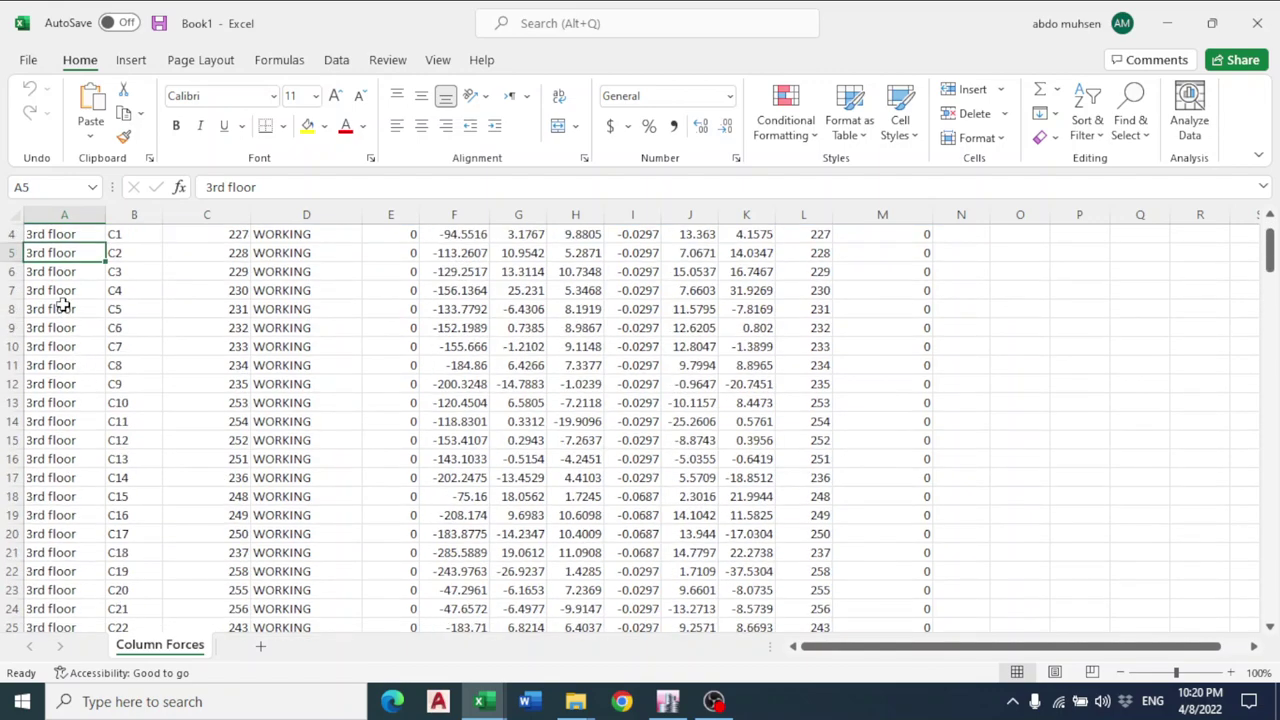
left_click_drag(55, 292, 851, 266)
key("ctrl+BackSpace")
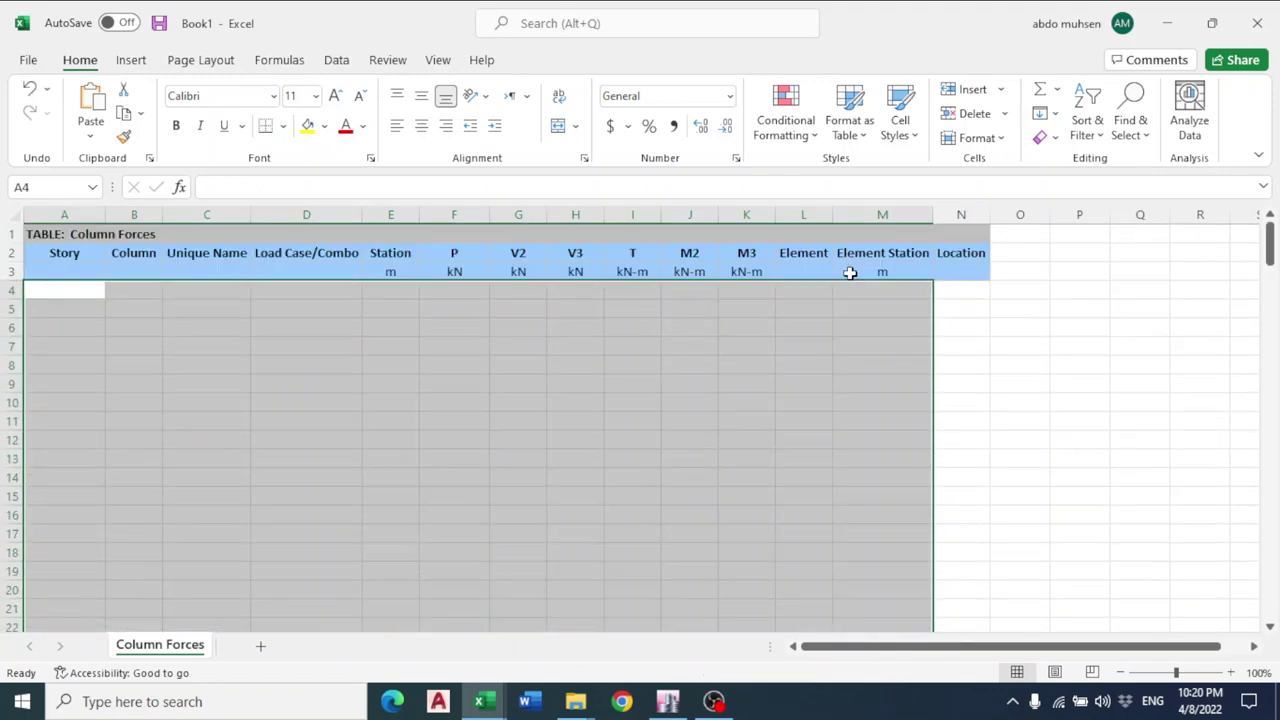
Copy the 2nd basment rows, columns A to M from row 159 down, and paste them starting at cell A4.
scroll(447, 355, "down", 4)
left_click_drag(1268, 272, 1271, 360)
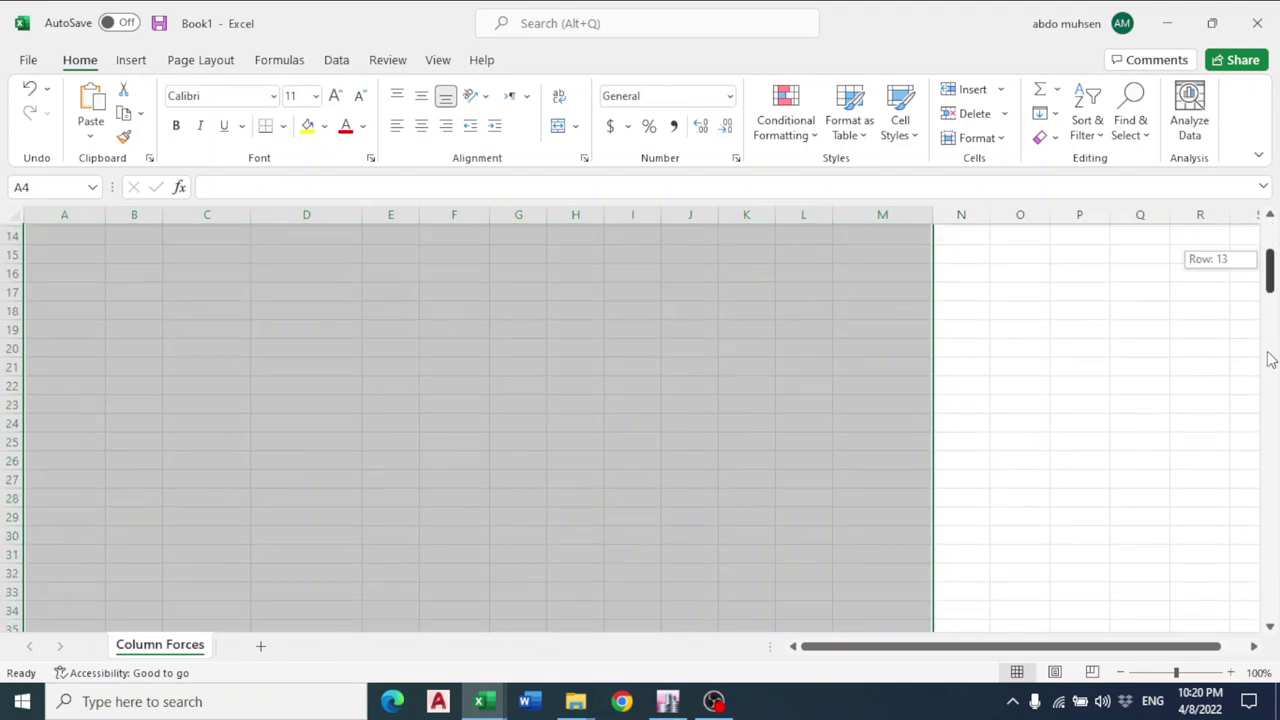
left_click(1271, 387)
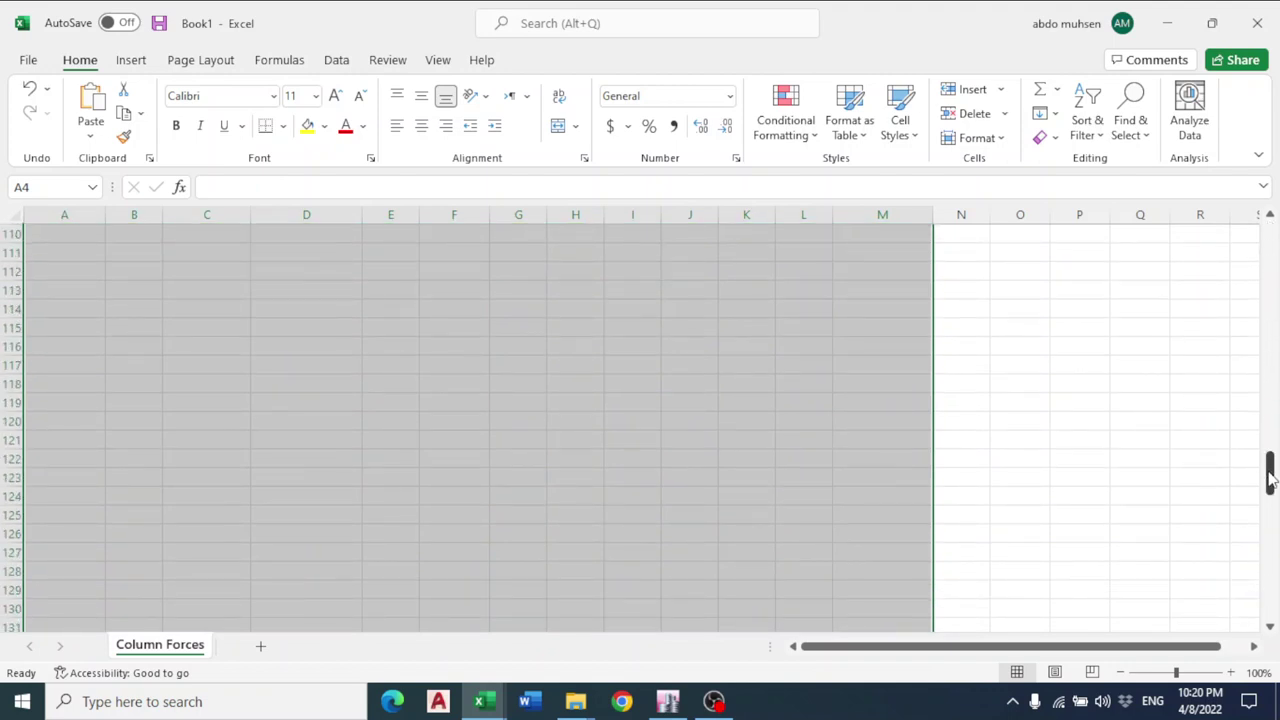
left_click_drag(1270, 478, 1271, 555)
left_click_drag(60, 423, 920, 563)
key("ctrl+c")
left_click_drag(1270, 592, 1275, 472)
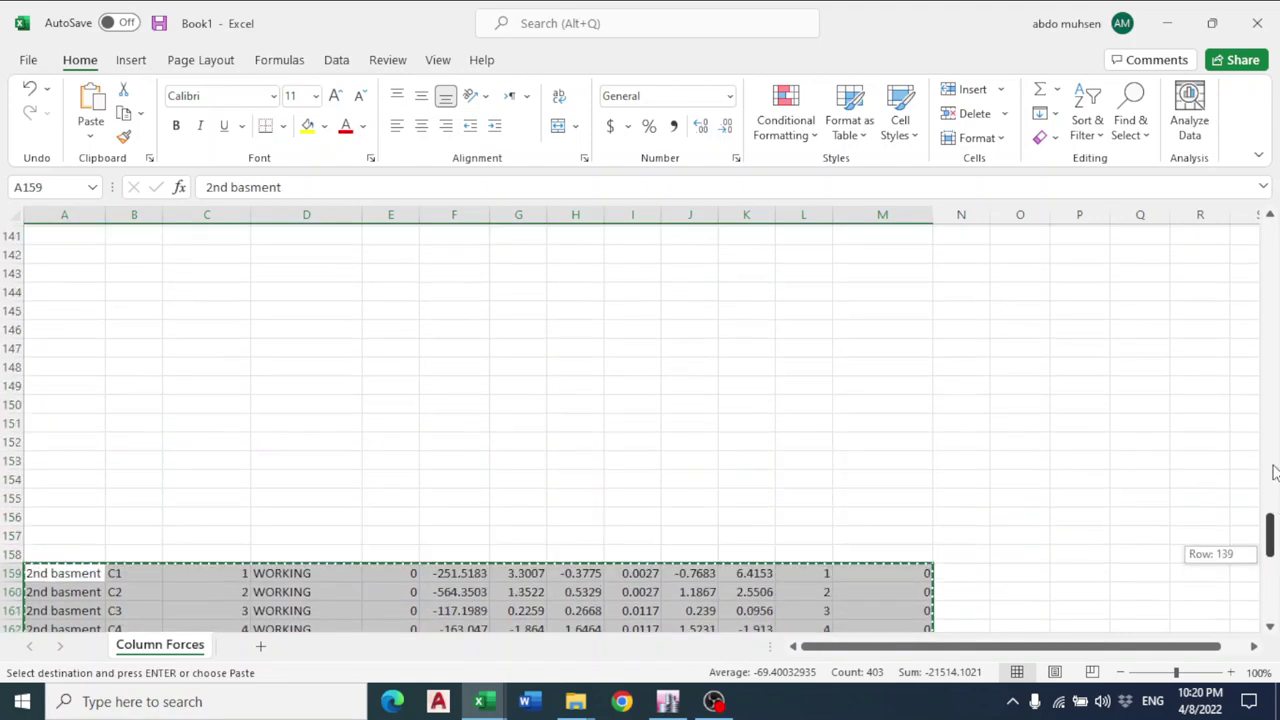
left_click_drag(1274, 265, 1272, 232)
left_click_drag(50, 292, 981, 342)
key("Return")
left_click(1095, 340)
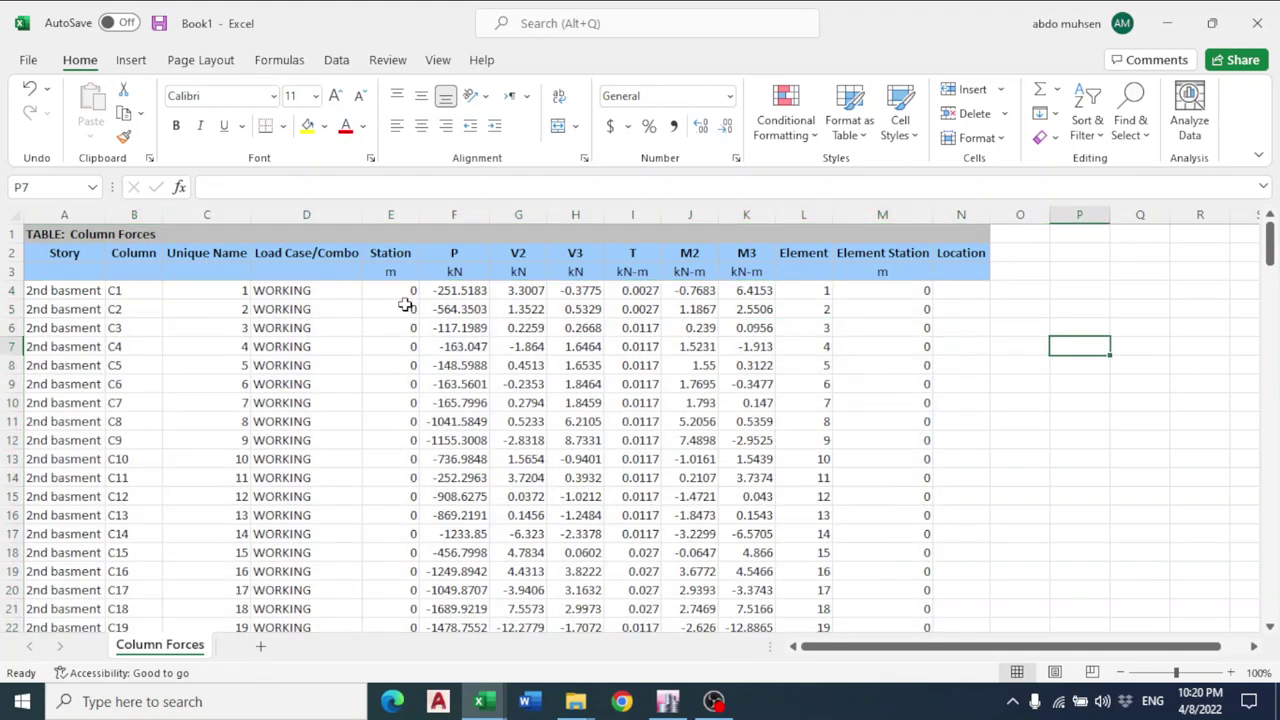
Clear columns G to M, from the V2 header in row 2 down to row 35, keeping the P values.
scroll(130, 316, "down", 8)
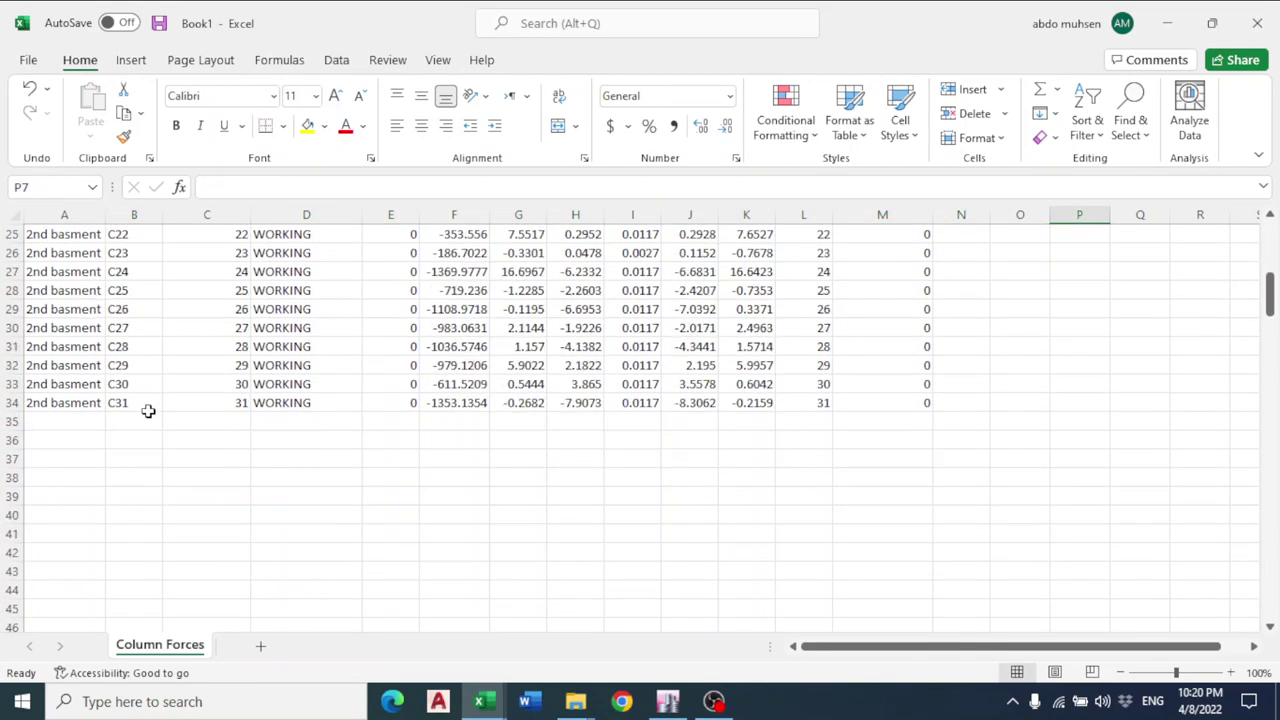
scroll(148, 411, "up", 8)
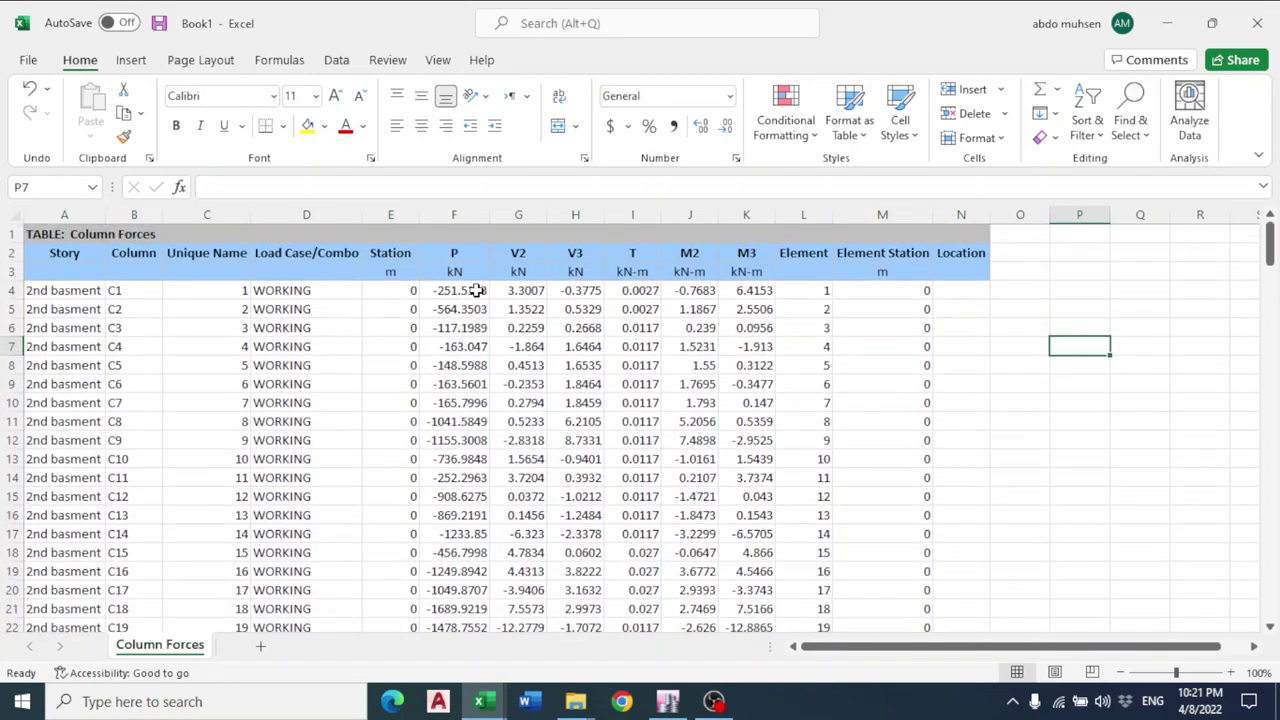
scroll(478, 300, "down", 3)
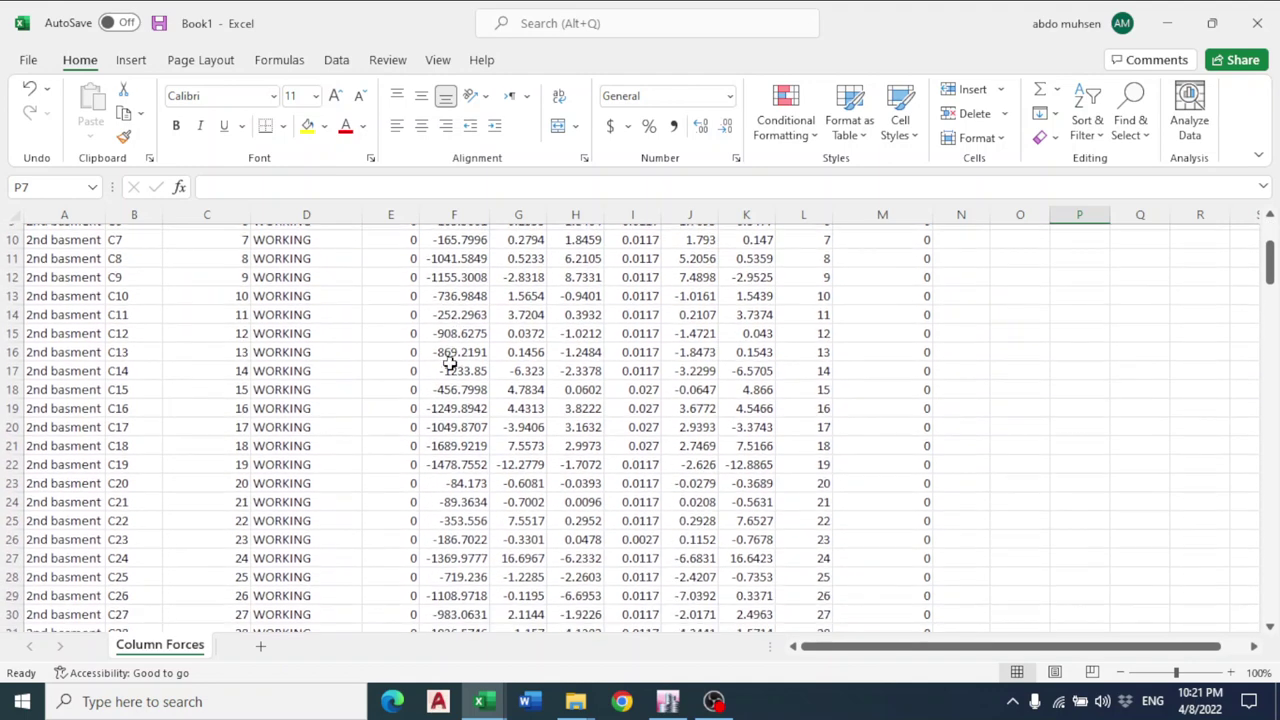
scroll(466, 400, "down", 3)
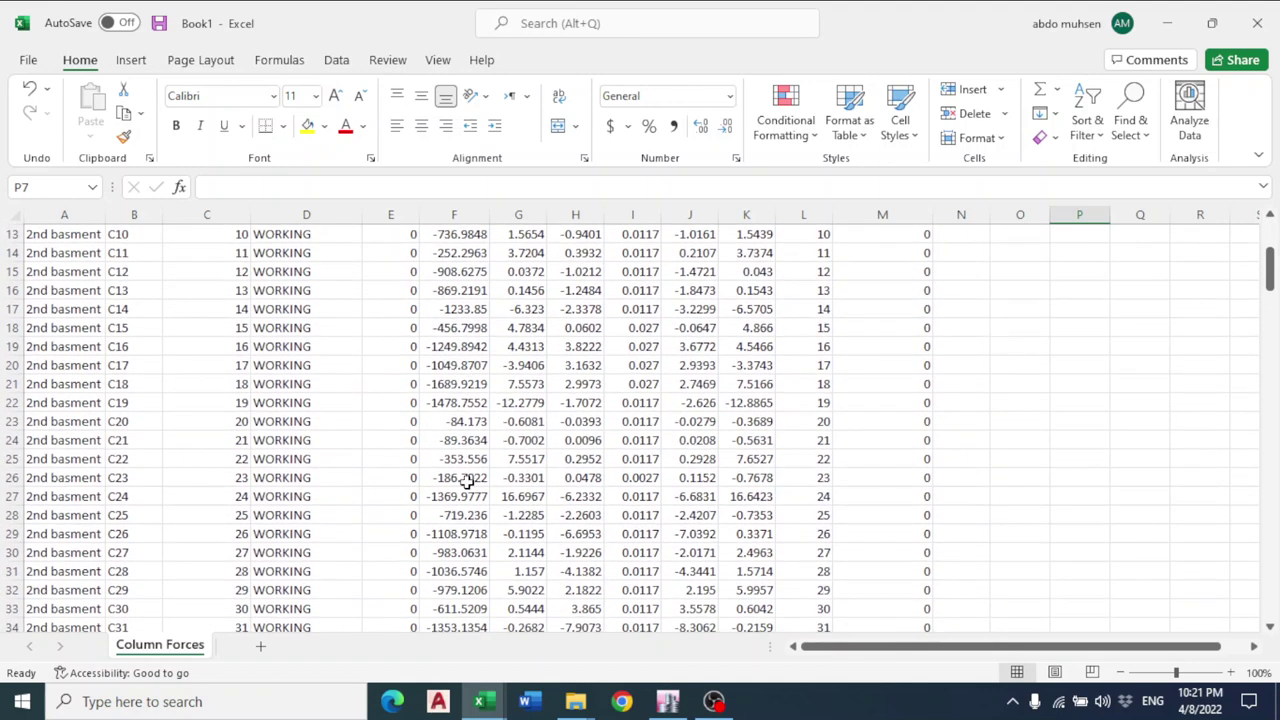
scroll(580, 458, "up", 6)
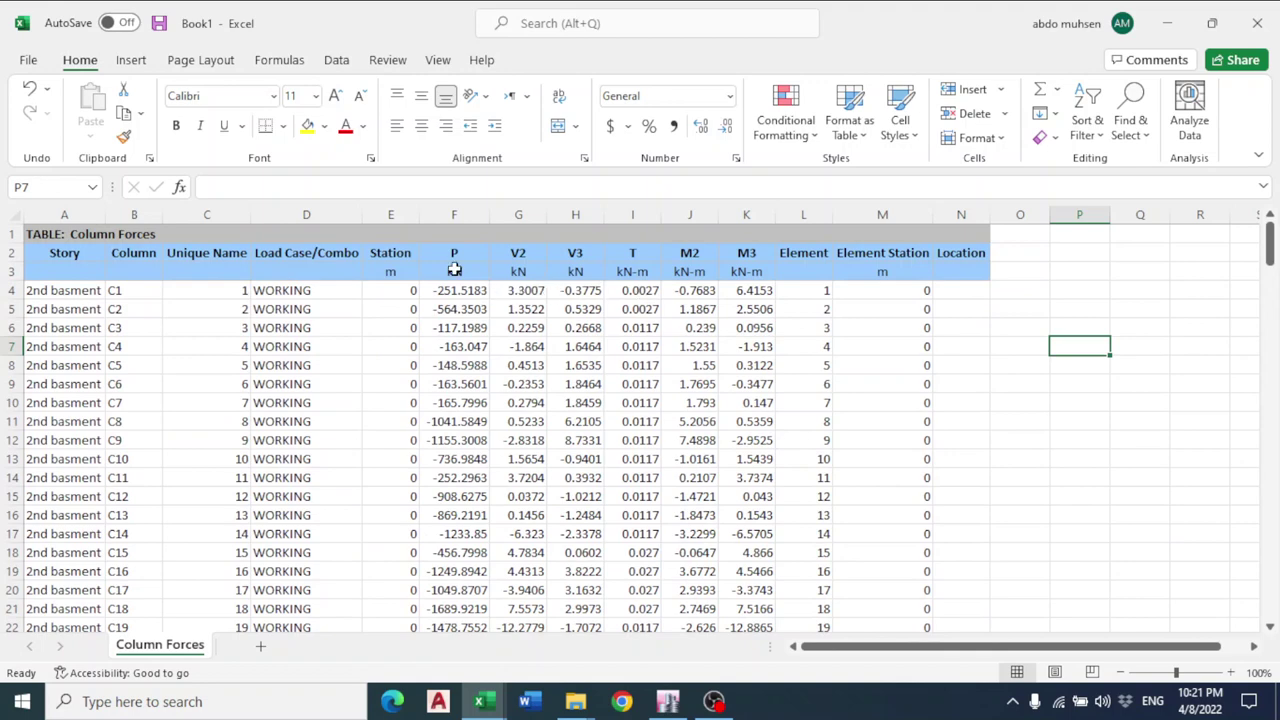
left_click_drag(454, 269, 894, 608)
left_click(672, 330)
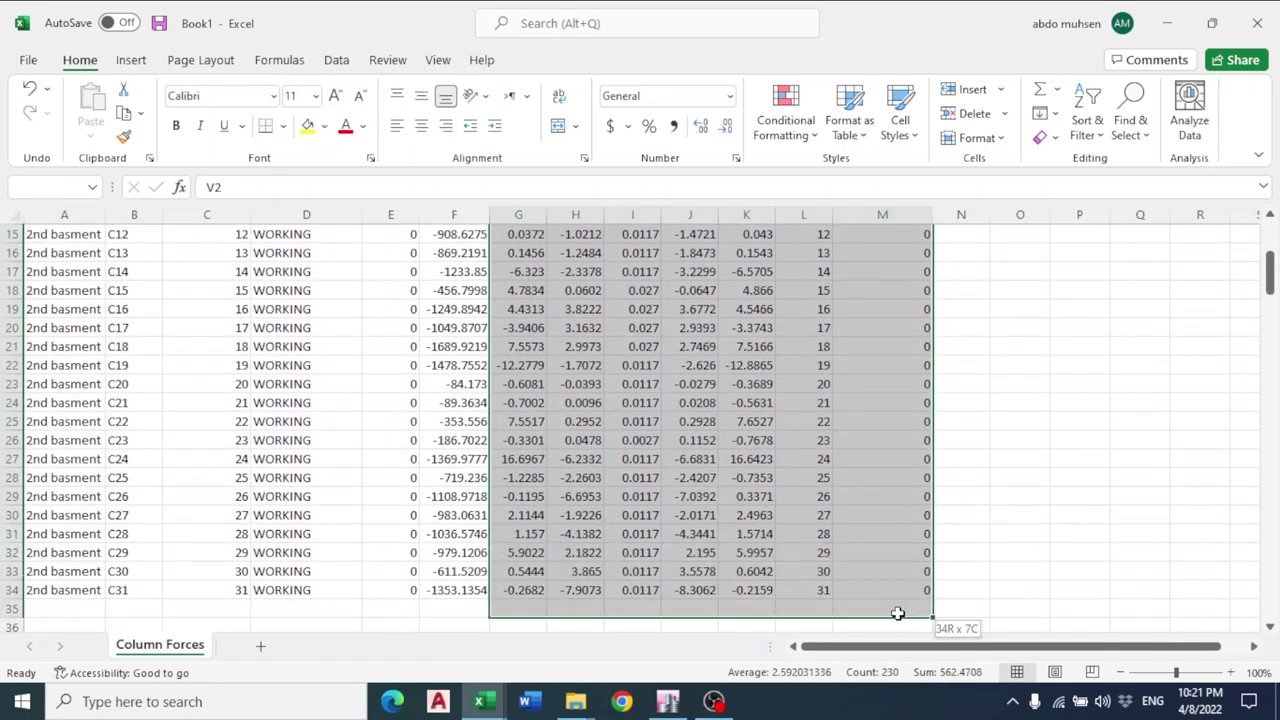
key("Delete")
left_click_drag(463, 290, 490, 600)
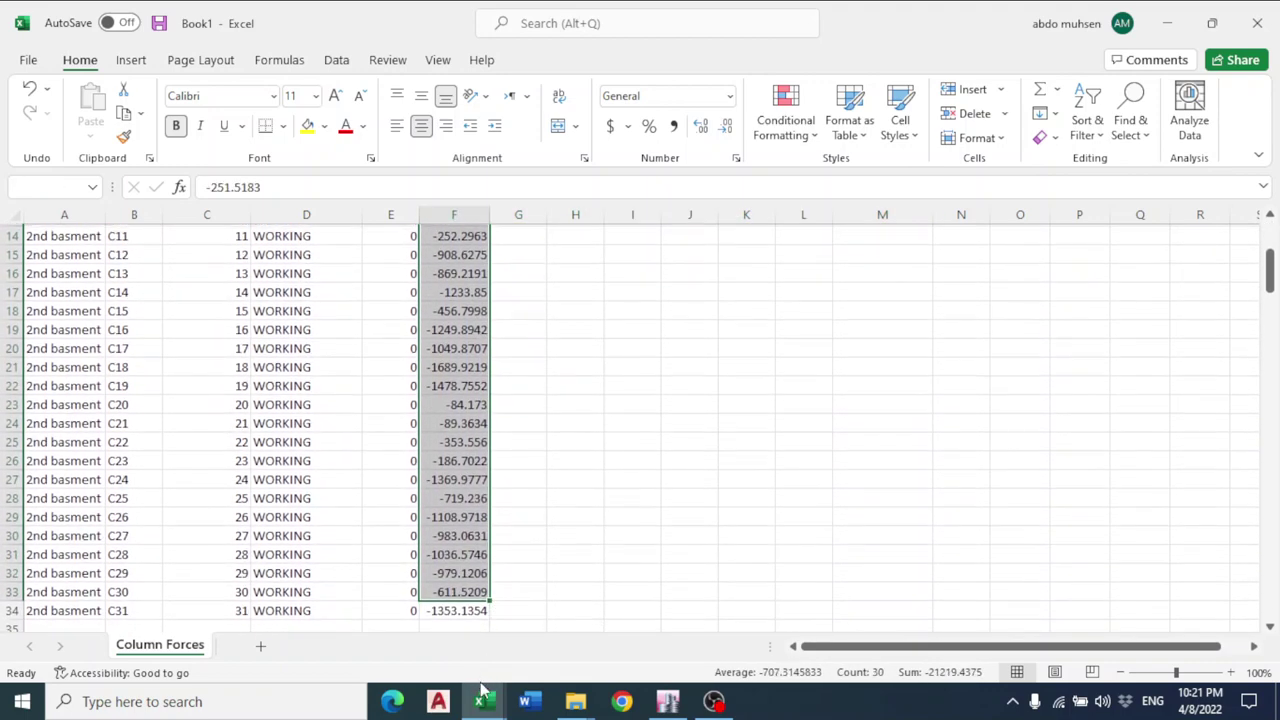
scroll(491, 414, "up", 5)
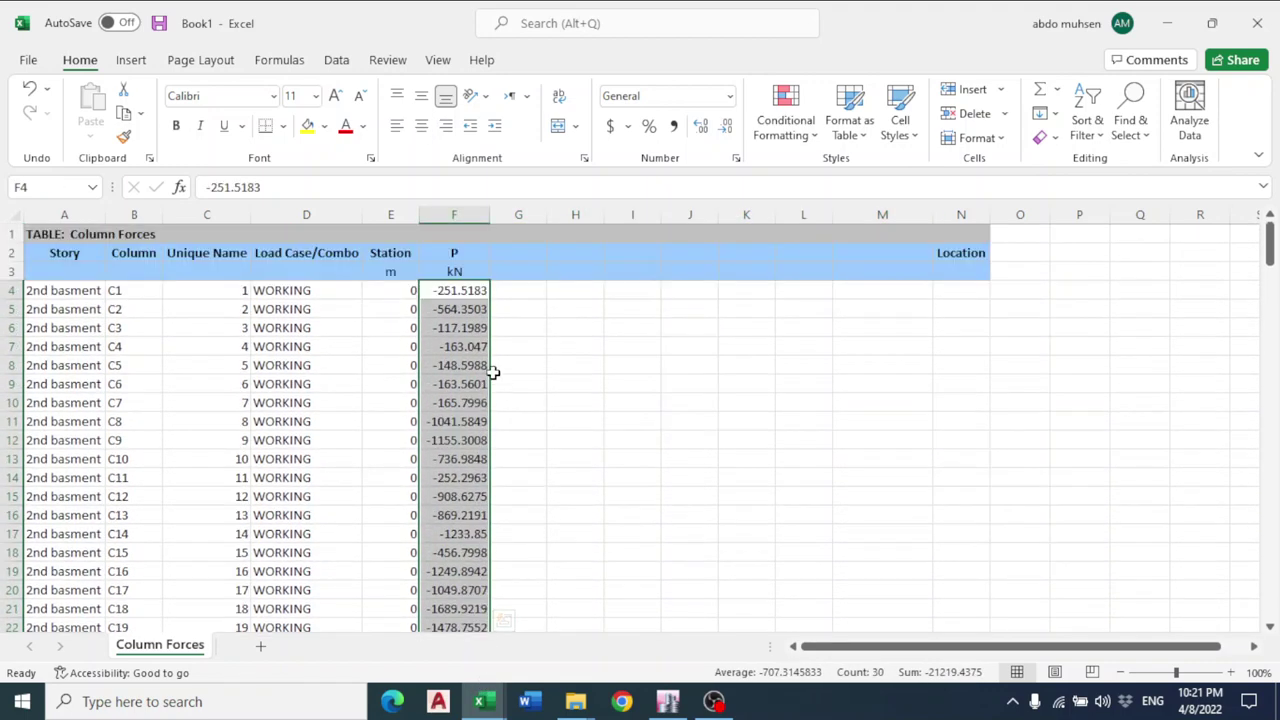
left_click(476, 290)
left_click(524, 290)
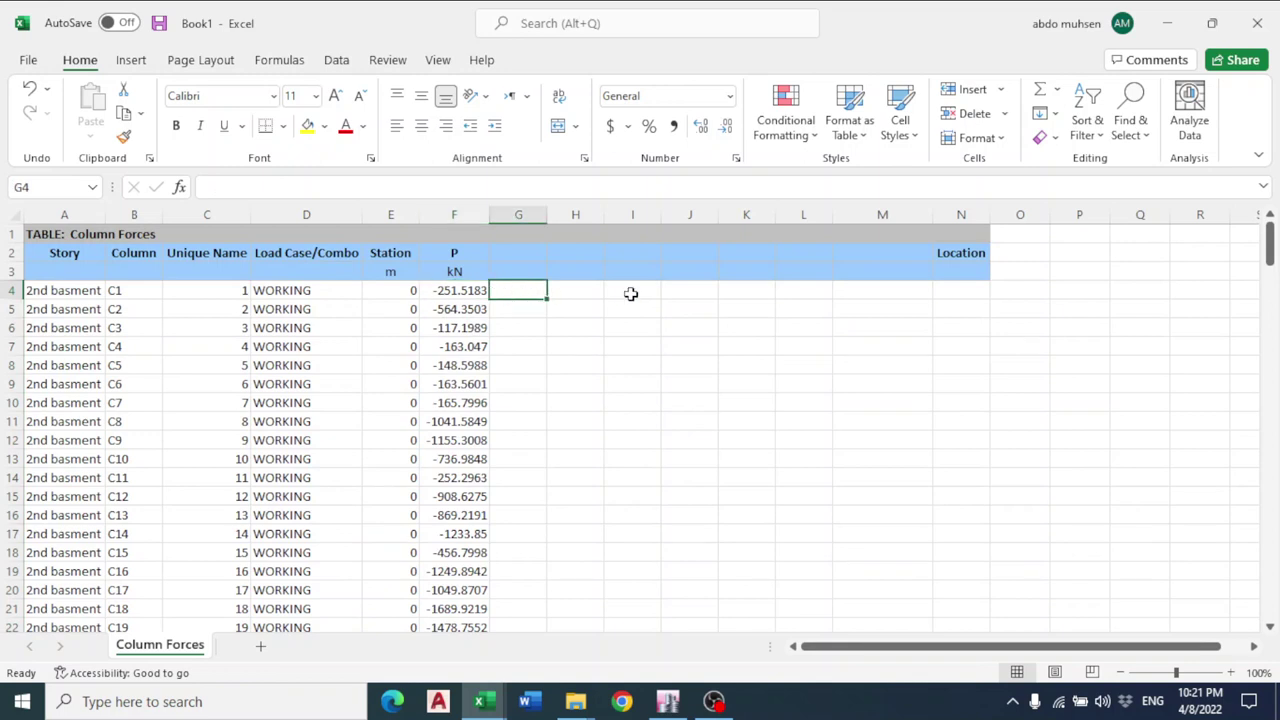
type("=")
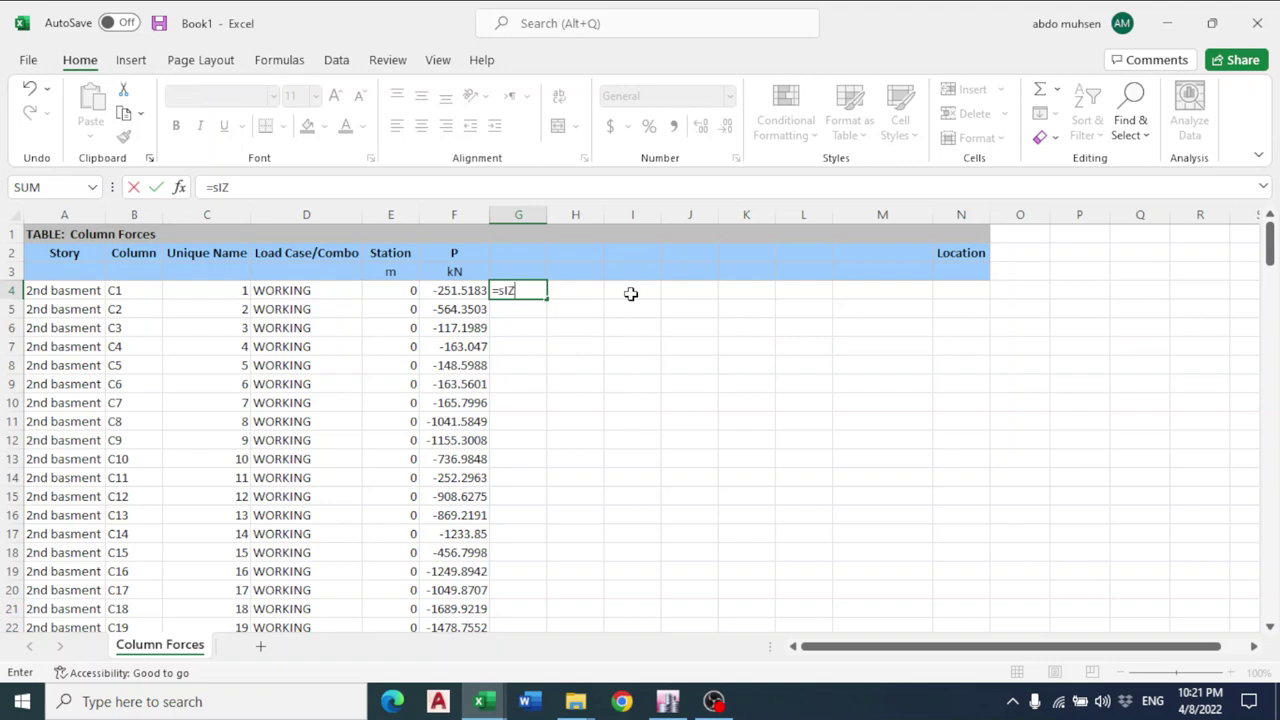
type("SIZ")
key("BackSpace")
key("BackSpace")
key("BackSpace")
key("BackSpace")
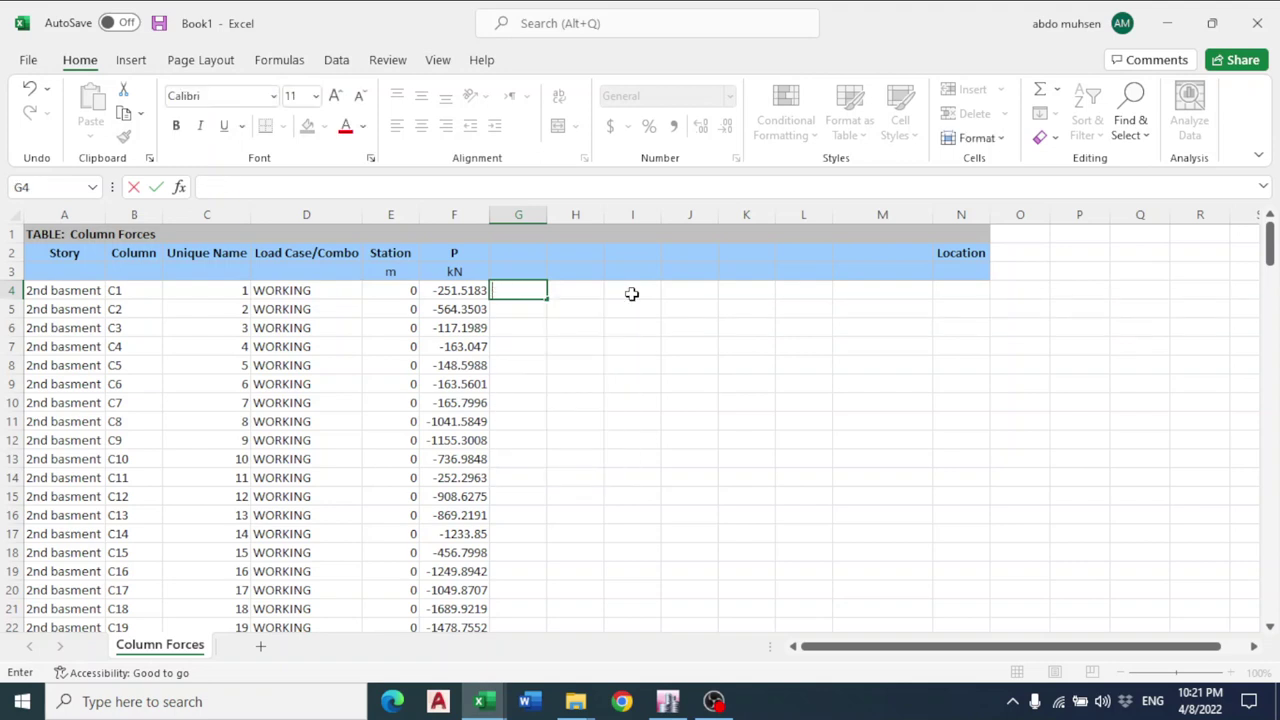
Enter the header SIZE=P/BC in cell G3, beside the P column's unit.
left_click(524, 265)
type("SIZW")
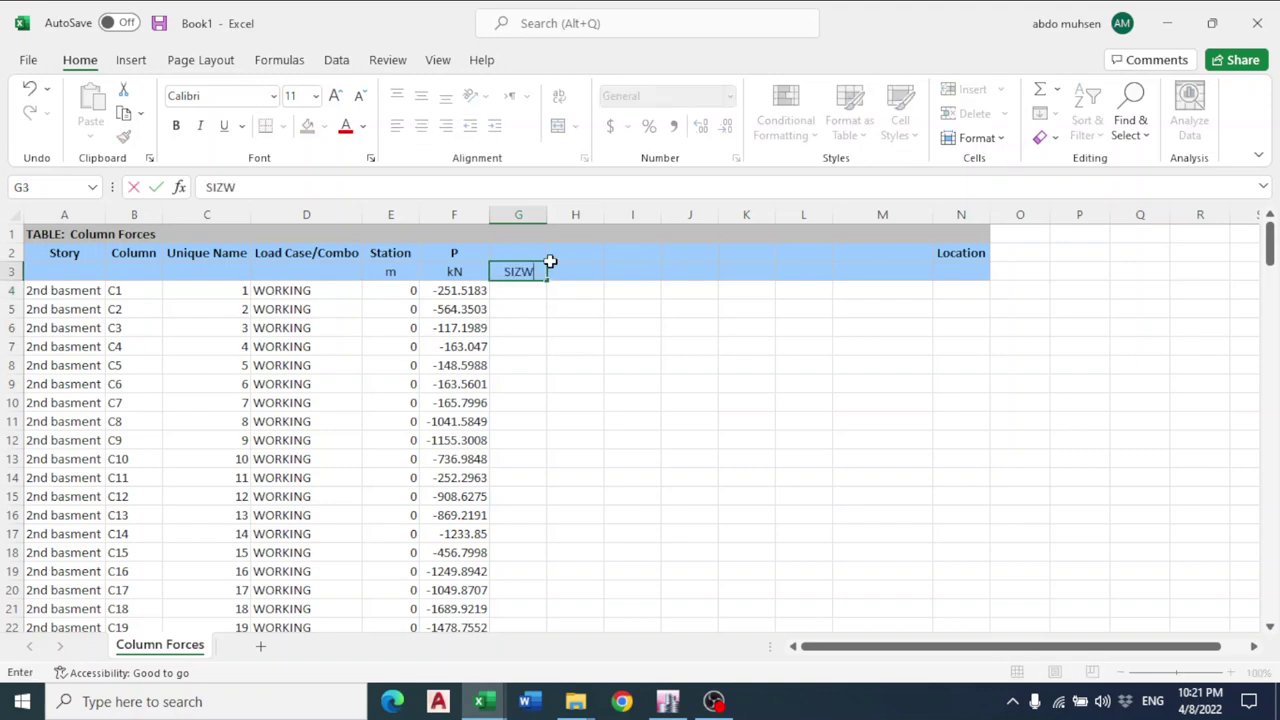
key("BackSpace")
type("E=P/BC")
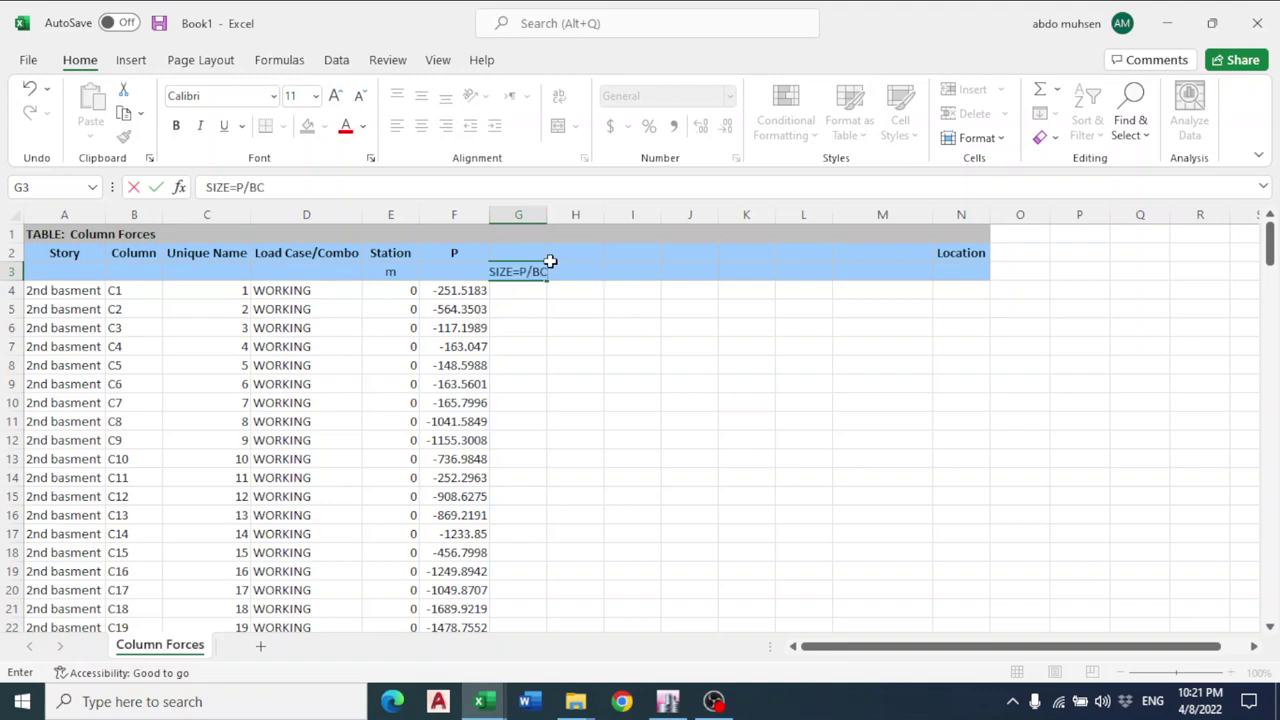
key("Return")
Enter the bearing capacity note BC=200 KN/M^2 in cell H2.
left_click(575, 272)
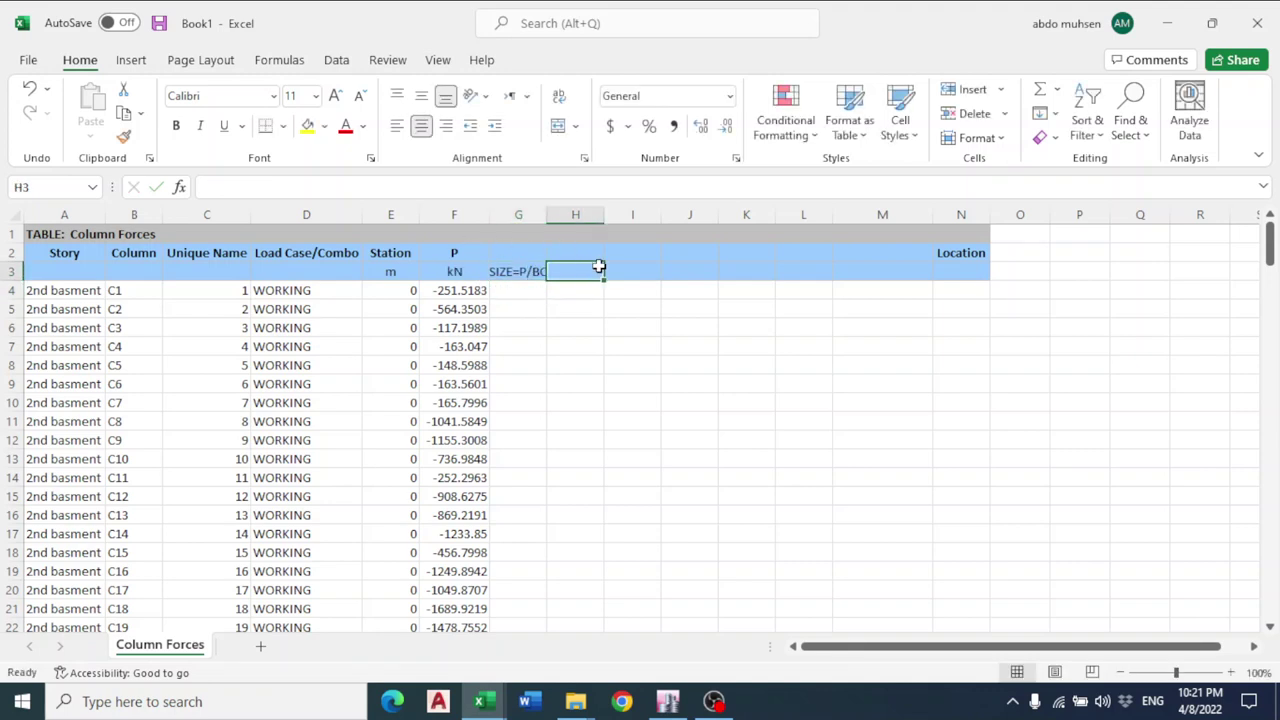
left_click(586, 252)
type("BC")
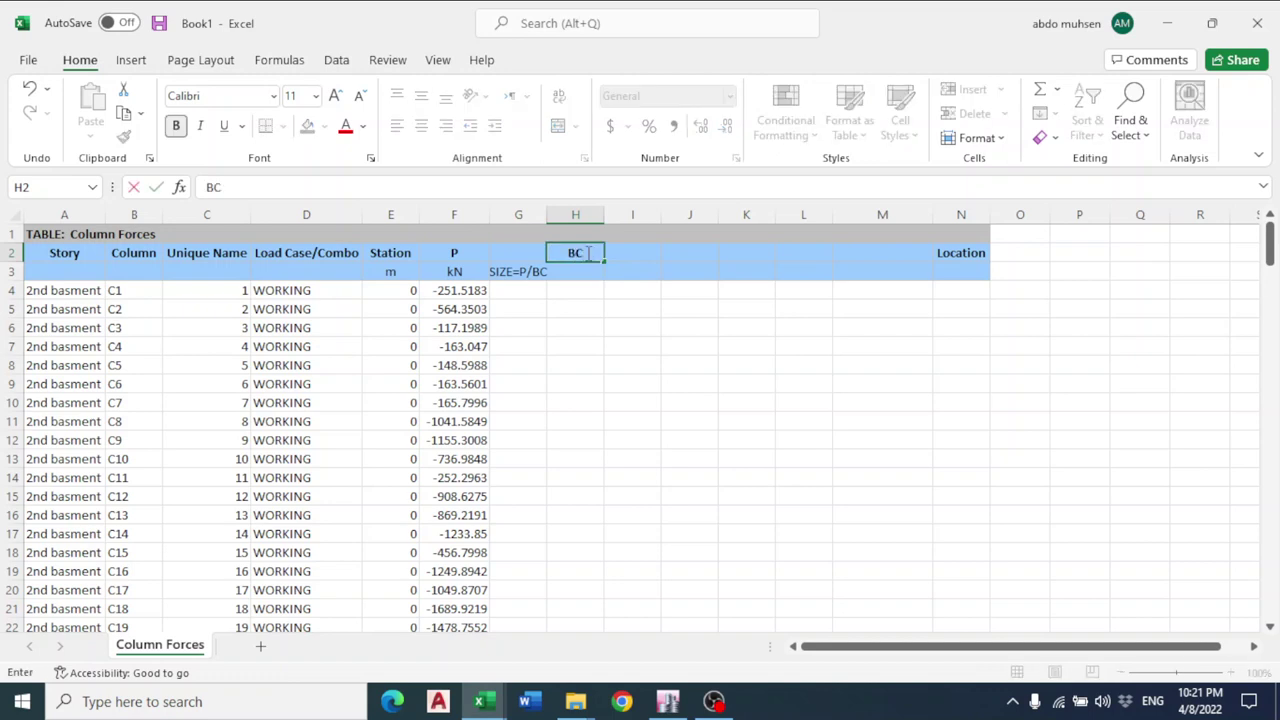
type("=200 KN/M")
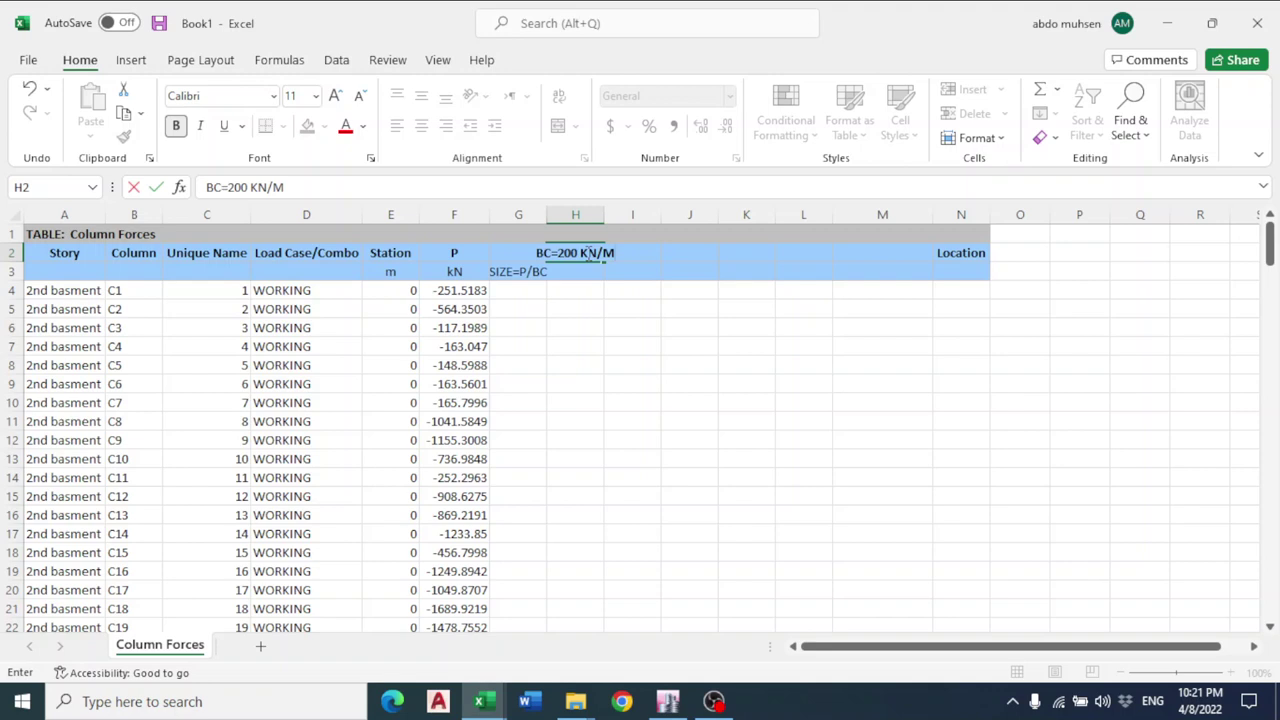
type("^2")
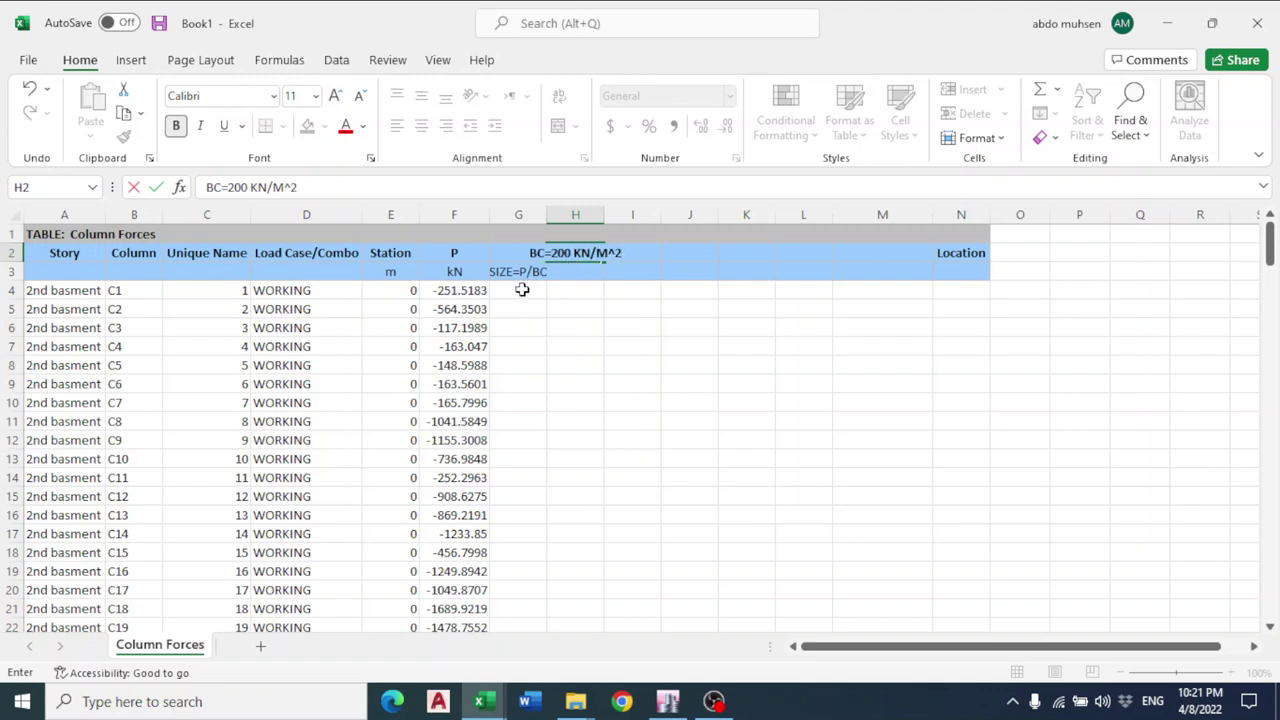
Enter =ABS(F4/200) in cell G4, fill it down to the C31 row, and check the filled values.
left_click(522, 289)
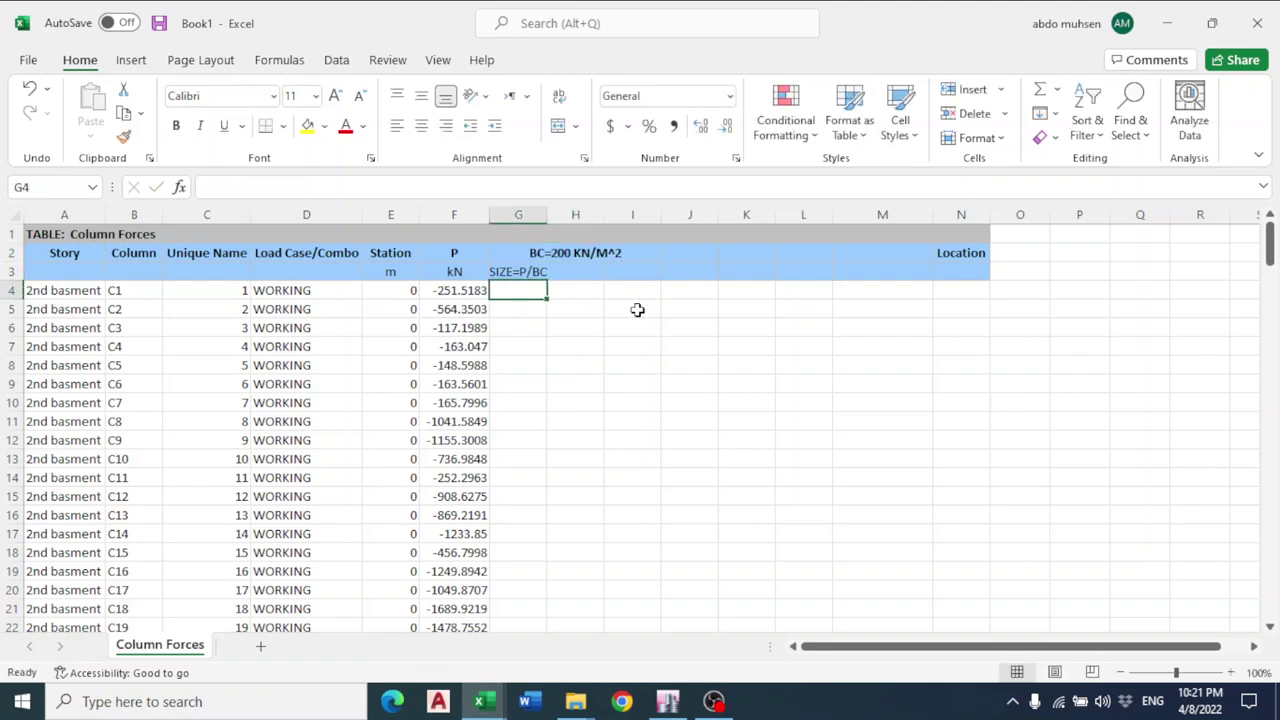
type("=ABS(")
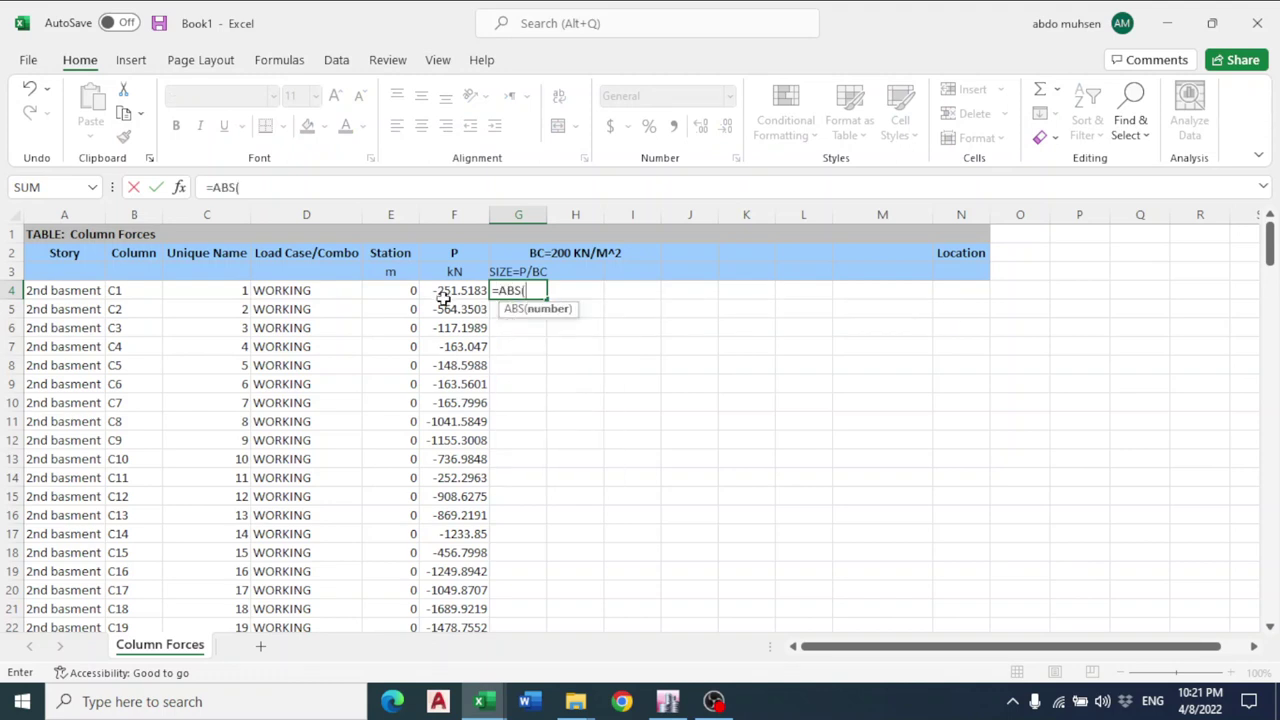
left_click(462, 290)
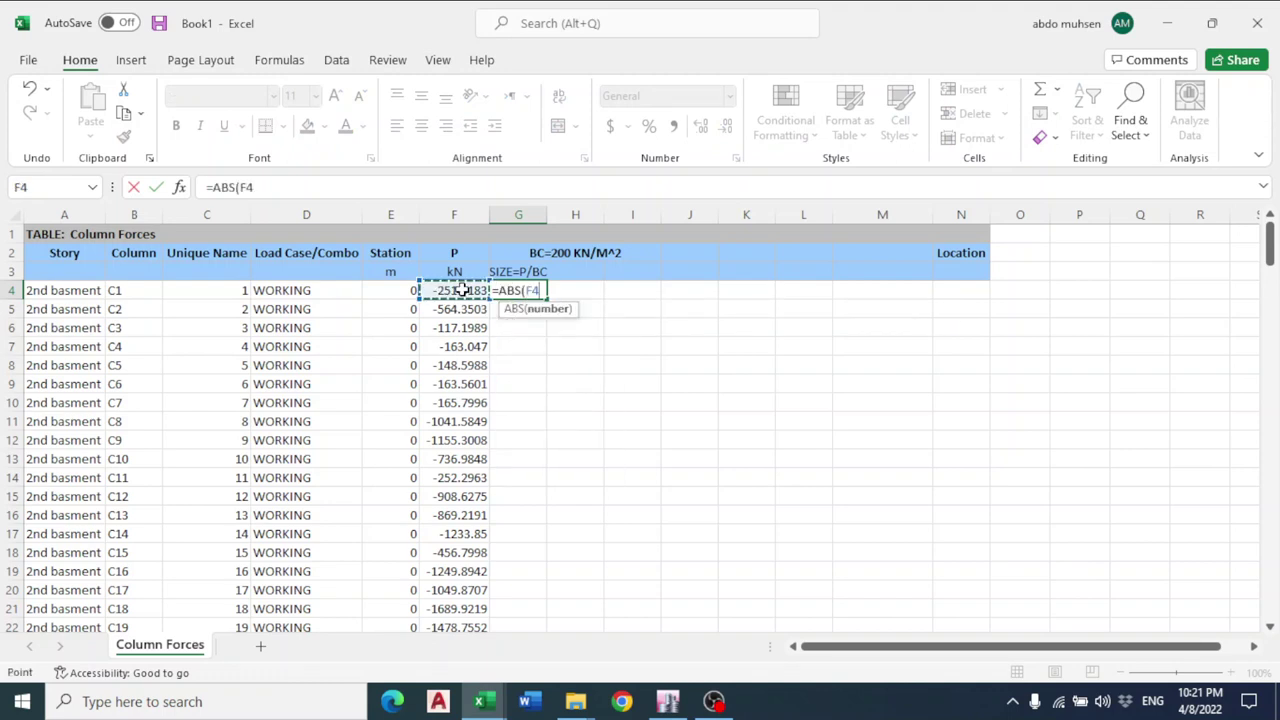
type("/200")
key("Return")
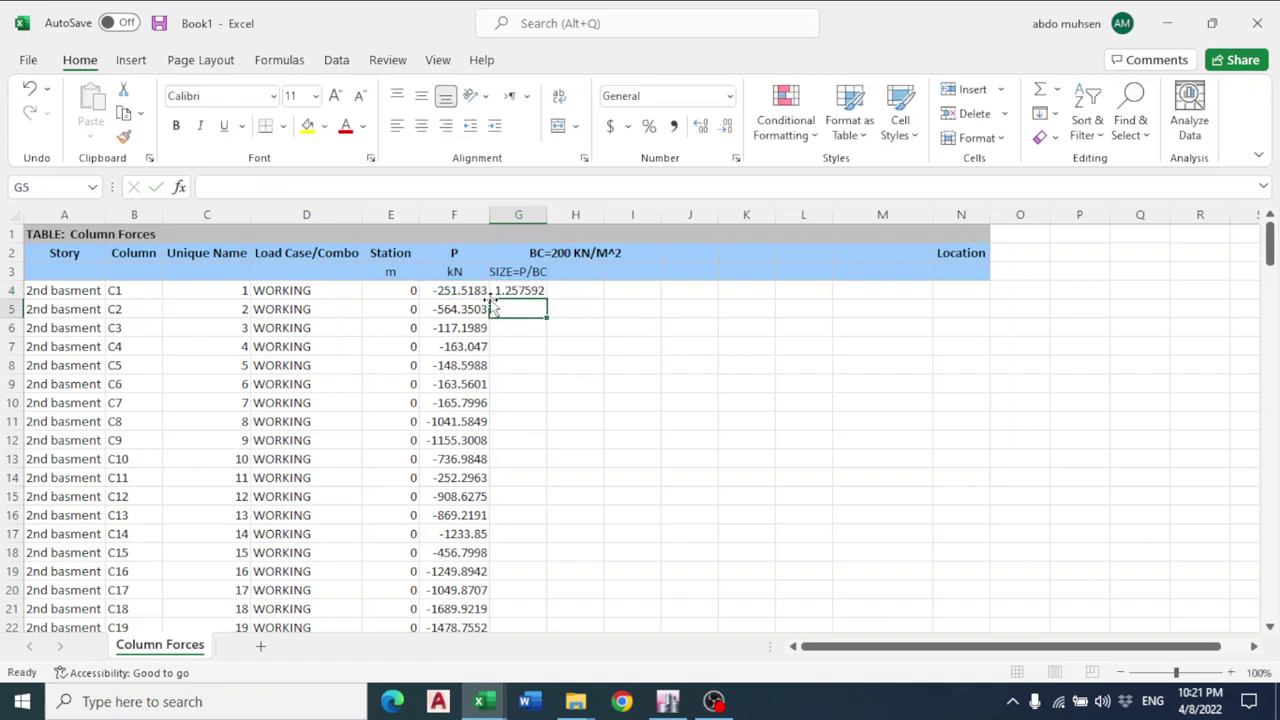
left_click(540, 290)
double_click(544, 294)
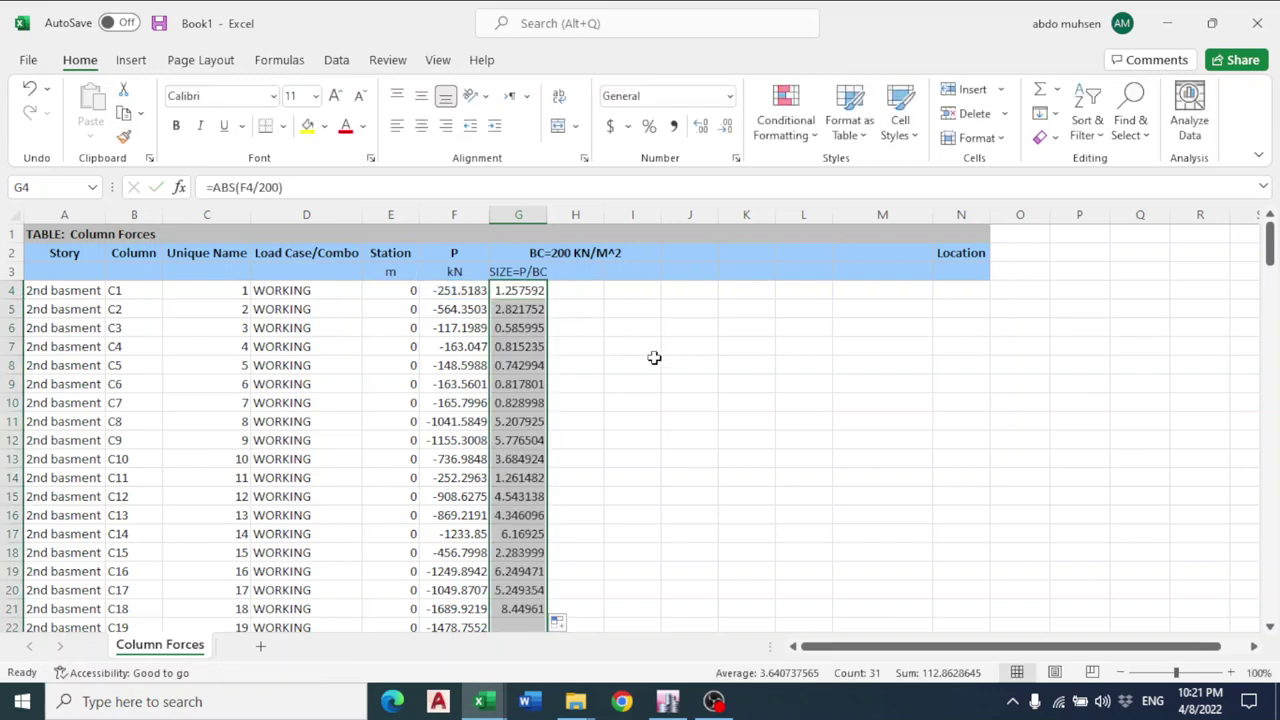
left_click(654, 360)
scroll(540, 310, "down", 8)
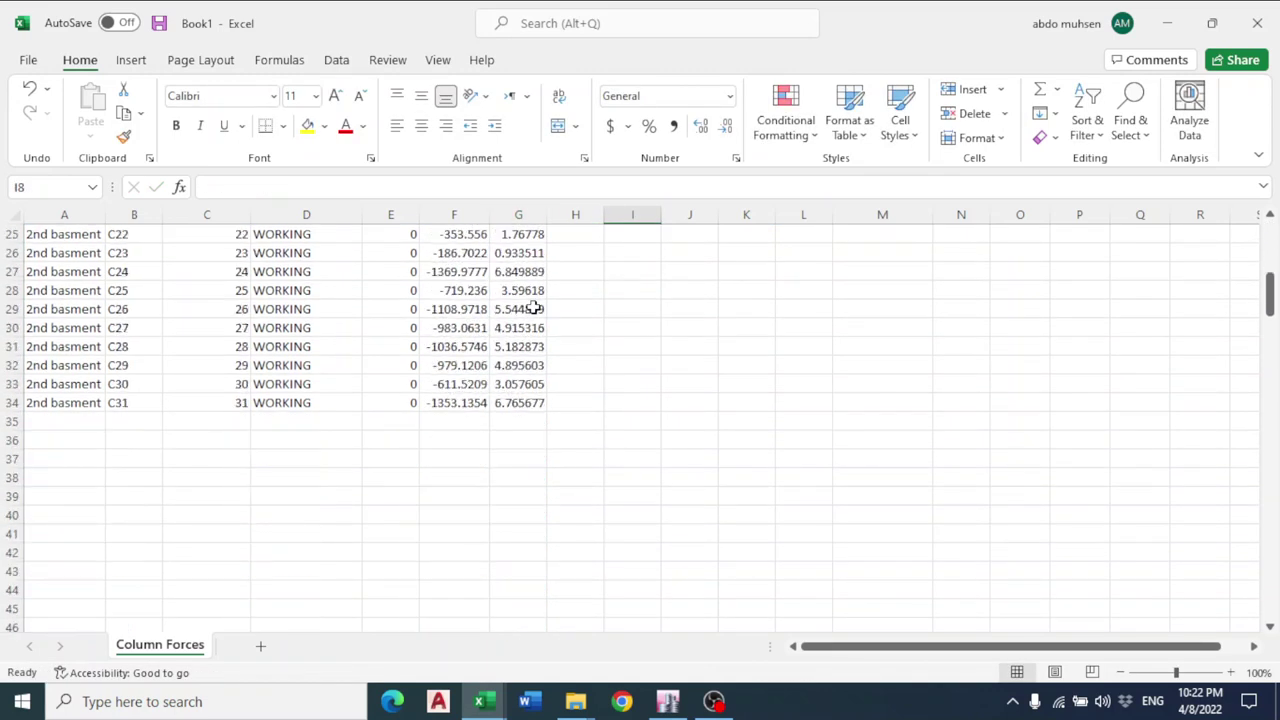
scroll(540, 416, "up", 4)
scroll(538, 416, "up", 4)
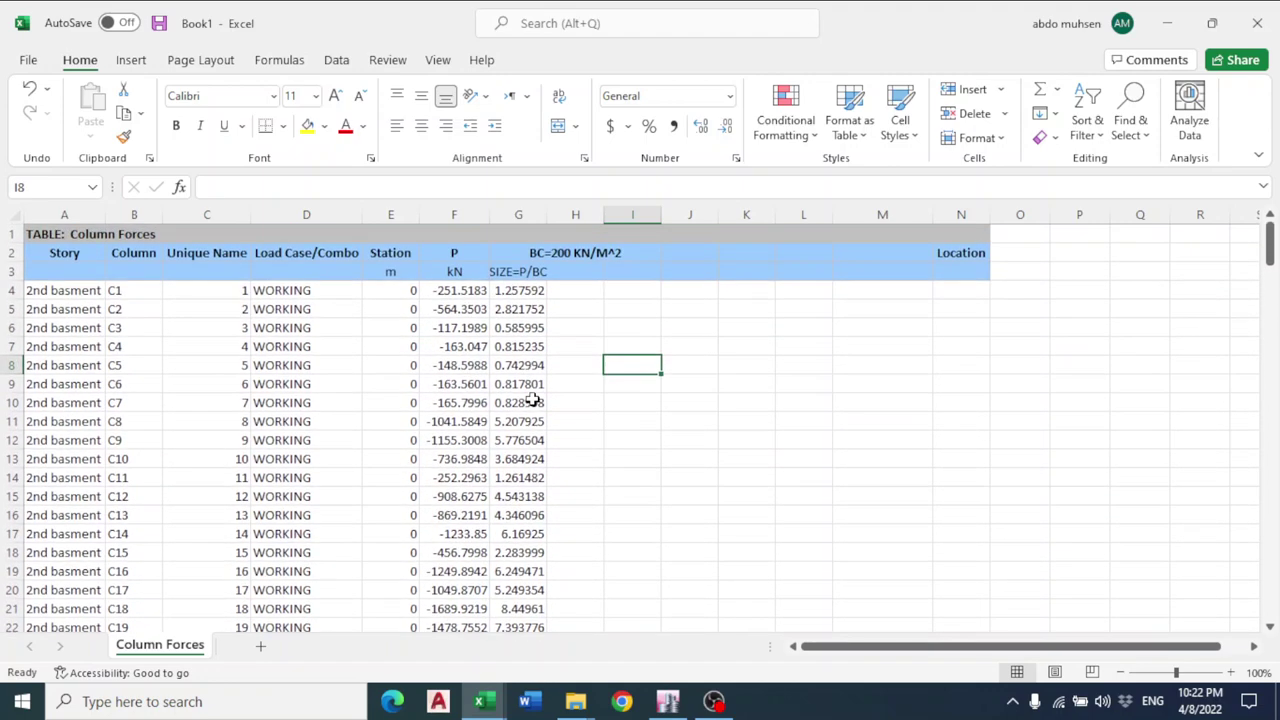
Enter the footing width note b=0.7 in cell I4, on the C1 row.
left_click(522, 294)
left_click(600, 290)
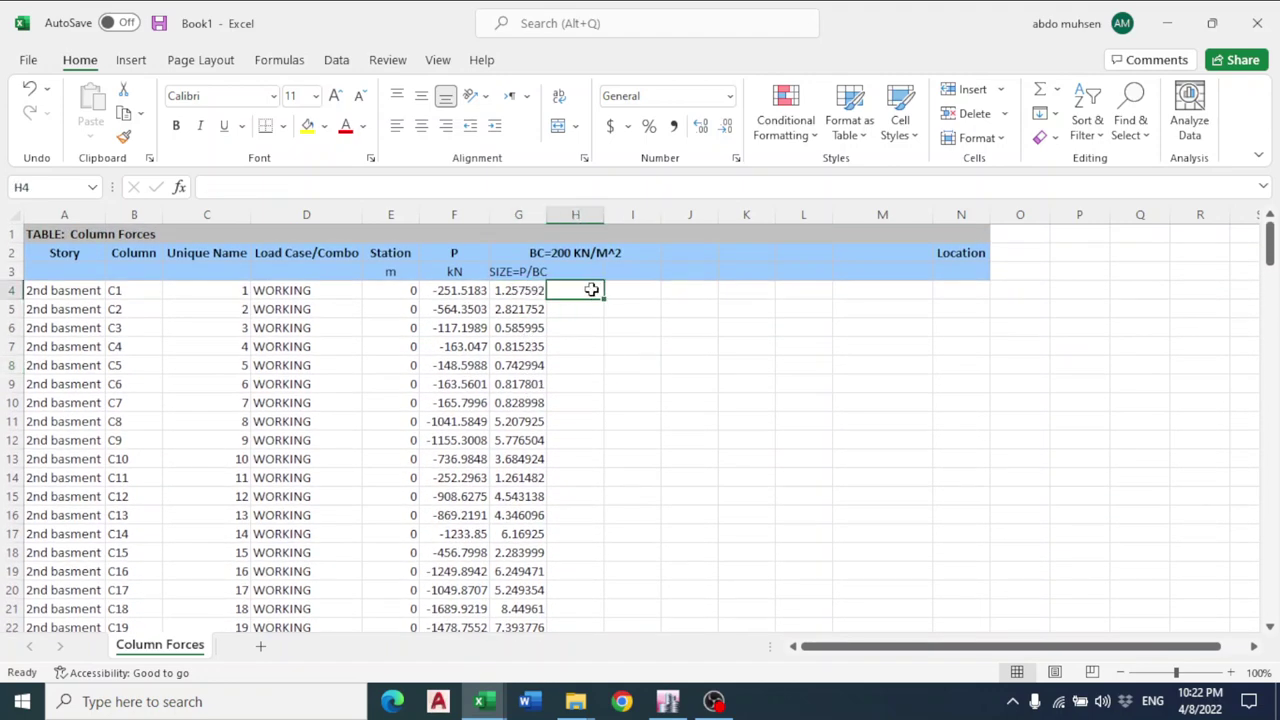
left_click(500, 290)
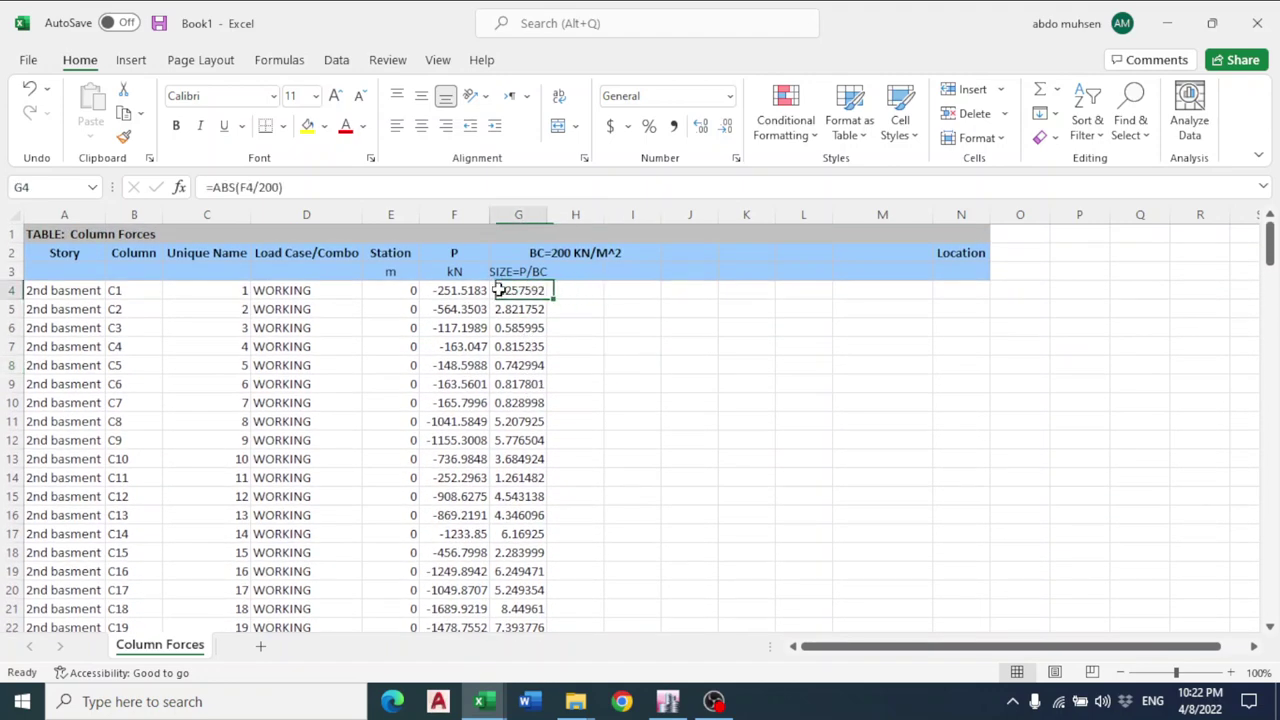
left_click(580, 291)
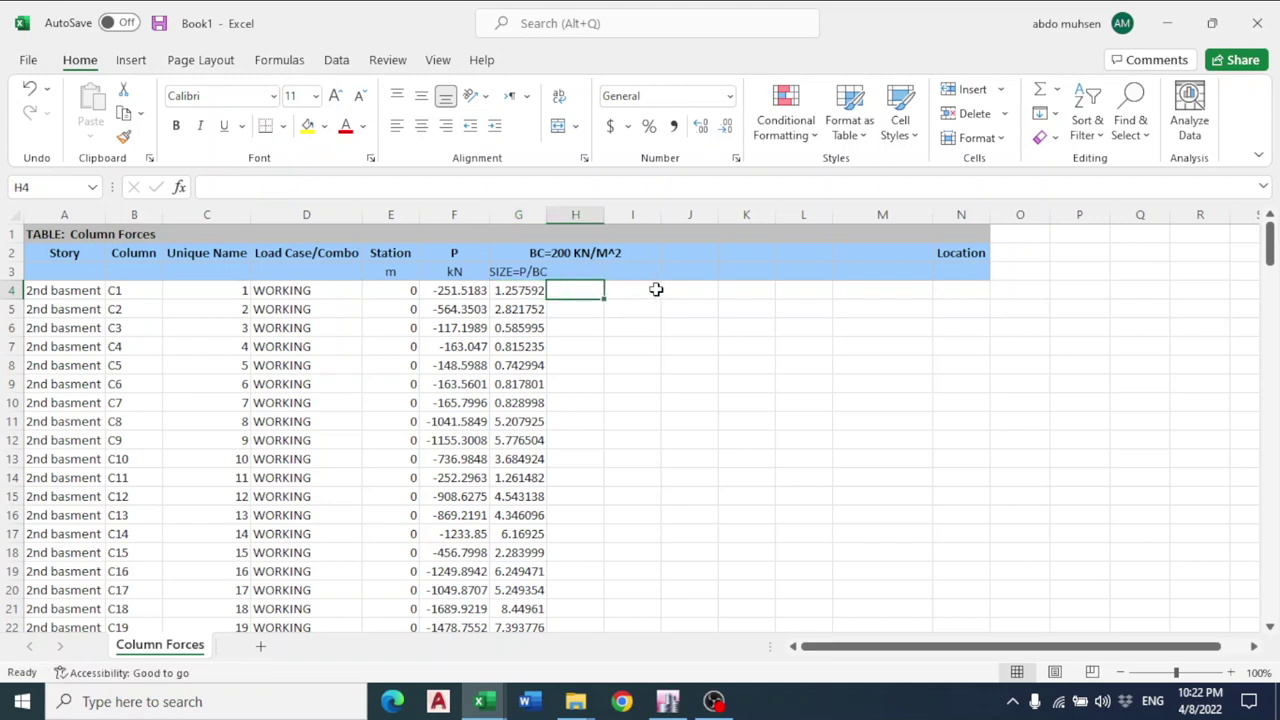
left_click(624, 289)
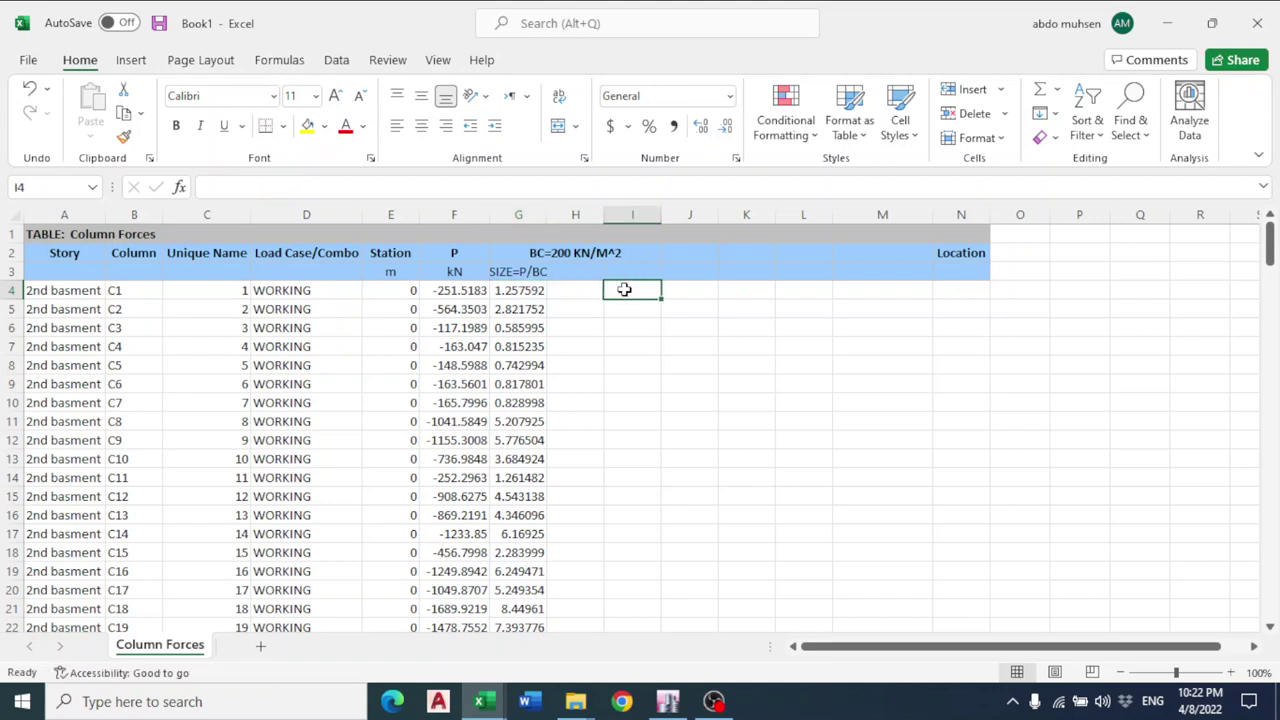
type("b=0.7")
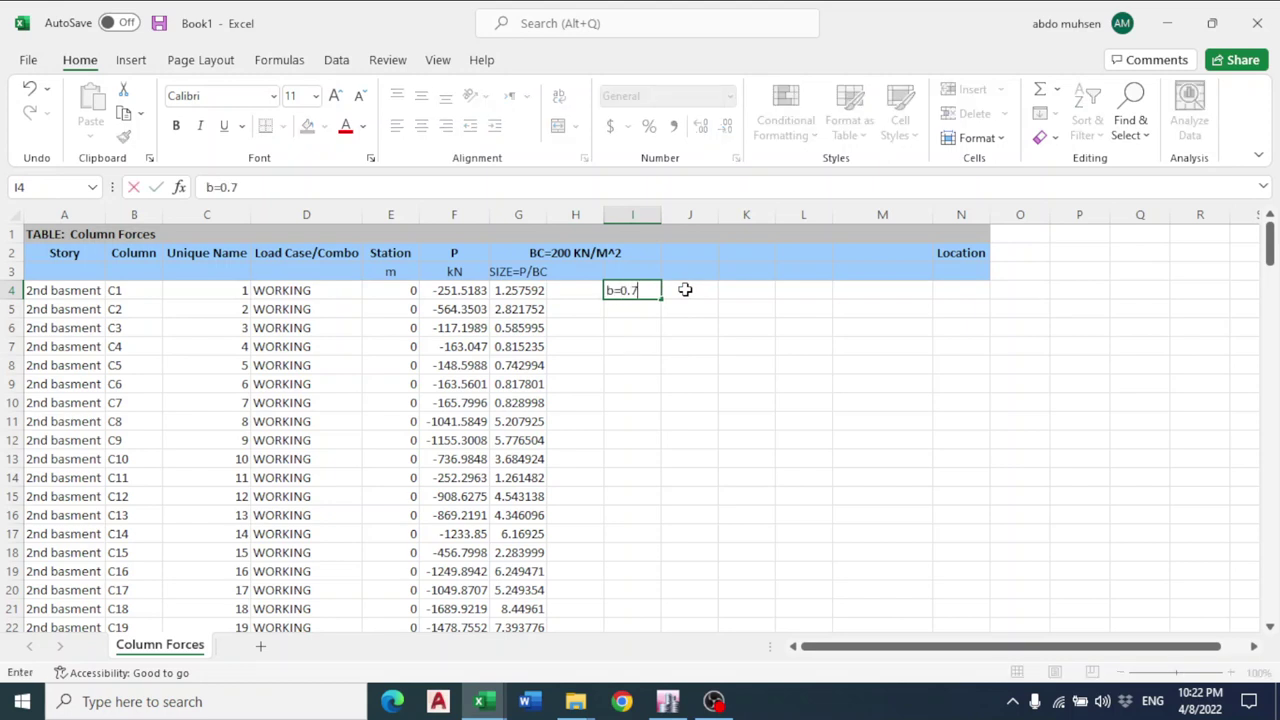
key("Return")
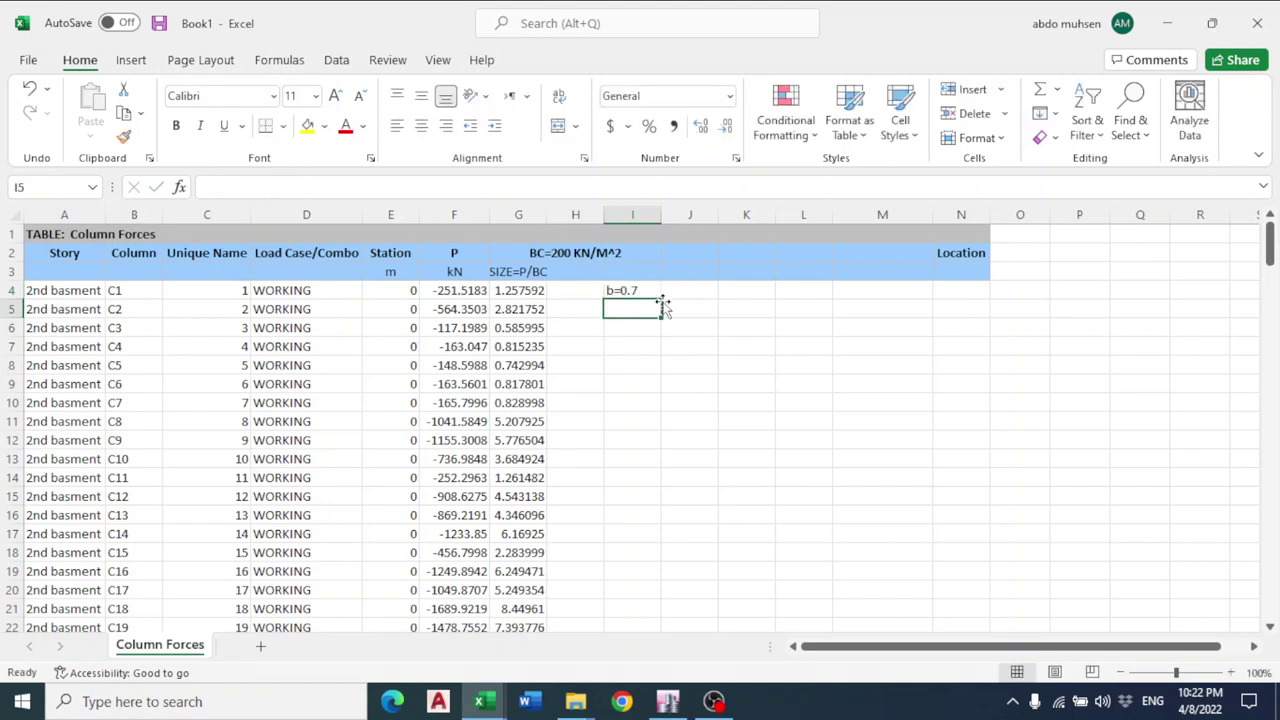
Enter =G4/0.7 in cell J4 as a trial footing length for column C1, and check the result.
left_click(689, 290)
type("=")
left_click(527, 290)
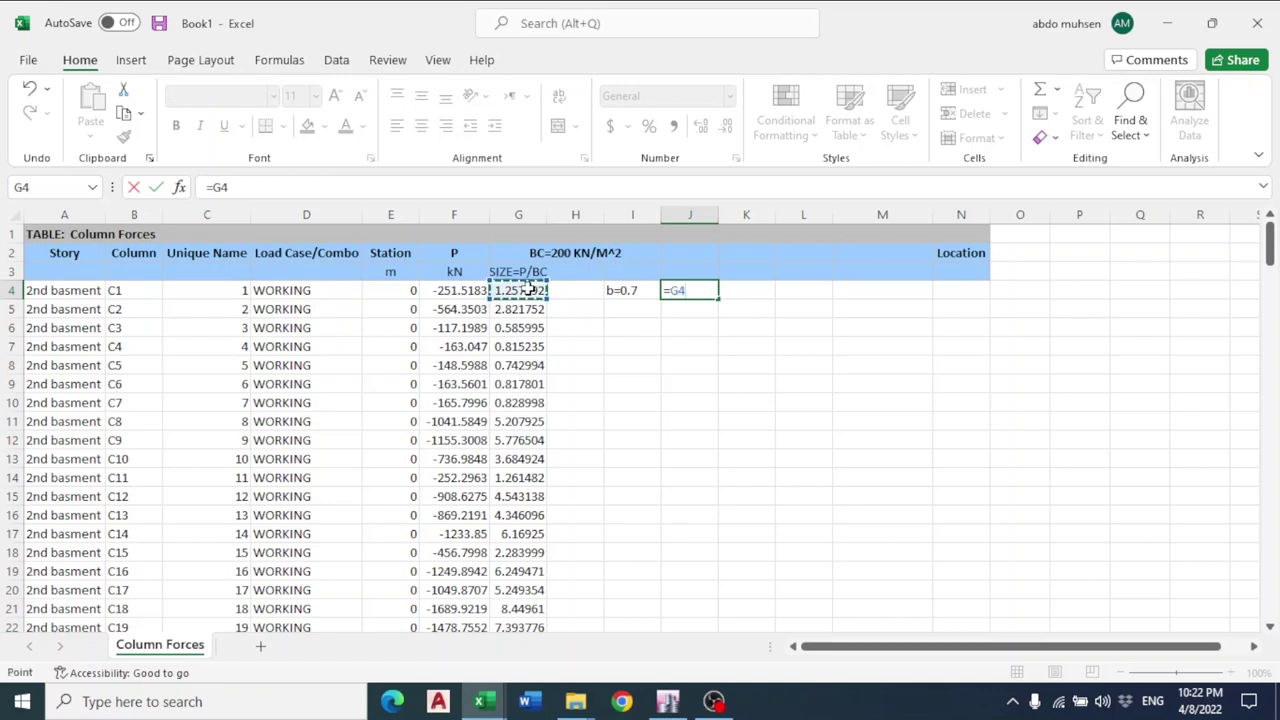
type("/0.7")
key("BackSpace")
key("BackSpace")
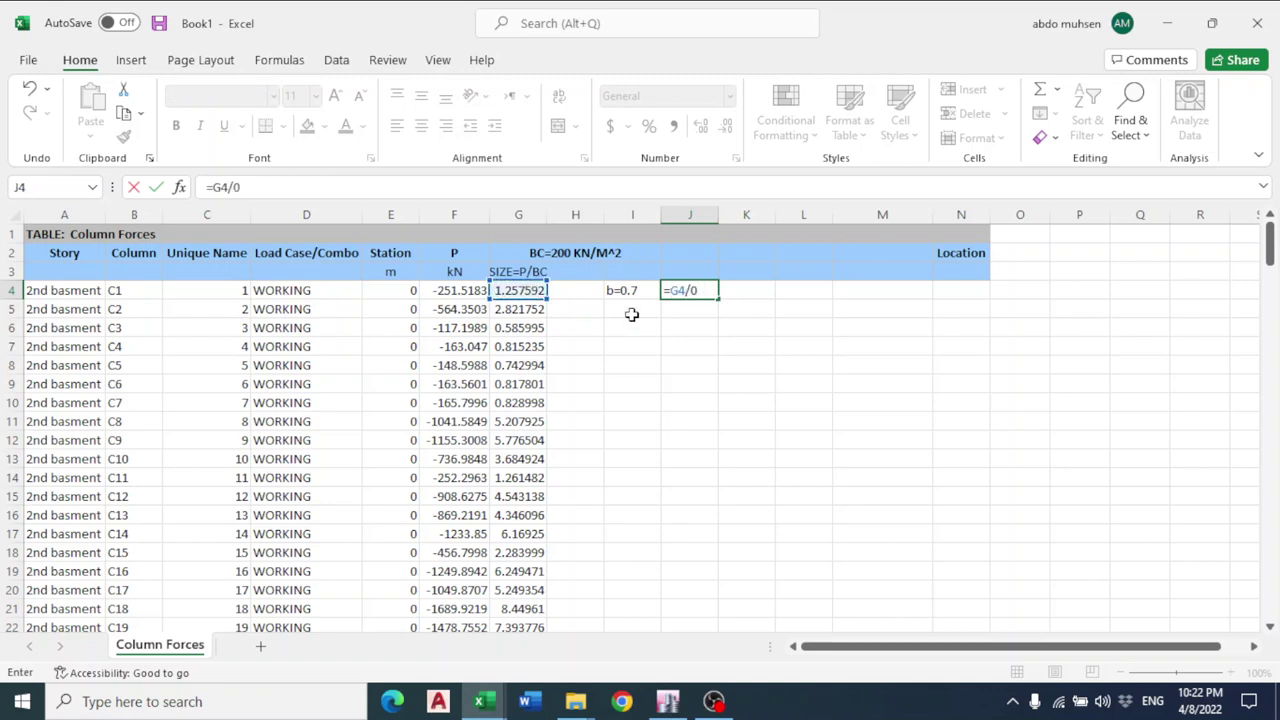
type(".7")
key("Return")
left_click(708, 345)
left_click(697, 290)
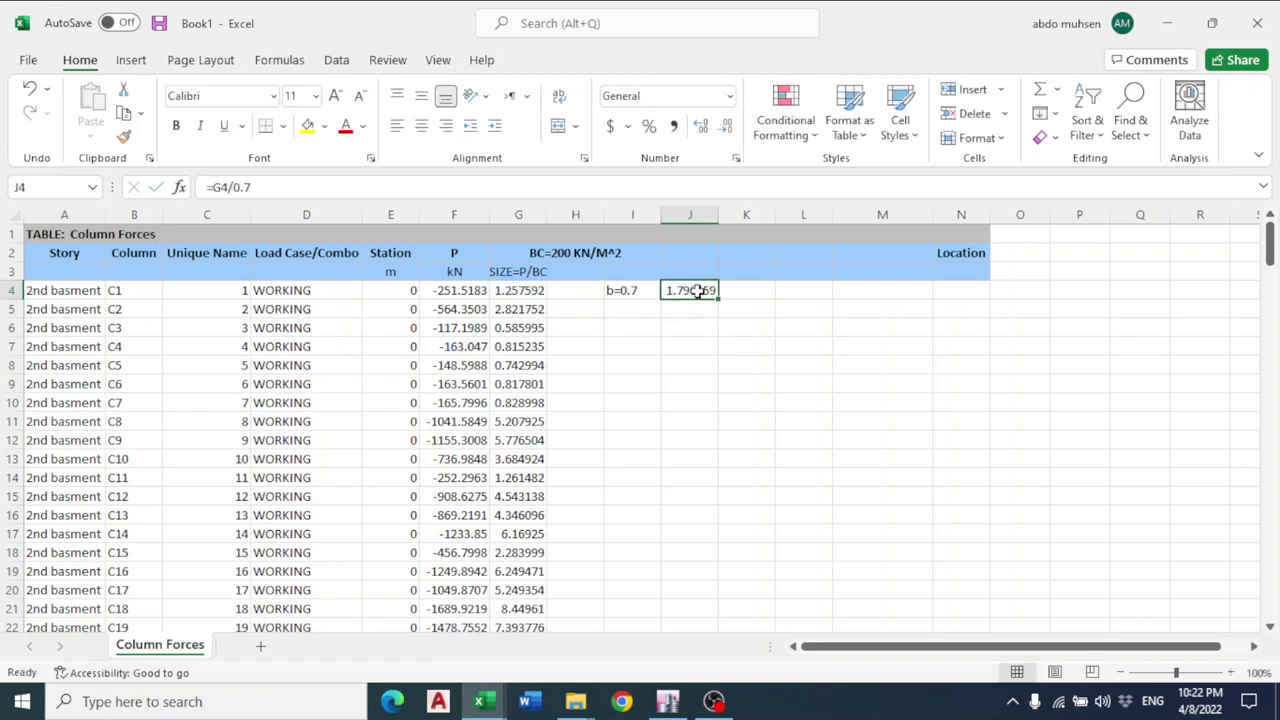
left_click(704, 312)
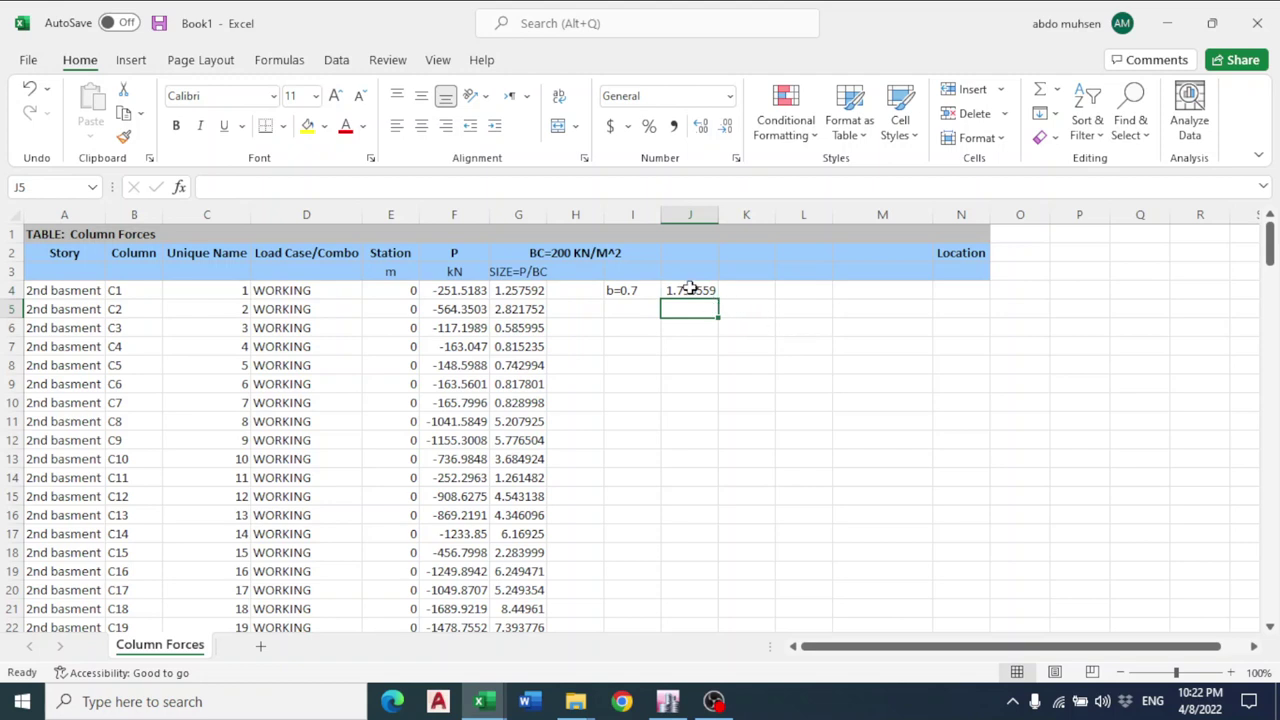
left_click(690, 290)
key("Left")
left_click(700, 367)
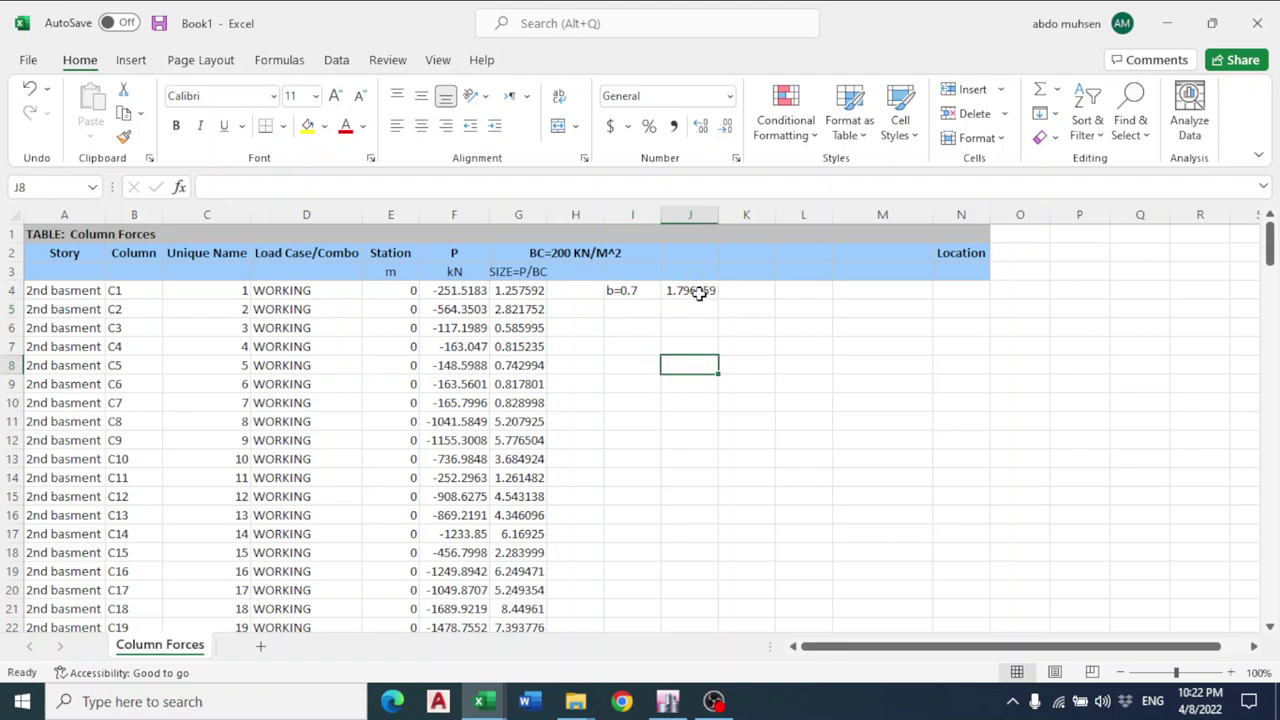
Clear the trial width note and length formula from cells I4:J4.
left_click_drag(700, 292, 634, 289)
key("Delete")
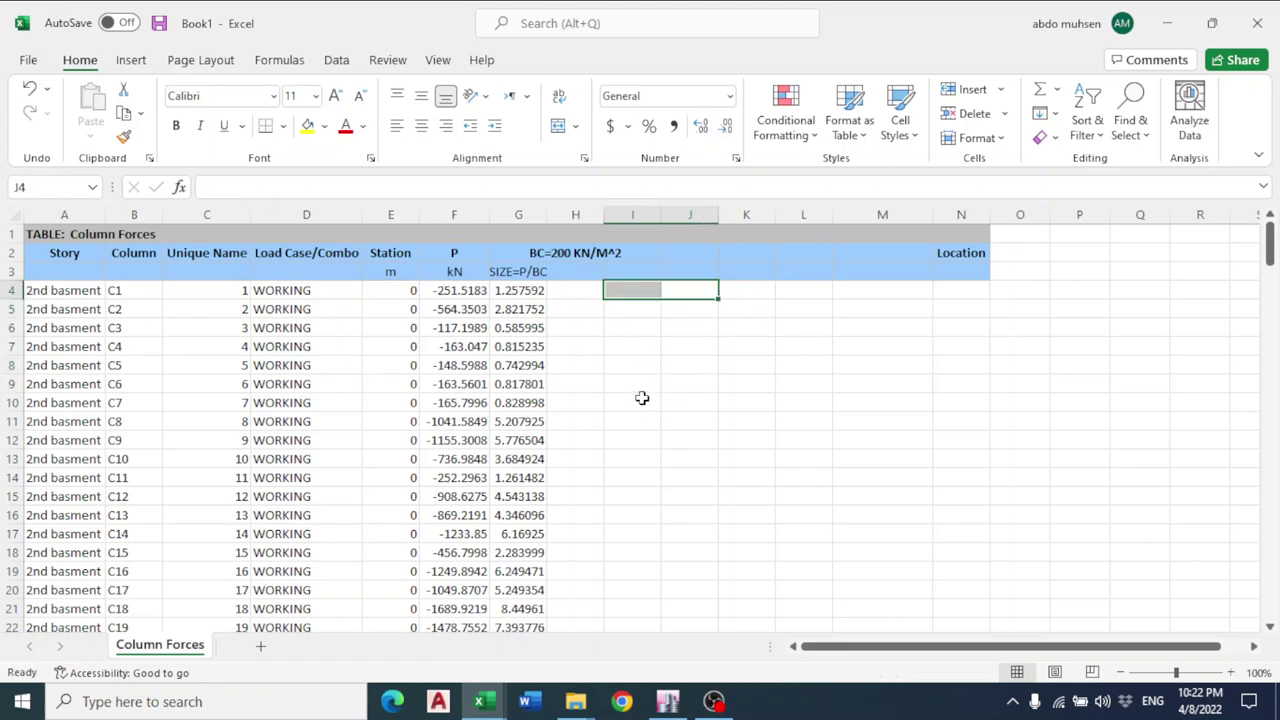
left_click(630, 381)
Examine the 2nd basement column loads and the SIZE=P/BC footing areas for columns C1 to C31.
scroll(390, 320, "down", 6)
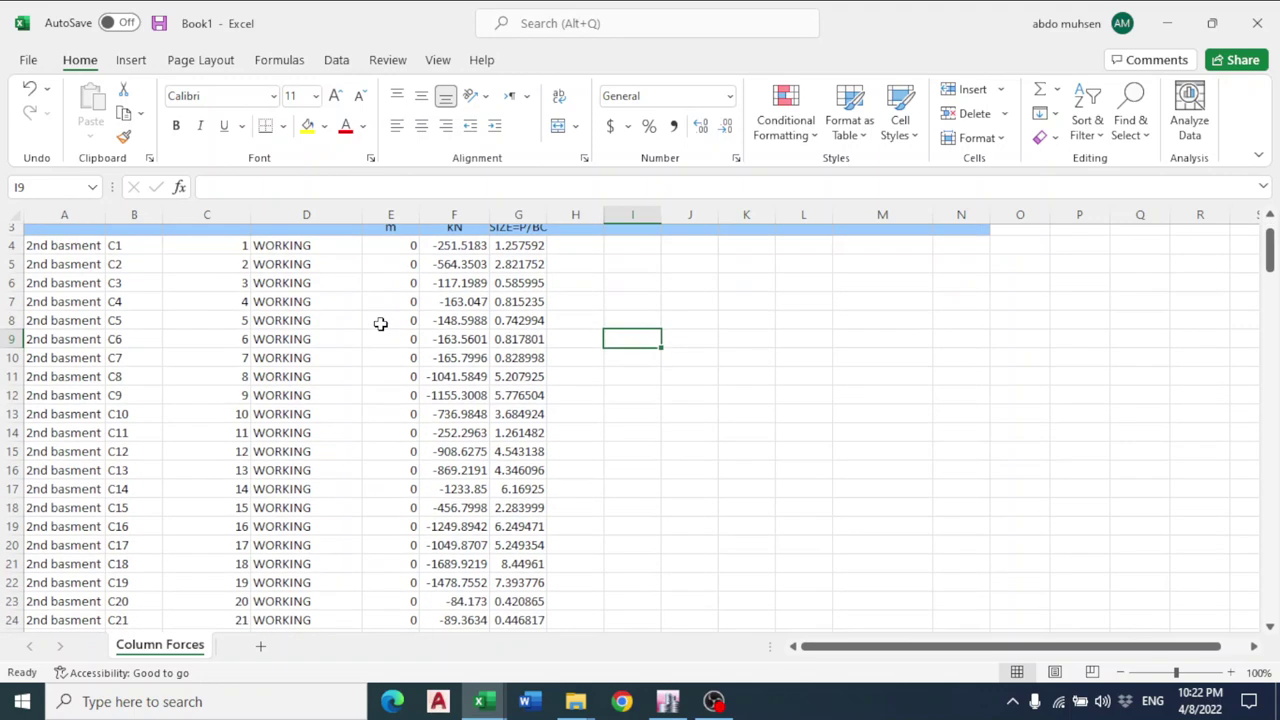
scroll(519, 550, "up", 6)
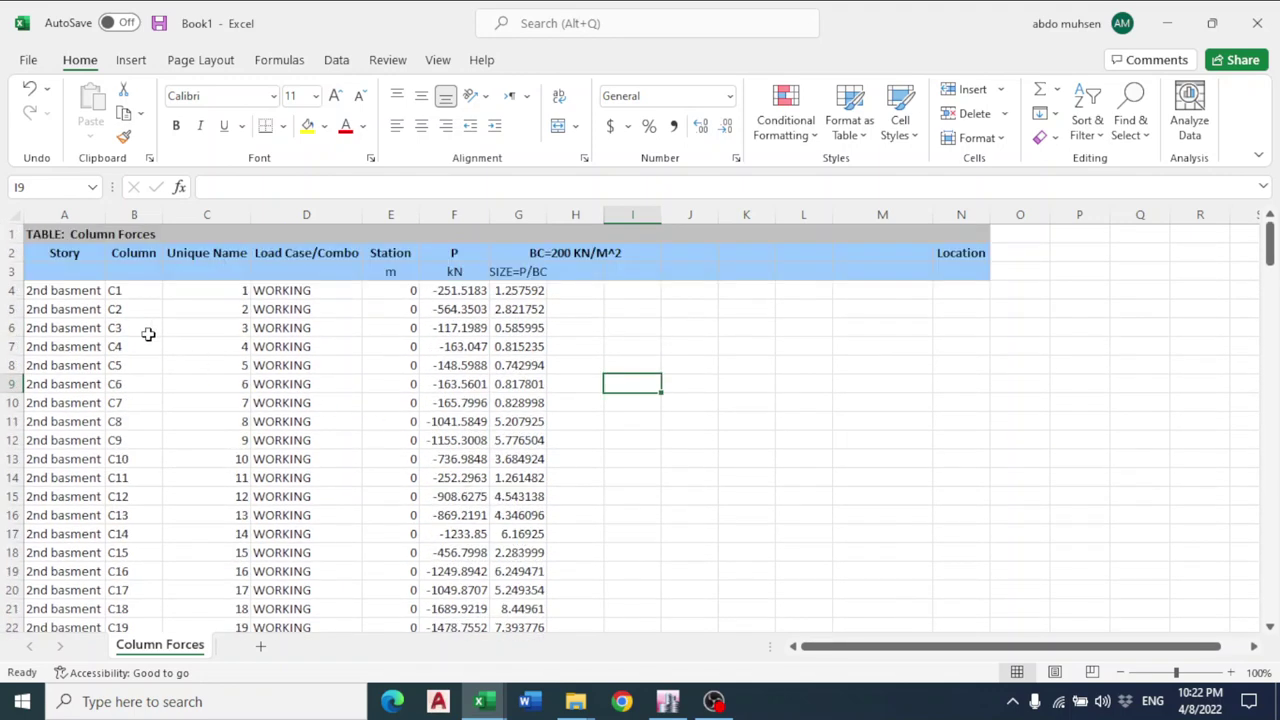
left_click_drag(80, 285, 617, 497)
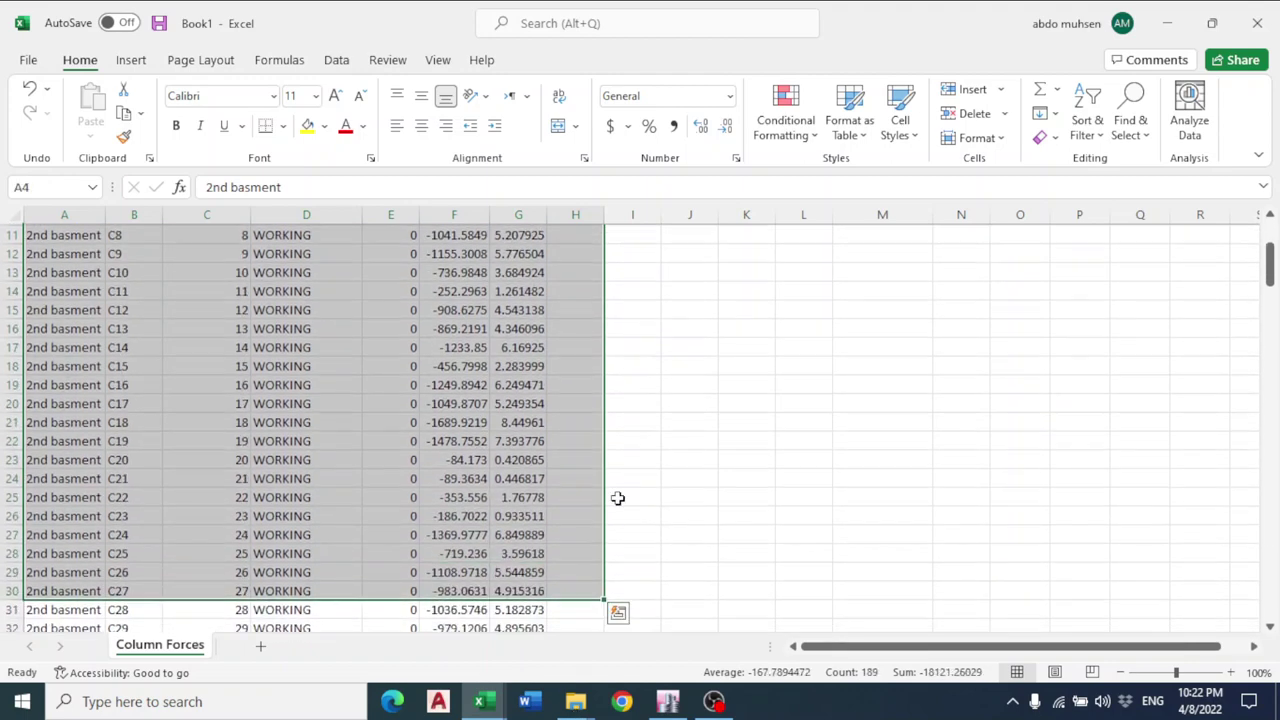
left_click(619, 487)
scroll(581, 360, "up", 3)
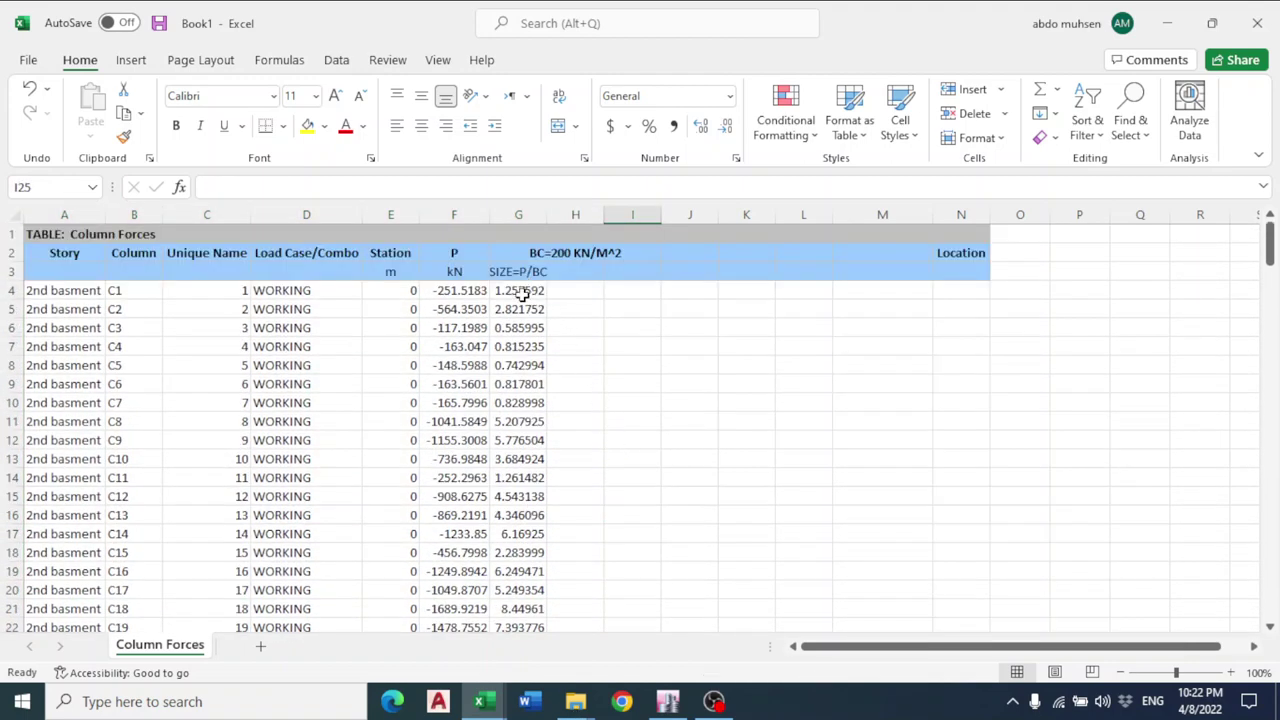
left_click_drag(522, 294, 514, 438)
left_click(590, 383)
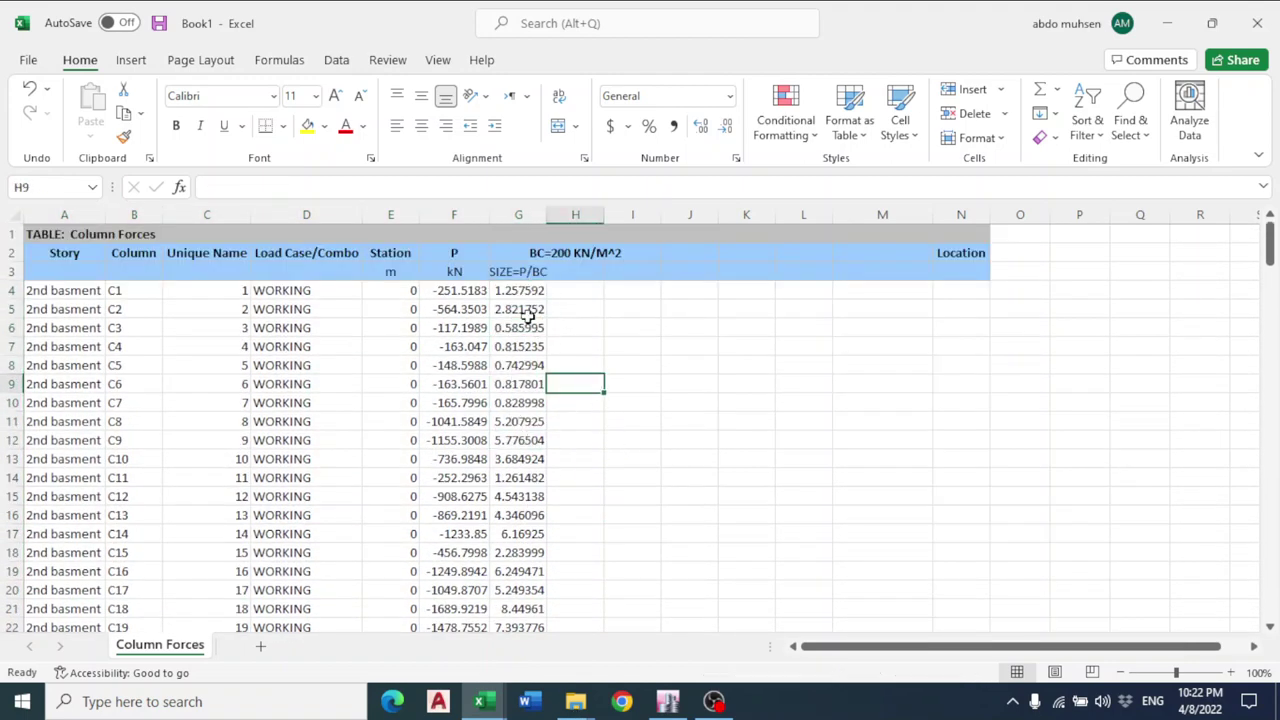
left_click(523, 310)
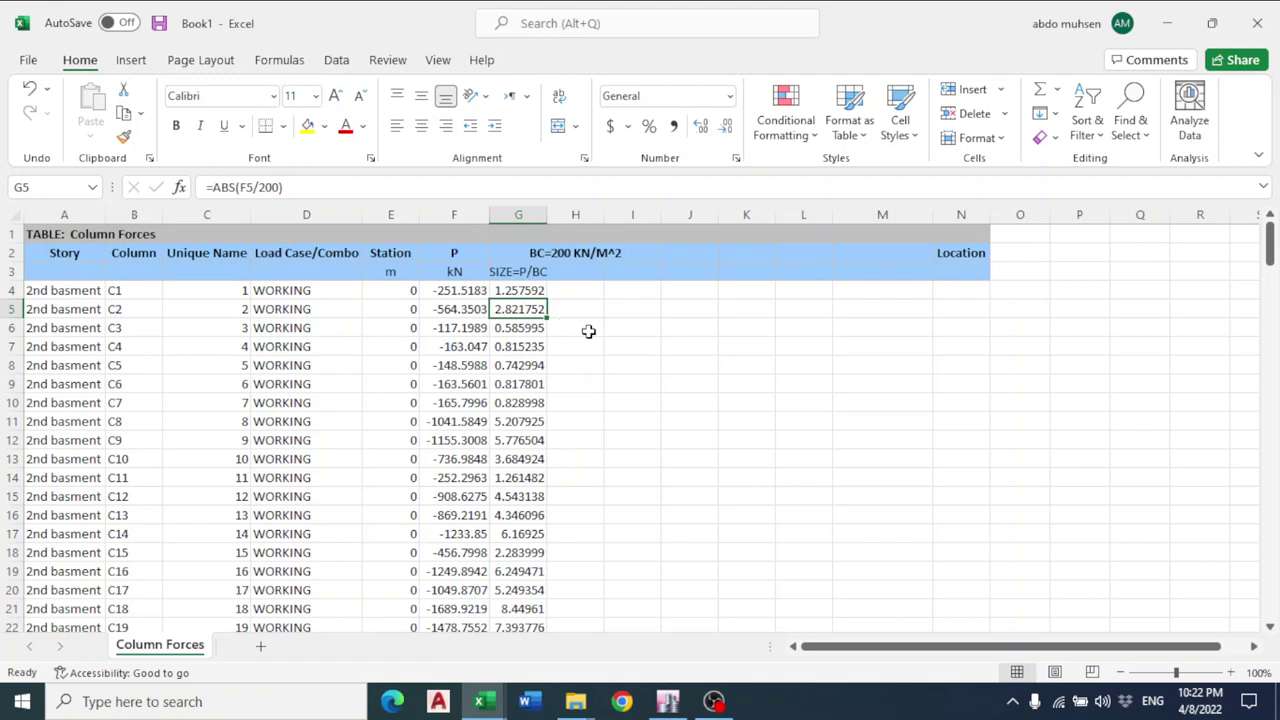
left_click(590, 386)
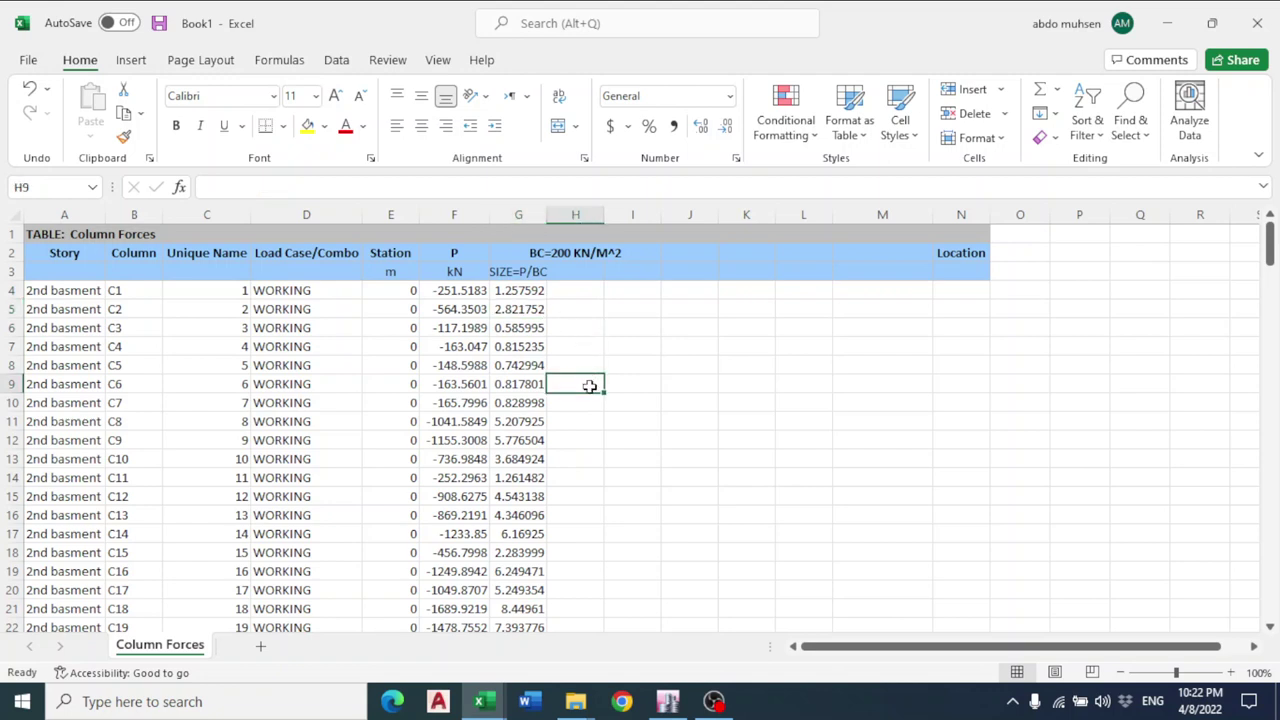
left_click(160, 437)
left_click(525, 440)
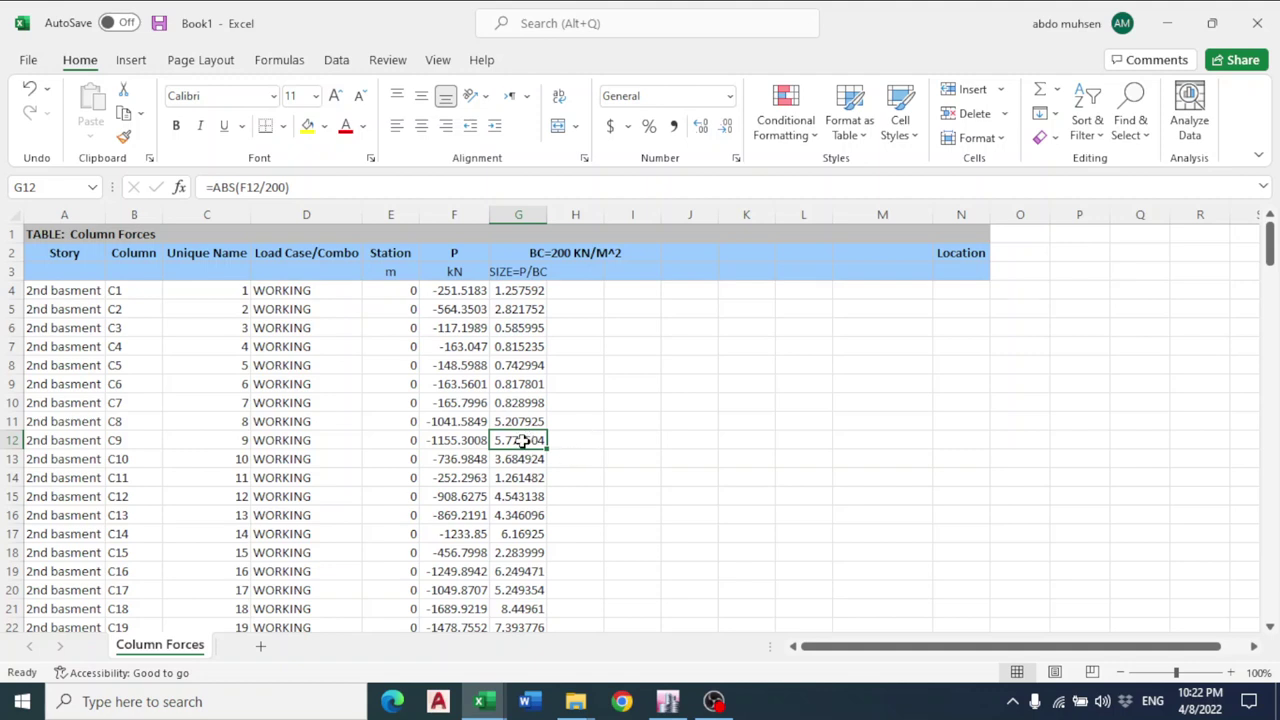
scroll(523, 440, "down", 5)
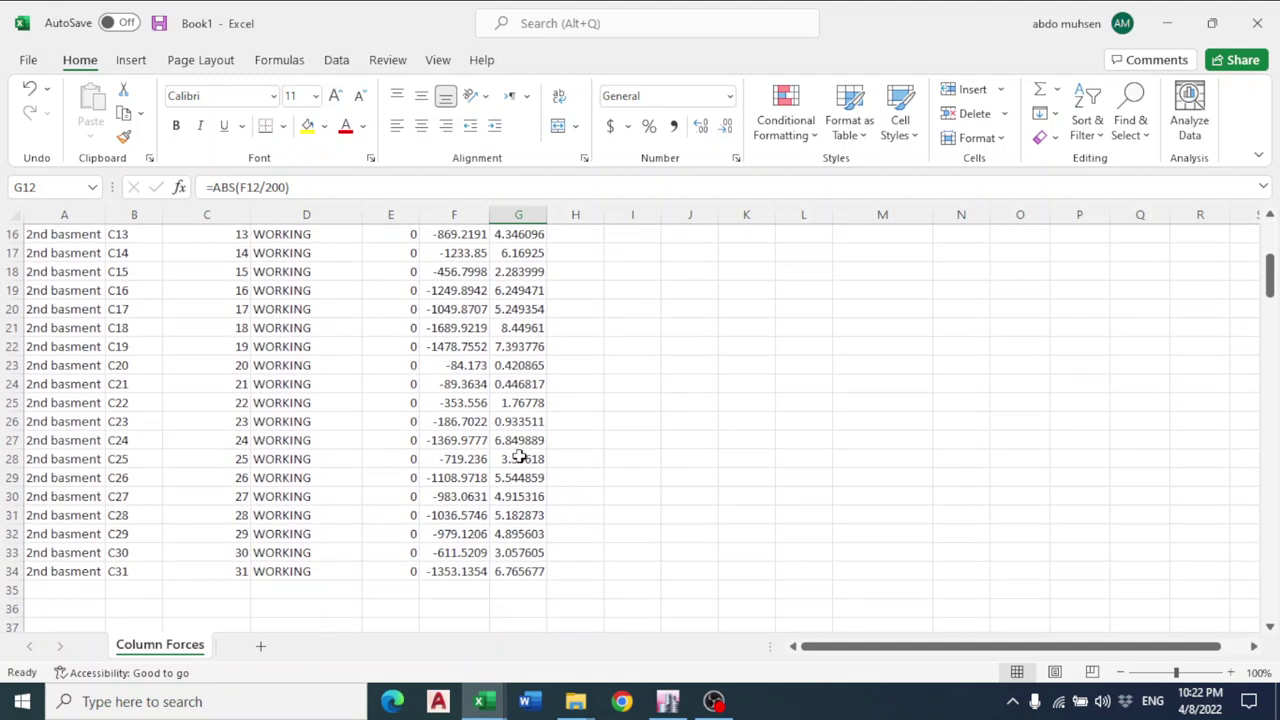
left_click(776, 430)
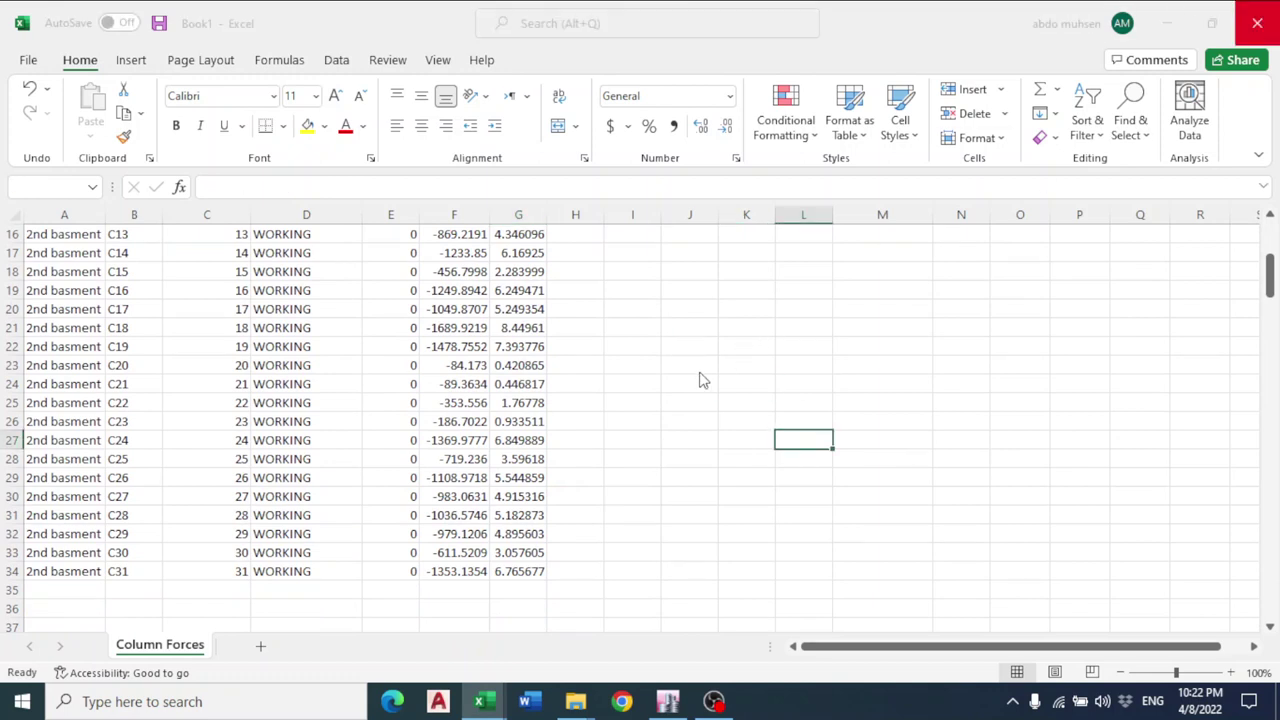
Close the Book1 workbook, return to ETABS and close the Column Forces table.
left_click(1268, 14)
left_click(745, 455)
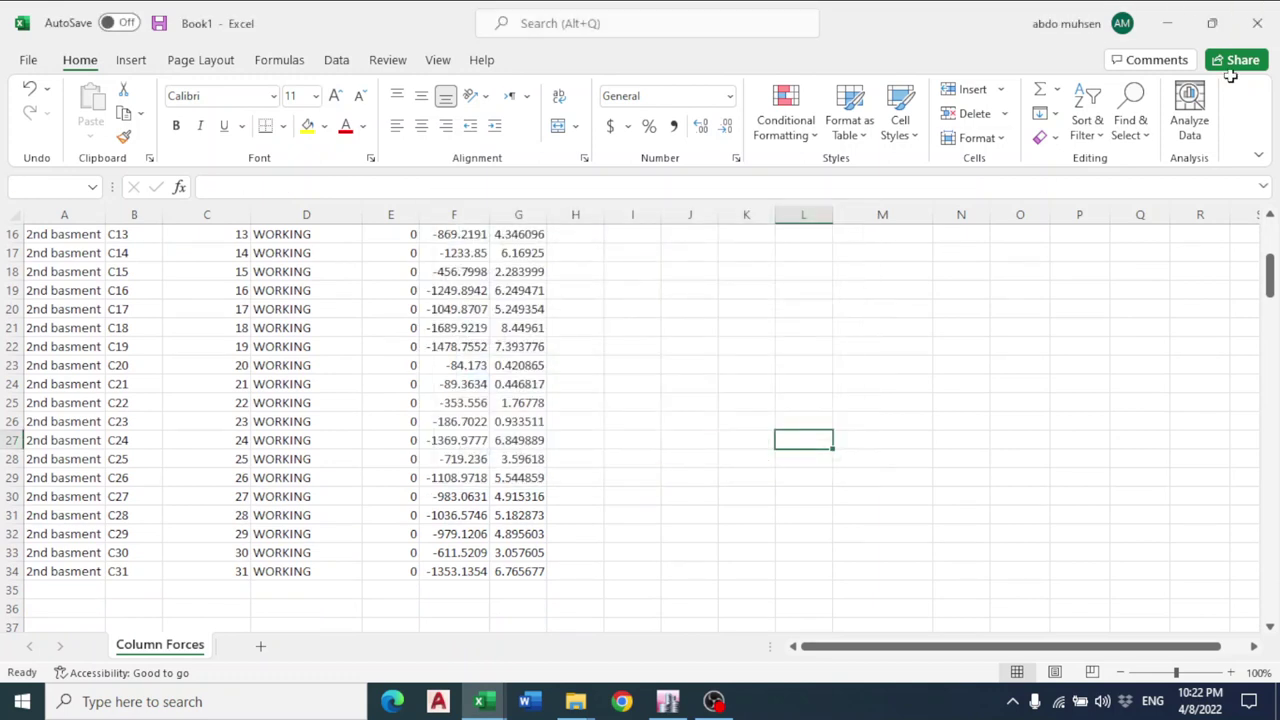
left_click(1262, 22)
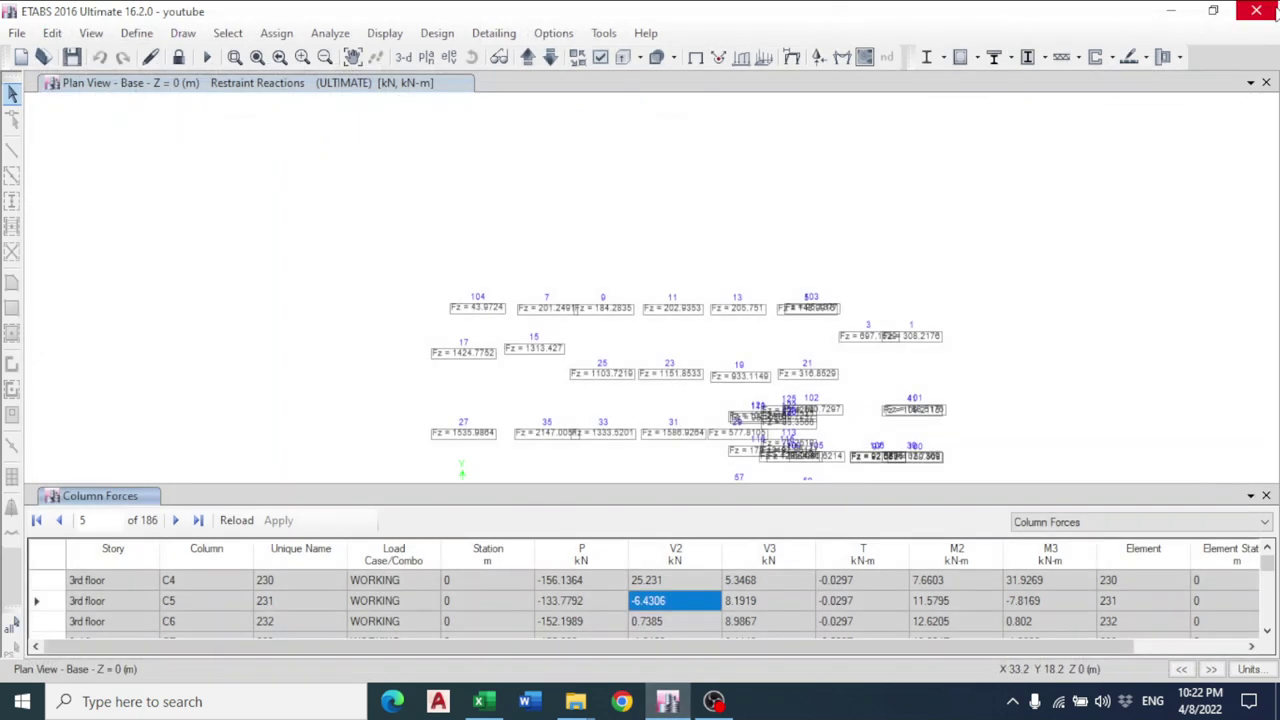
left_click(1267, 497)
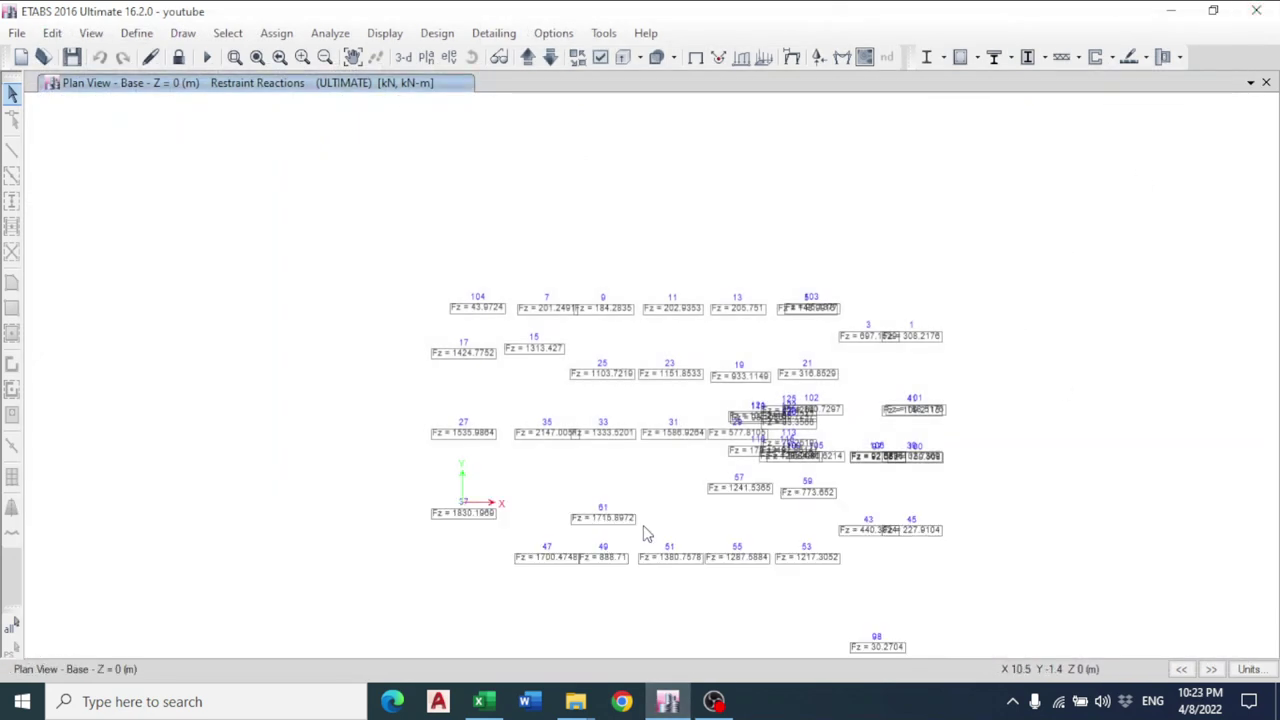
Display the plan view of the 2nd basment story.
left_click(426, 57)
left_click(545, 348)
left_click(553, 572)
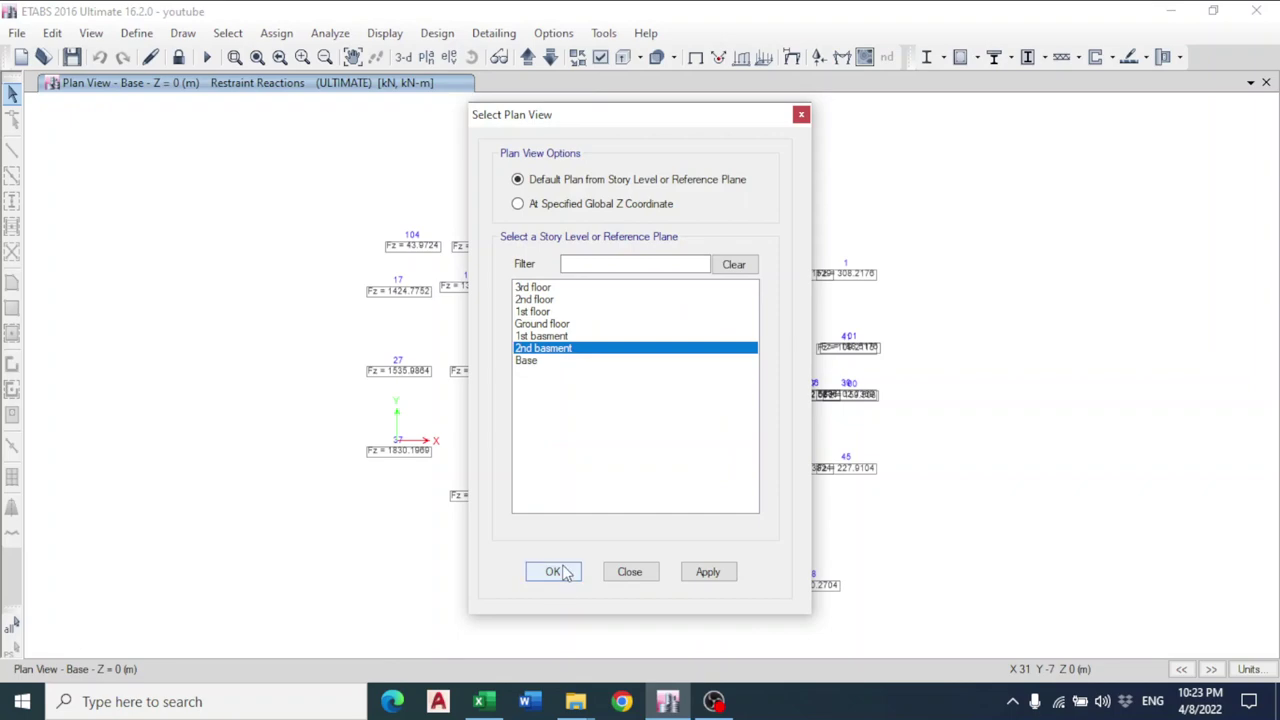
left_click(713, 701)
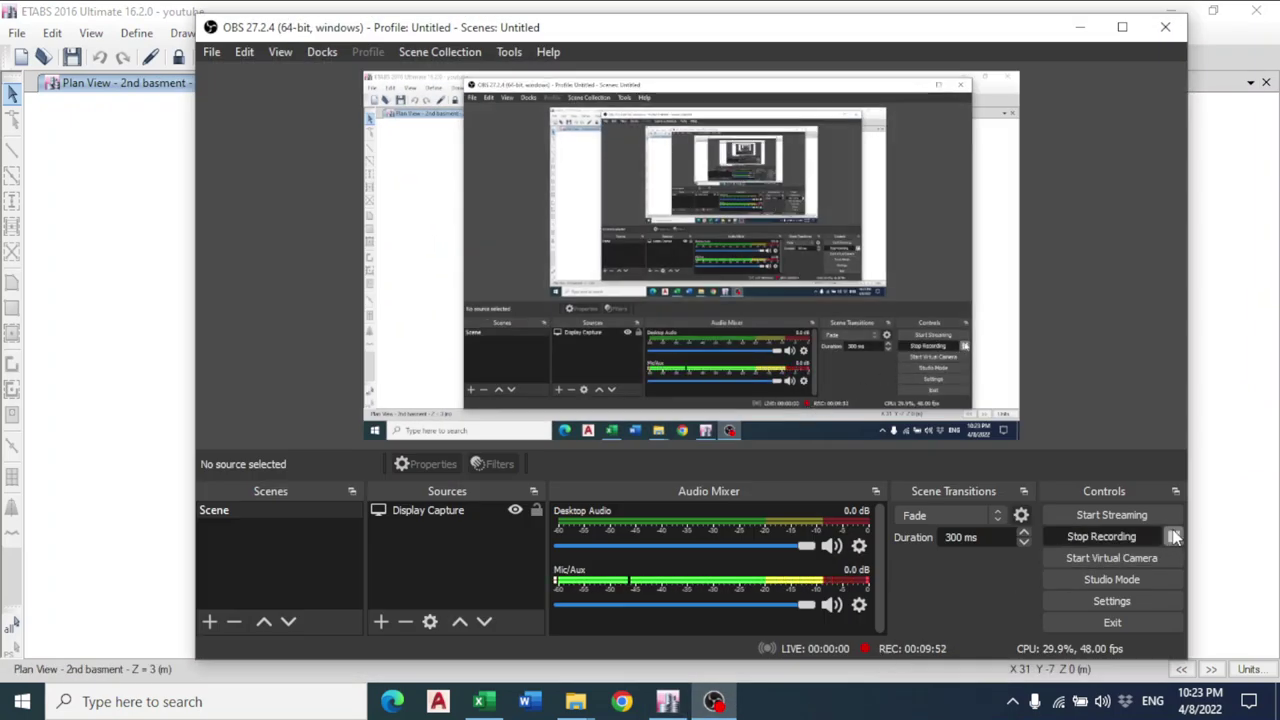
left_click(1090, 28)
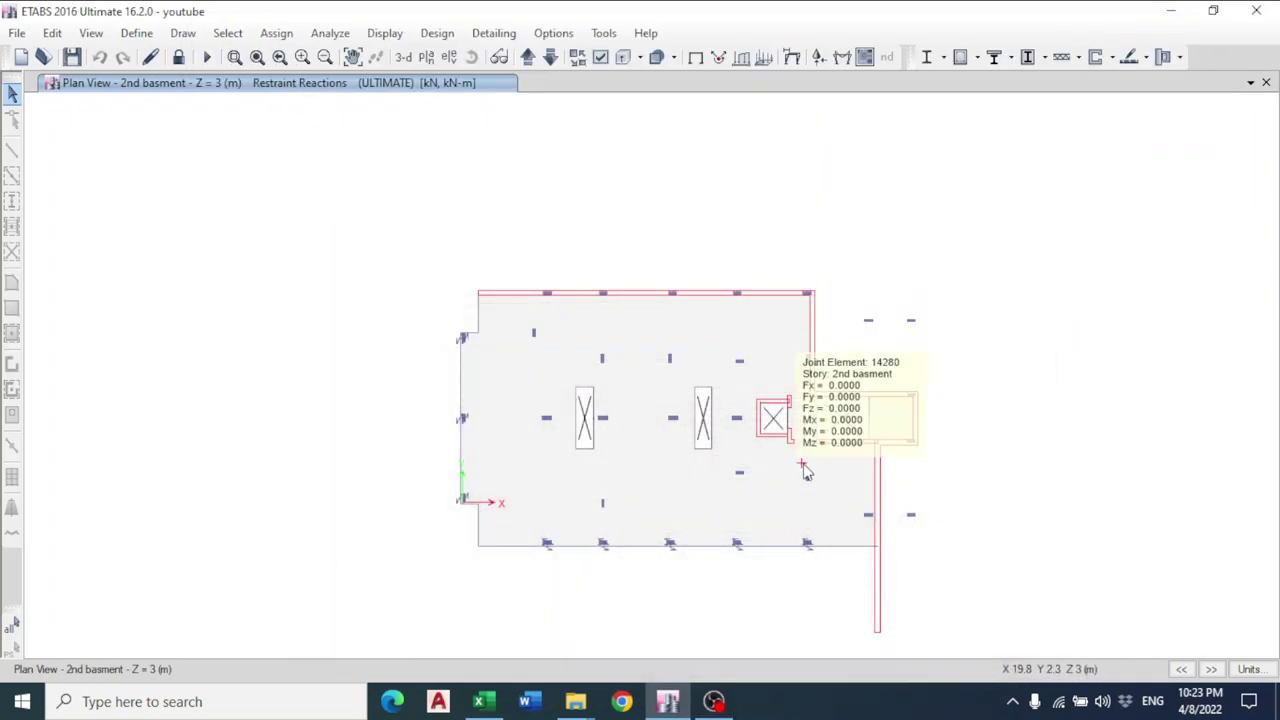
left_click(1012, 701)
left_click(966, 314)
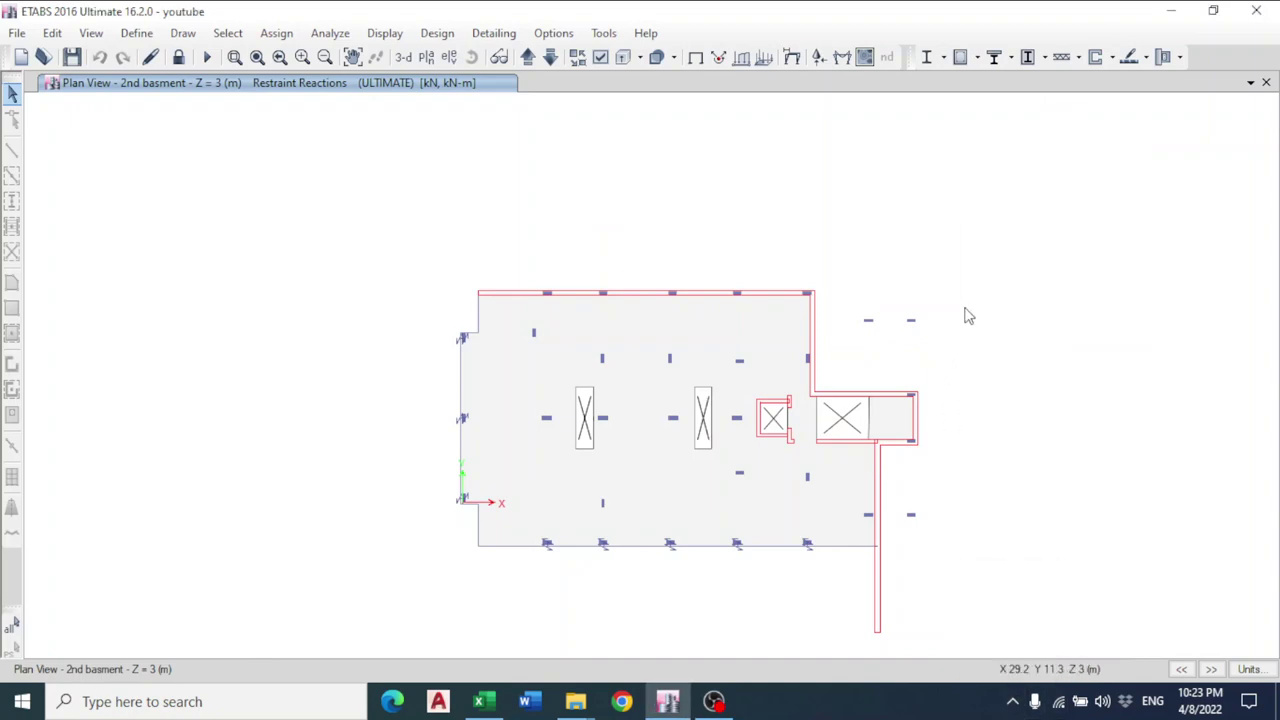
mouse_move(743, 346)
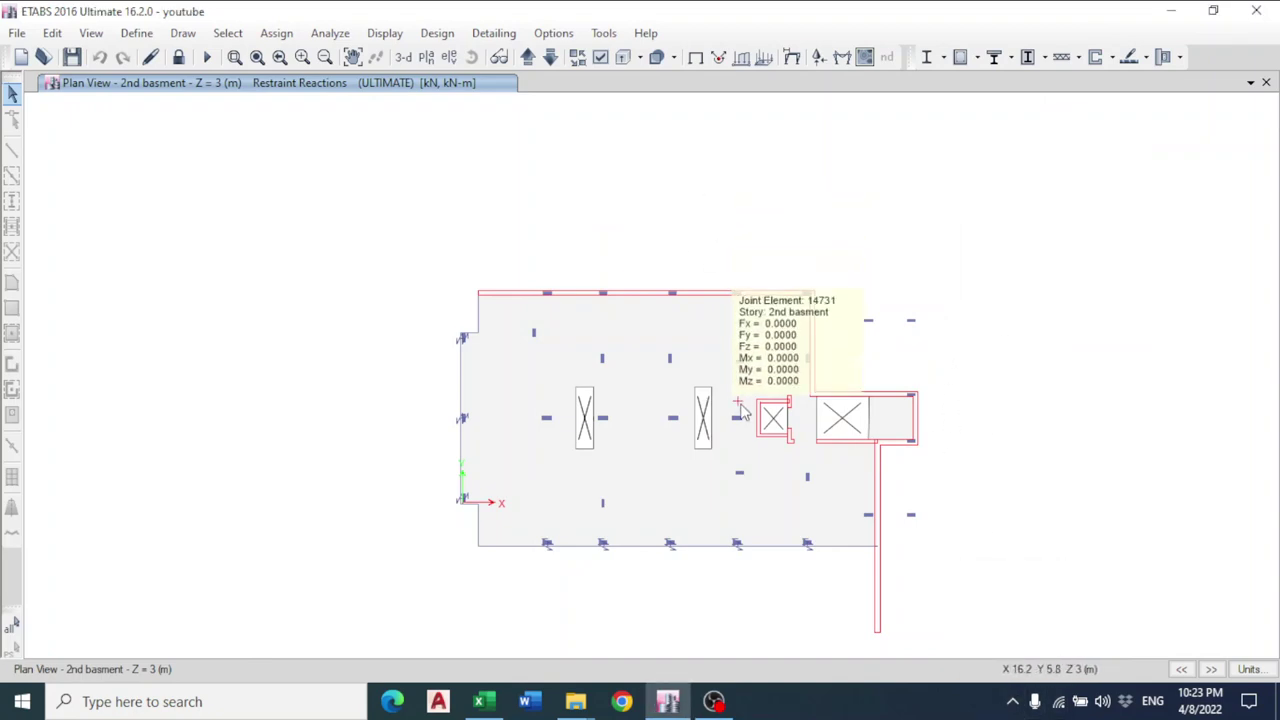
middle_click_drag(751, 413, 670, 279)
mouse_move(606, 238)
middle_click_drag(606, 238, 637, 283)
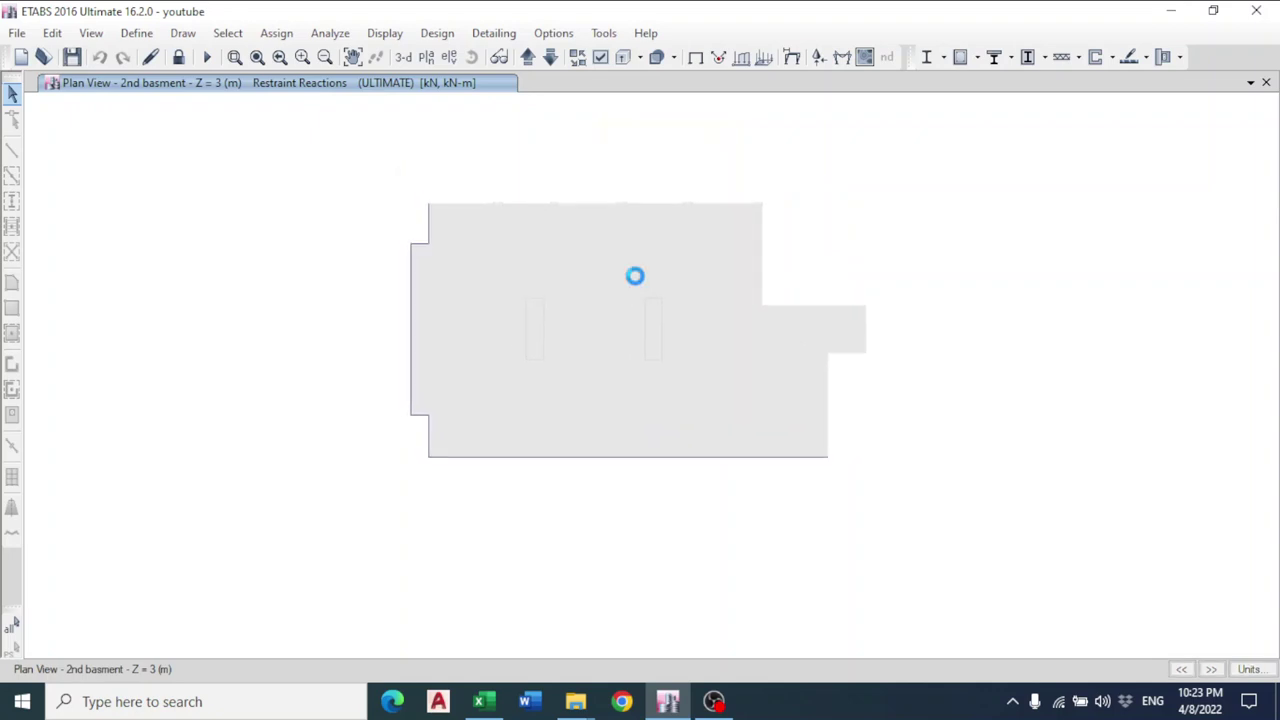
mouse_move(648, 338)
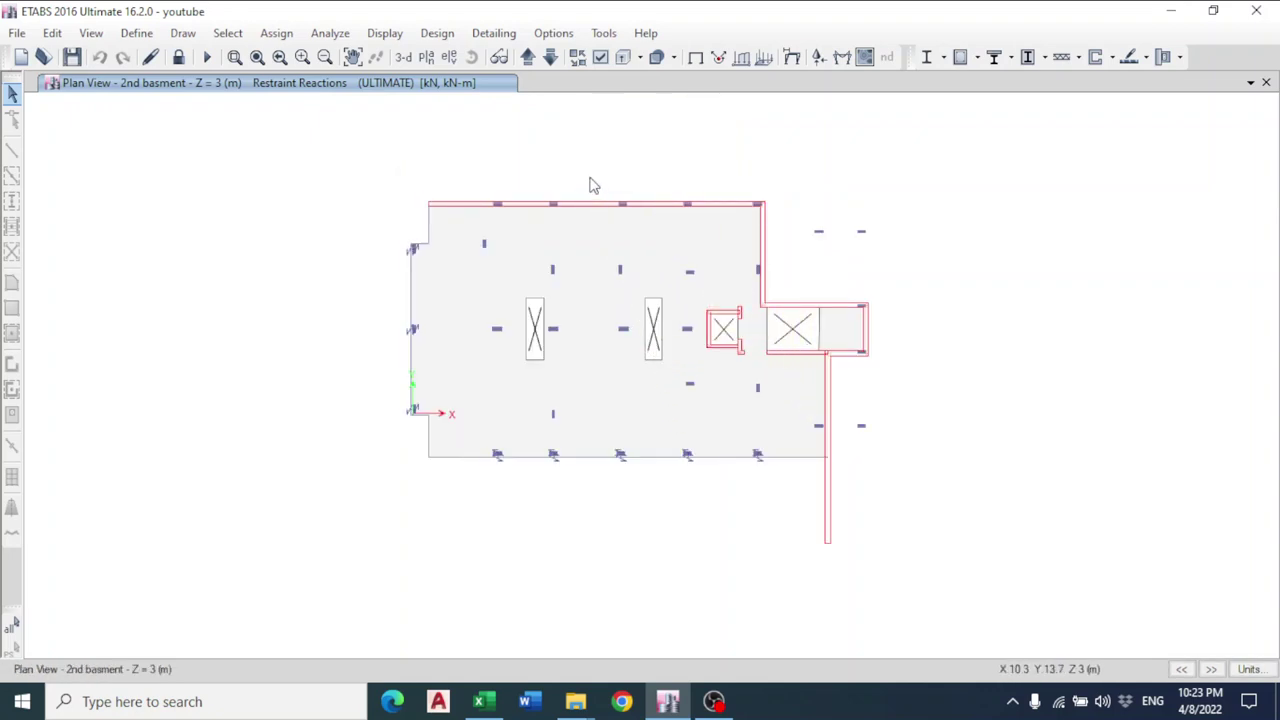
left_click(668, 701)
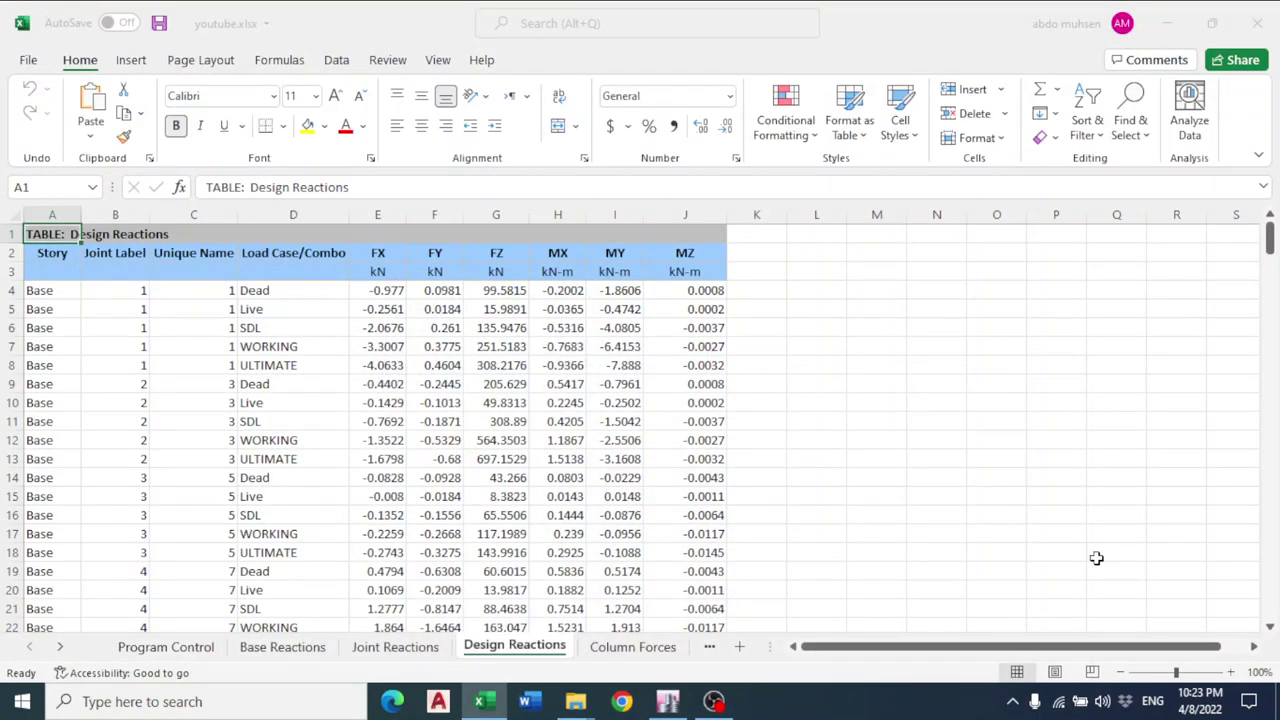
left_click(668, 701)
left_click(714, 701)
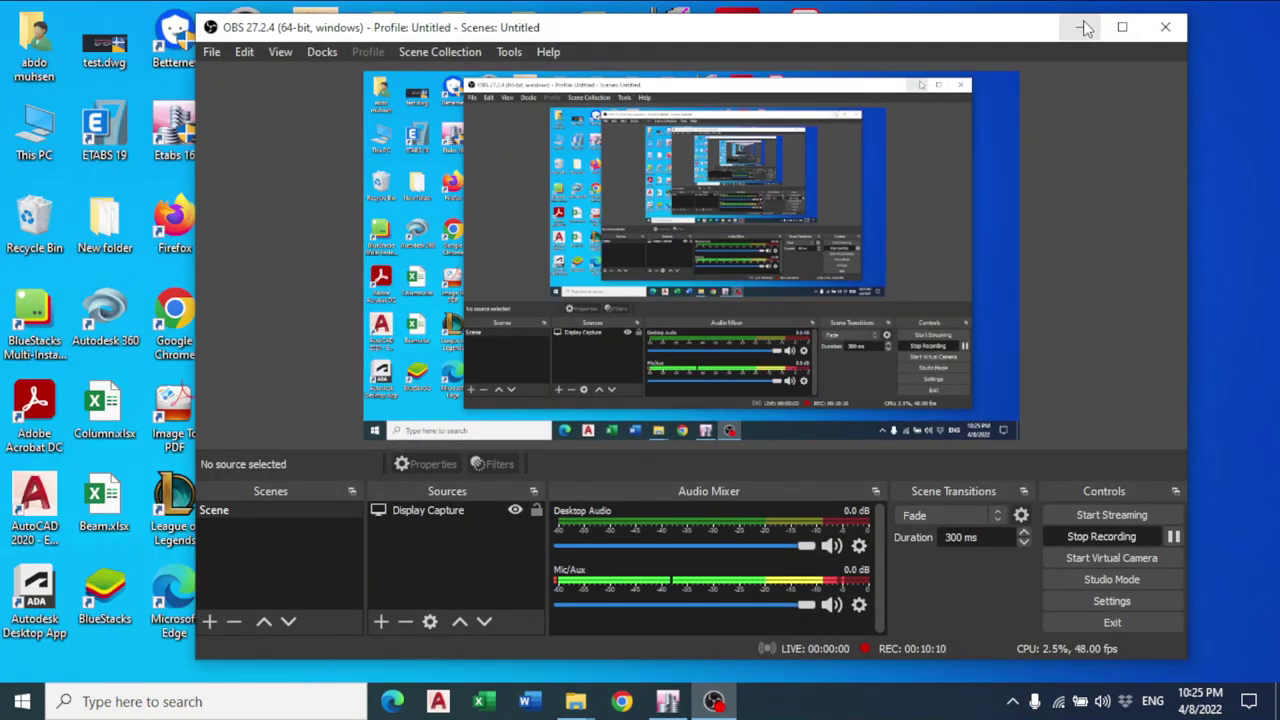
left_click(1080, 27)
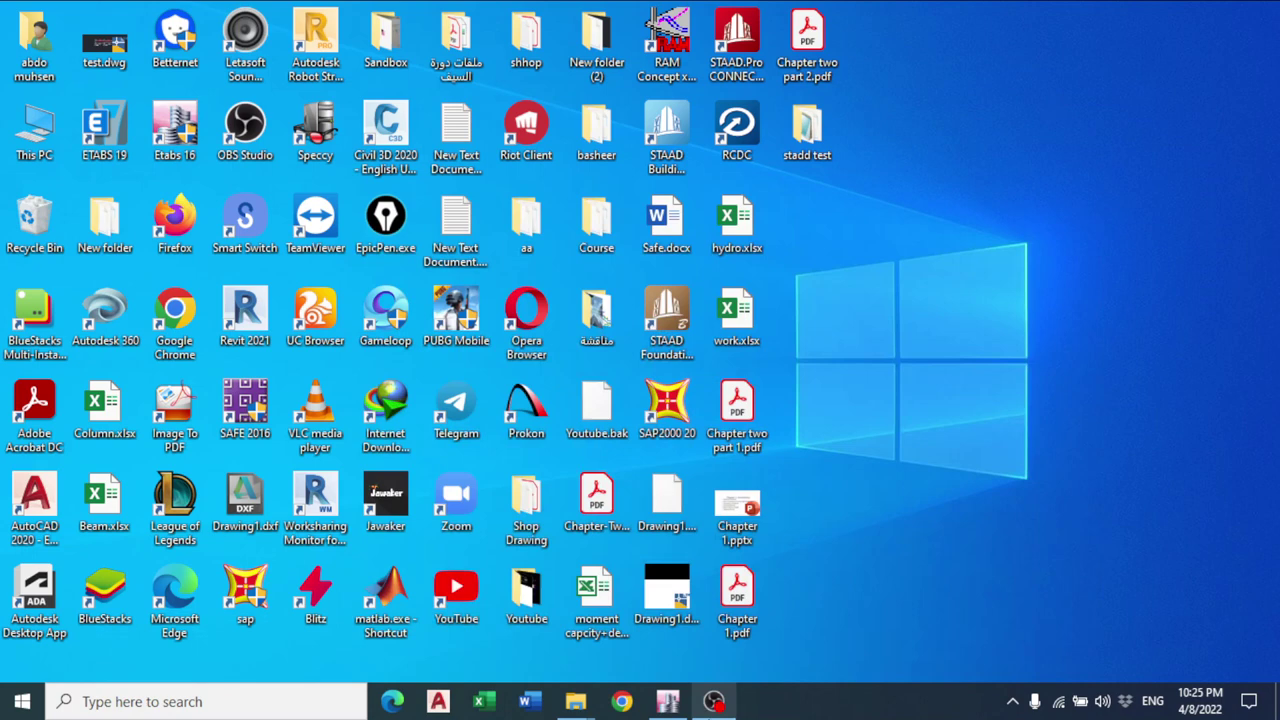
Return to ETABS and review the concrete frame design preferences, including design code, minimum eccentricity and Phi (Tension Controlled), then close them.
left_click(672, 702)
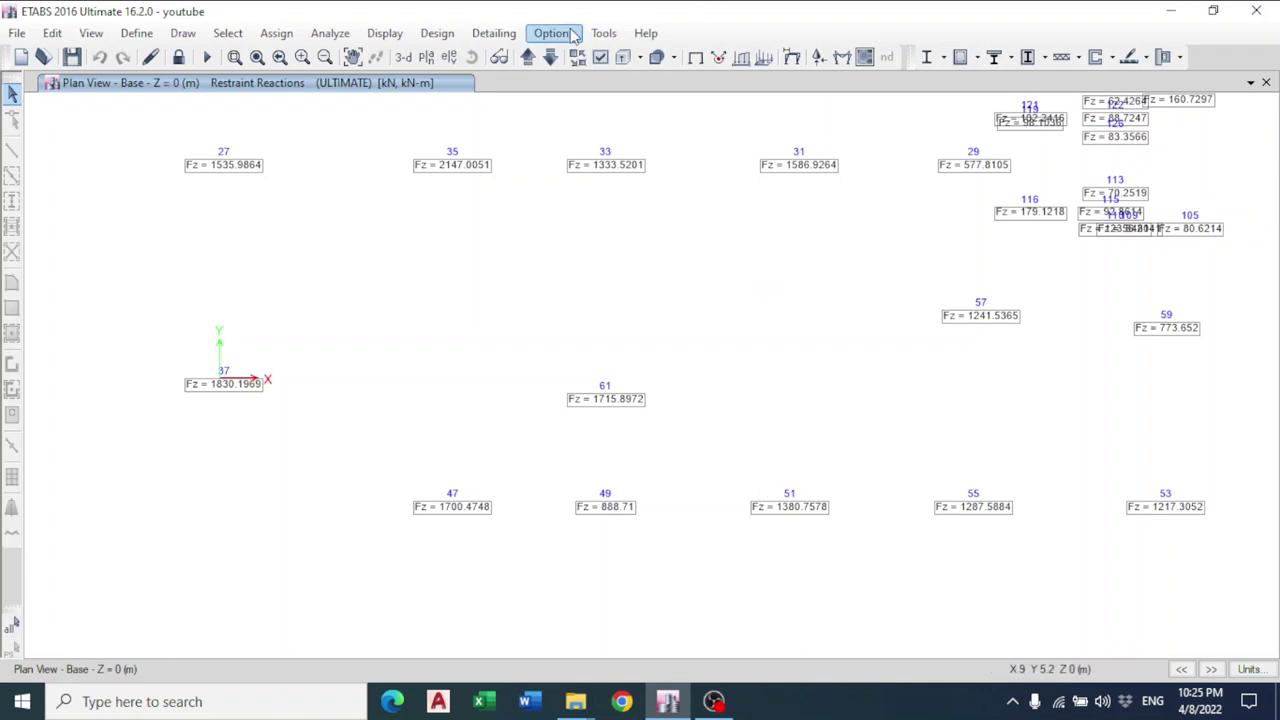
left_click(452, 37)
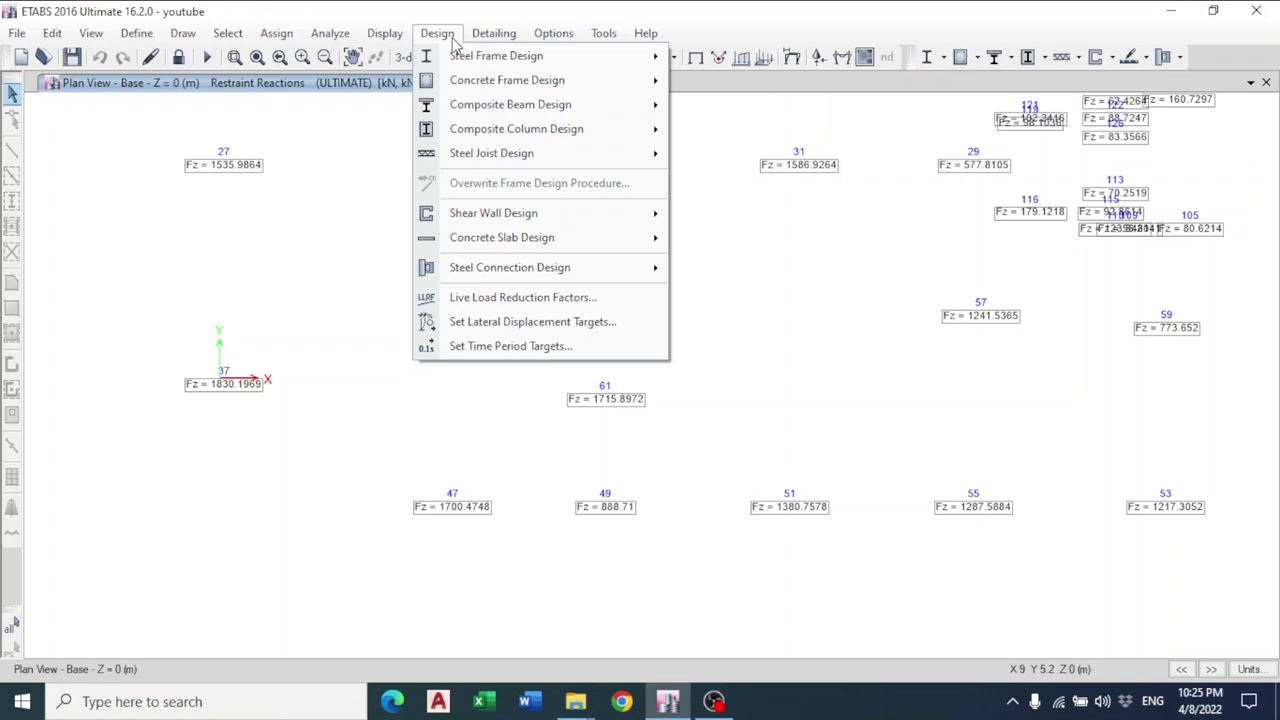
mouse_move(470, 82)
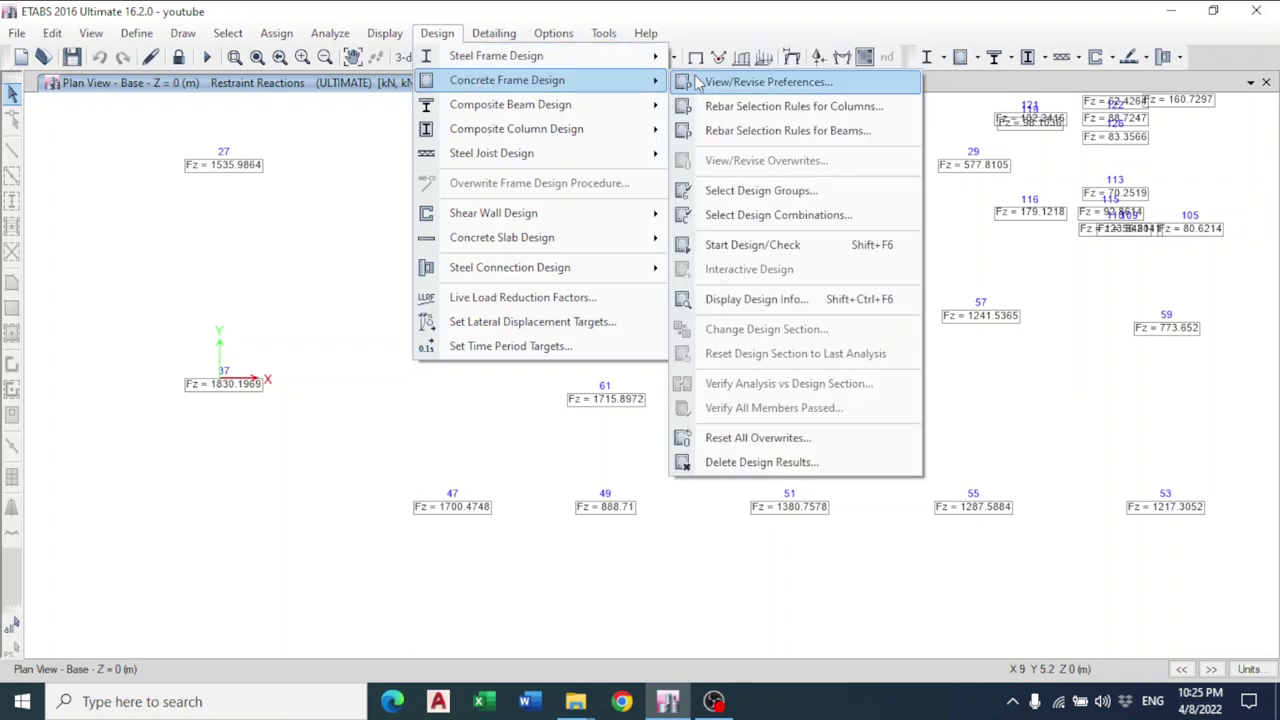
left_click(740, 82)
left_click(693, 141)
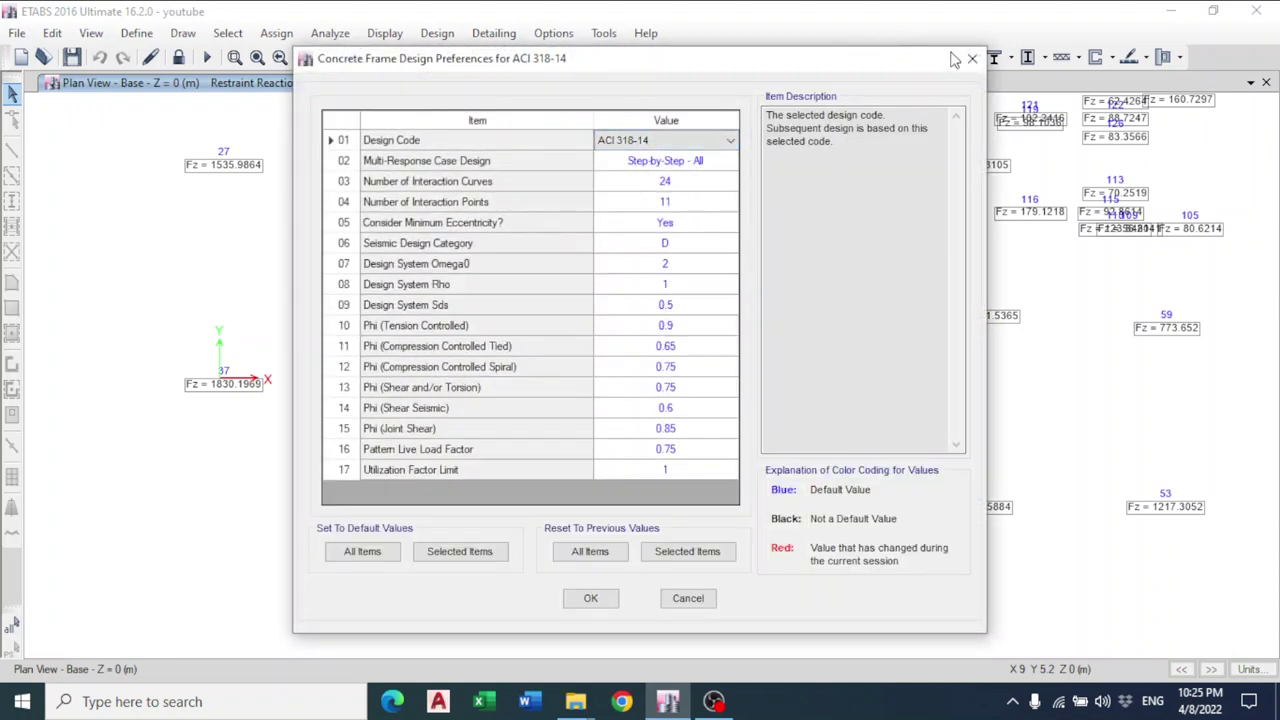
left_click(655, 222)
left_click(658, 325)
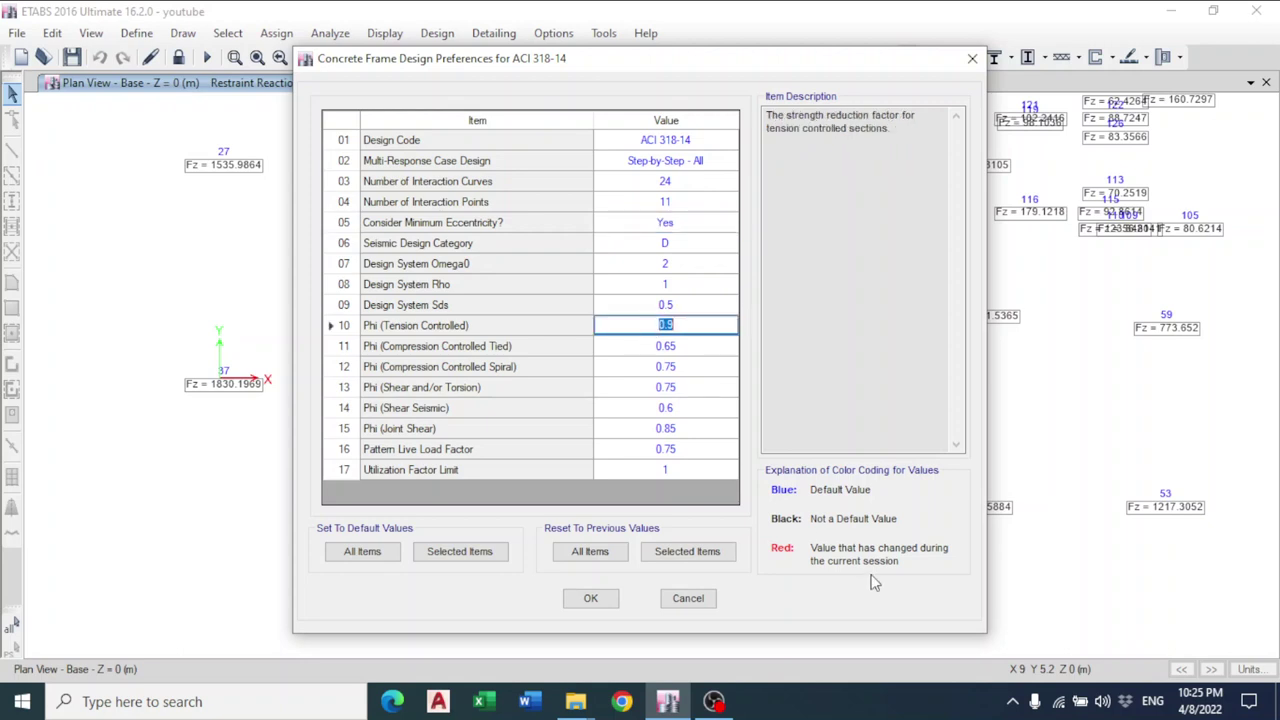
left_click(972, 58)
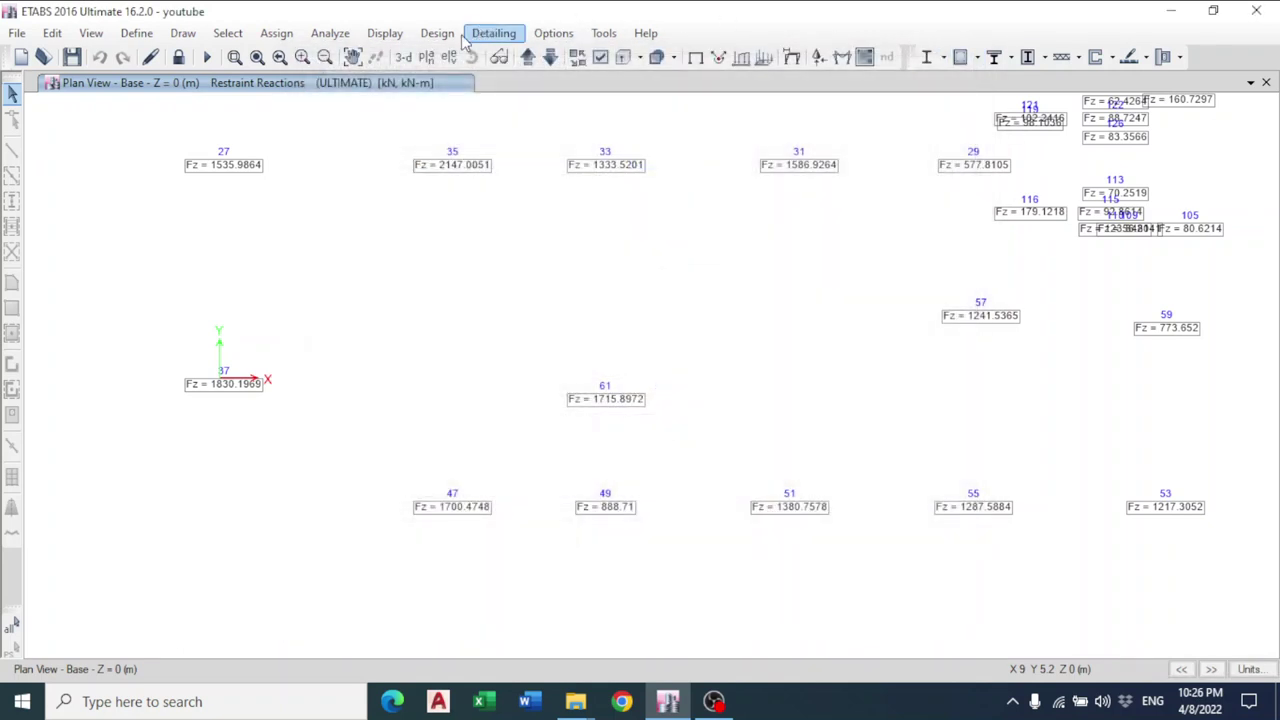
Review the concrete frame design load combinations and keep only ULTIMATE as the design combination, leaving WORKING out.
left_click(437, 33)
mouse_move(472, 80)
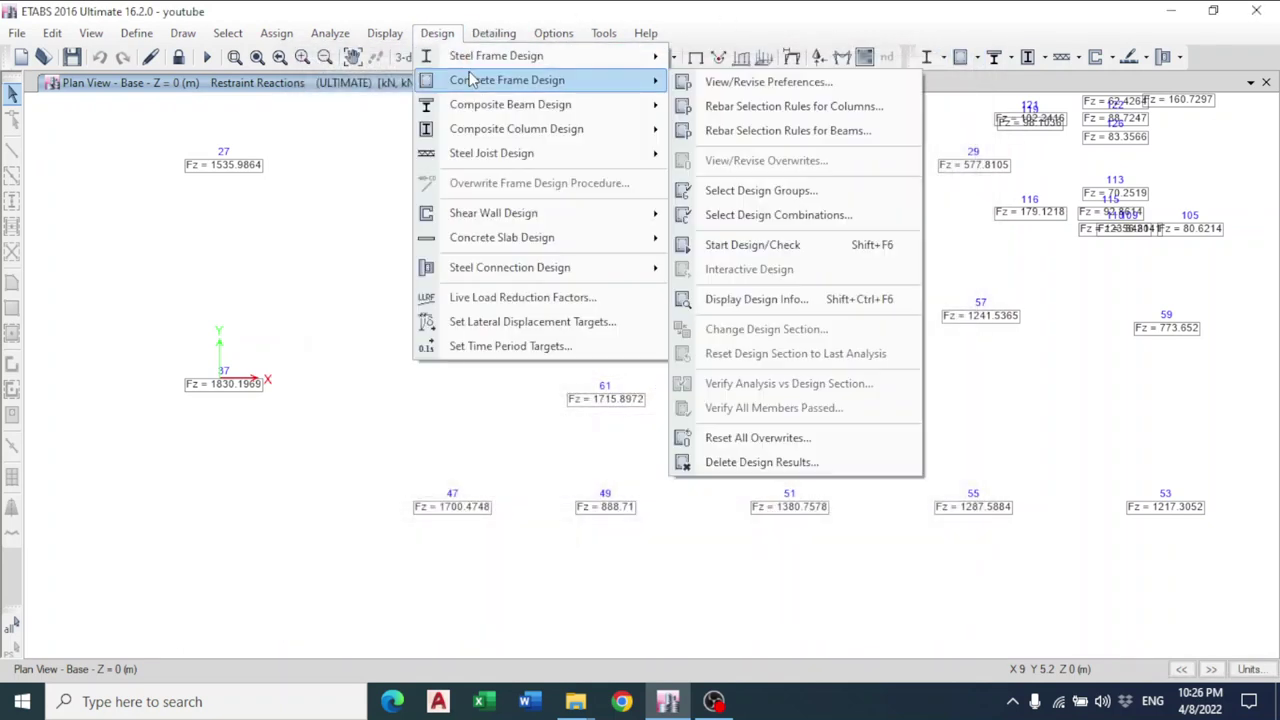
left_click(781, 216)
left_click(714, 293)
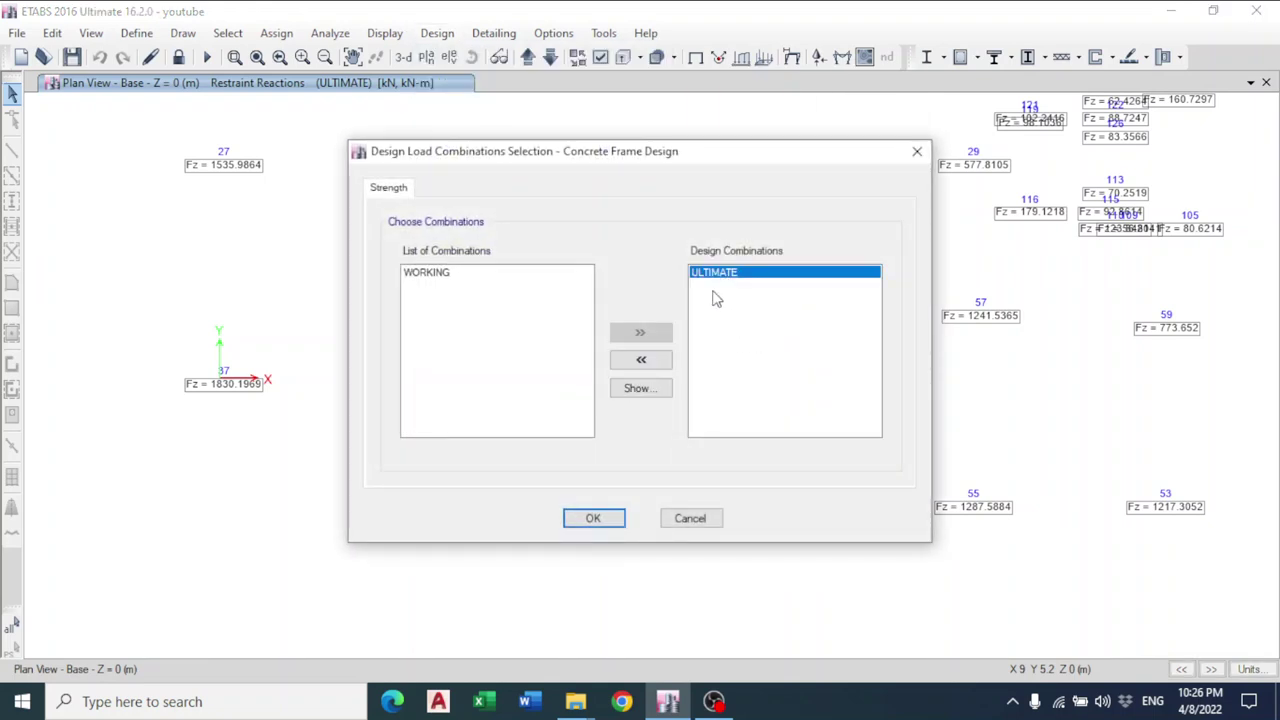
left_click(465, 274)
left_click(641, 335)
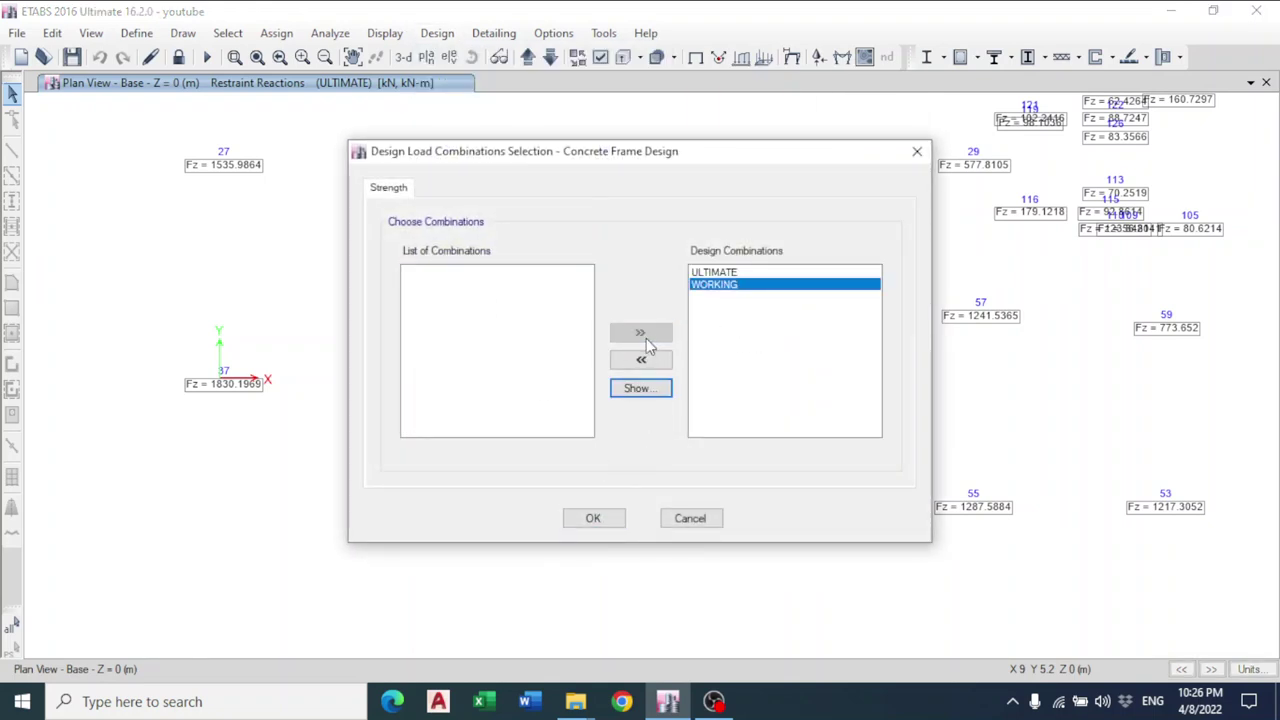
left_click(641, 359)
left_click(593, 518)
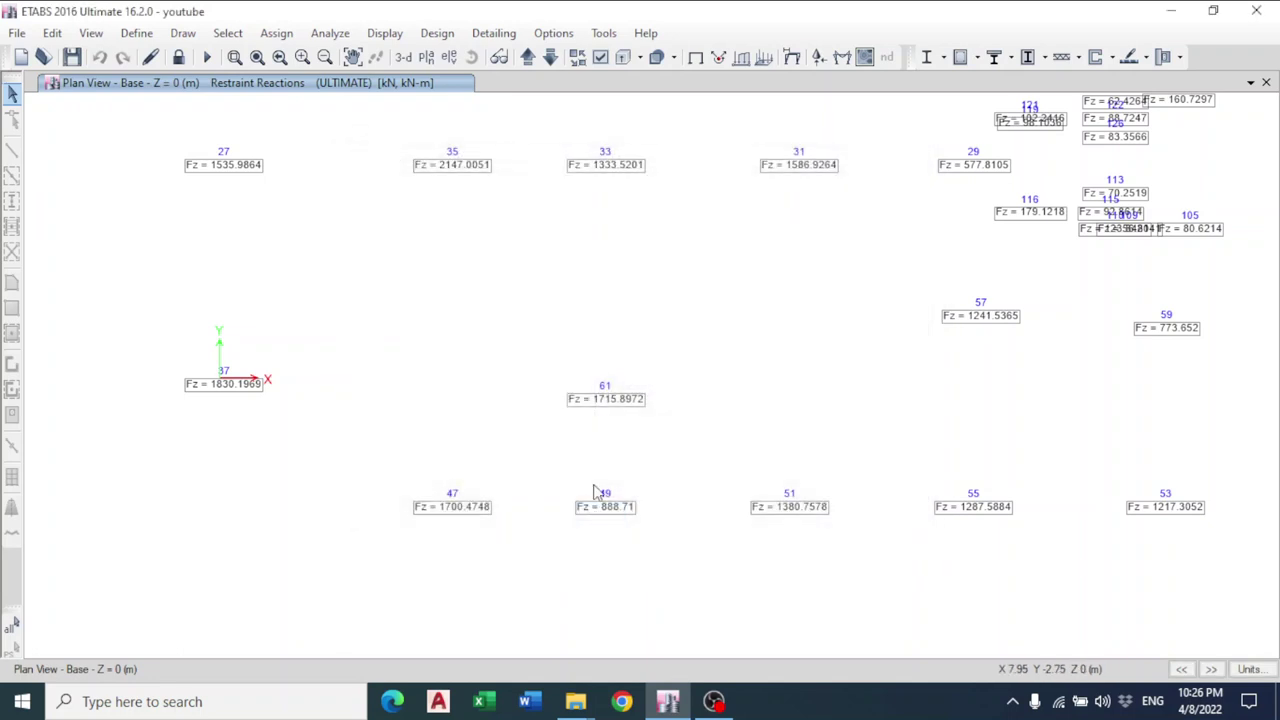
Run the concrete frame design check on the model.
left_click(384, 33)
left_click(384, 33)
left_click(437, 33)
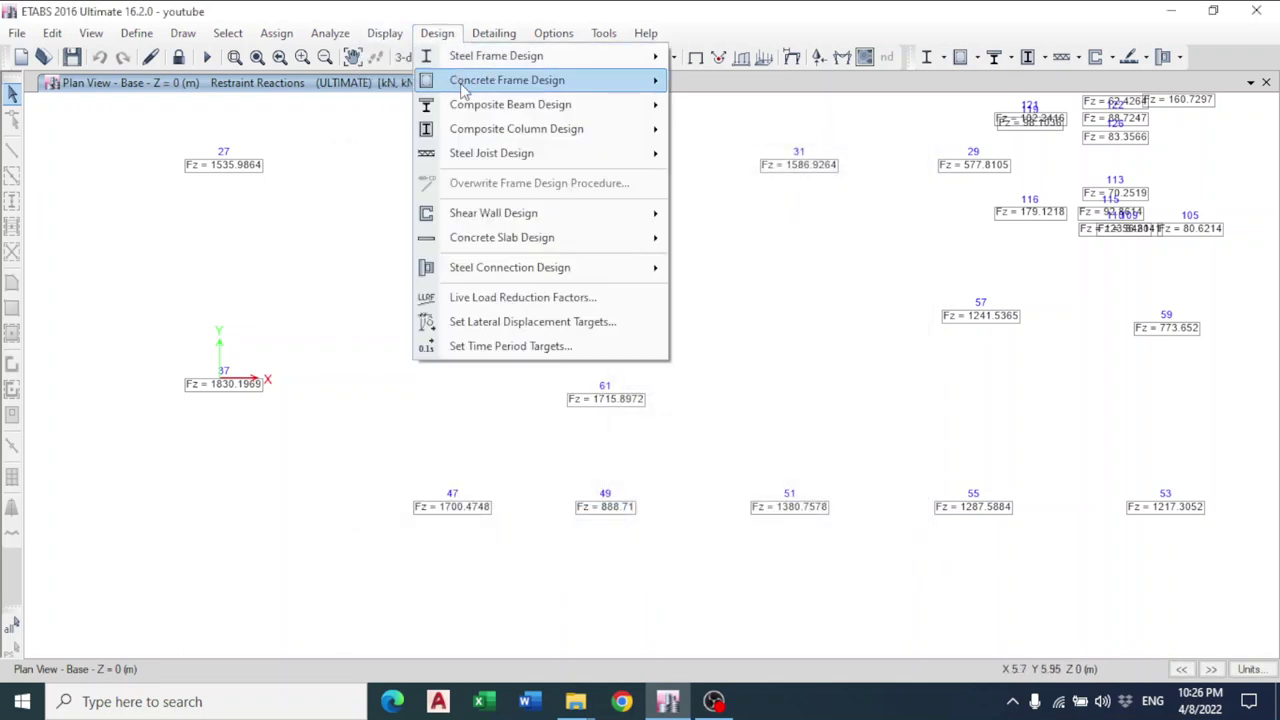
mouse_move(619, 113)
mouse_move(560, 80)
left_click(760, 245)
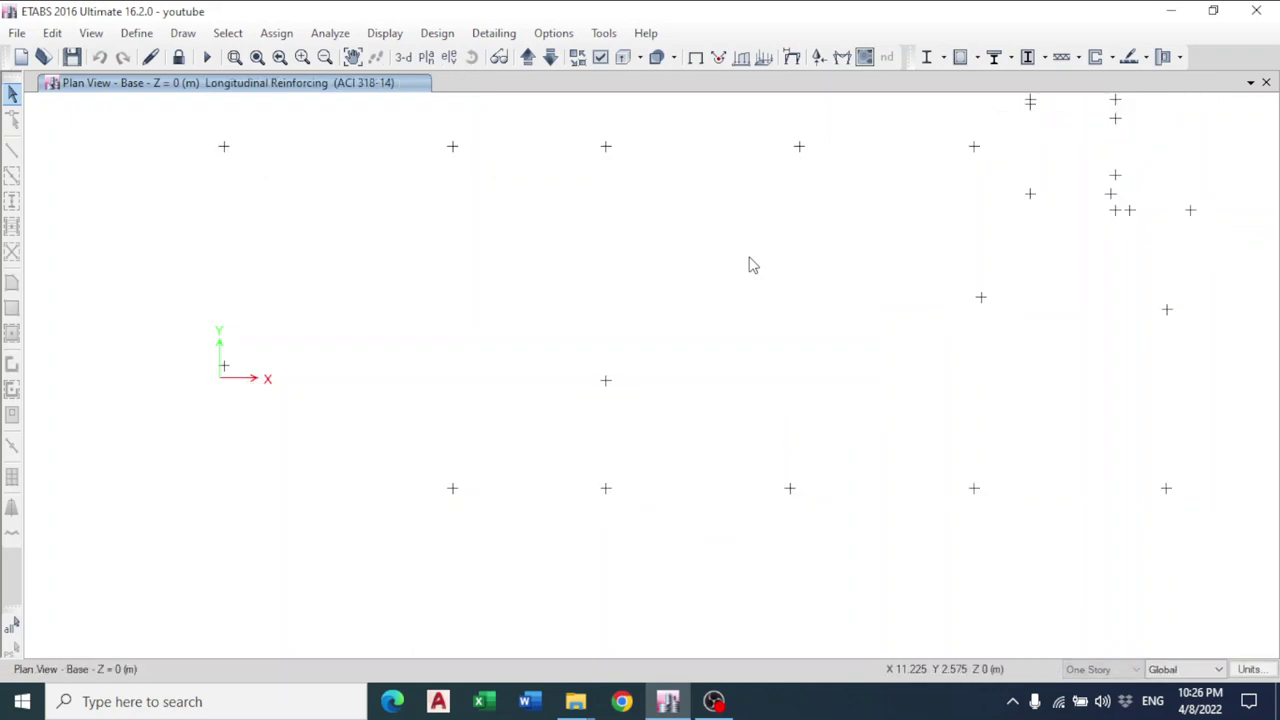
Display the longitudinal reinforcing in the default 3D view and inspect the lowest-story columns near the origin corner.
left_click(413, 58)
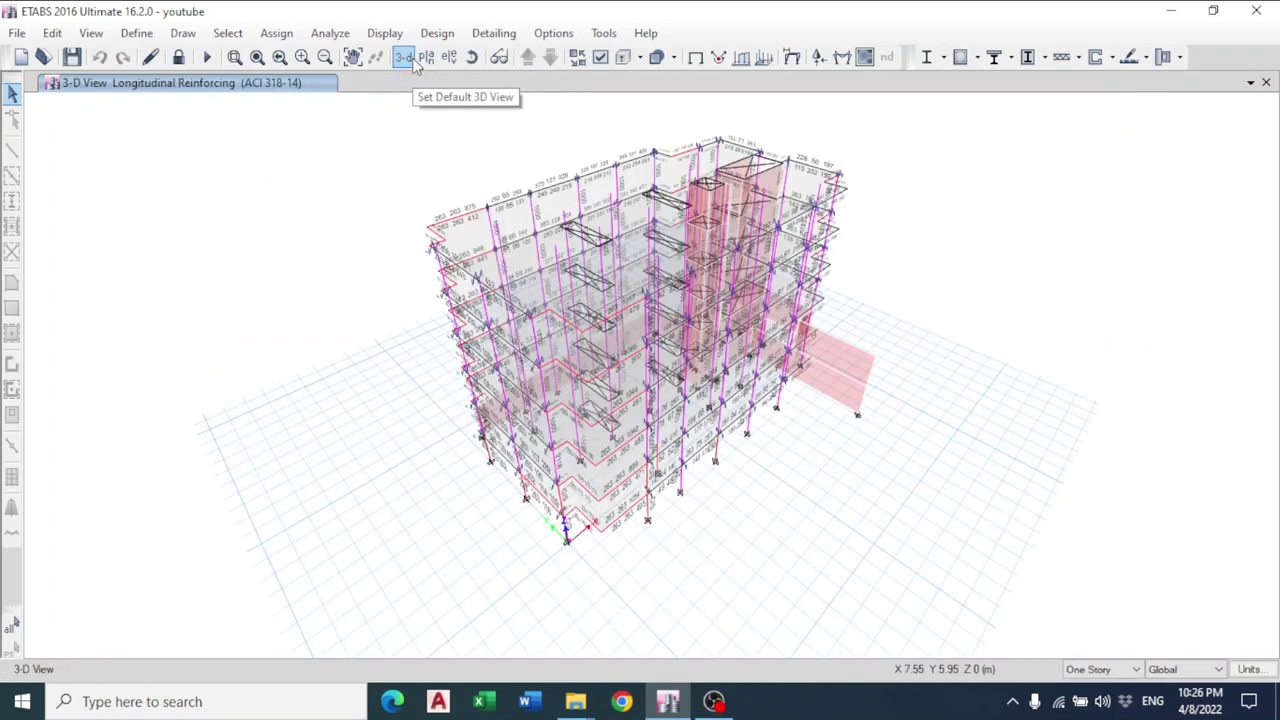
scroll(690, 560, "up", 5)
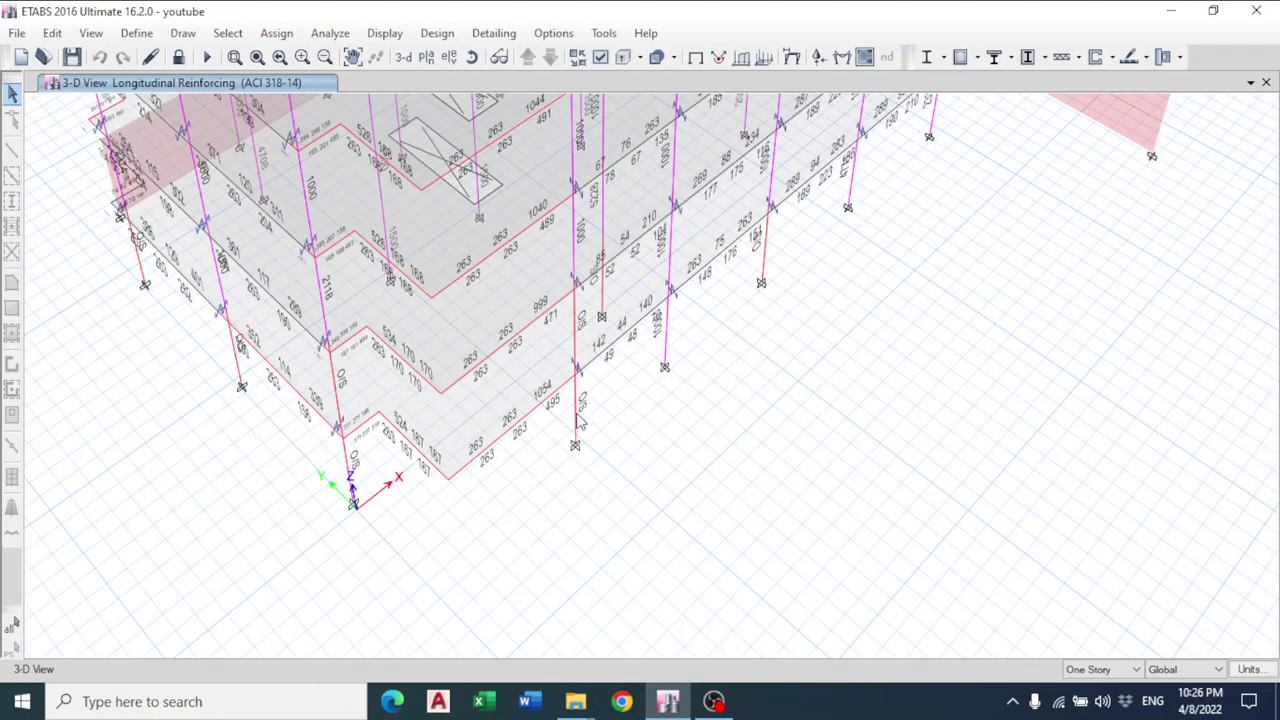
left_click(579, 419)
left_click(762, 270)
Show the longitudinal reinforcing results on the plan of the 2nd basment story.
left_click(426, 57)
left_click(566, 349)
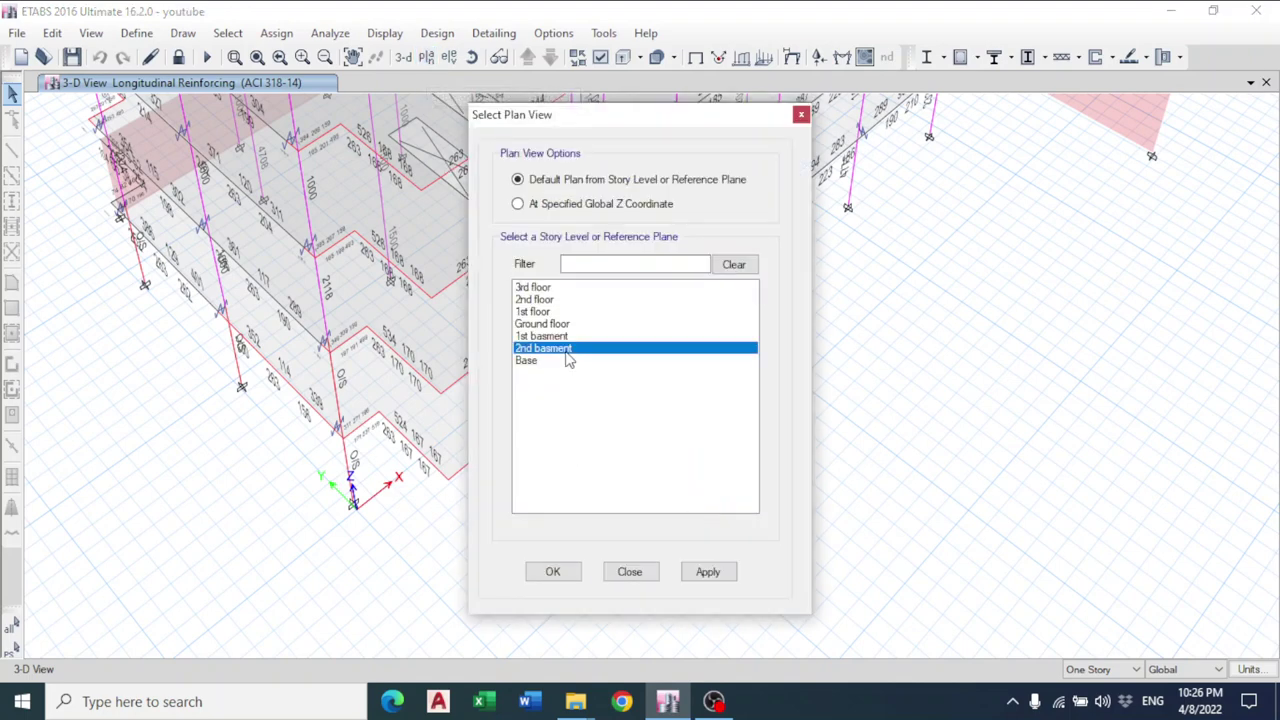
left_click(553, 575)
scroll(547, 590, "up", 2)
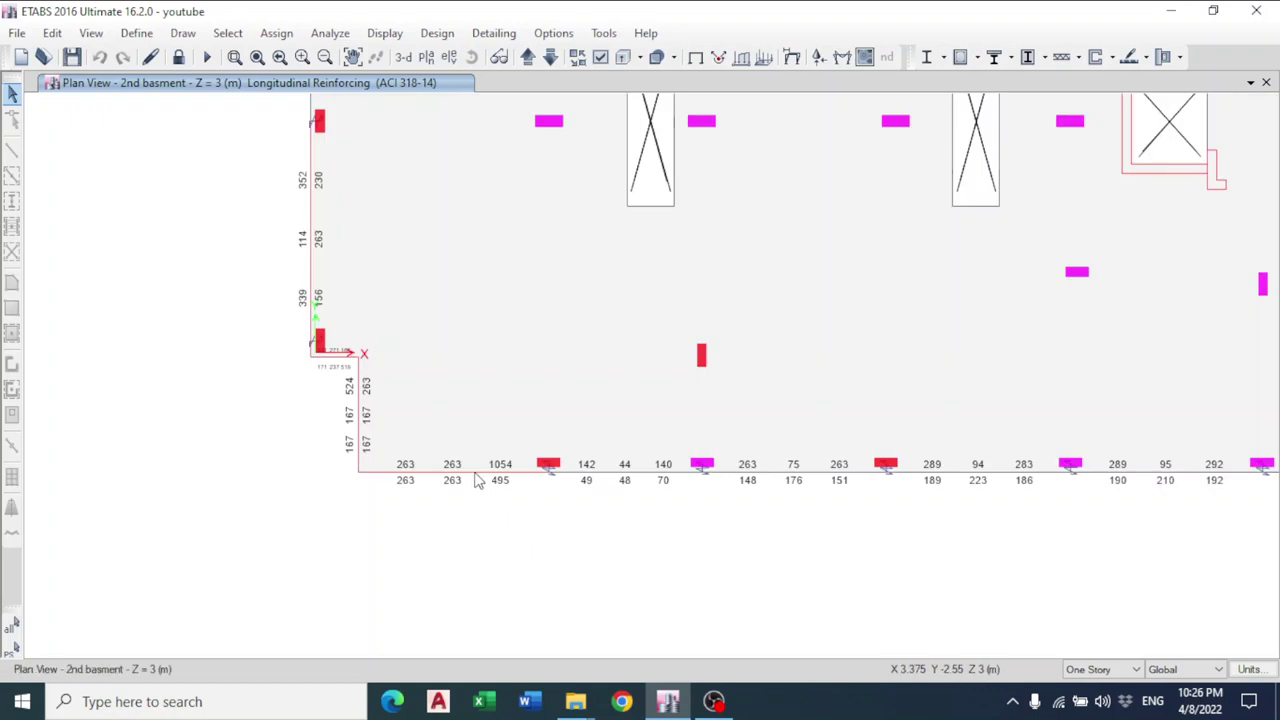
Examine the required steel areas along the edge beam between the outer slab corner and the first column.
left_click(477, 474)
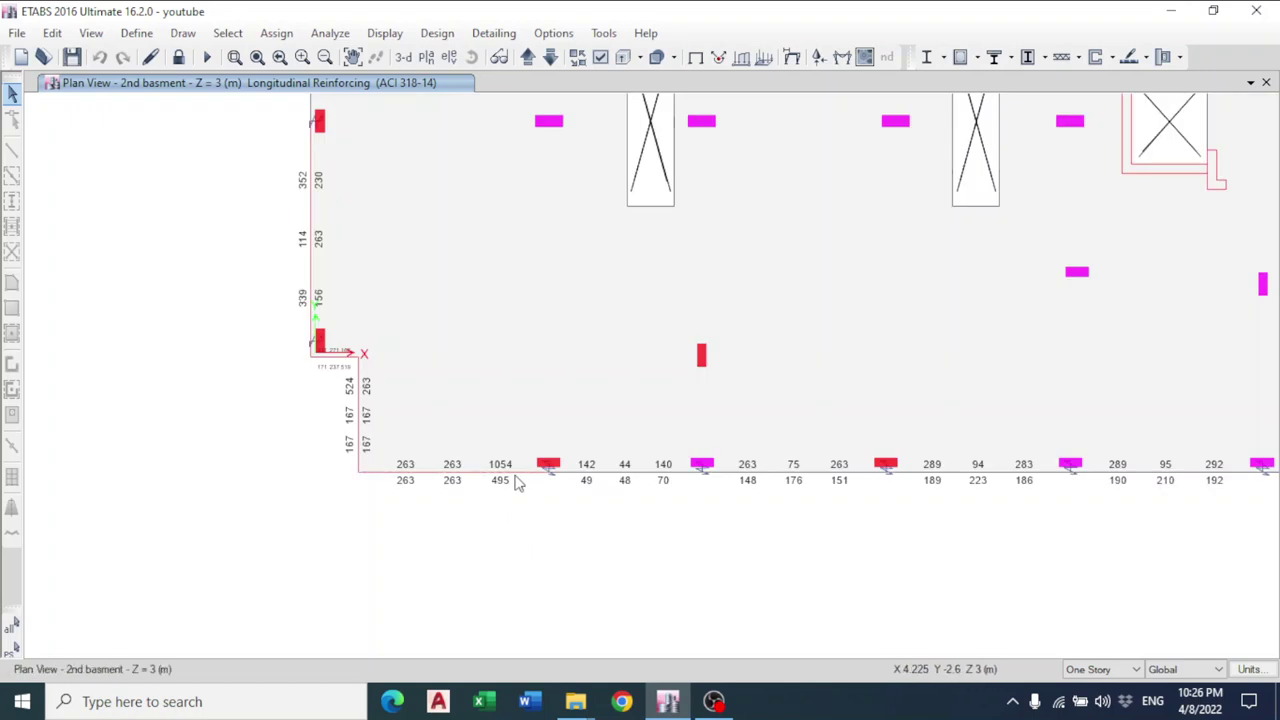
scroll(515, 483, "up", 2)
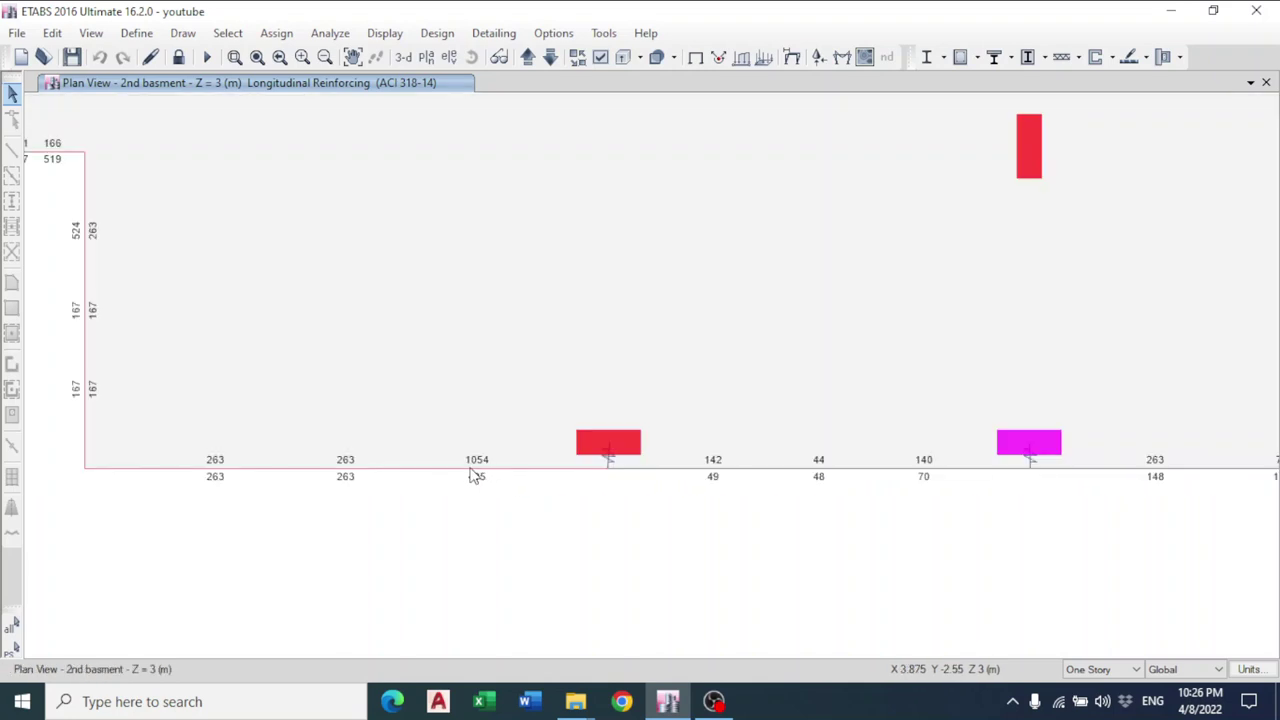
scroll(500, 491, "down", 2)
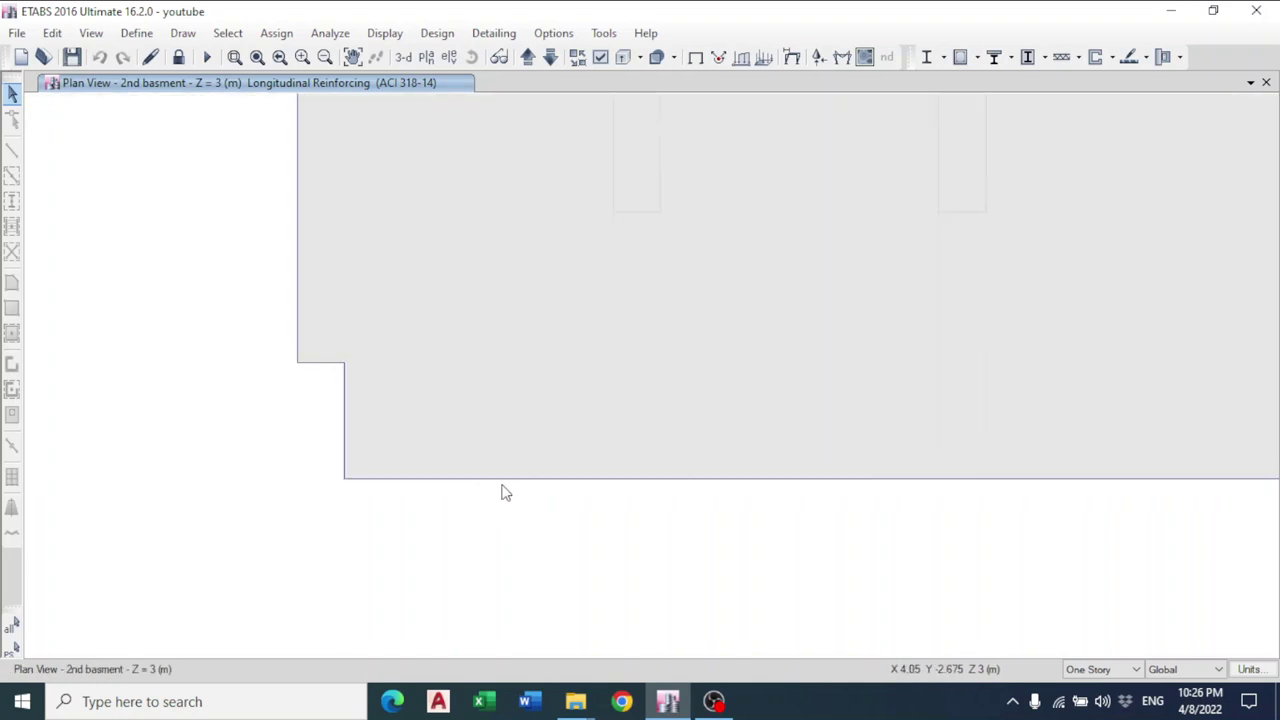
middle_click_drag(654, 509, 561, 483)
scroll(380, 460, "up", 2)
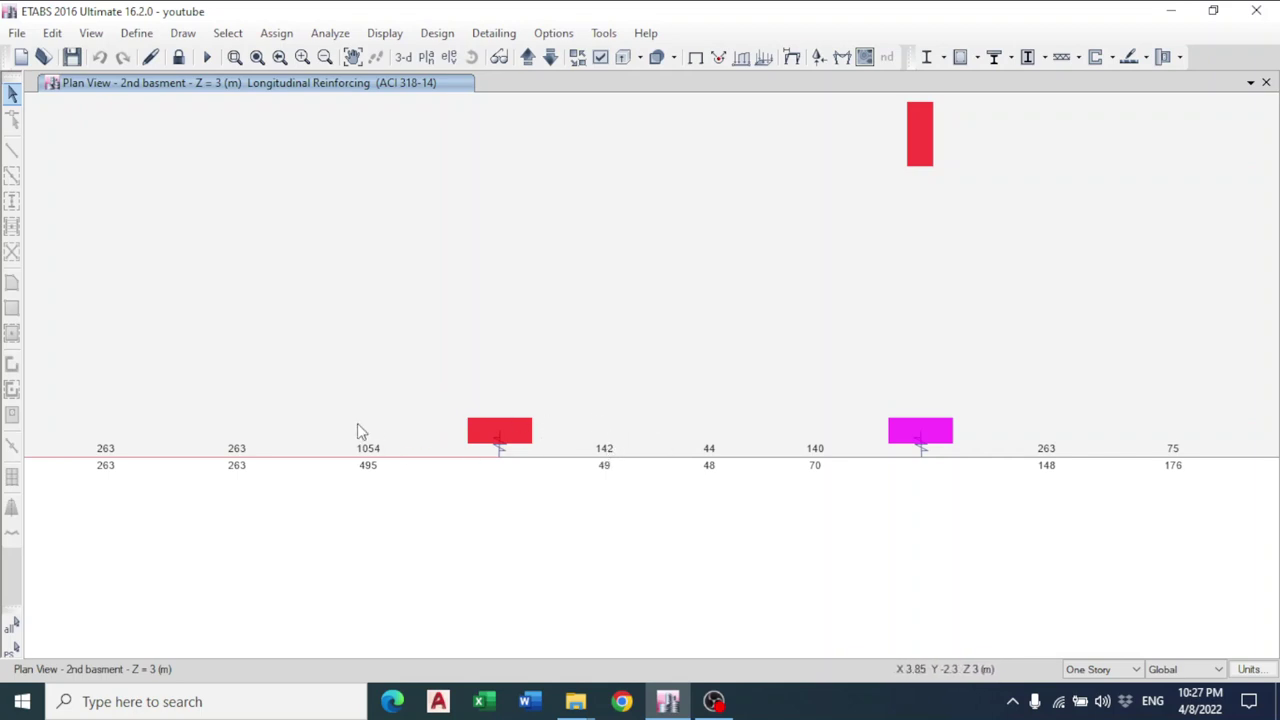
middle_click_drag(417, 491, 634, 423)
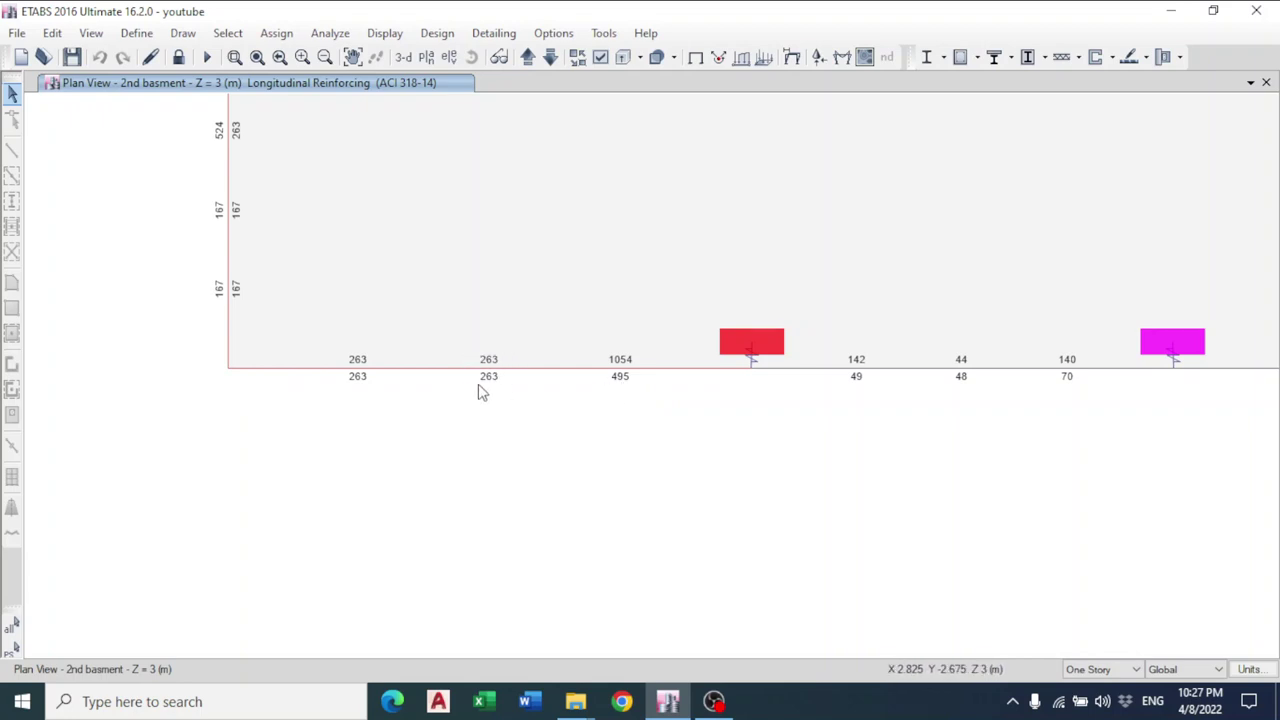
middle_click_drag(374, 240, 374, 294)
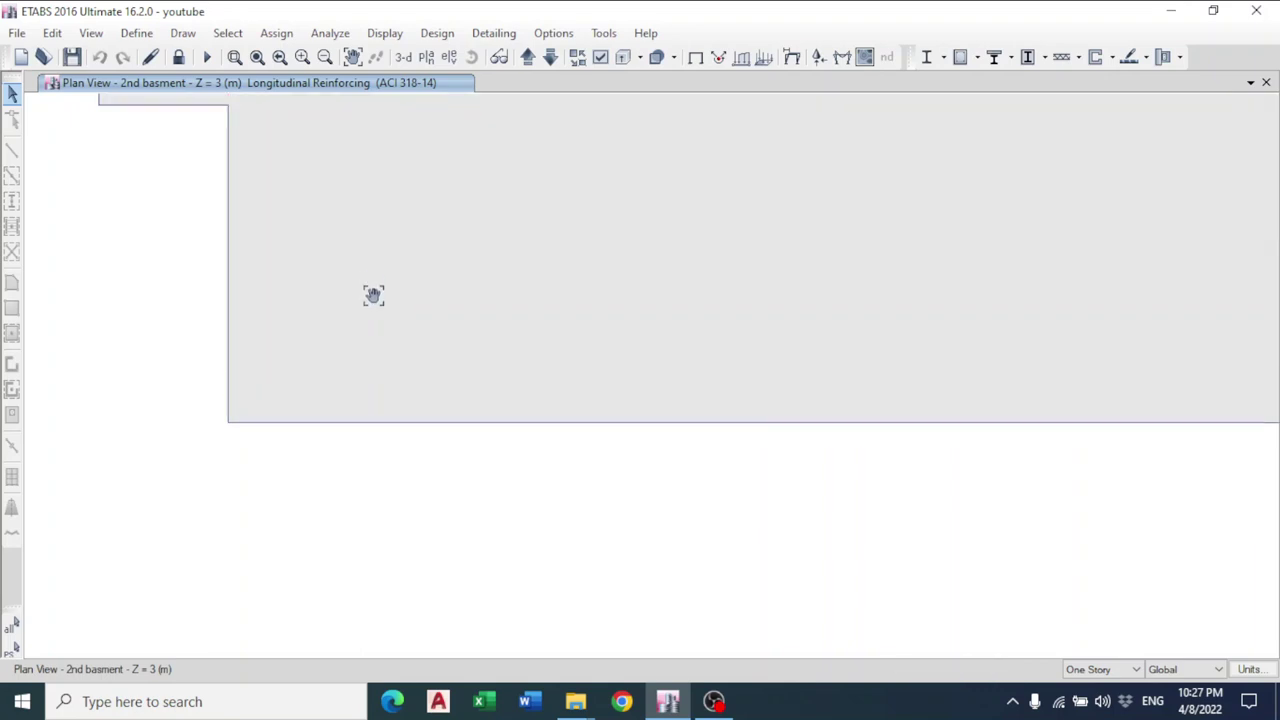
Open the concrete design information of edge beam B6 and check its shear steel along the stations.
left_click(414, 423)
right_click(414, 423)
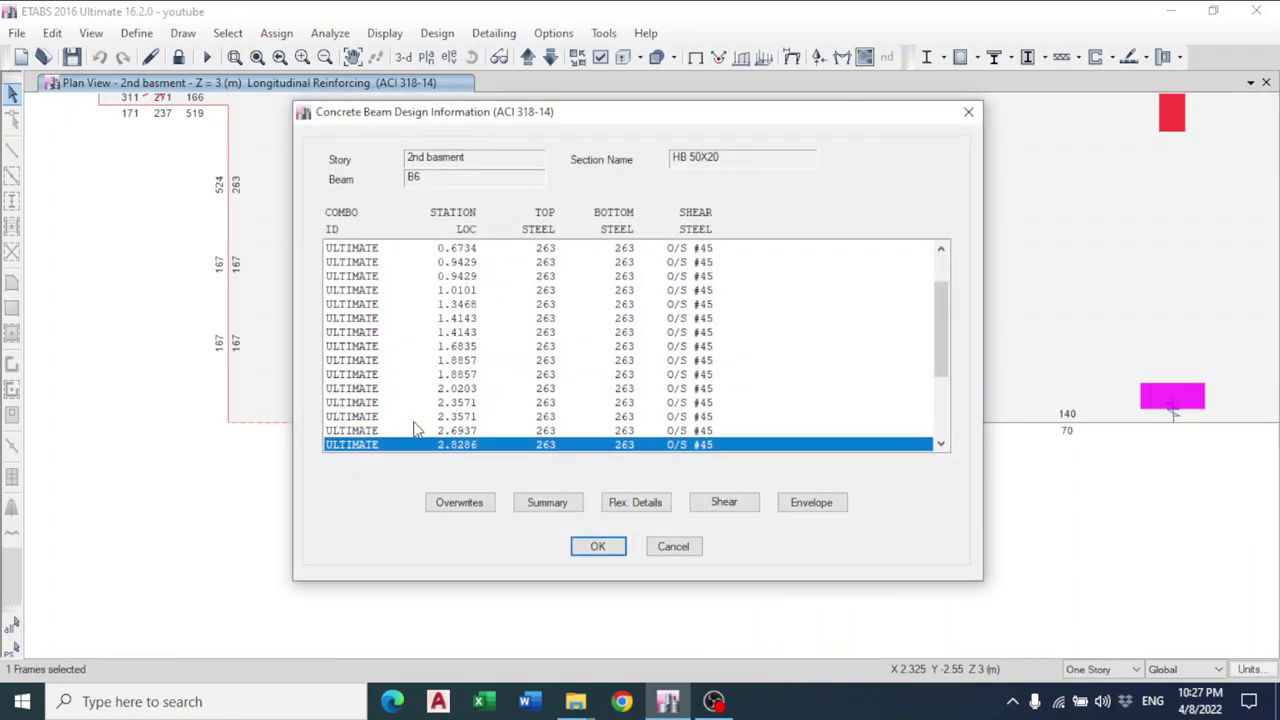
scroll(688, 372, "up", 2)
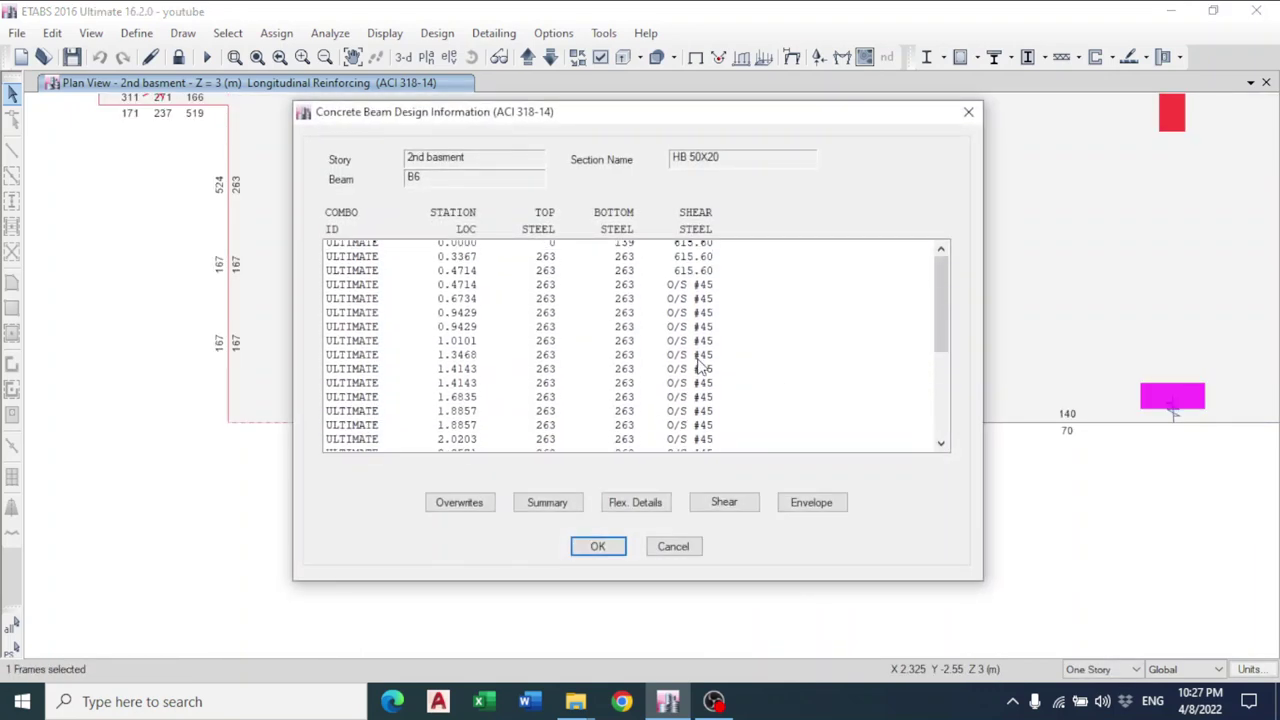
left_click(692, 262)
left_click(694, 276)
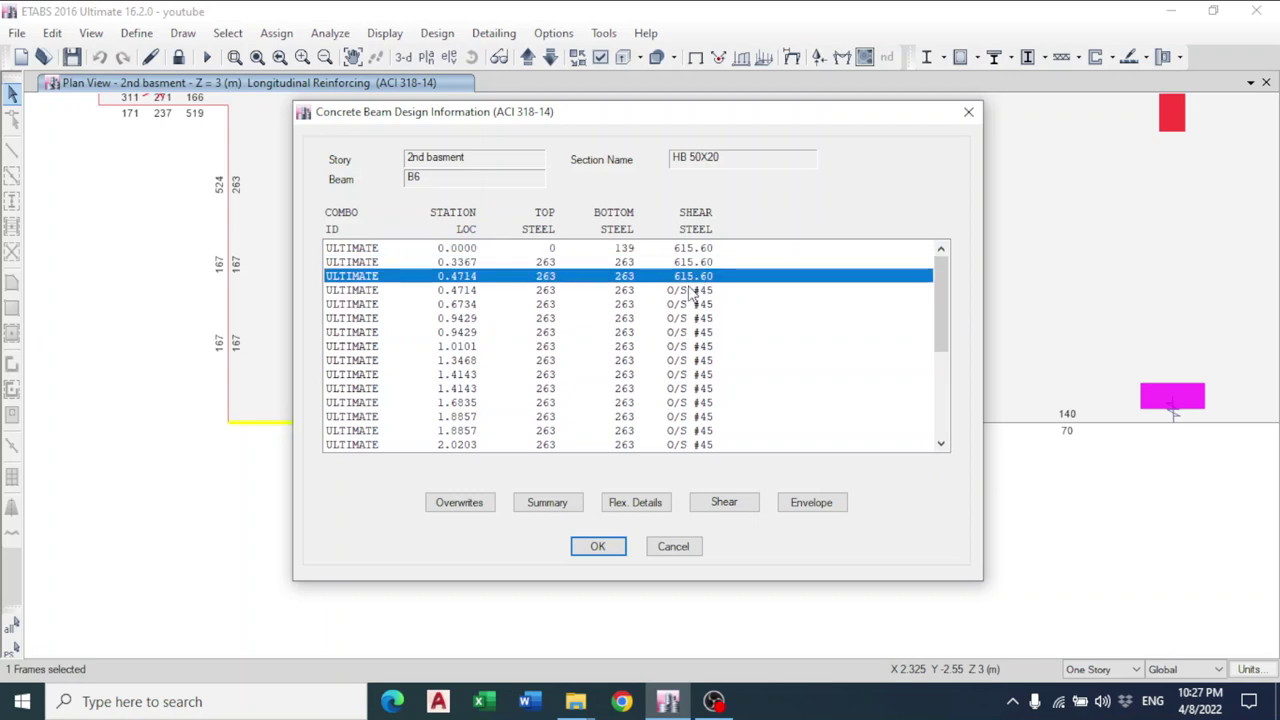
left_click(689, 304)
left_click_drag(689, 308, 689, 379)
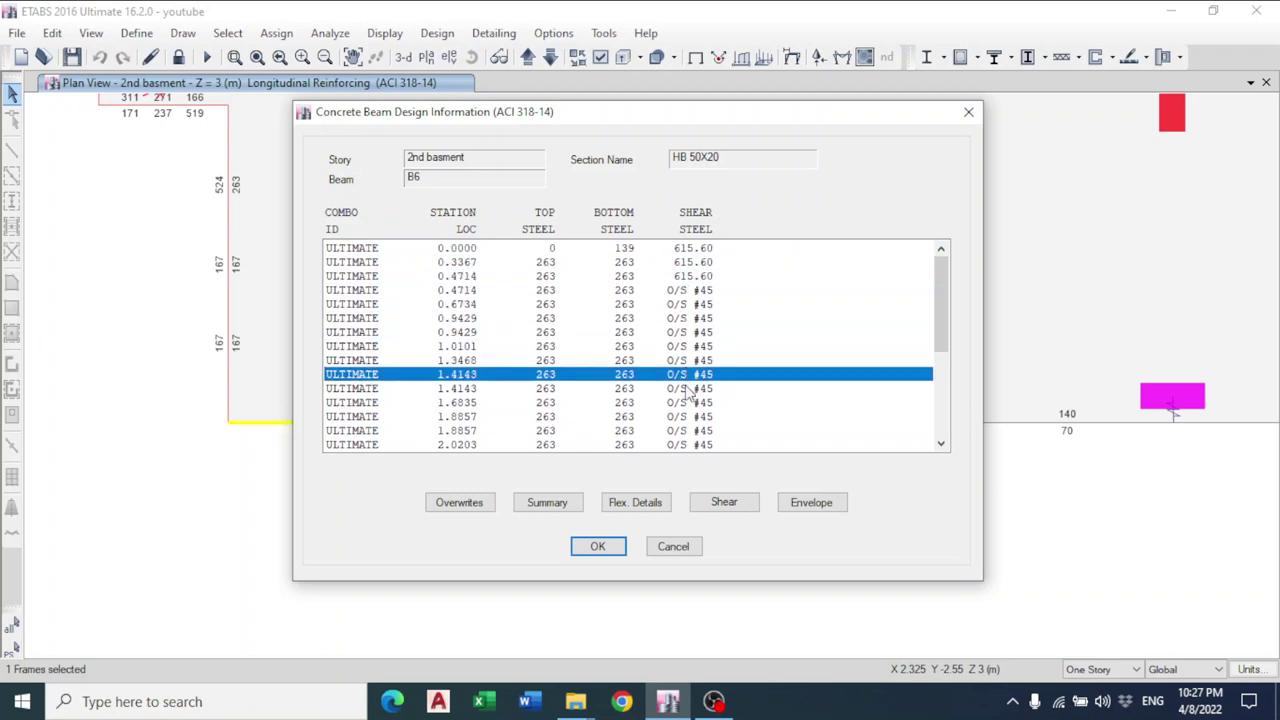
scroll(688, 393, "down", 4)
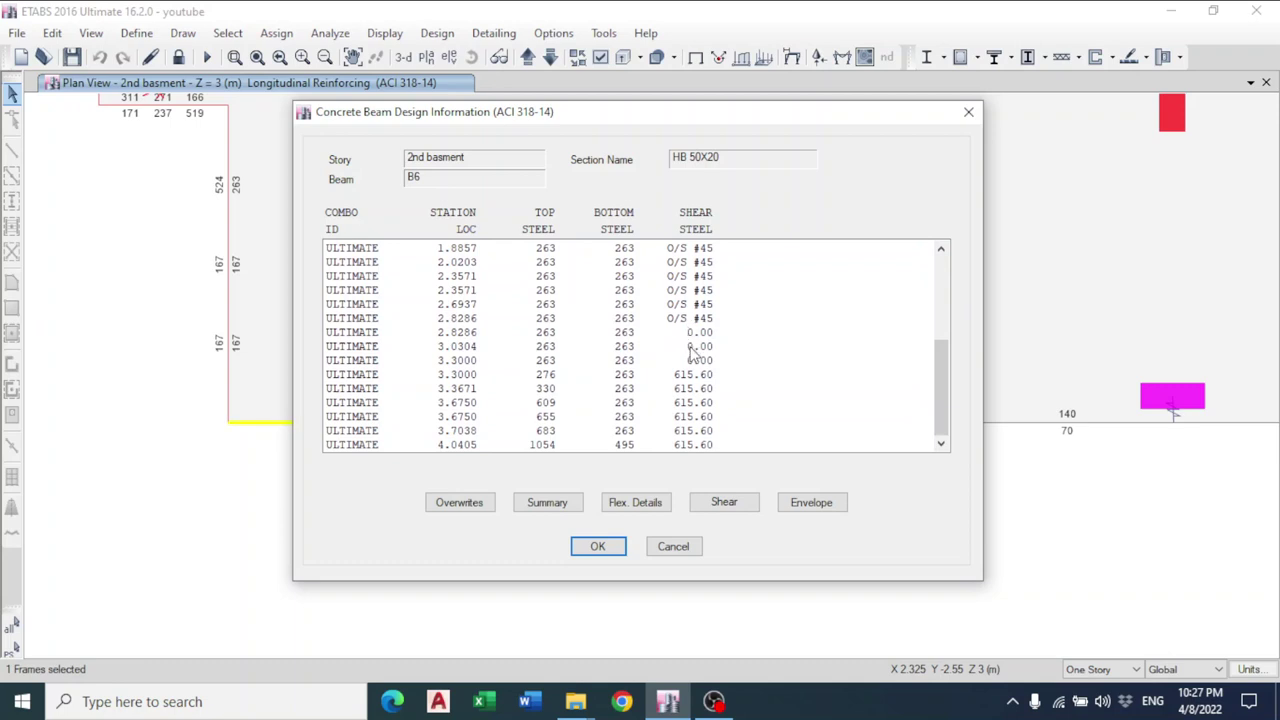
Compare the station locations with the top and bottom steel of beam B6, and close its design information.
scroll(690, 352, "up", 2)
left_click(492, 274)
scroll(492, 343, "up", 1)
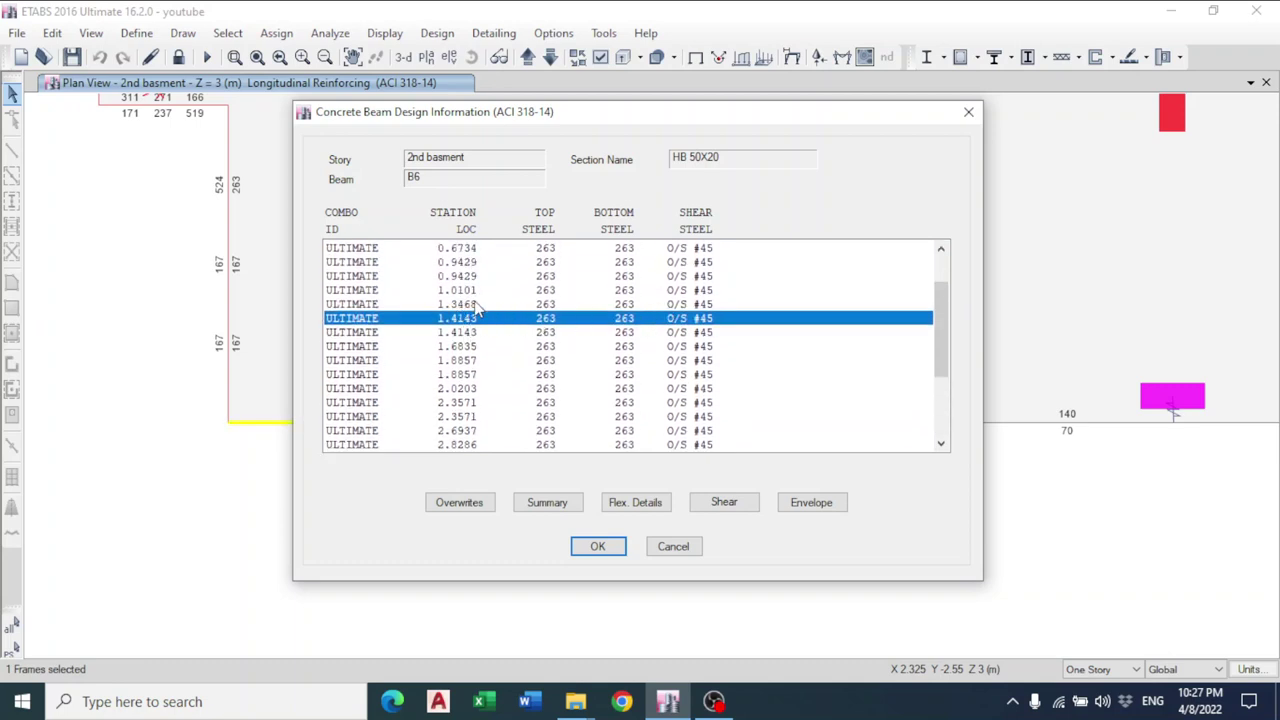
left_click(476, 336)
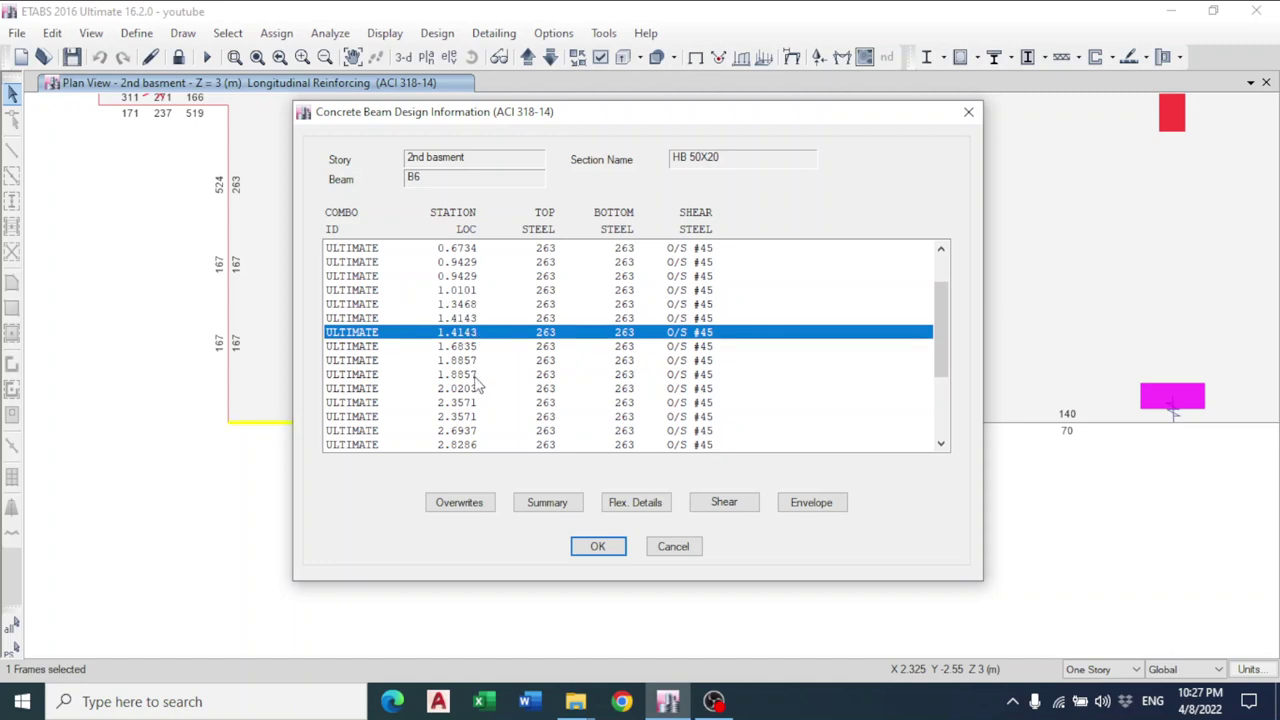
scroll(478, 386, "down", 3)
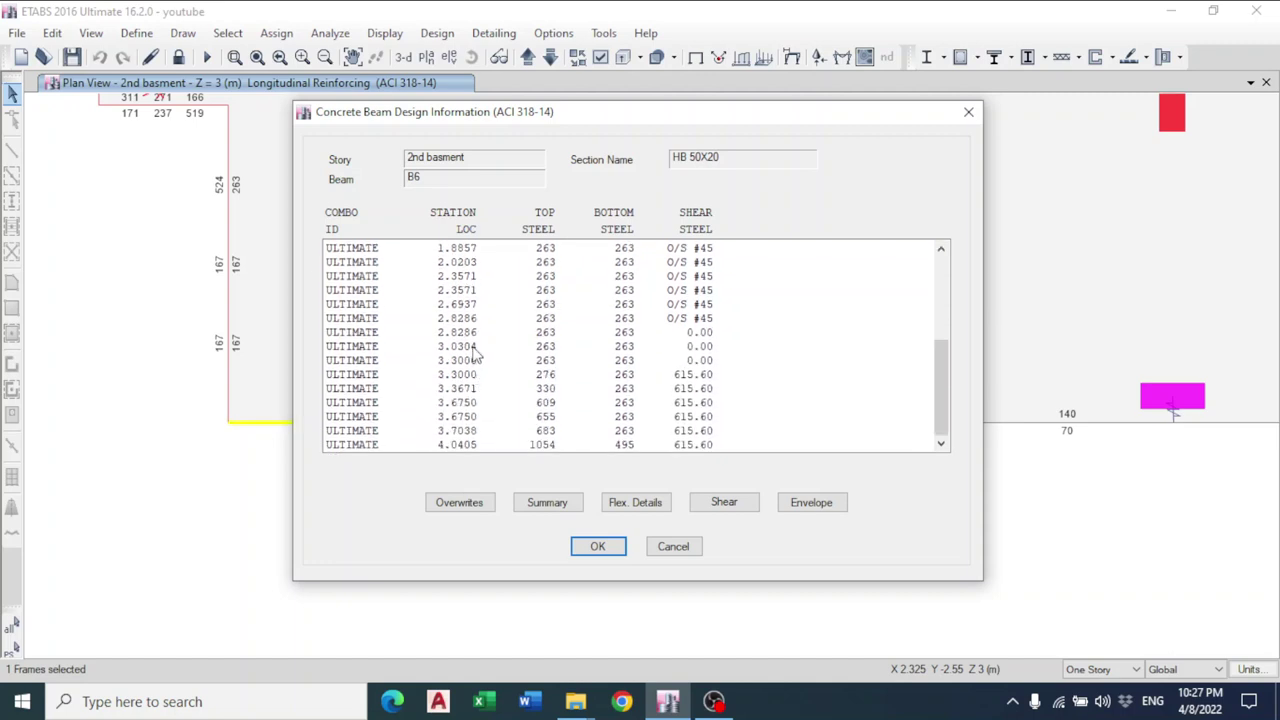
left_click(476, 362)
left_click(477, 390)
left_click(494, 405)
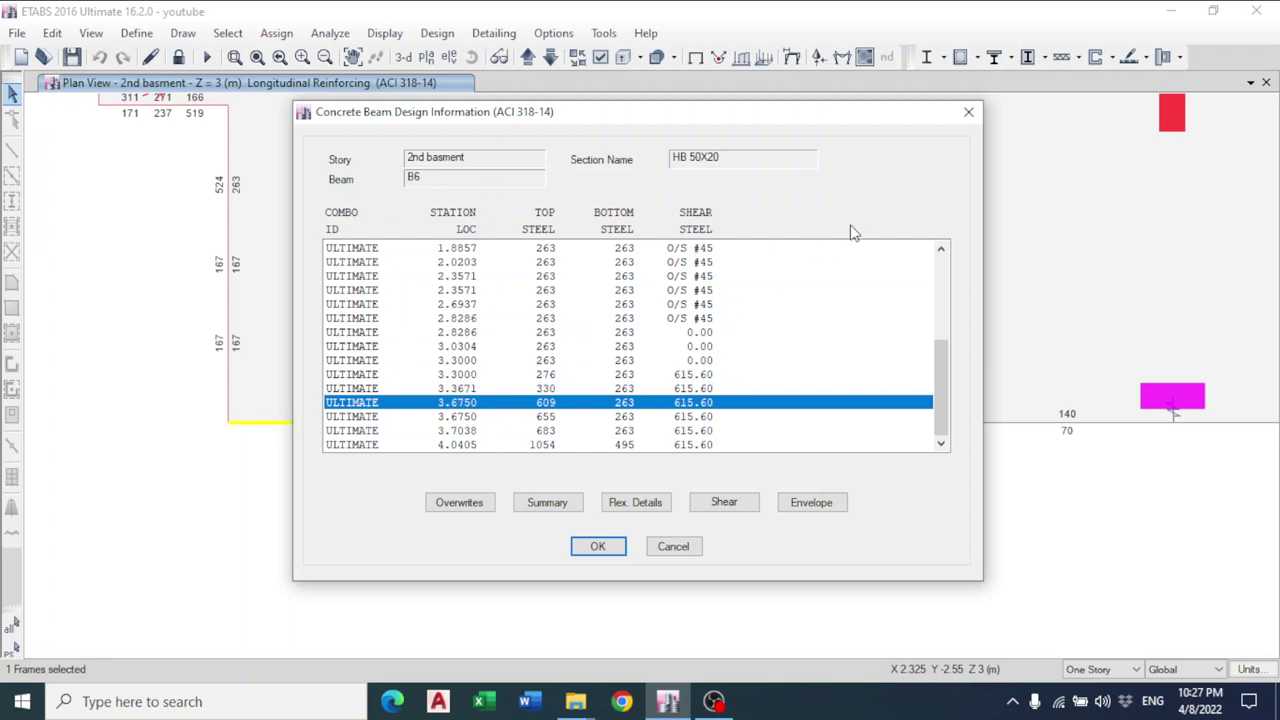
left_click(968, 112)
Open the concrete design information of column C24 at the end of beam B6 and check its longitudinal reinforcement stations.
scroll(806, 374, "down", 2)
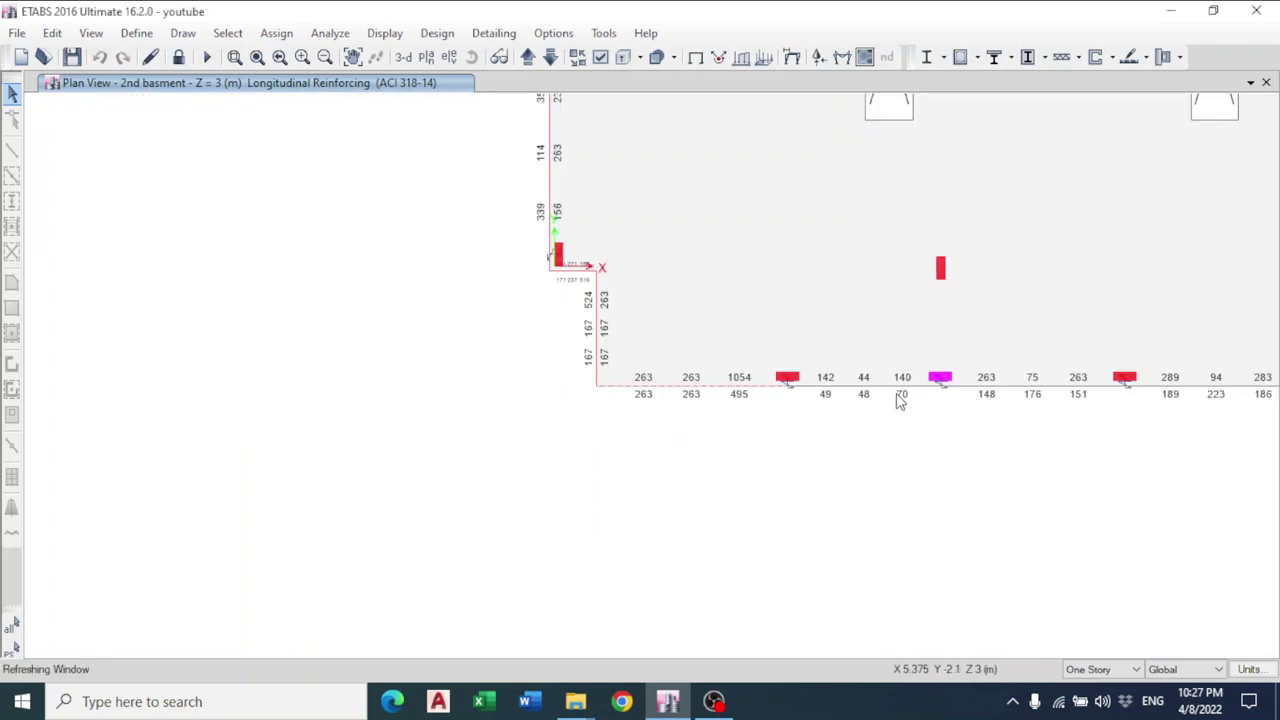
middle_click_drag(866, 402, 592, 482)
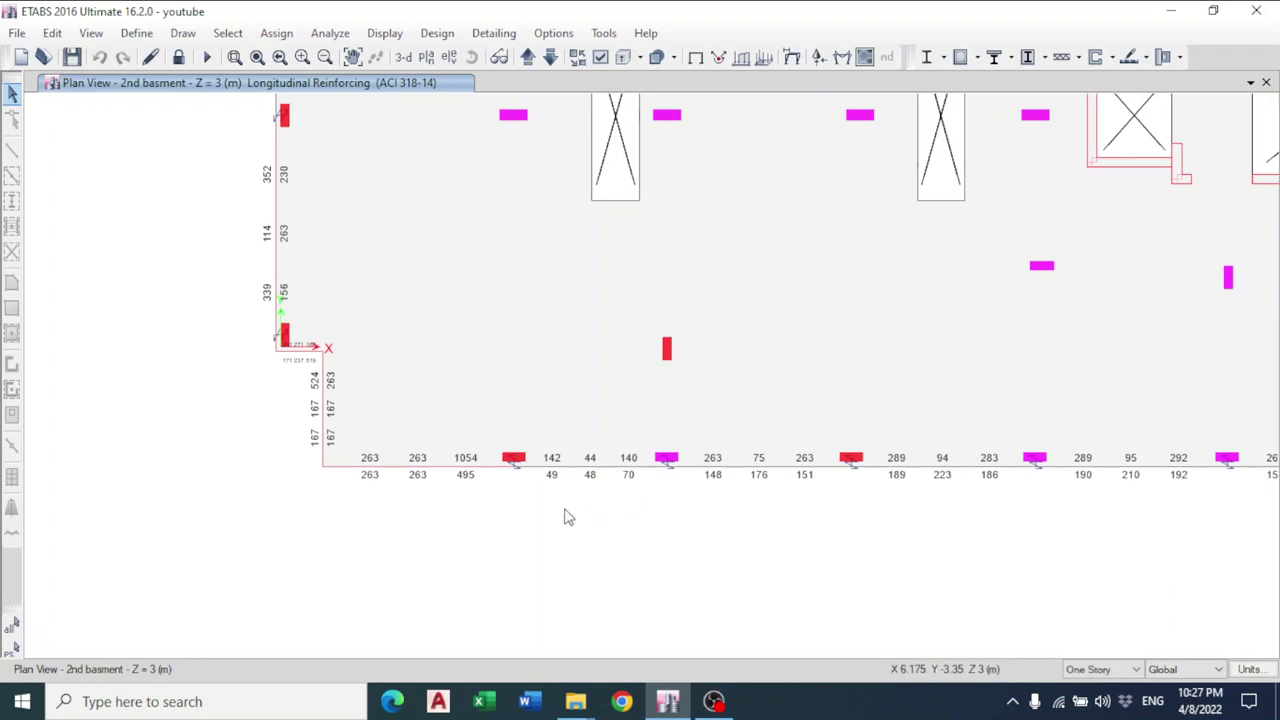
scroll(509, 462, "up", 1)
left_click(522, 458)
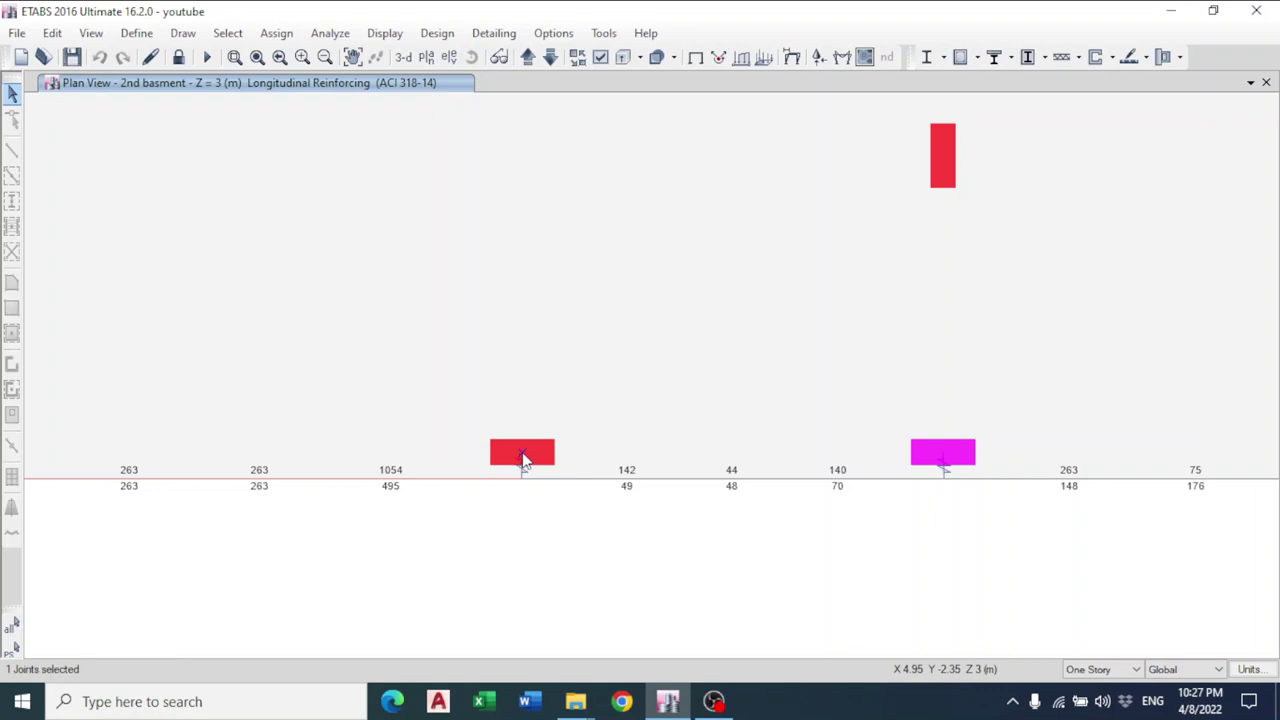
right_click(522, 458)
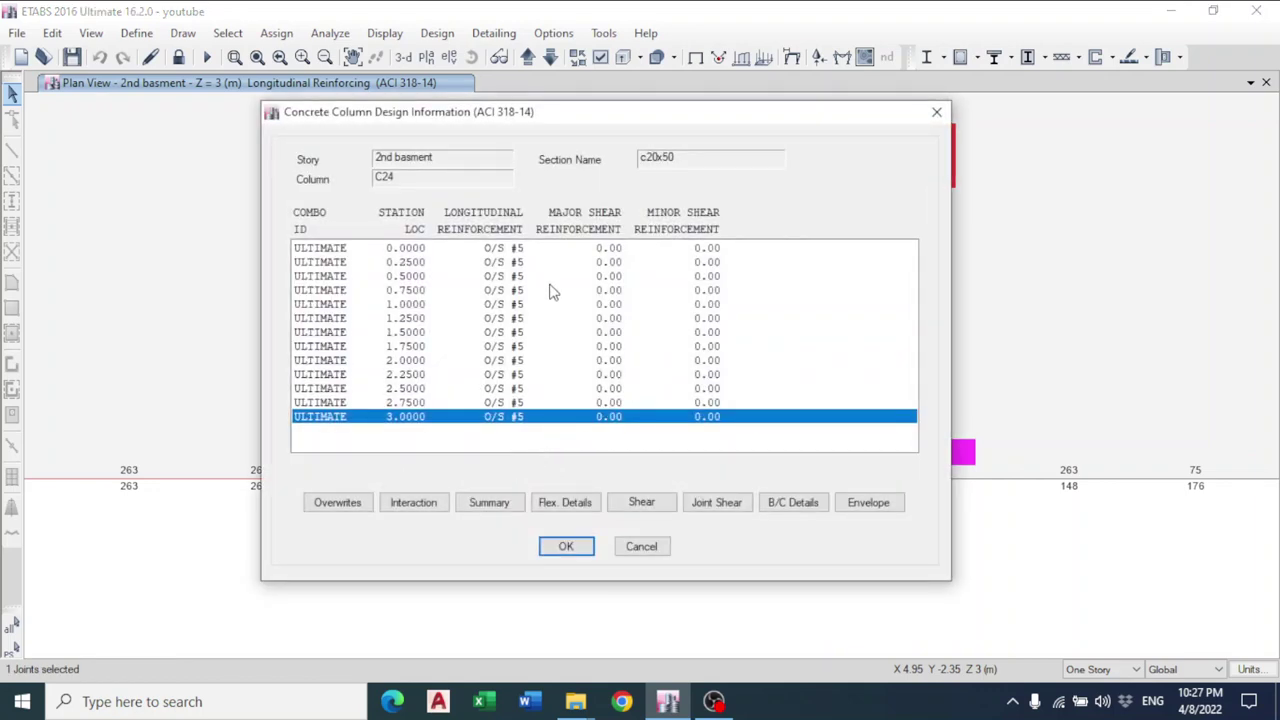
left_click_drag(497, 290, 557, 446)
Open the design summary of column C24 and review its section, material, axial force, biaxial moment and shear design tables.
left_click(507, 507)
left_click(518, 496)
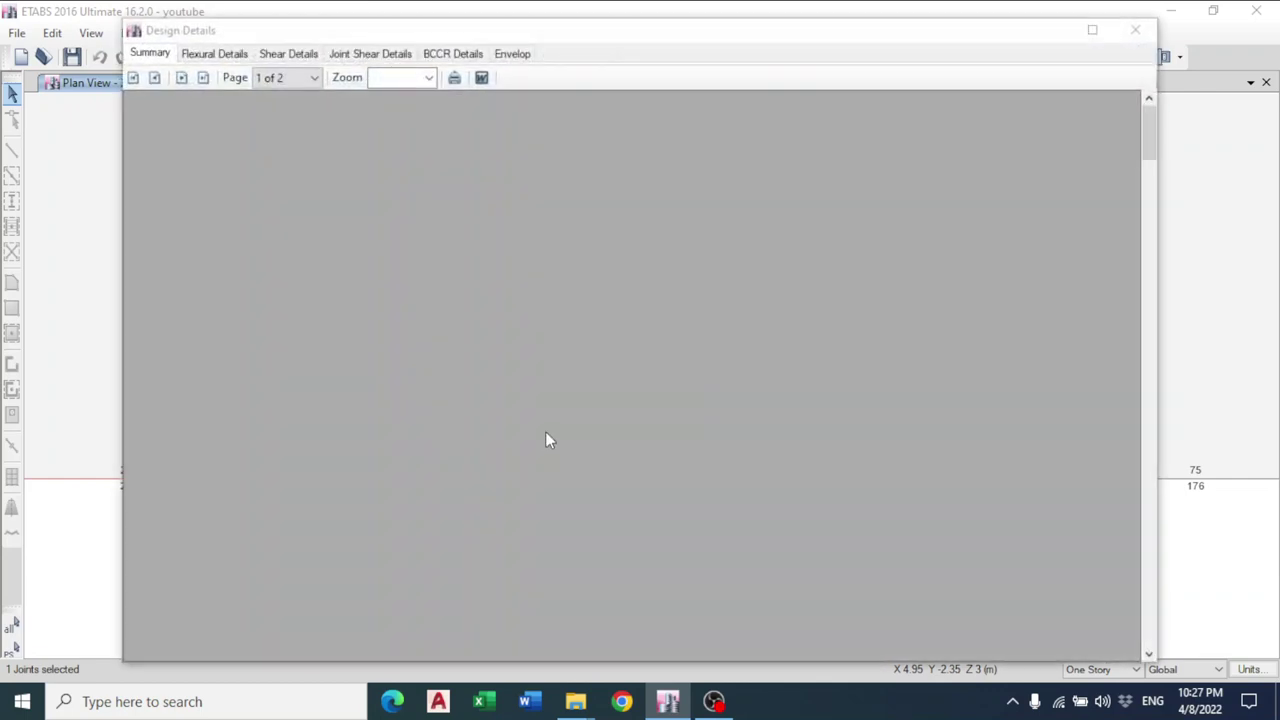
scroll(553, 535, "down", 1)
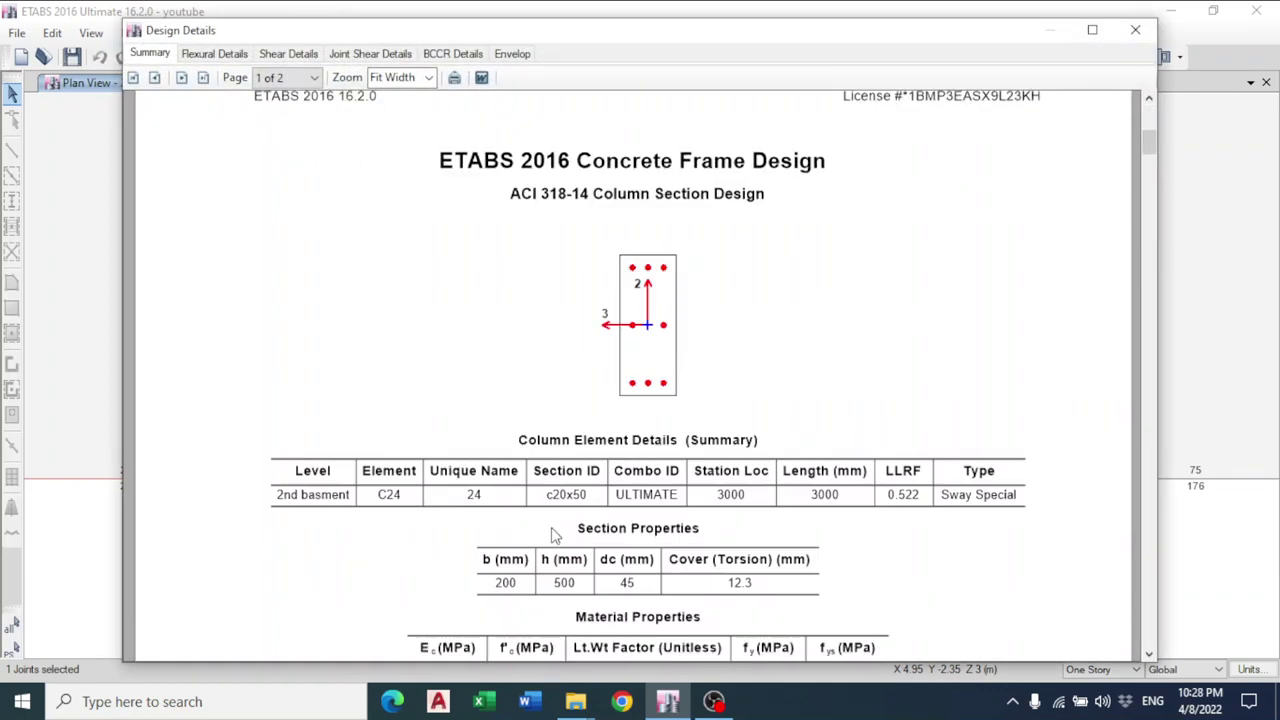
scroll(586, 500, "down", 1)
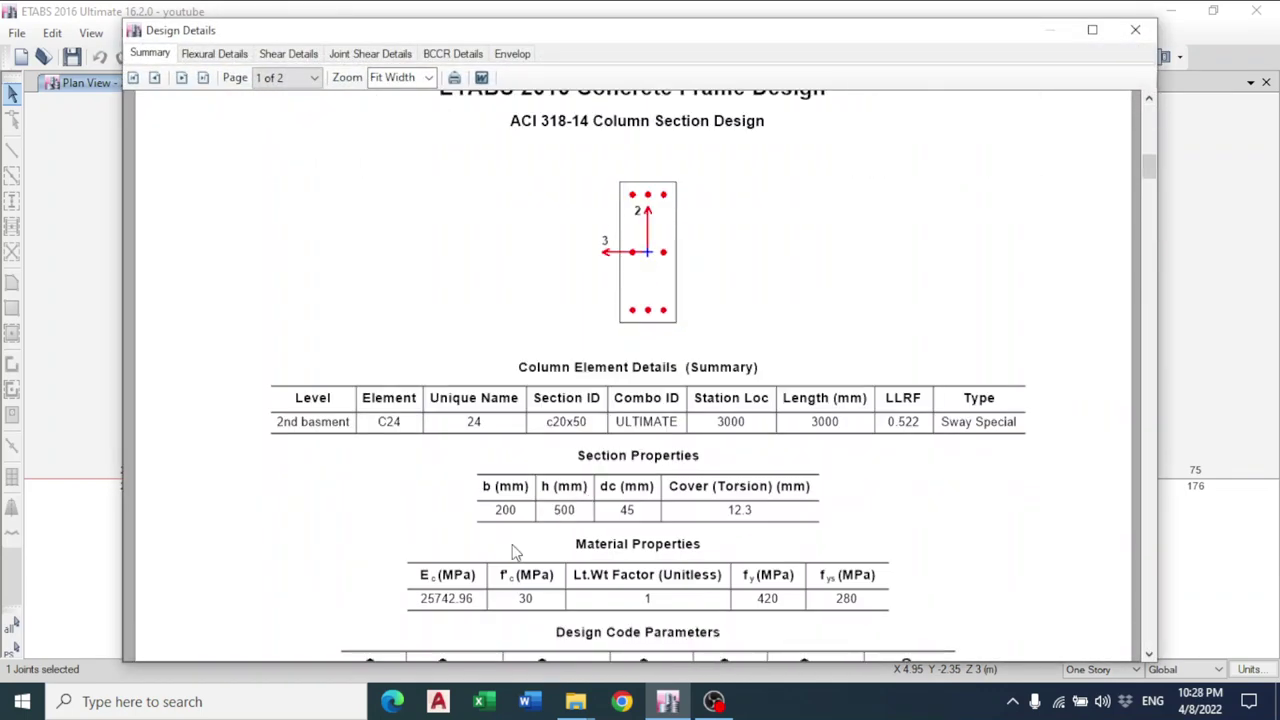
scroll(860, 416, "down", 2)
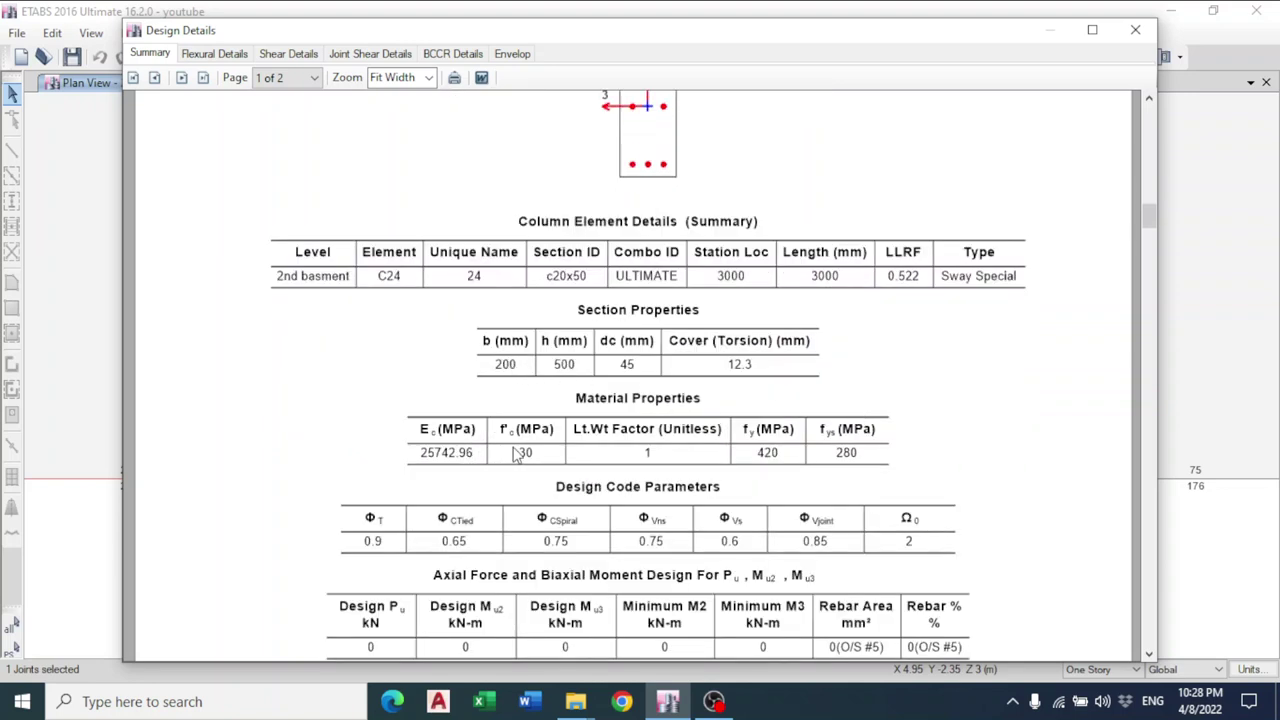
scroll(810, 452, "down", 2)
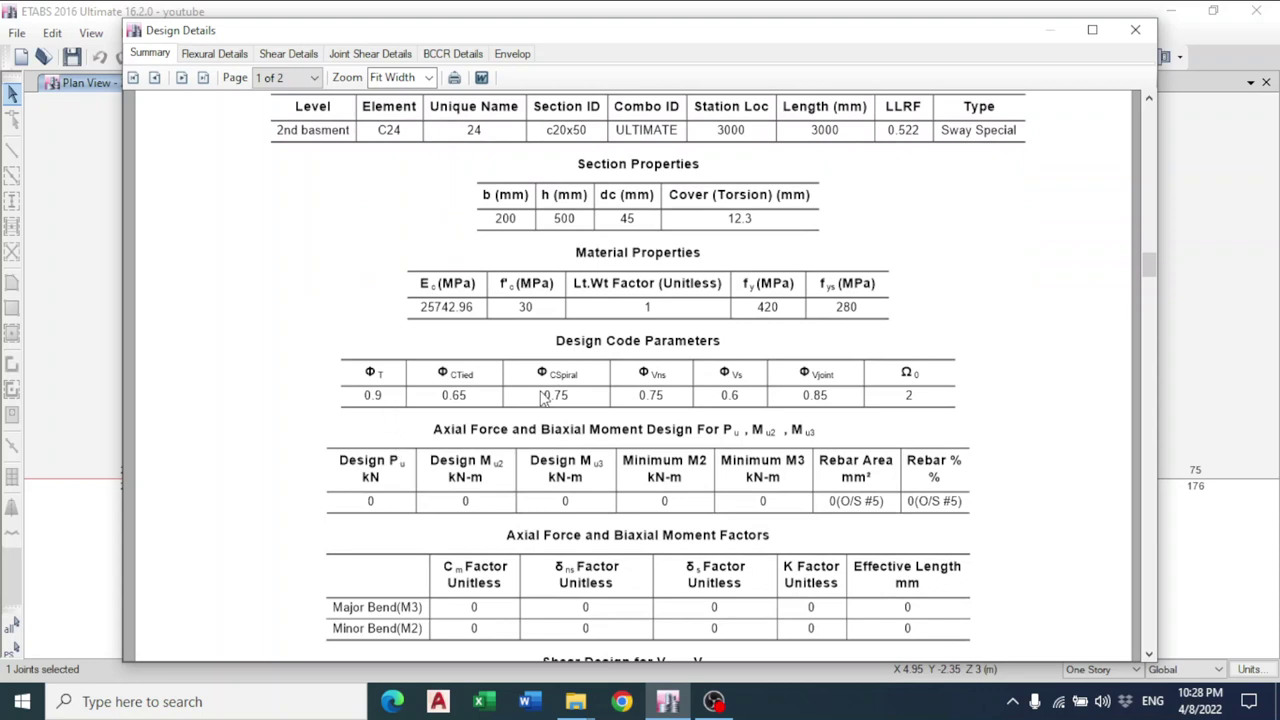
scroll(469, 470, "down", 1)
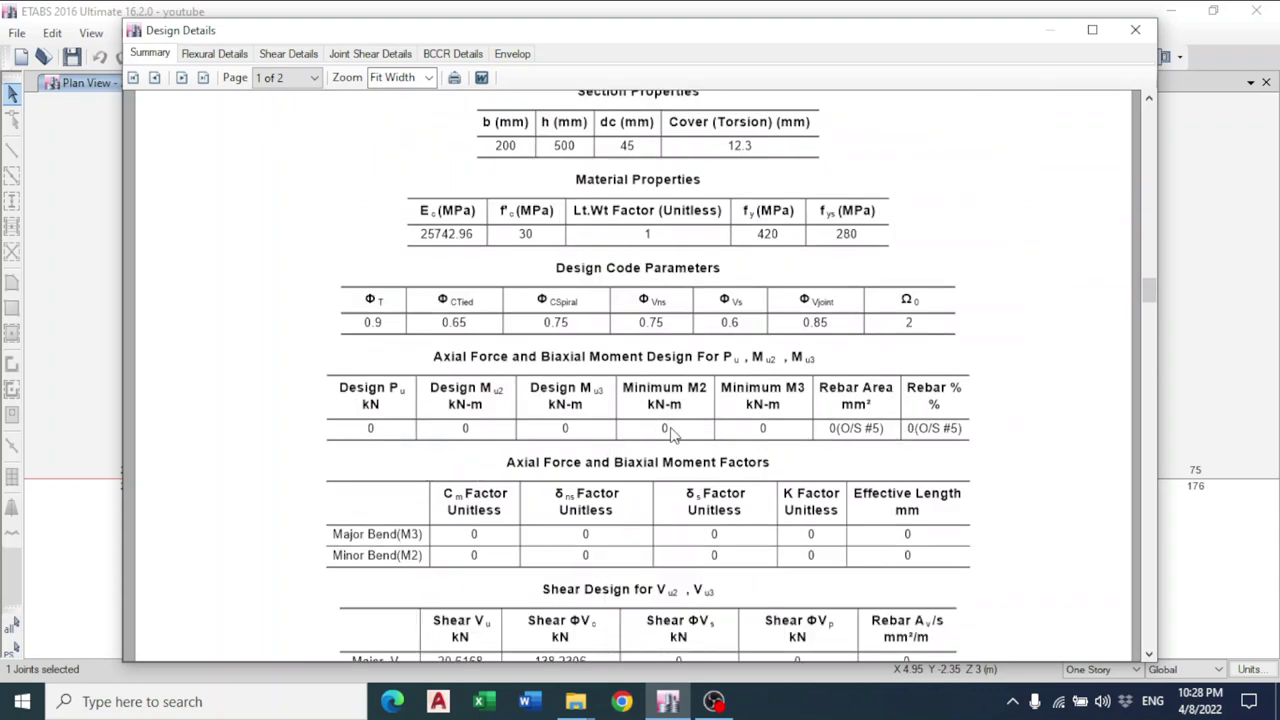
scroll(740, 424, "down", 1)
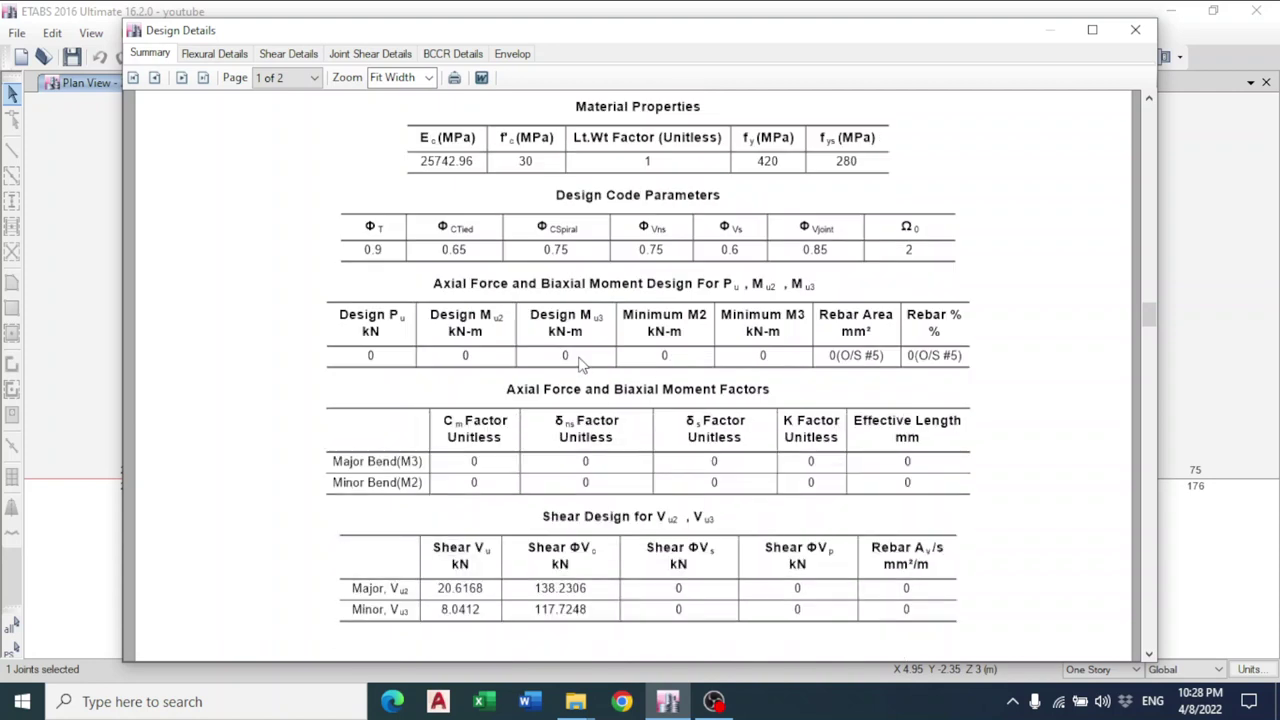
Read the joint shear and capacity ratio tables and the O/S #5 note on the summary's second page.
scroll(586, 477, "down", 2)
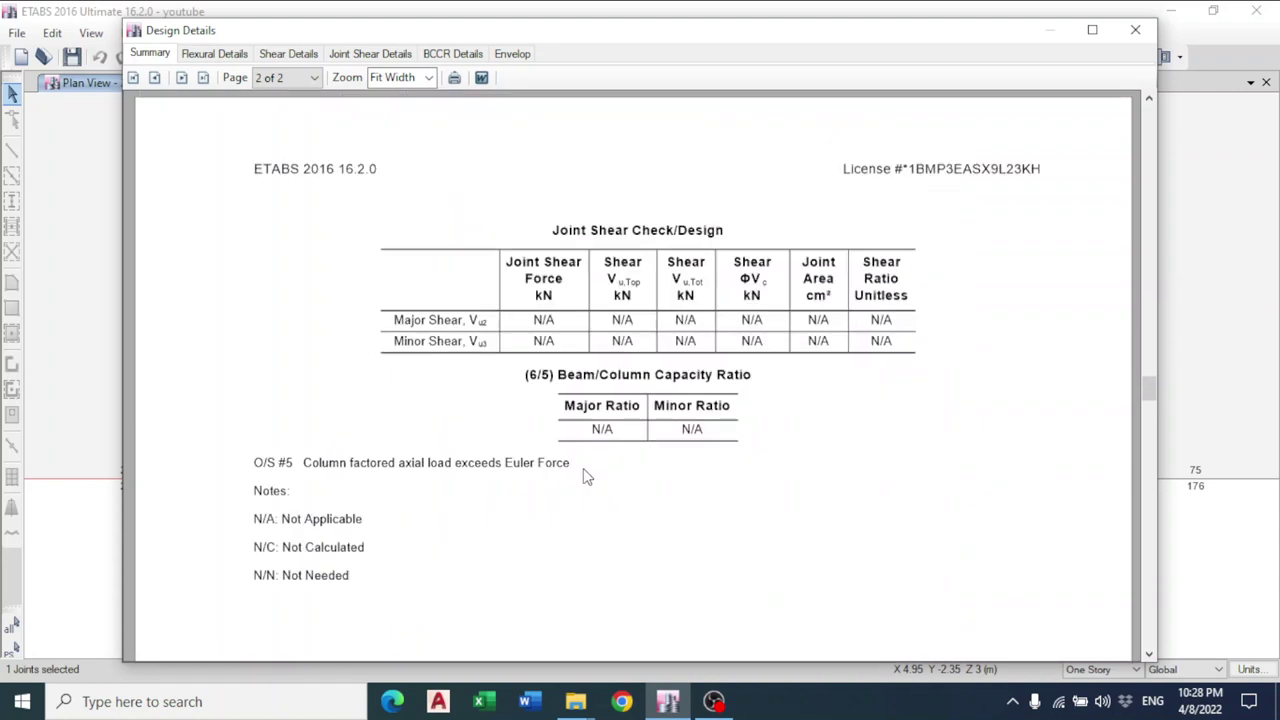
scroll(586, 477, "down", 6)
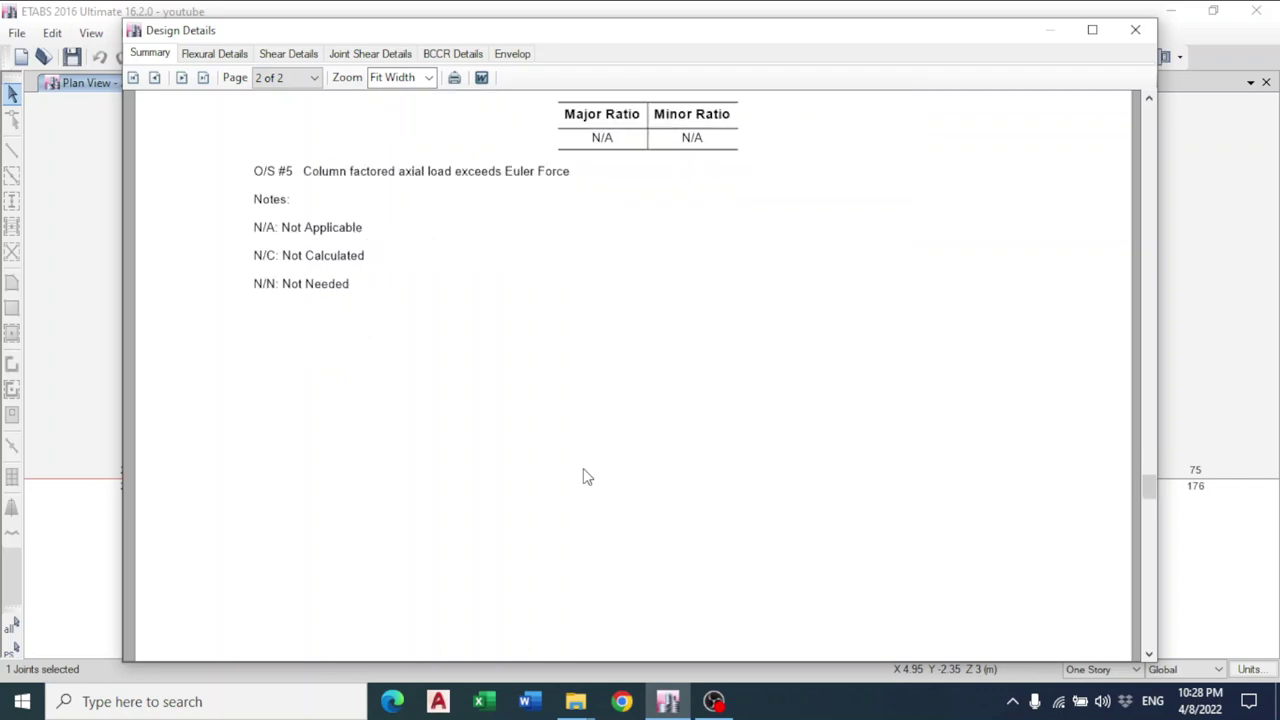
scroll(586, 477, "up", 12)
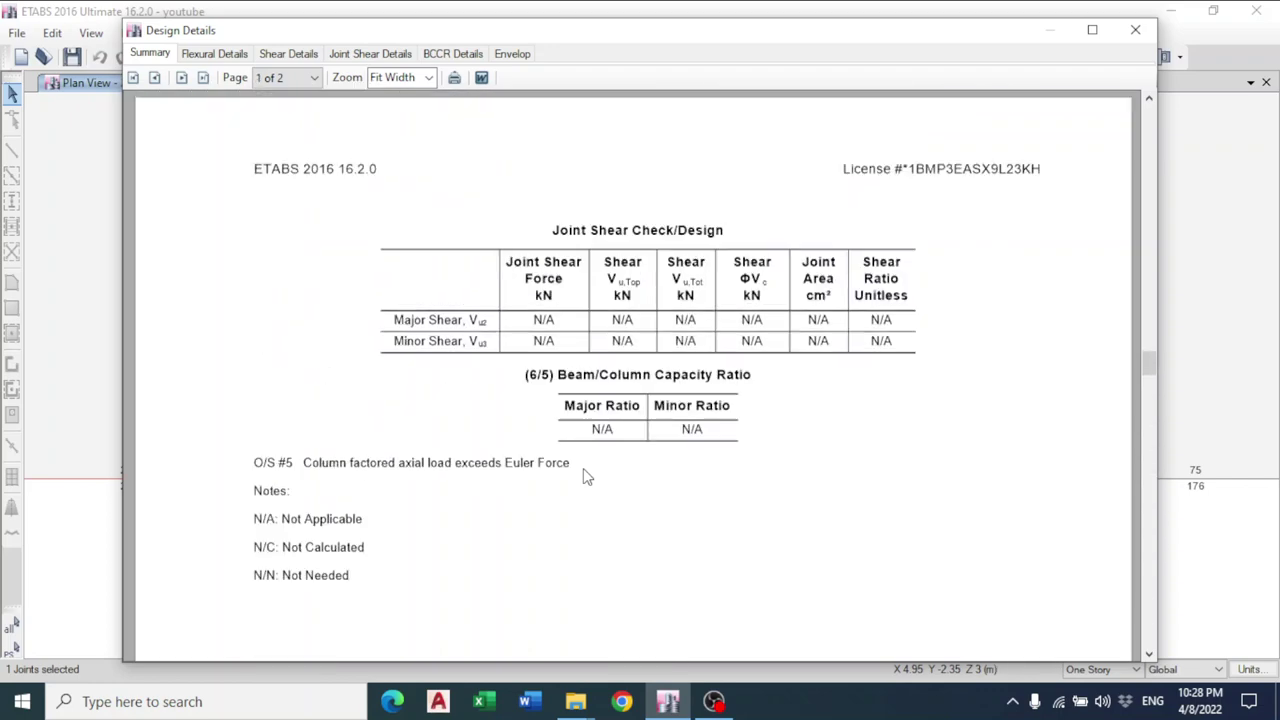
scroll(586, 477, "up", 1)
scroll(586, 477, "down", 2)
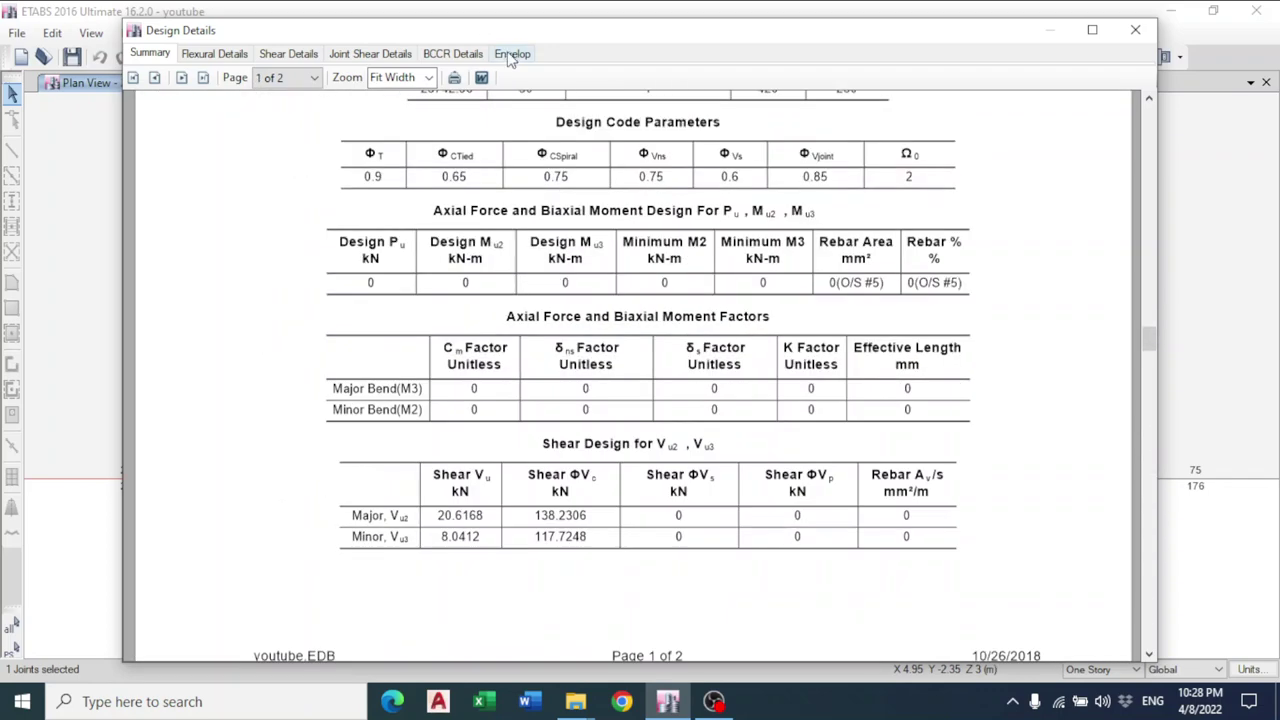
Review column C24's envelope design details for longitudinal and shear reinforcement, and close its design information.
left_click(512, 54)
scroll(650, 320, "up", 5)
scroll(655, 340, "down", 2)
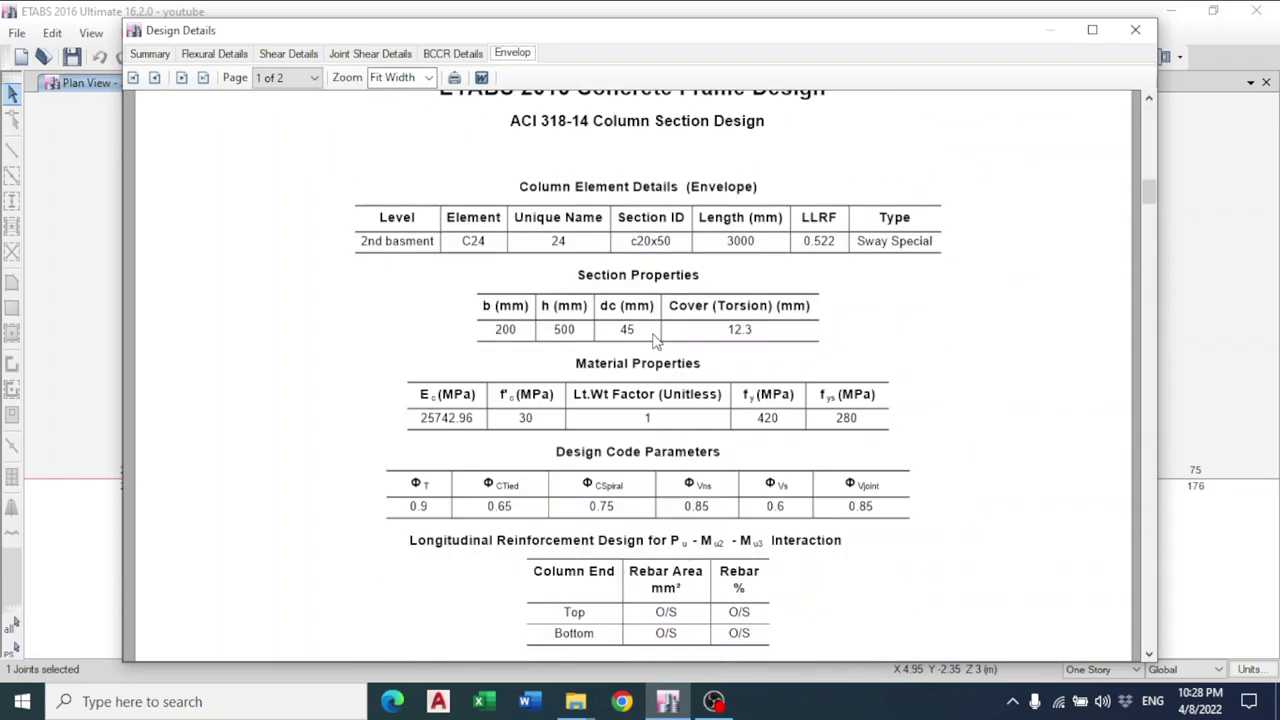
scroll(655, 340, "down", 3)
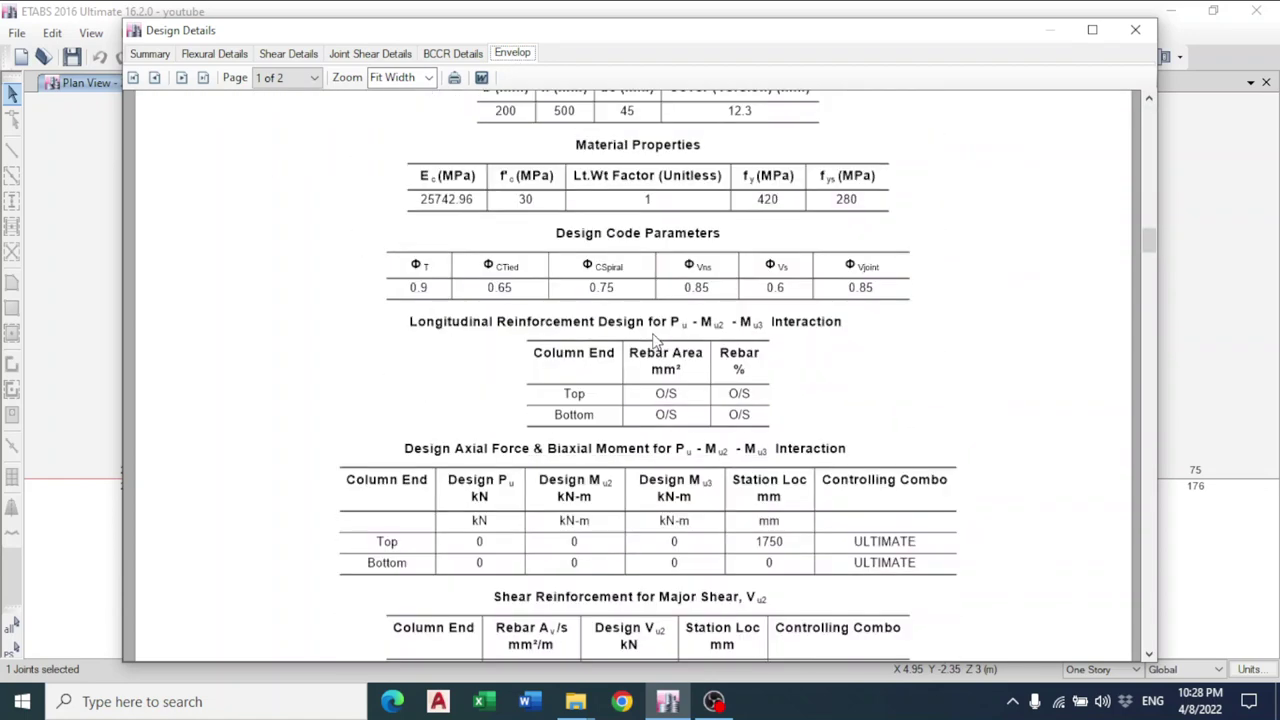
scroll(655, 340, "down", 3)
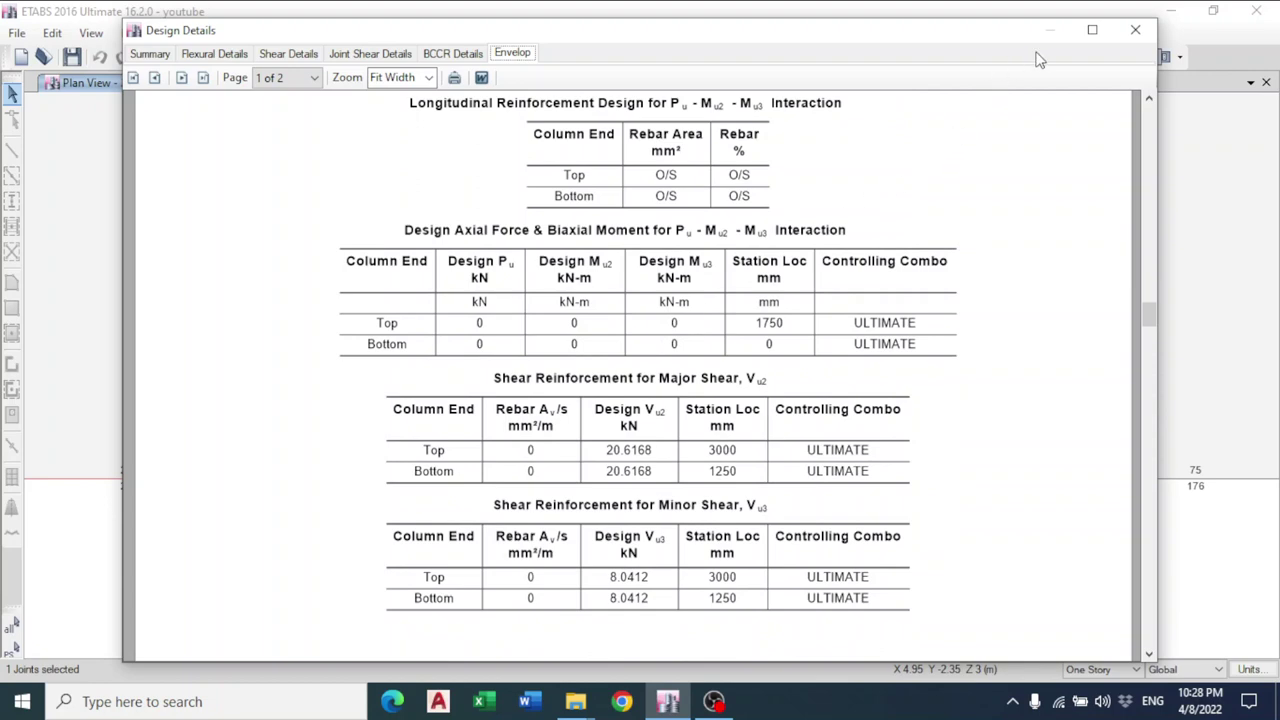
left_click(1135, 30)
left_click(642, 546)
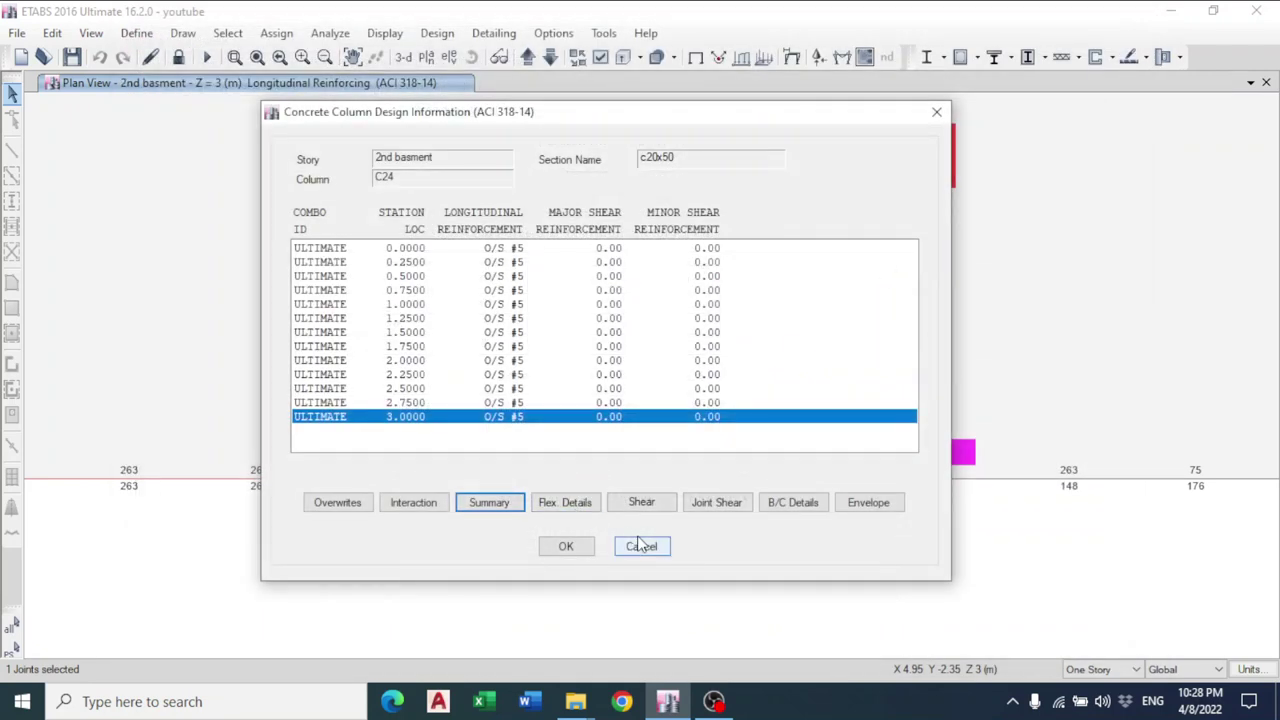
Switch to the Column.xlsx workbook in Excel and move the column plan picture clear of the blue cells beside the Check column.
scroll(512, 466, "up", 5)
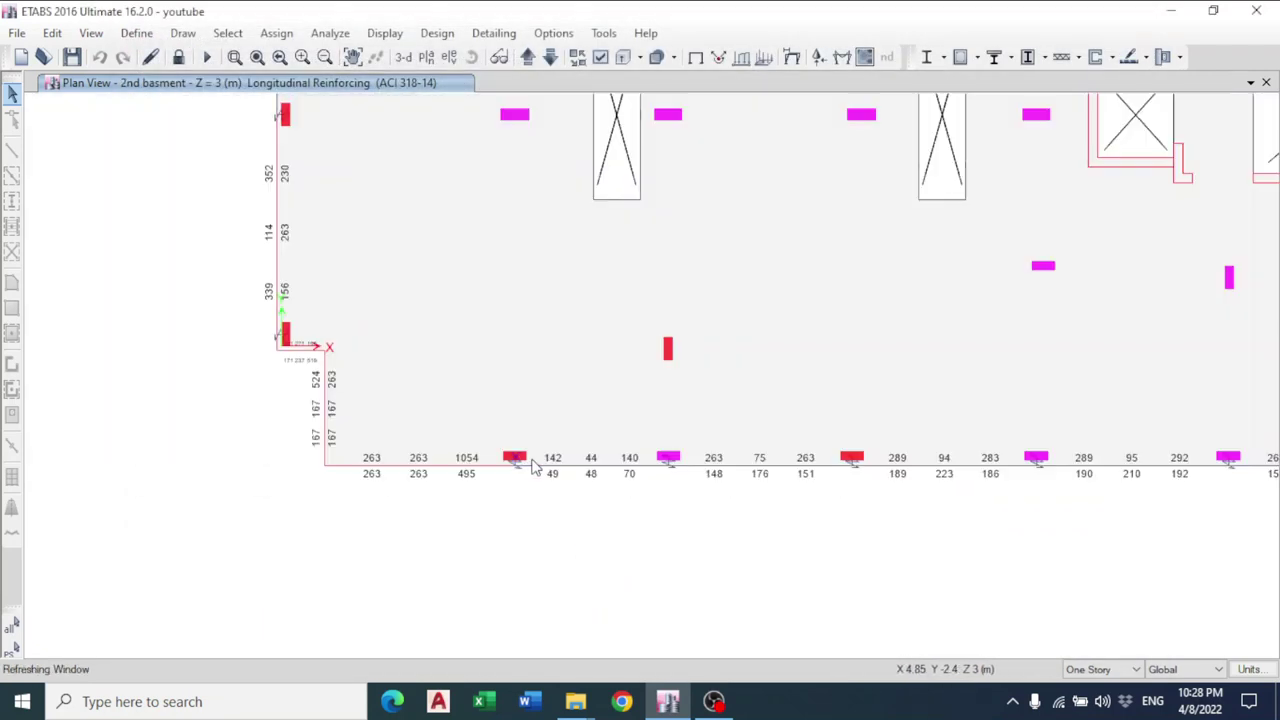
scroll(611, 514, "up", 3)
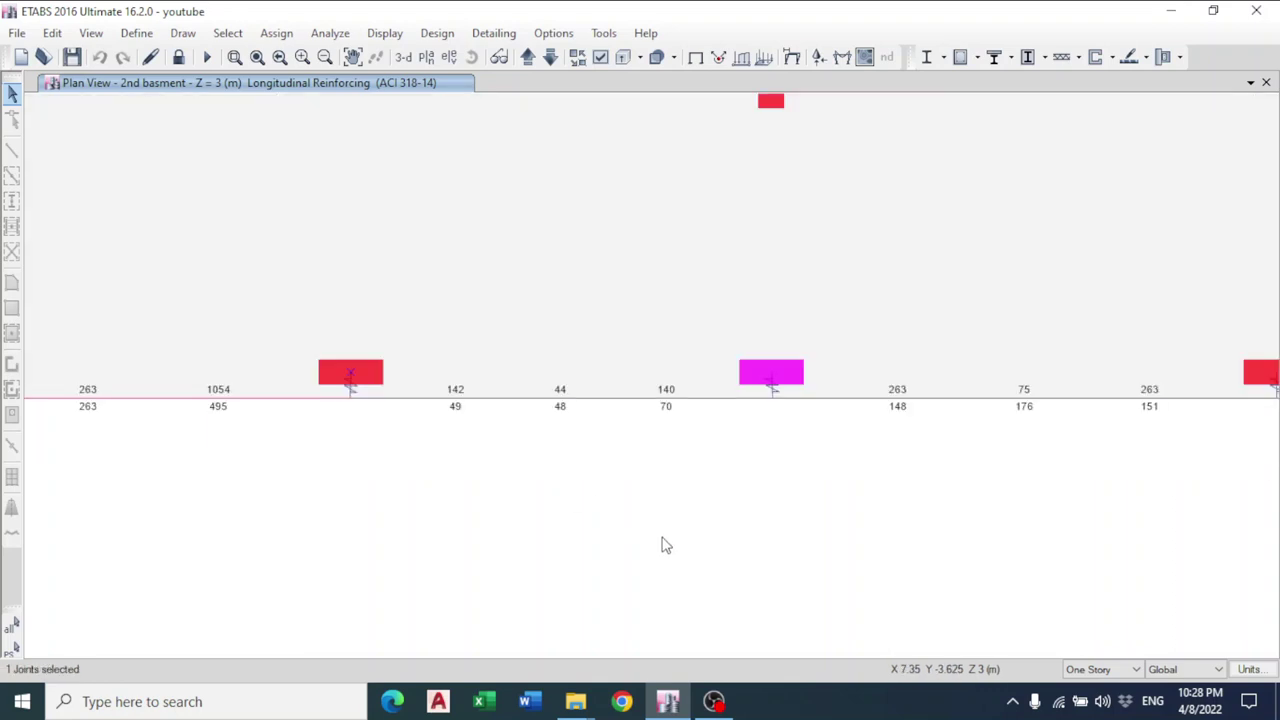
left_click(1171, 10)
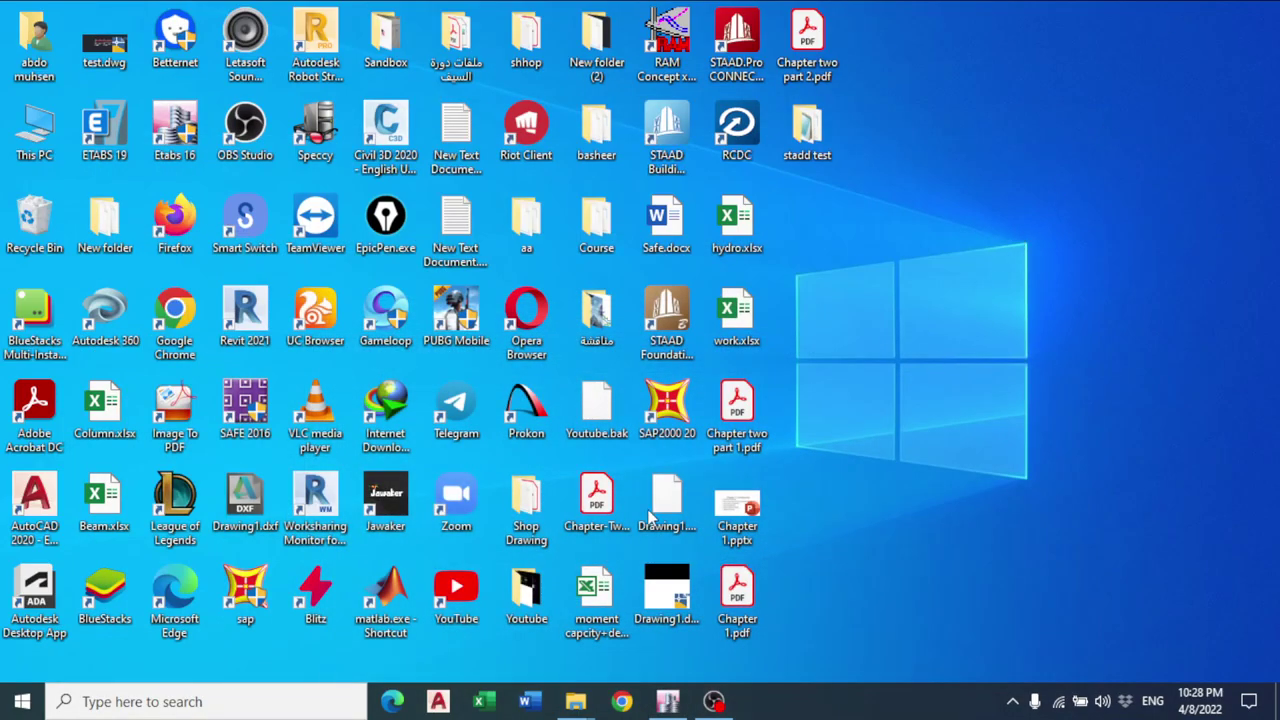
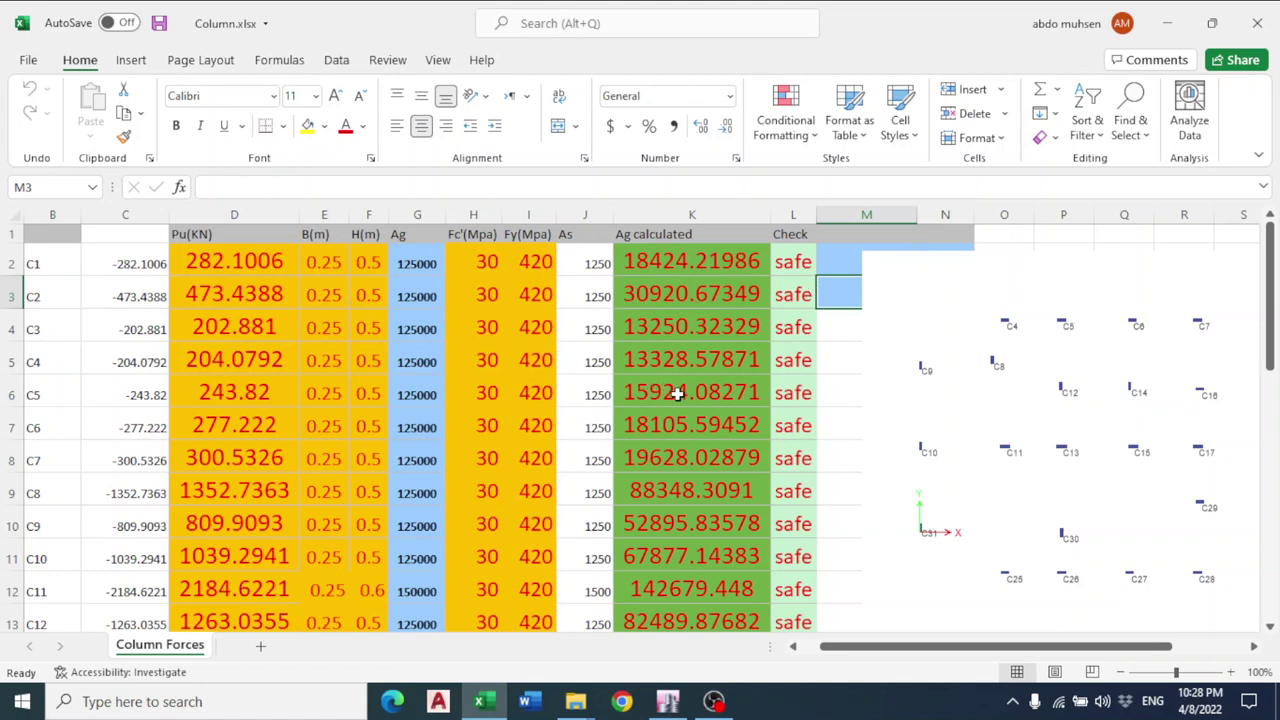
left_click_drag(1020, 423, 1100, 410)
left_click(282, 424)
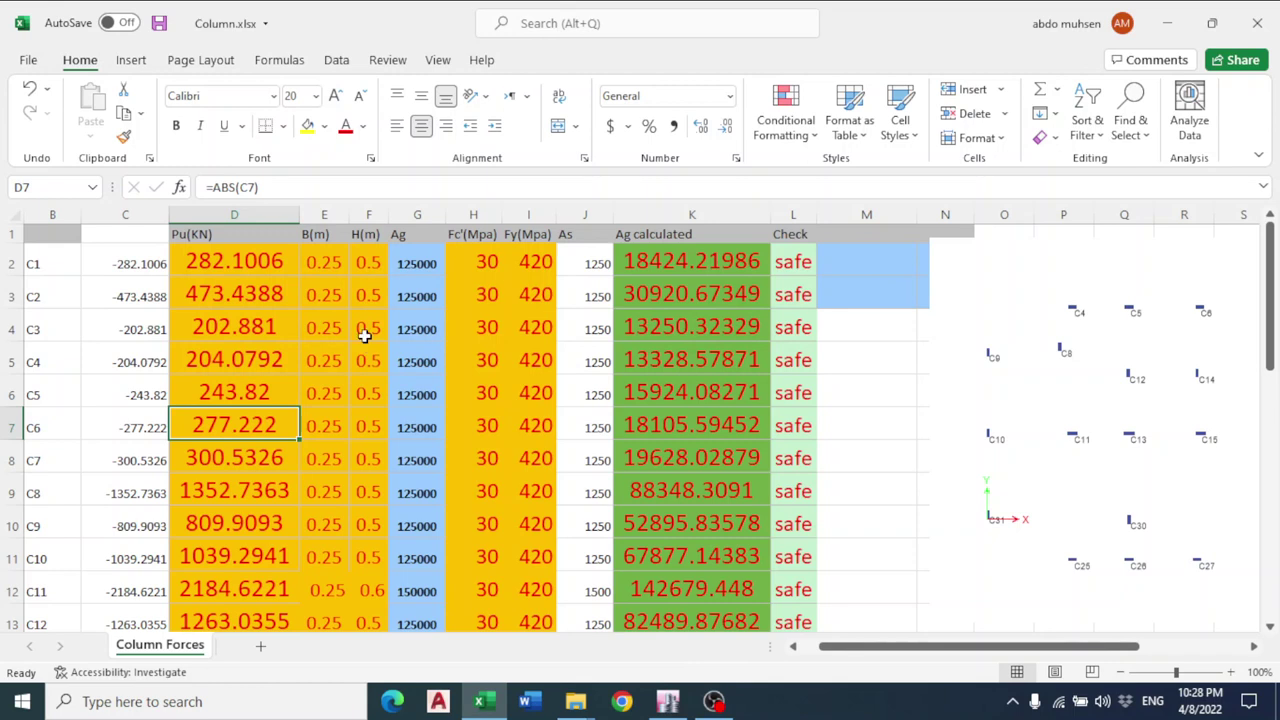
Set column C1's width B to 0.2 m and check its depth, gross area and calculated area.
left_click(322, 265)
type("0.")
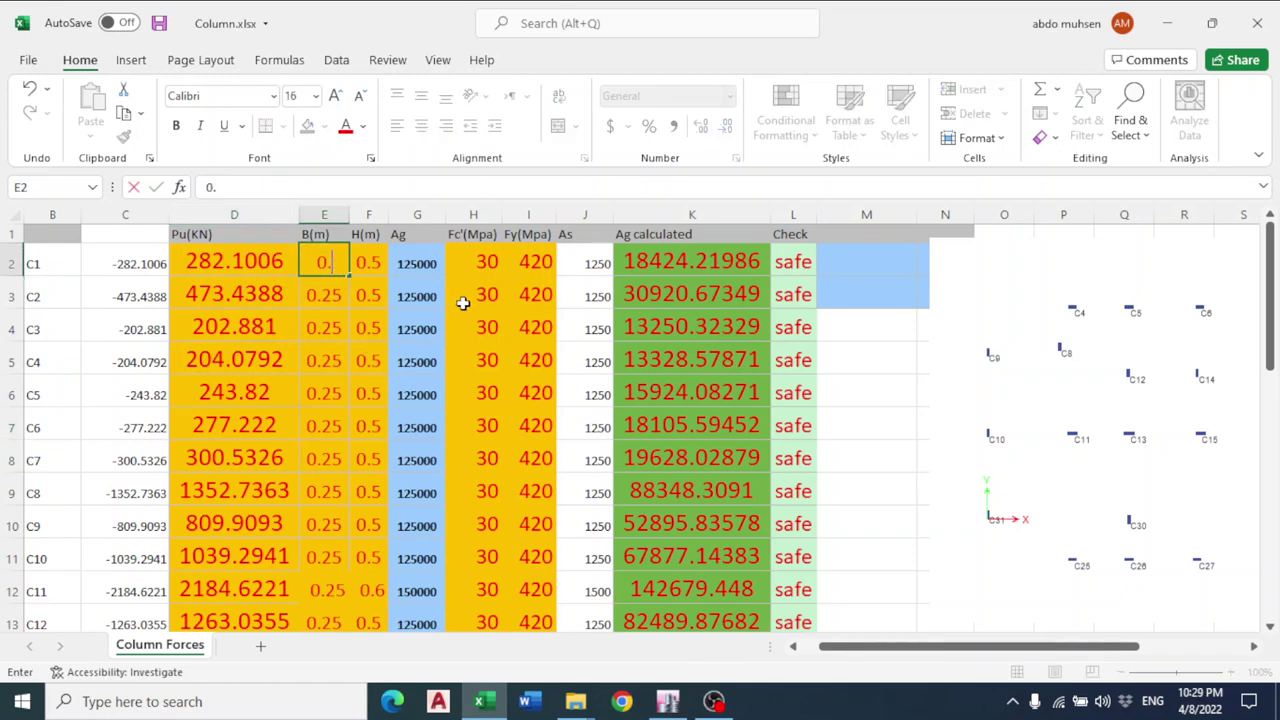
type("2")
left_click(366, 264)
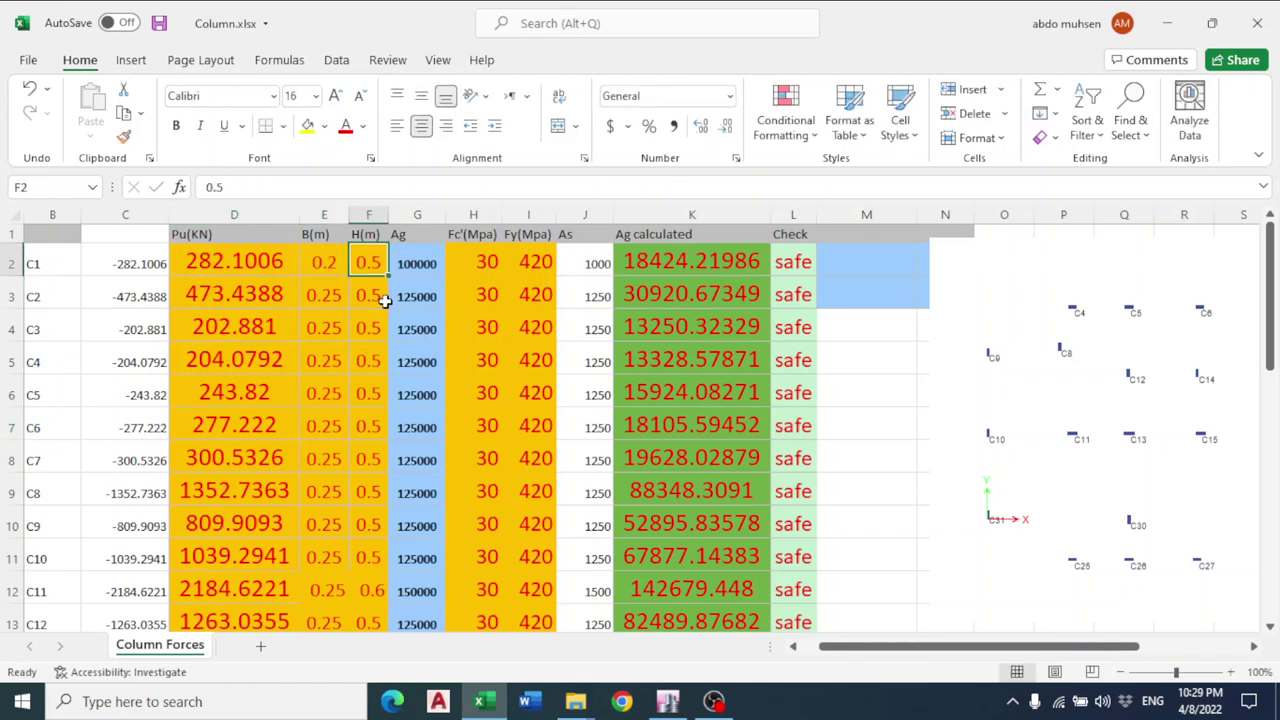
left_click(424, 264)
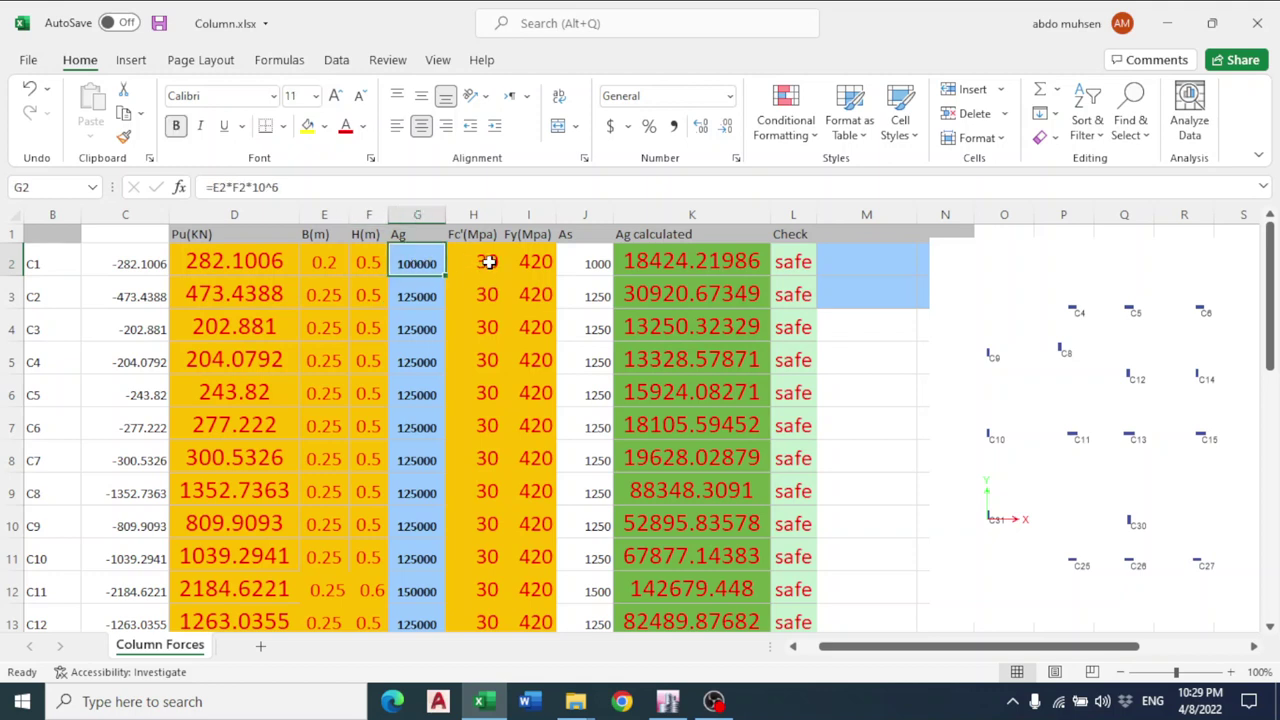
left_click(747, 268)
left_click(846, 362)
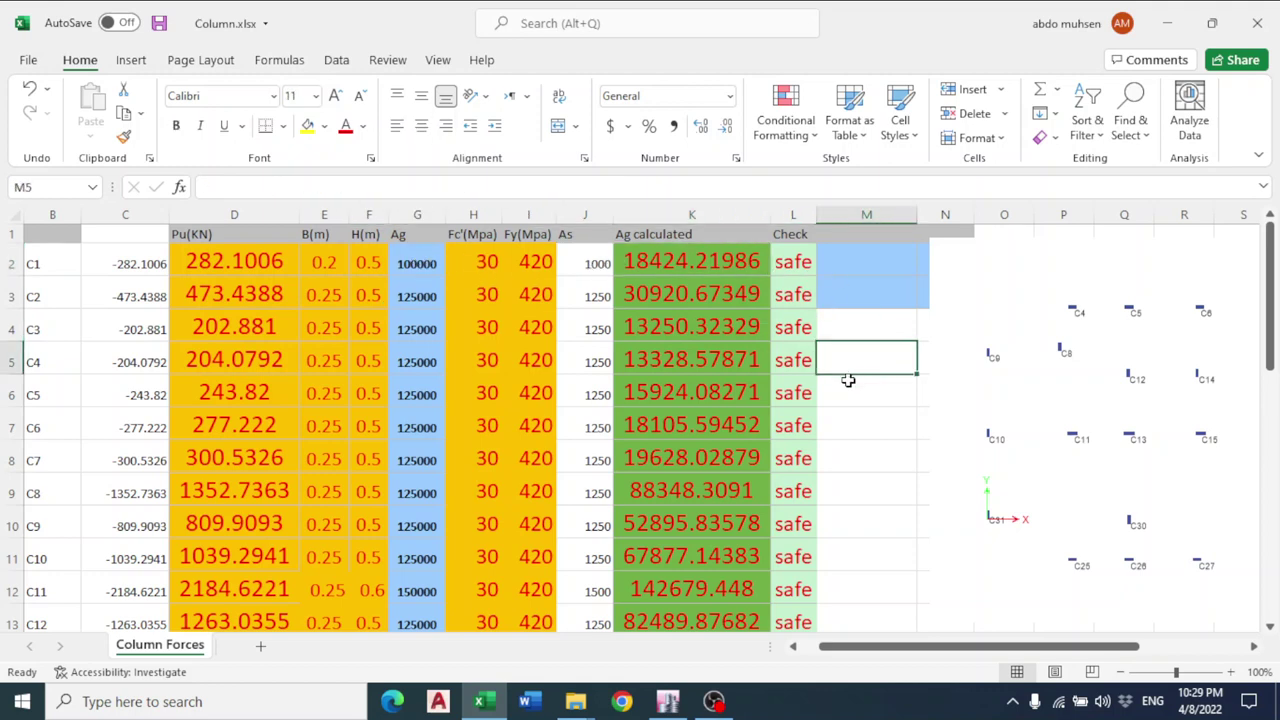
Set column C1's Pu to 1700 kN and compare its provided and calculated gross areas with the safety check.
left_click(218, 270)
type("1700")
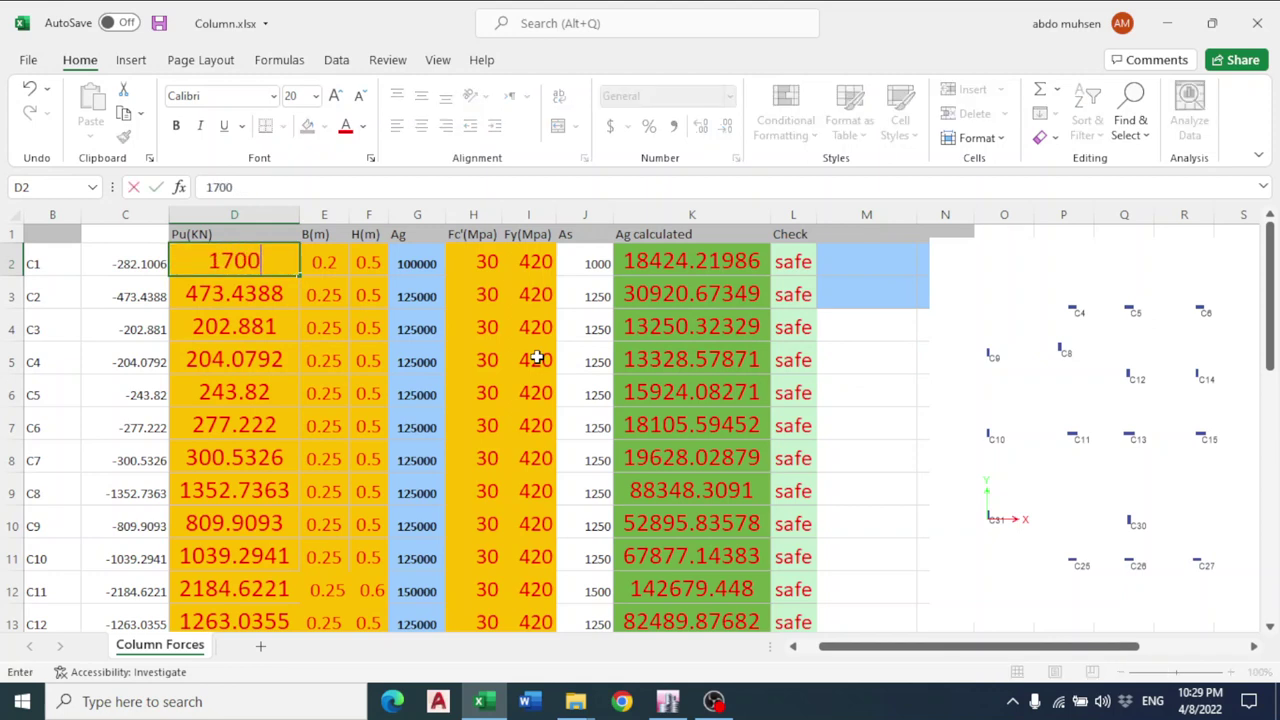
key("Return")
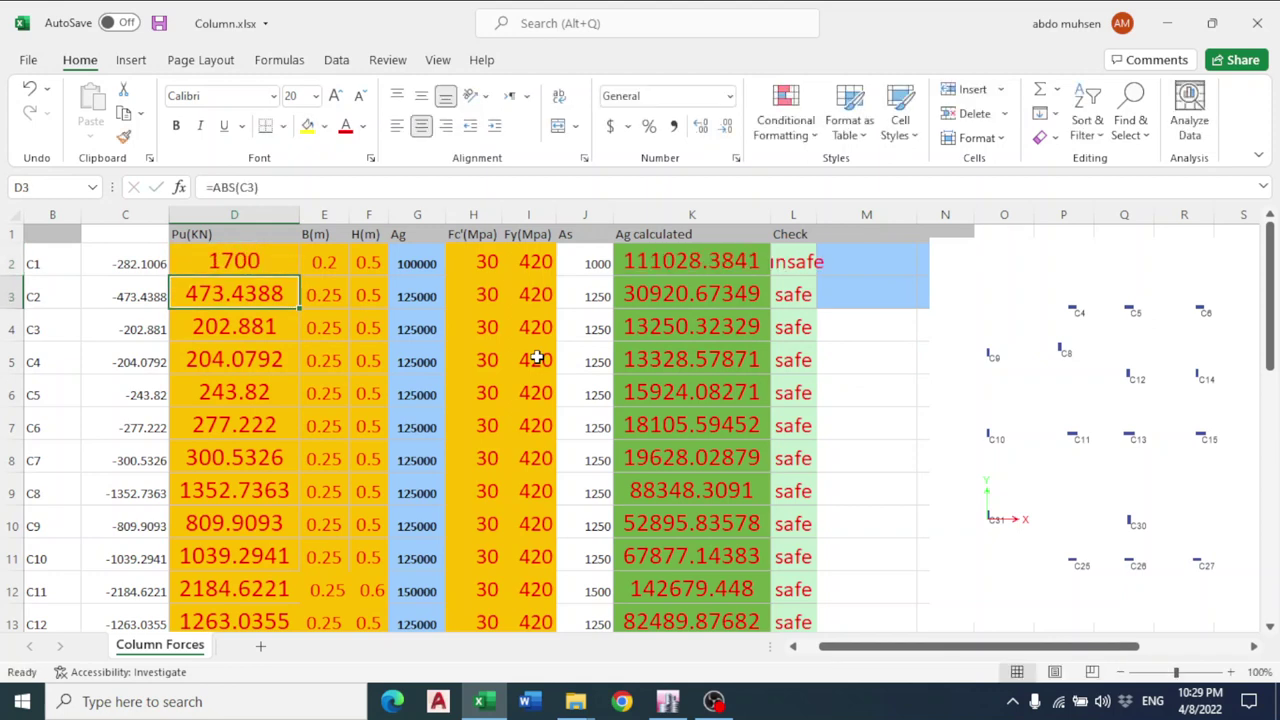
left_click(789, 270)
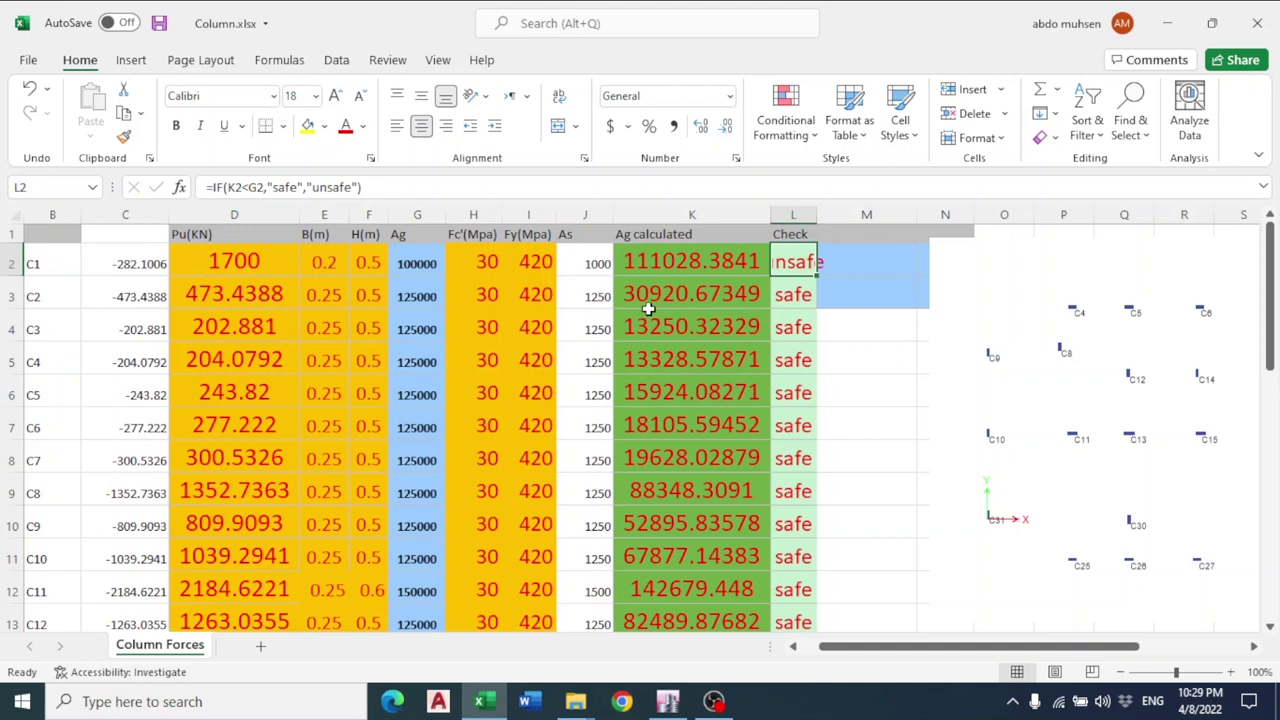
left_click(420, 263)
left_click(368, 262)
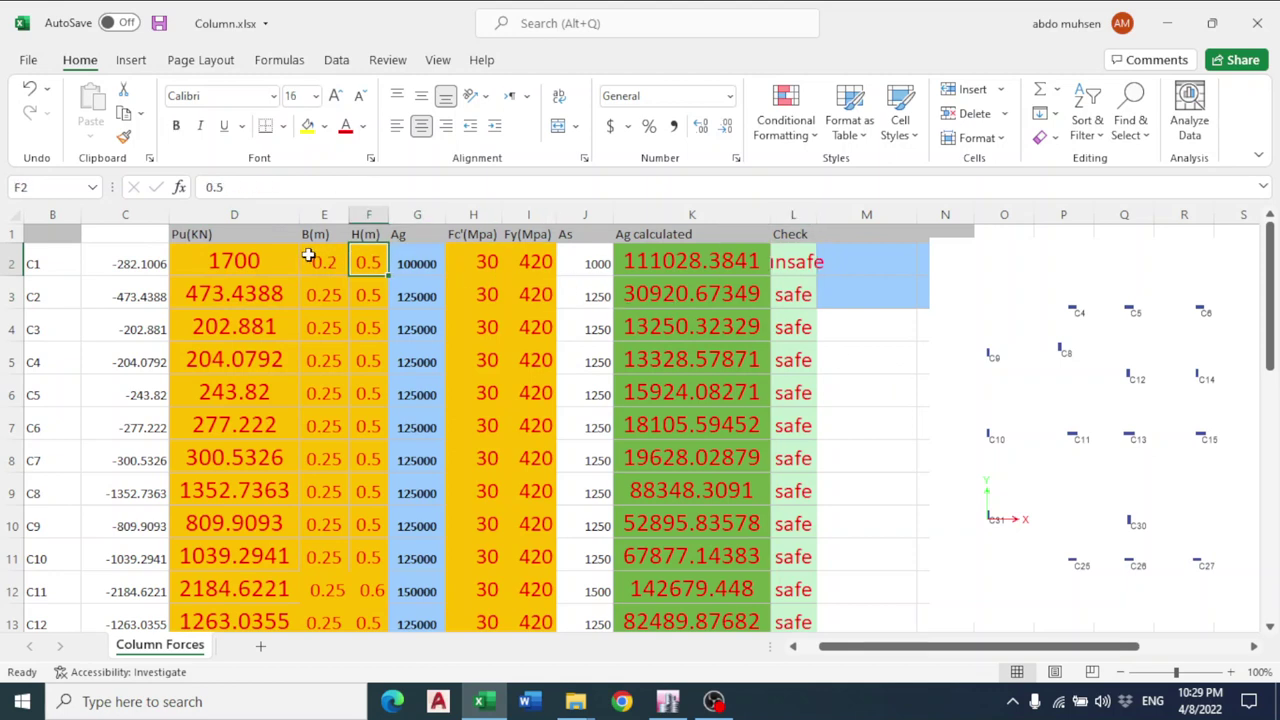
left_click(413, 263)
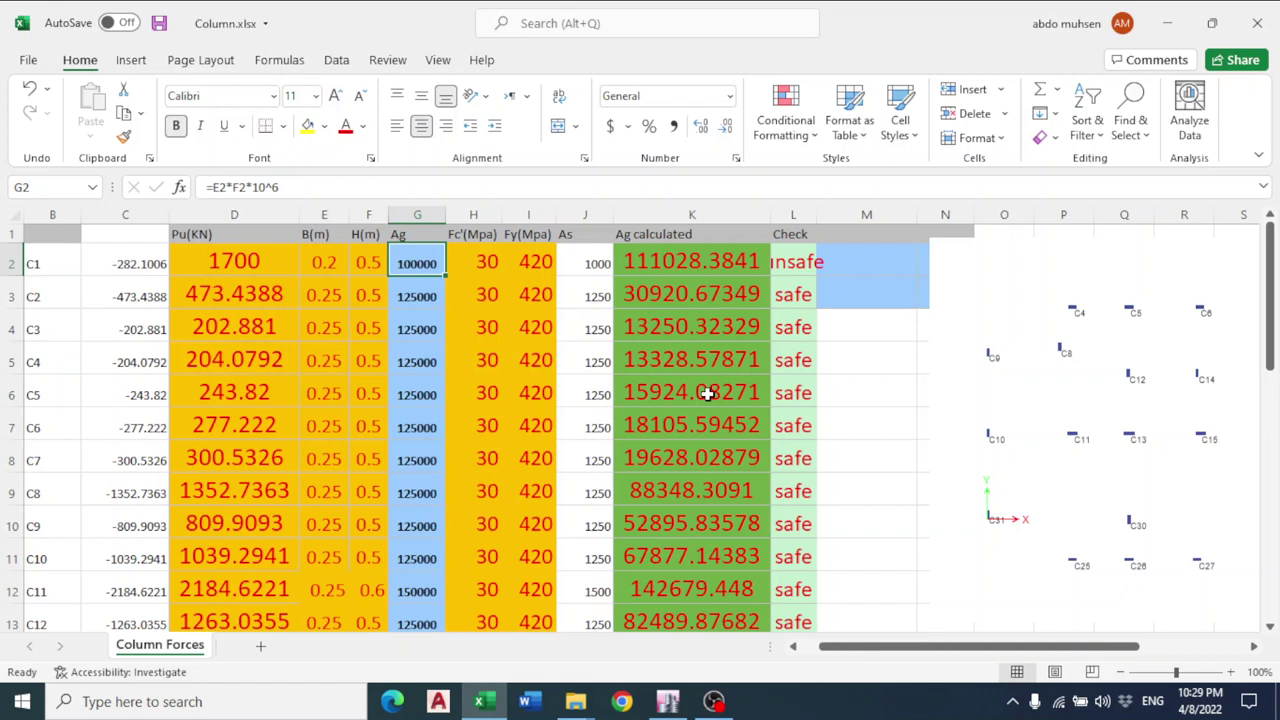
left_click(680, 268)
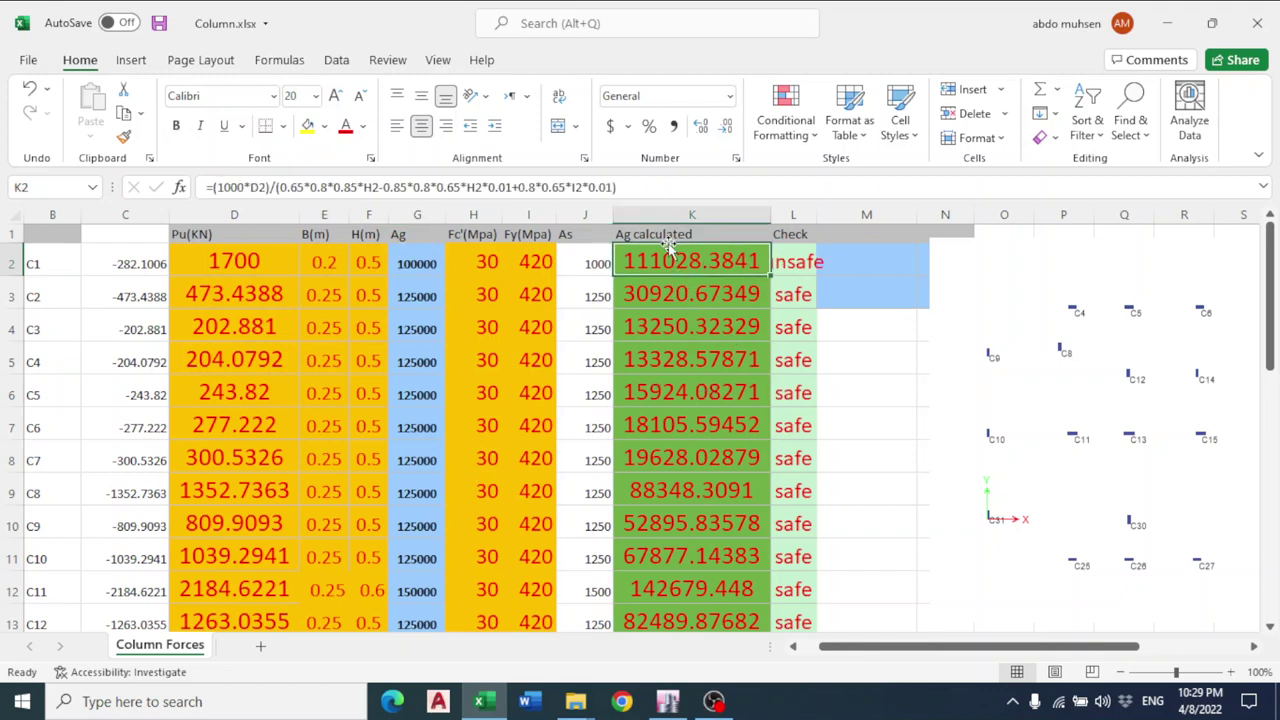
After a look at the failing column in ETABS, set column C1's width B to 0.25 m and recheck its safety and As cells.
left_click(667, 701)
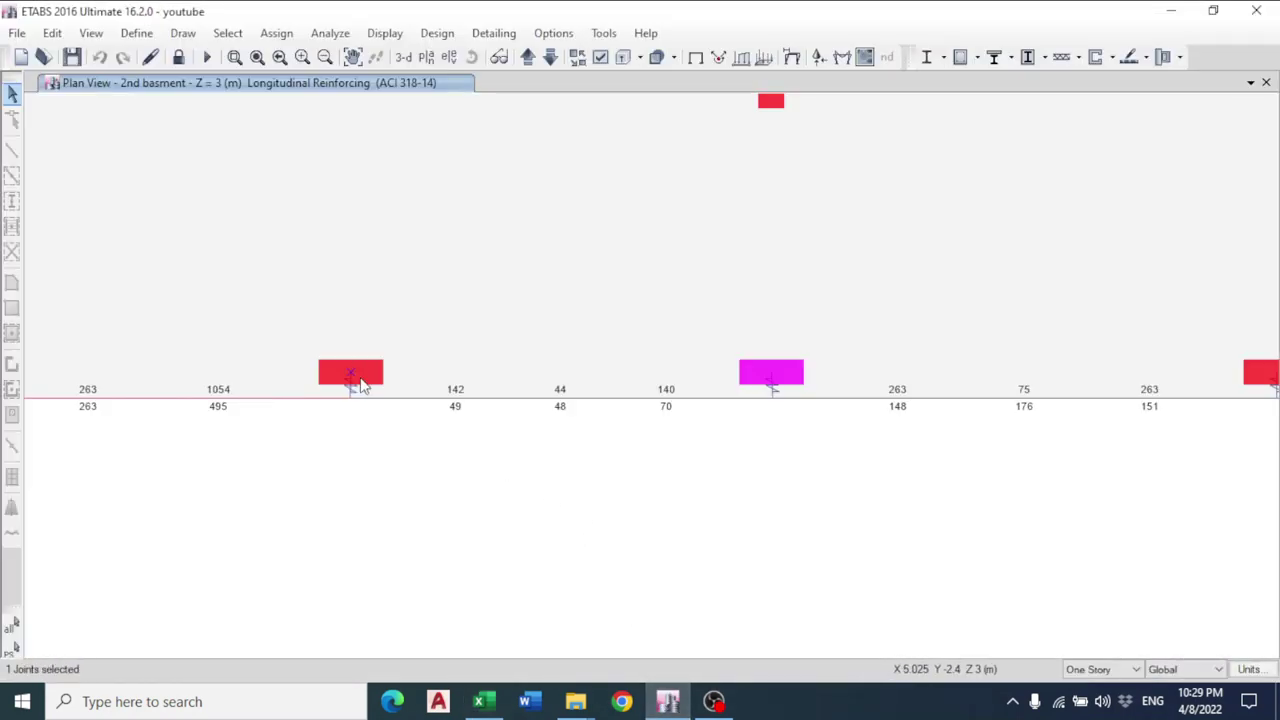
left_click(667, 701)
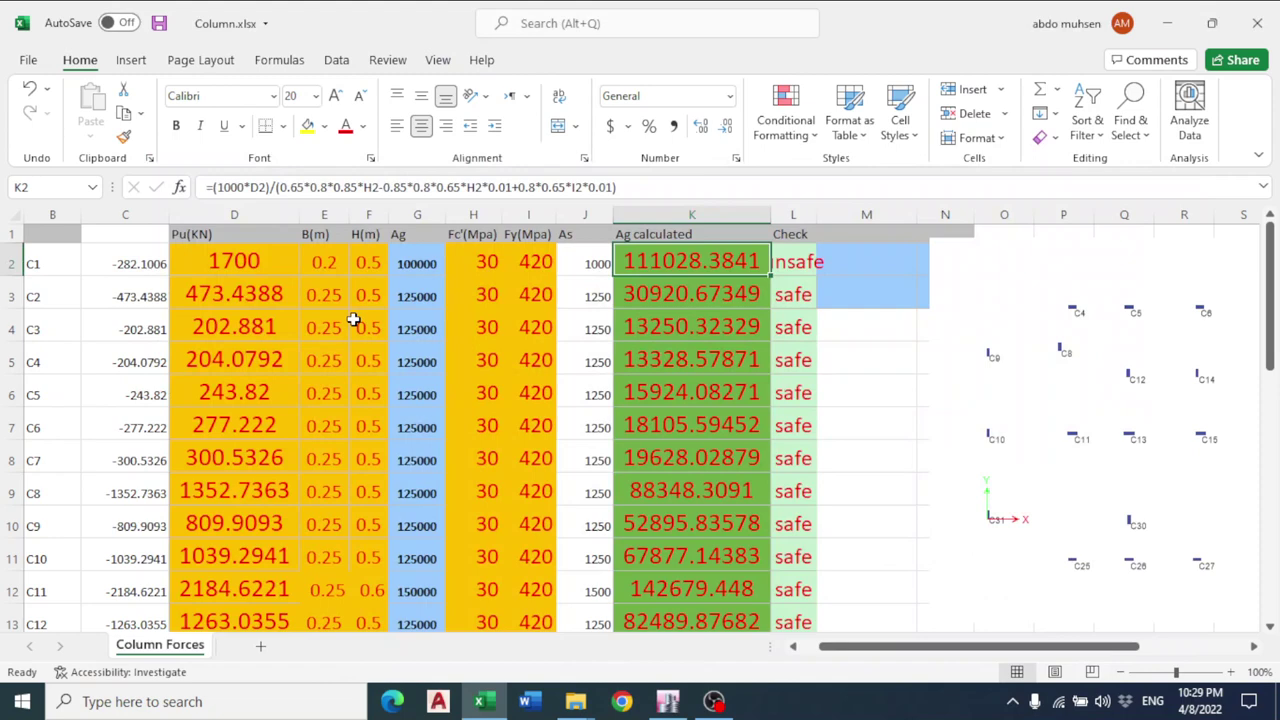
left_click(322, 262)
type("0.25")
key("Return")
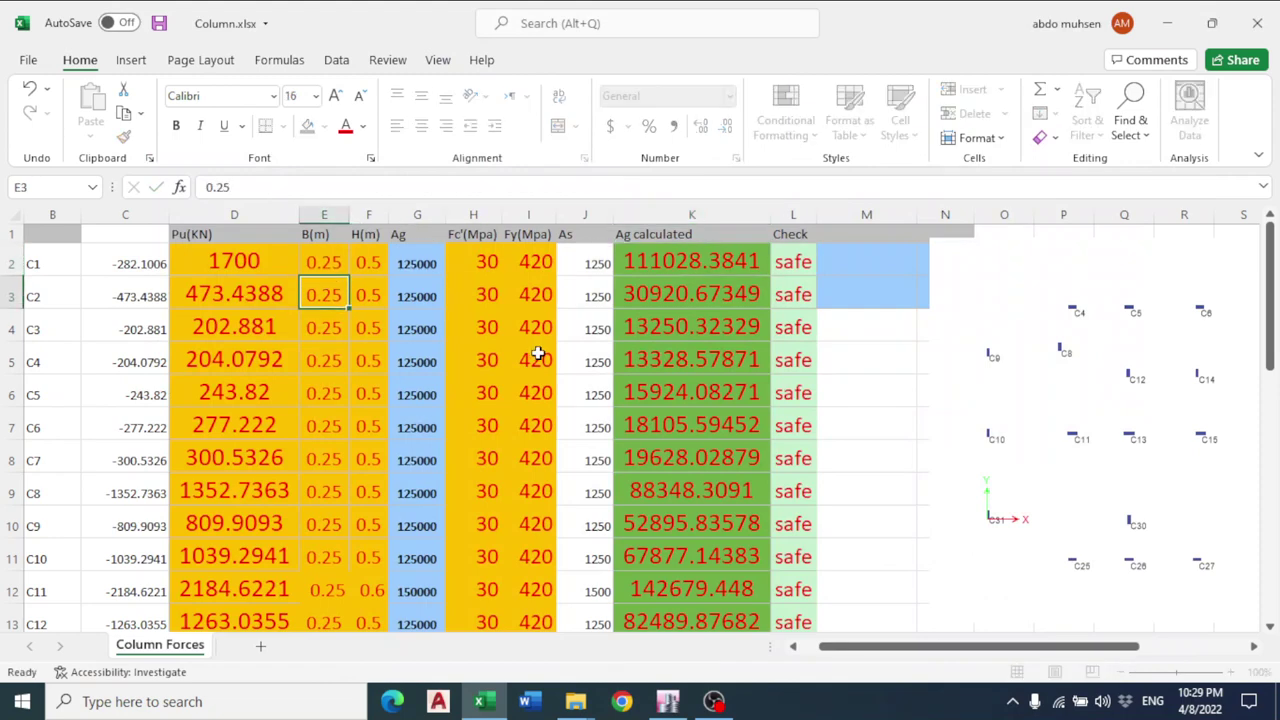
left_click(791, 254)
left_click(581, 263)
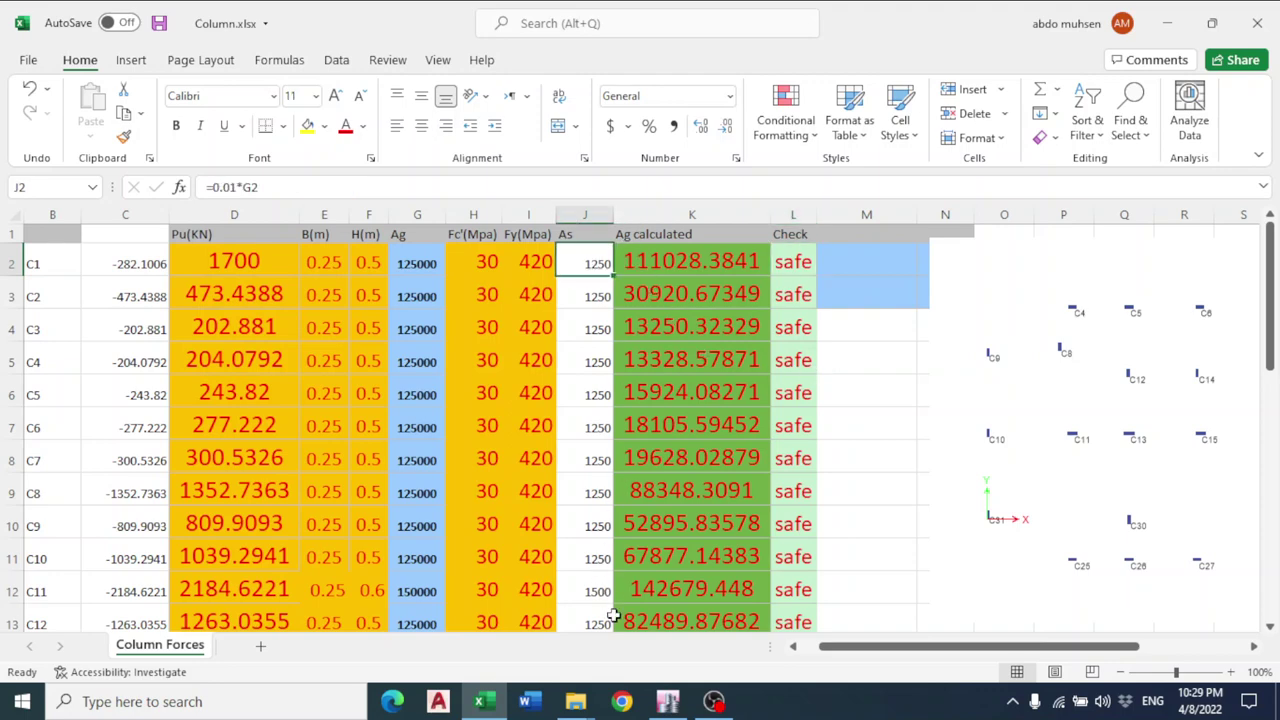
left_click(480, 701)
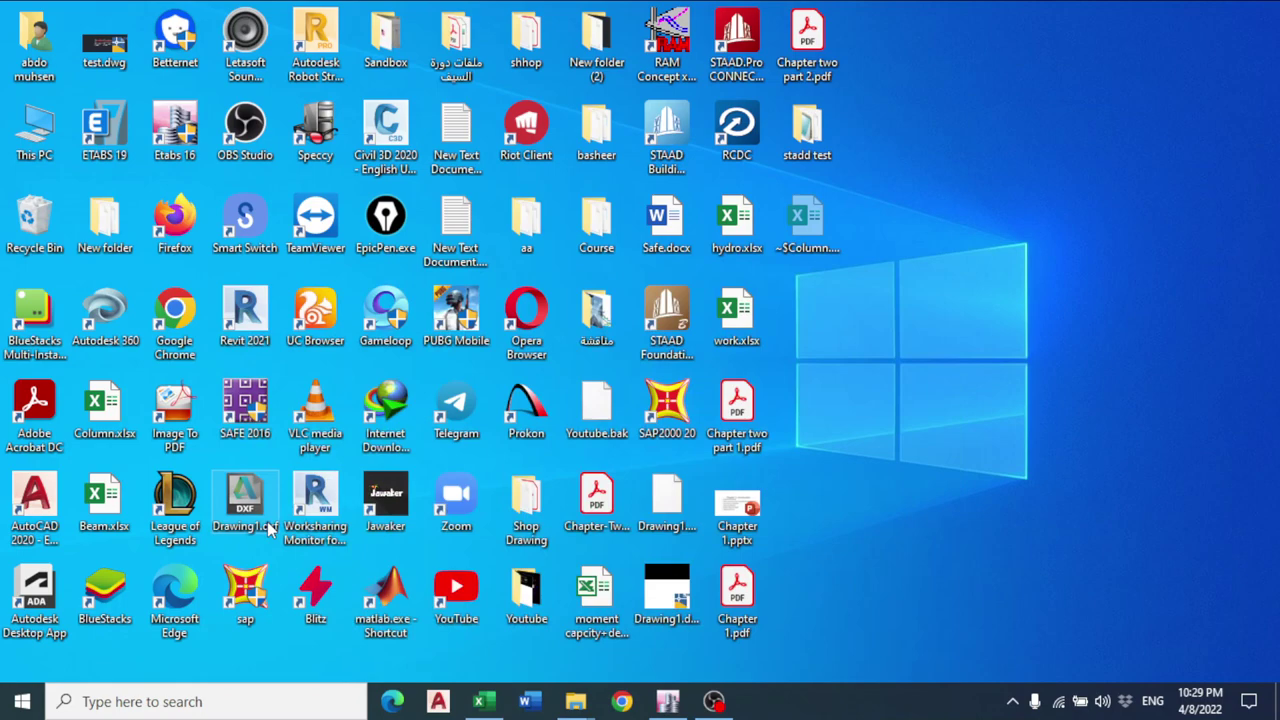
Open the Beam.xlsx workbook and set the green As output cell in the given-moment table to 1250.
double_click(104, 505)
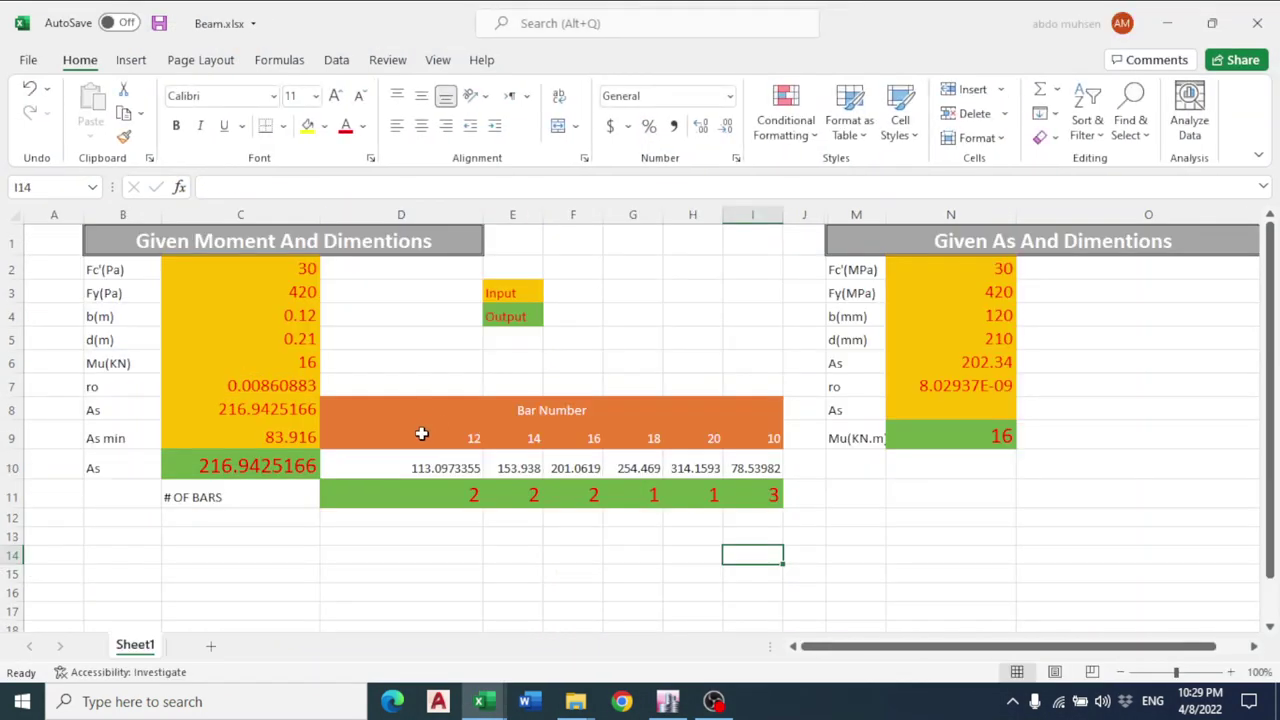
left_click(260, 467)
type("1250")
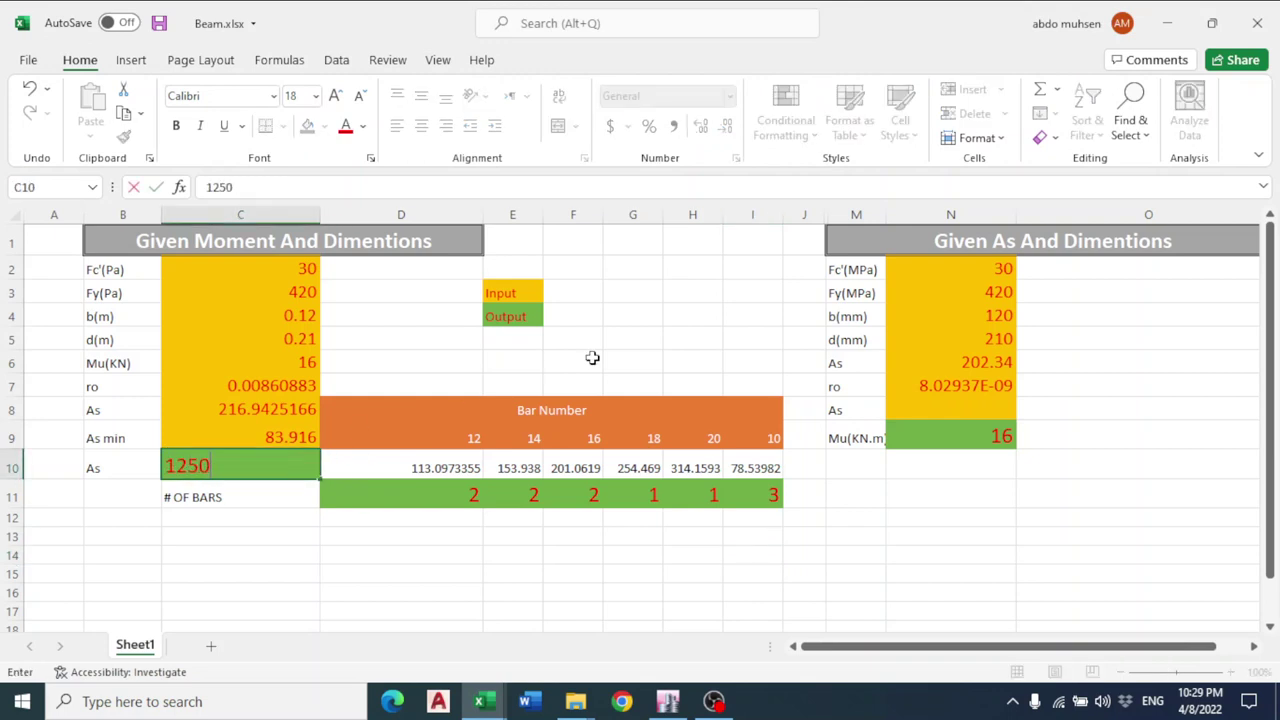
key("Return")
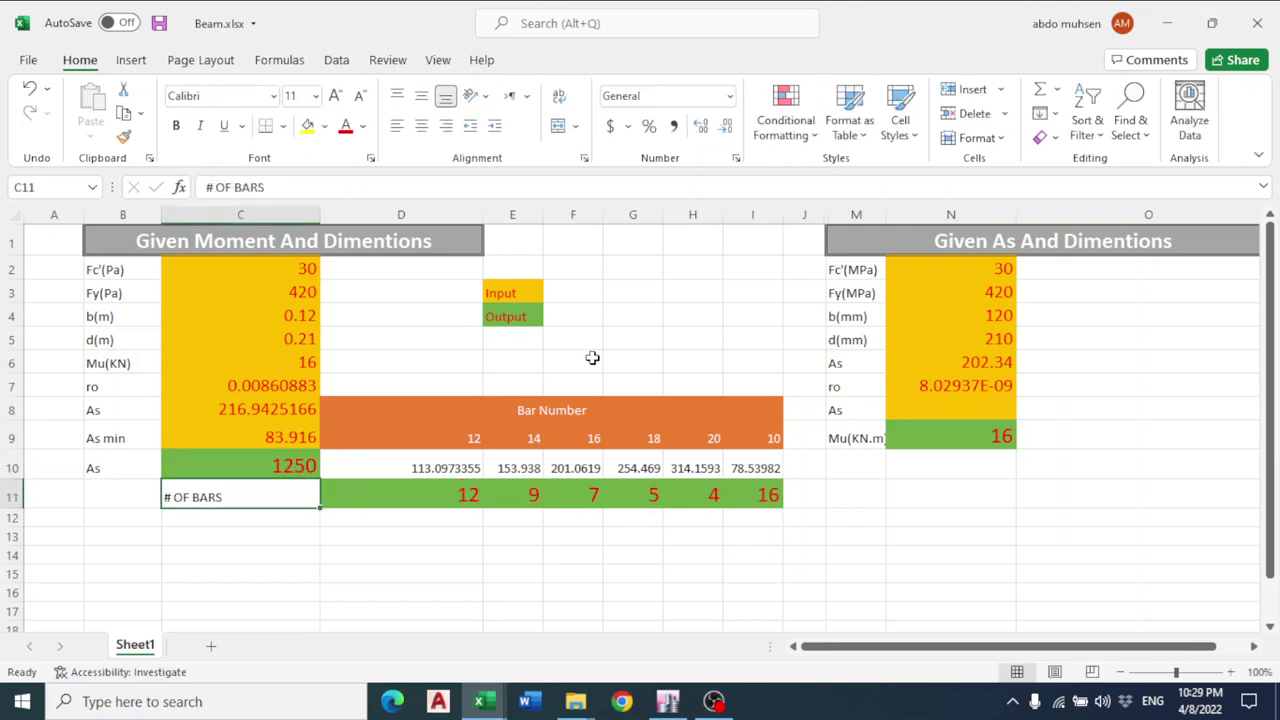
Compare the required number of bars for the 16, 18 and 20 mm diameters in the Bar Number table.
left_click(655, 498)
left_click(693, 495)
left_click(693, 438)
left_click(693, 573)
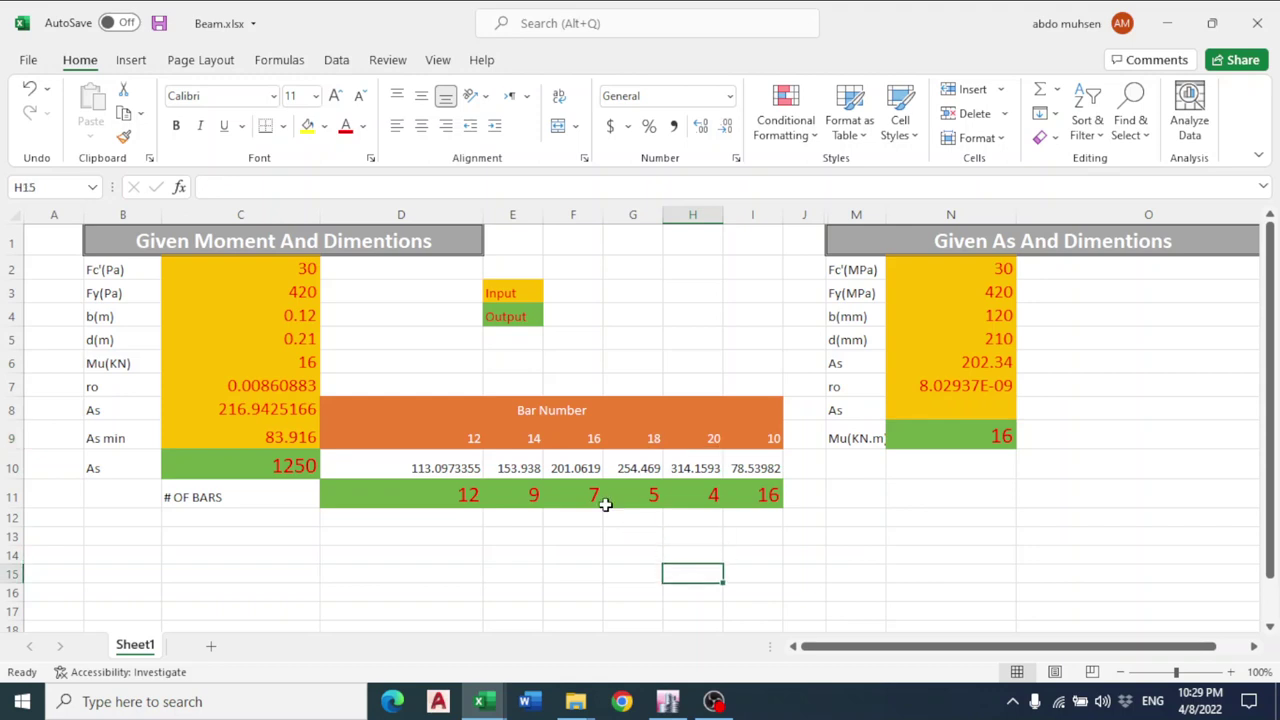
left_click(605, 500)
left_click(586, 553)
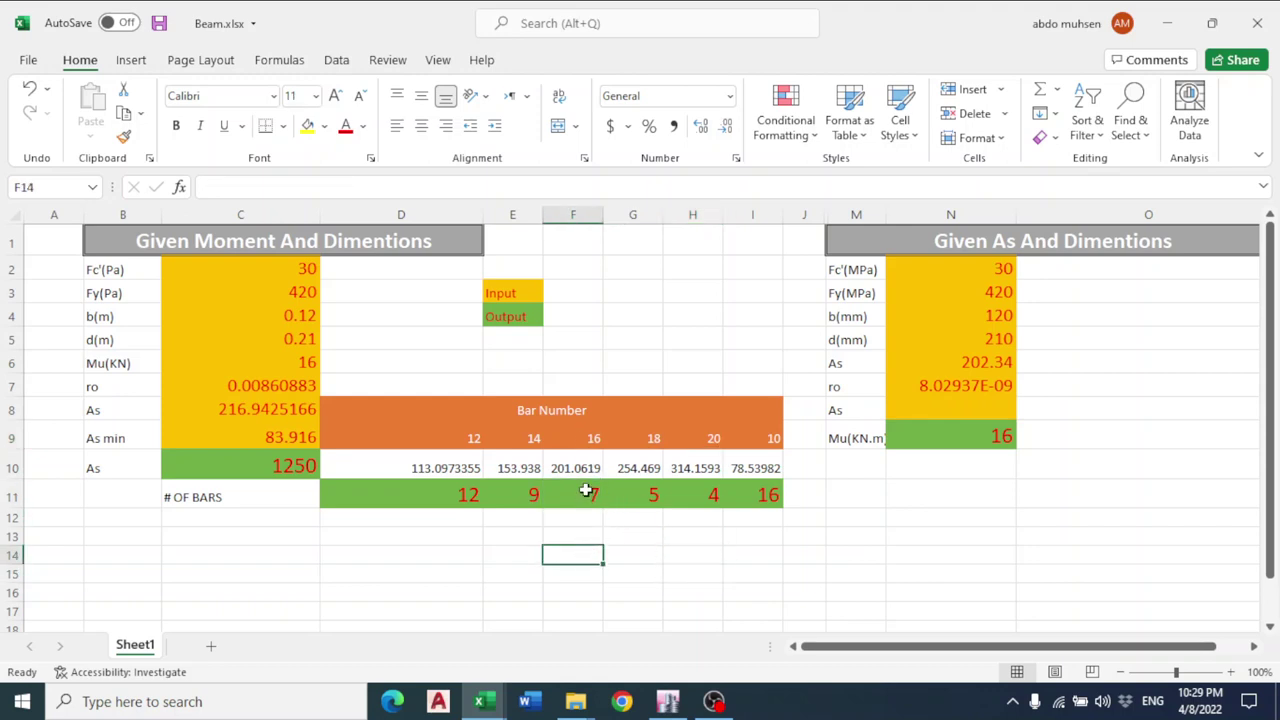
left_click(581, 518)
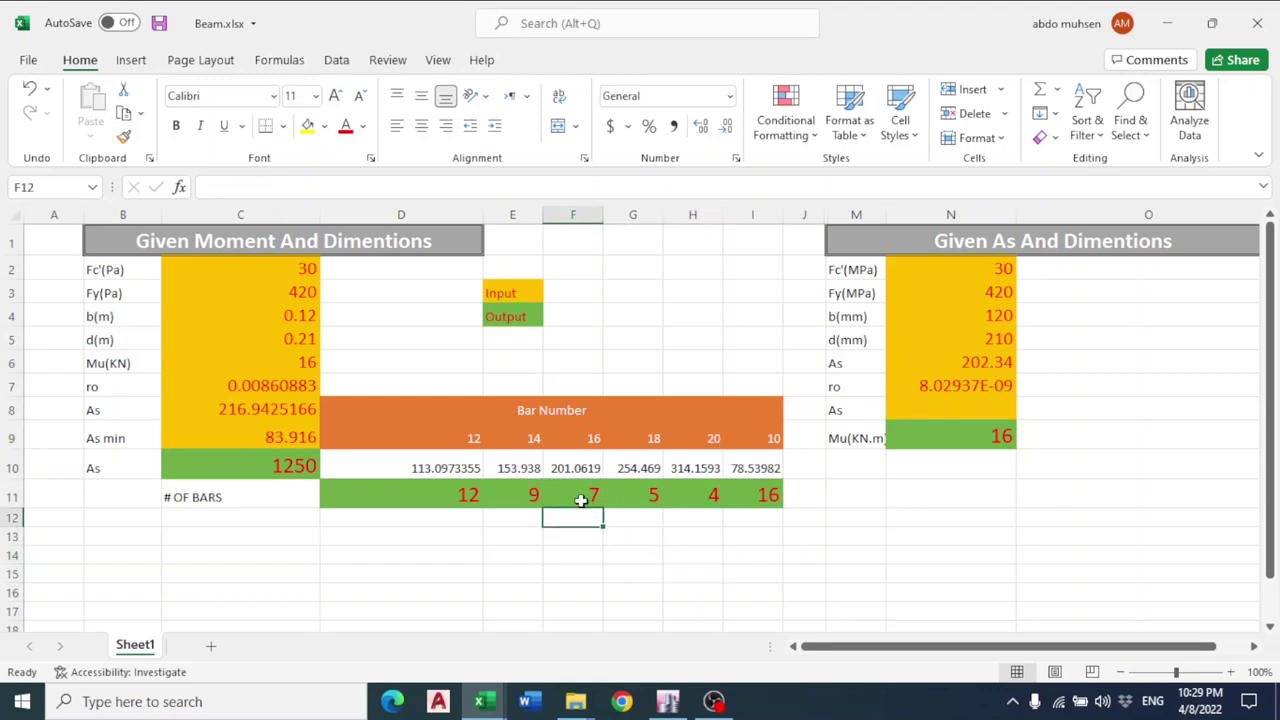
left_click(588, 438)
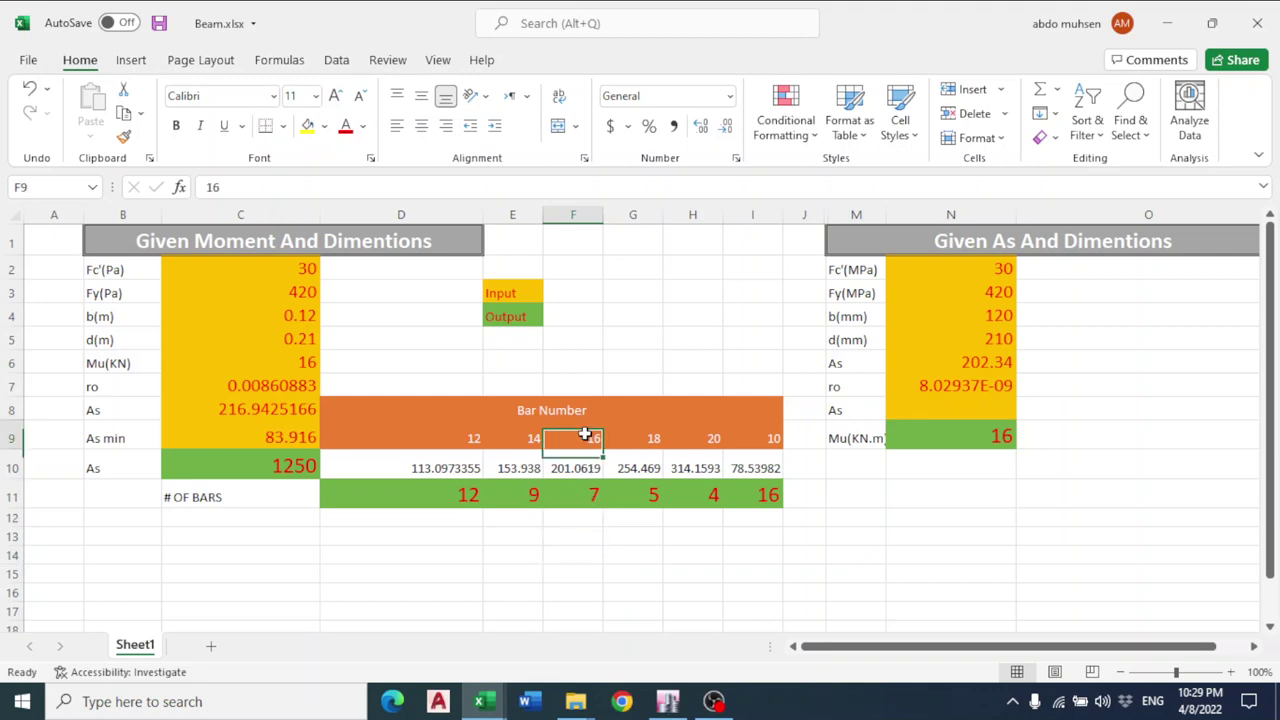
left_click(588, 494)
left_click(643, 554)
Switch to ETABS, clear the selected joint, verify whether all concrete frame members passed and select the failed frames.
left_click(668, 701)
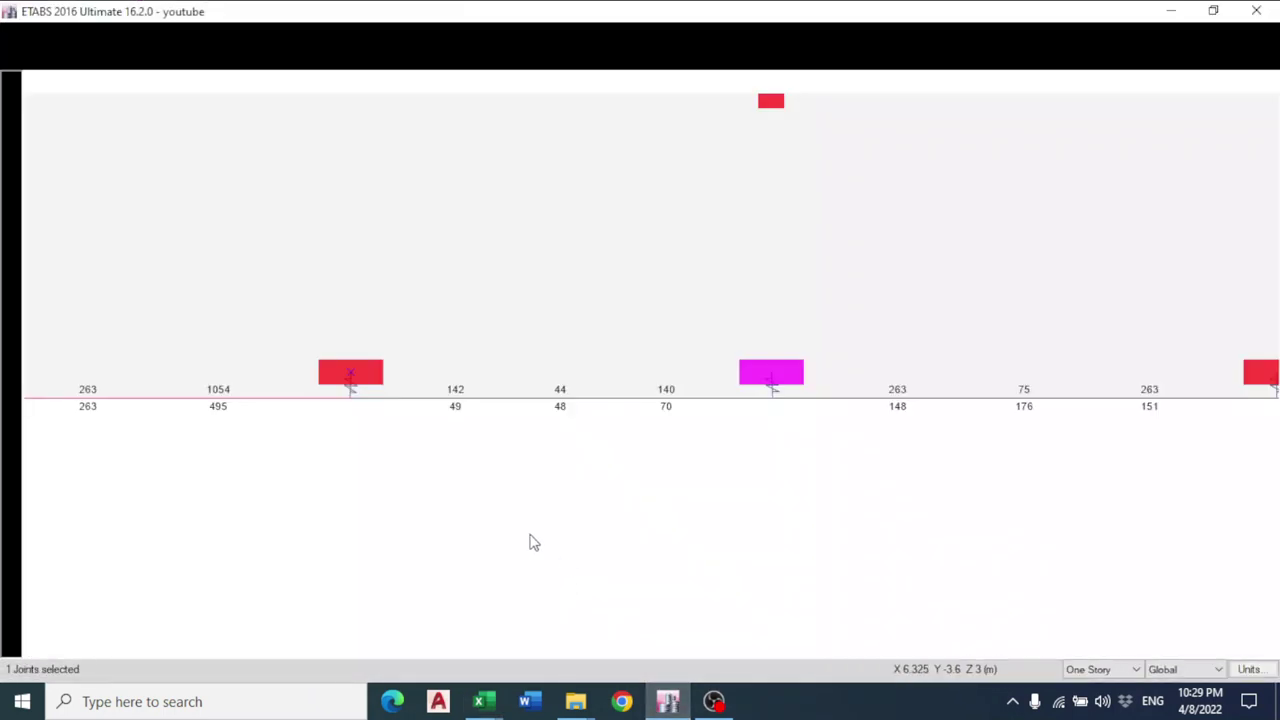
left_click(349, 375)
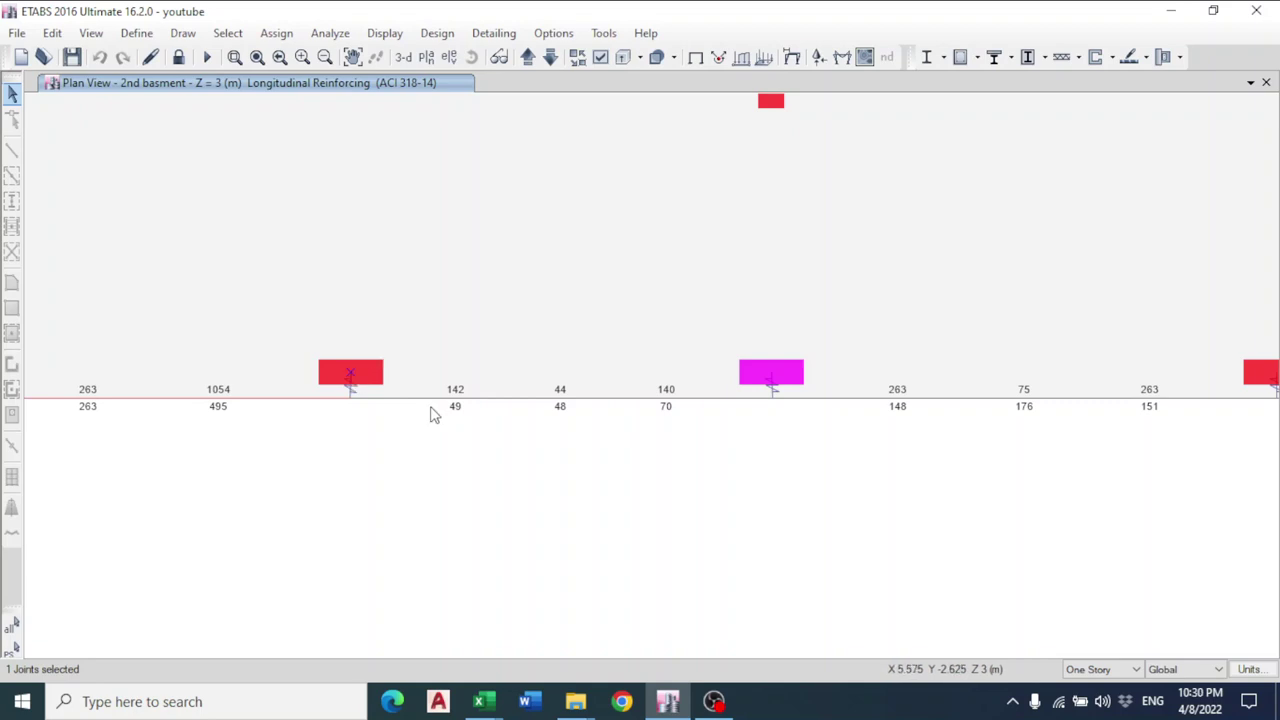
left_click(351, 379)
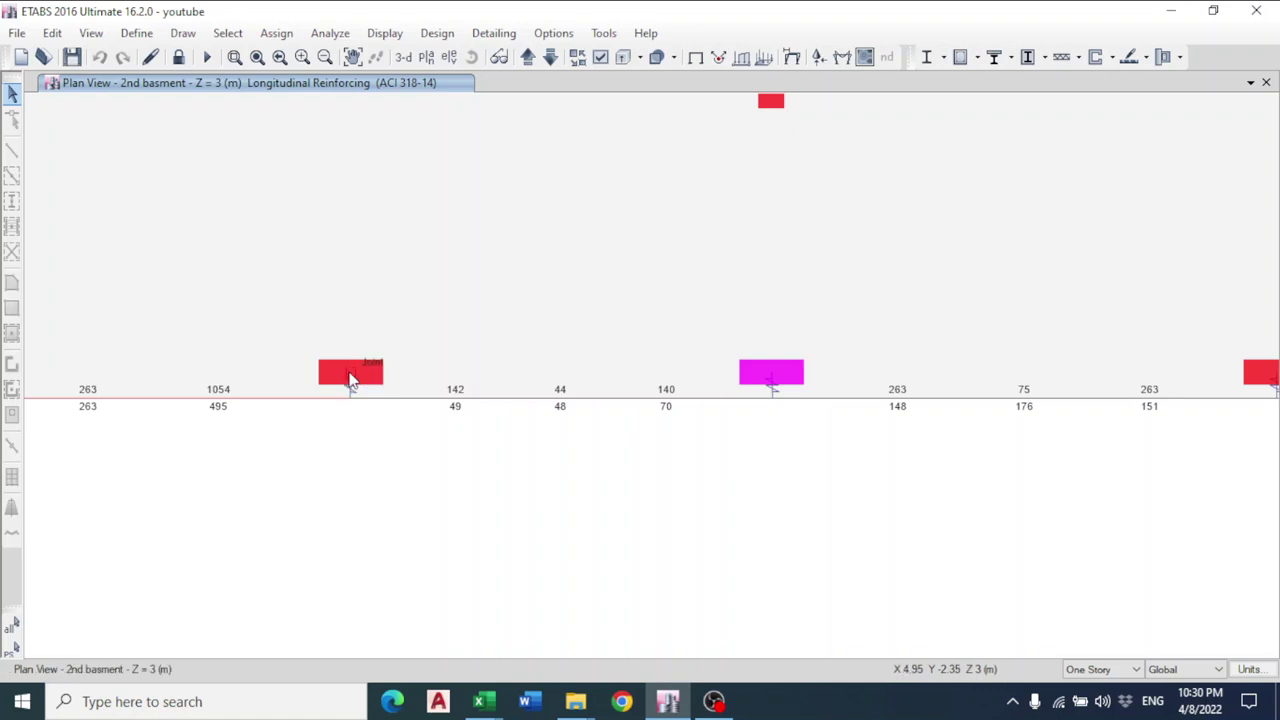
left_click(434, 33)
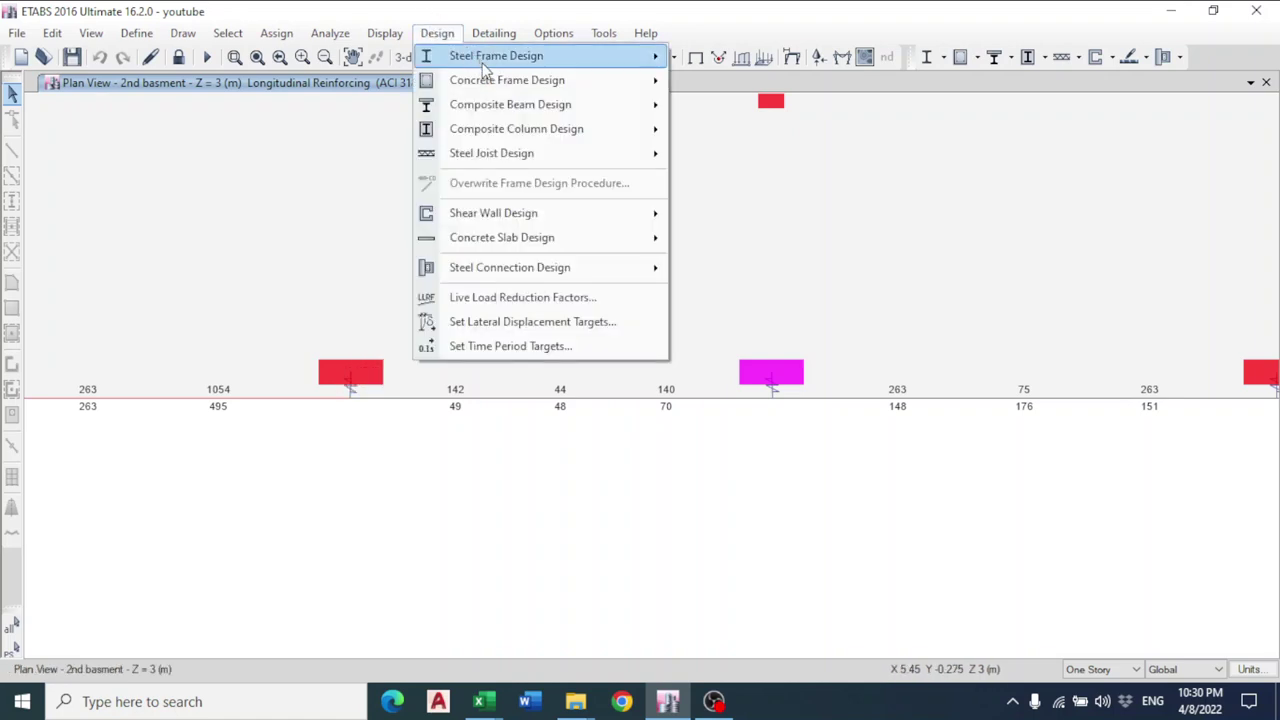
mouse_move(510, 112)
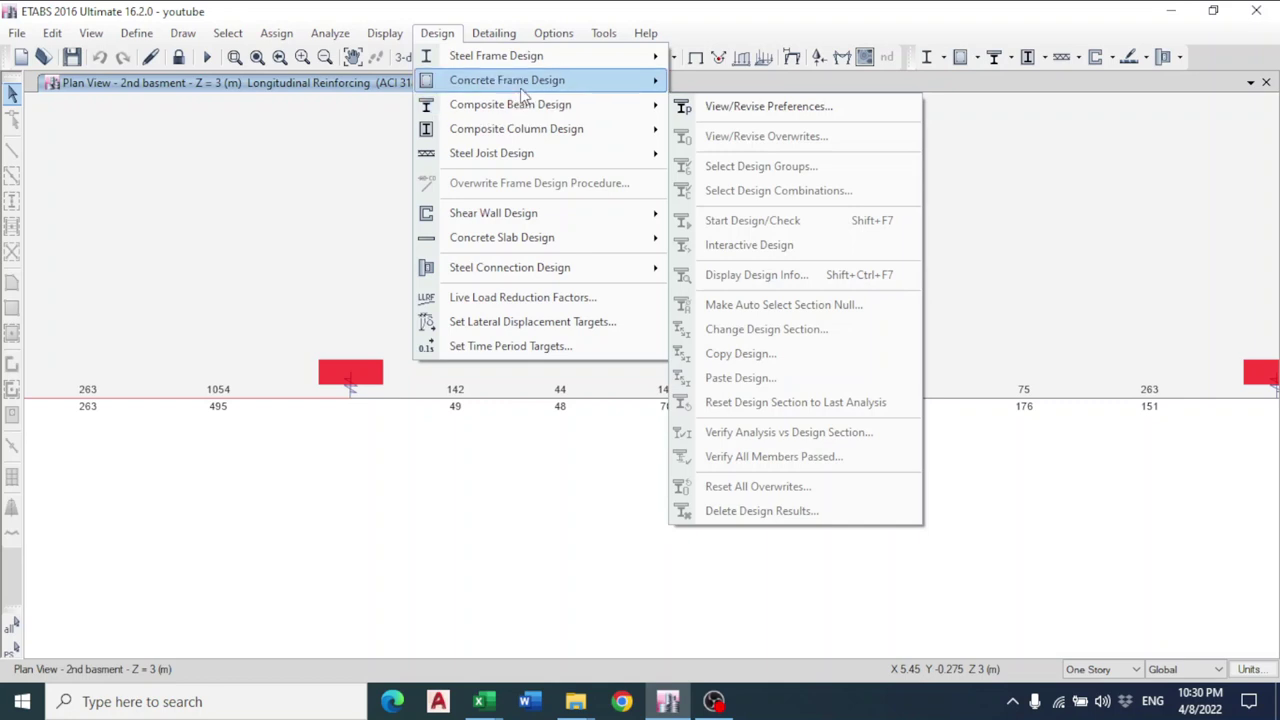
mouse_move(524, 88)
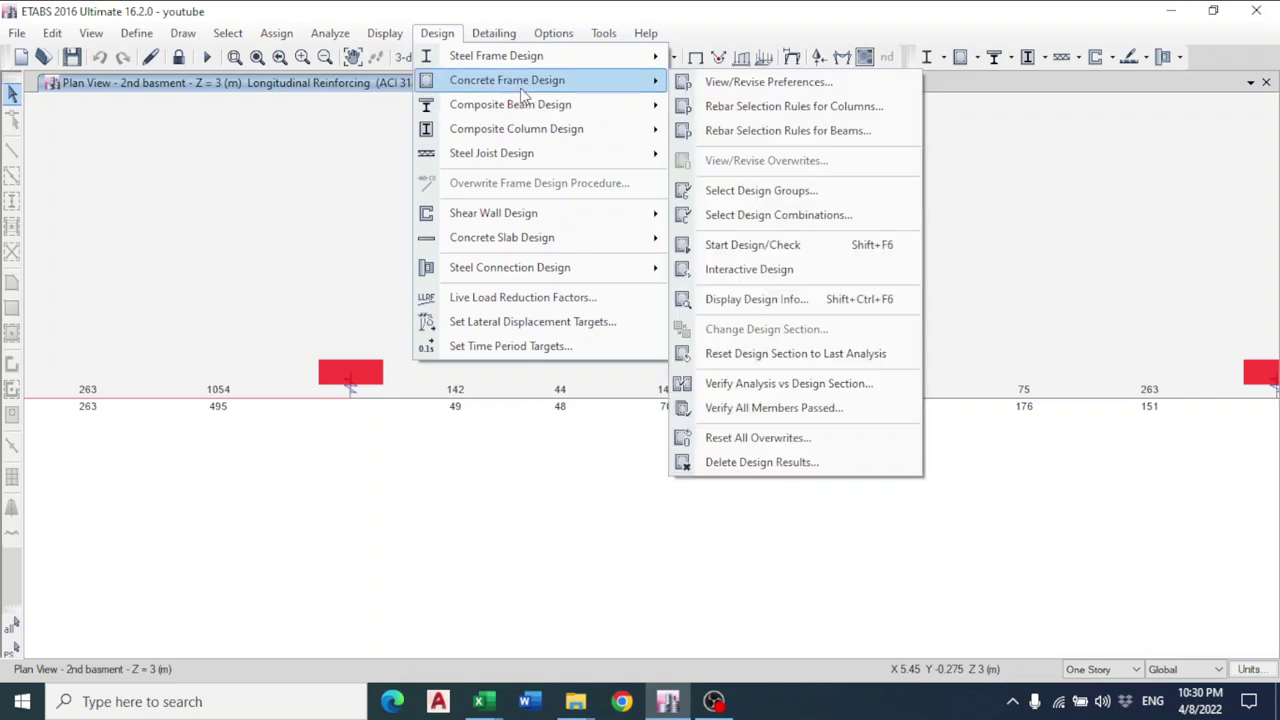
left_click(808, 405)
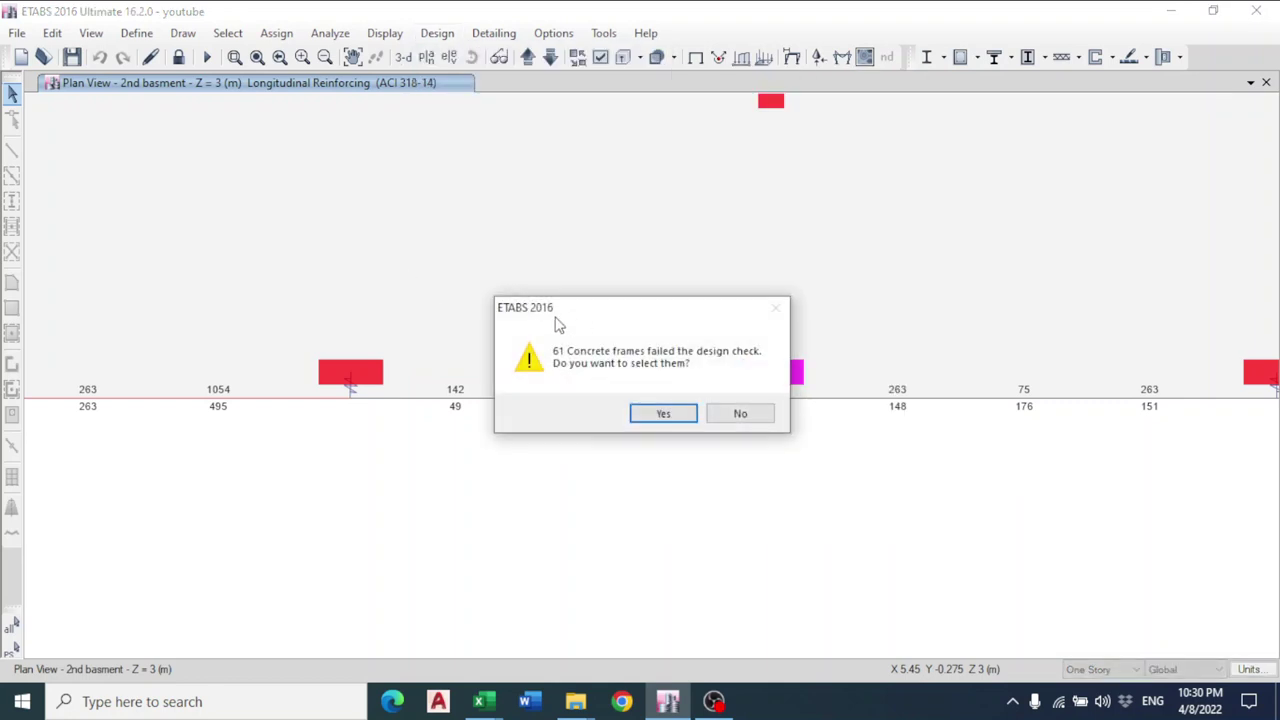
left_click(664, 414)
Go up from the 2nd basement plan to the Ground floor plan and examine the columns and beam reinforcement.
scroll(674, 437, "down", 3)
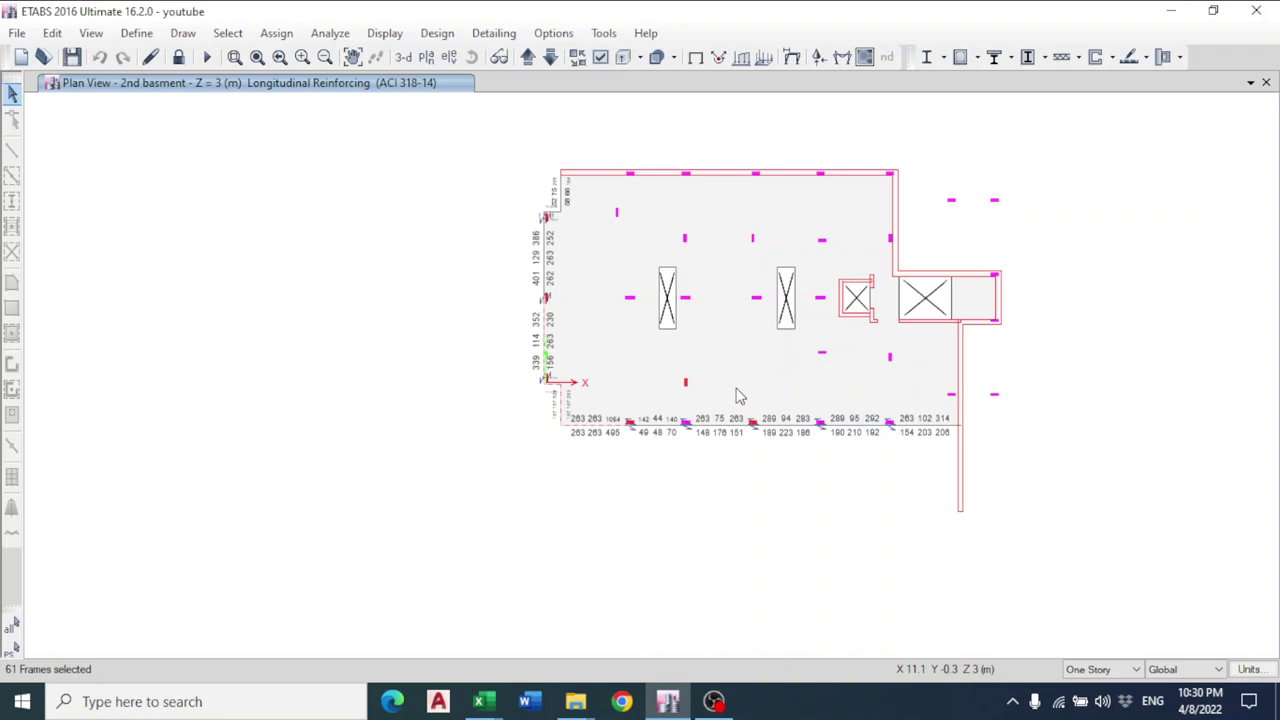
left_click(527, 57)
left_click(527, 57)
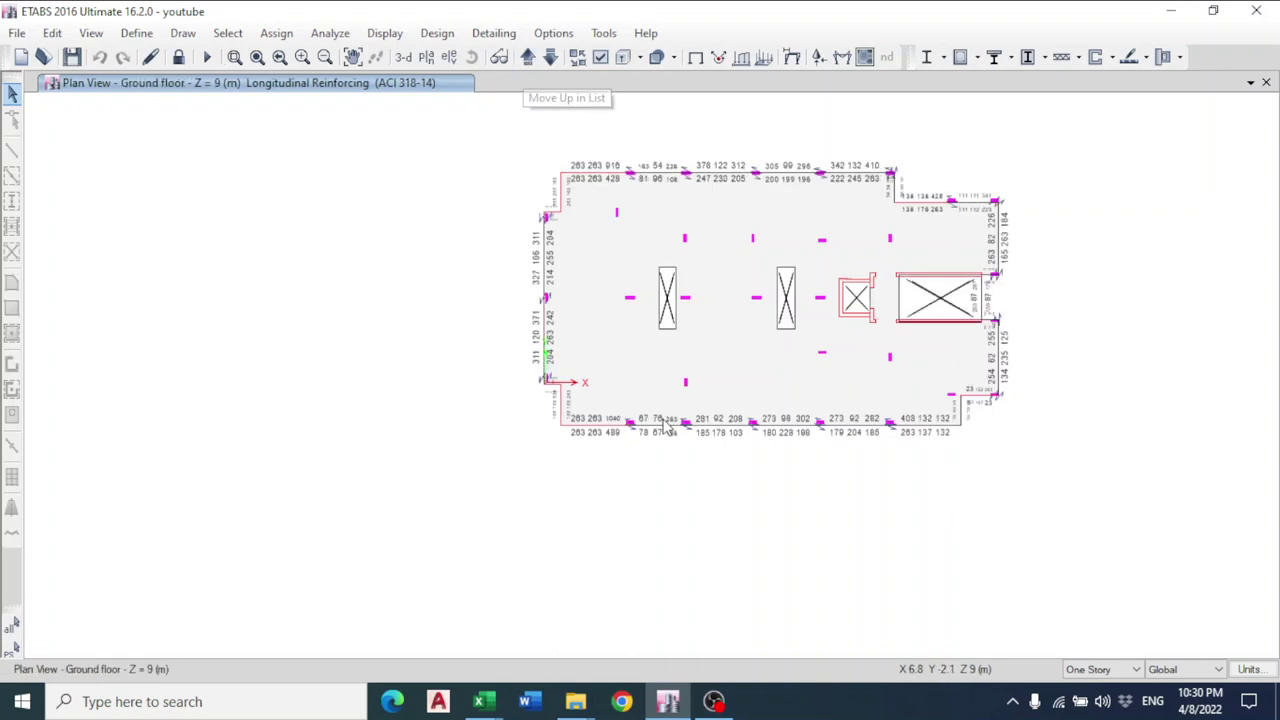
scroll(645, 442, "up", 3)
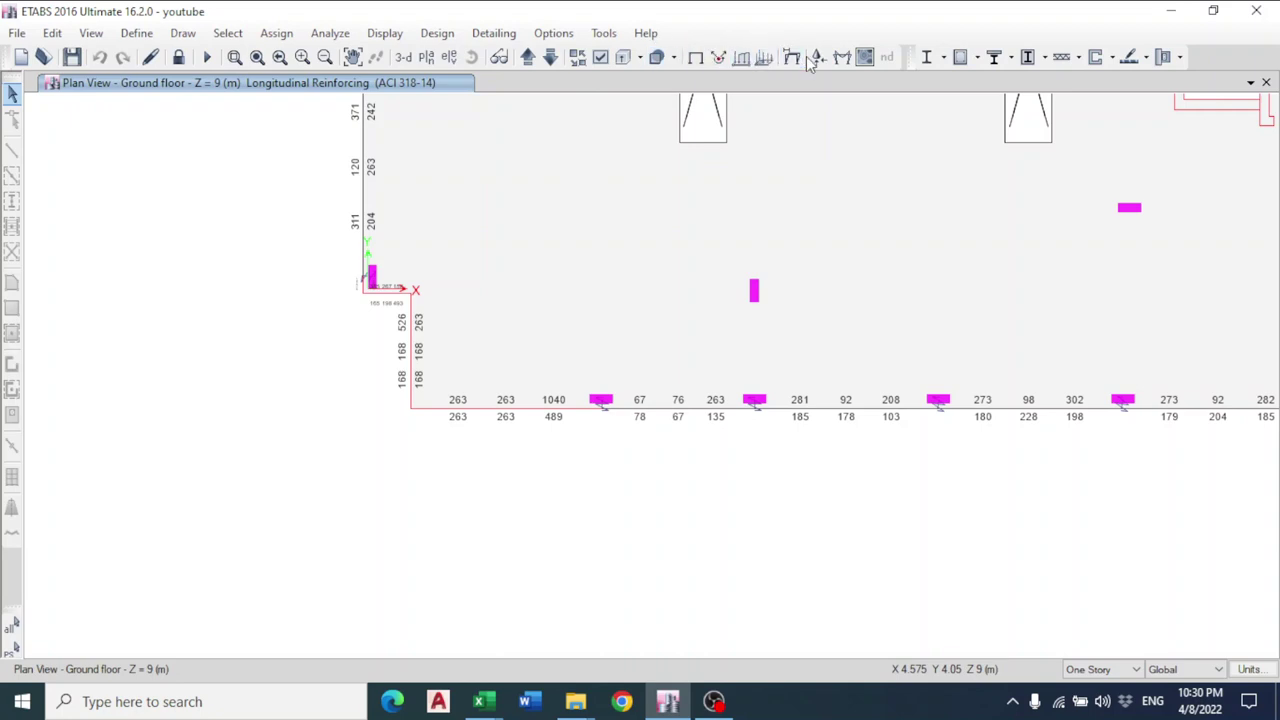
Display the frames' axial force diagram for the ULTIMATE combination in 3D and examine the forces along column C24.
left_click(845, 58)
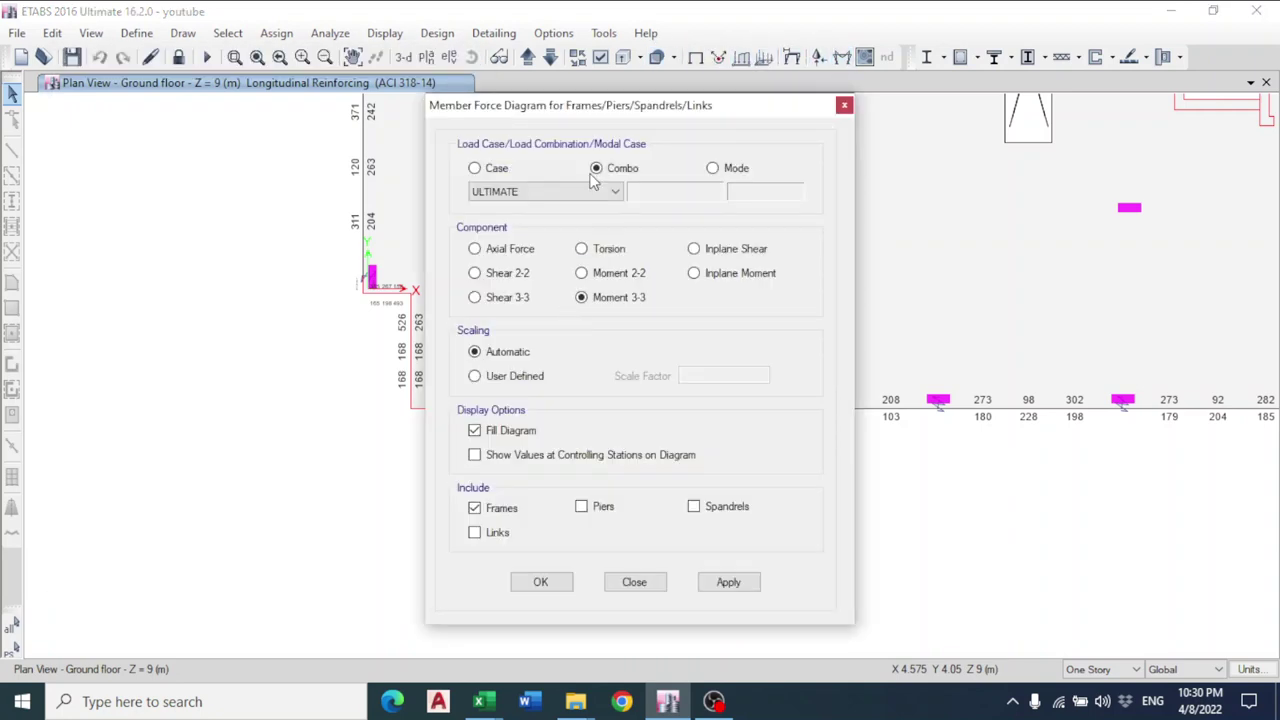
left_click(500, 276)
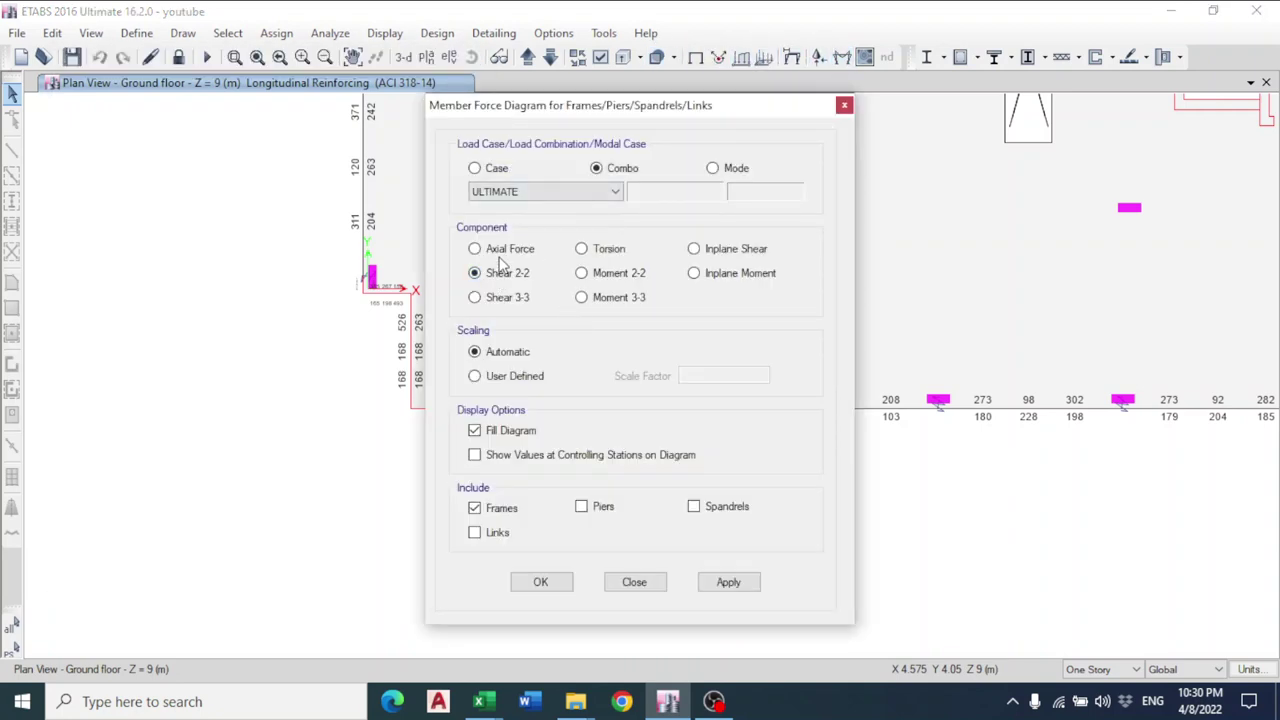
left_click(543, 583)
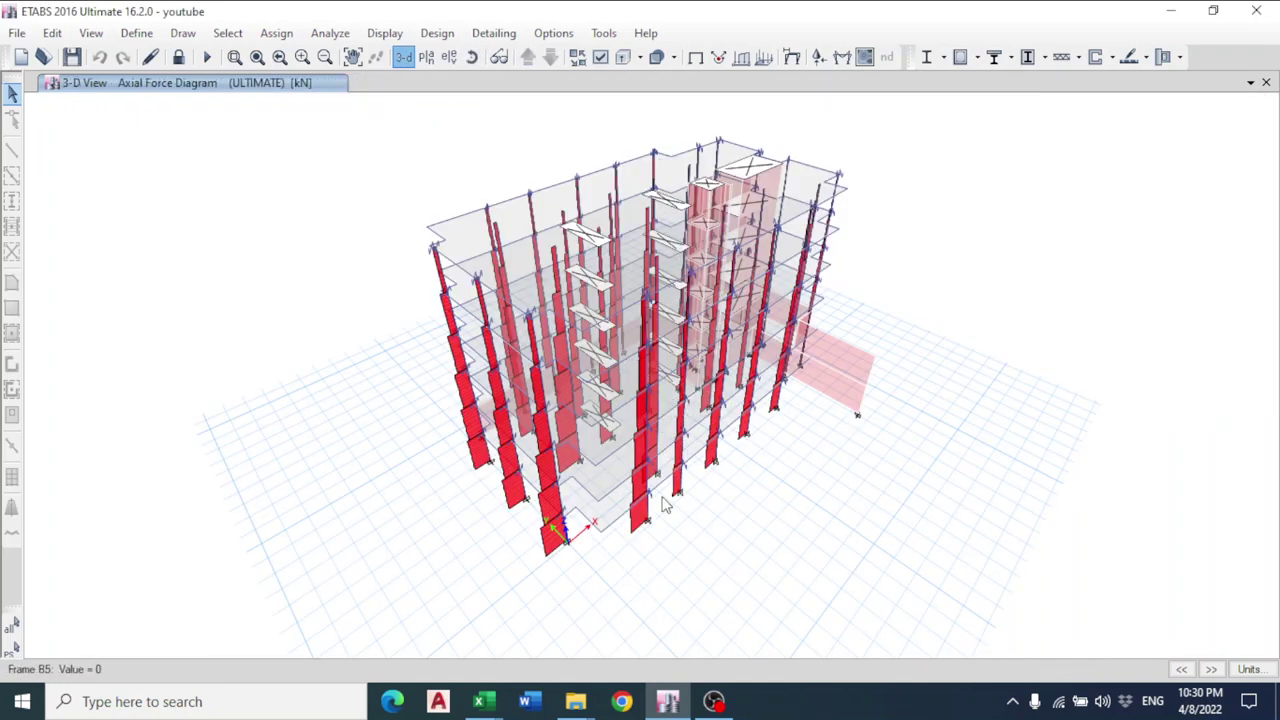
scroll(664, 503, "up", 4)
mouse_move(634, 474)
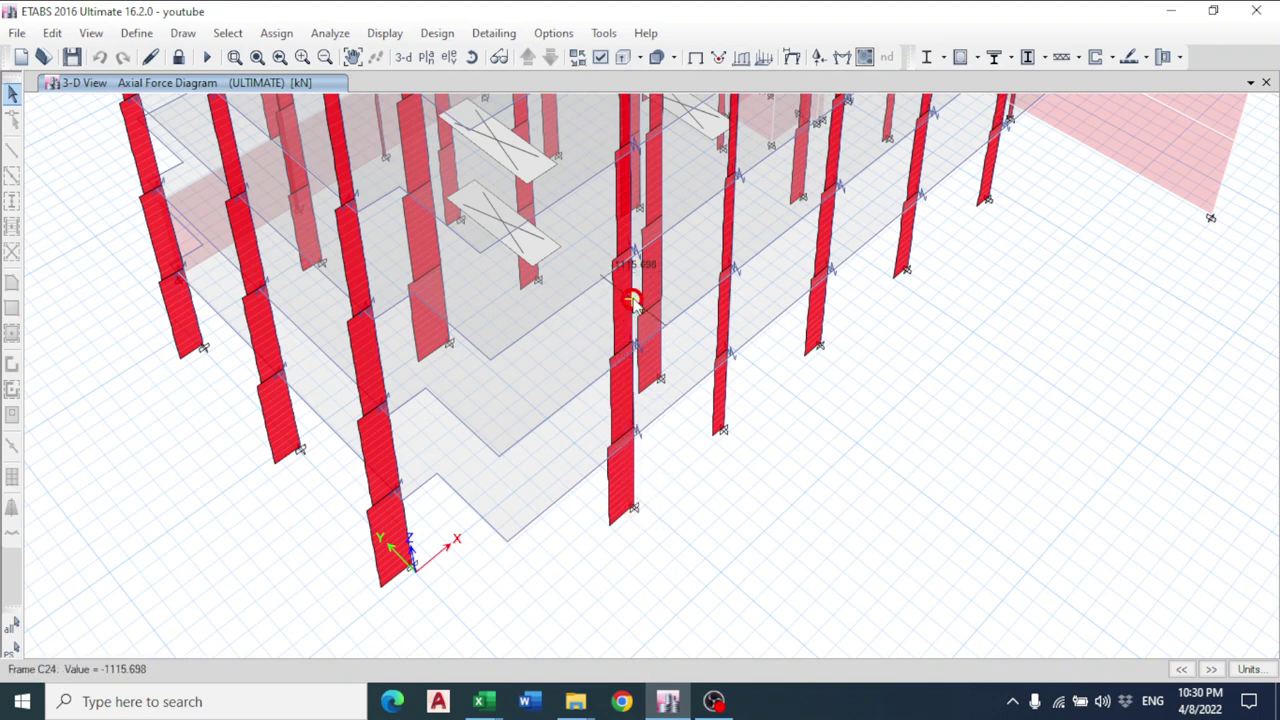
scroll(640, 410, "up", 3)
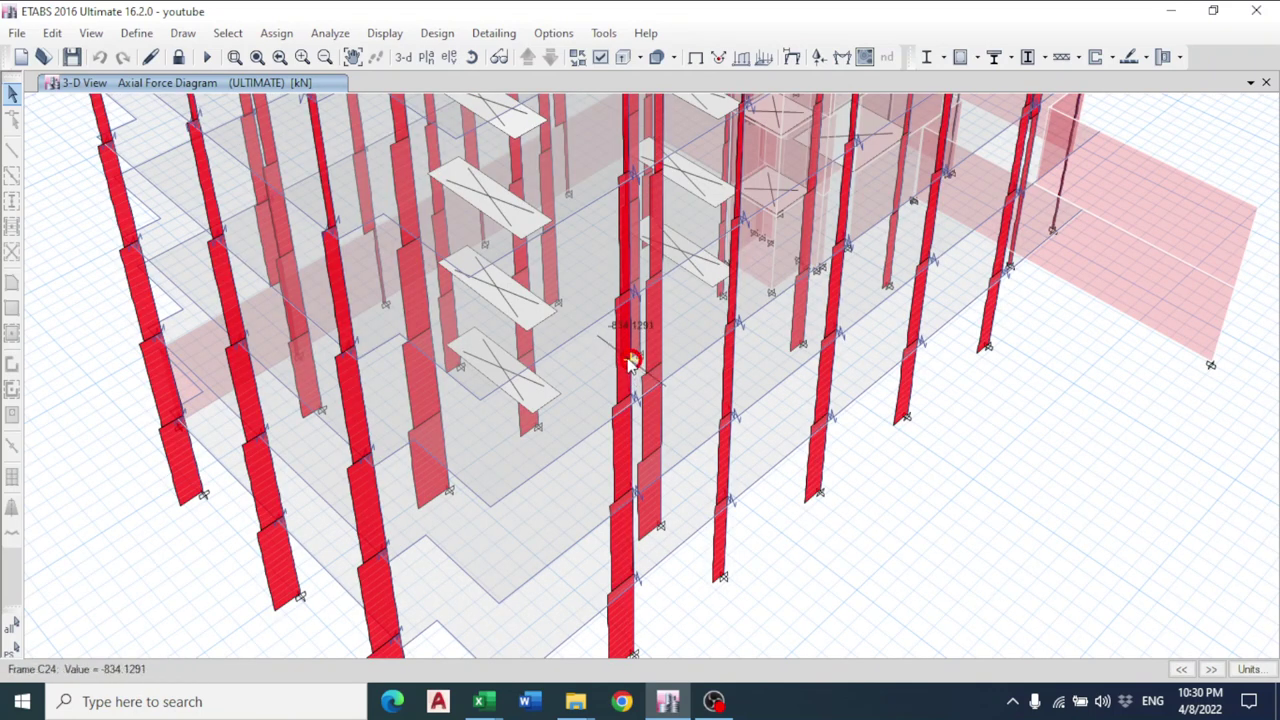
Switch to the Column.xlsx workbook in Excel and set column C1's Pu to 1400 kN.
mouse_move(480, 701)
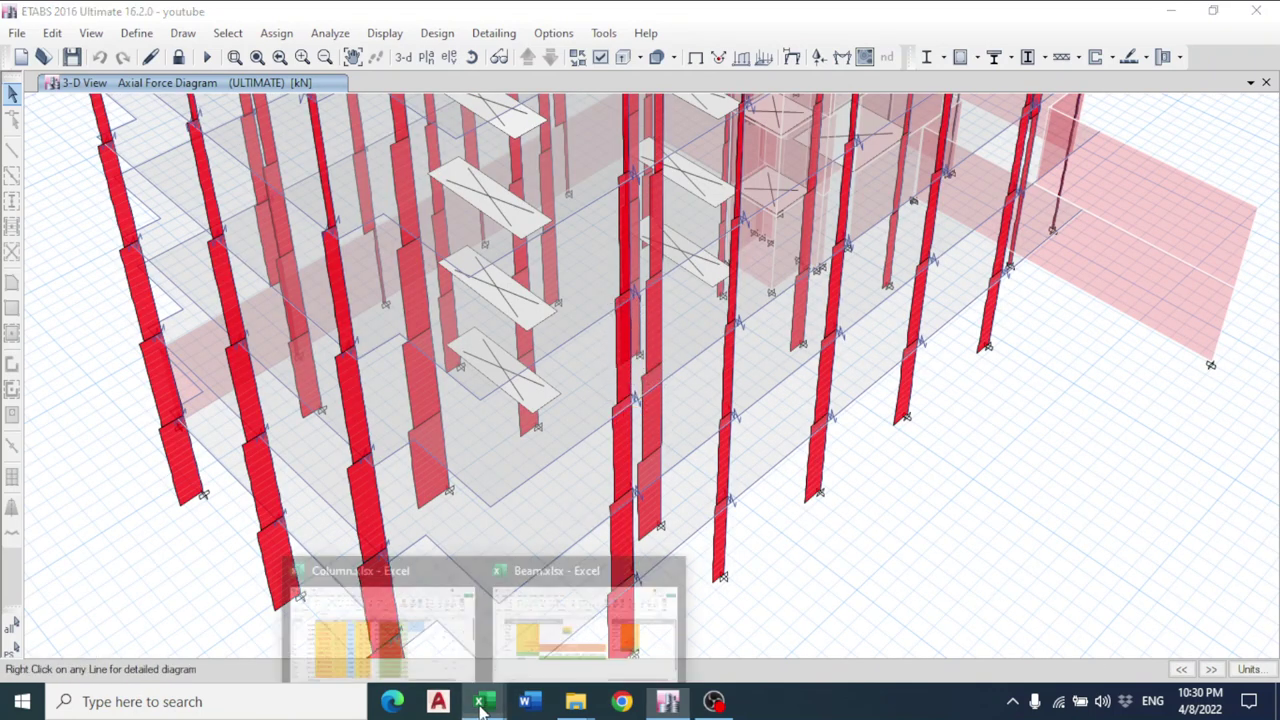
left_click(451, 621)
left_click(480, 700)
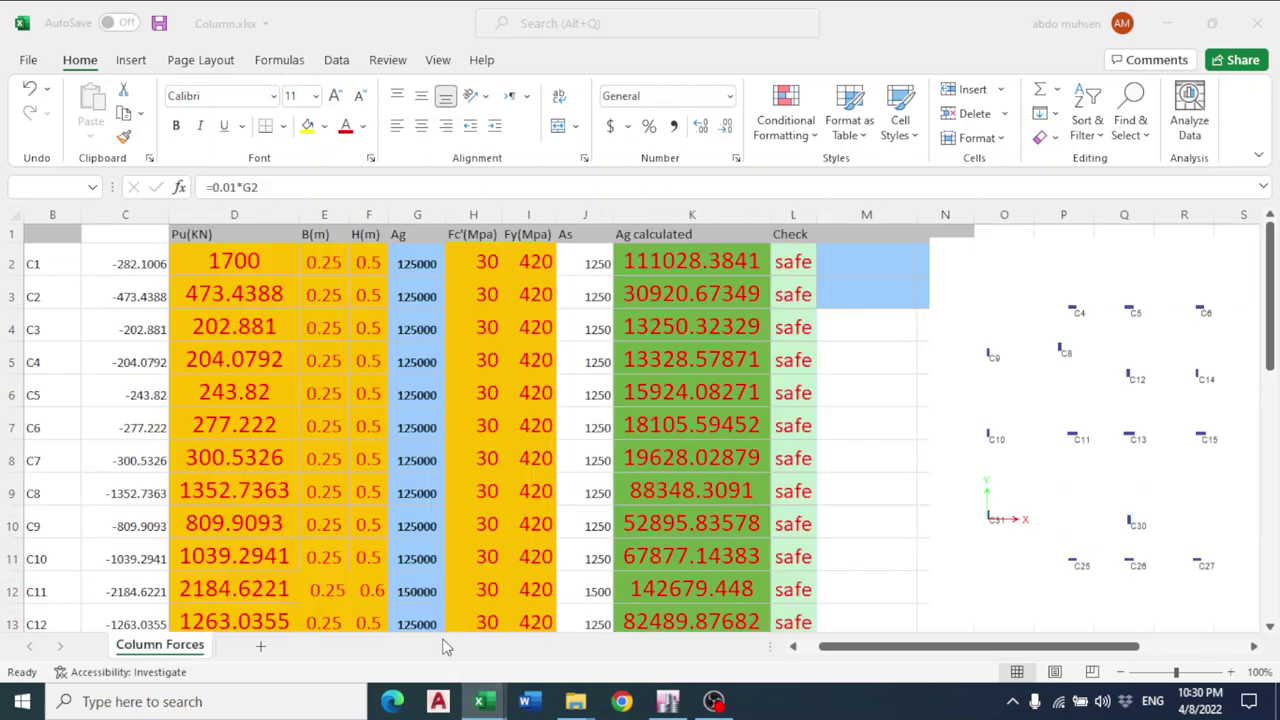
left_click(243, 260)
type("140")
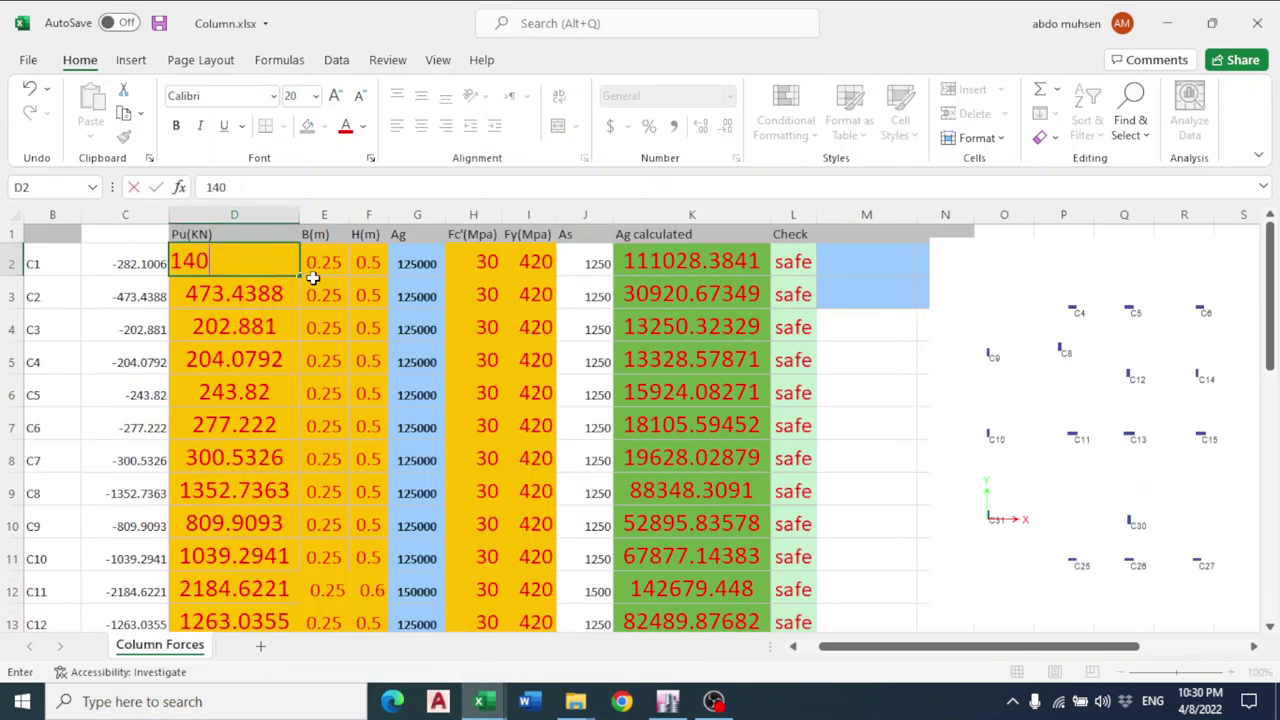
type("0")
key("Tab")
Set column C1's width B to 0.2 m and recheck its safety cell.
type("0")
key("Return")
type("3")
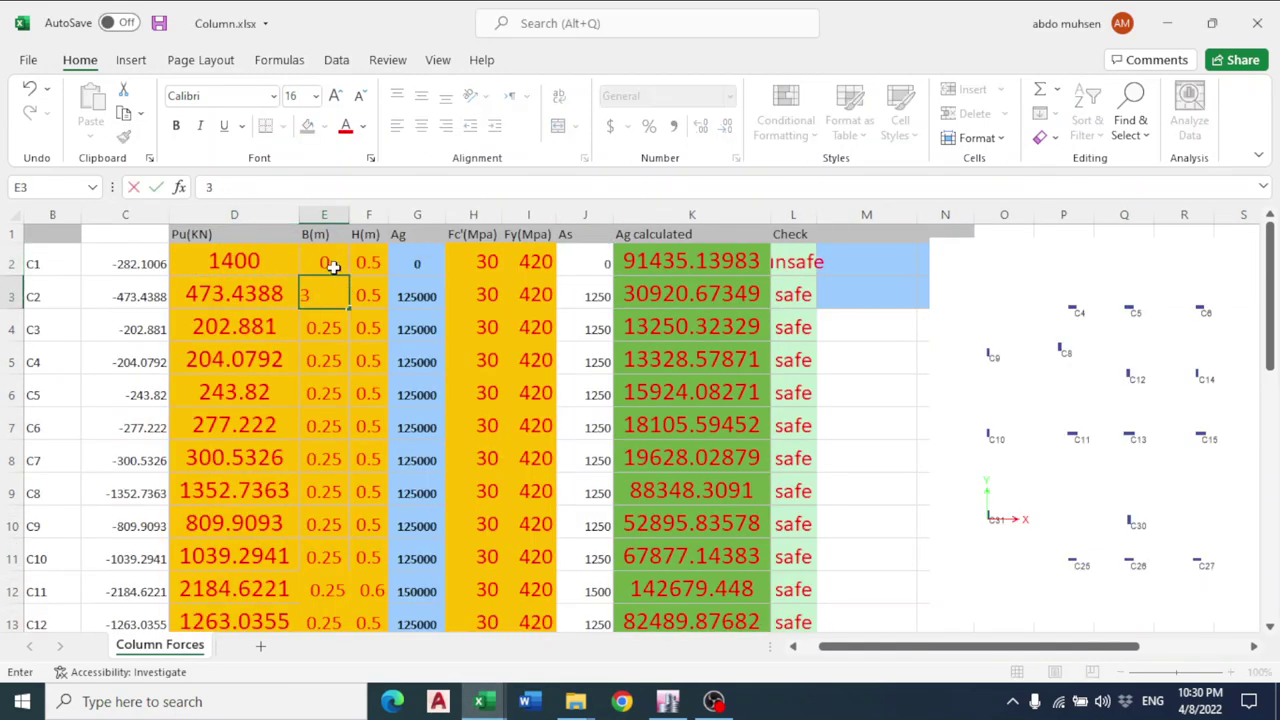
left_click(335, 265)
type("0..2")
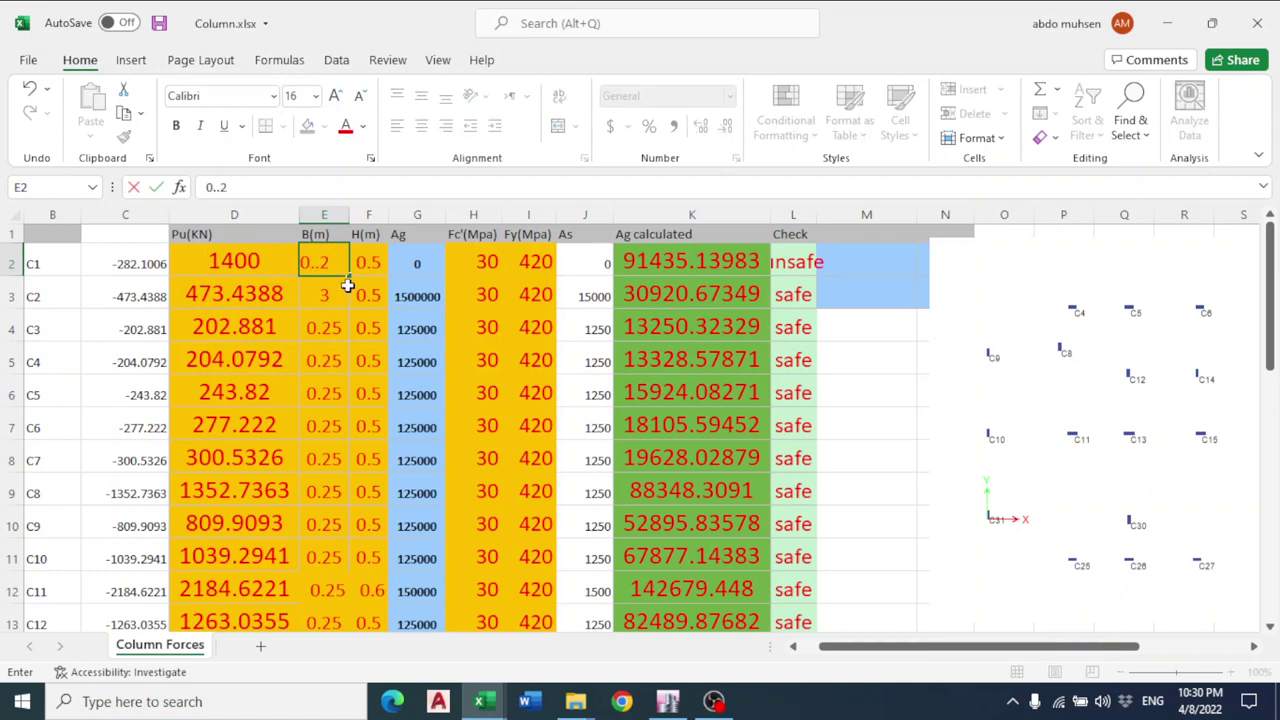
key("Return")
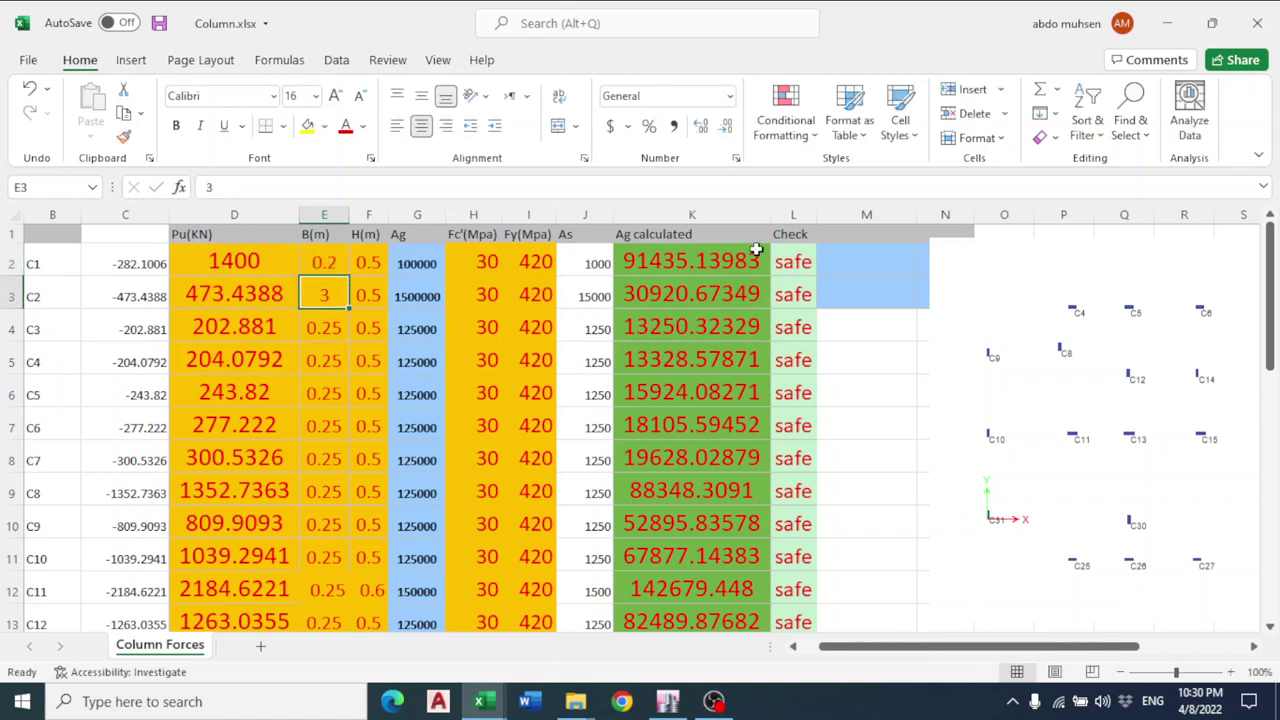
left_click(806, 261)
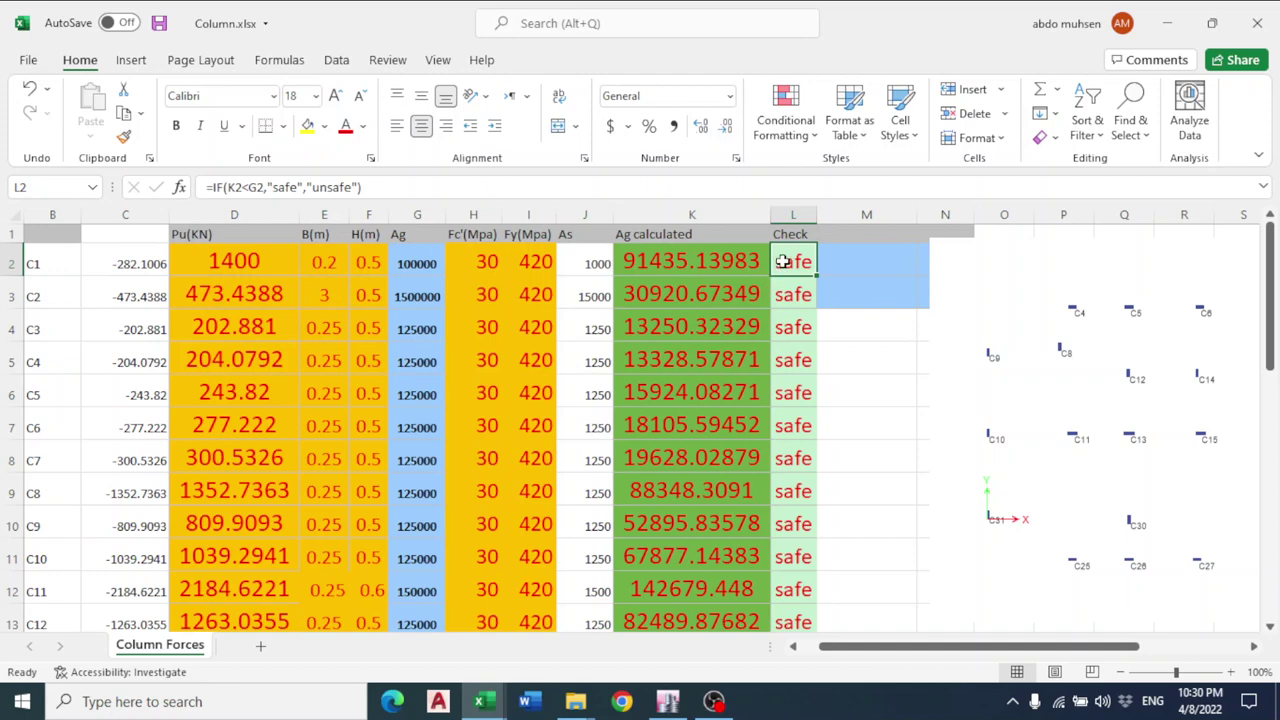
Switch to ETABS and examine the axial forces of column C24 on successive lower stories.
left_click(668, 701)
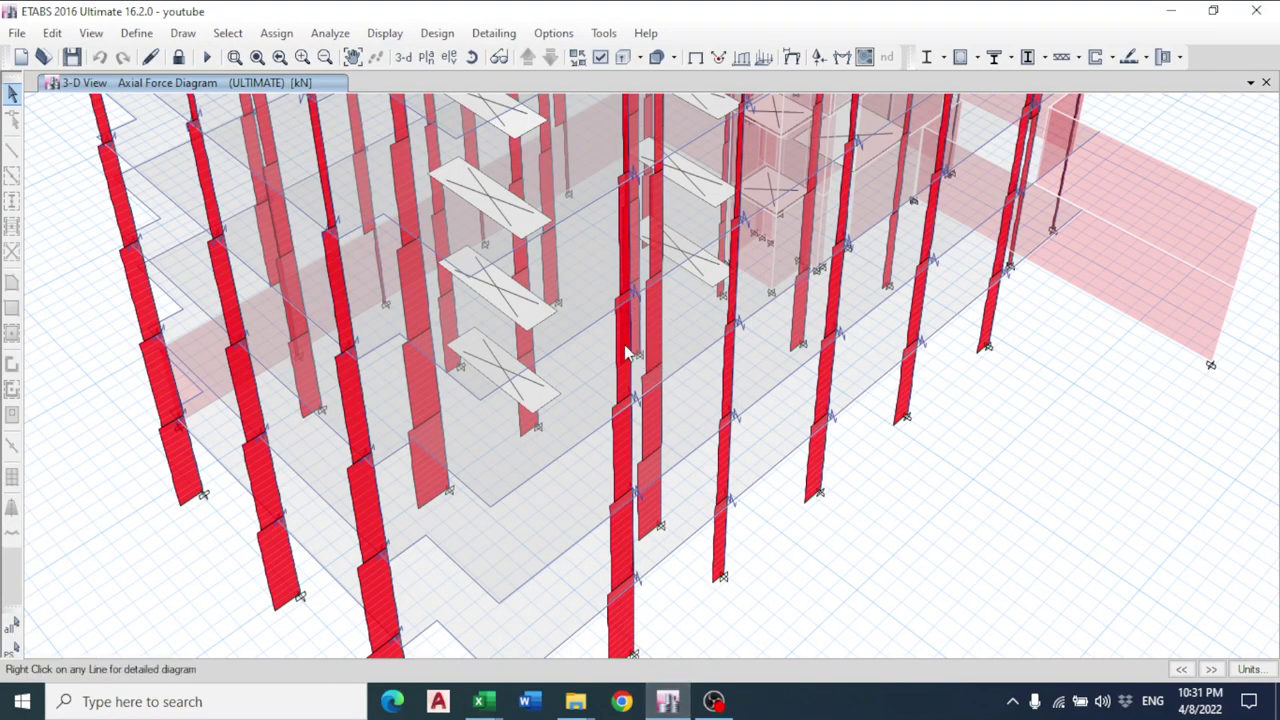
mouse_move(631, 420)
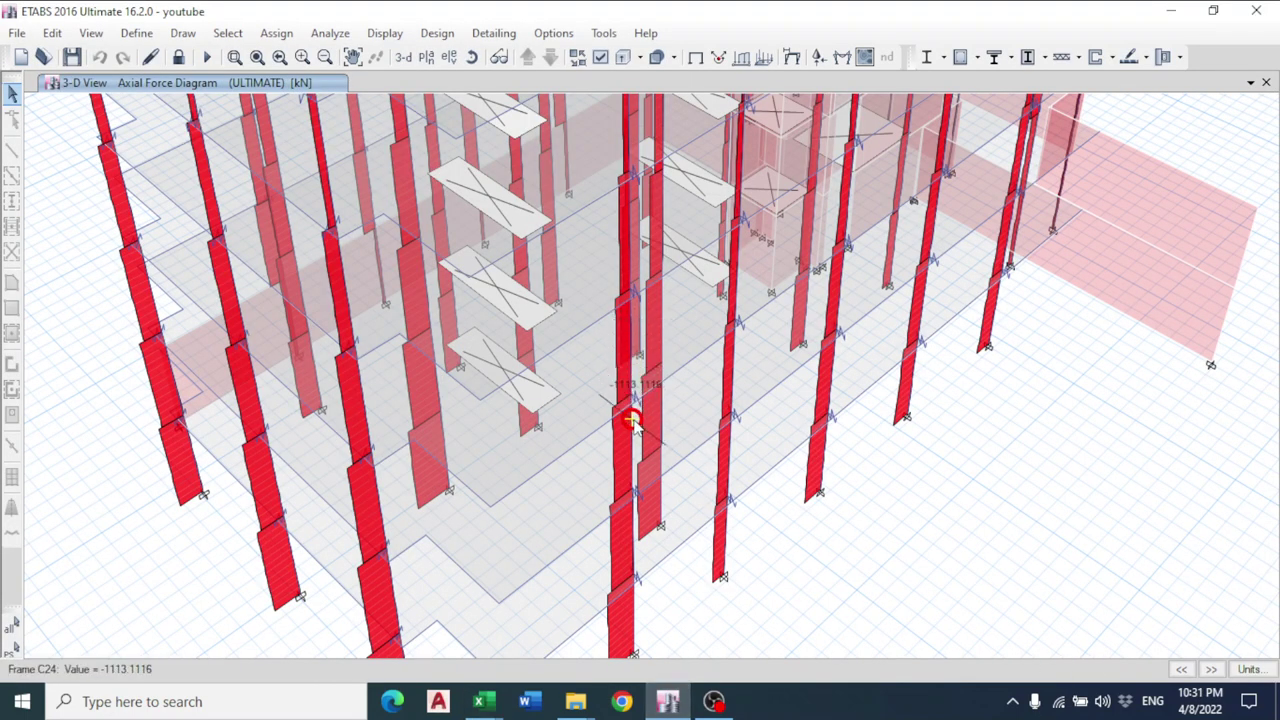
mouse_move(635, 525)
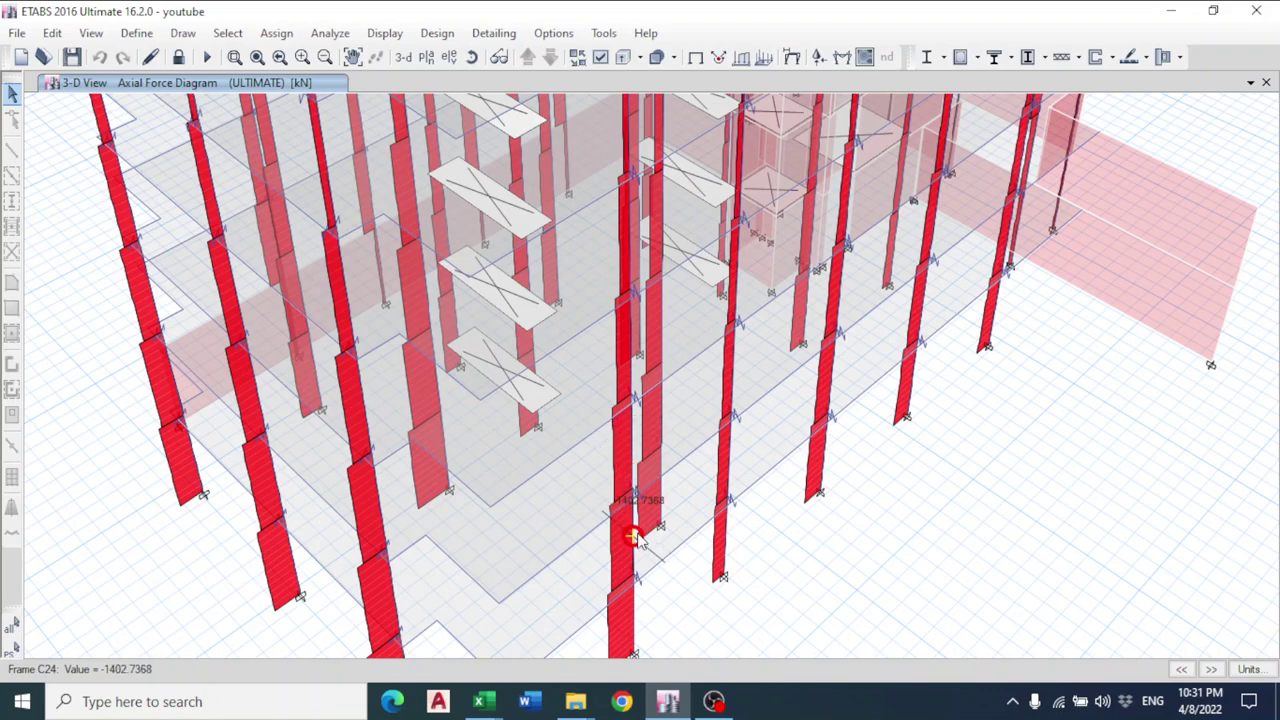
Return to Column.xlsx in Excel and try a Pu of 800 kN for column C1.
key("alt+Tab")
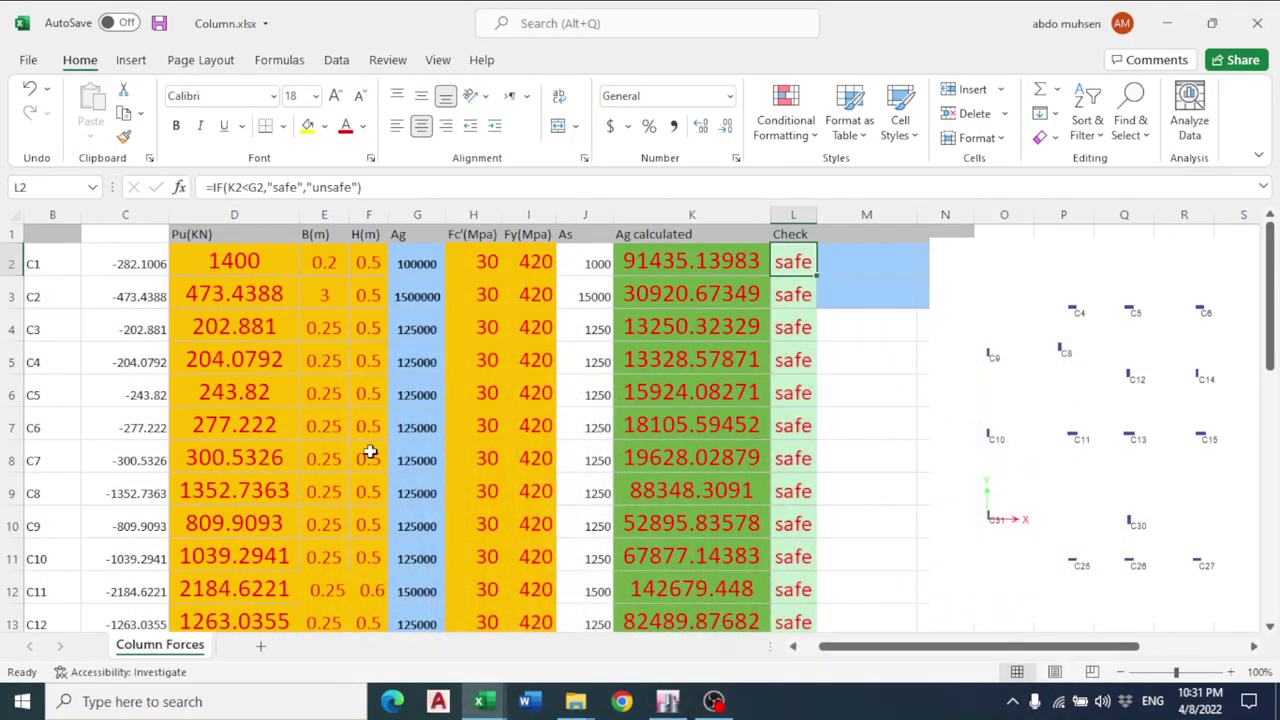
left_click(238, 271)
type("800")
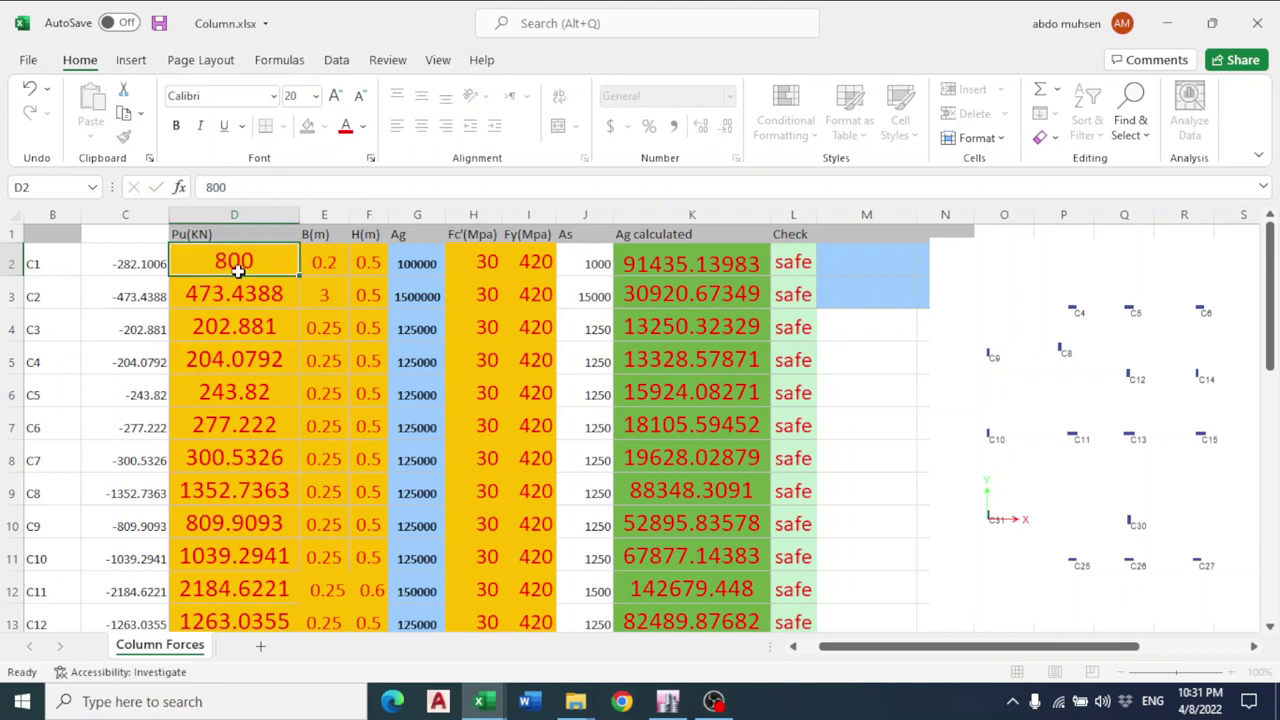
key("Return")
Try Pu values of 1400 and 1450 kN for column C1 and check its safety cell.
left_click(245, 260)
type("140")
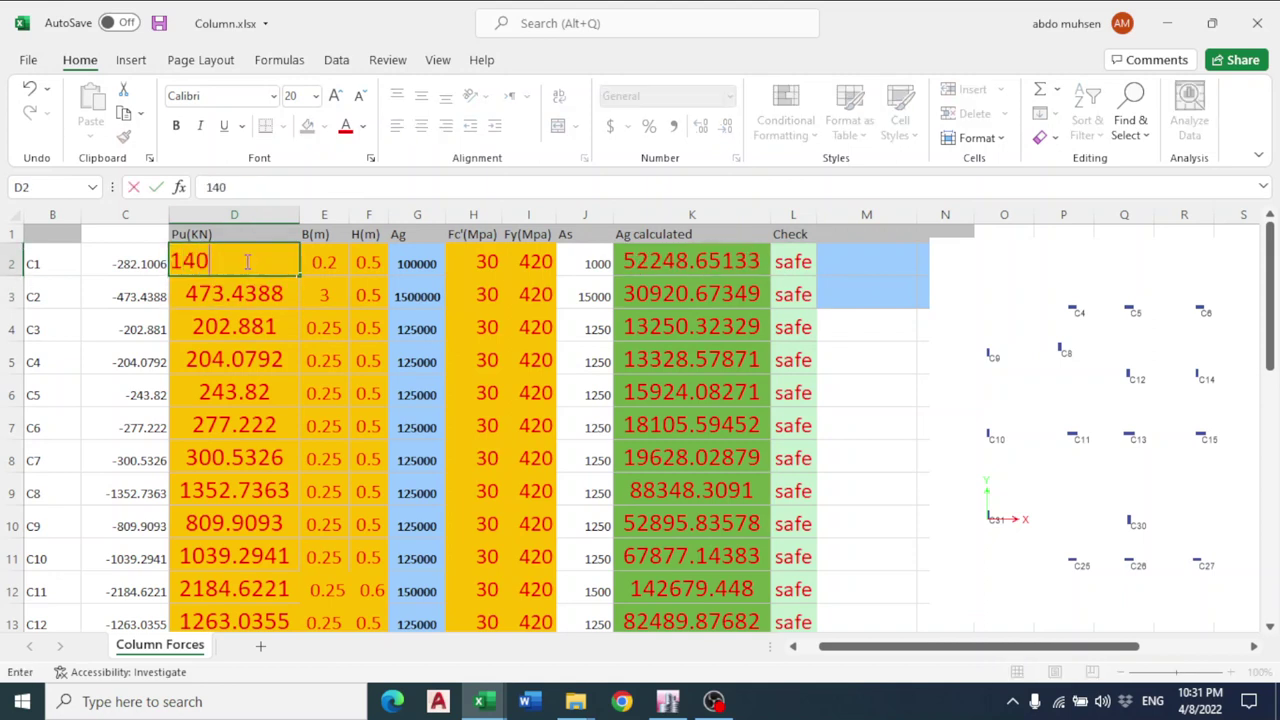
type("0")
key("Return")
left_click(247, 261)
type("1450")
key("Return")
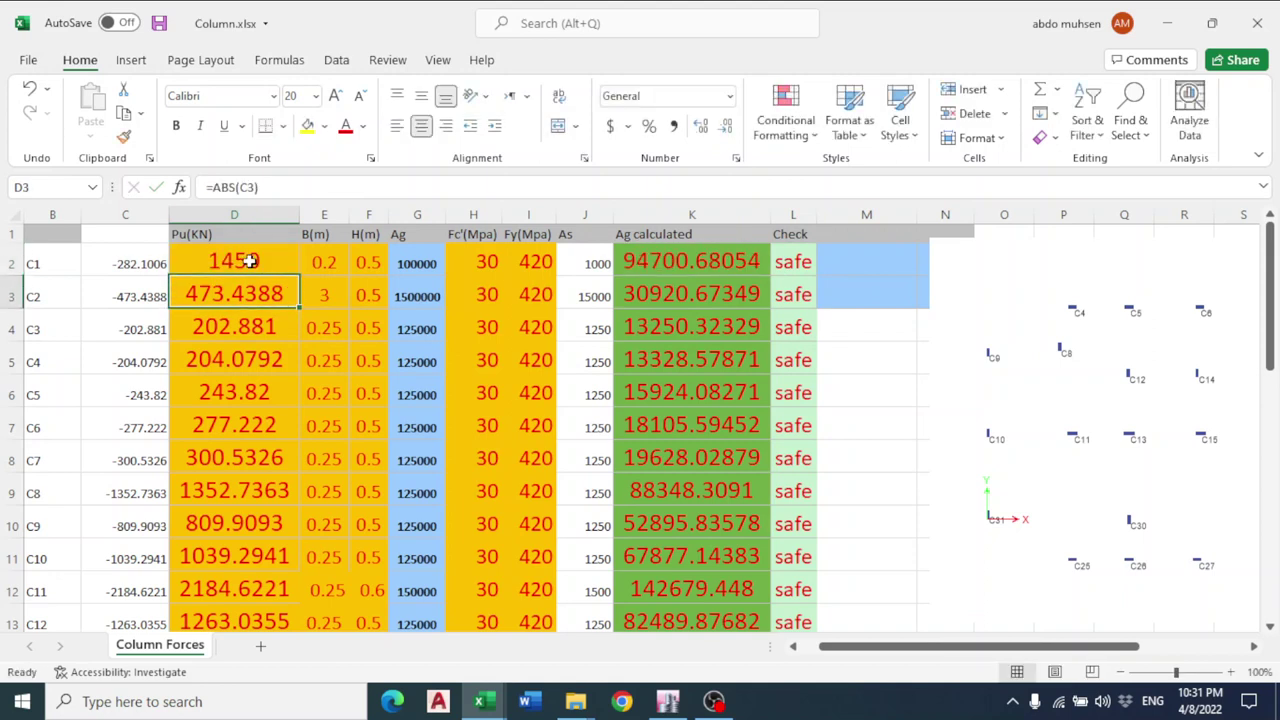
Try Pu values of 1500 and 1600 kN for column C1 against its safety check.
left_click(250, 259)
type("1")
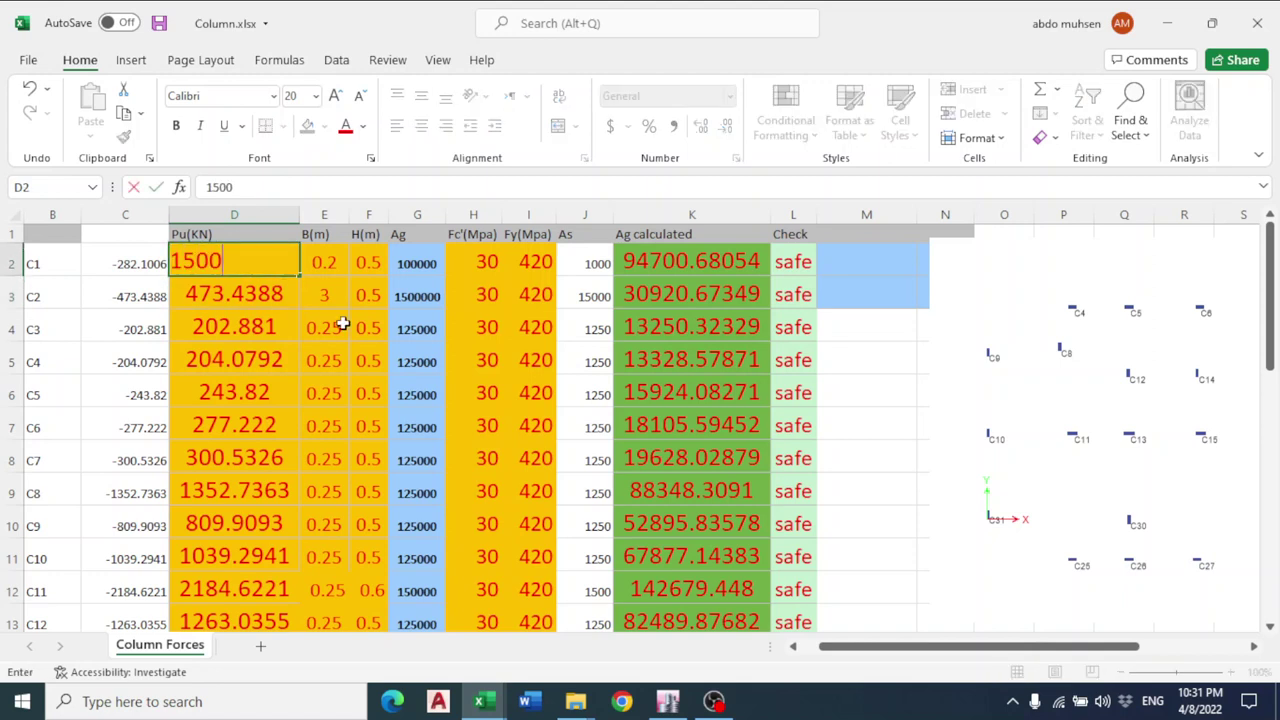
type("500")
key("Return")
left_click(258, 266)
type("16")
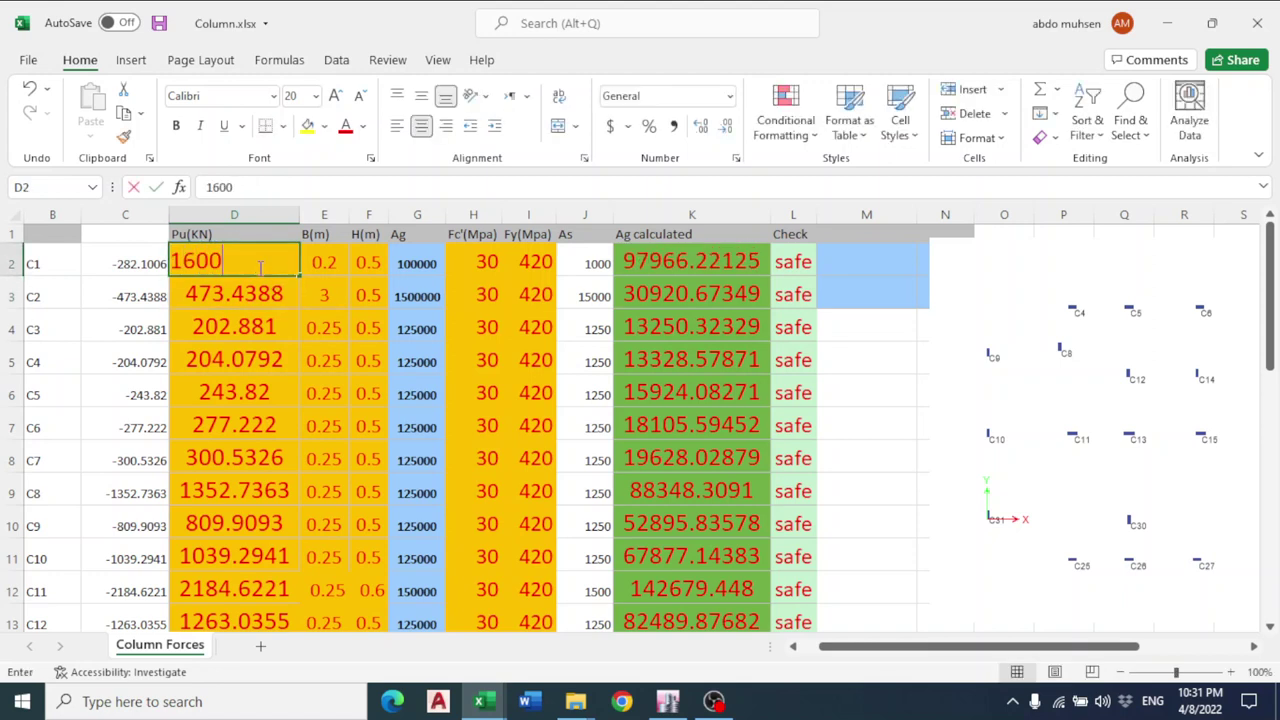
key("Return")
Test 1550 kN as column C1's Pu, and settle on 1520 kN.
left_click(258, 261)
type("1")
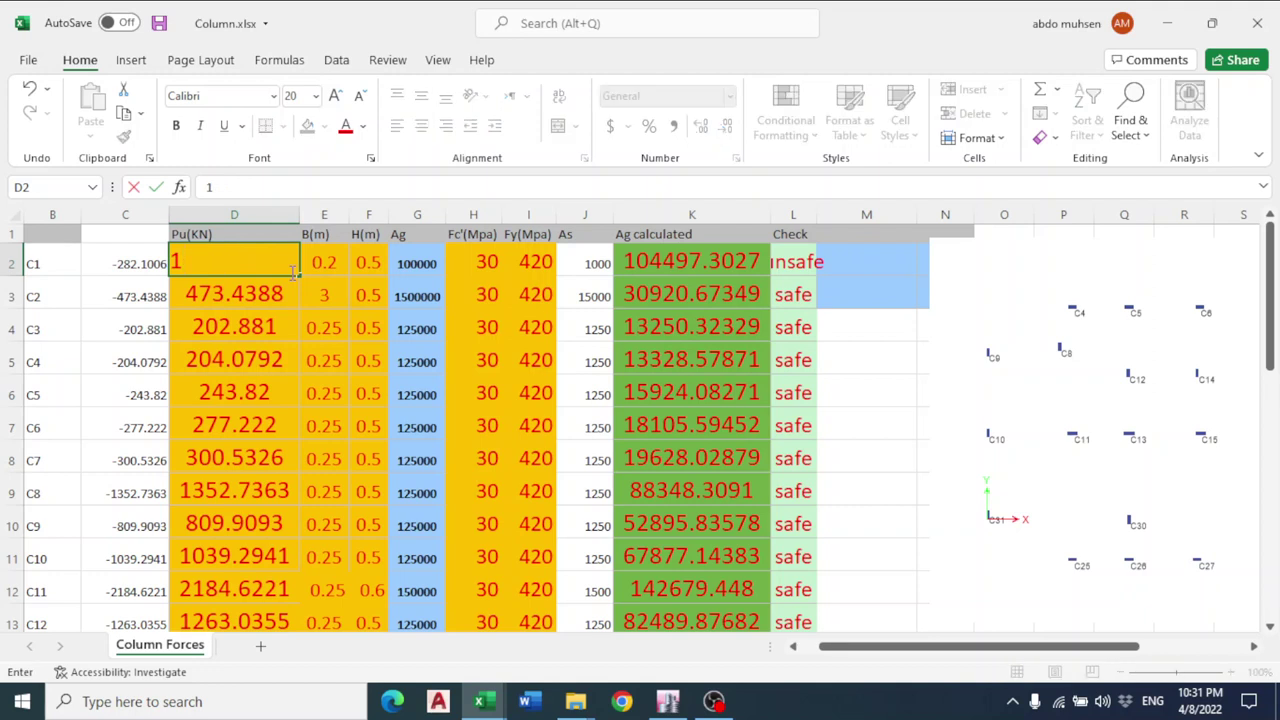
type("550")
key("Return")
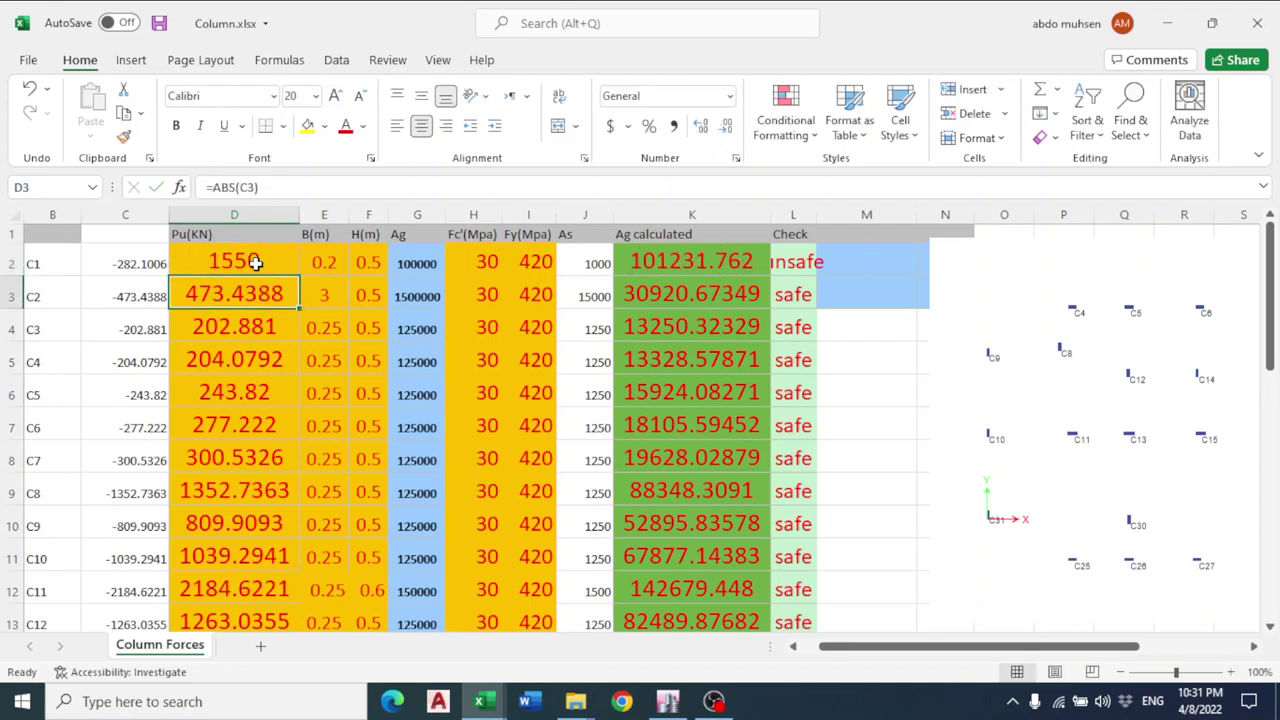
left_click(256, 262)
type("1520")
key("Return")
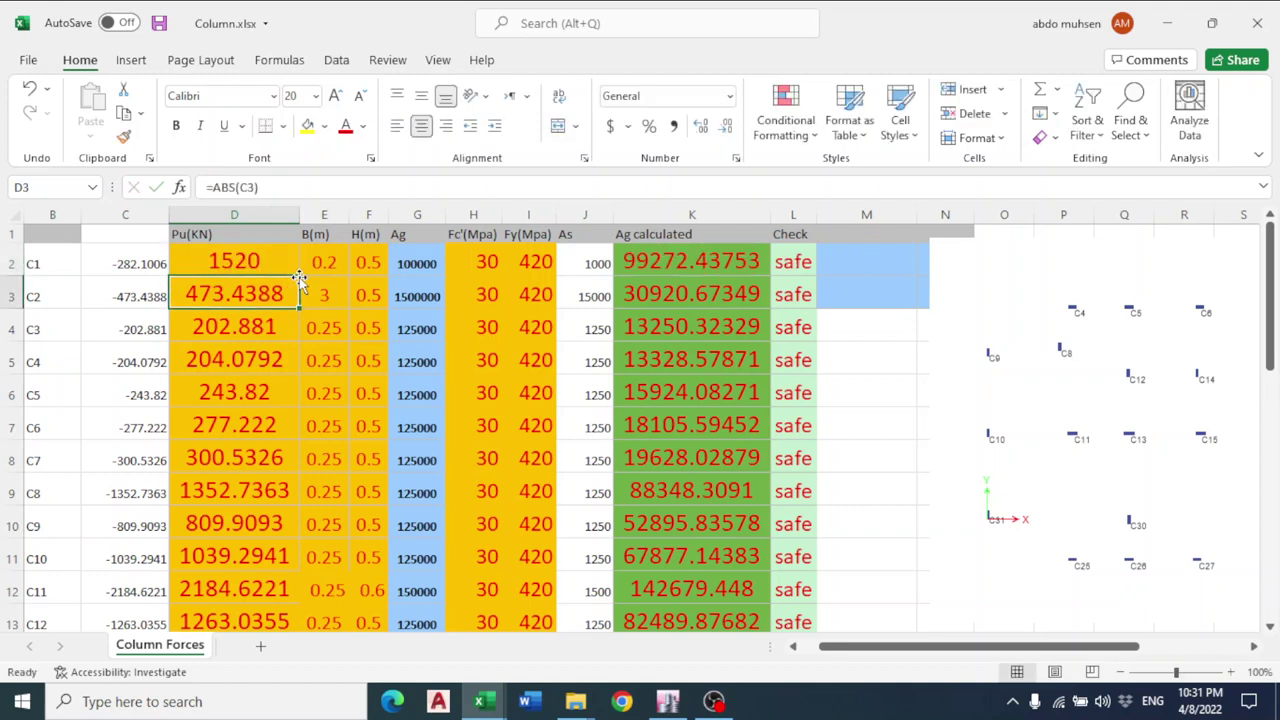
left_click(222, 249)
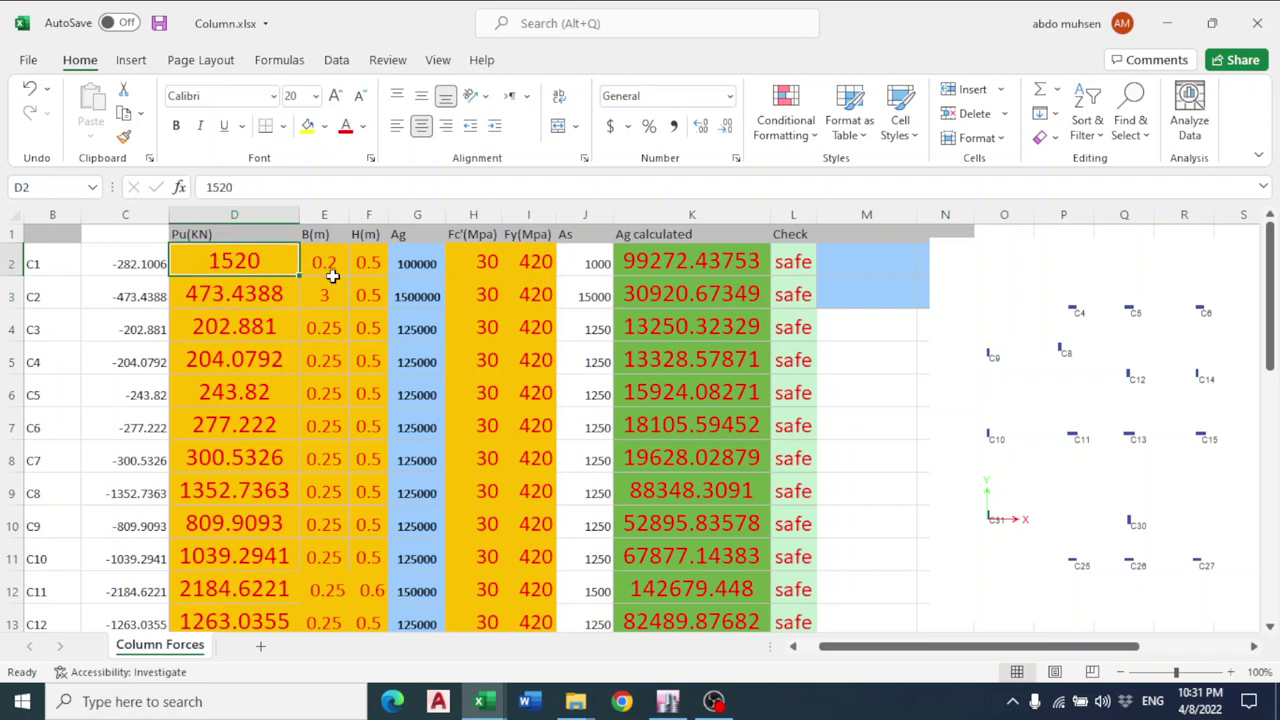
Switch to ETABS, restore the default 3-D view and open the 2nd basment plan view.
left_click(670, 700)
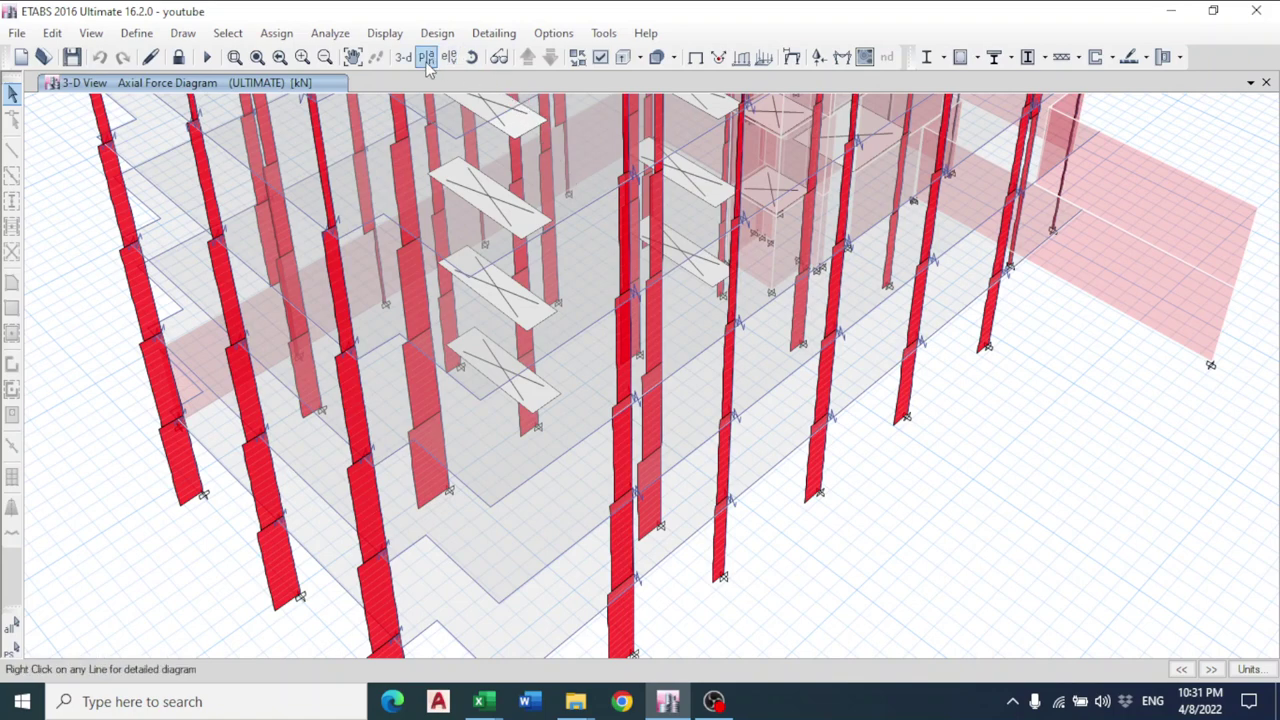
left_click(405, 58)
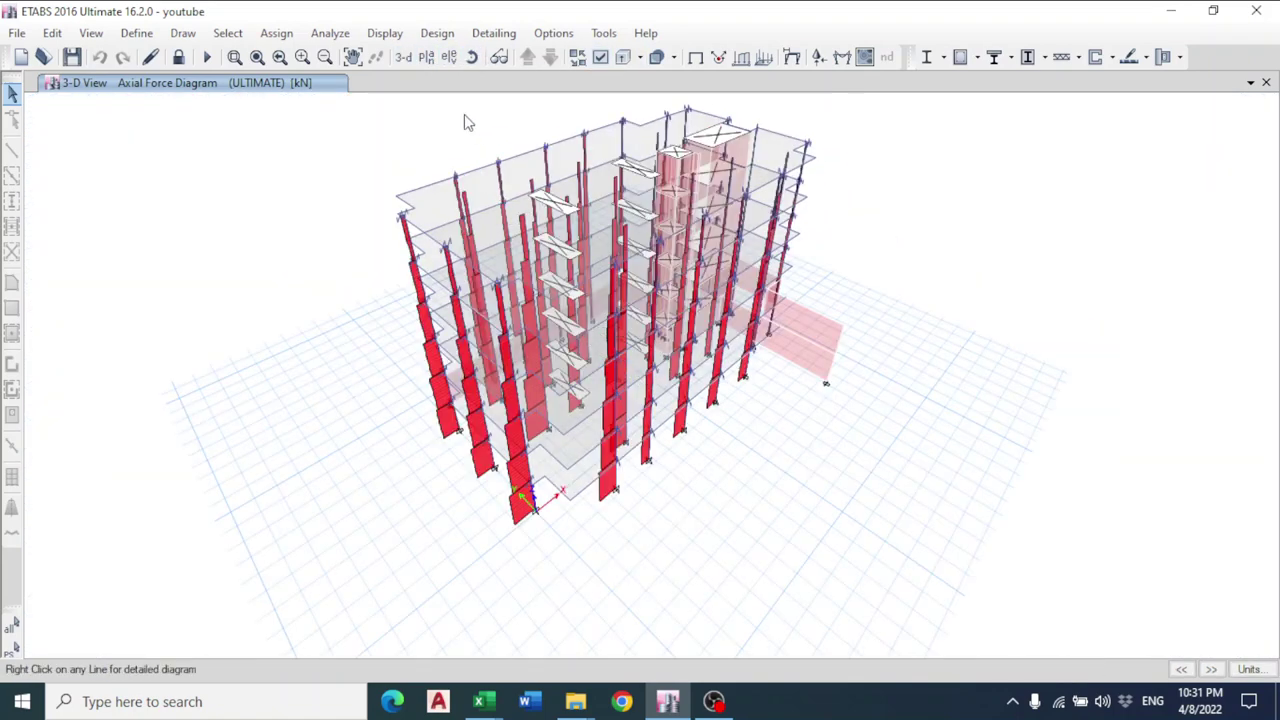
left_click(427, 58)
left_click(545, 348)
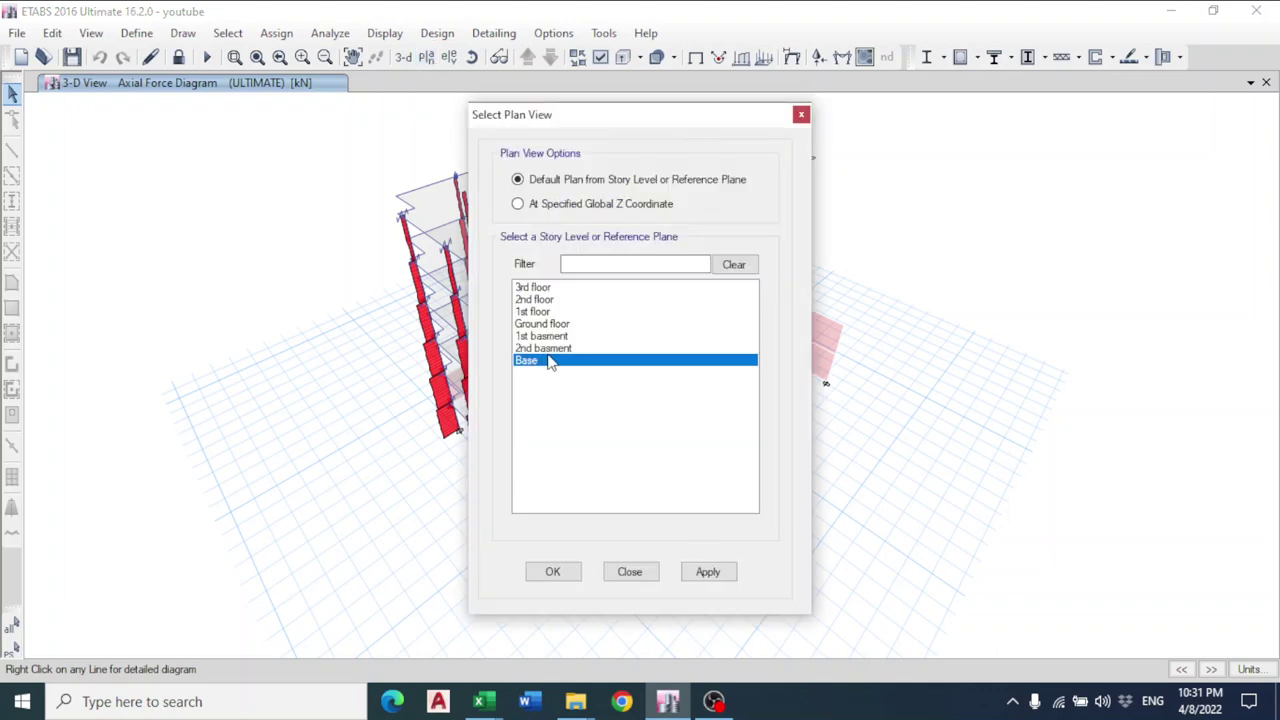
left_click(553, 571)
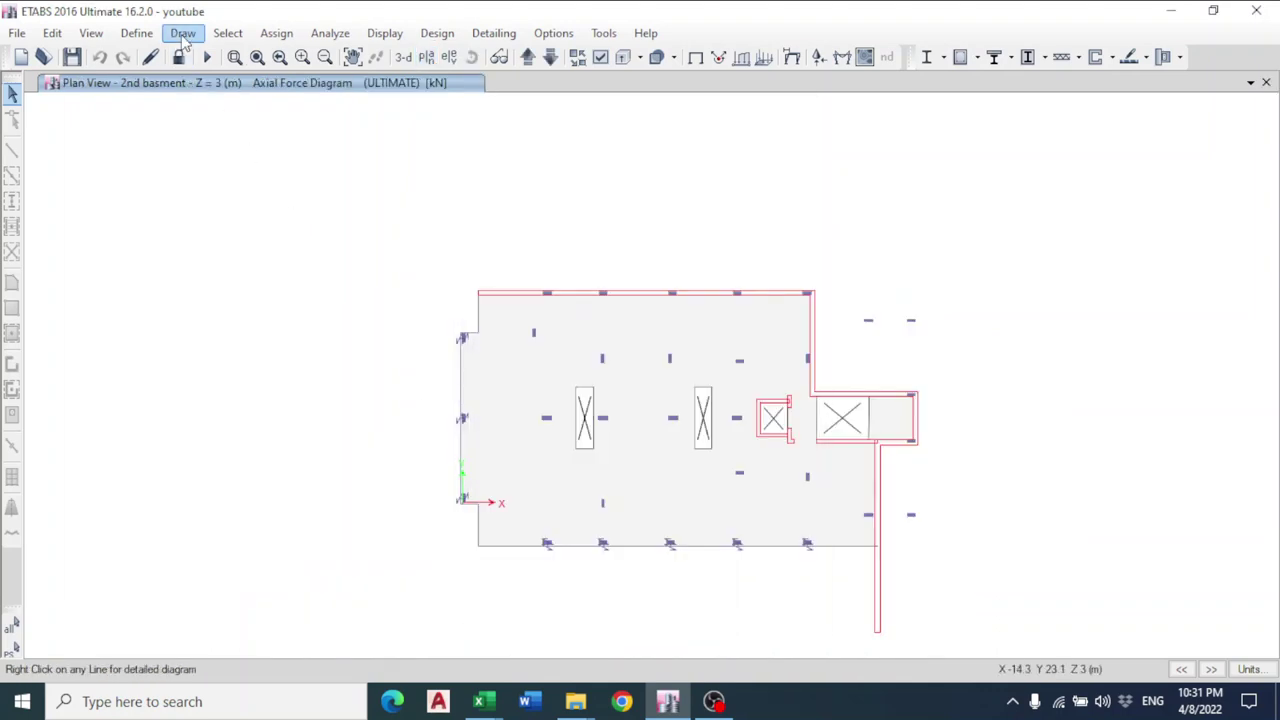
Draw a developed elevation through the five columns along the slab's lower edge on the 2nd basment plan.
left_click(183, 33)
left_click(183, 33)
left_click(228, 33)
left_click(183, 33)
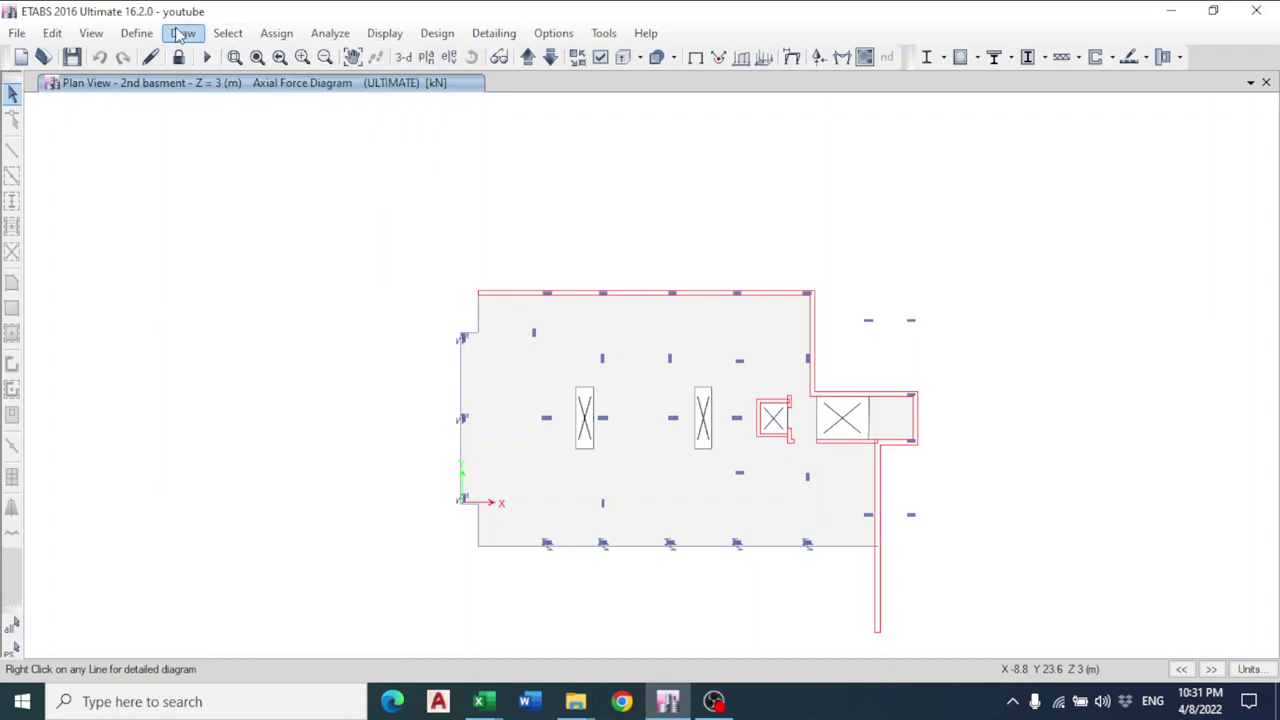
left_click(183, 33)
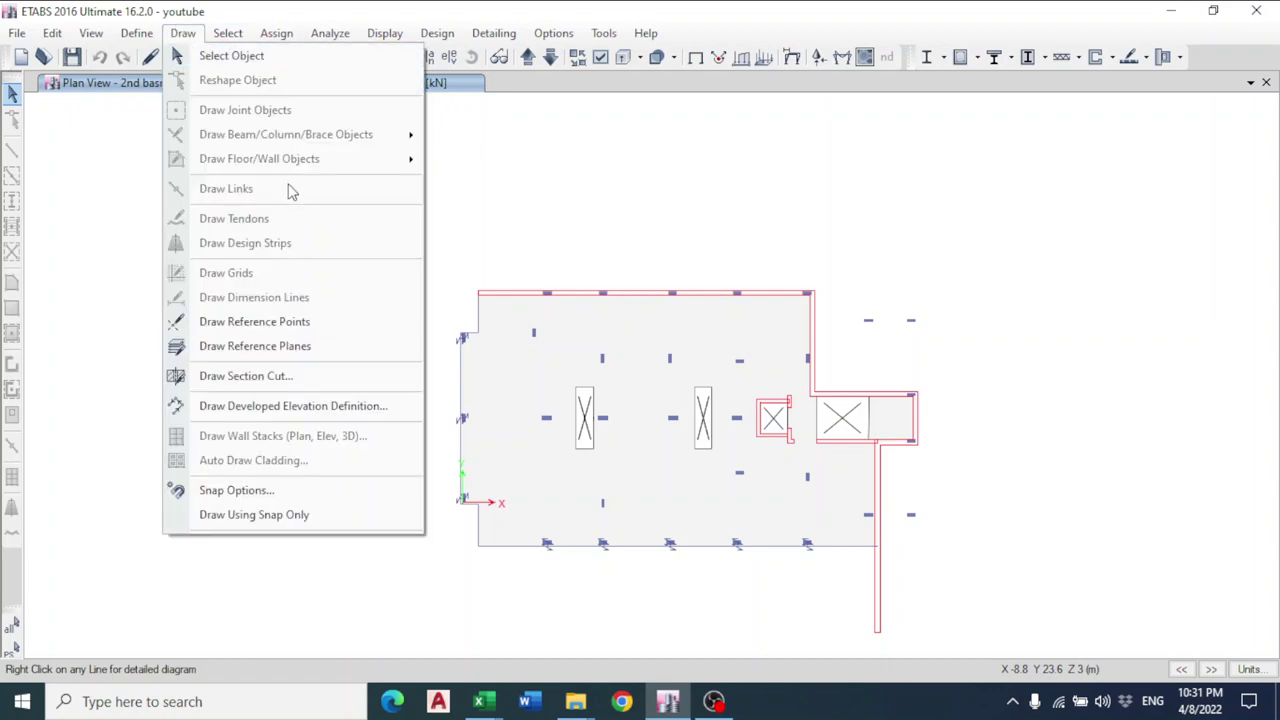
left_click(282, 406)
left_click(586, 487)
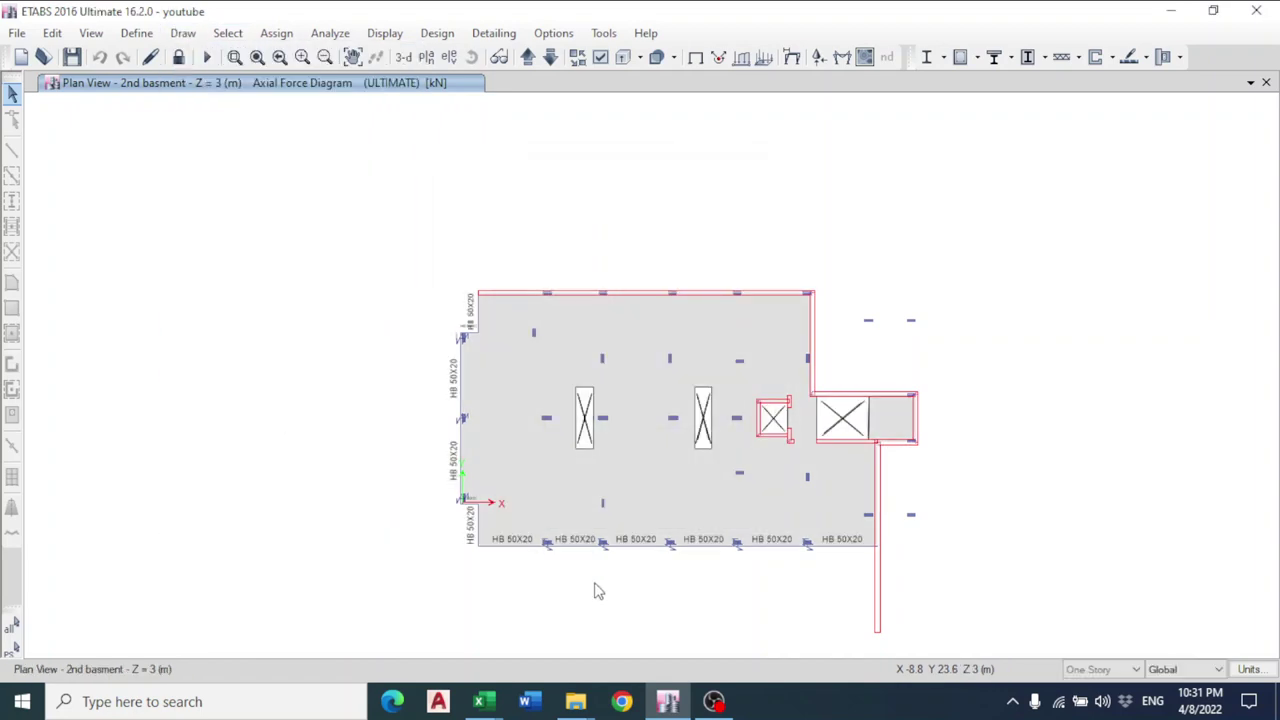
scroll(594, 591, "up", 3)
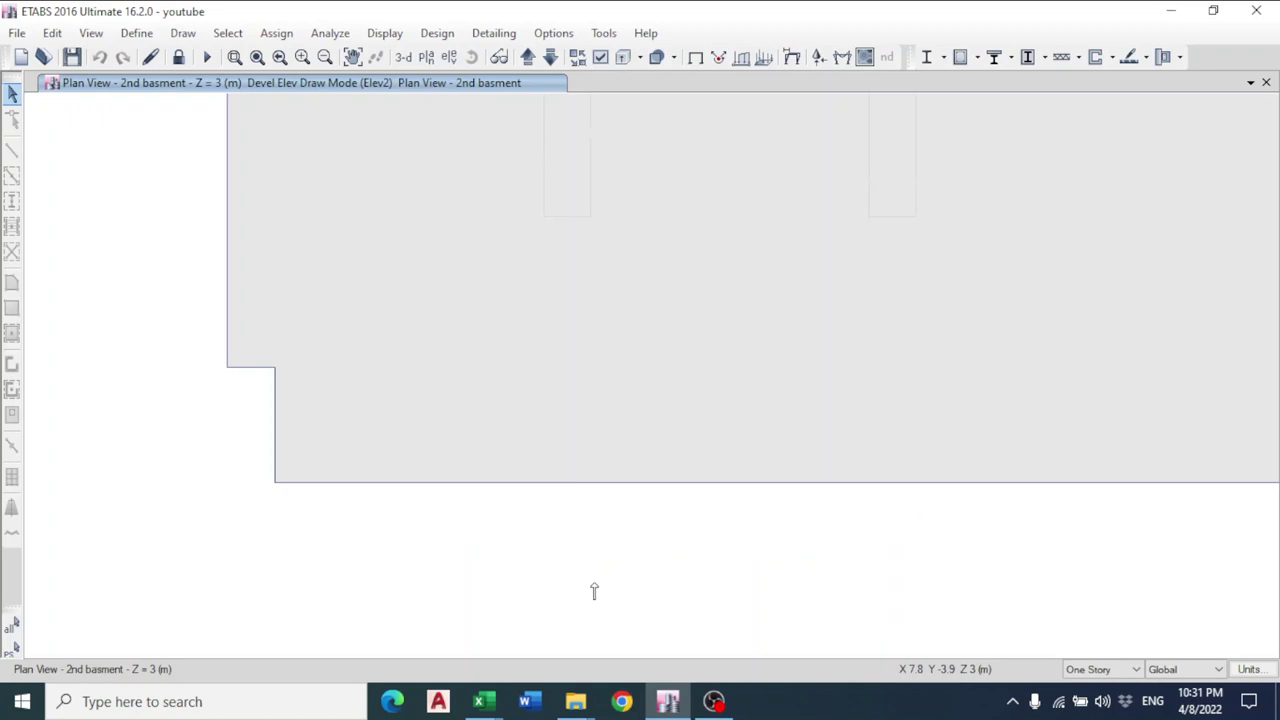
left_click(465, 476)
left_click(618, 475)
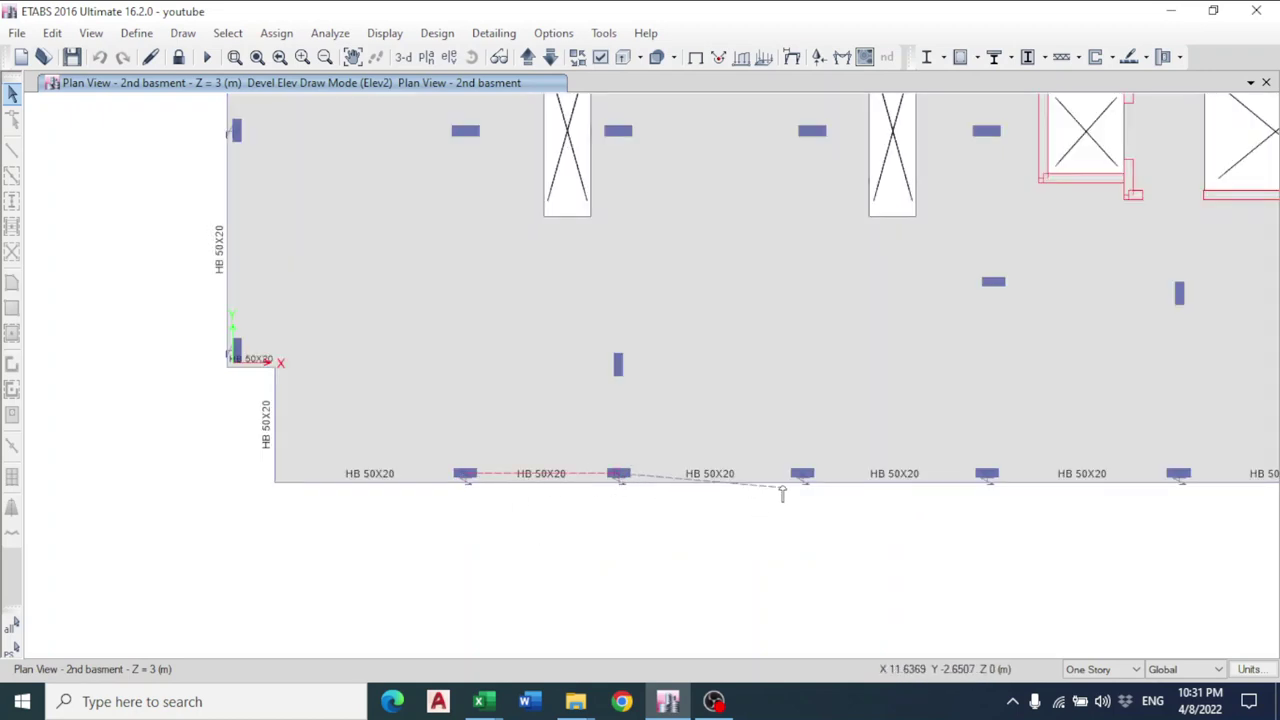
left_click(802, 476)
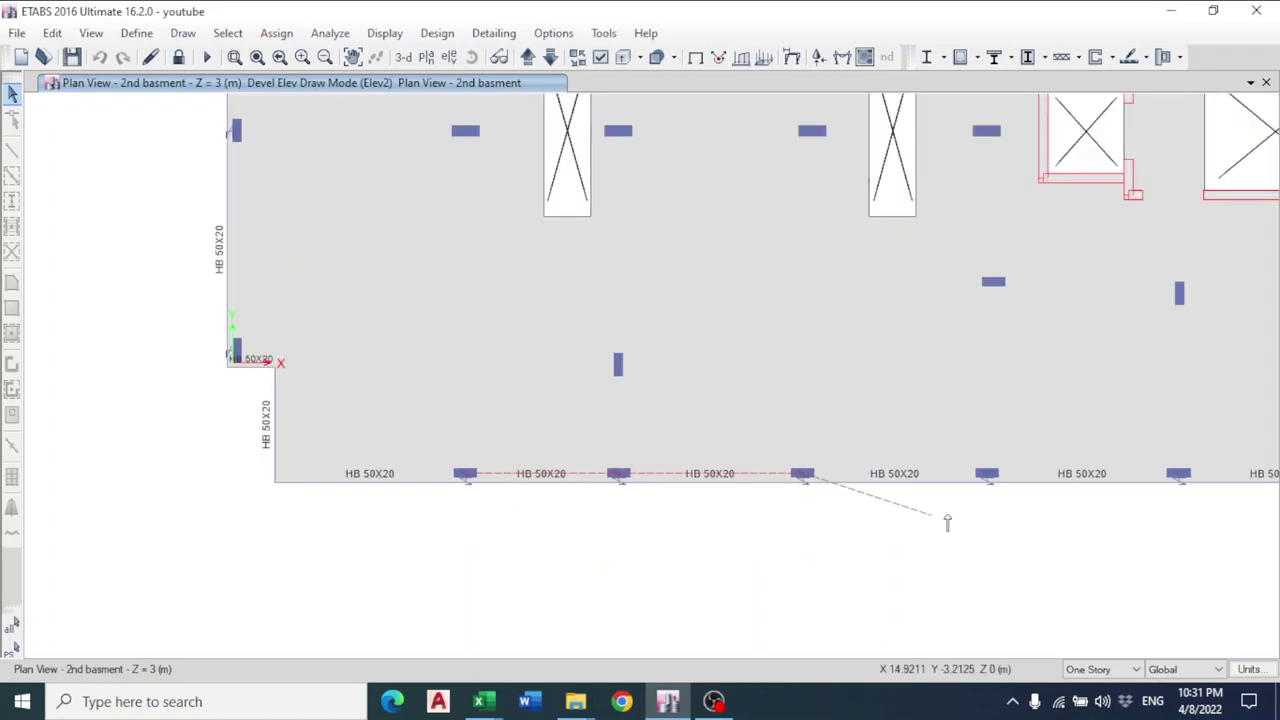
left_click(988, 476)
middle_click_drag(1043, 543, 551, 543)
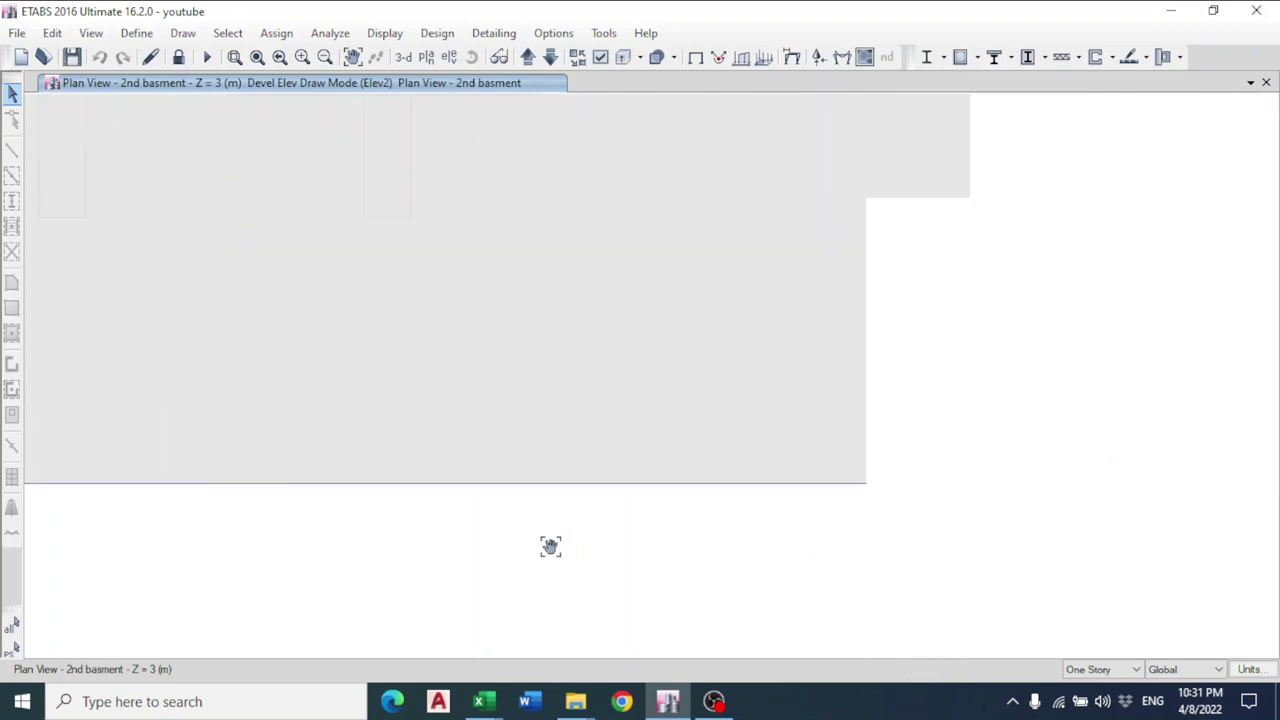
left_click(667, 480)
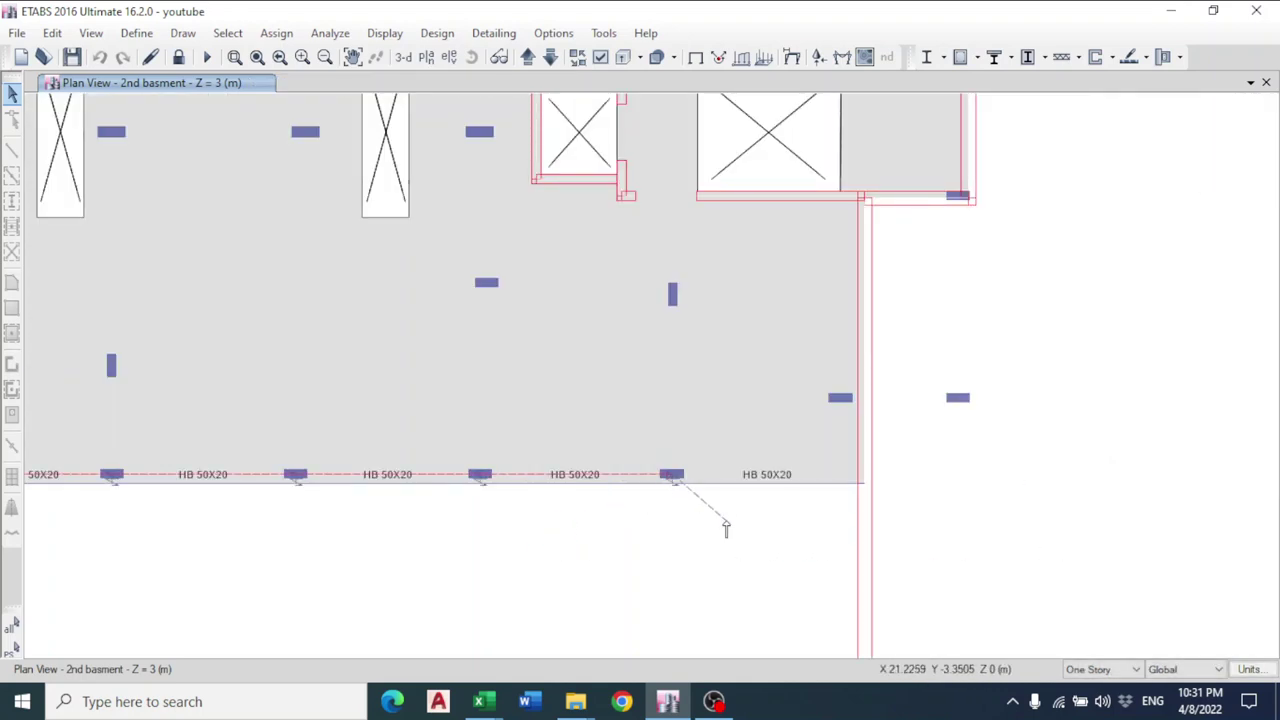
key("Return")
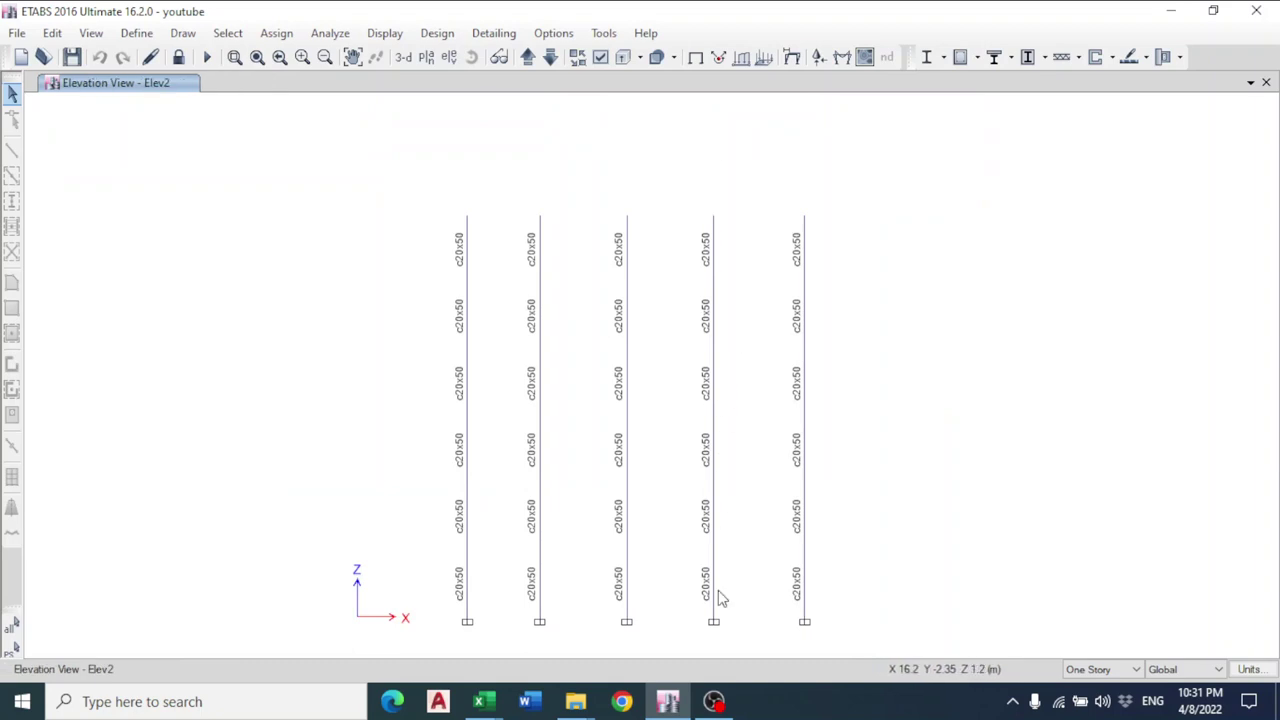
Try to display the ULTIMATE member forces and the Fz reactions, tabulated and as arrows, on the new elevation.
left_click(843, 57)
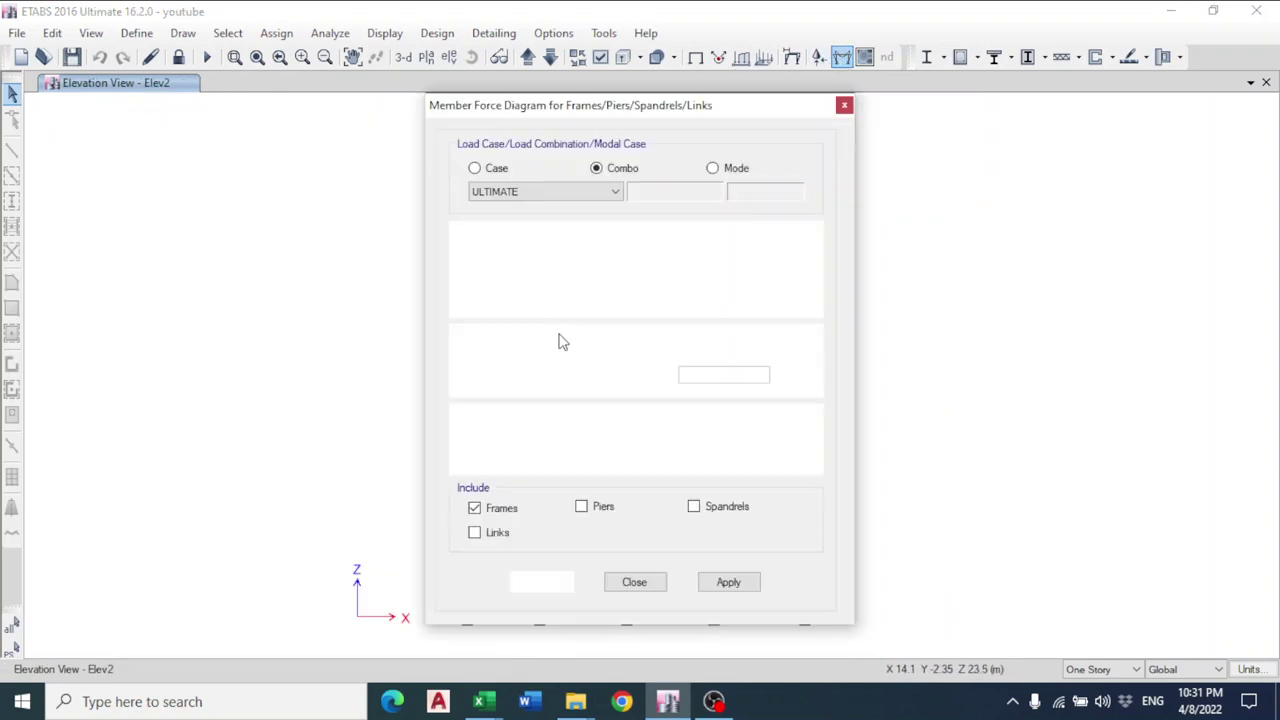
left_click(563, 583)
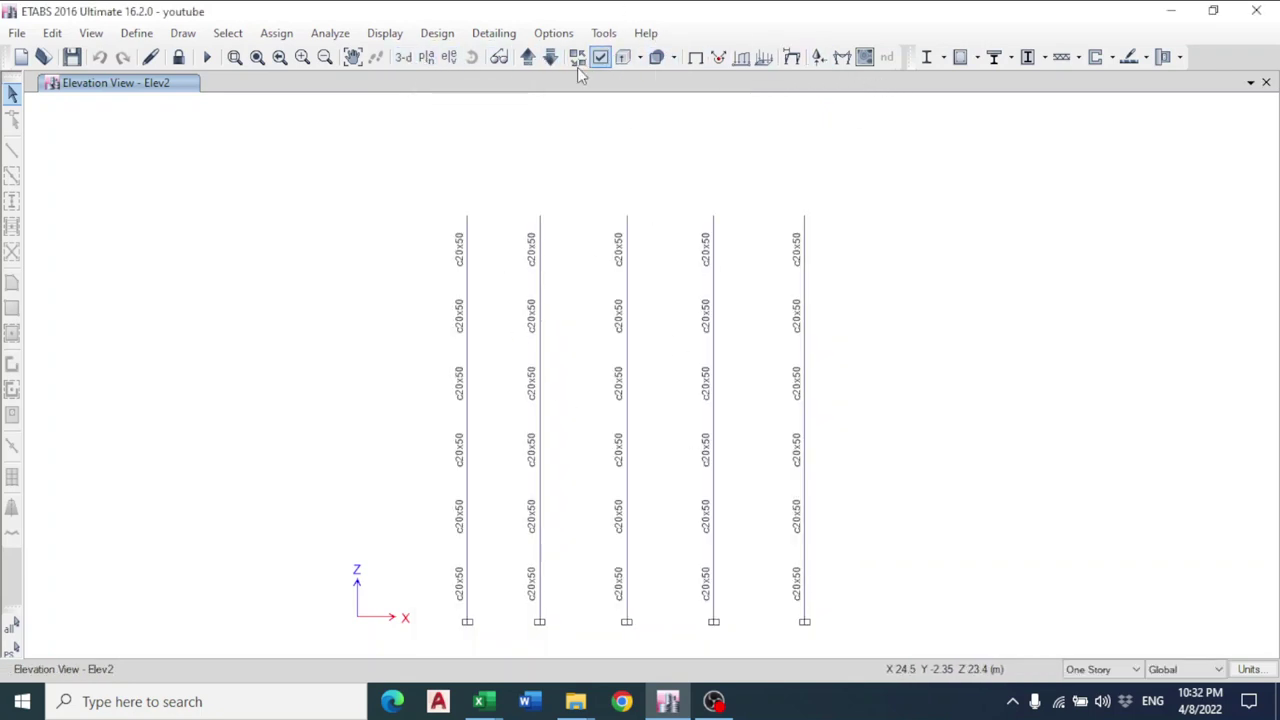
left_click(820, 57)
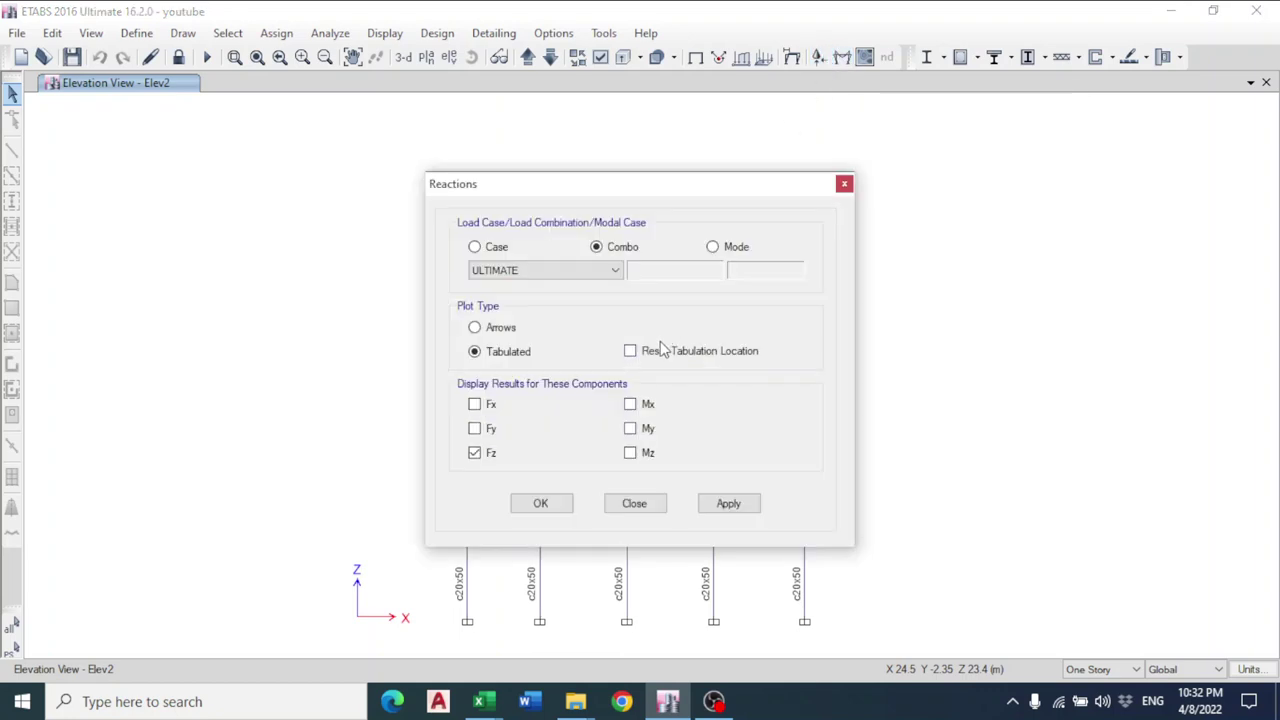
left_click(568, 505)
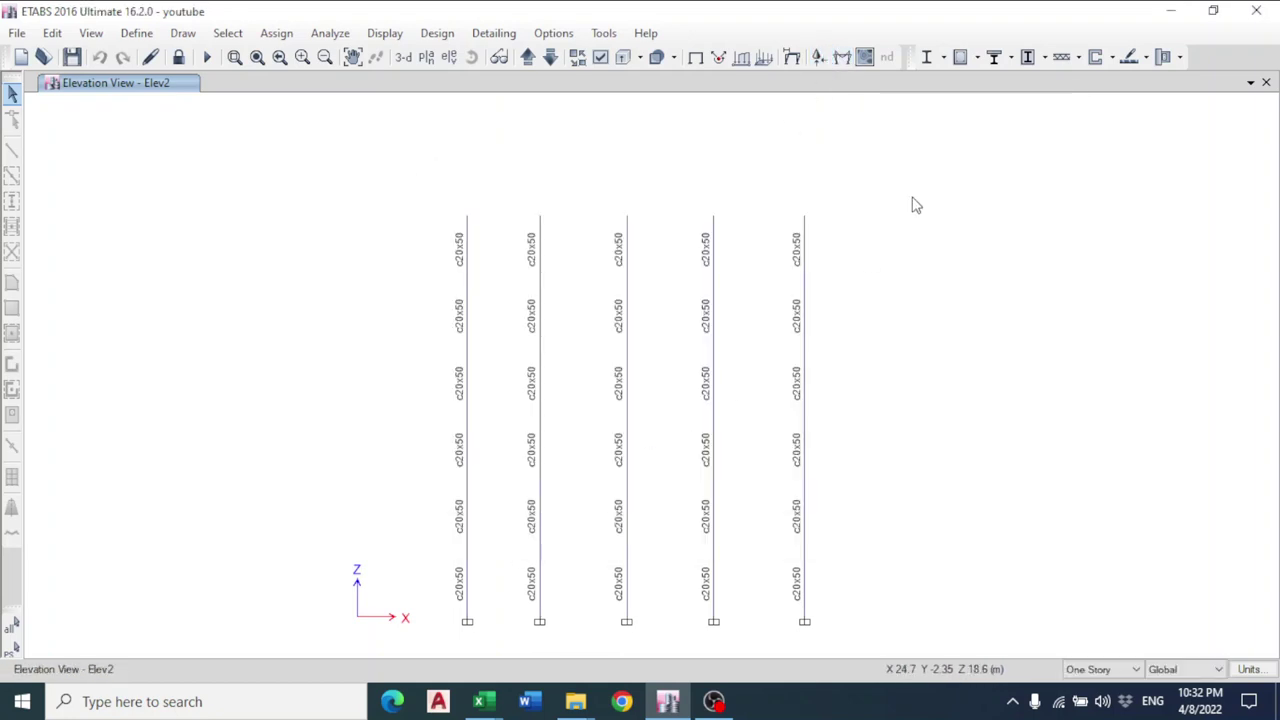
left_click(821, 58)
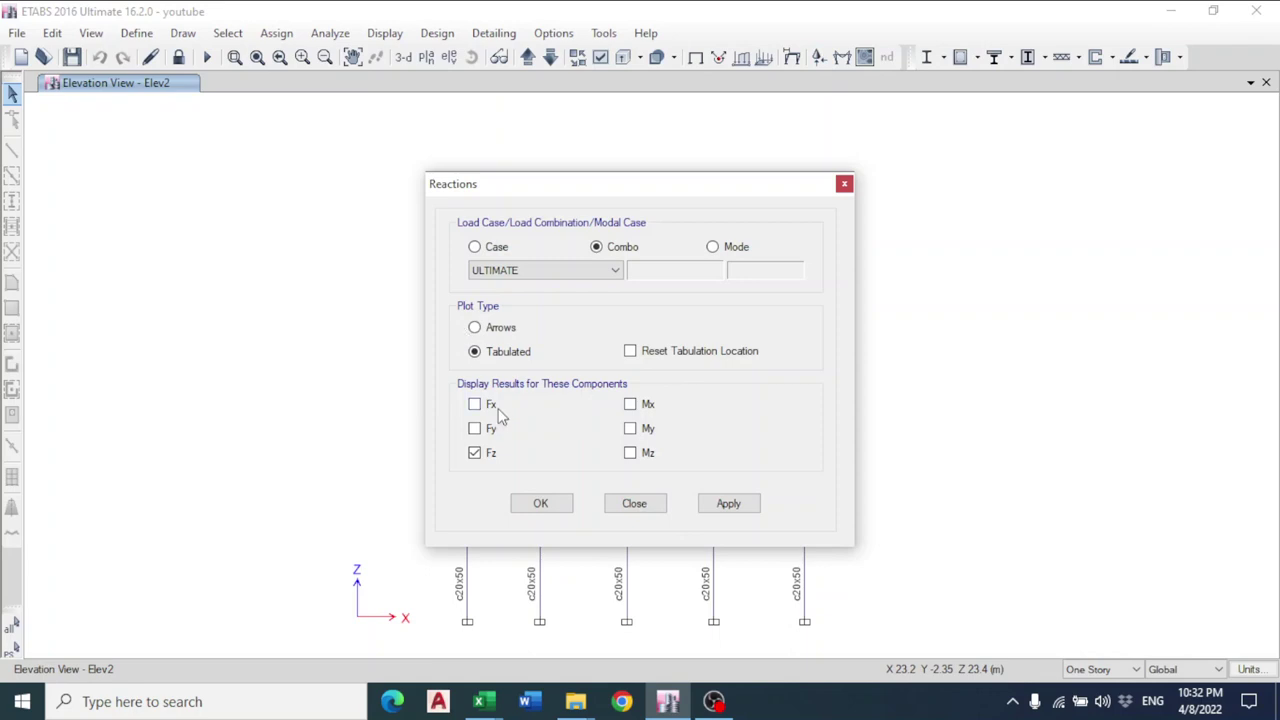
left_click(500, 330)
left_click(549, 513)
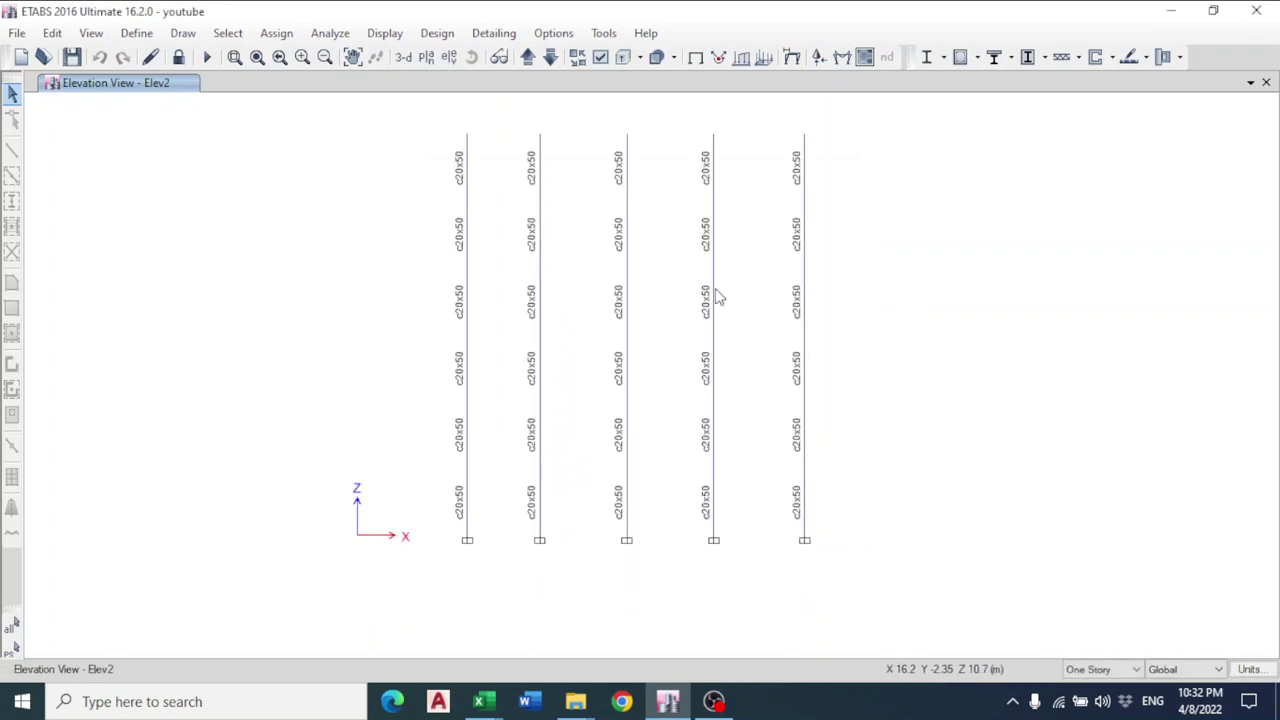
Return to the 2nd basment plan and draw another developed elevation through the two interior columns just west of the small core.
left_click(427, 60)
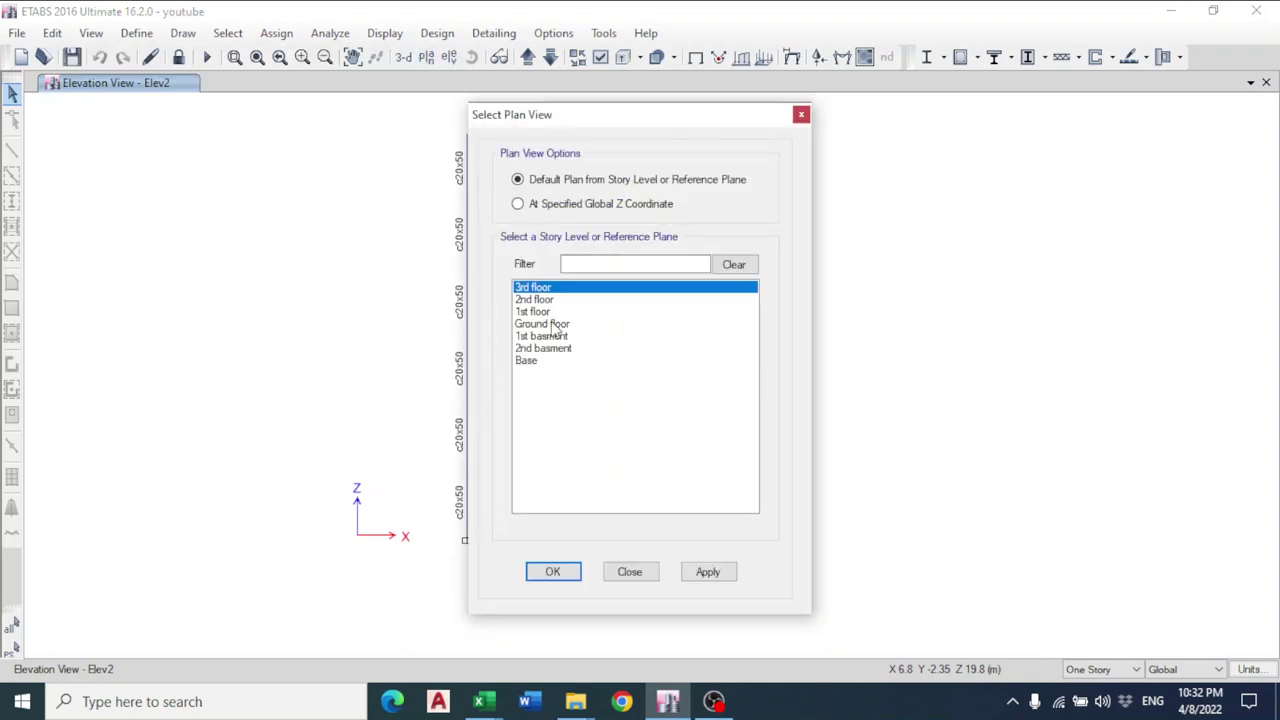
left_click(545, 349)
left_click(550, 571)
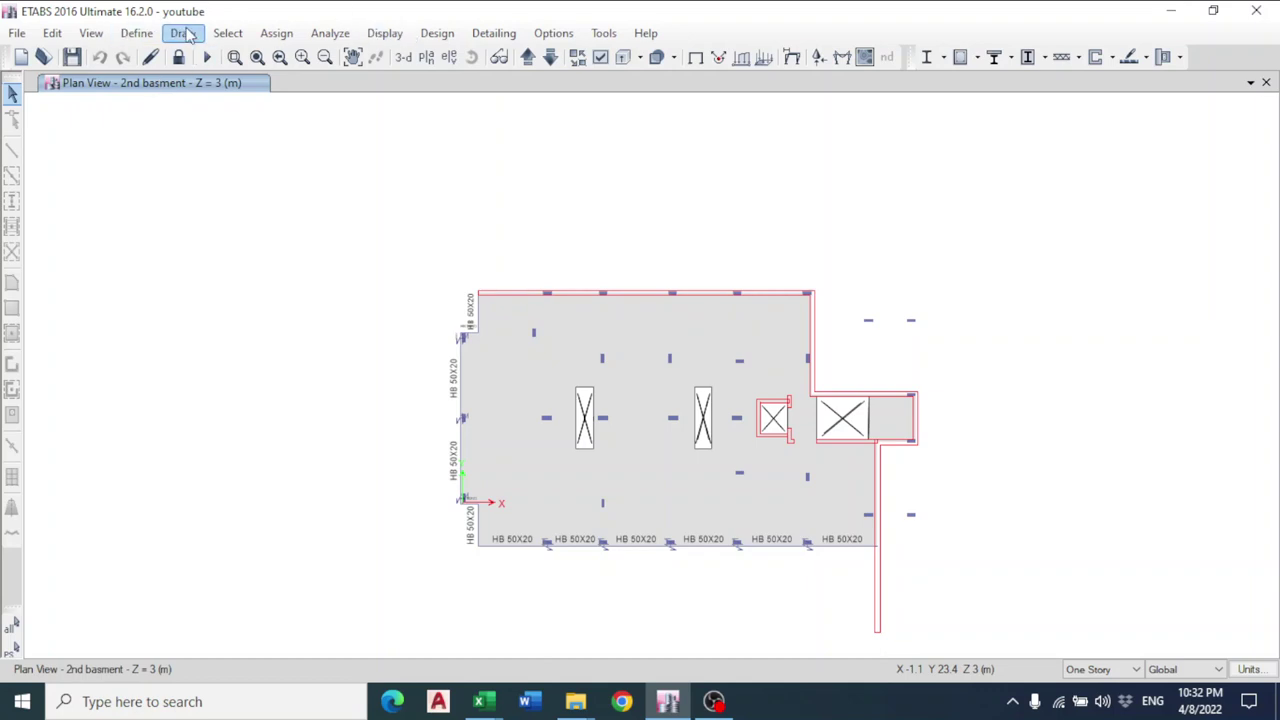
left_click(180, 33)
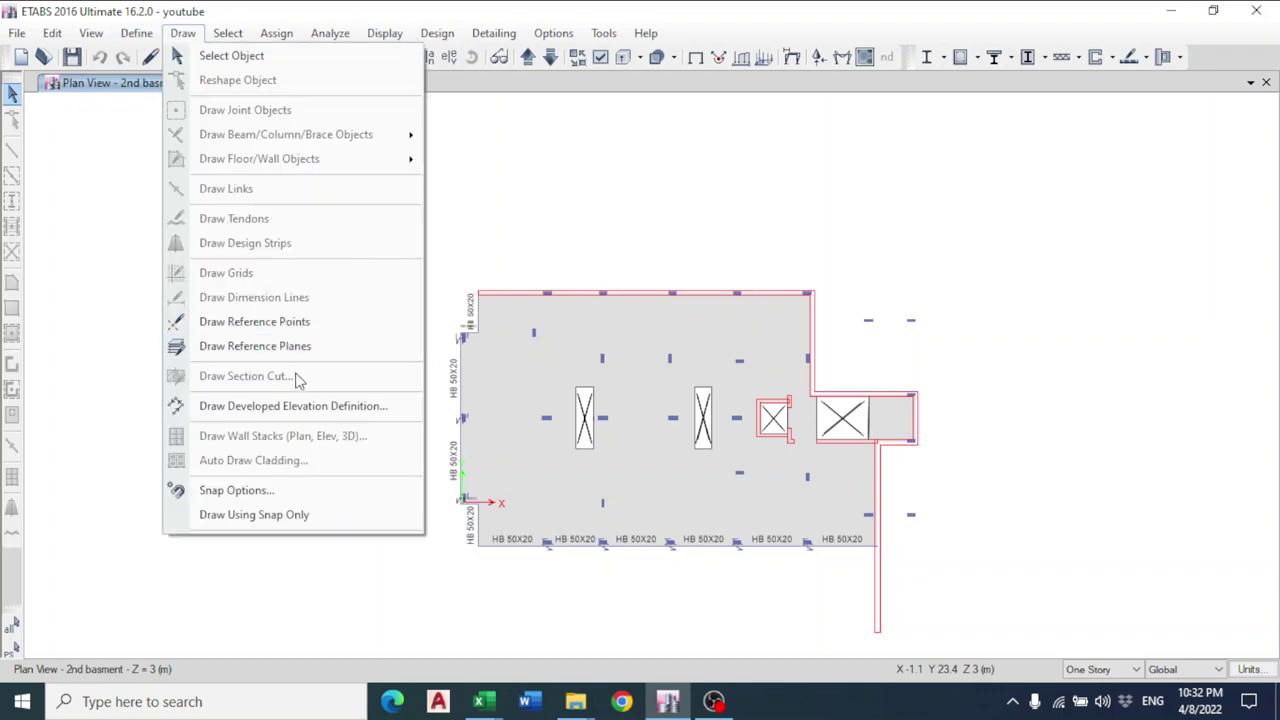
left_click(297, 406)
left_click(614, 489)
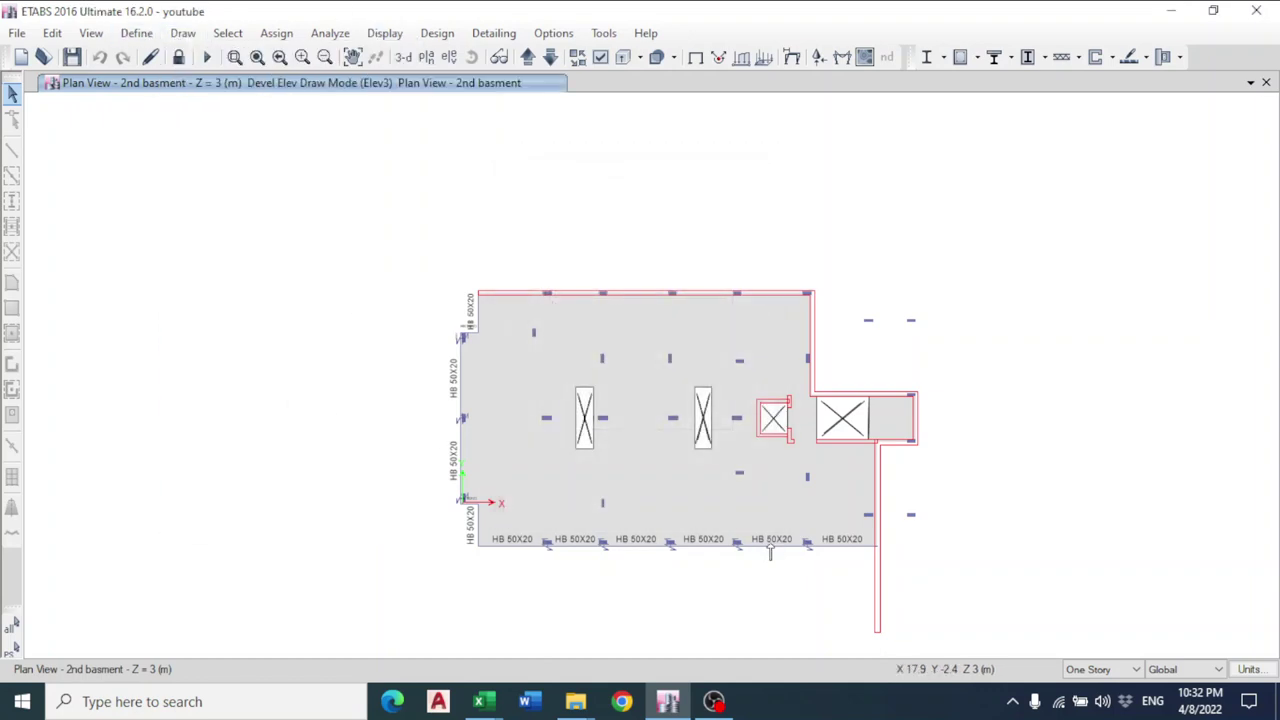
scroll(766, 514, "up", 3)
left_click(688, 352)
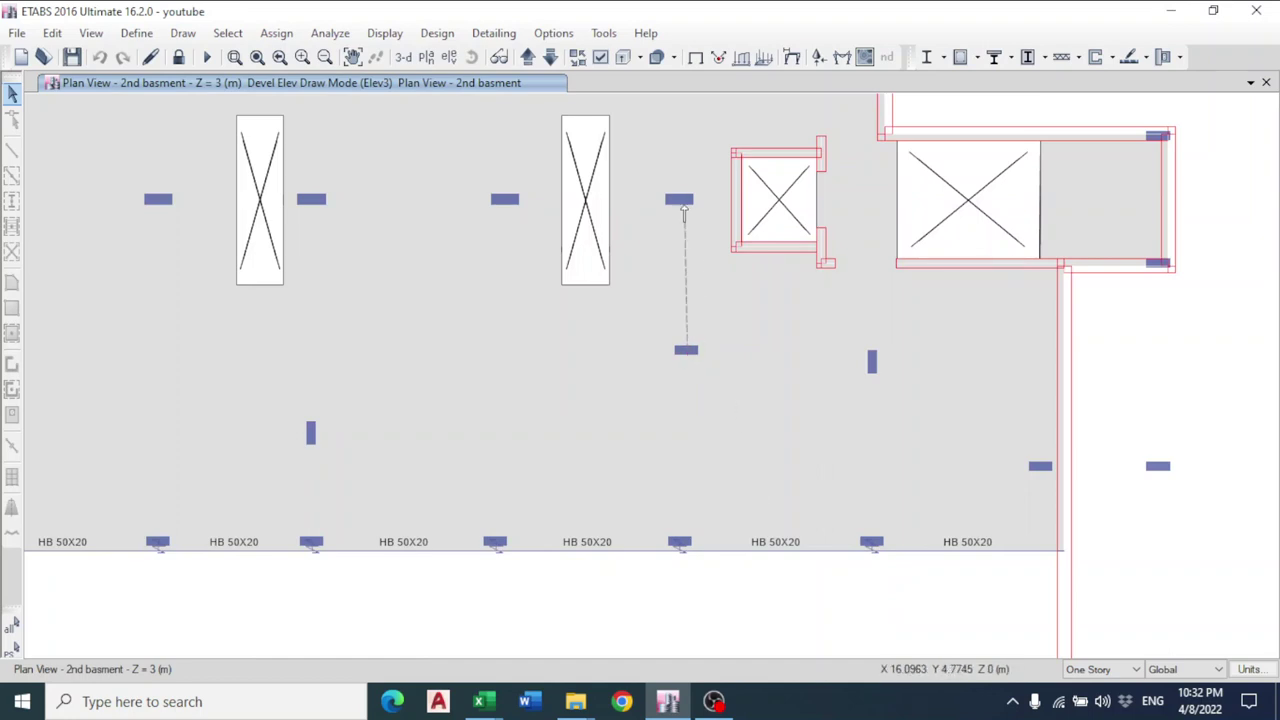
left_click(680, 200)
right_click(723, 271)
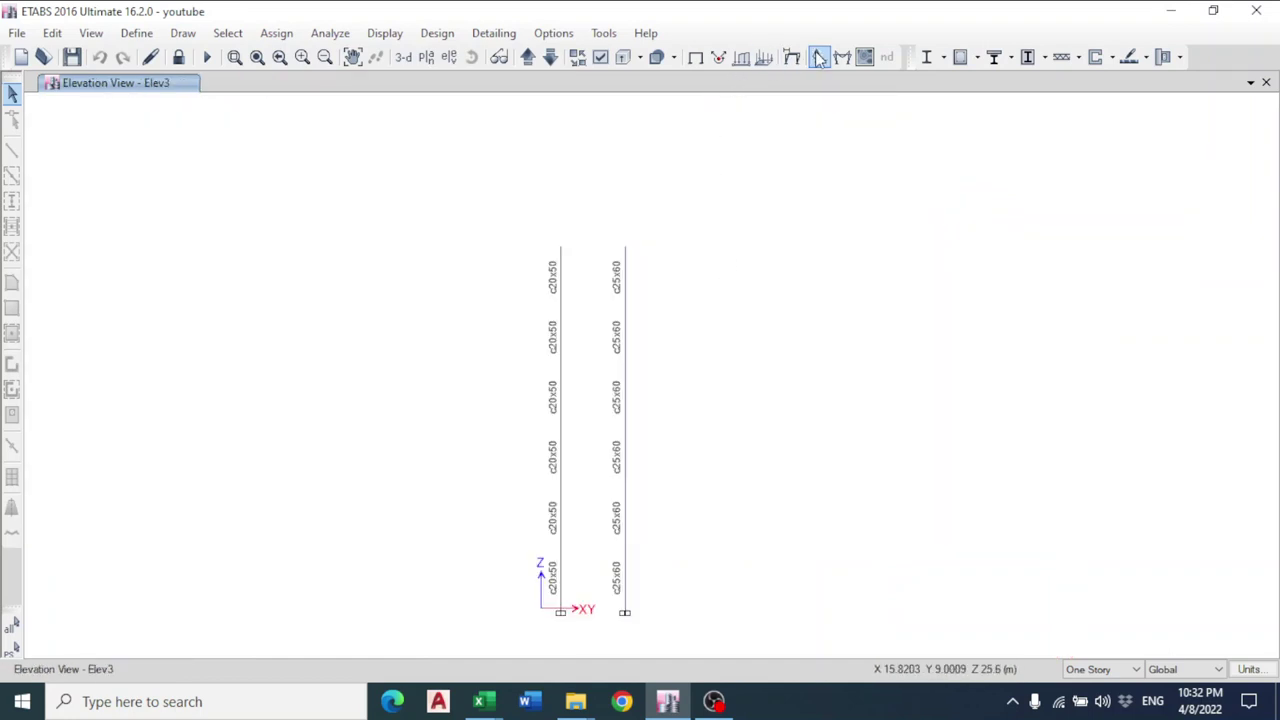
Display the filled axial force diagram of the frames for the ULTIMATE combination on the two-column elevation.
left_click(843, 57)
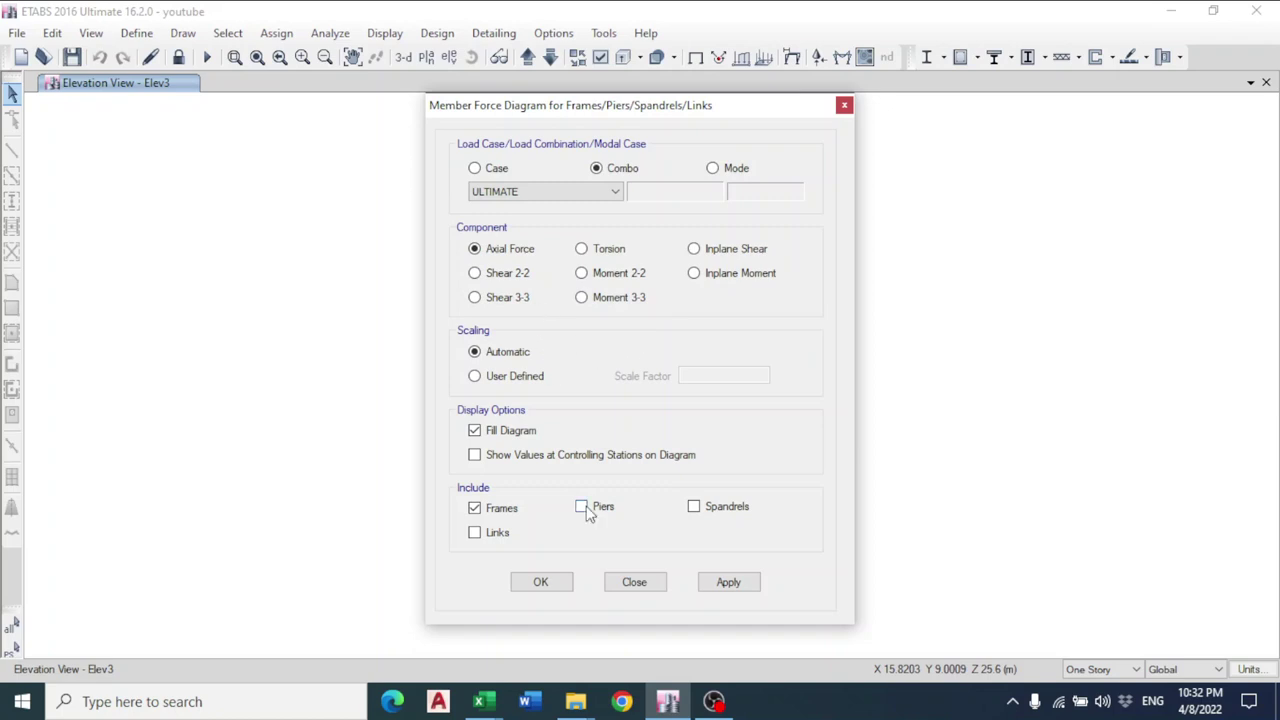
left_click(556, 582)
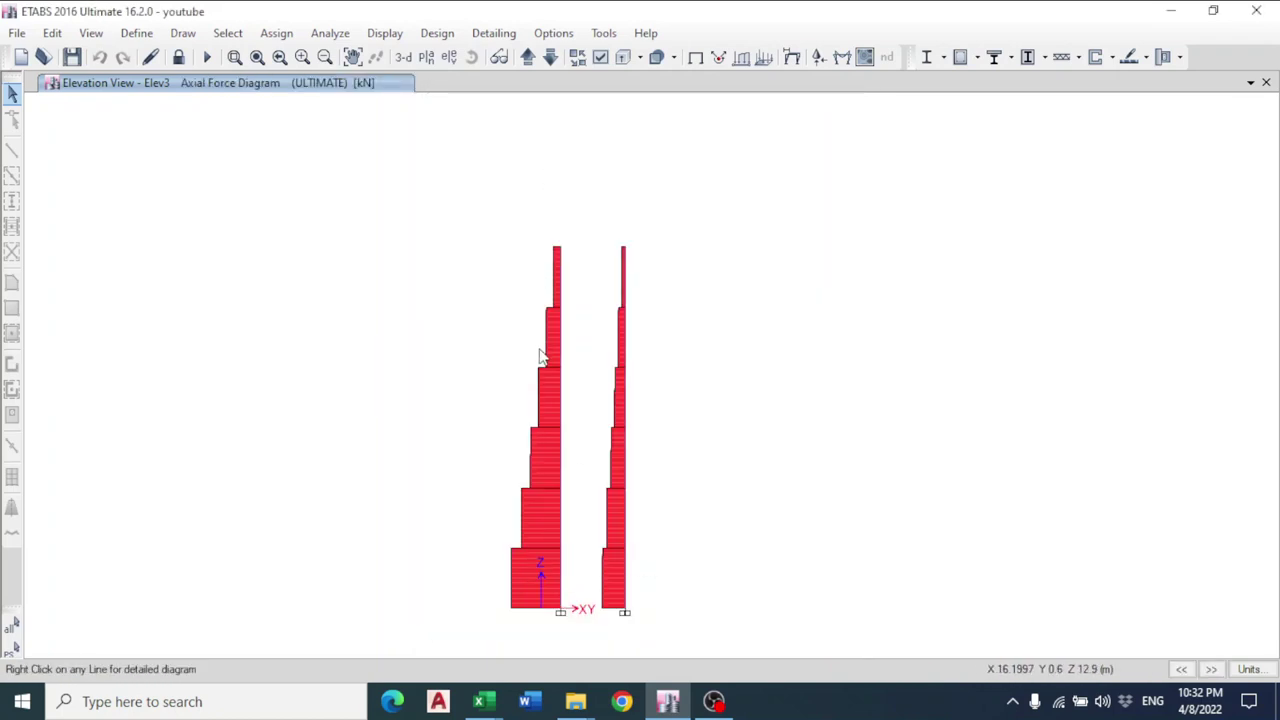
Inspect the detailed ULTIMATE axial force diagram of the more heavily loaded column at Story 2nd basment on the two-column elevation.
left_click(460, 60)
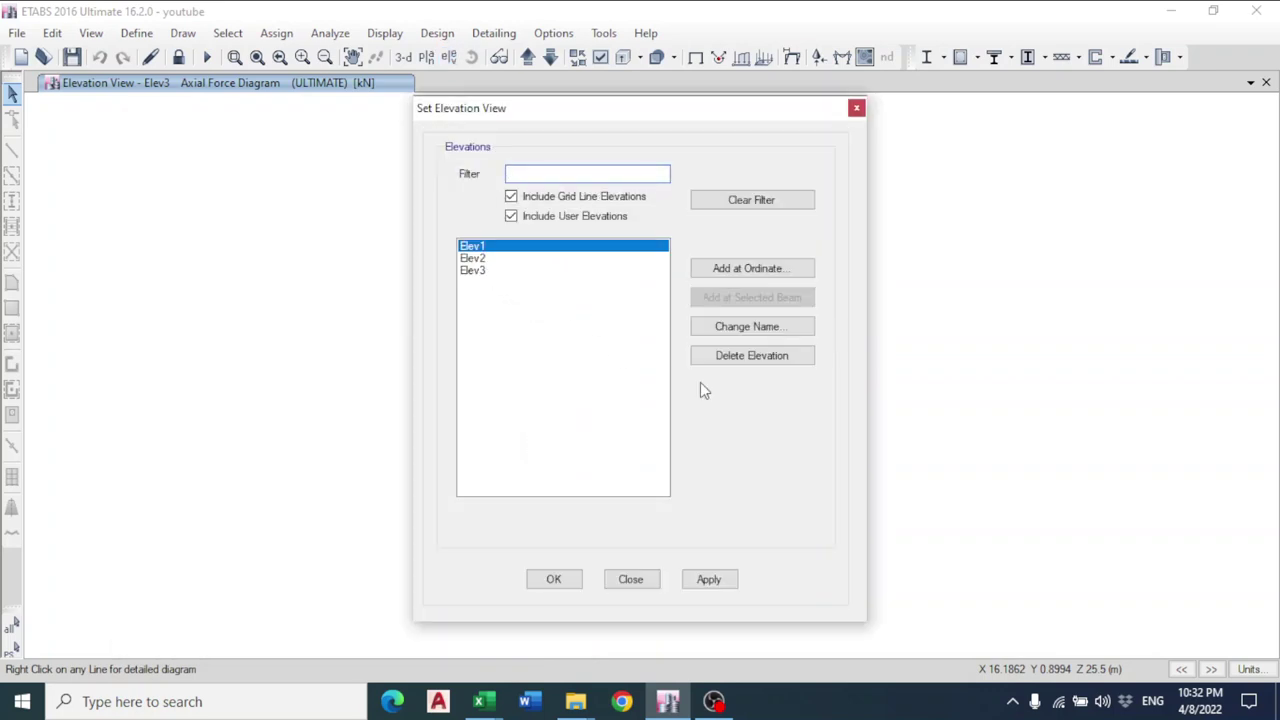
left_click(857, 107)
left_click(560, 588)
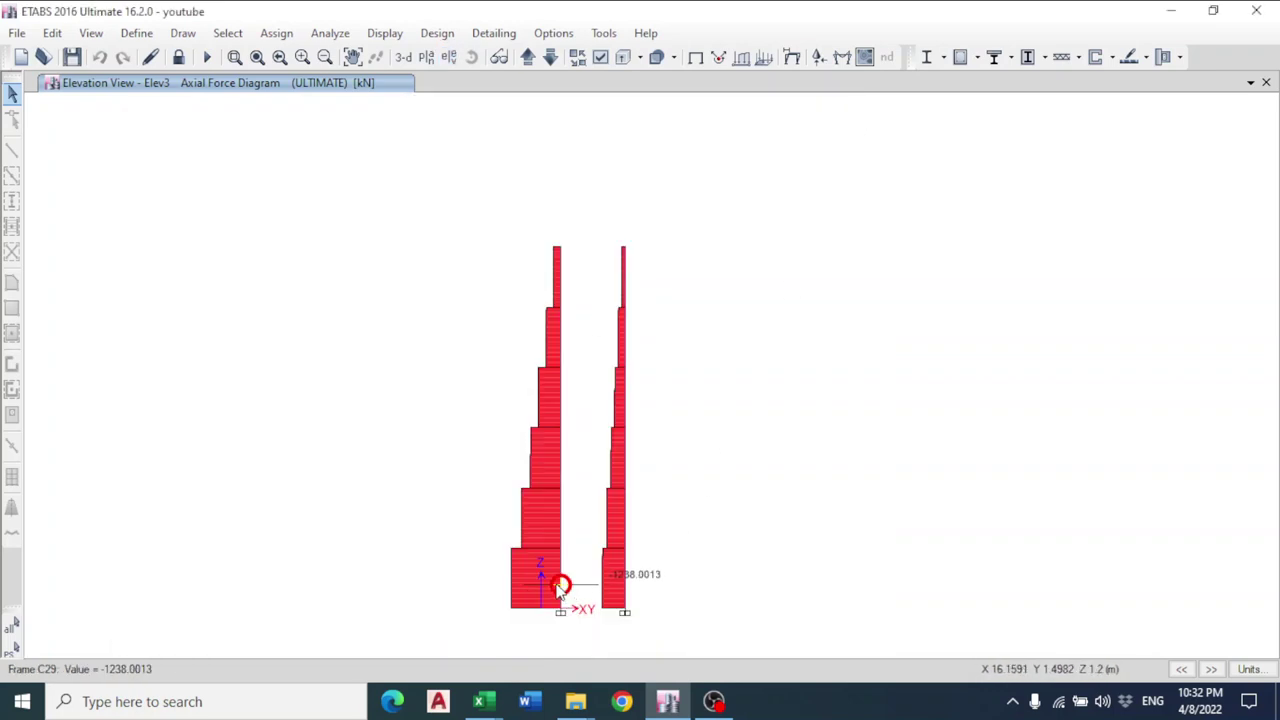
right_click(560, 600)
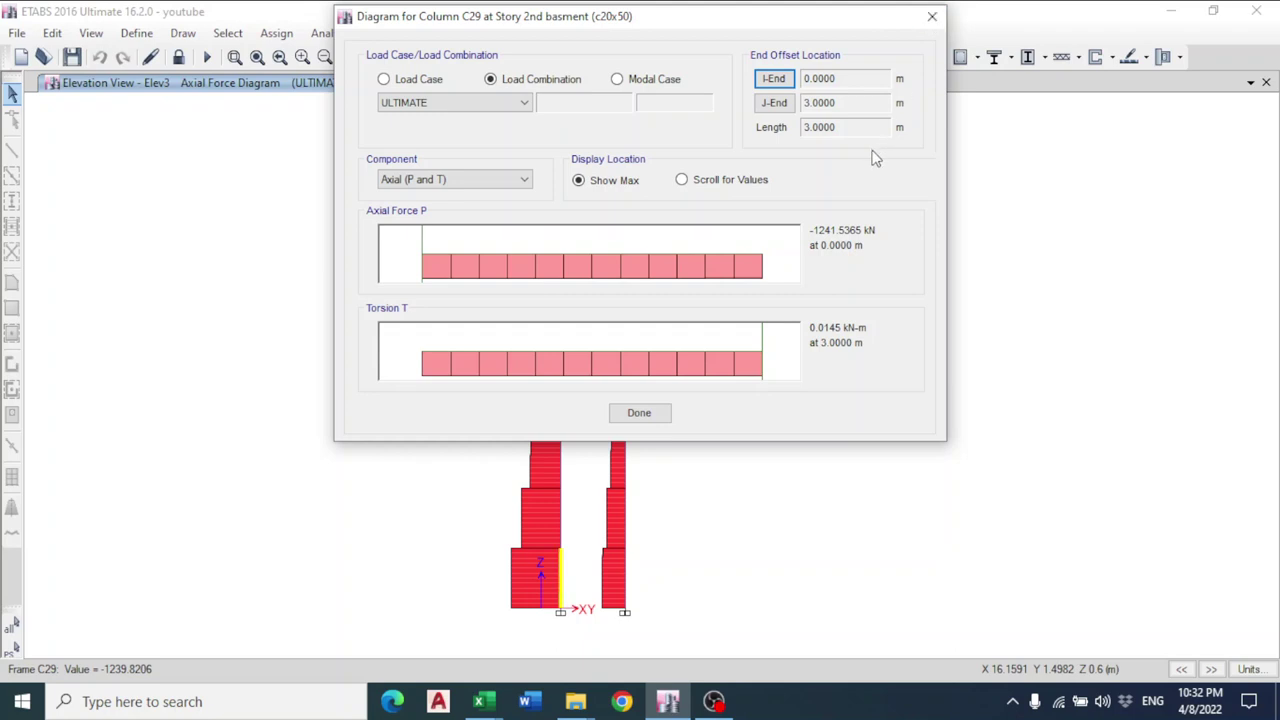
left_click(932, 16)
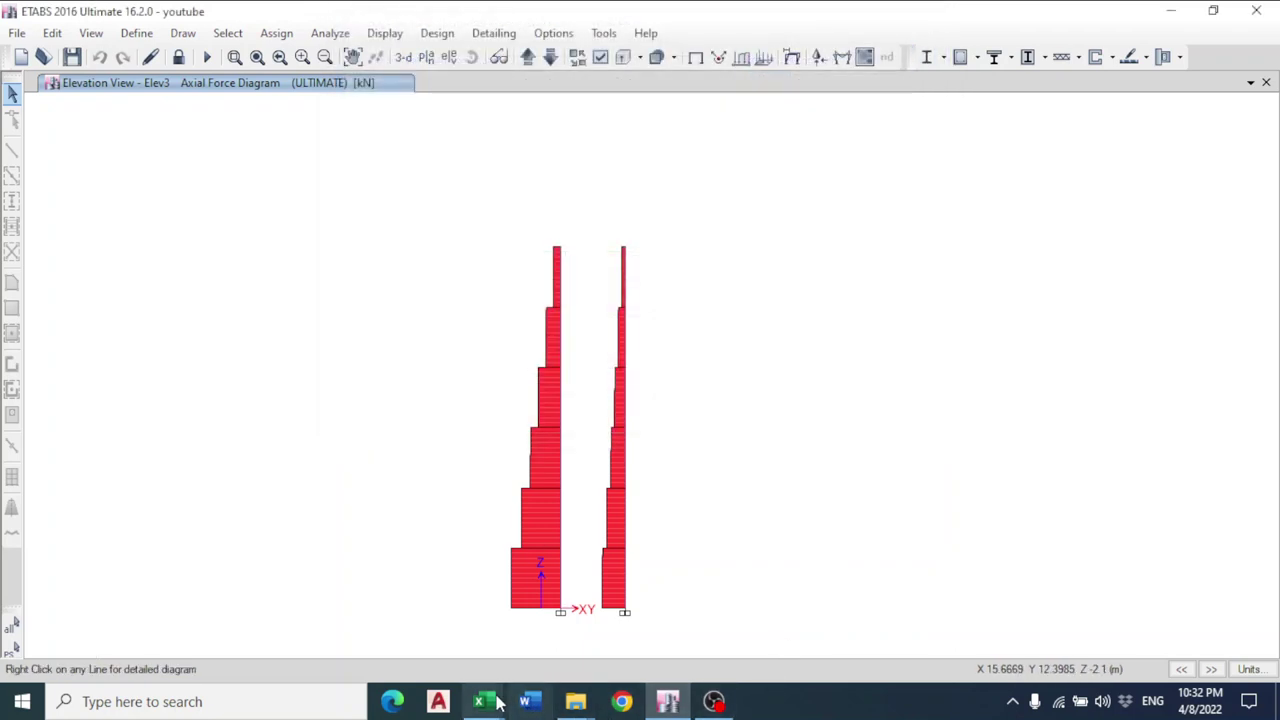
Switch to the Column.xlsx workbook in Excel and set the Pu of column C1 in cell D2 to 1241 kN.
mouse_move(484, 703)
left_click(449, 655)
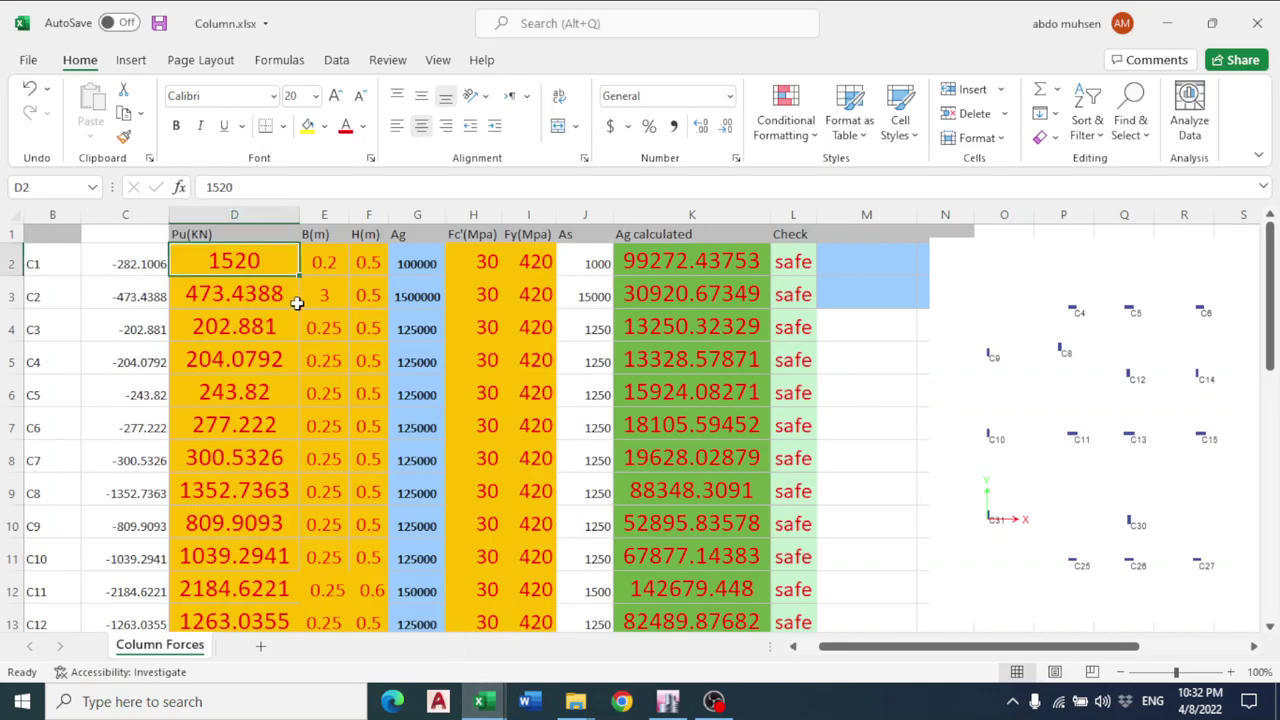
type("1241")
key("Return")
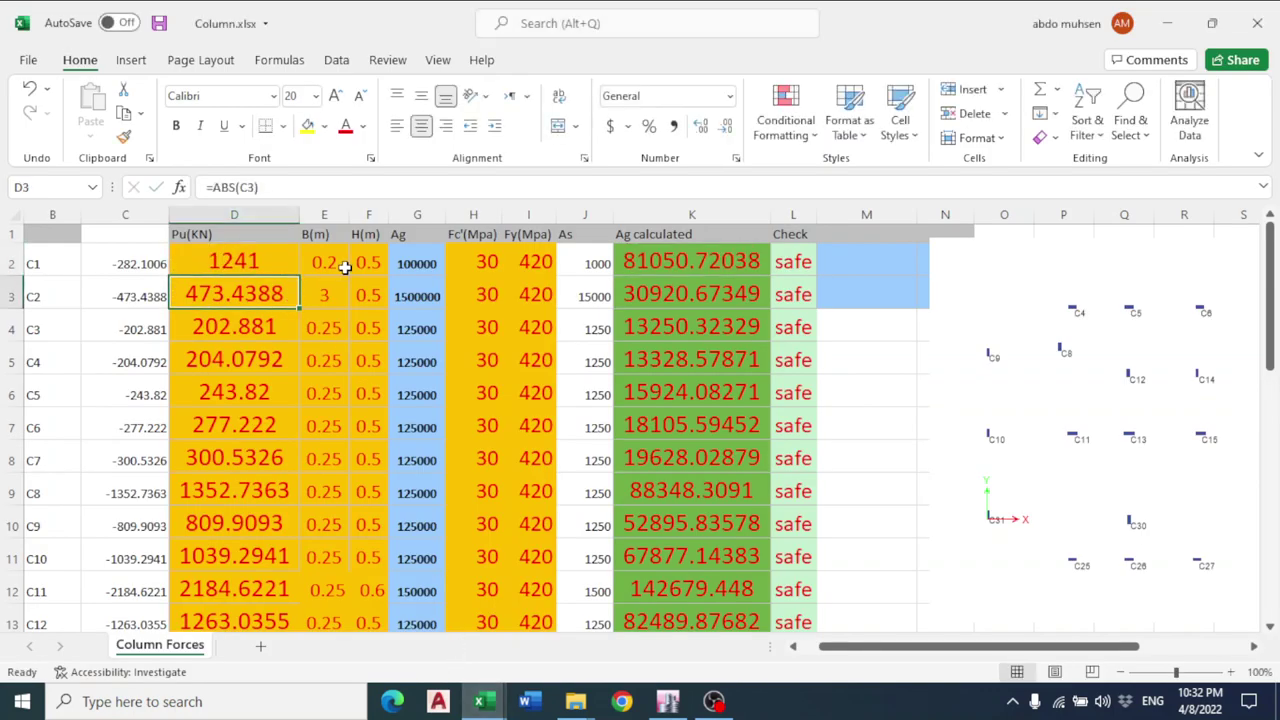
Switch to the Beam.xlsx workbook and set the output As under Given Moment And Dimentions to 1000.
left_click(572, 261)
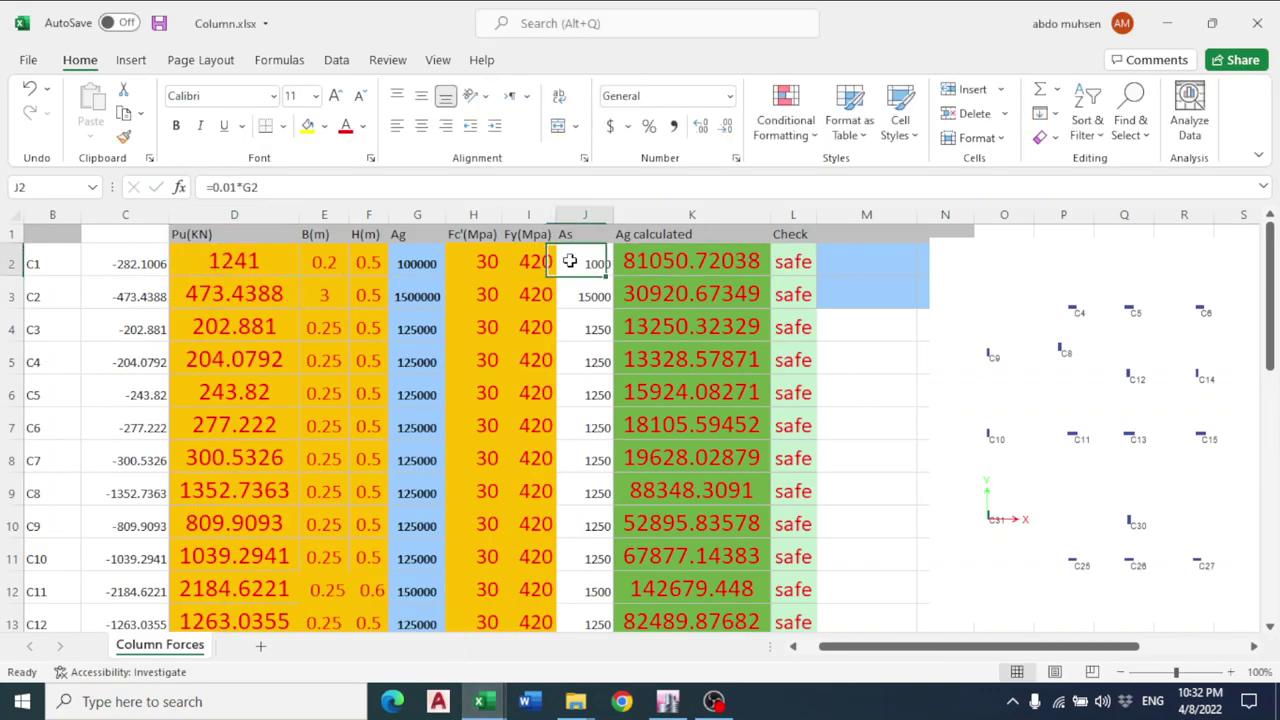
mouse_move(668, 700)
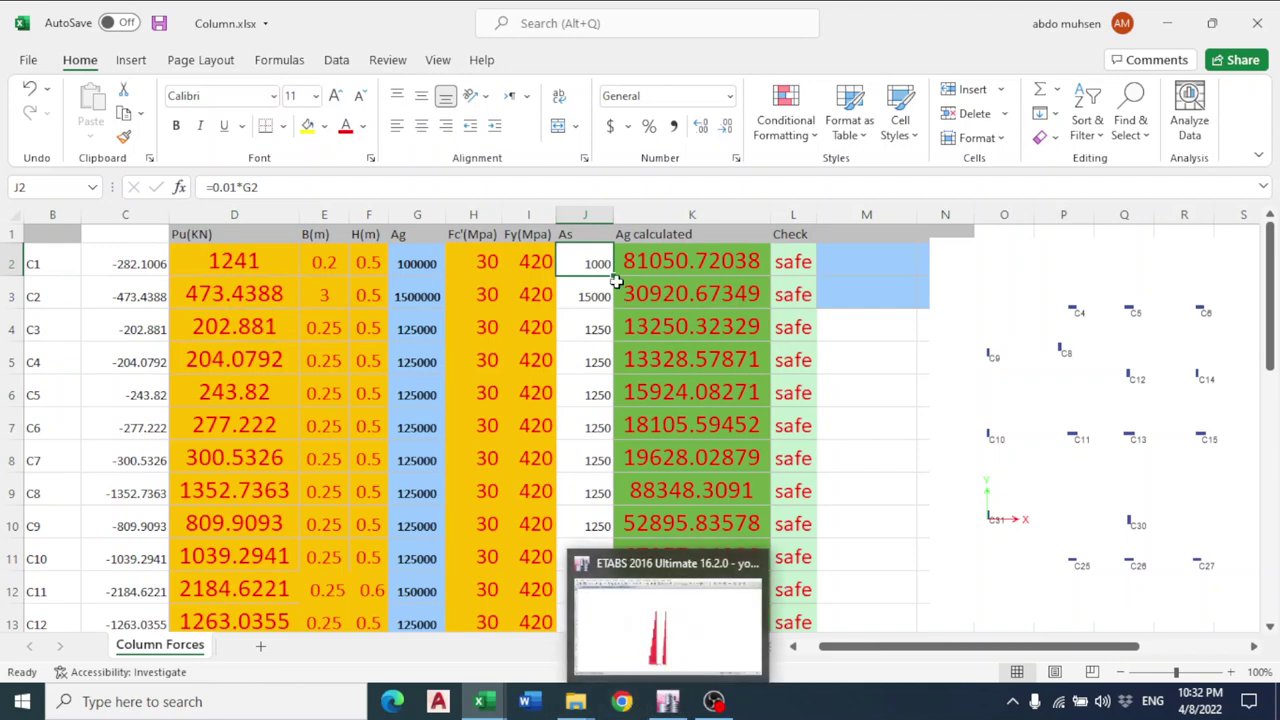
left_click(495, 704)
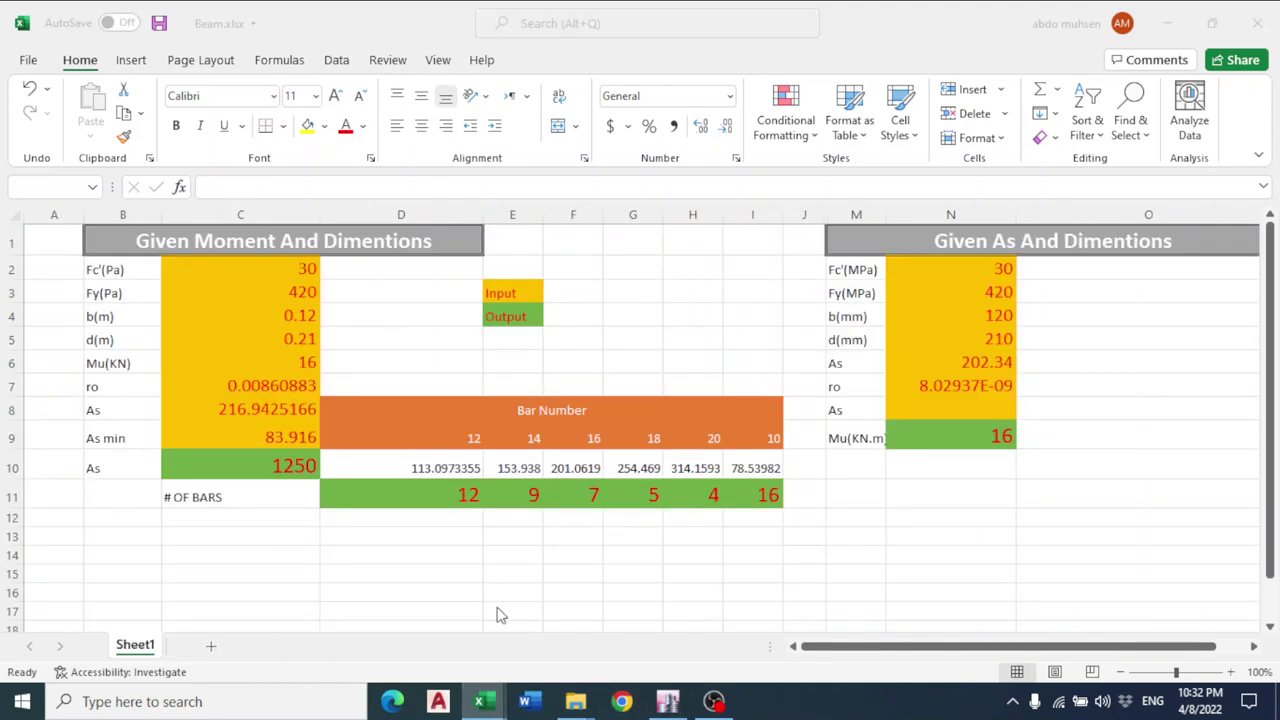
left_click(502, 615)
left_click(245, 468)
type("1000")
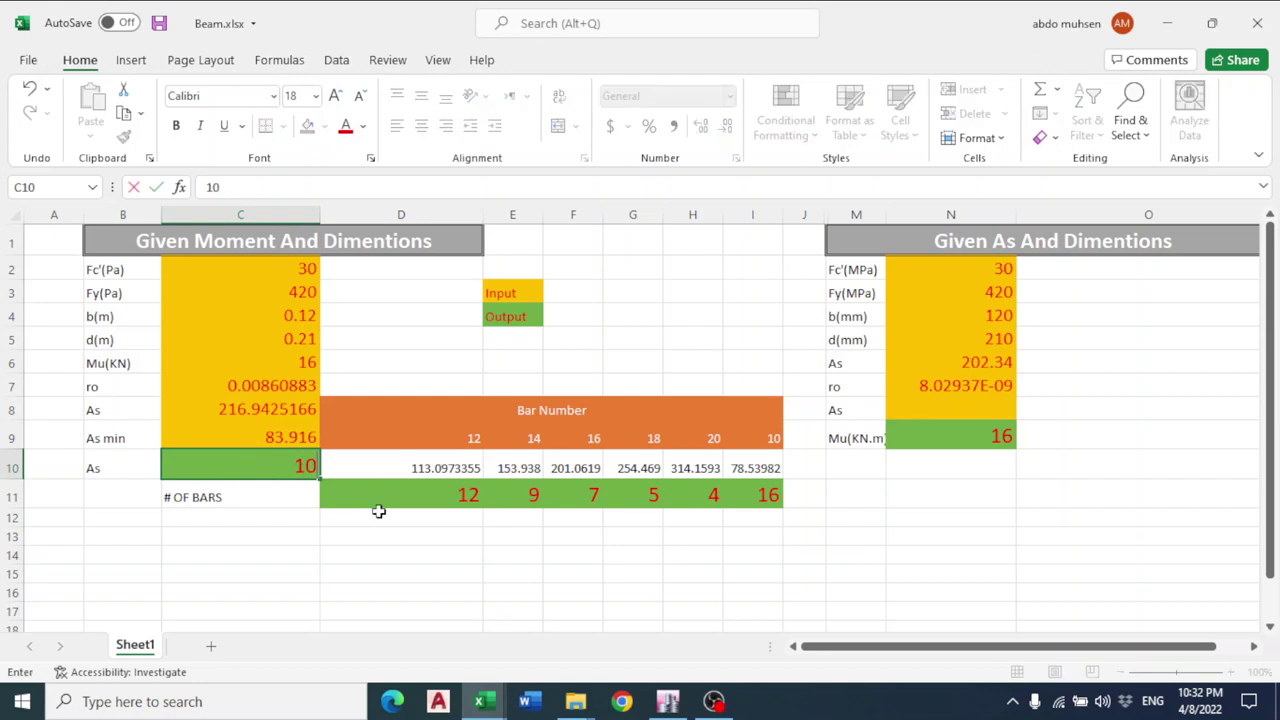
key("Return")
left_click(505, 578)
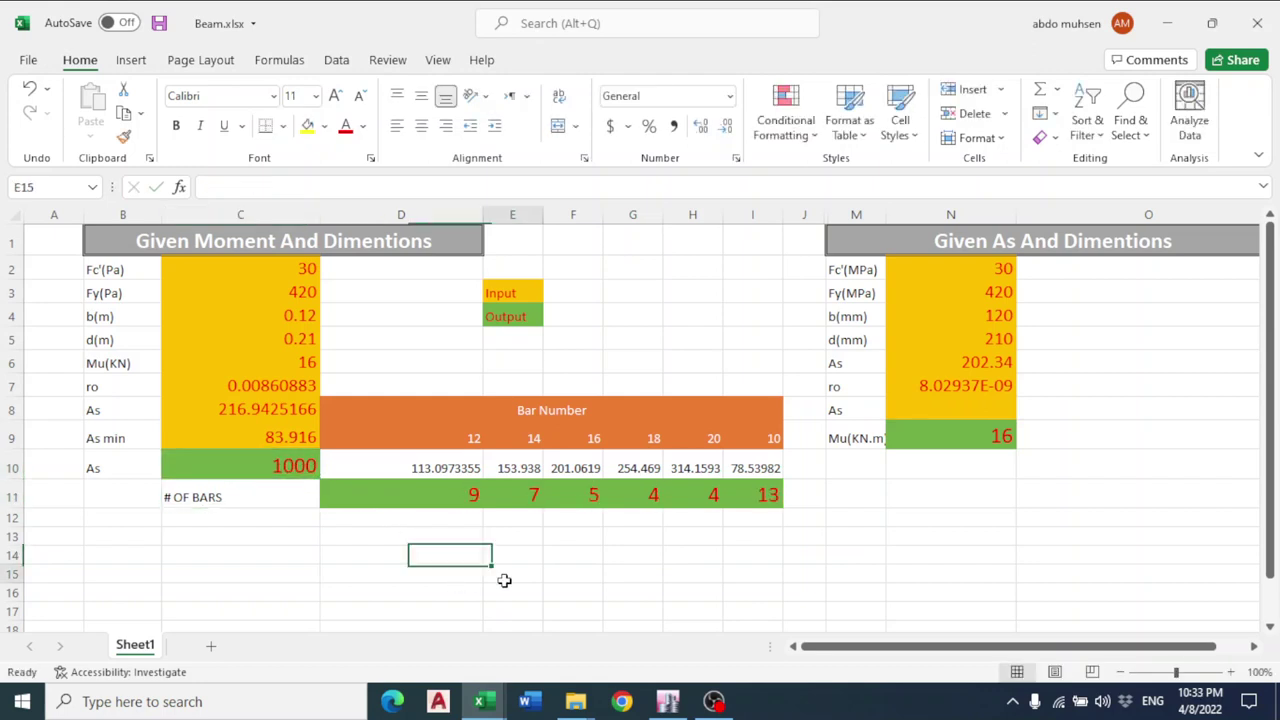
Check the required number of 16 and 18 mm bars in Beam.xlsx, and minimize that workbook.
left_click(642, 497)
left_click(632, 536)
left_click(588, 496)
left_click(586, 436)
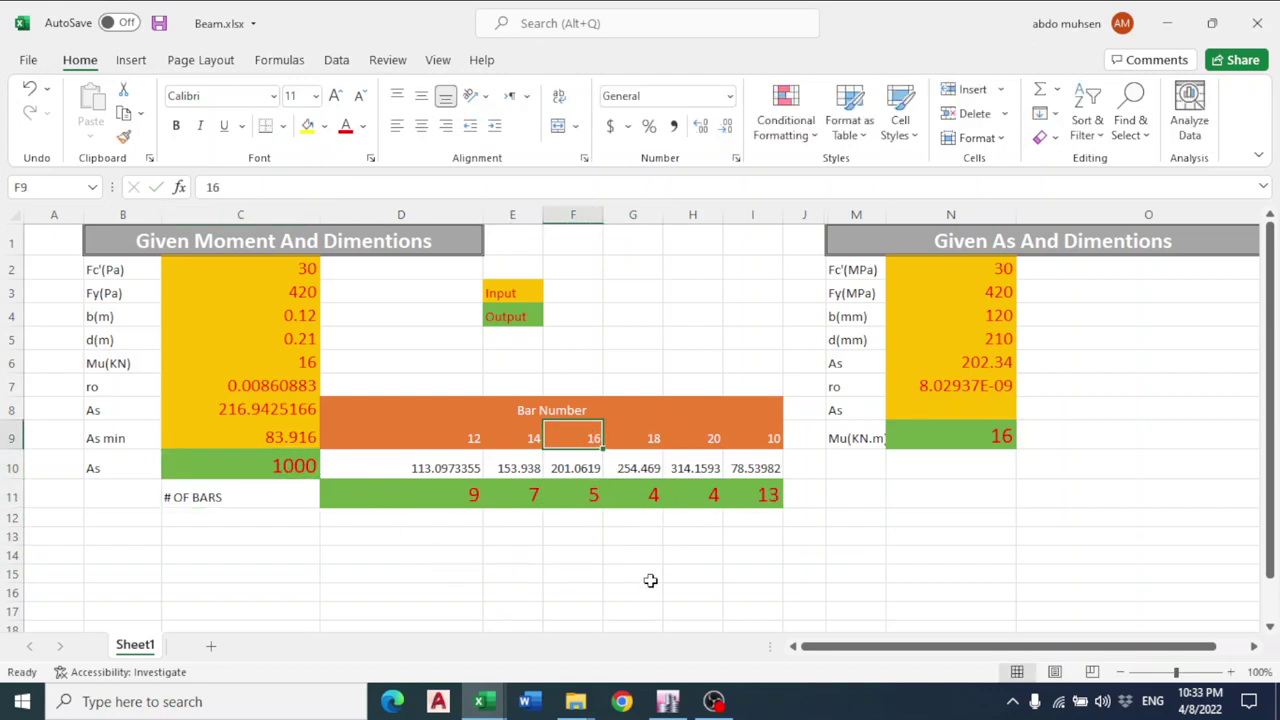
left_click(1167, 23)
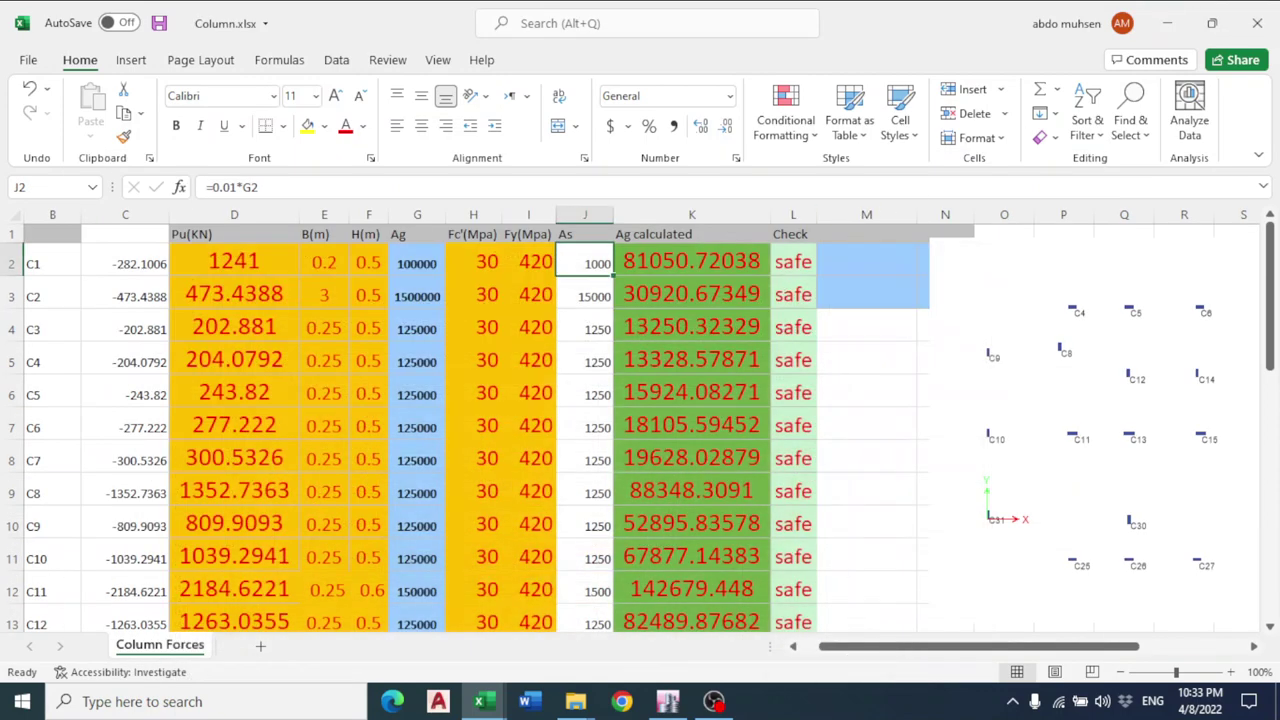
Switch to ETABS and display the concrete frame design output for Longitudinal Reinforcing on the Elev3 elevation.
left_click(668, 701)
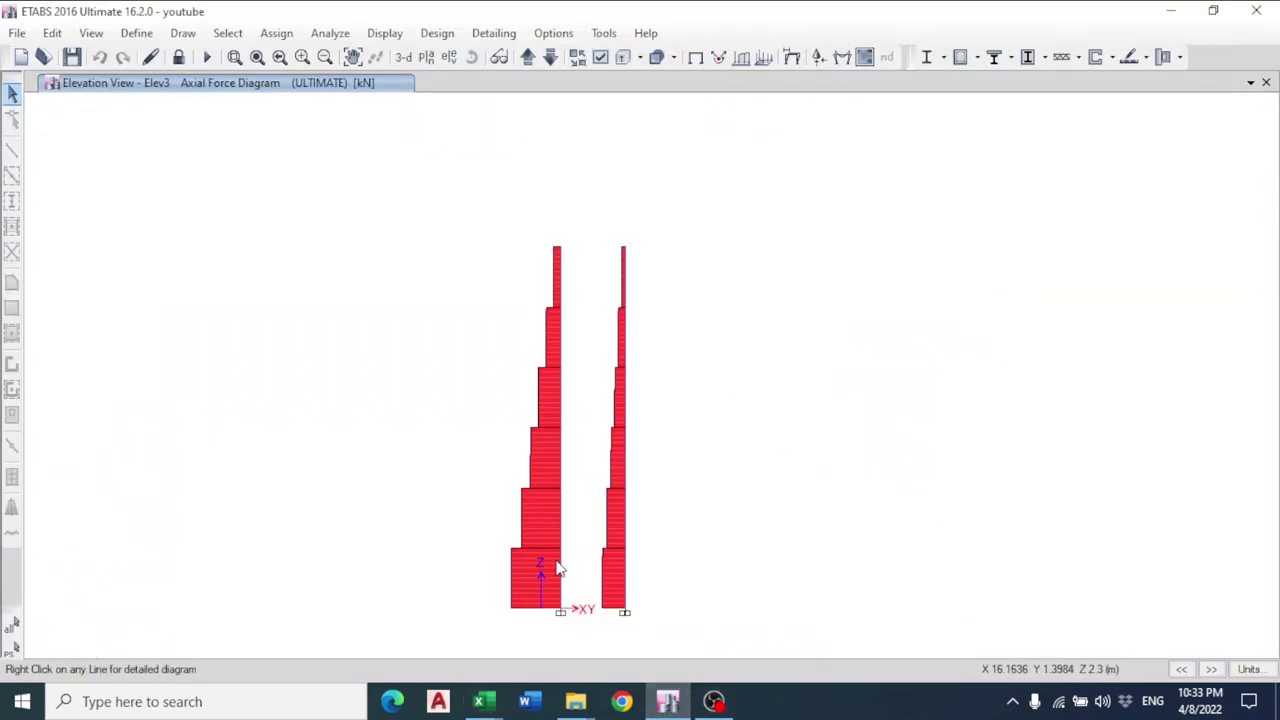
left_click(452, 38)
mouse_move(468, 80)
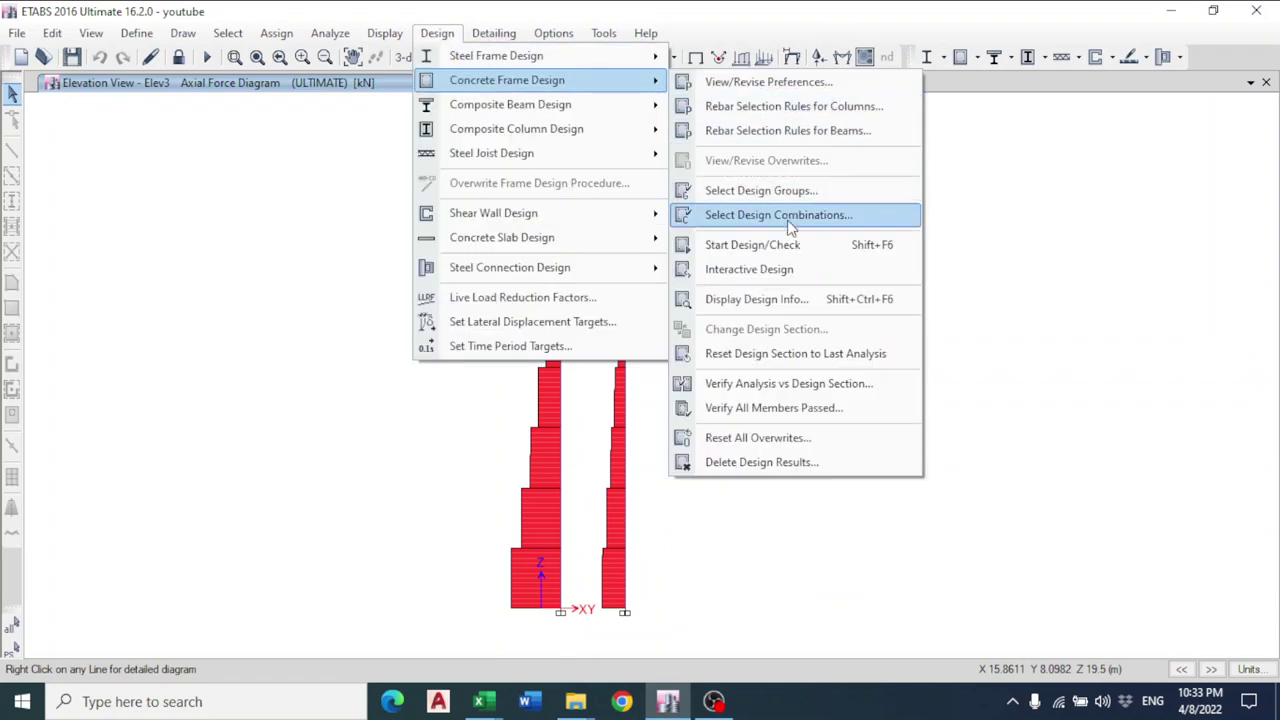
left_click(792, 298)
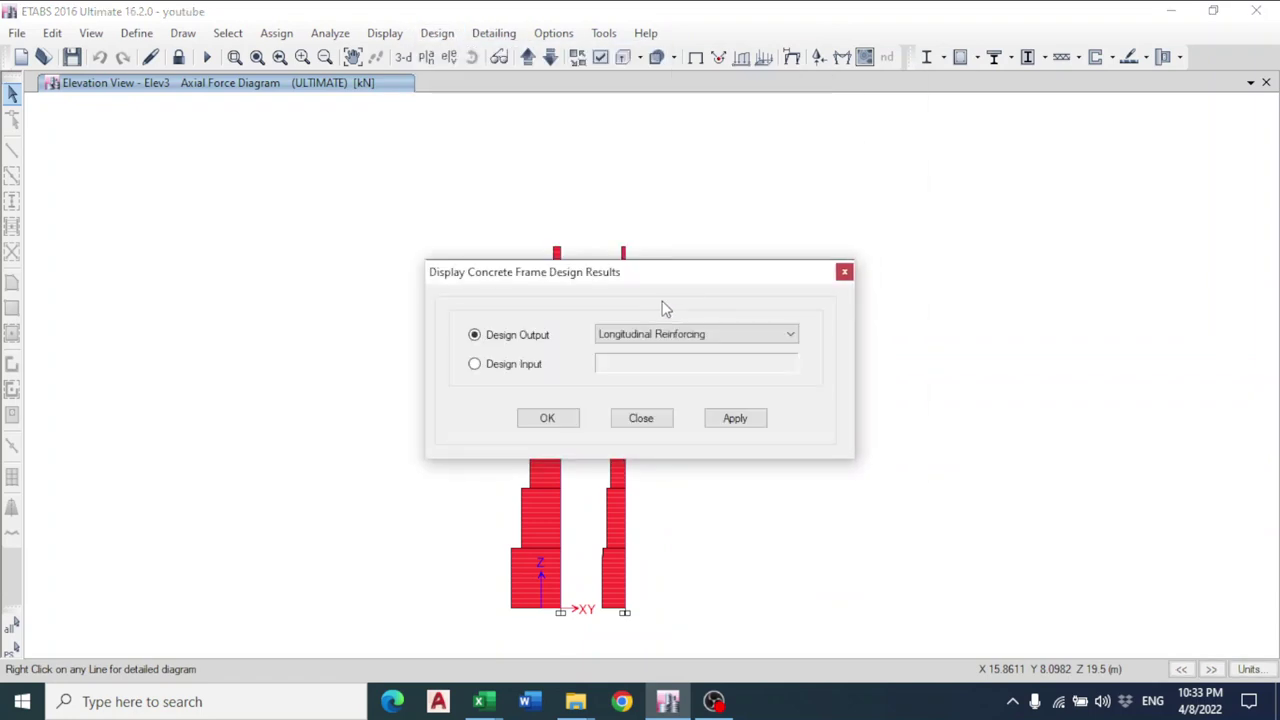
left_click(637, 336)
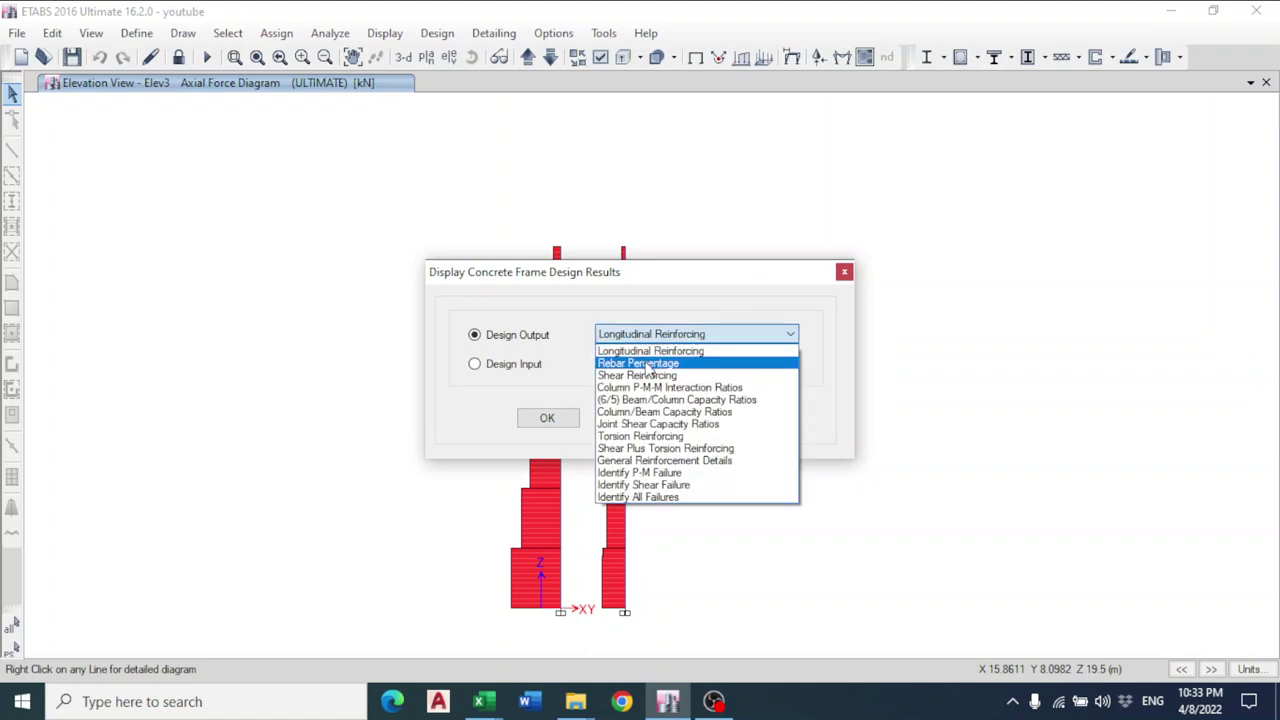
left_click(648, 353)
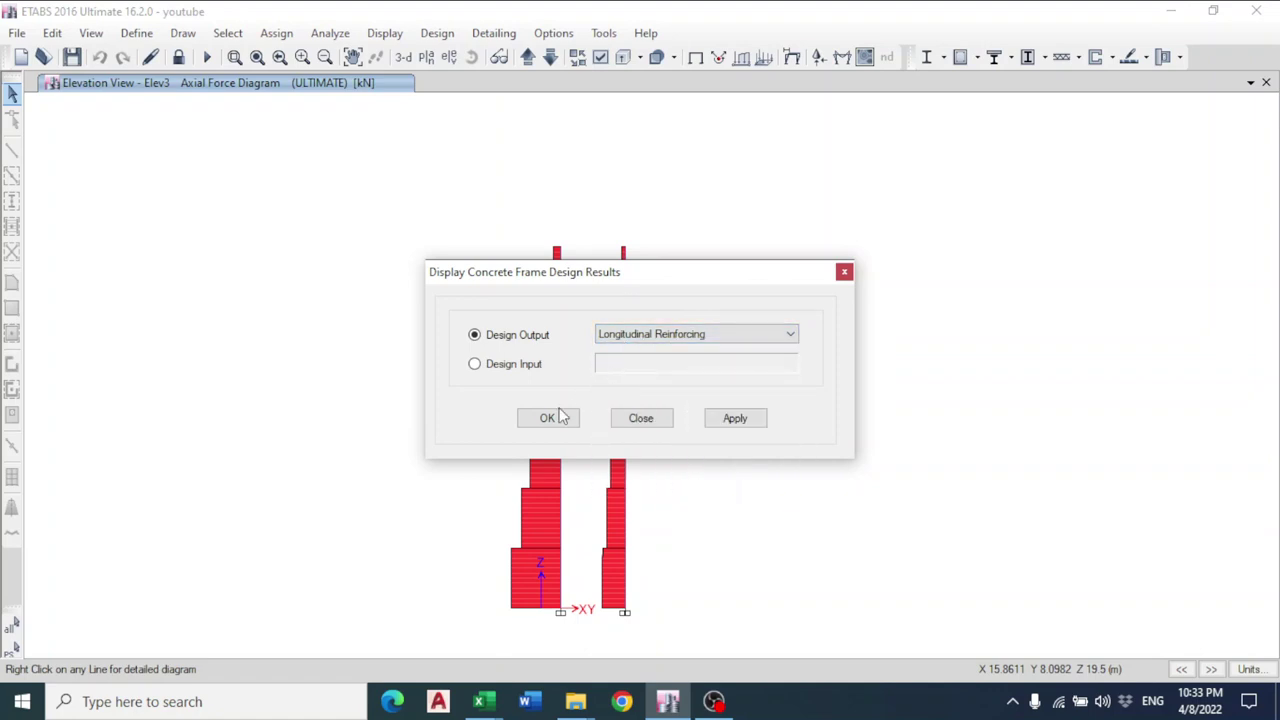
left_click(547, 418)
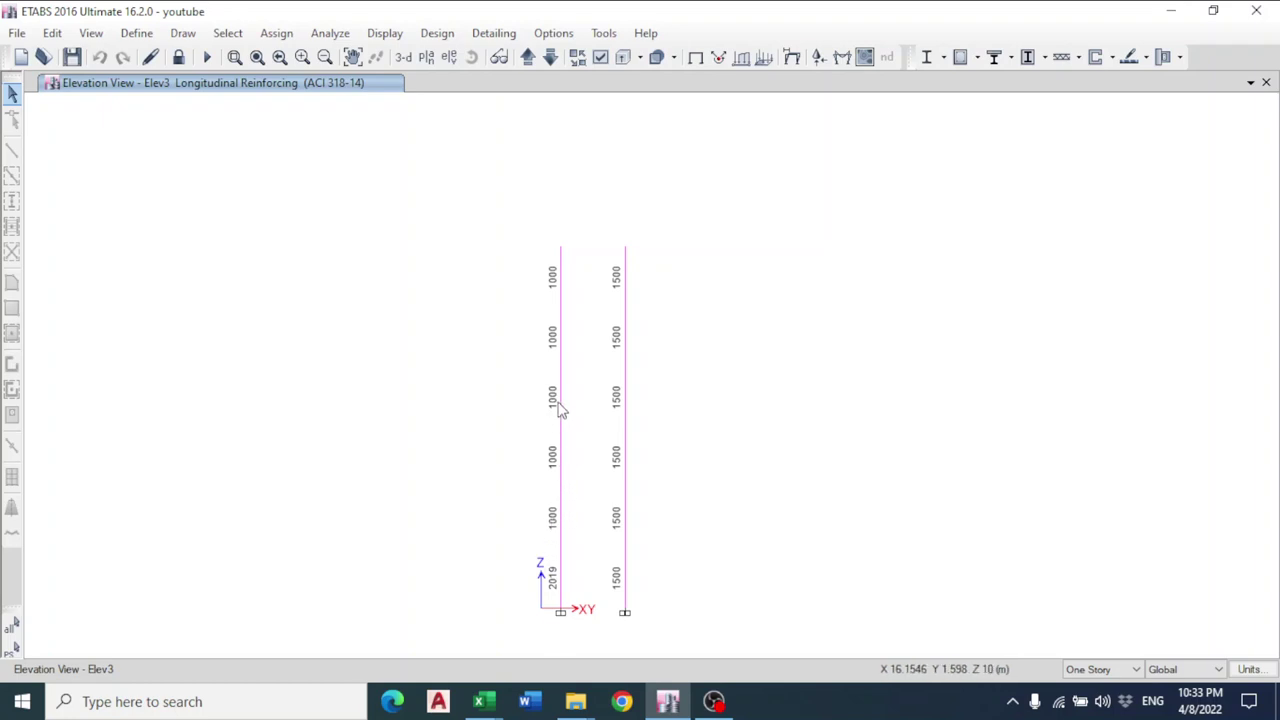
Review the concrete design summary of column C29 in the 2nd basment, including its design forces and rebar area, and close it.
right_click(563, 588)
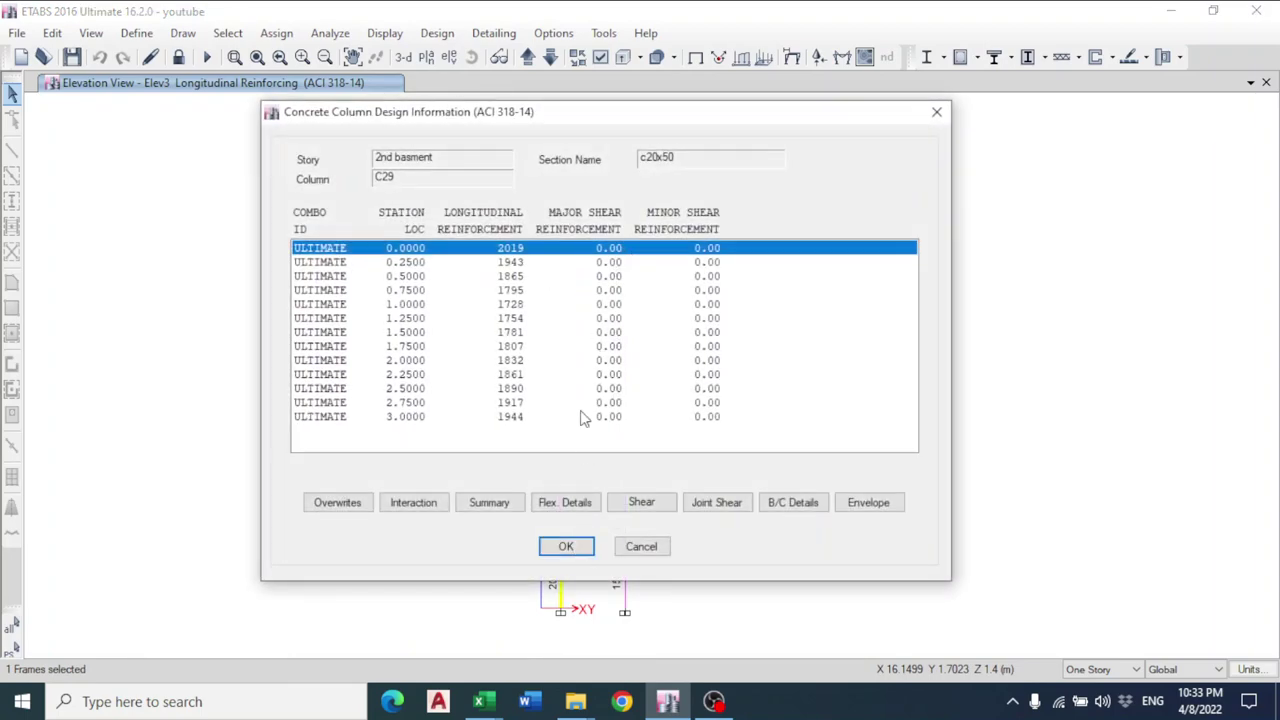
left_click(489, 502)
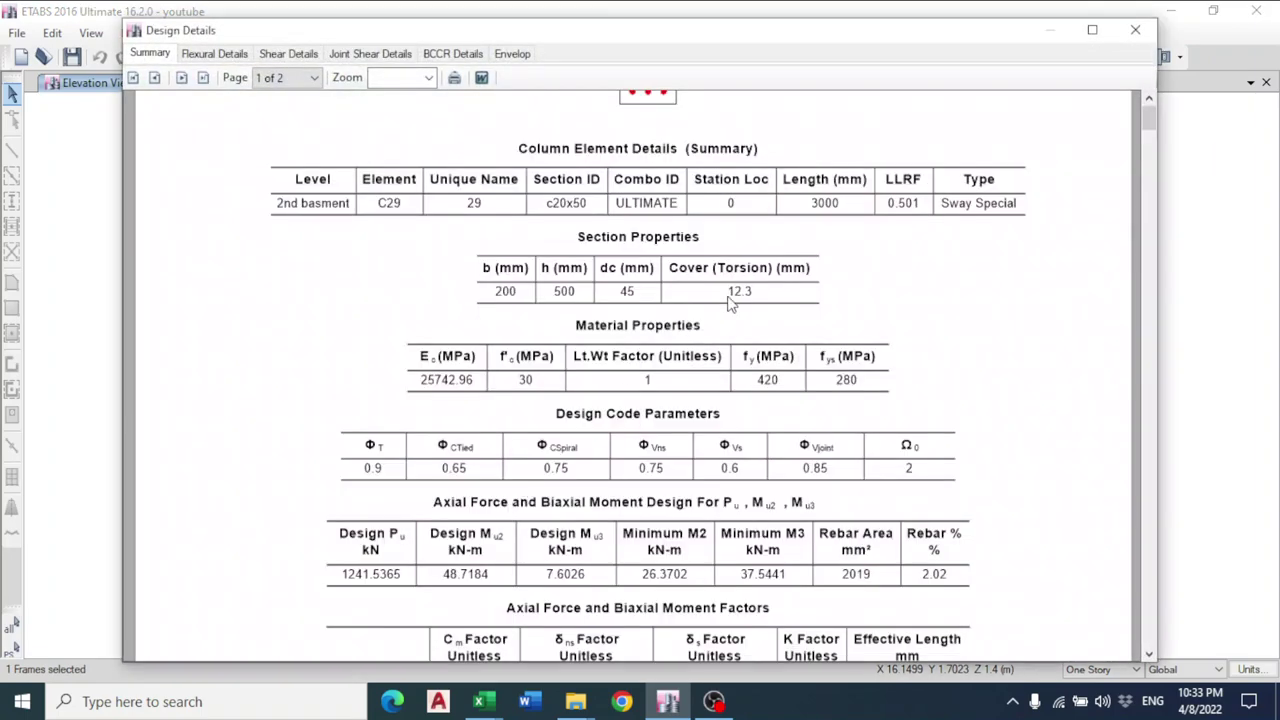
scroll(770, 280, "down", 5)
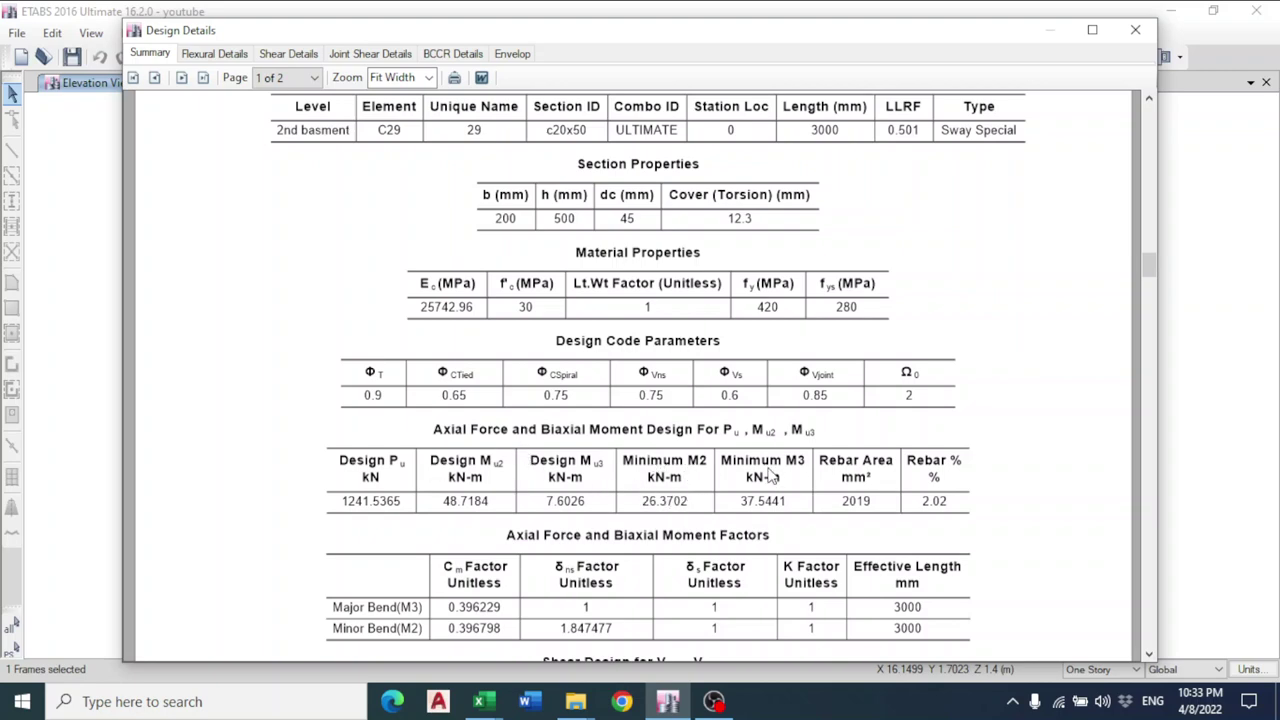
left_click(1135, 29)
left_click(937, 111)
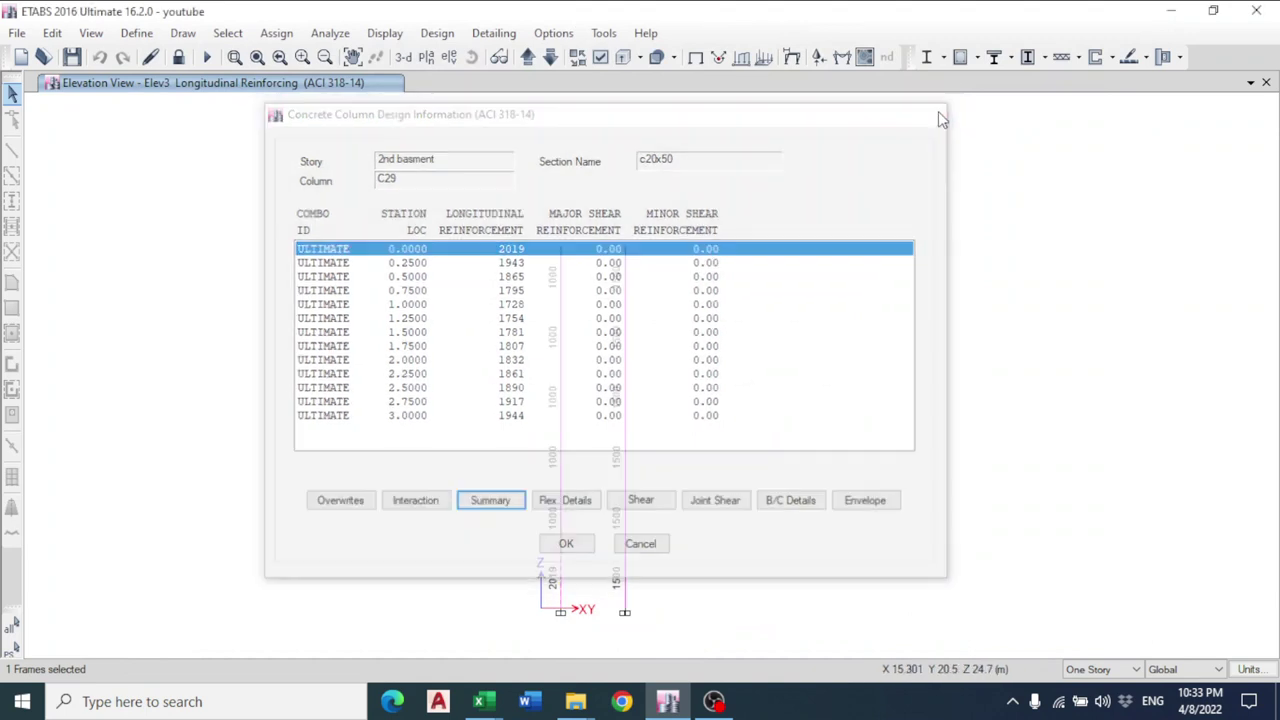
Display the concrete frame design output as Rebar Percentage on the Elev3 elevation.
left_click(453, 35)
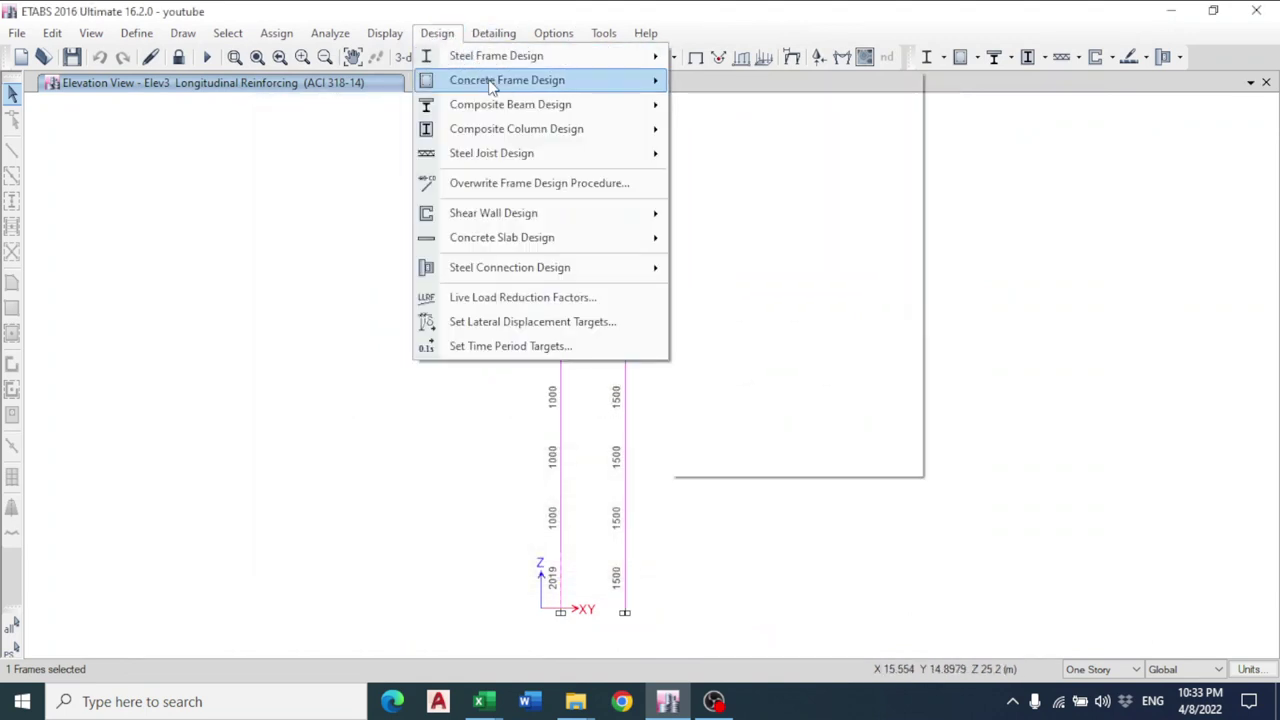
left_click(810, 287)
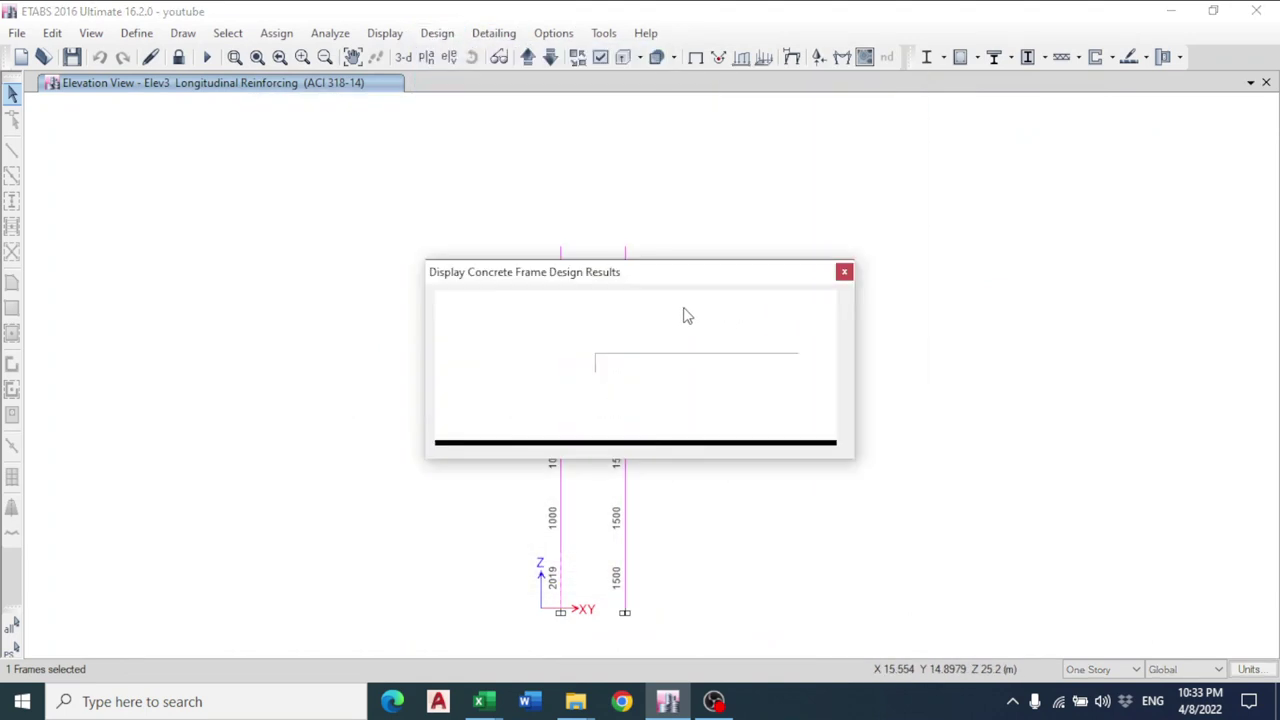
left_click(615, 333)
left_click(641, 363)
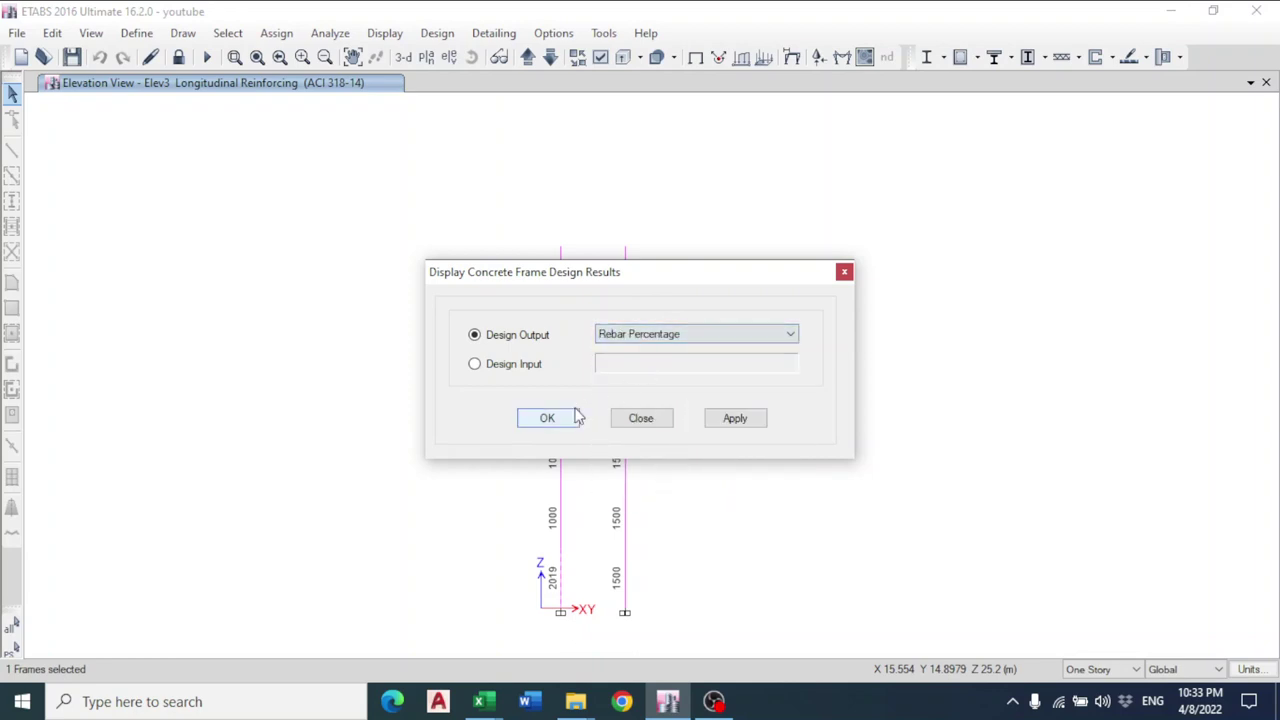
left_click(547, 418)
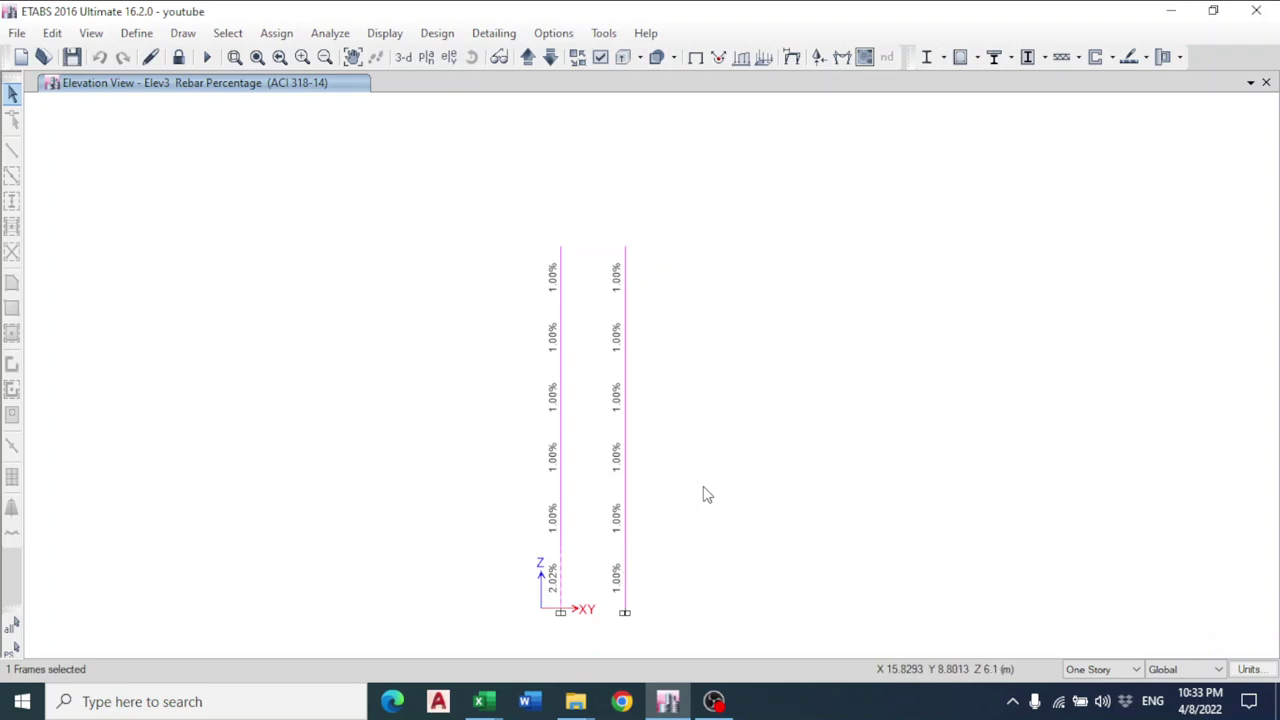
Change the displayed elevation to Elev2 to show its column rebar percentages.
left_click(423, 58)
left_click(808, 114)
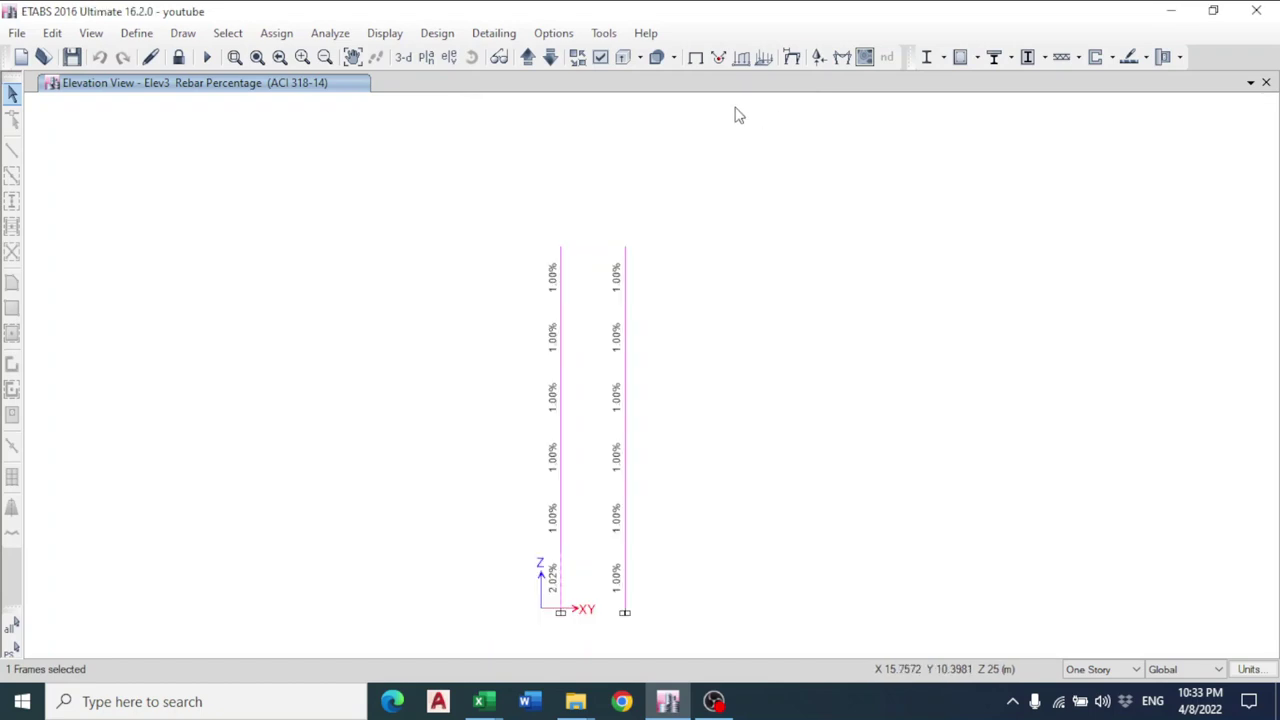
left_click(527, 57)
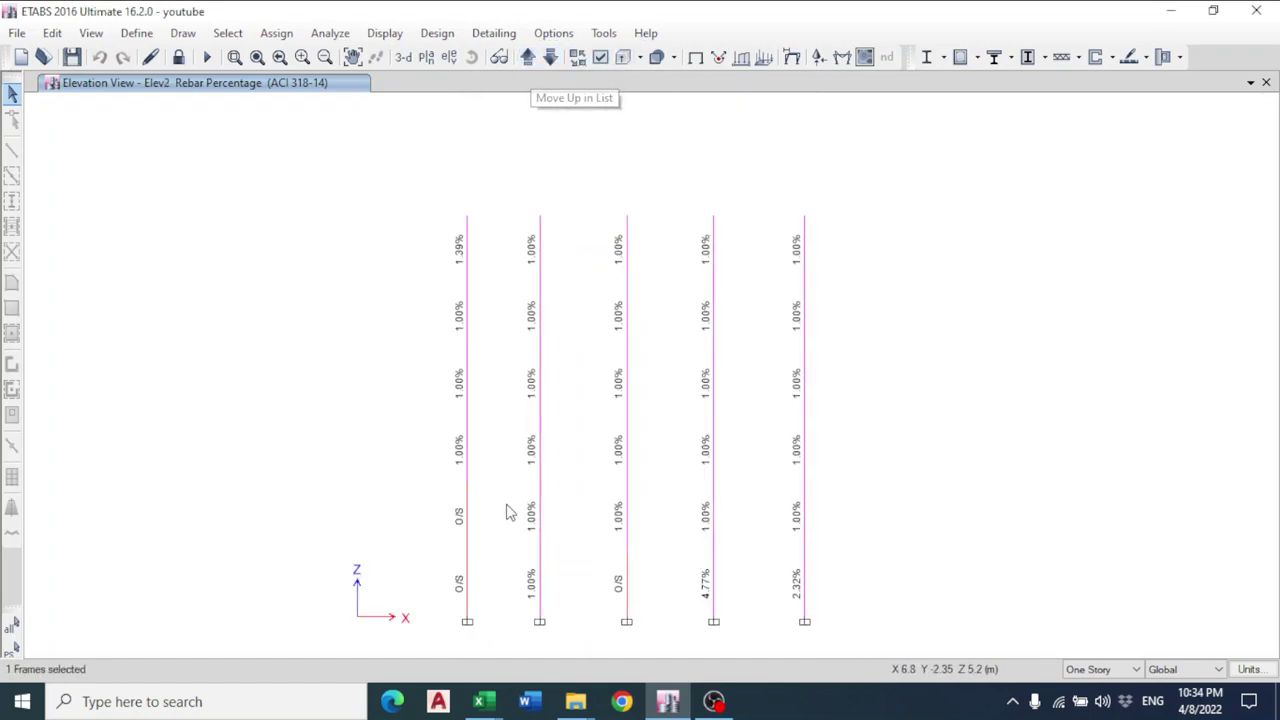
Select the three overstressed column segments marked O/S and the 4.77% segment on the Elev2 elevation.
left_click(468, 556)
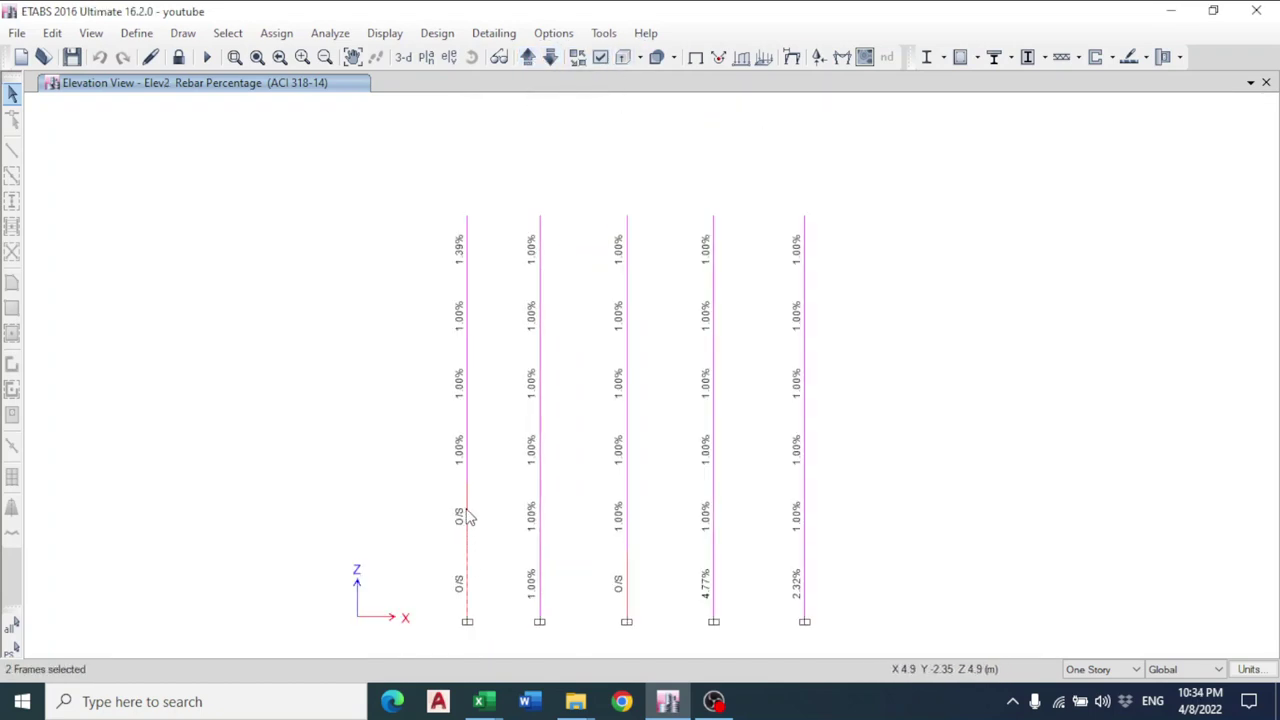
left_click(718, 588)
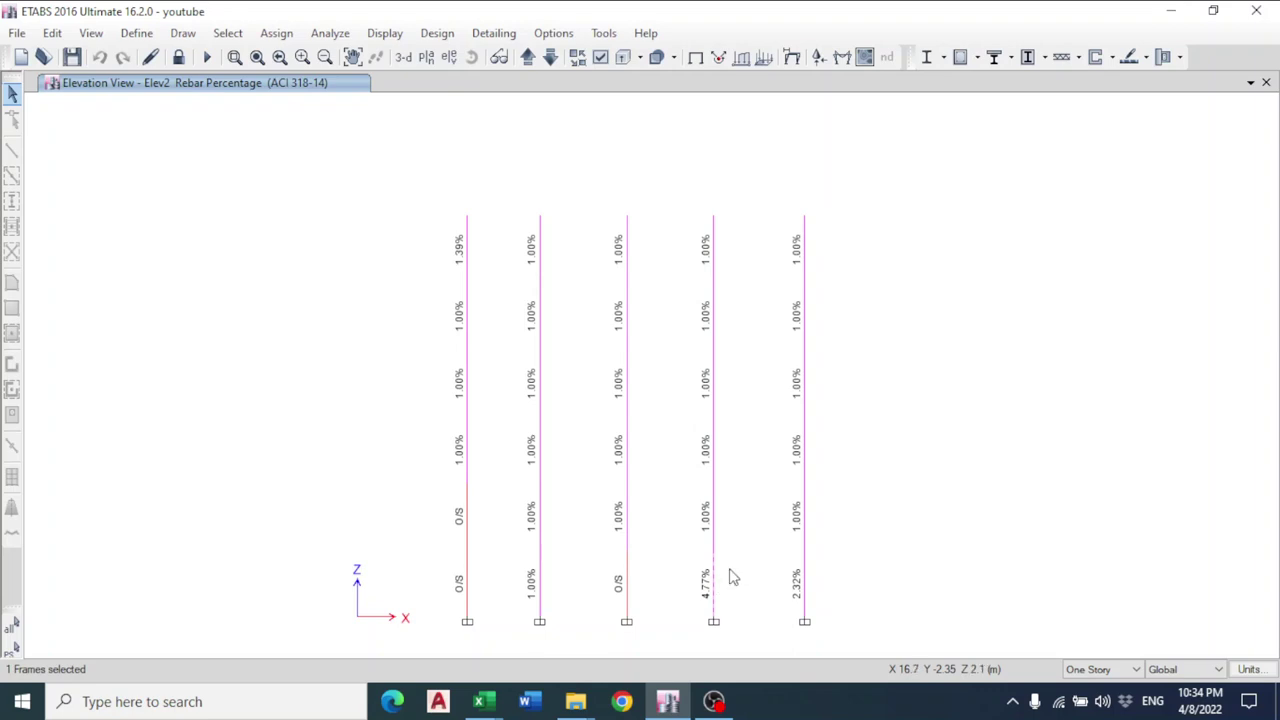
left_click_drag(733, 566, 608, 594)
left_click_drag(508, 546, 426, 610)
left_click_drag(486, 511, 435, 556)
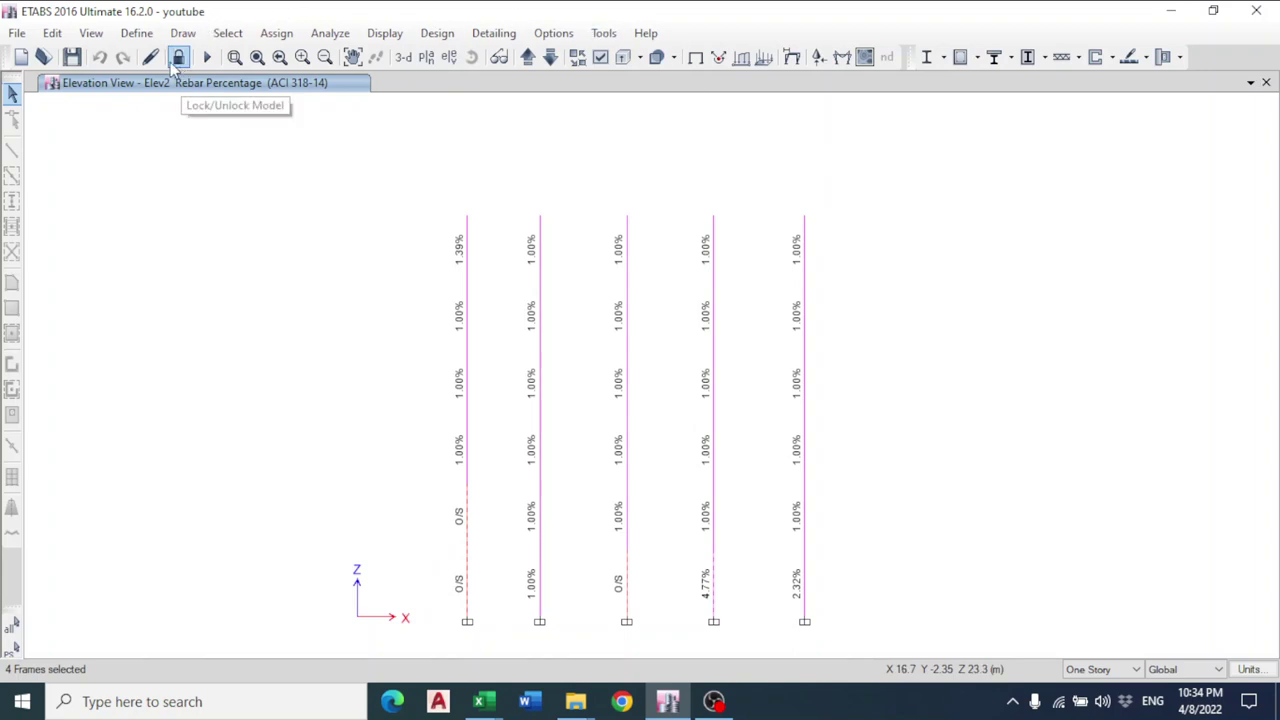
View the list of defined frame section properties and close it without changes.
left_click(136, 33)
mouse_move(100, 83)
left_click(458, 90)
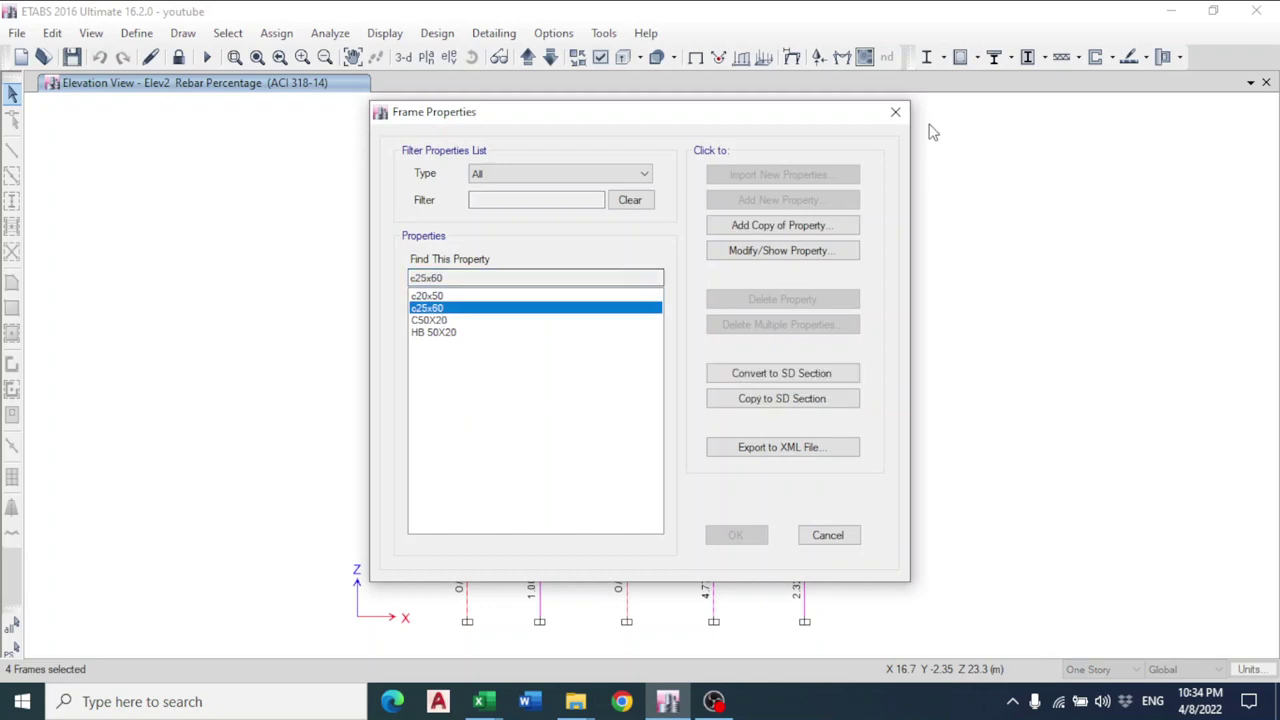
left_click(895, 112)
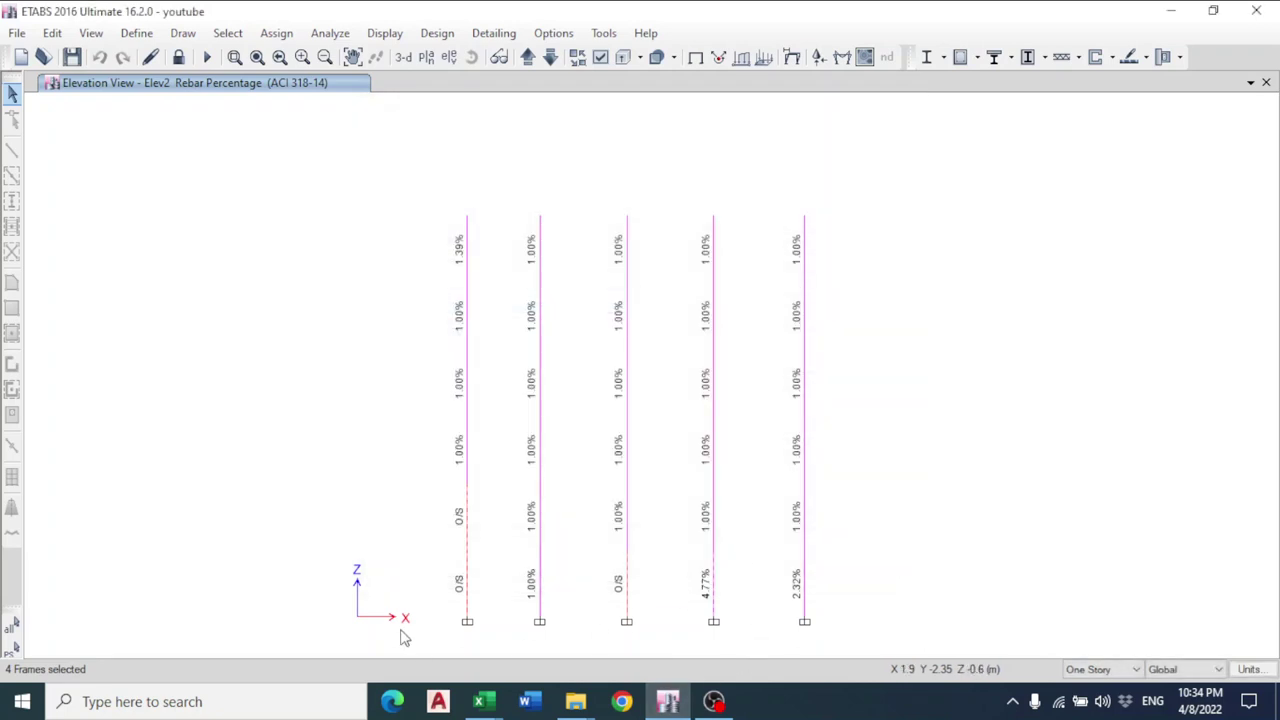
left_click(278, 33)
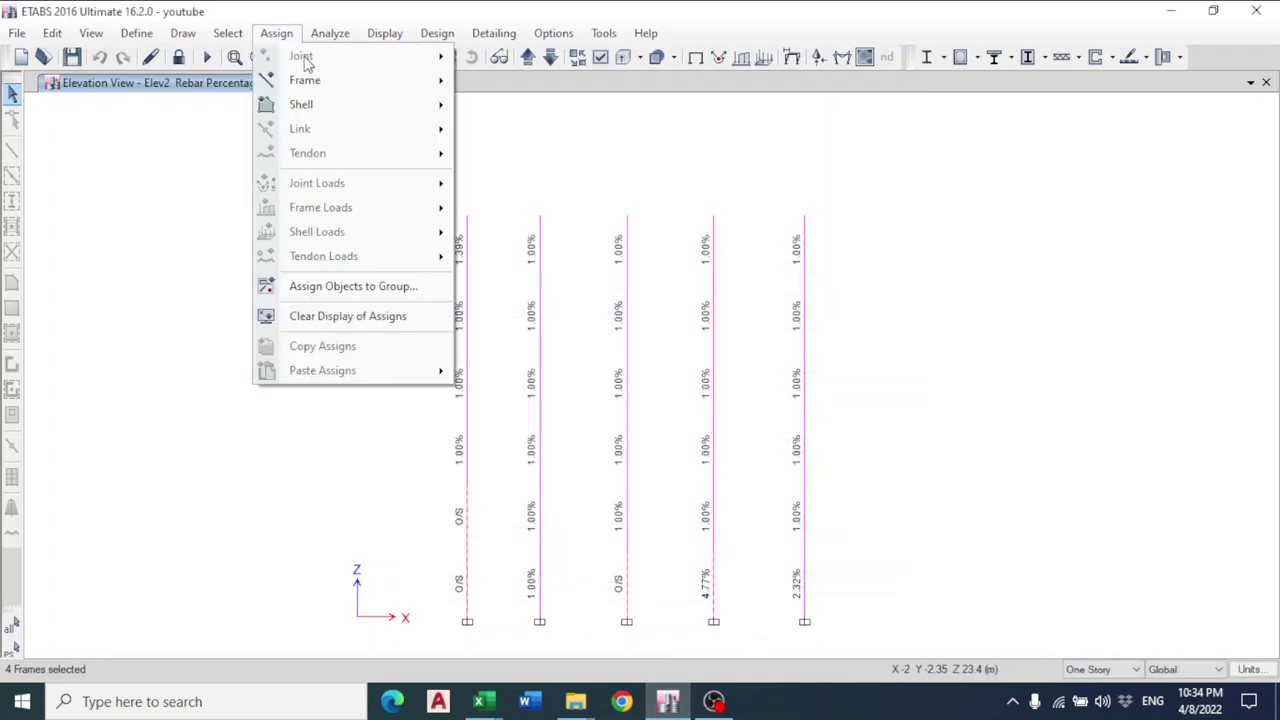
mouse_move(318, 87)
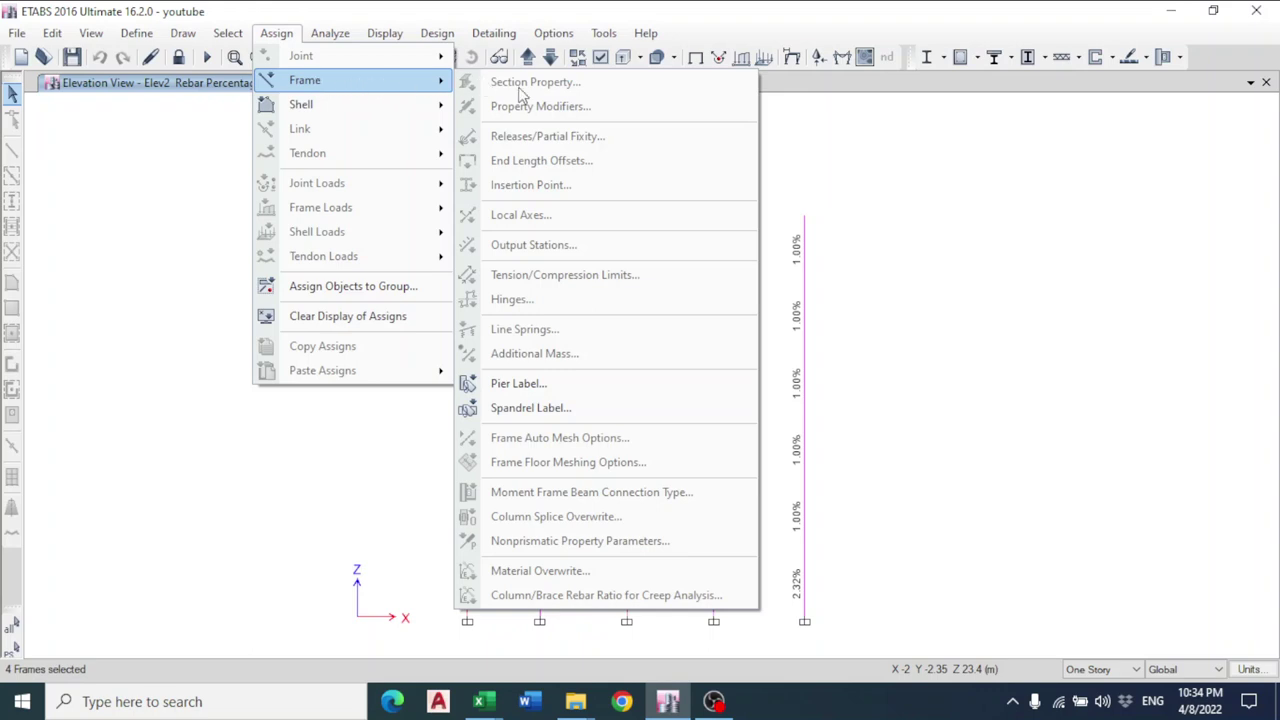
left_click(541, 62)
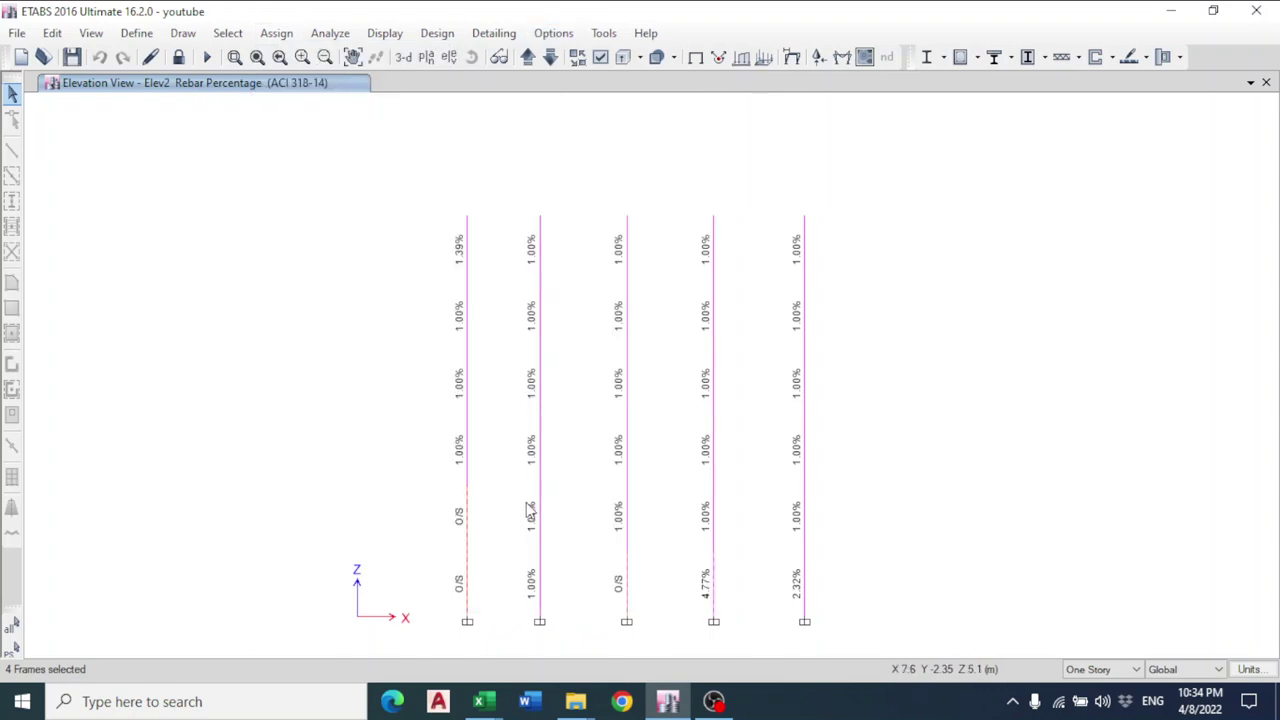
left_click(452, 33)
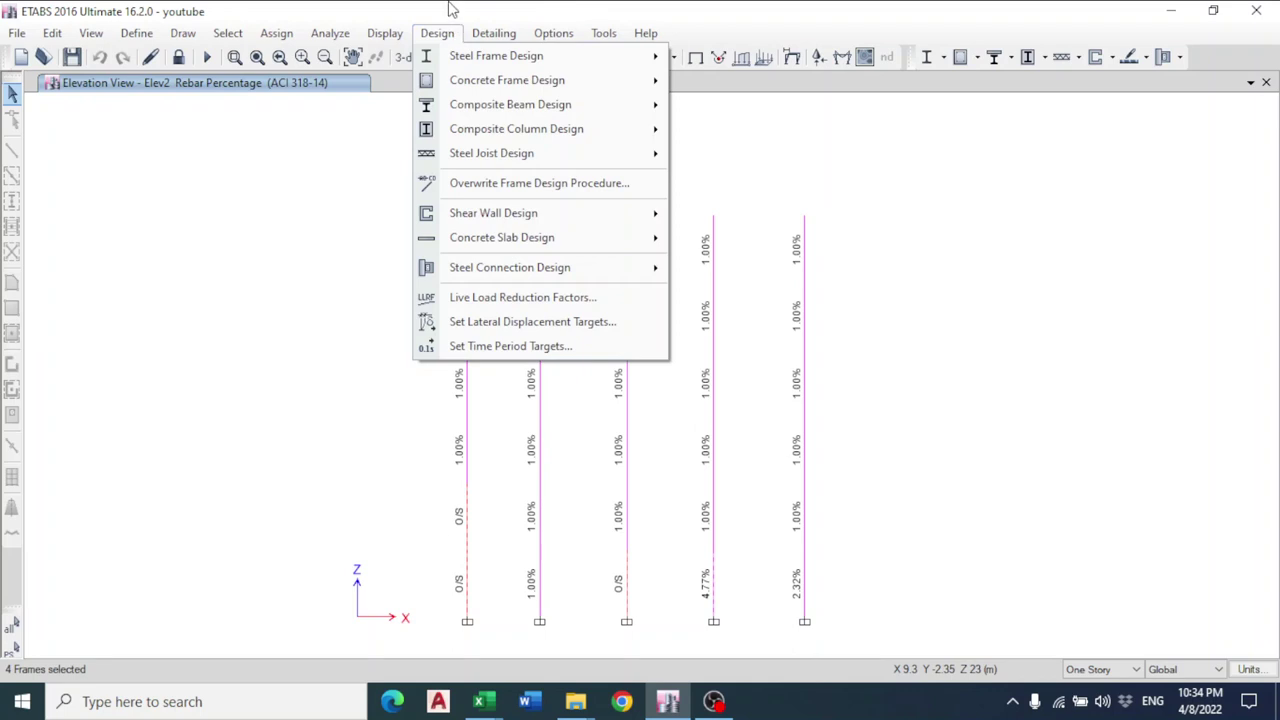
Open the design summary and flexural details of overstressed column C24 in the 1st basment.
left_click(467, 549)
right_click(465, 547)
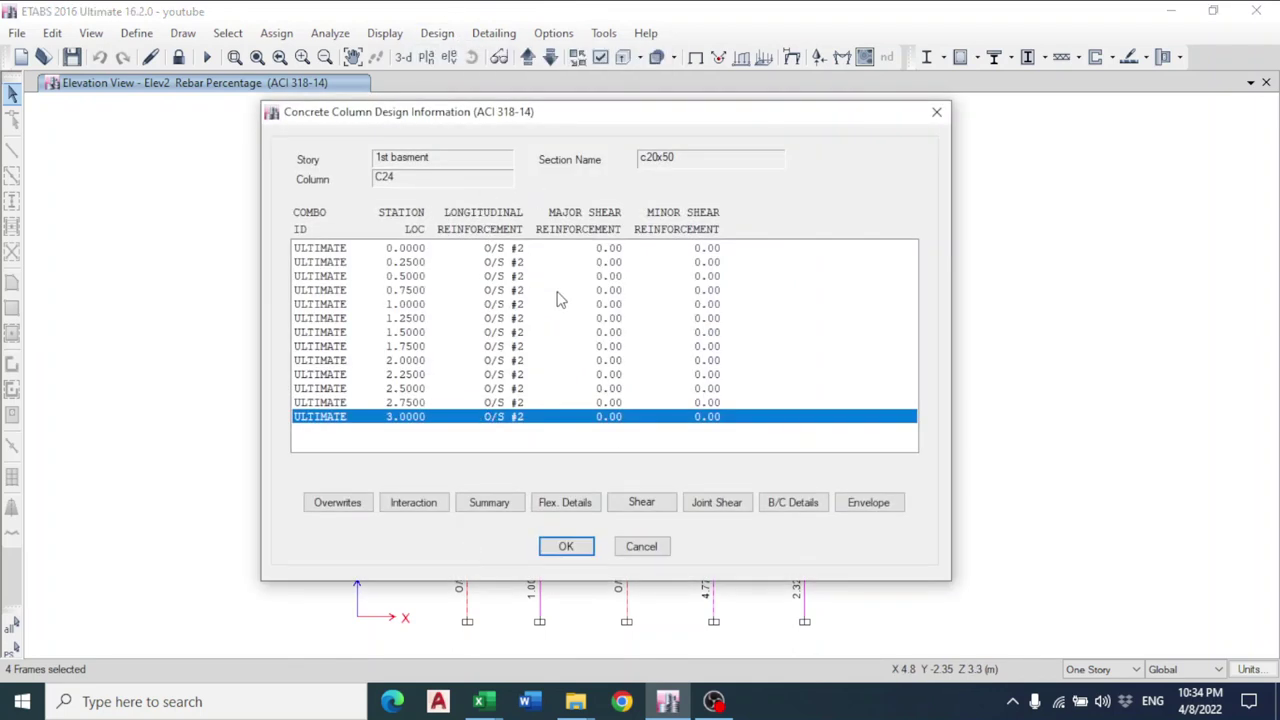
left_click(492, 502)
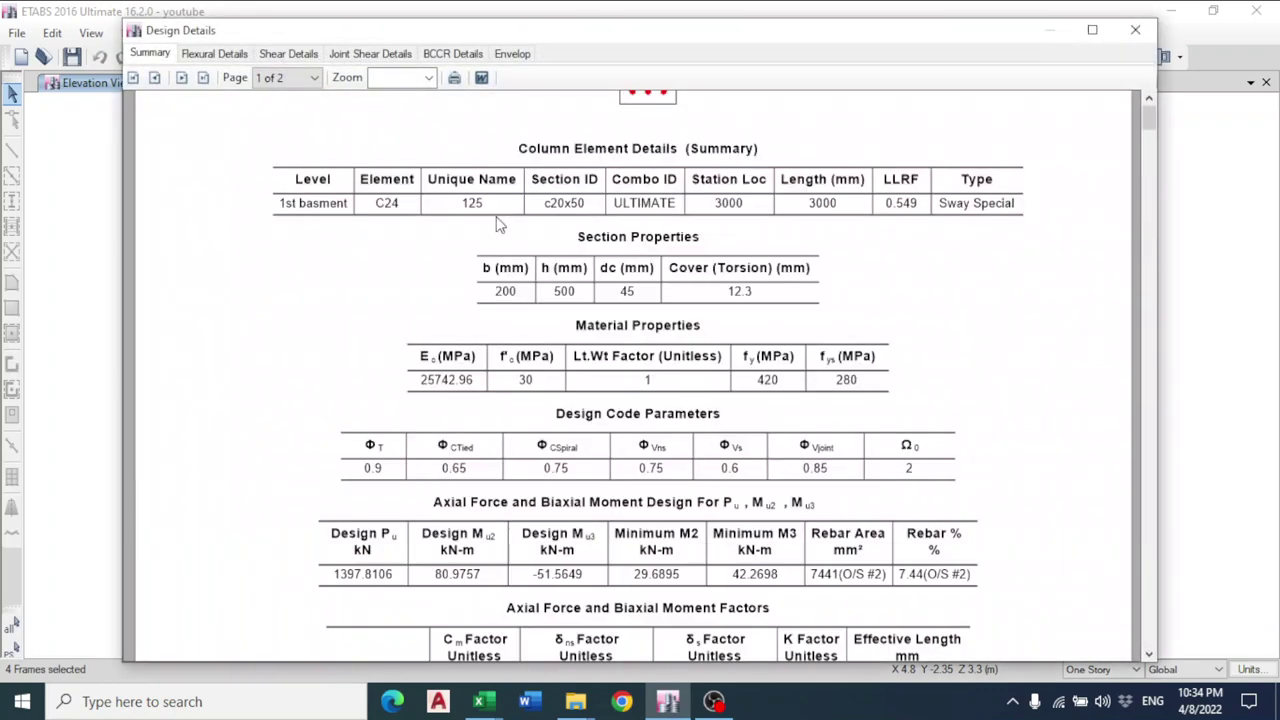
left_click(228, 55)
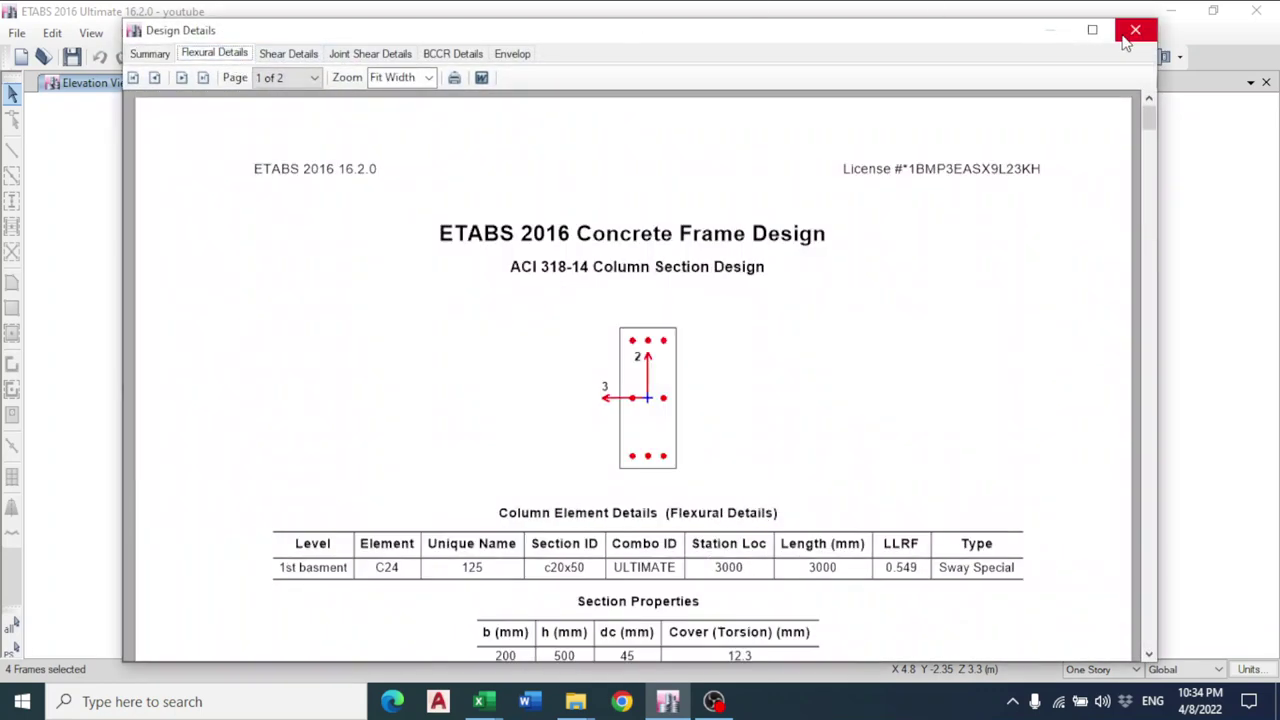
Override the current design section of the four selected Elev2 columns with c25x60, leaving all other overwrites as they are.
left_click(1135, 30)
left_click(340, 502)
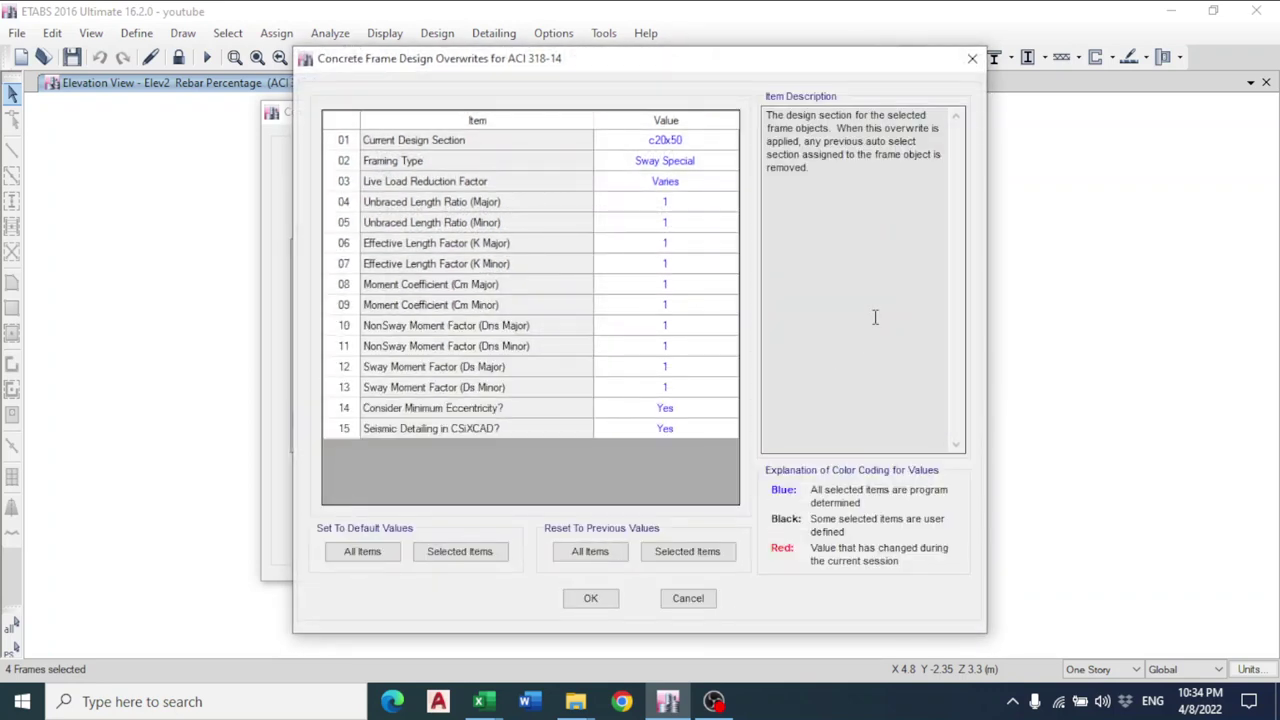
left_click(697, 142)
left_click(731, 144)
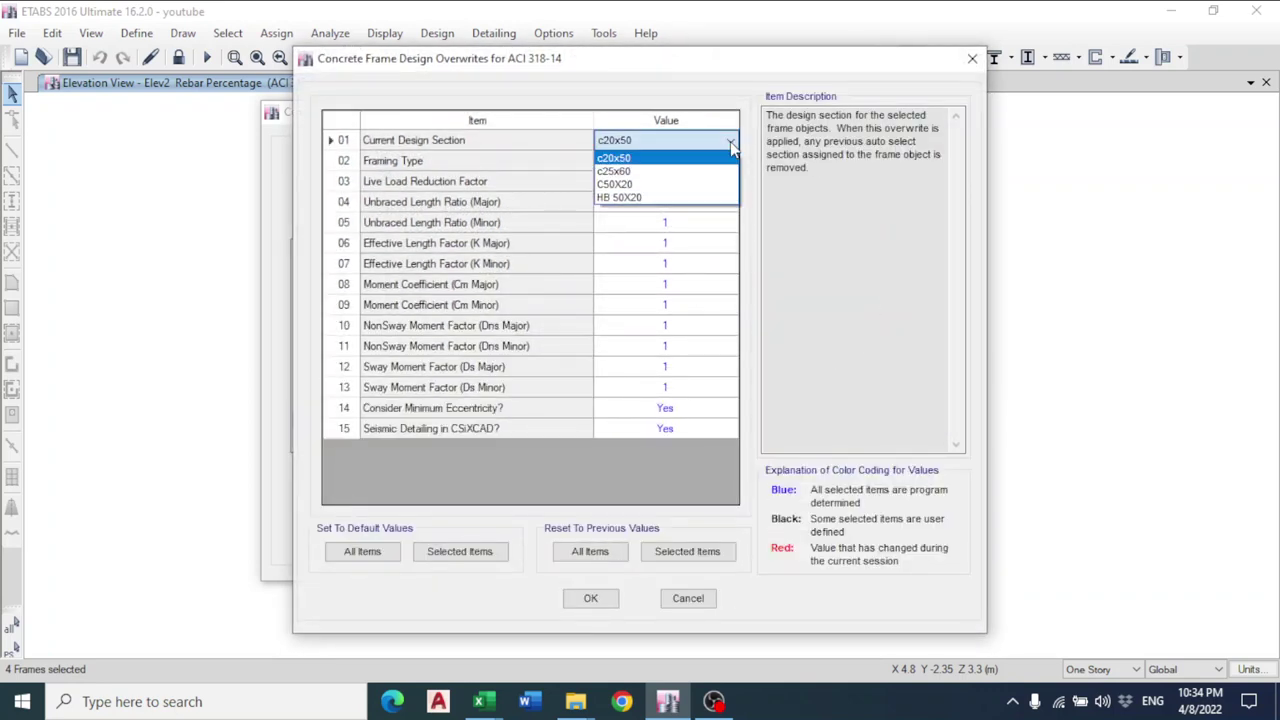
left_click(686, 171)
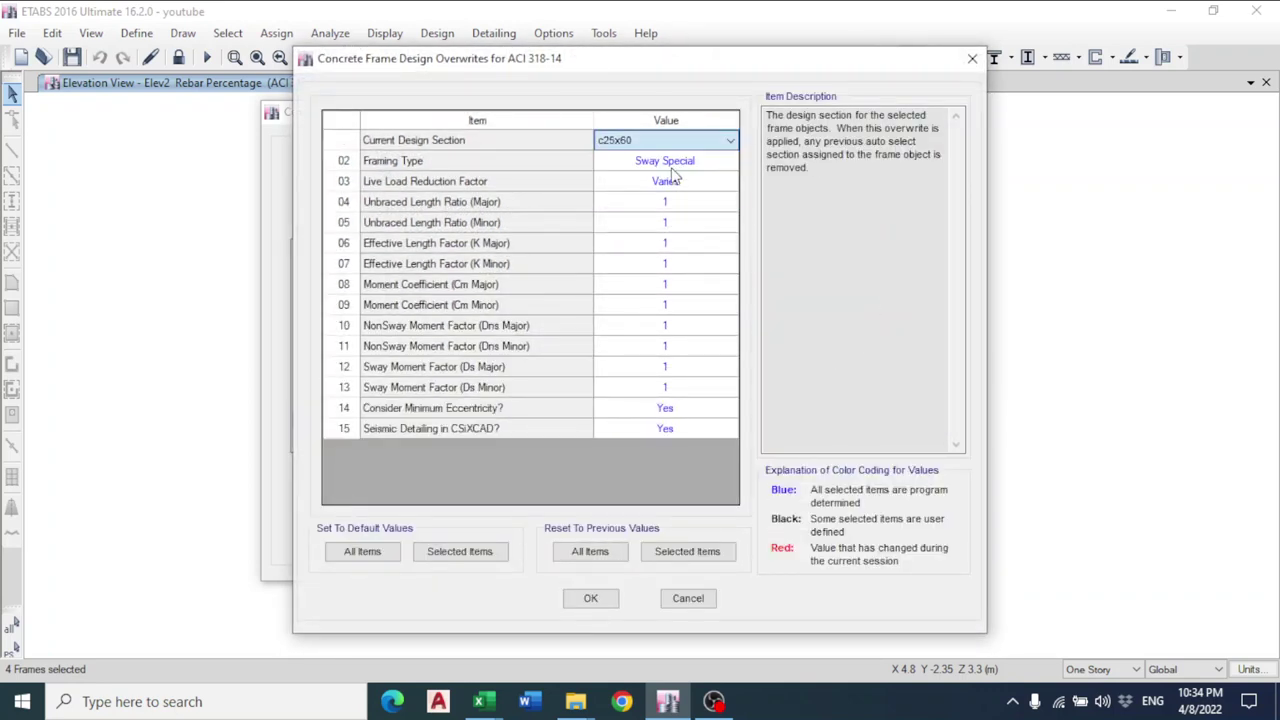
left_click(663, 366)
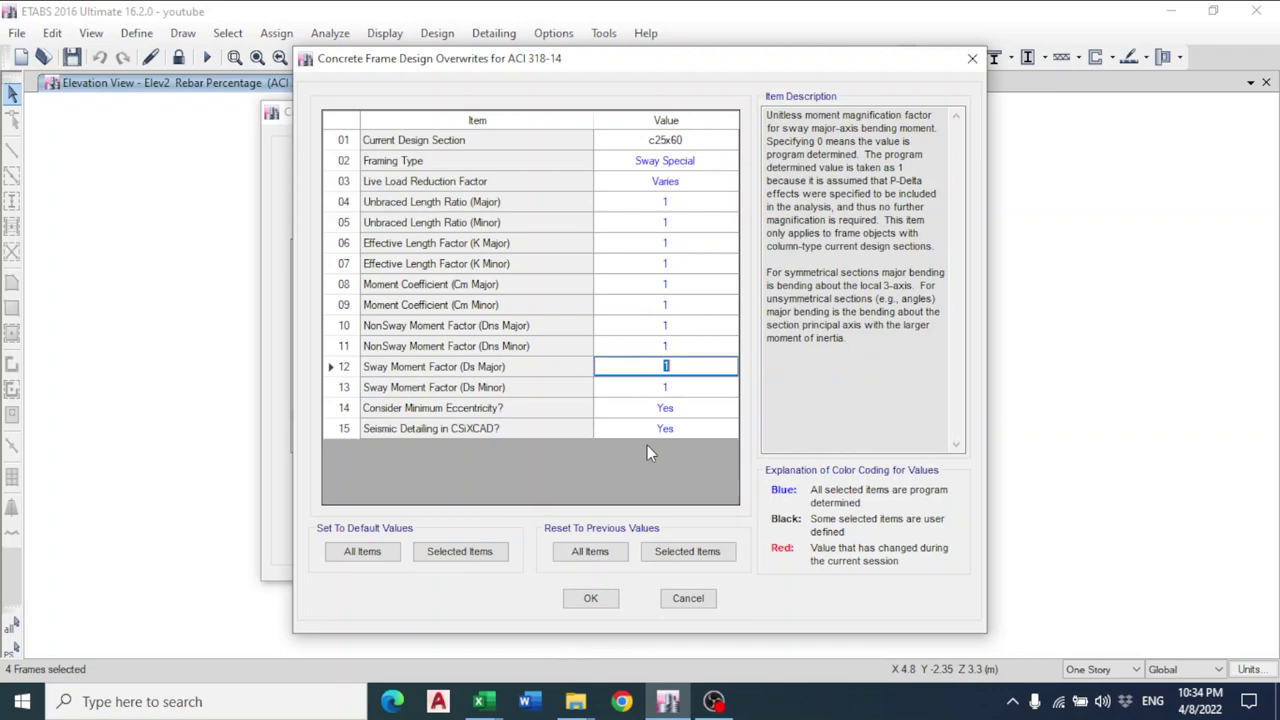
left_click(590, 598)
left_click(576, 549)
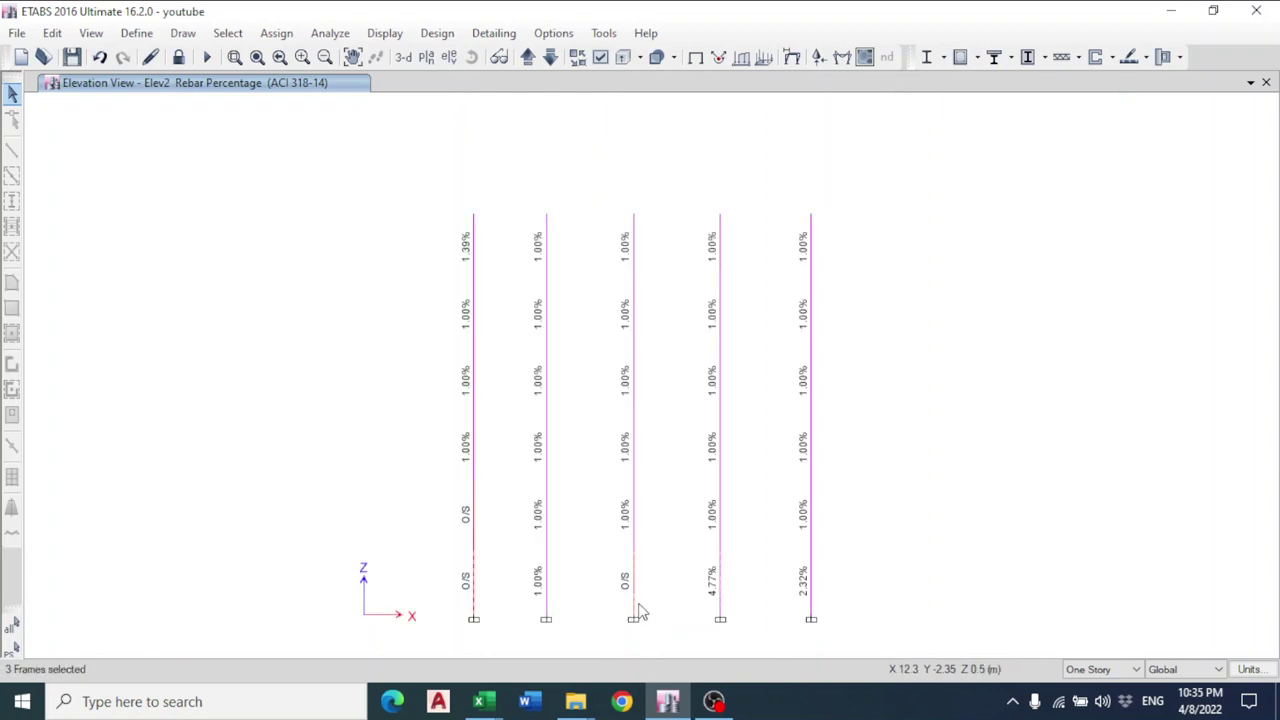
Check the design information of columns C26 and C24 in the 2nd basment on the Elev2 elevation.
left_click(638, 610)
right_click(638, 610)
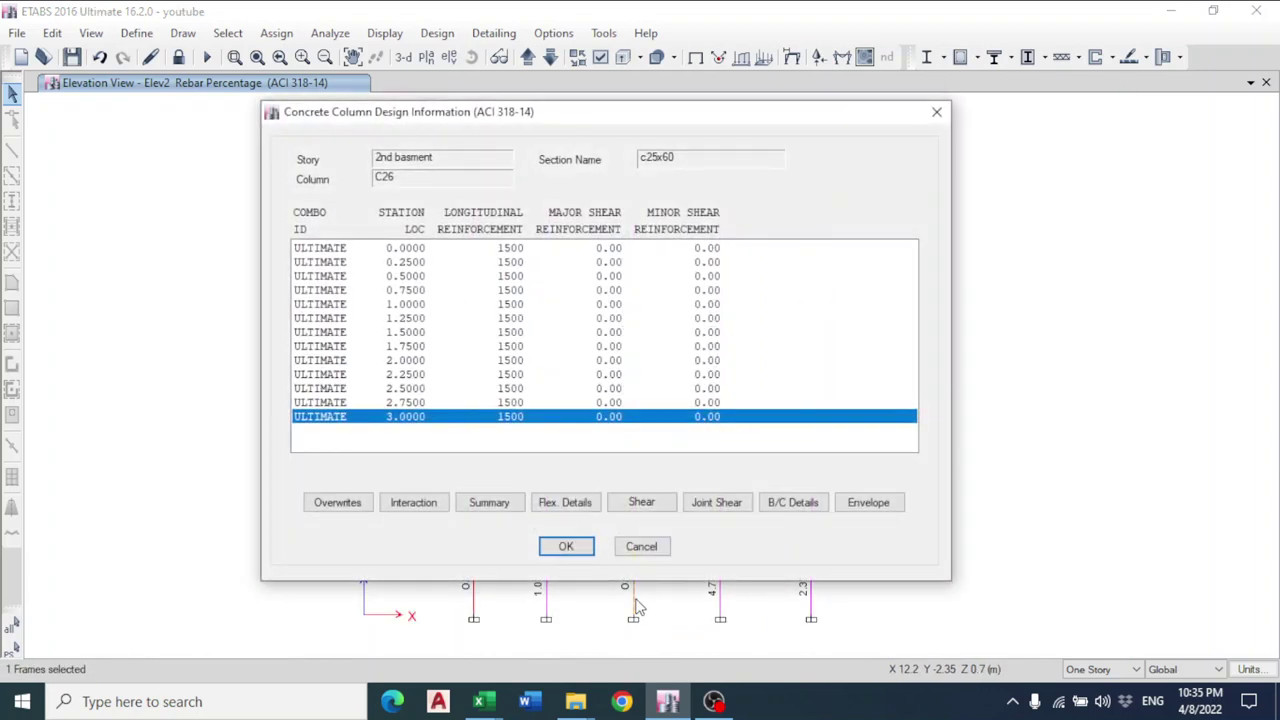
left_click(936, 111)
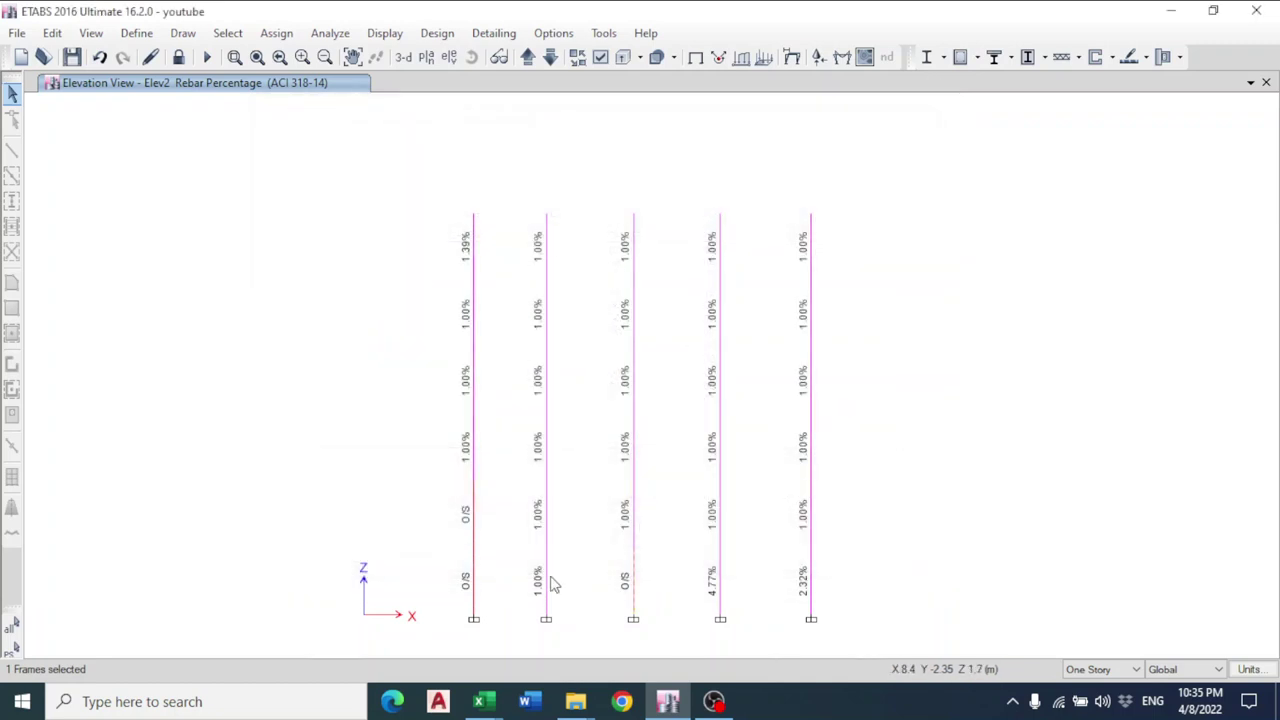
left_click(476, 596)
right_click(476, 596)
left_click(632, 544)
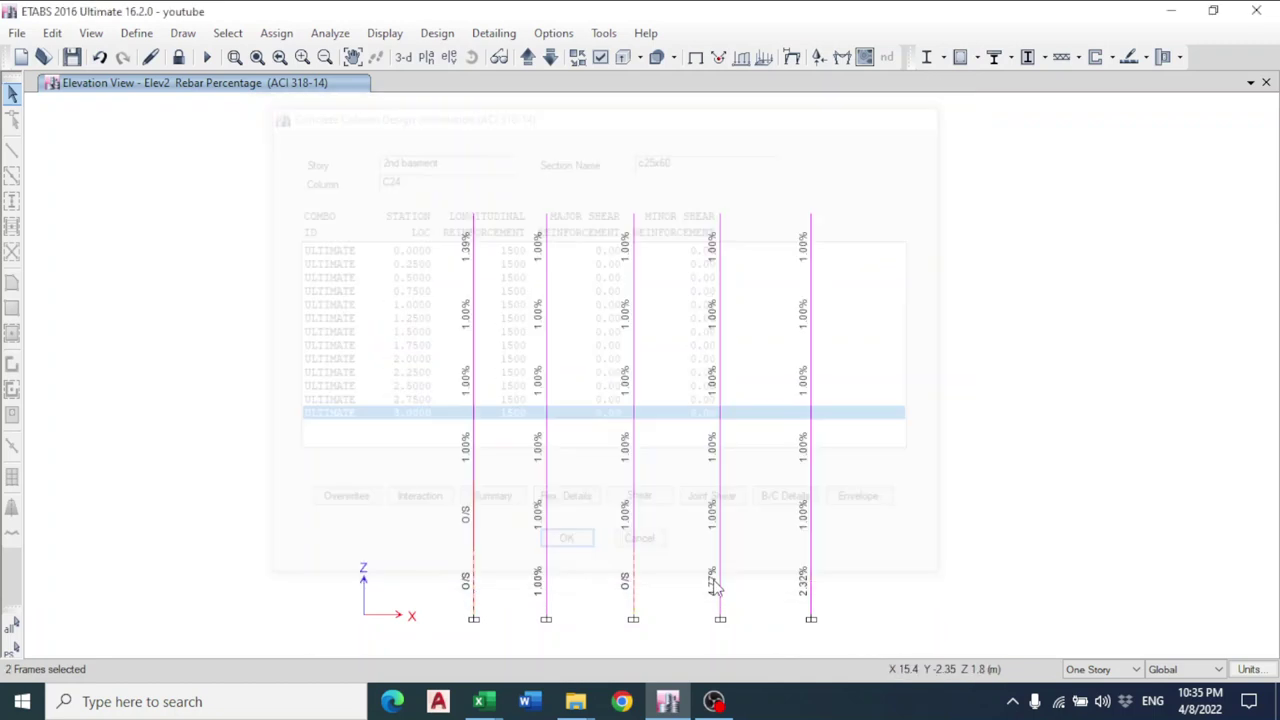
Override the design section of column C28 in the 2nd basment with c20x50.
left_click(720, 590)
right_click(720, 590)
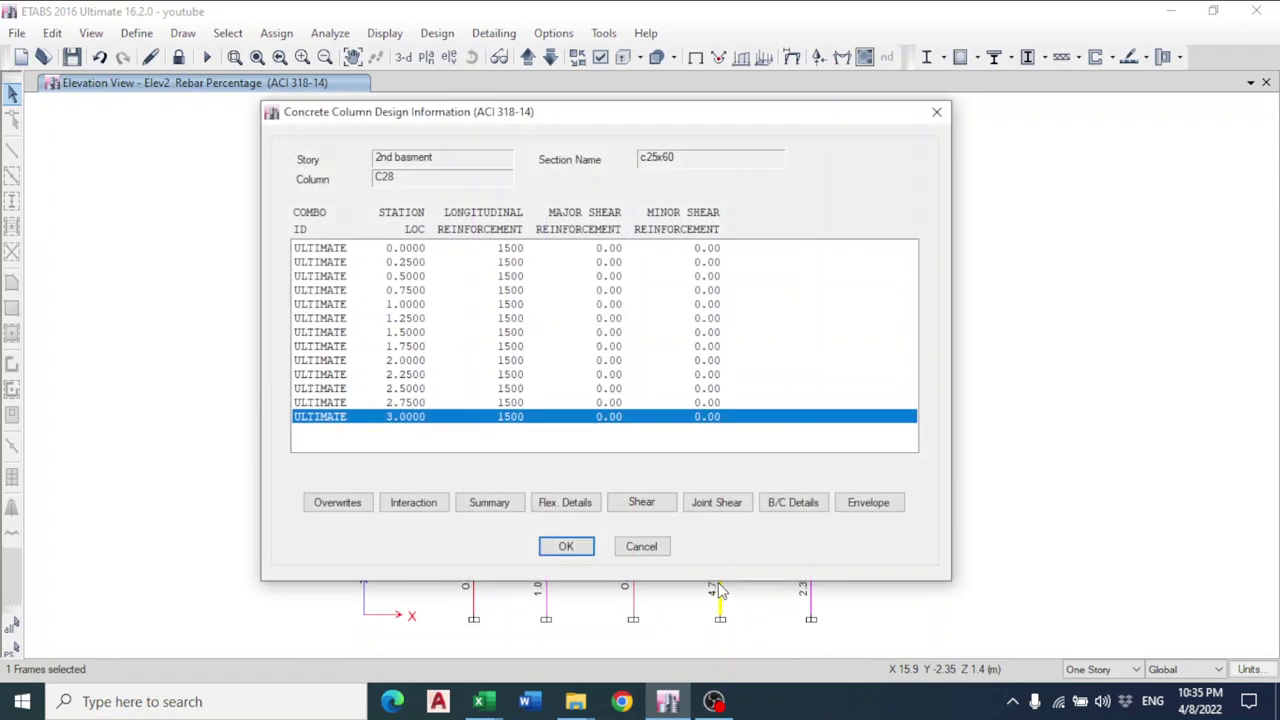
left_click(337, 502)
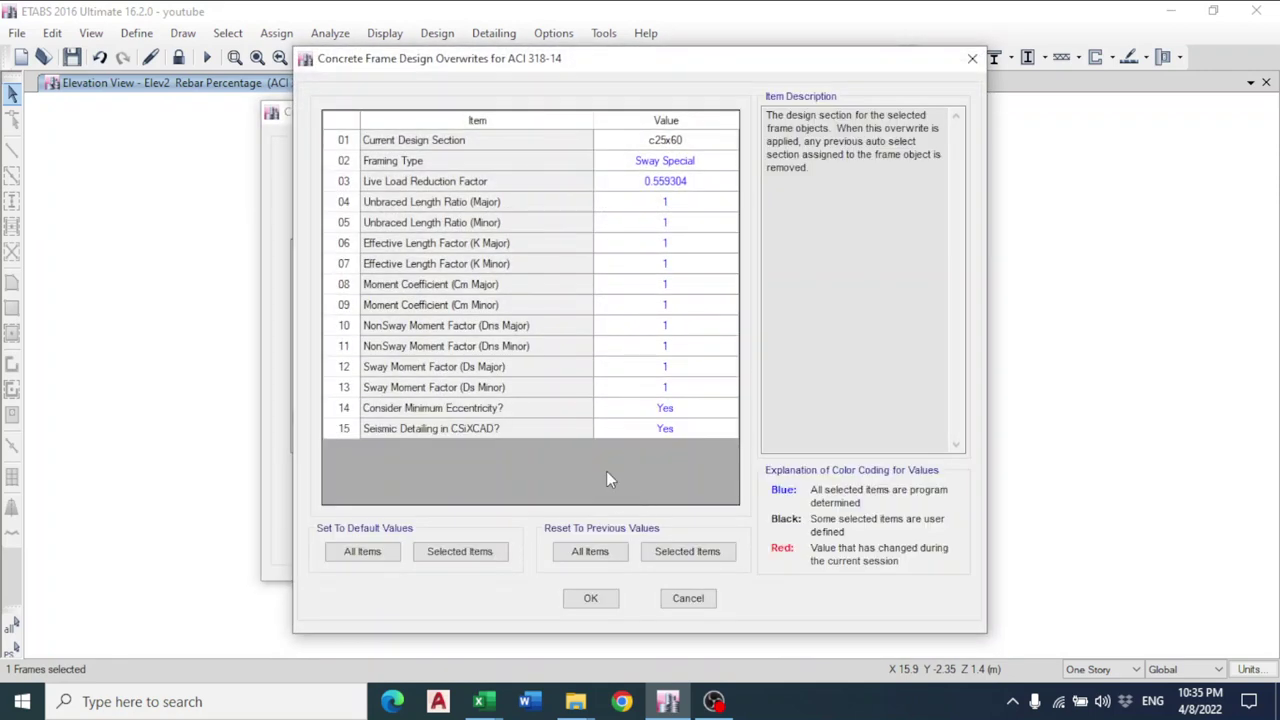
left_click(690, 142)
left_click(732, 140)
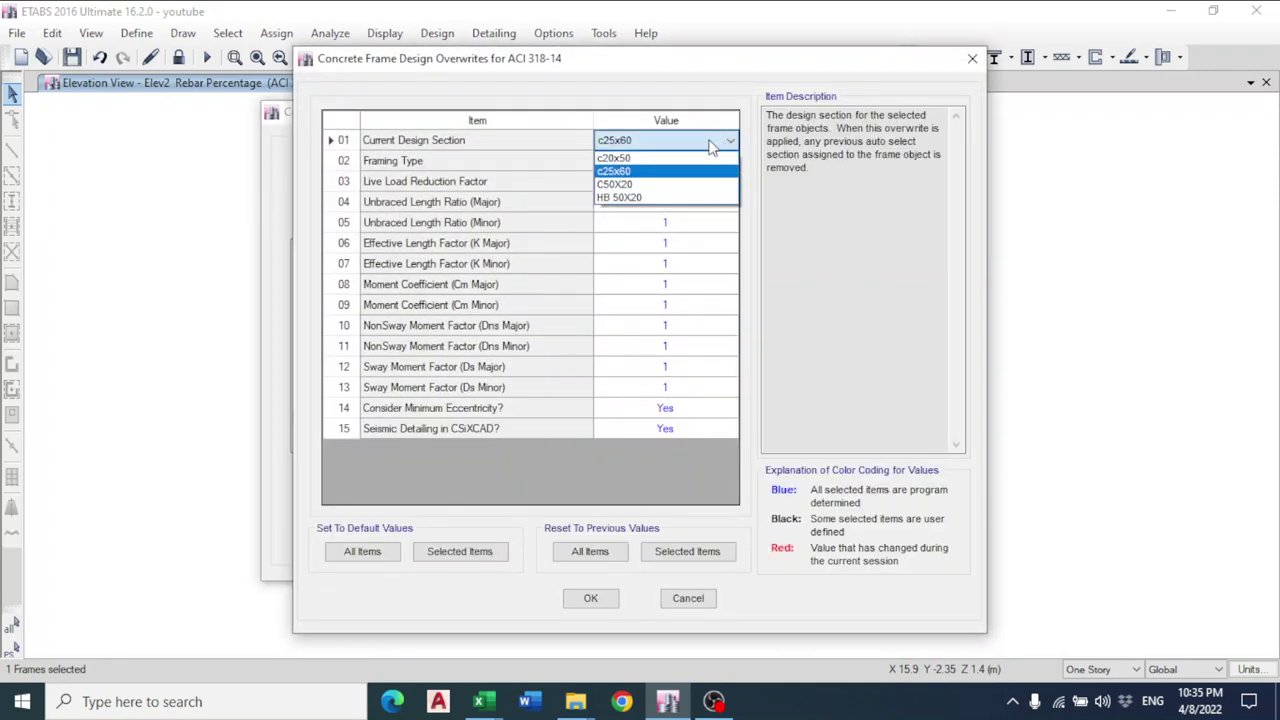
left_click(677, 174)
left_click(590, 600)
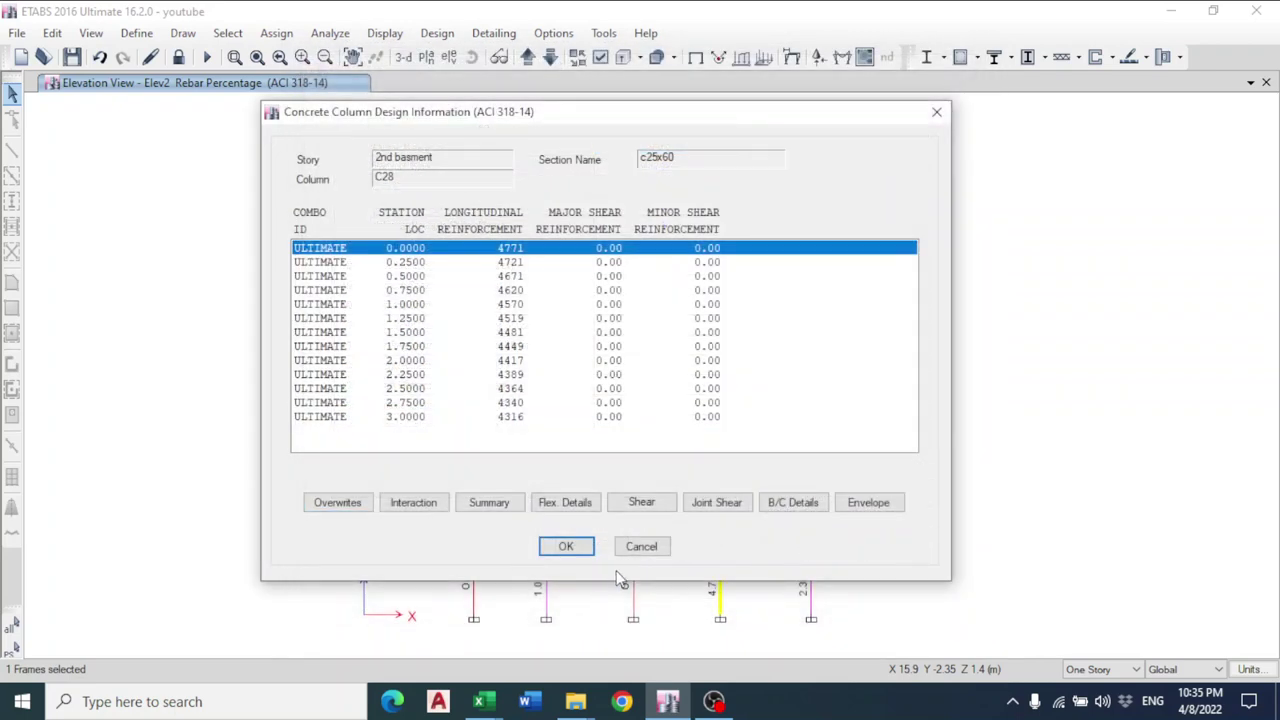
left_click(566, 545)
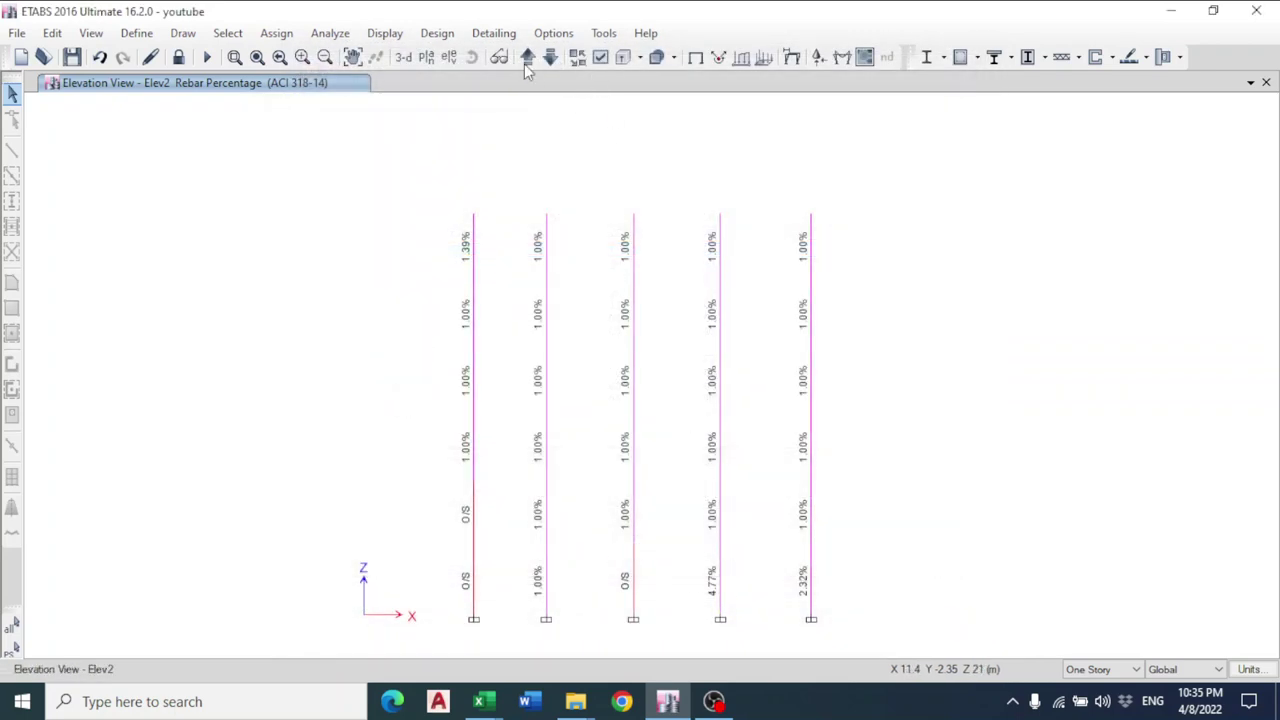
Rerun the concrete frame design check with the revised column sections.
left_click(437, 33)
mouse_move(527, 88)
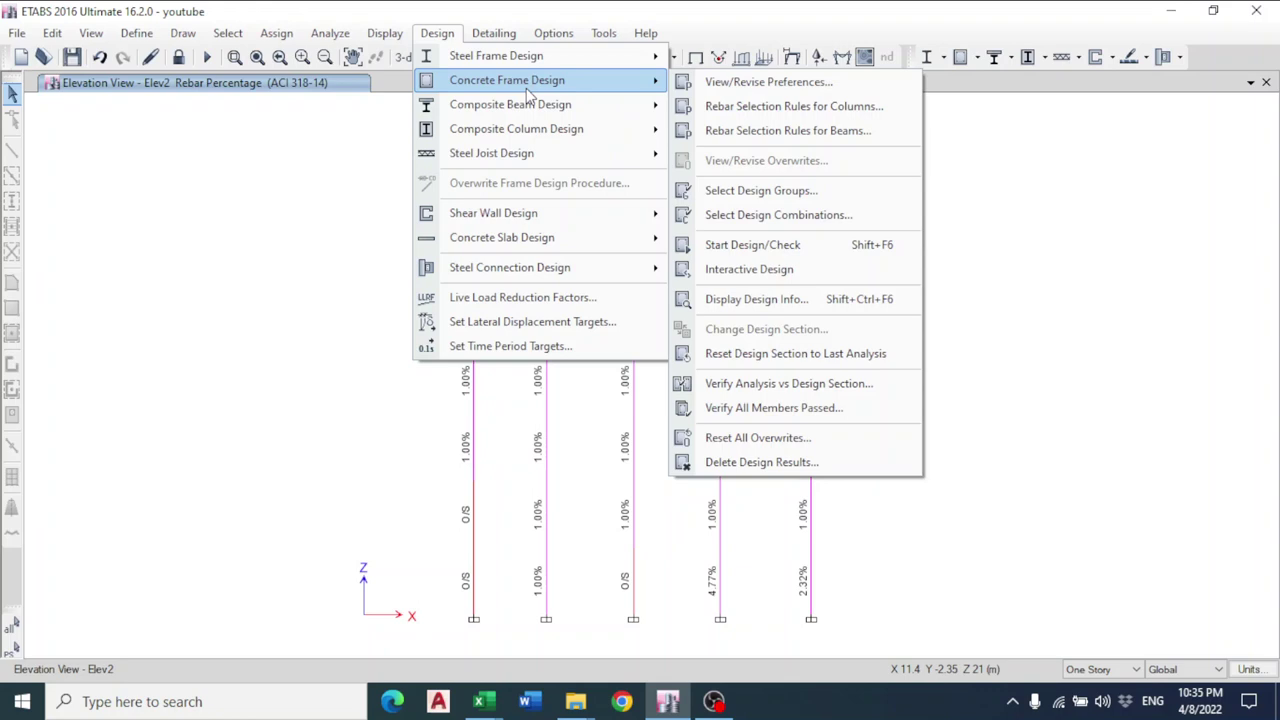
left_click(800, 248)
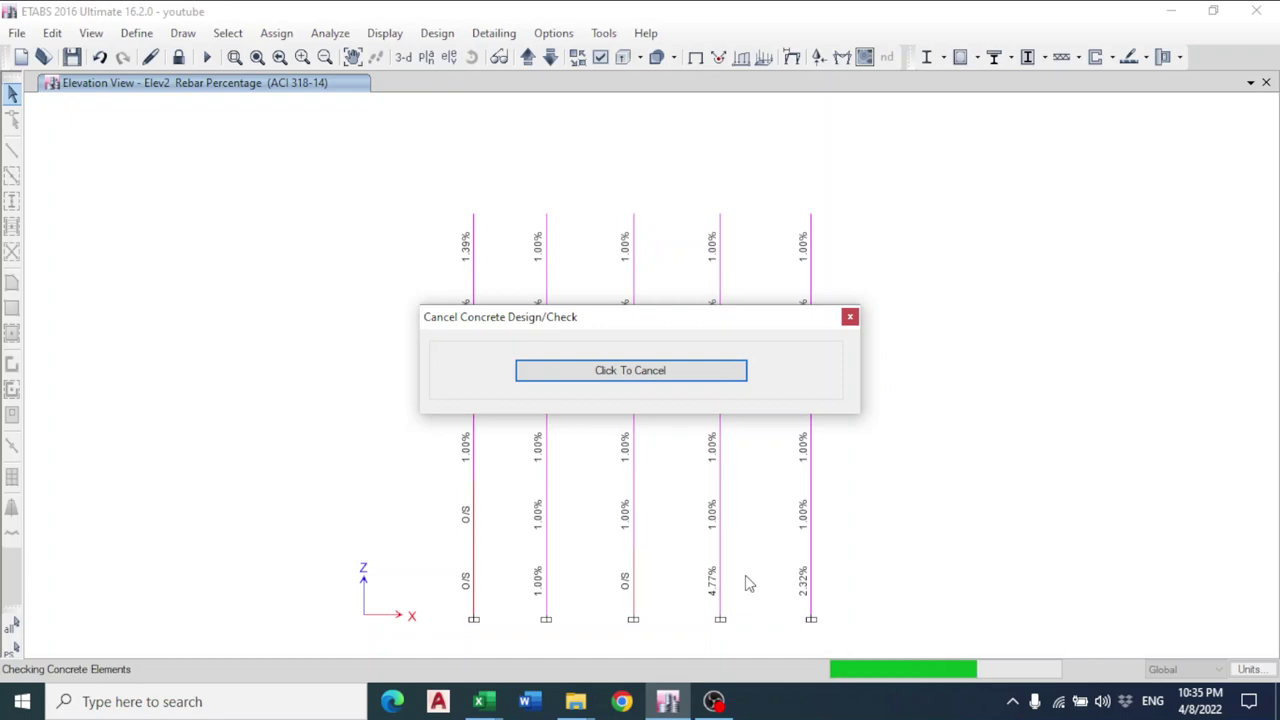
left_click(716, 702)
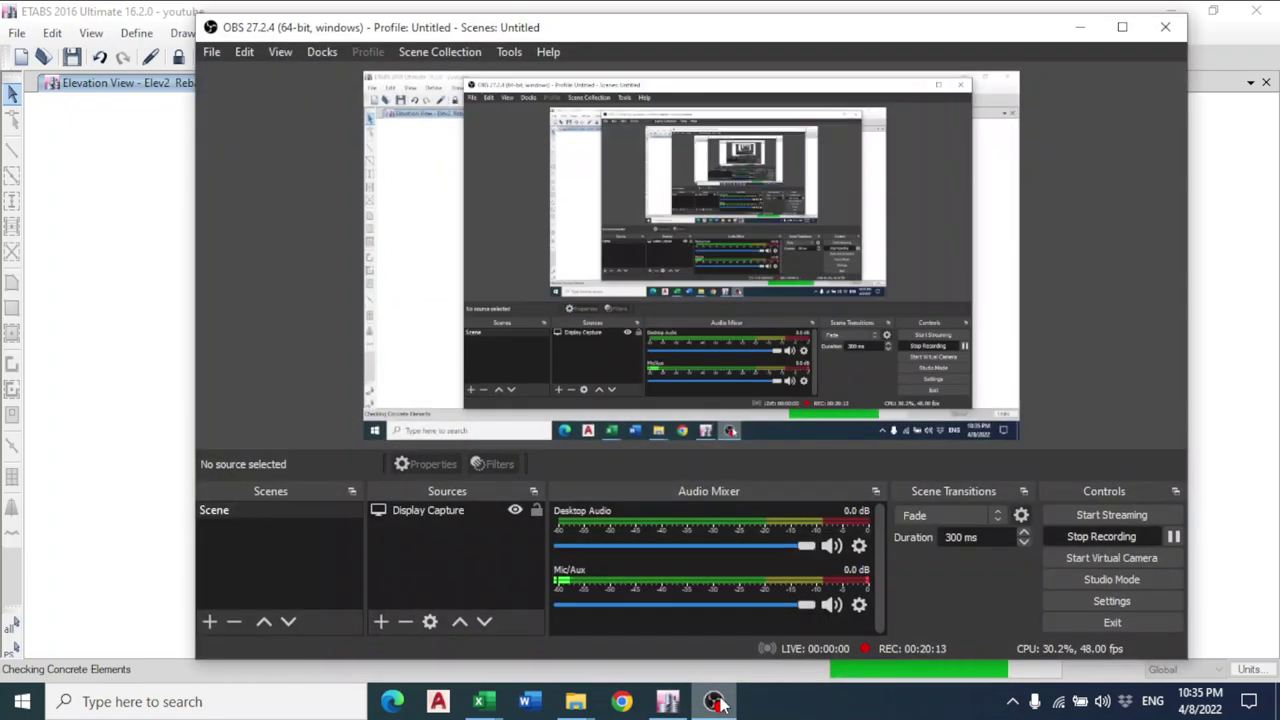
left_click(716, 702)
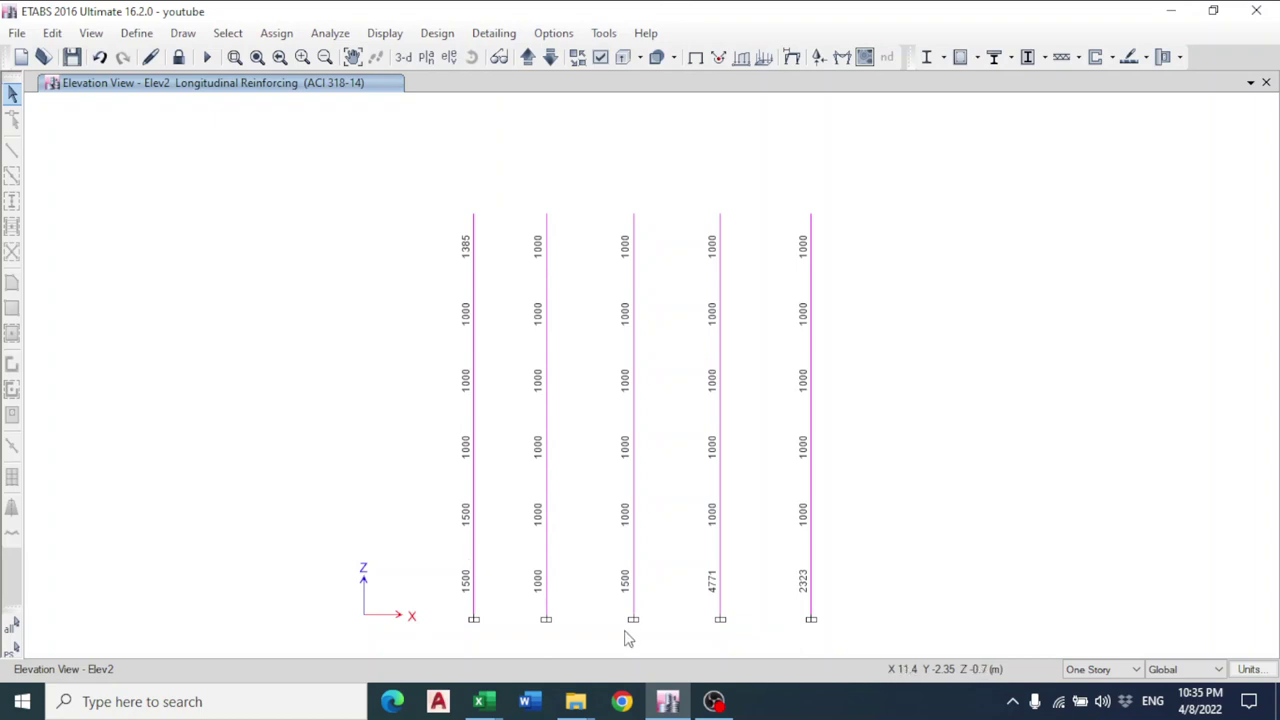
Display the Rebar Percentage design output on the Elev2 elevation.
left_click(553, 33)
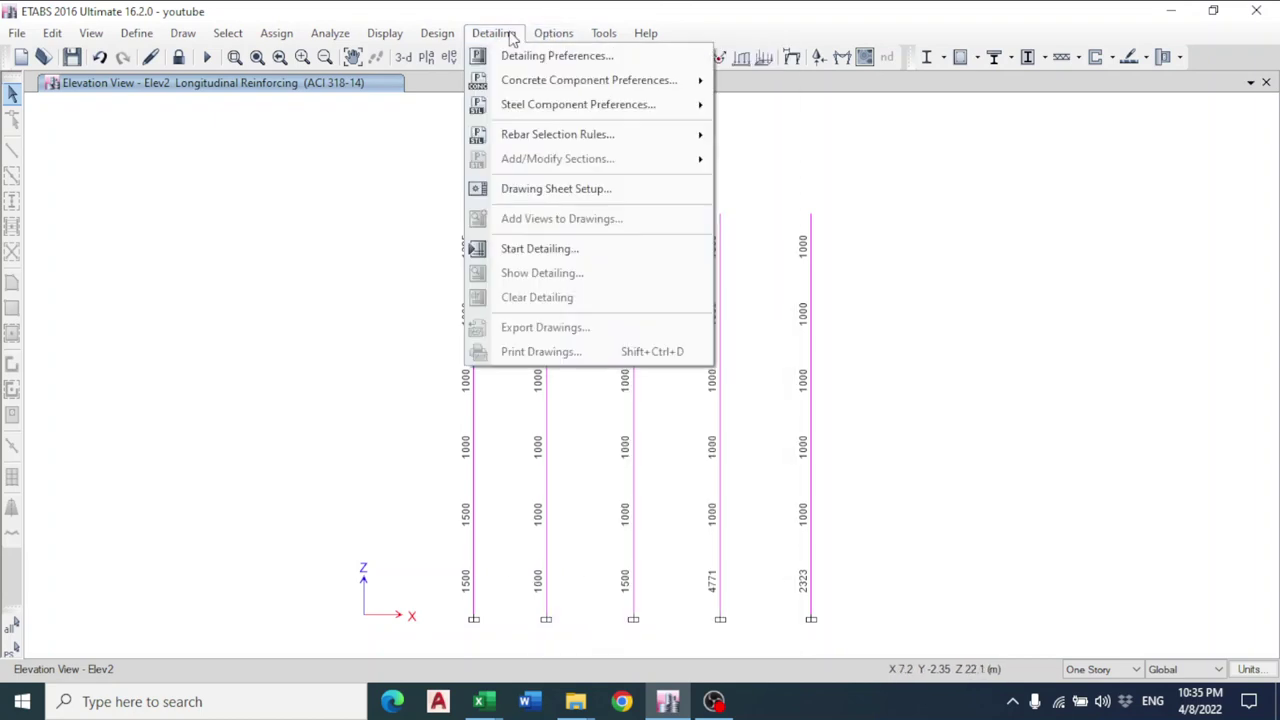
mouse_move(437, 33)
mouse_move(512, 88)
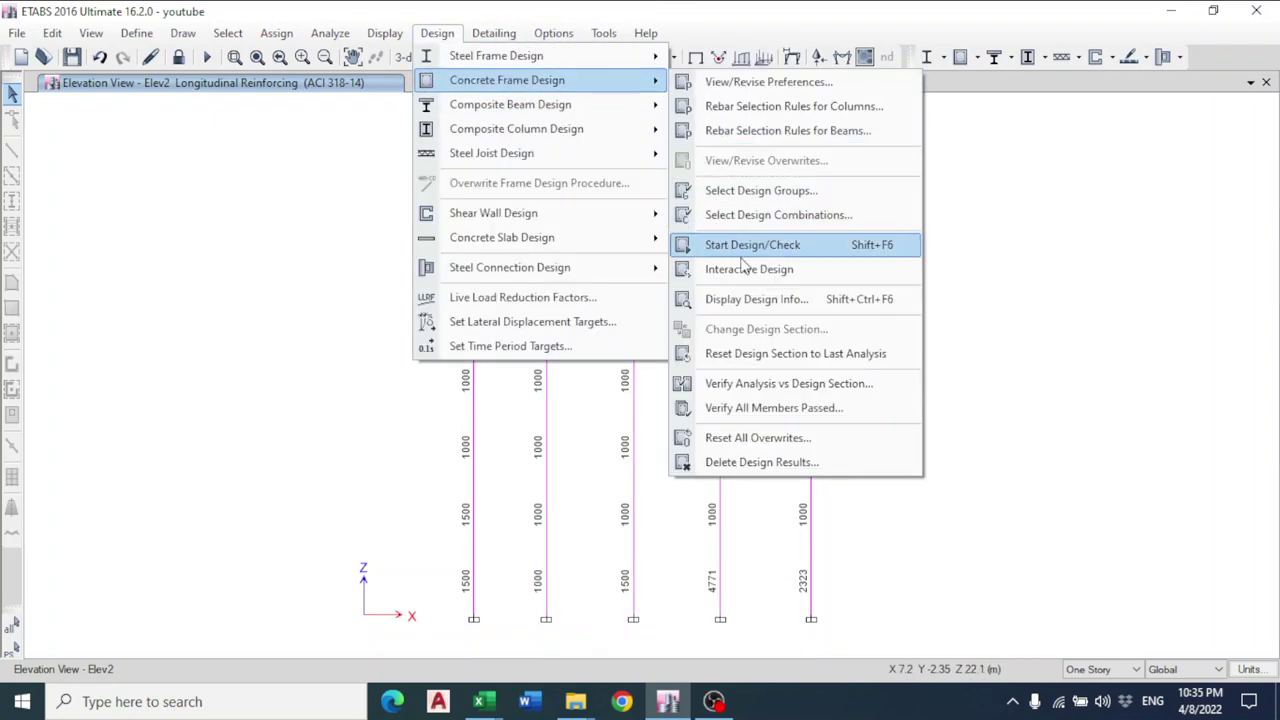
left_click(755, 304)
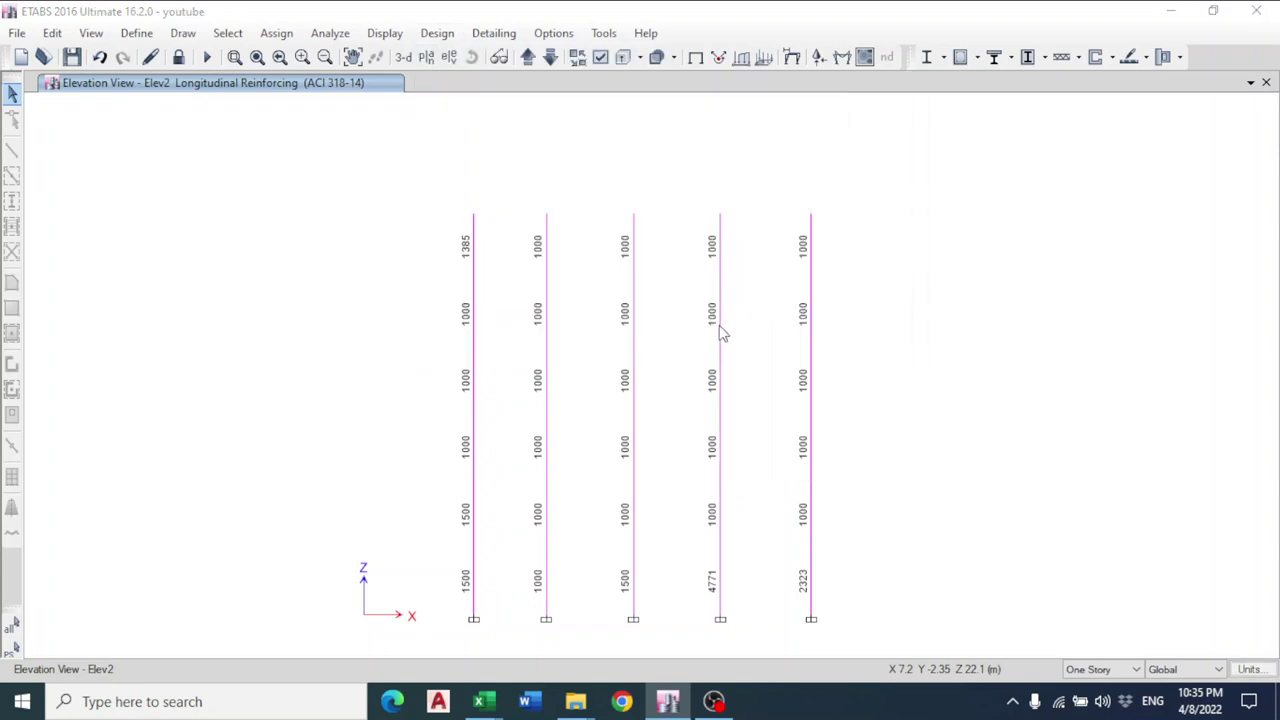
left_click(725, 333)
left_click(545, 418)
left_click(549, 419)
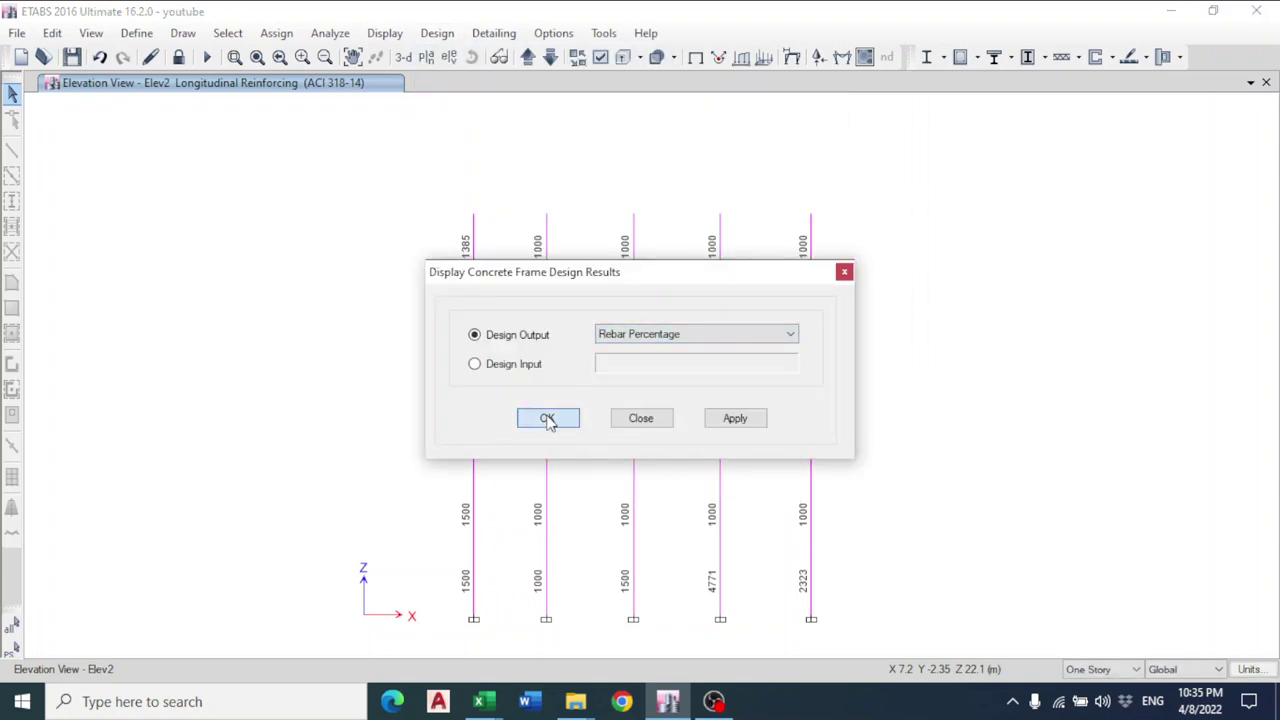
Override the design section of column C24 in the 2nd basment with c20x50.
left_click(475, 590)
right_click(475, 590)
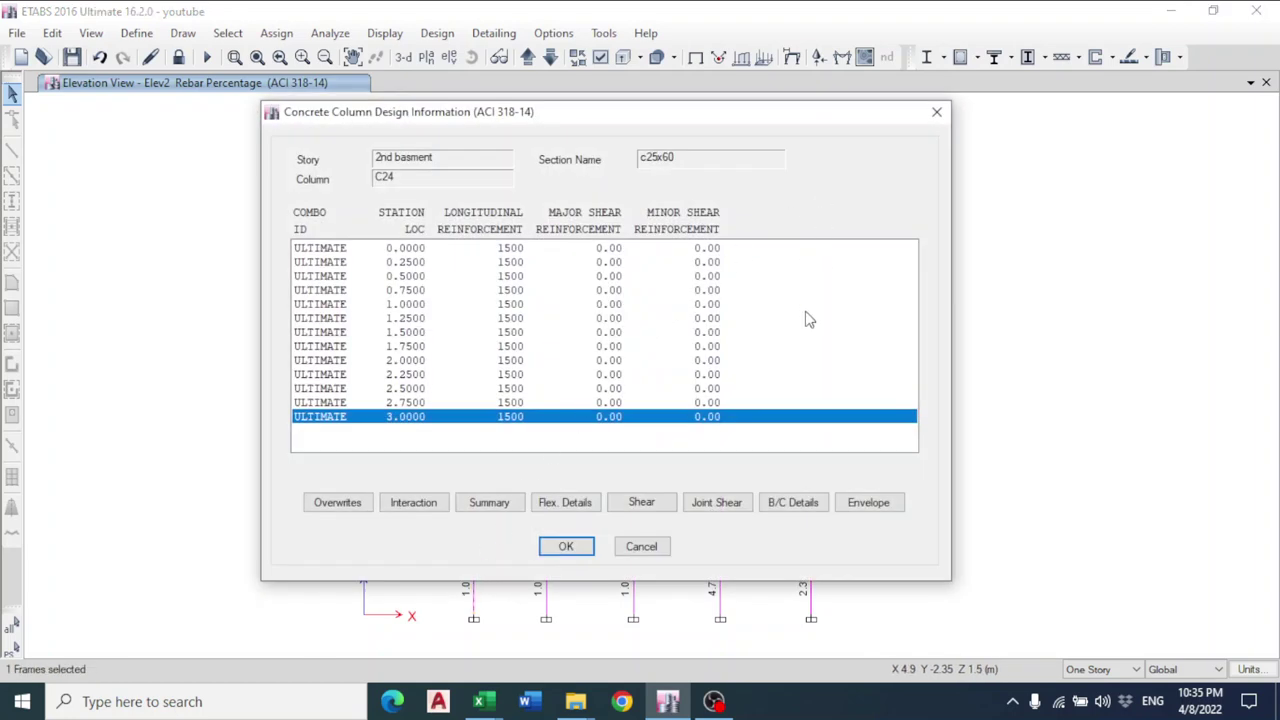
left_click(337, 502)
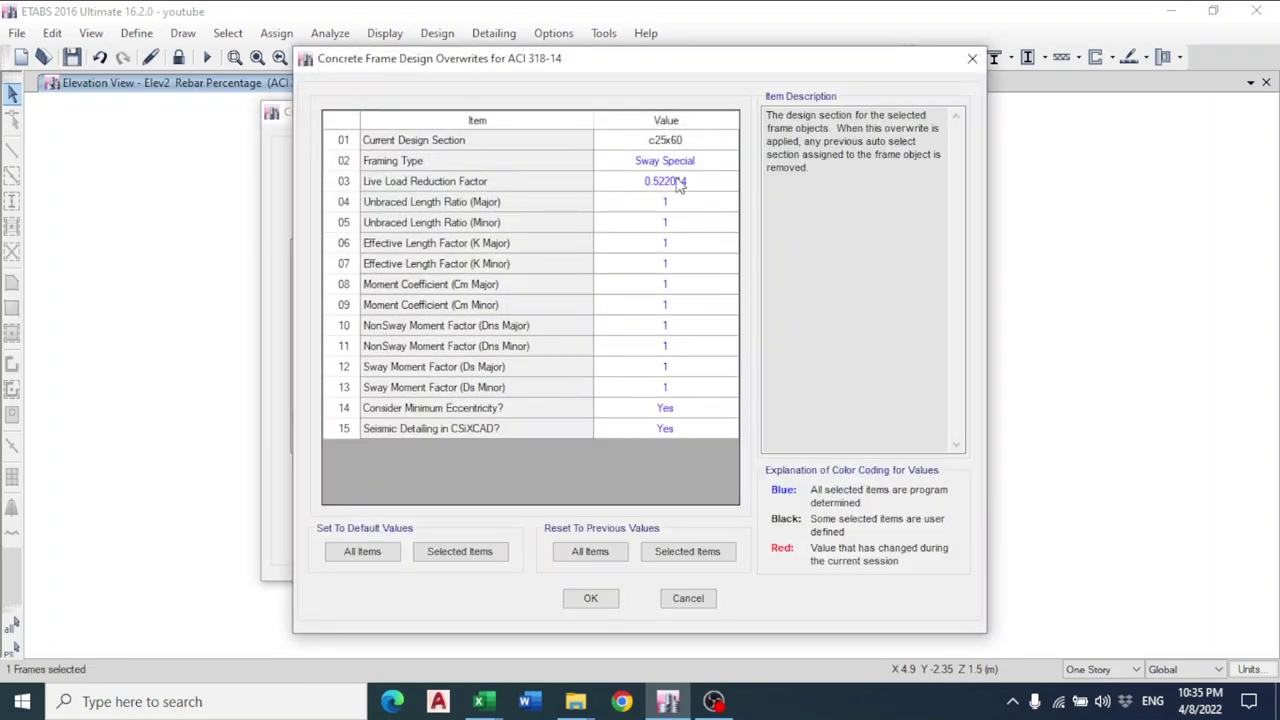
left_click(702, 142)
left_click(707, 145)
left_click(712, 142)
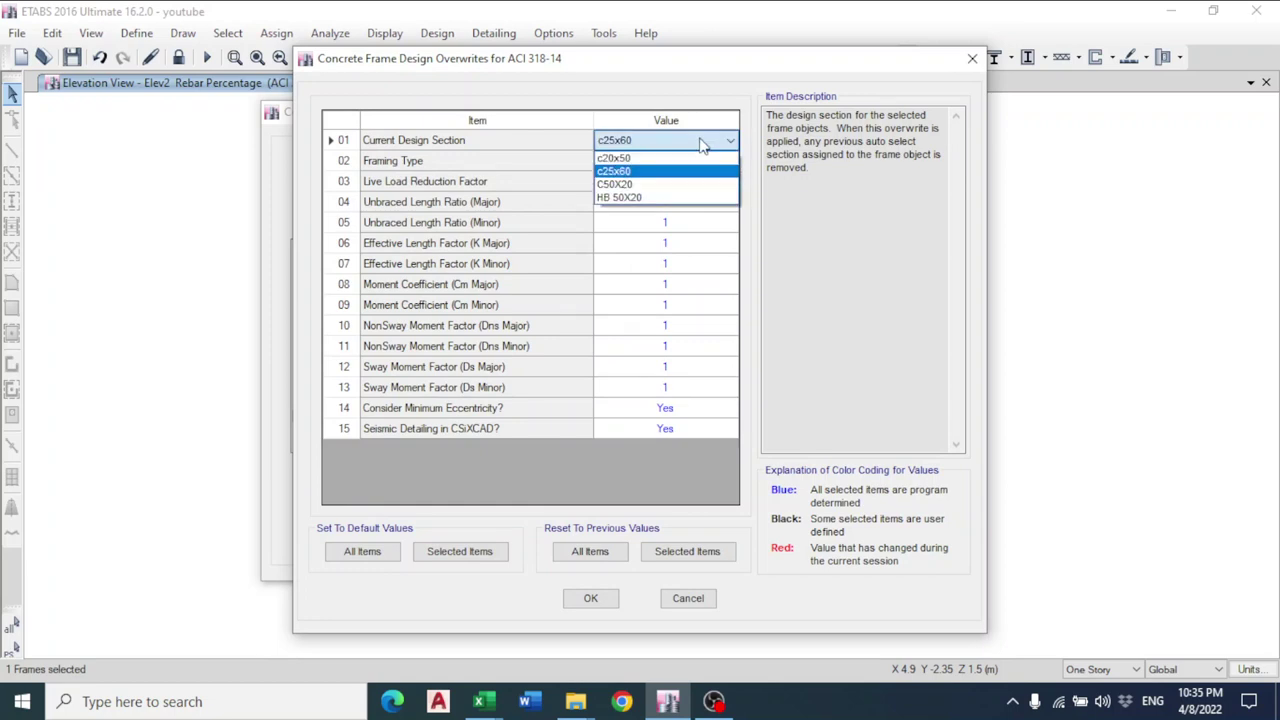
left_click(662, 164)
left_click(590, 600)
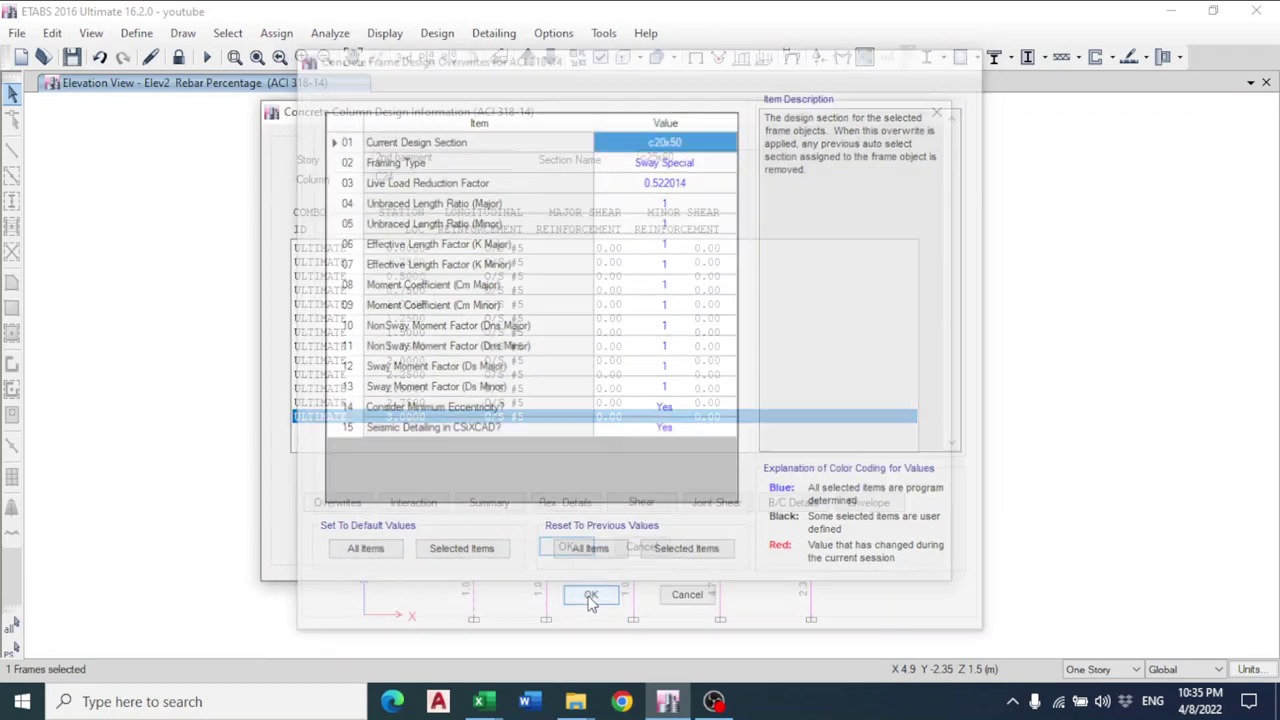
left_click(580, 560)
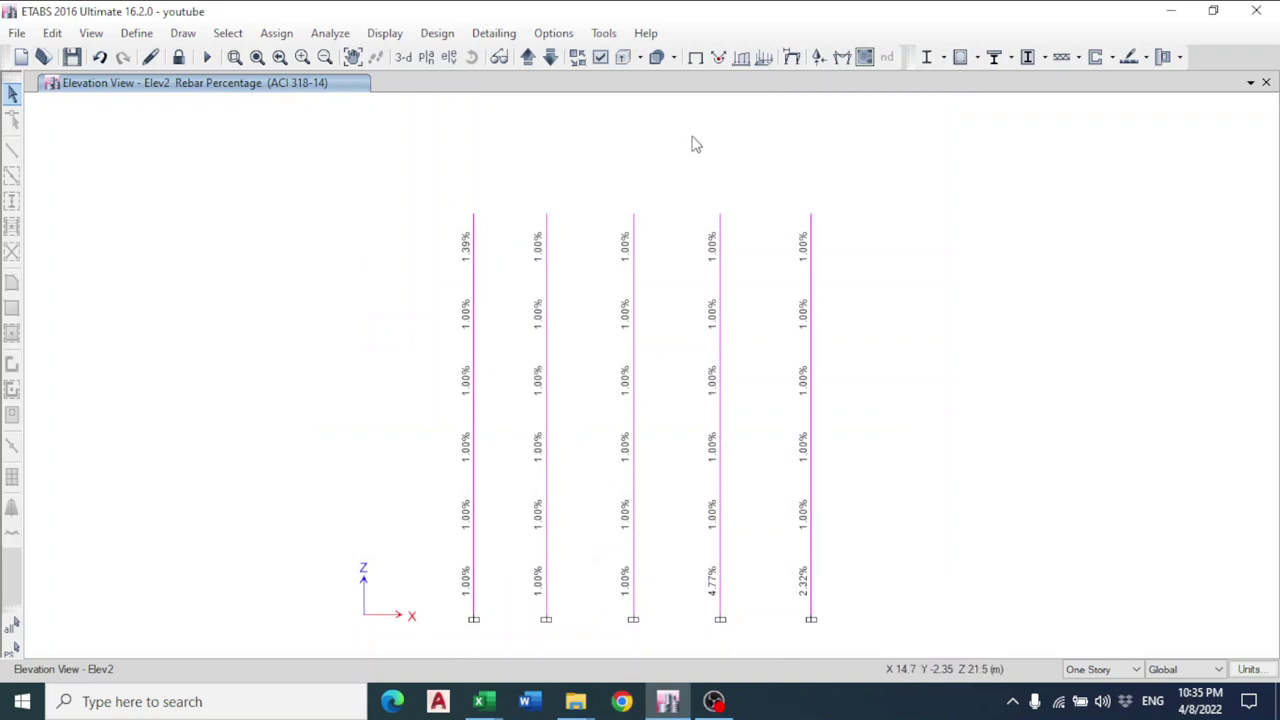
Switch to the 3-D view and check the design information of column C24 in the 2nd basment.
left_click(403, 58)
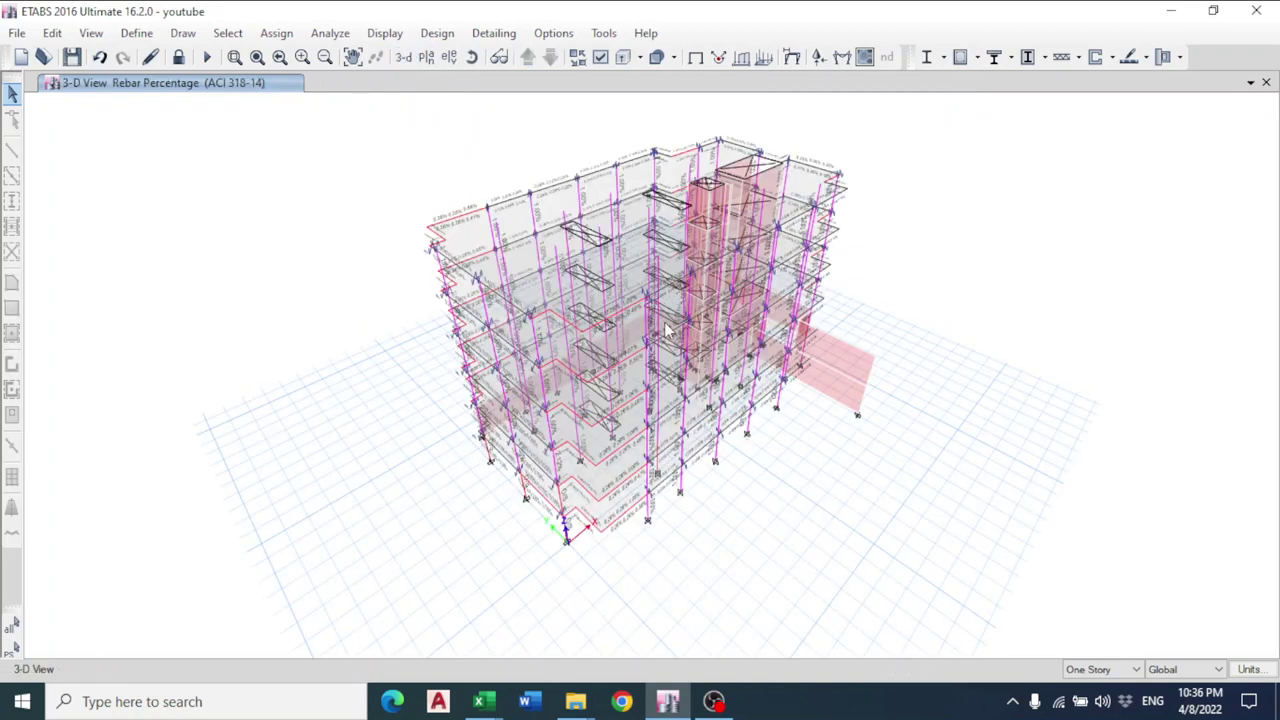
scroll(698, 488, "up", 5)
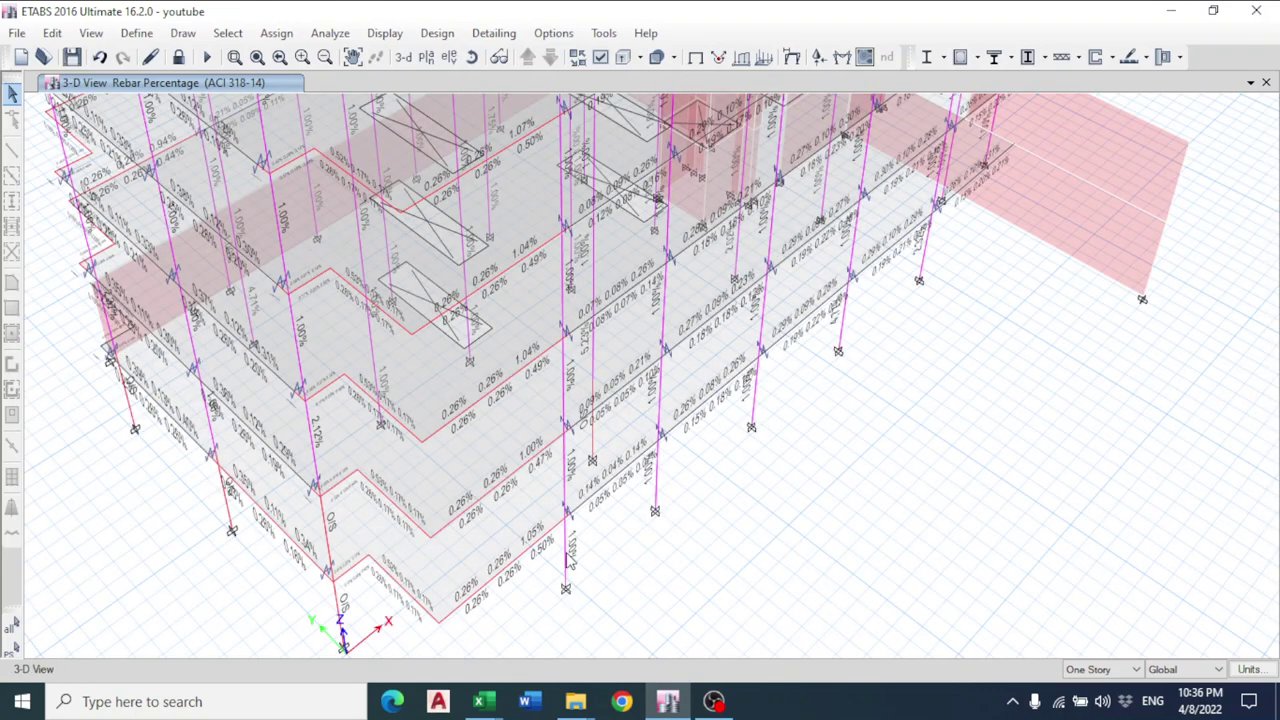
left_click(565, 560)
right_click(569, 561)
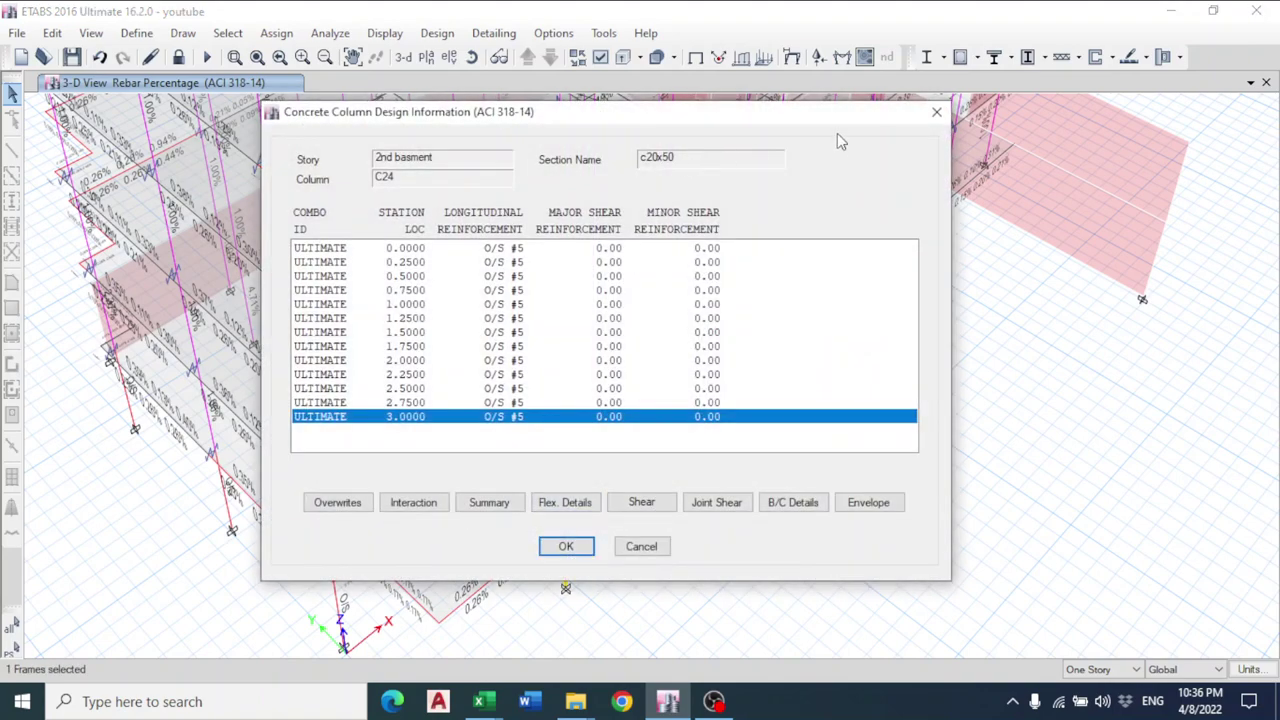
left_click(936, 112)
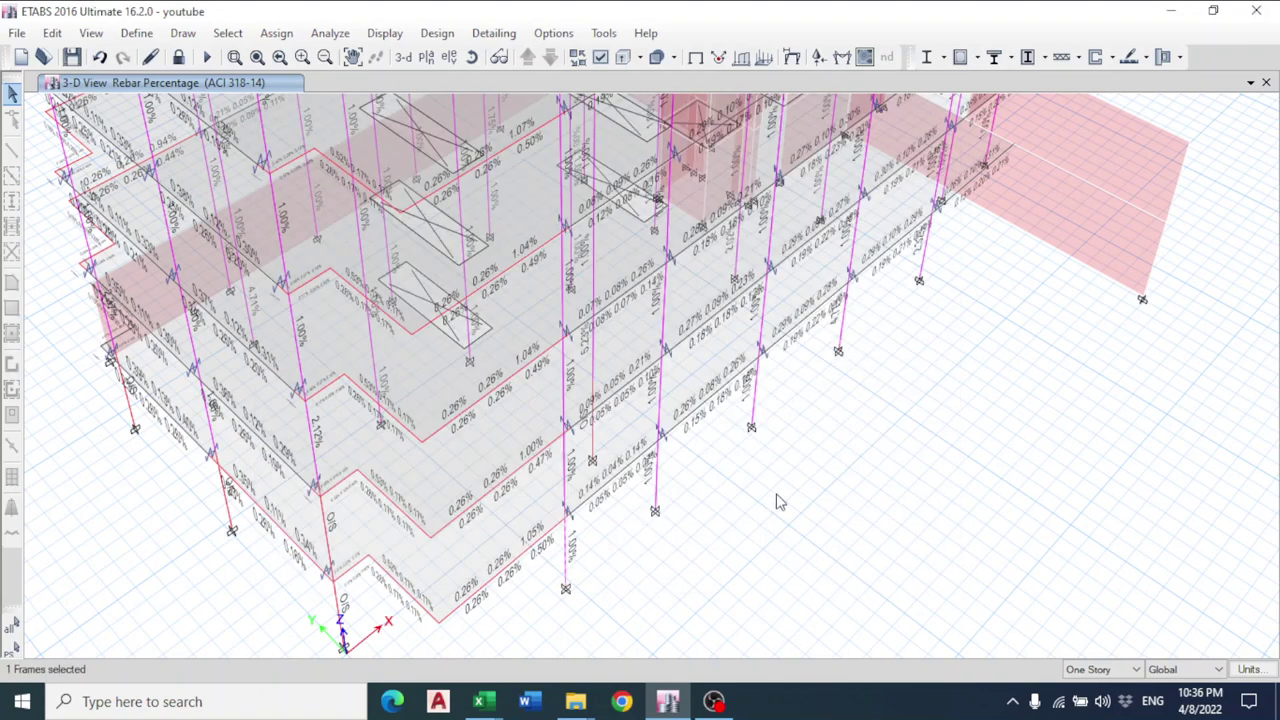
Display the 2nd basment plan view to examine the columns along the building's lower edge.
scroll(780, 502, "down", 5)
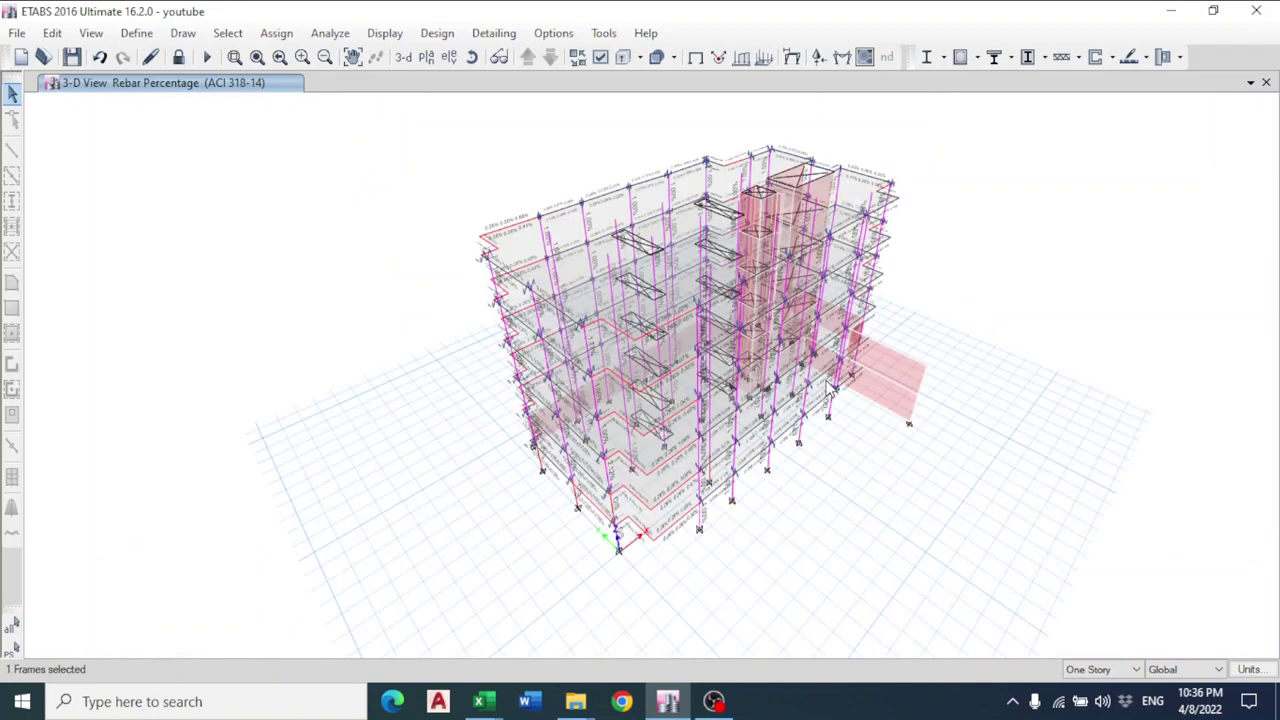
scroll(828, 388, "up", 5)
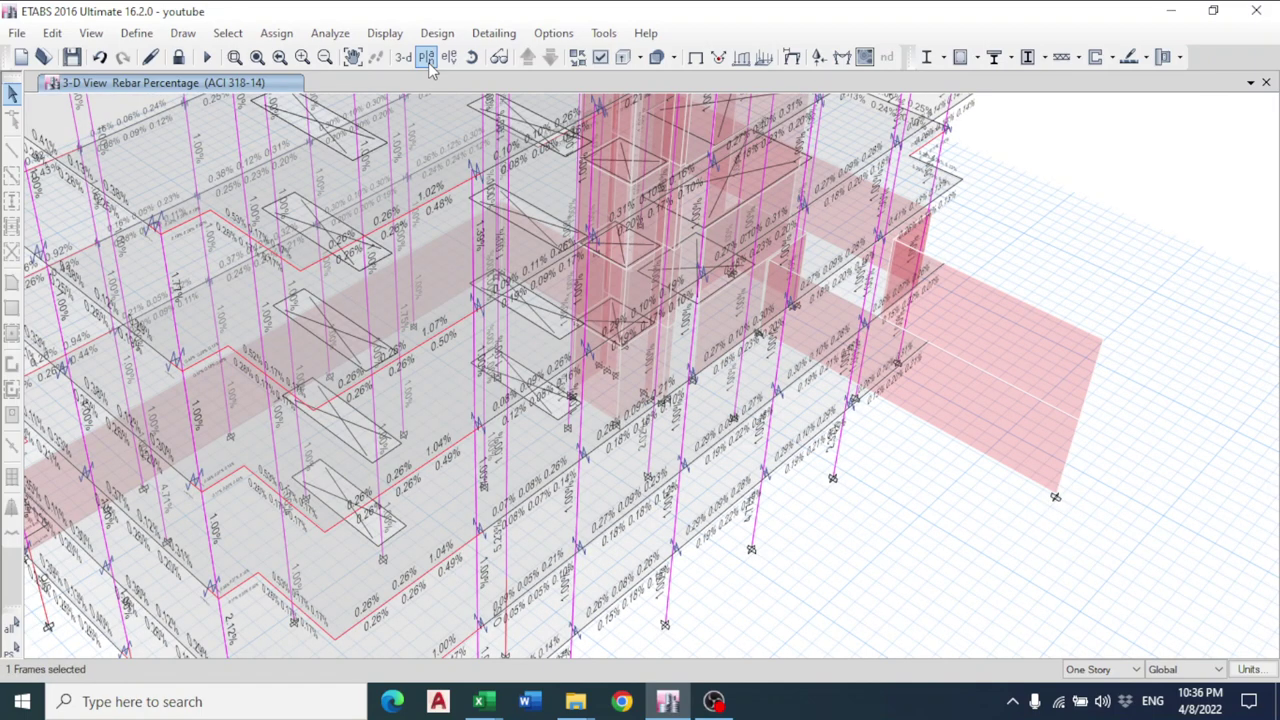
left_click(426, 57)
left_click(545, 348)
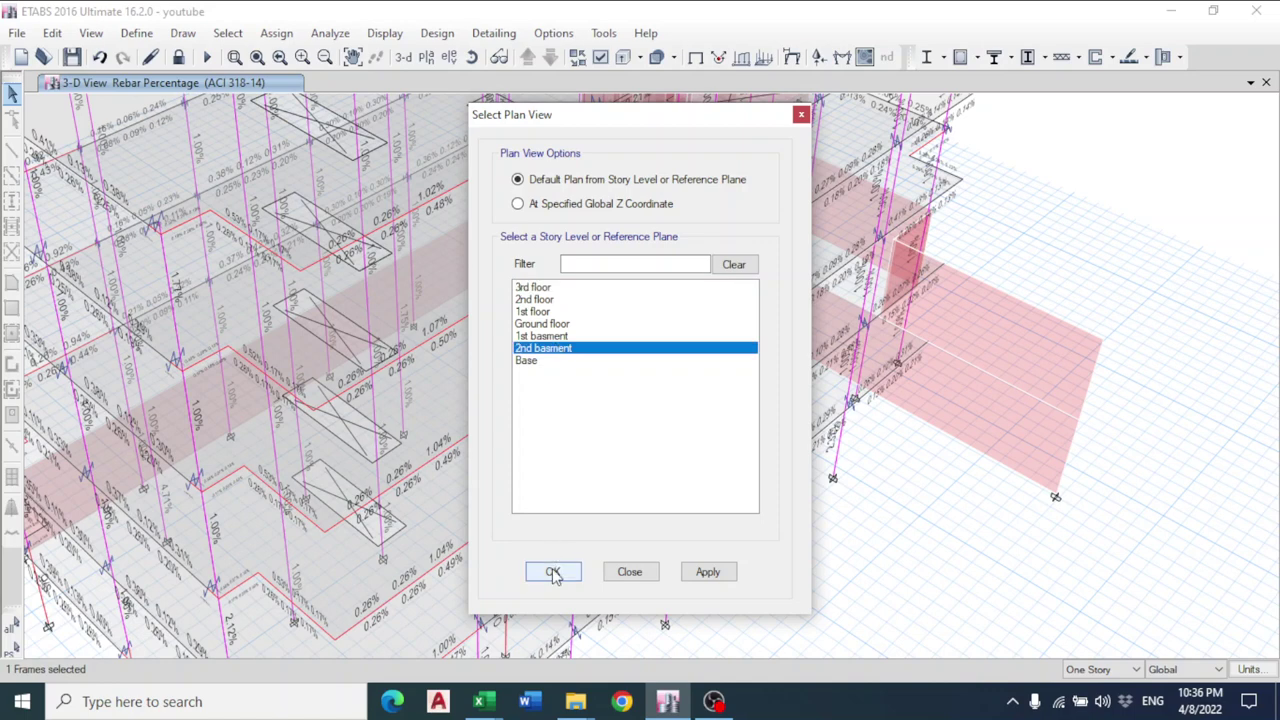
left_click(552, 571)
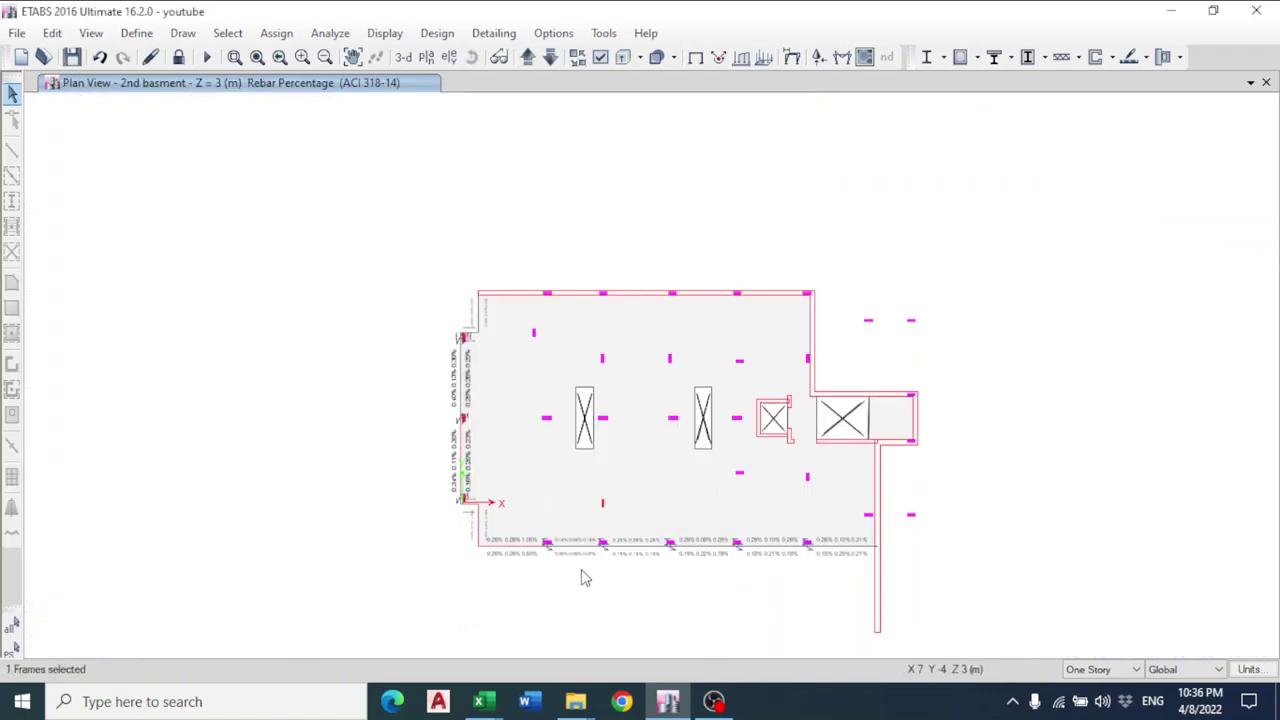
scroll(565, 568, "up", 3)
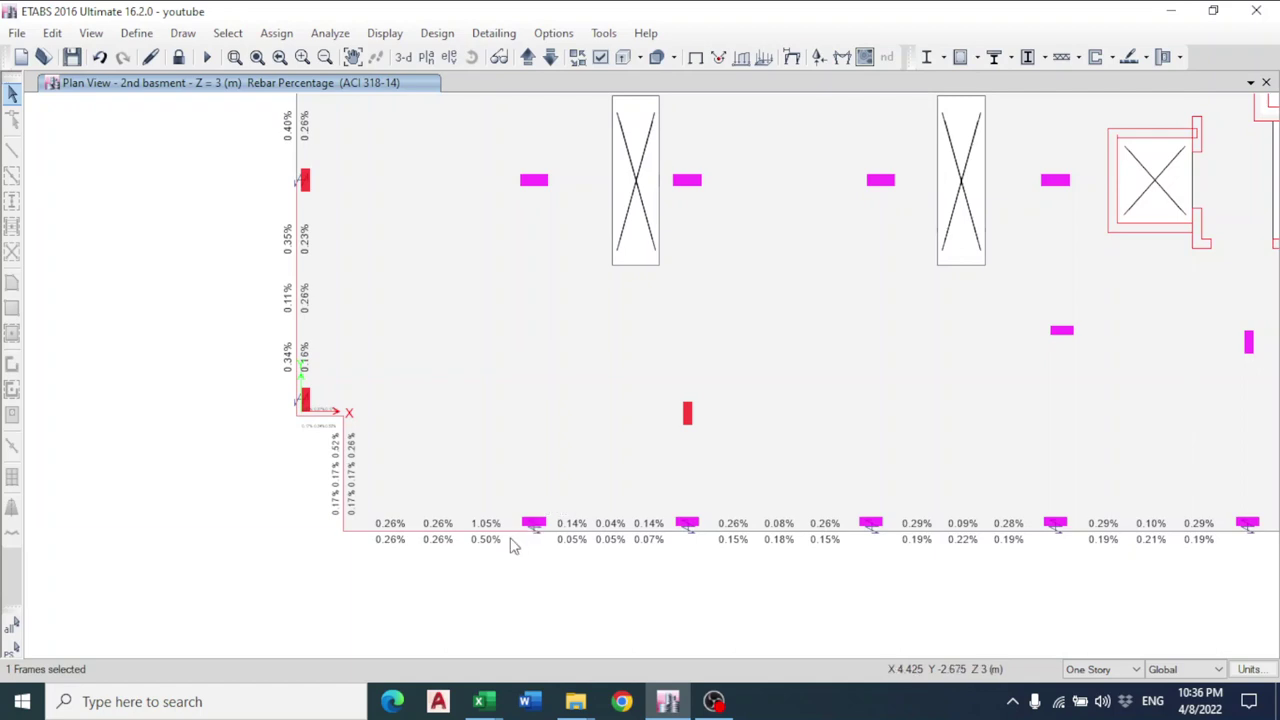
Check the station-by-station steel results in the design information of beam B6 in the 2nd basment.
scroll(510, 535, "up", 3)
right_click(449, 520)
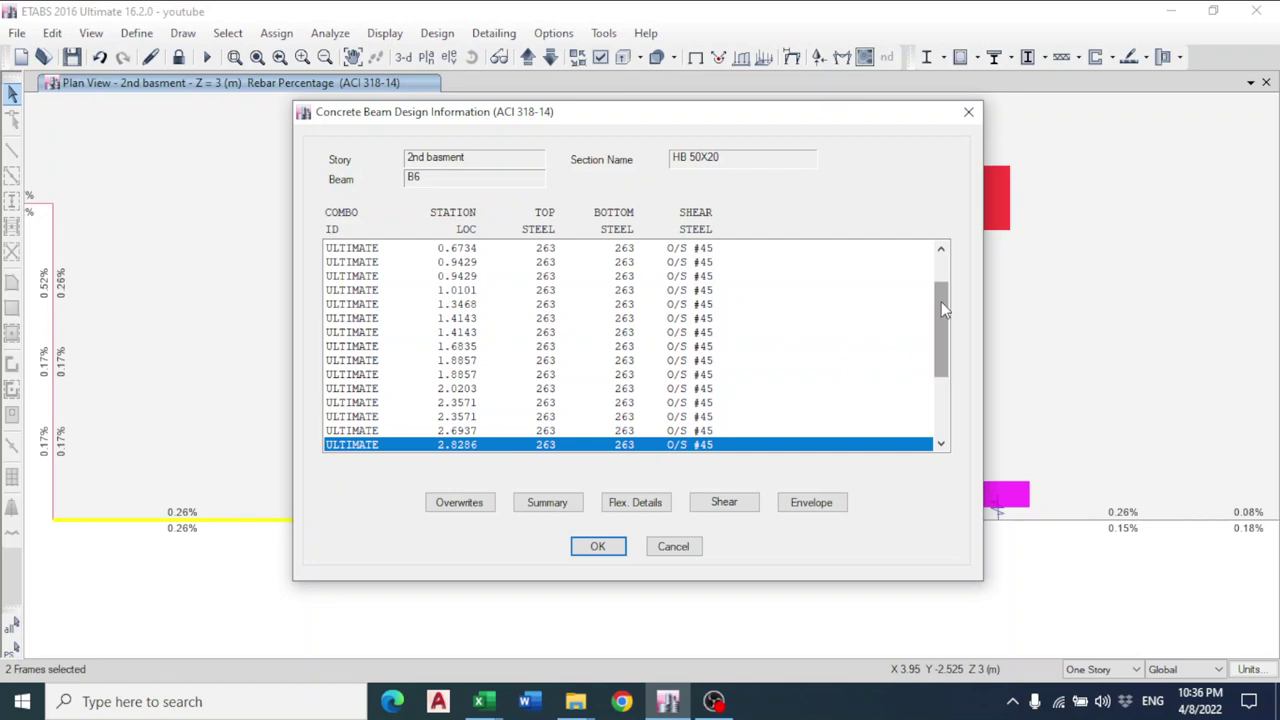
scroll(941, 301, "down", 3)
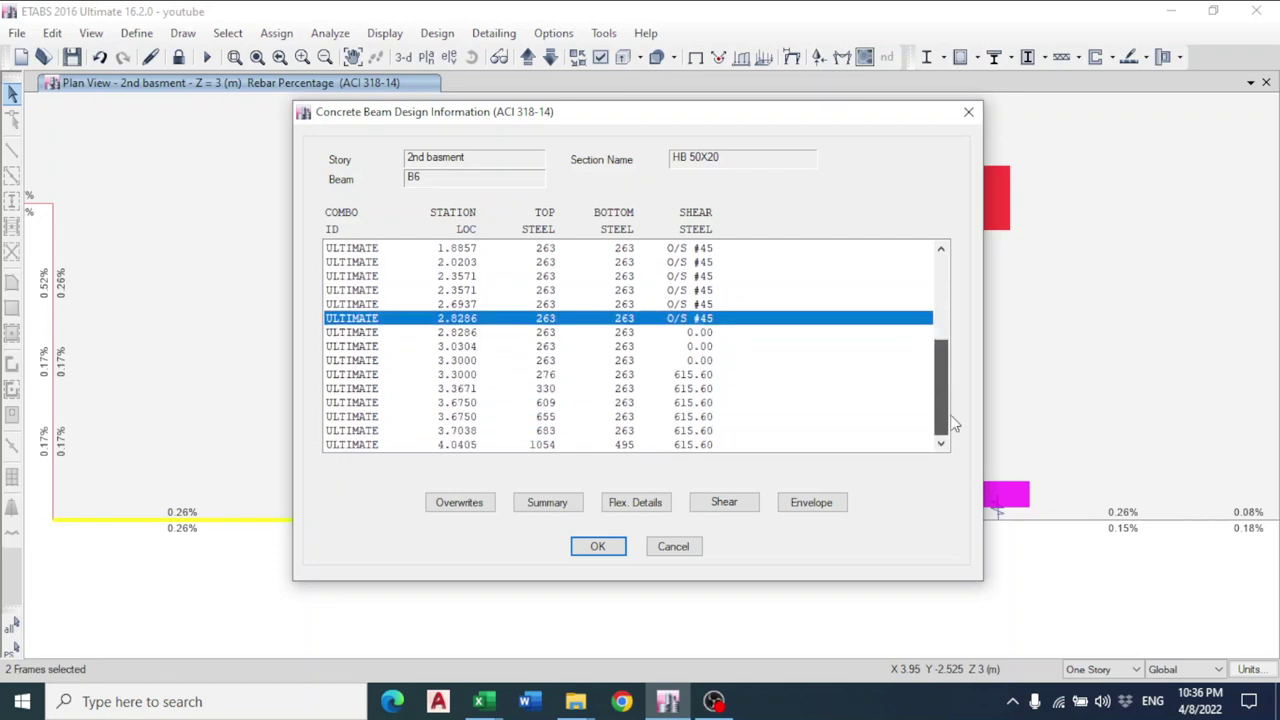
left_click(968, 112)
scroll(815, 310, "down", 3)
left_click(136, 33)
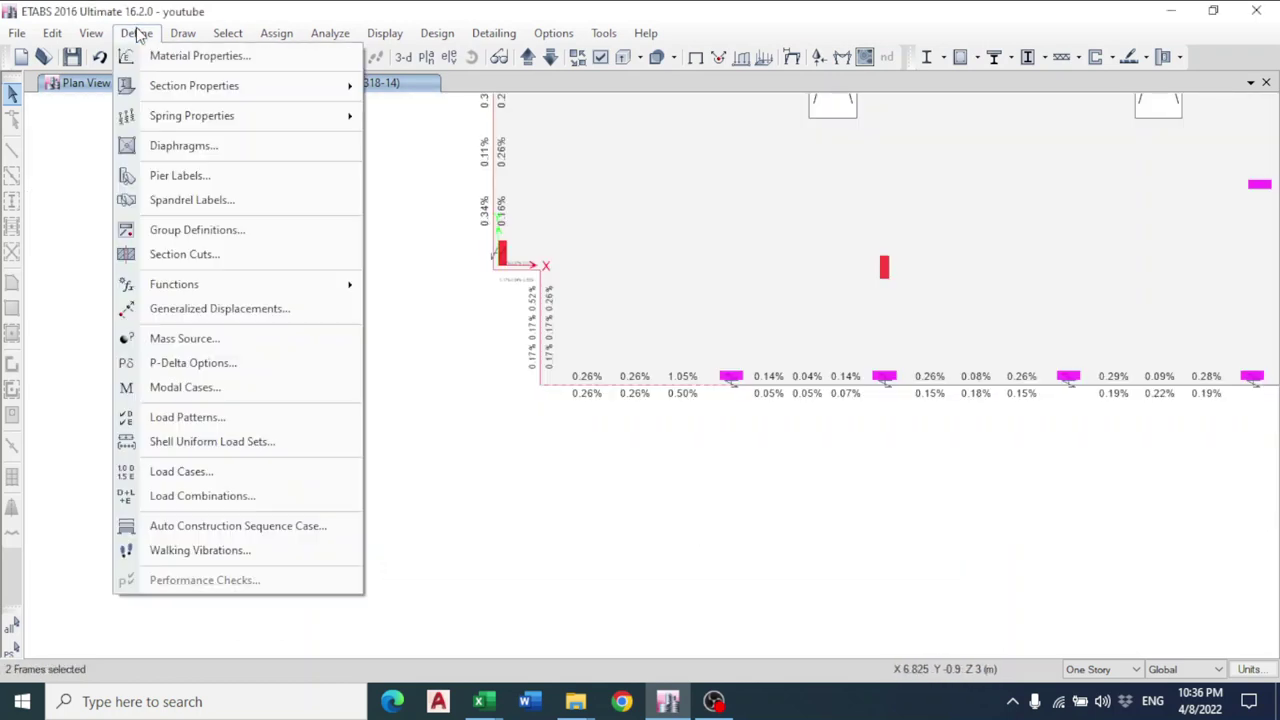
mouse_move(182, 86)
left_click(410, 88)
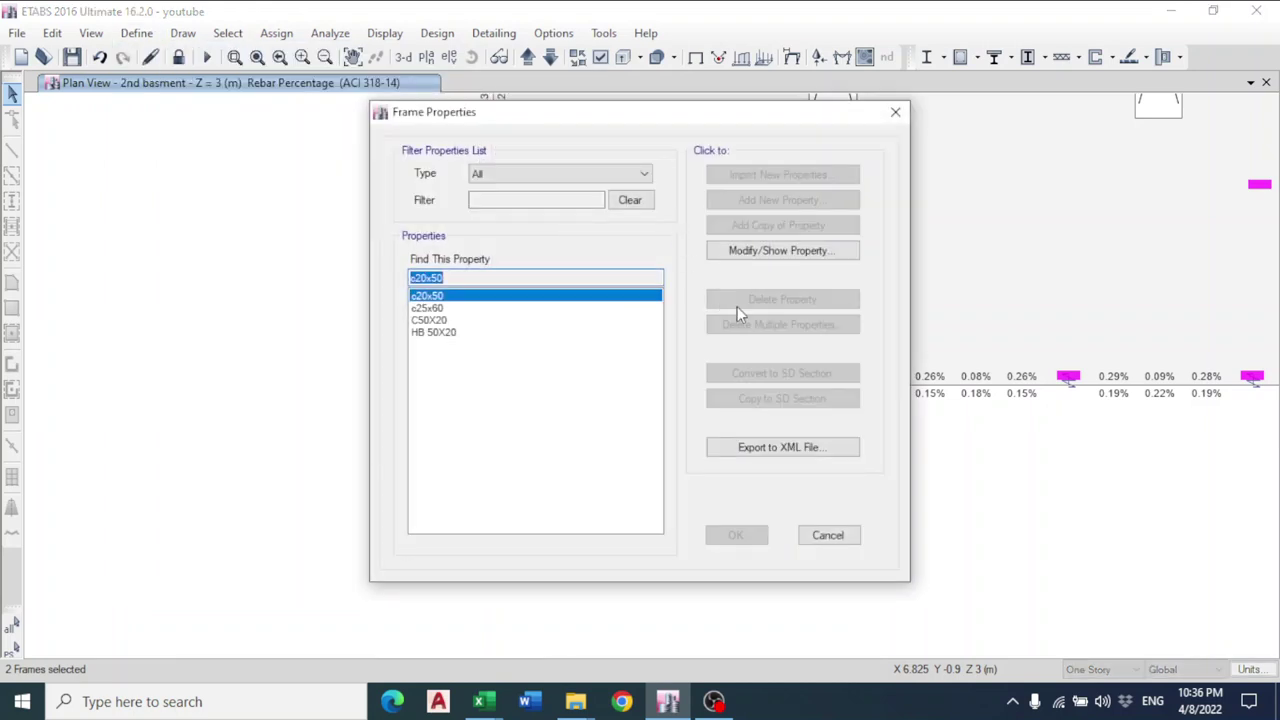
left_click(827, 535)
Unlock the model, accepting deletion of the analysis results, and open the frame section property definitions.
left_click(178, 57)
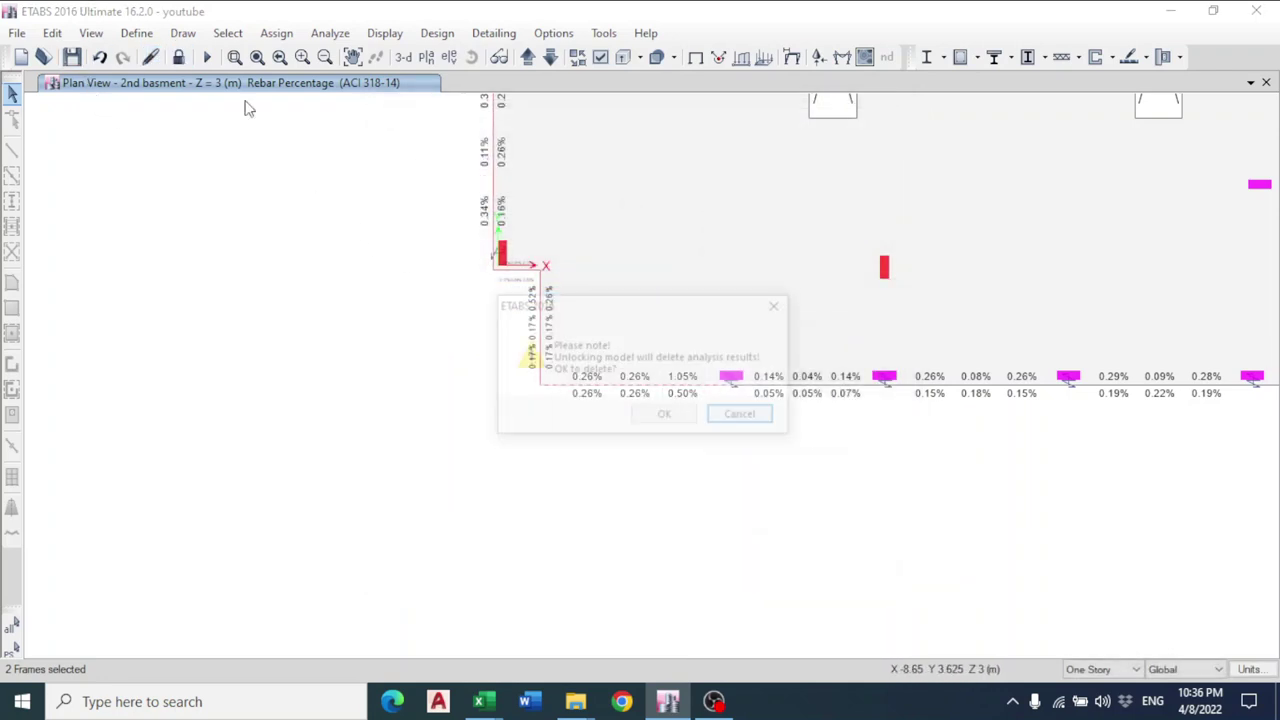
left_click(682, 418)
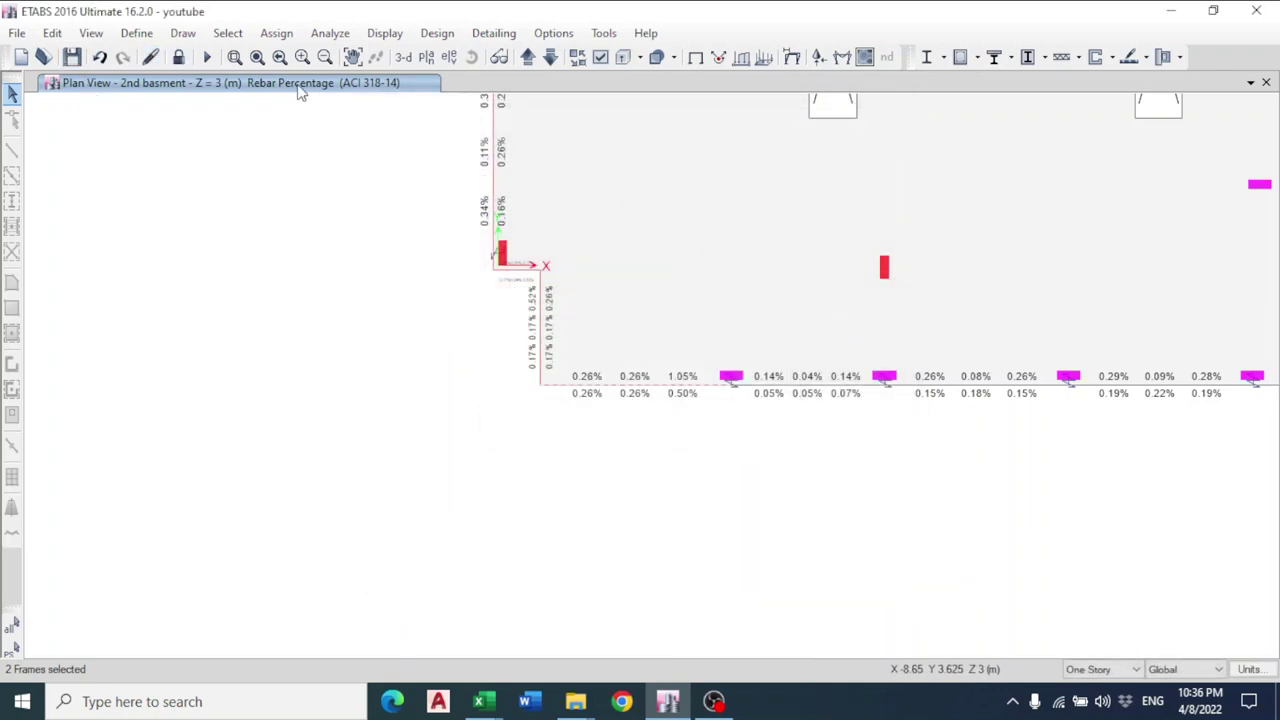
left_click(137, 33)
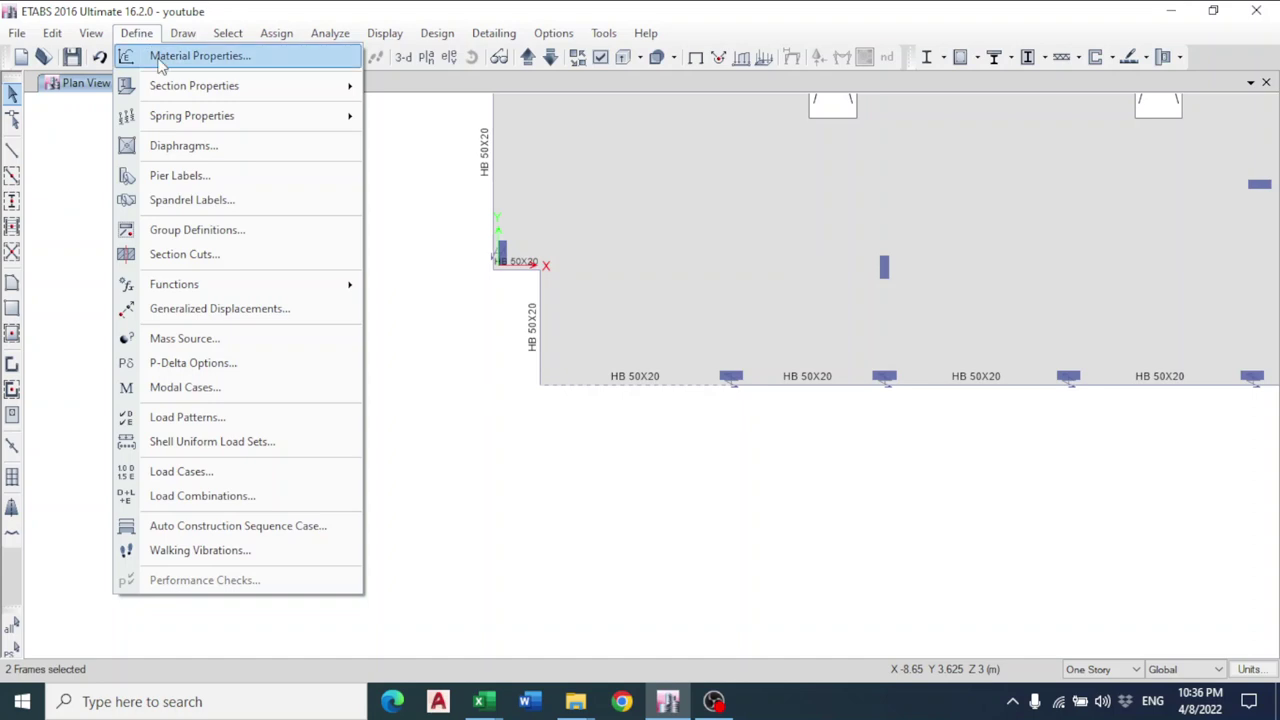
mouse_move(166, 83)
left_click(390, 94)
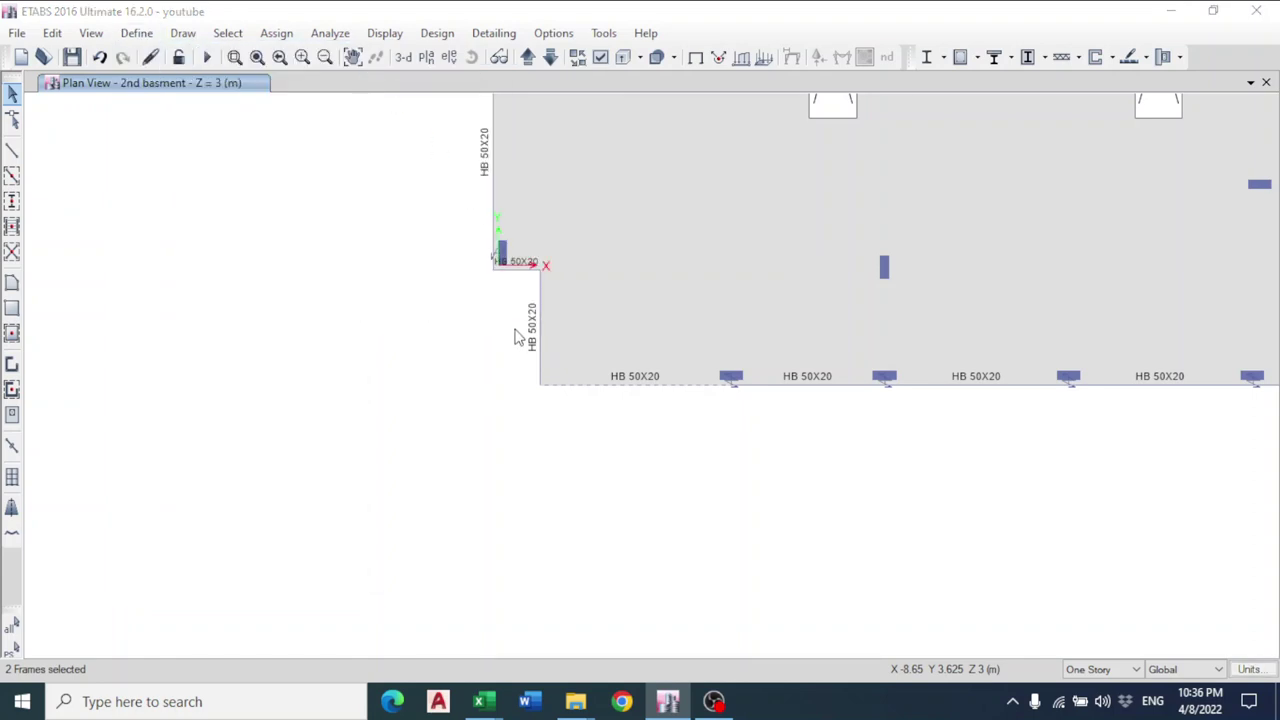
Add a copy of the c20x50 column section with a depth of 600 mm and a width of 300 mm.
left_click(460, 333)
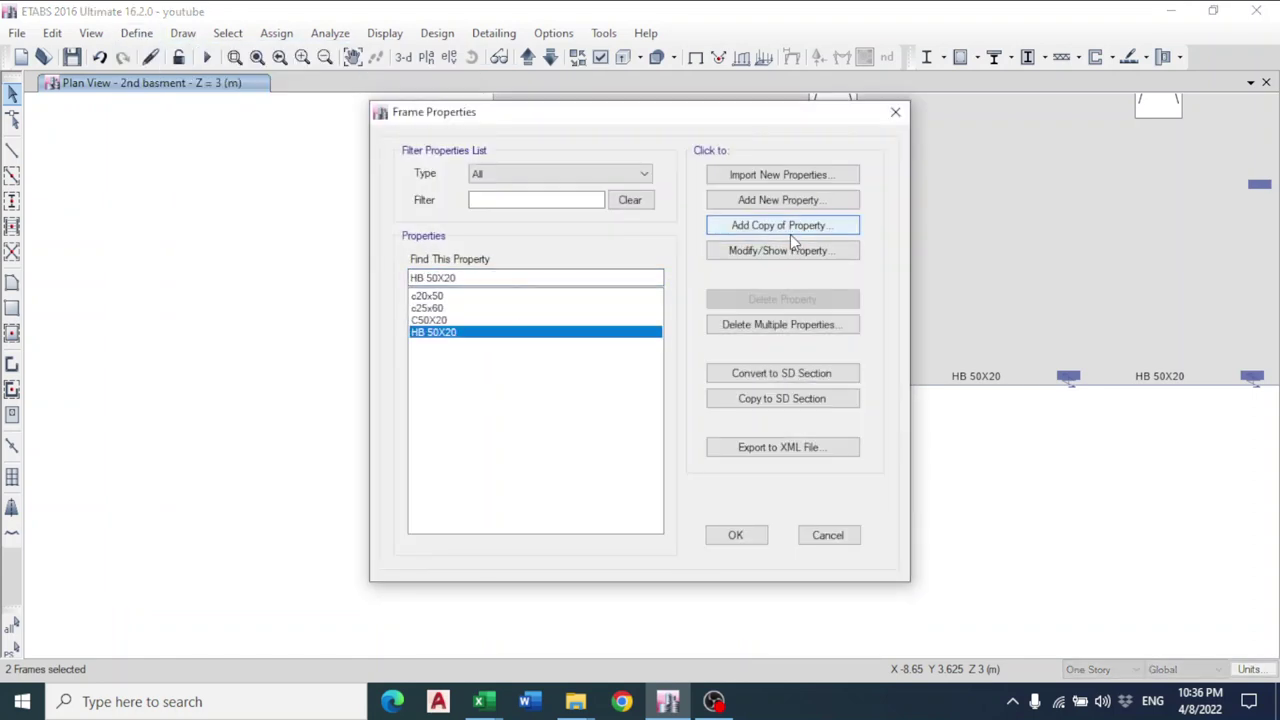
left_click(449, 309)
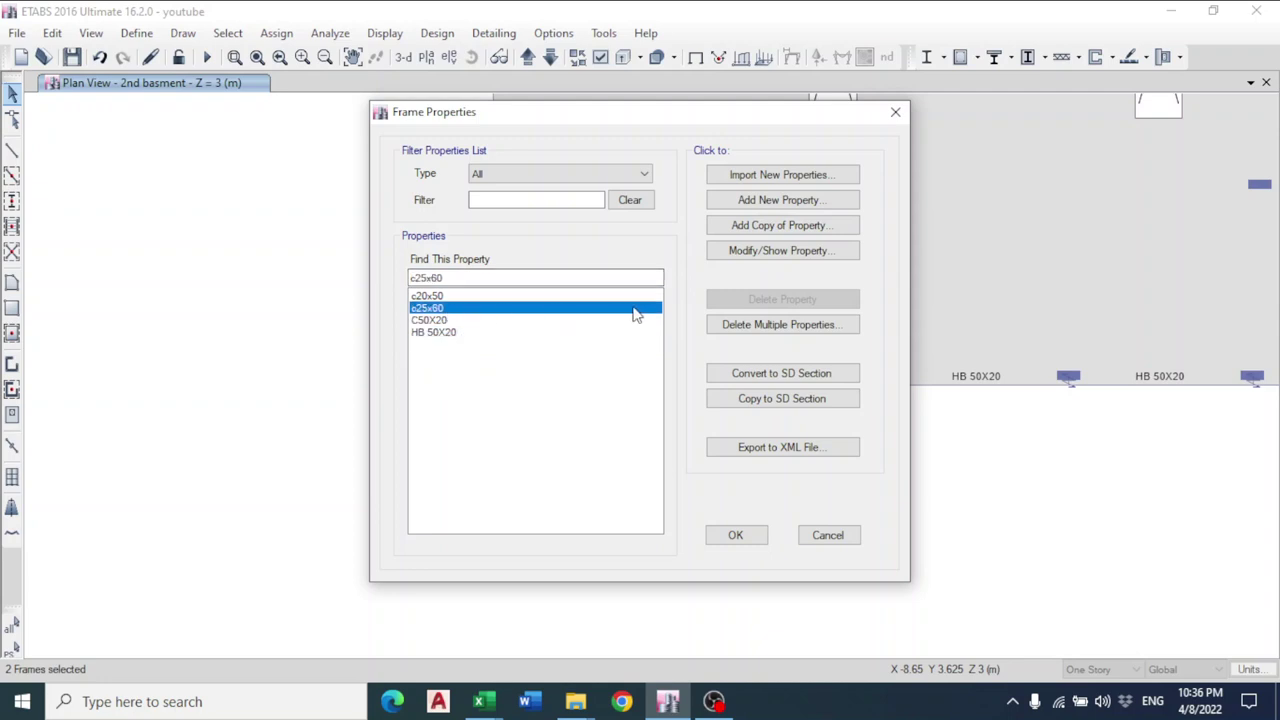
left_click(522, 297)
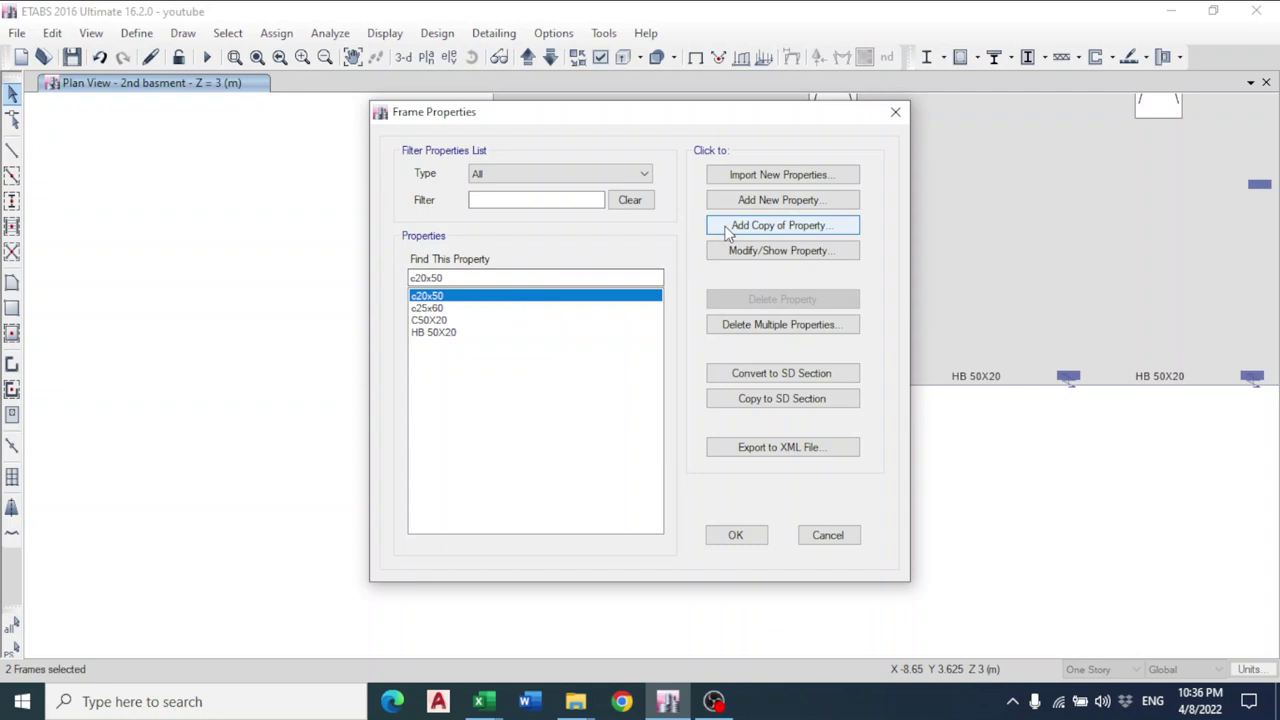
left_click(726, 228)
double_click(641, 400)
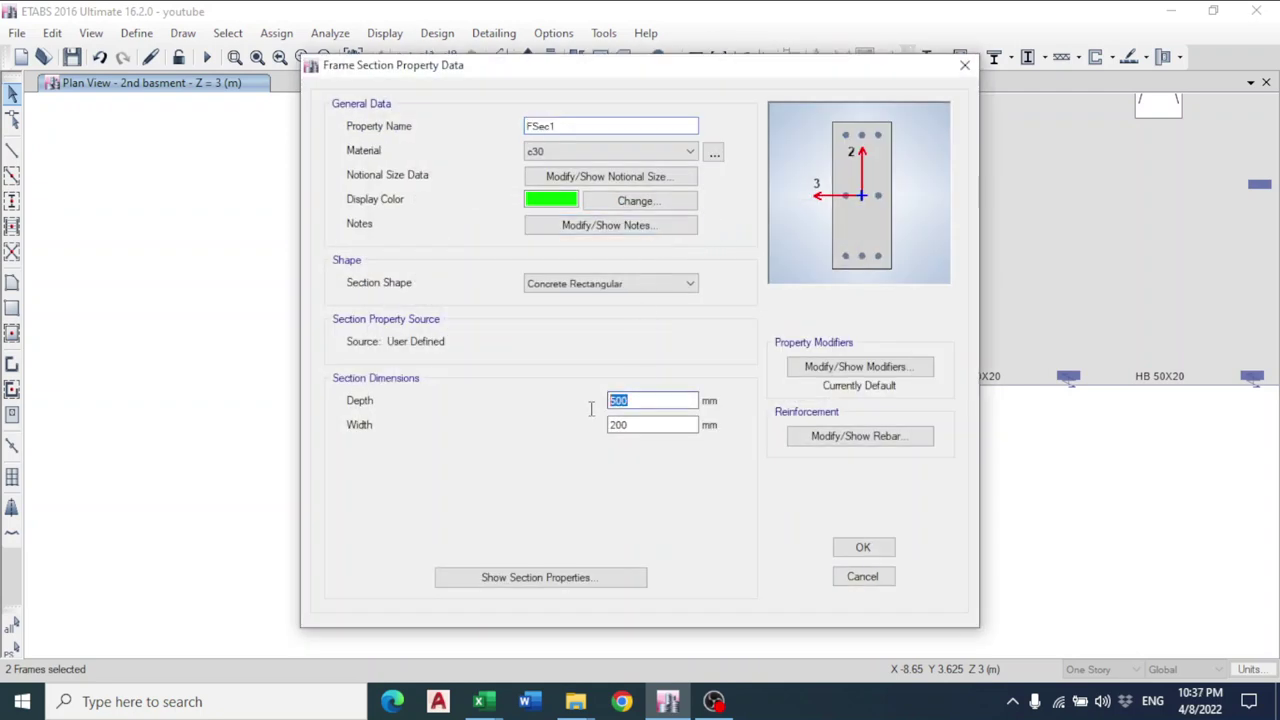
type("6")
double_click(648, 425)
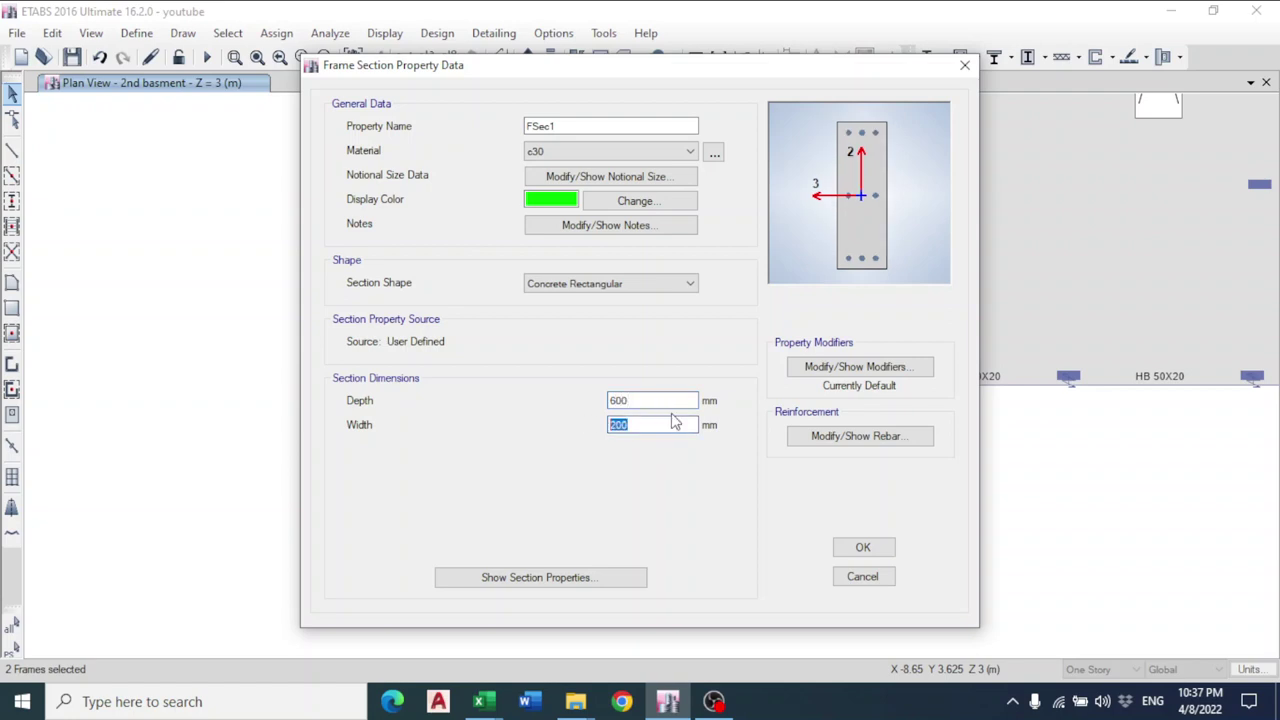
type("30")
left_click(668, 399)
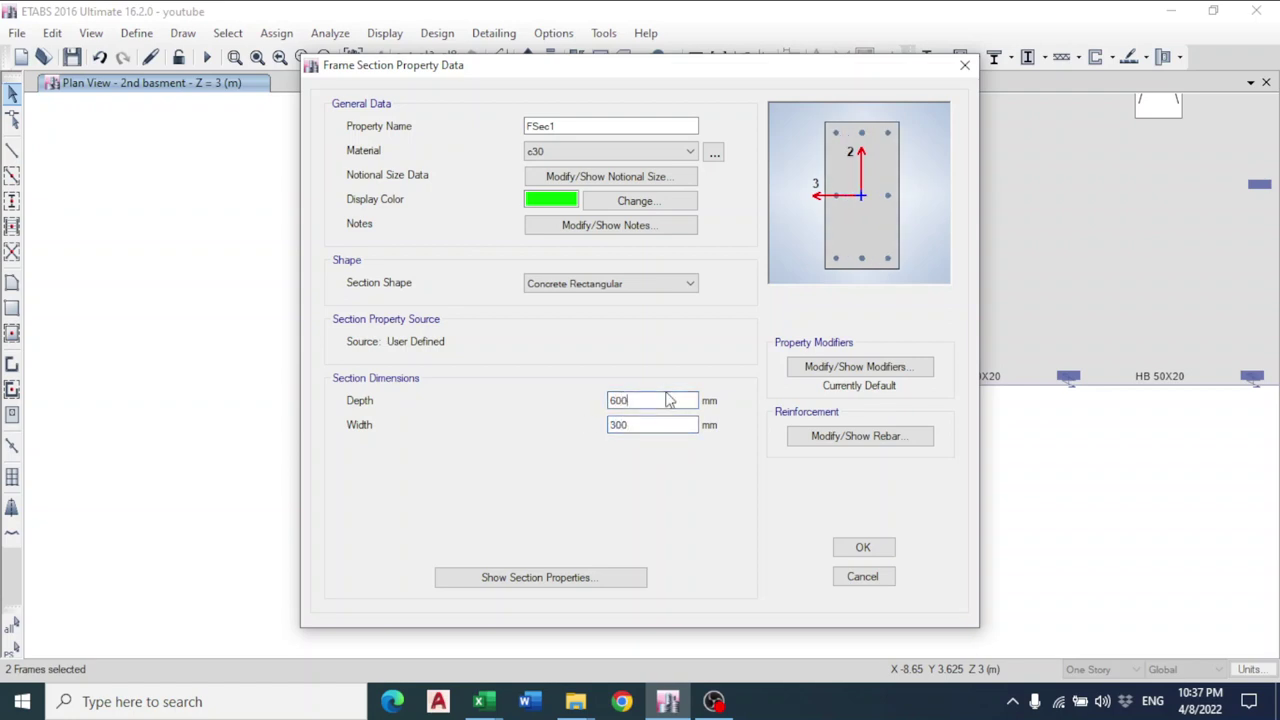
left_click(879, 553)
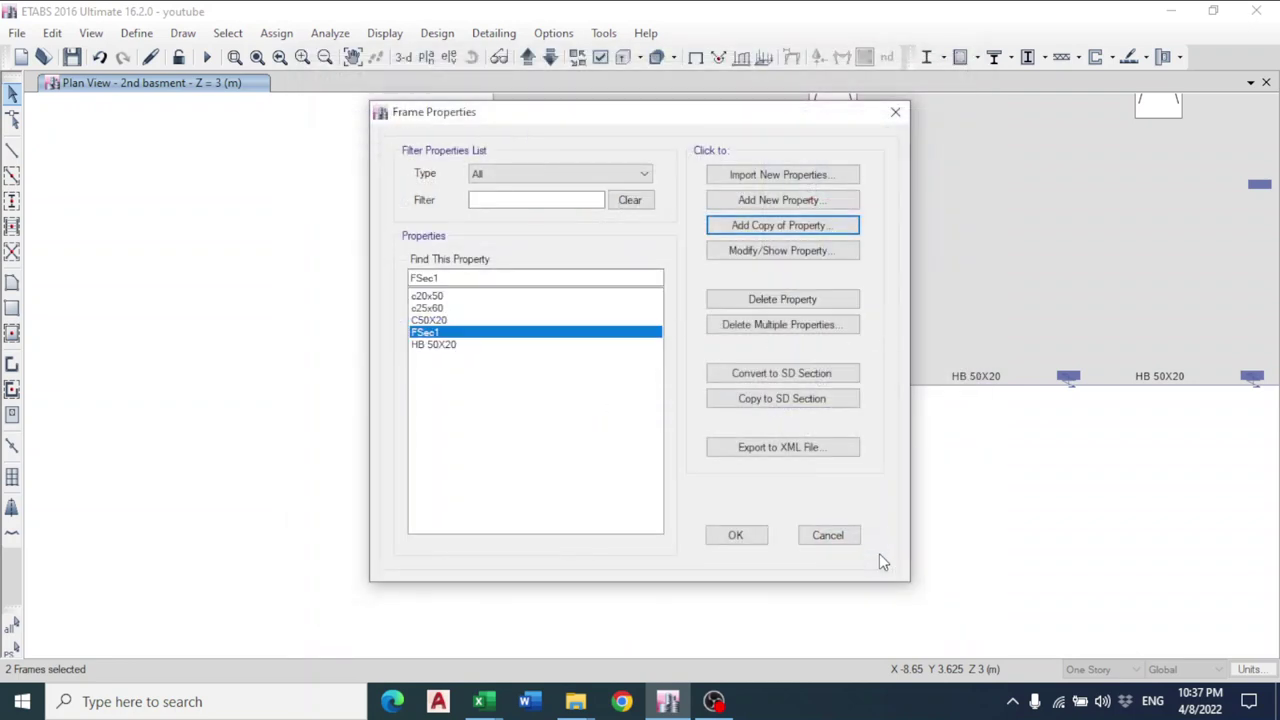
Rename the newly copied column section C30X60.
left_click(771, 251)
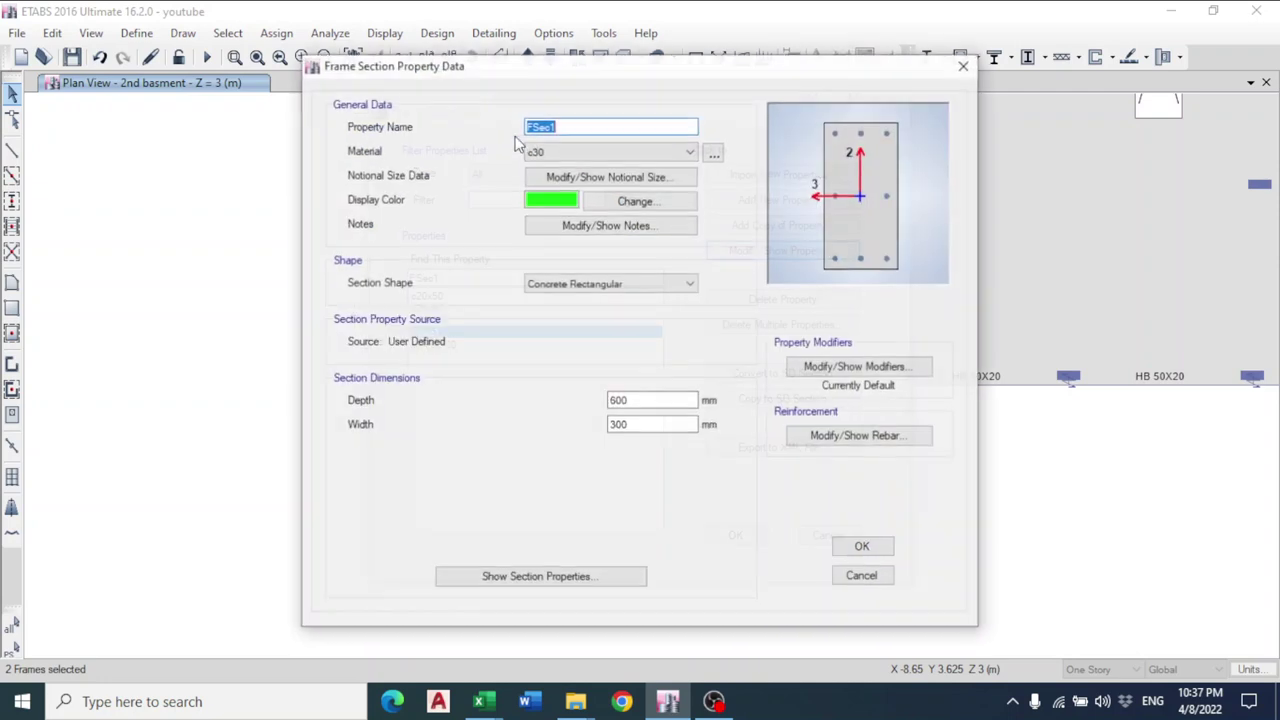
type("C30X60")
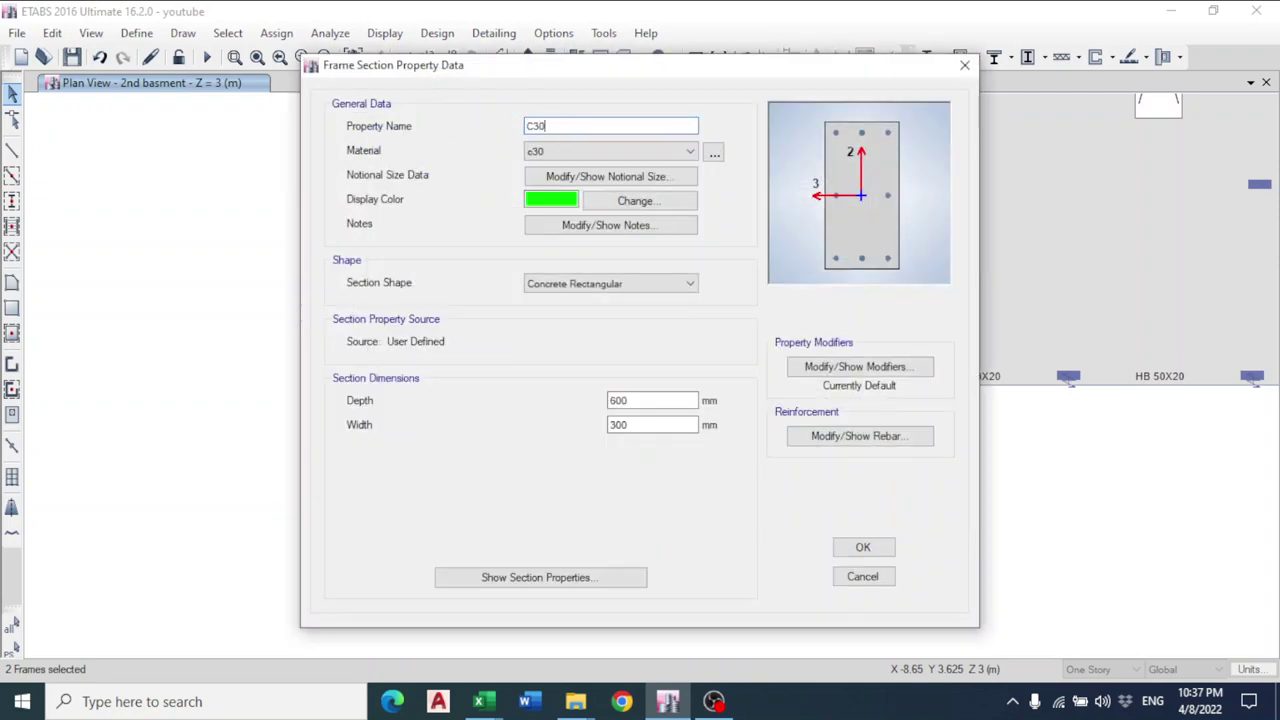
left_click(866, 547)
Copy the HB 50X20 beam section as DB30X60 with a depth of 600 mm and a width of 300 mm.
left_click(450, 344)
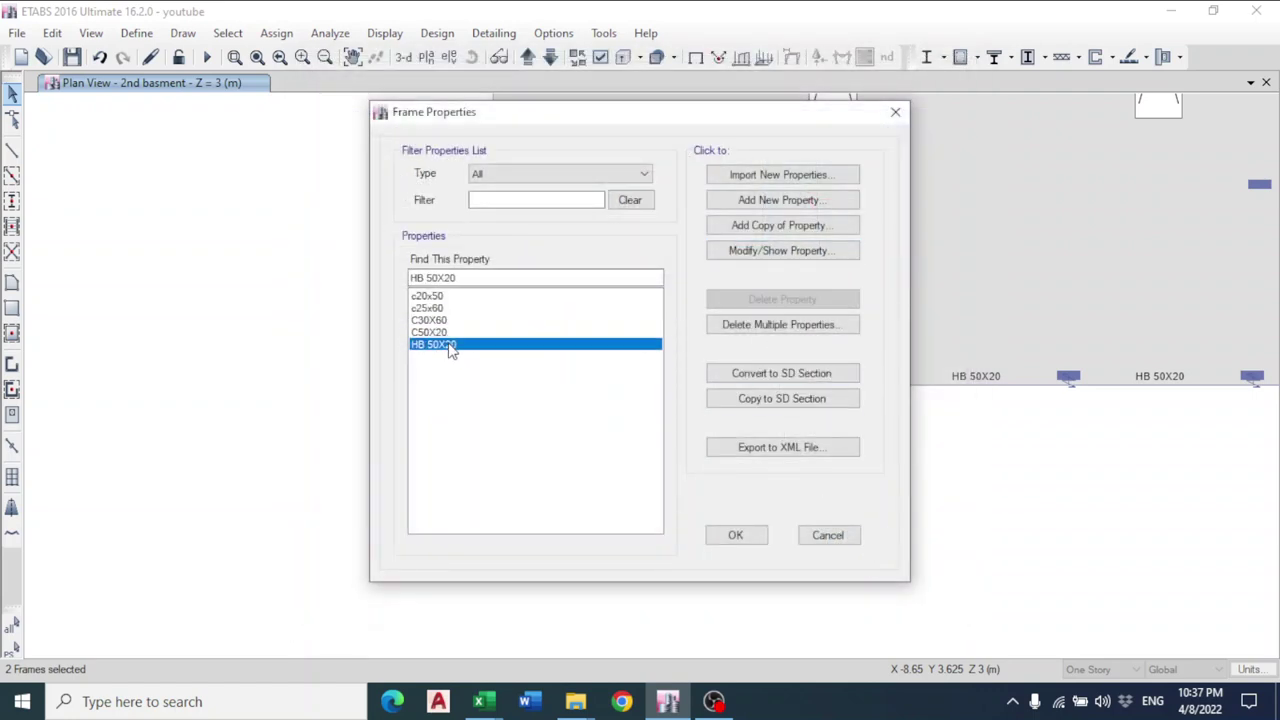
left_click(772, 228)
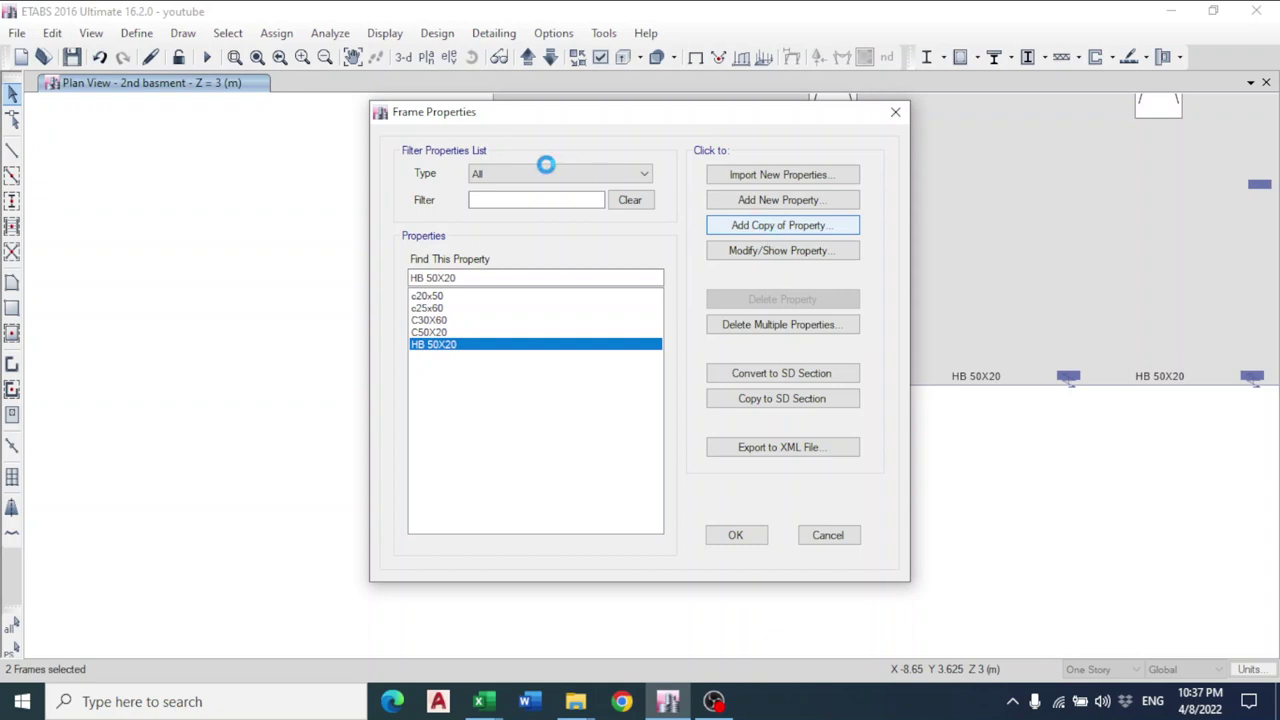
type("DB30X60")
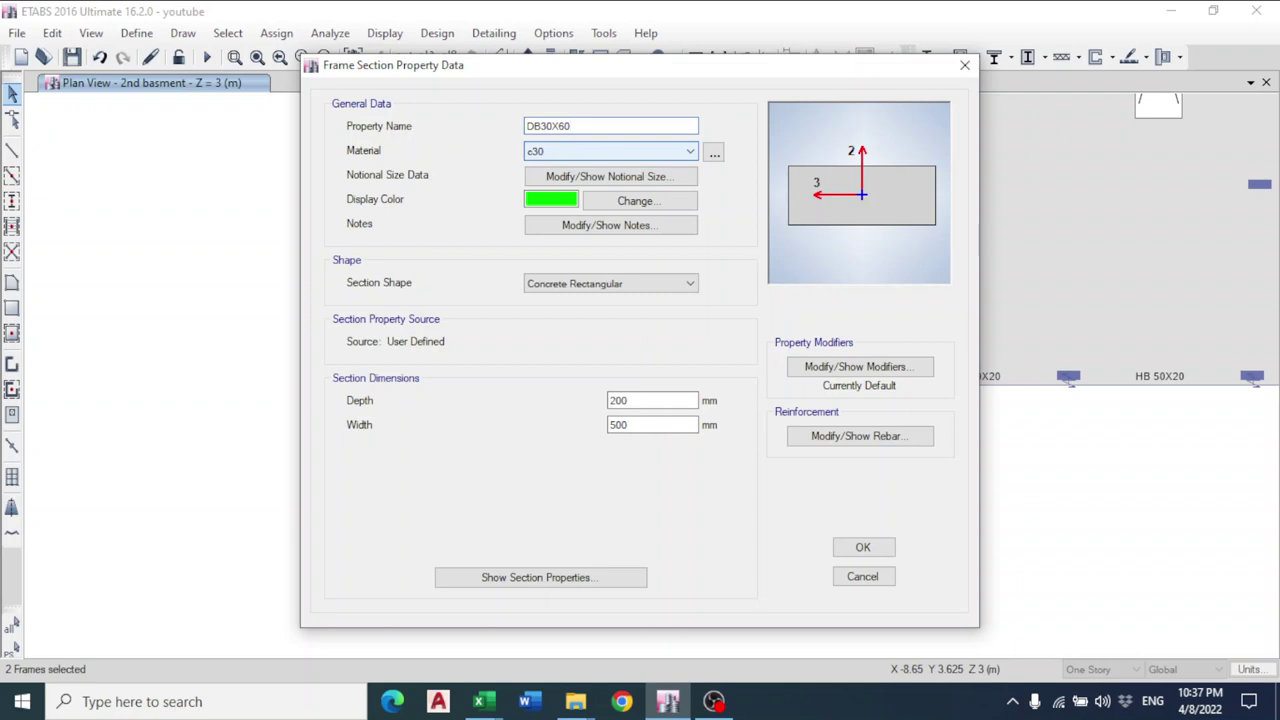
double_click(620, 398)
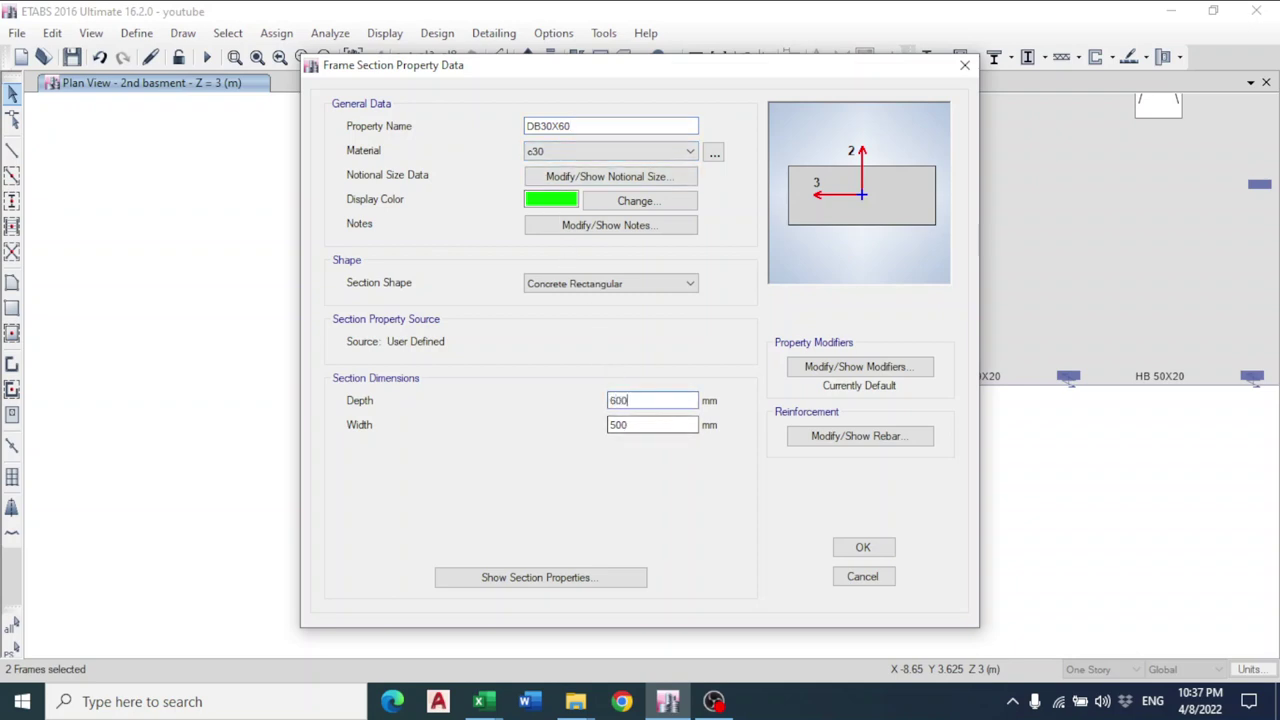
double_click(630, 426)
type("300")
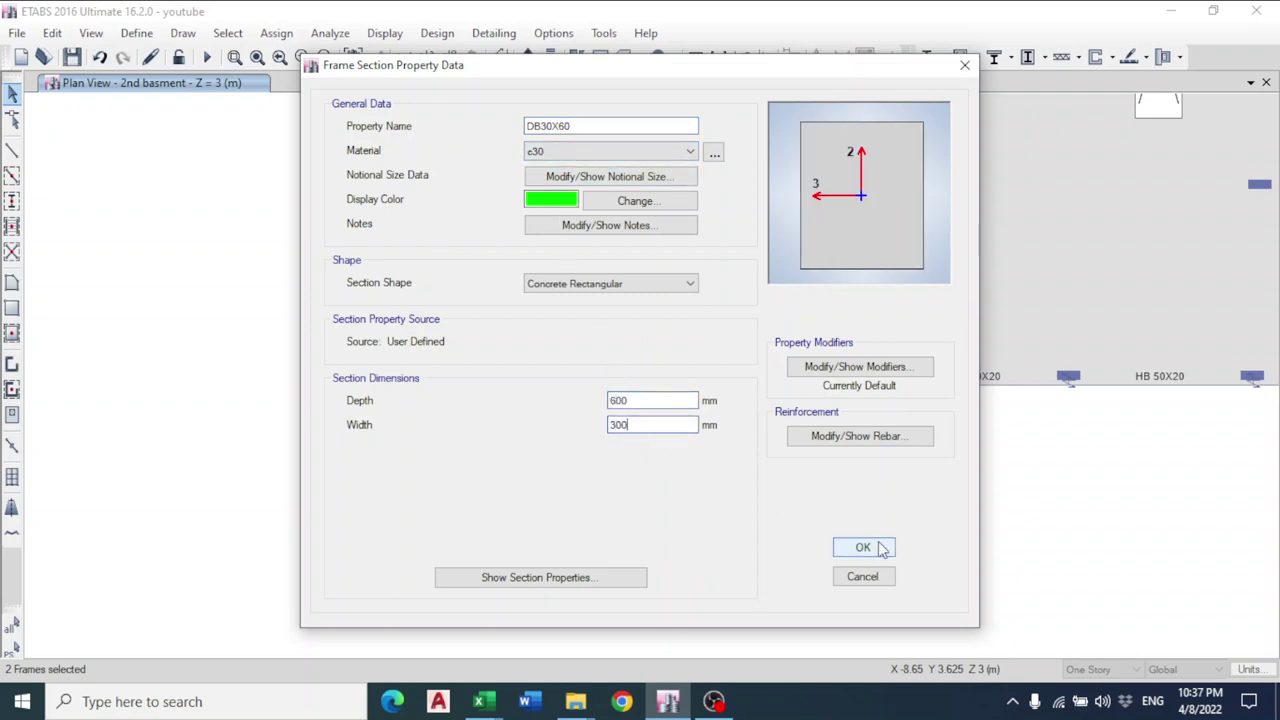
left_click(863, 547)
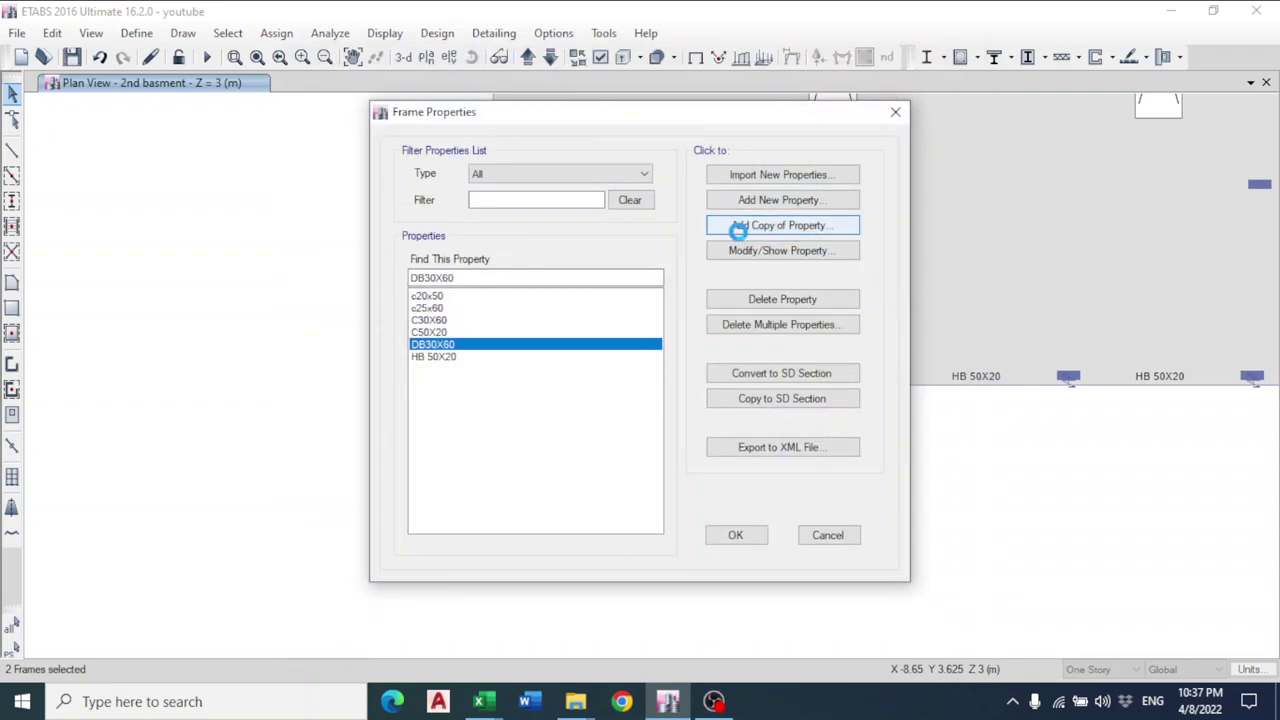
Copy the DB30X60 beam section as DB 30X70 with a depth of 700 mm.
left_click(737, 230)
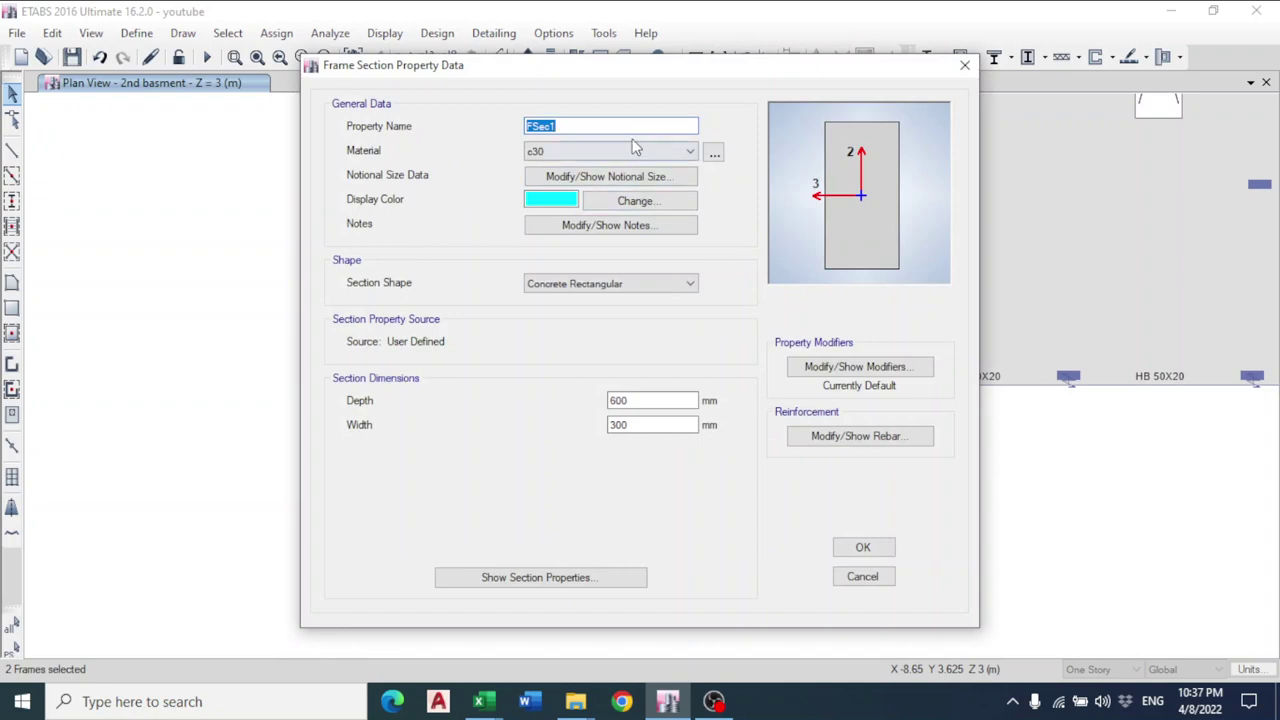
type("DB")
type("700")
left_click(880, 555)
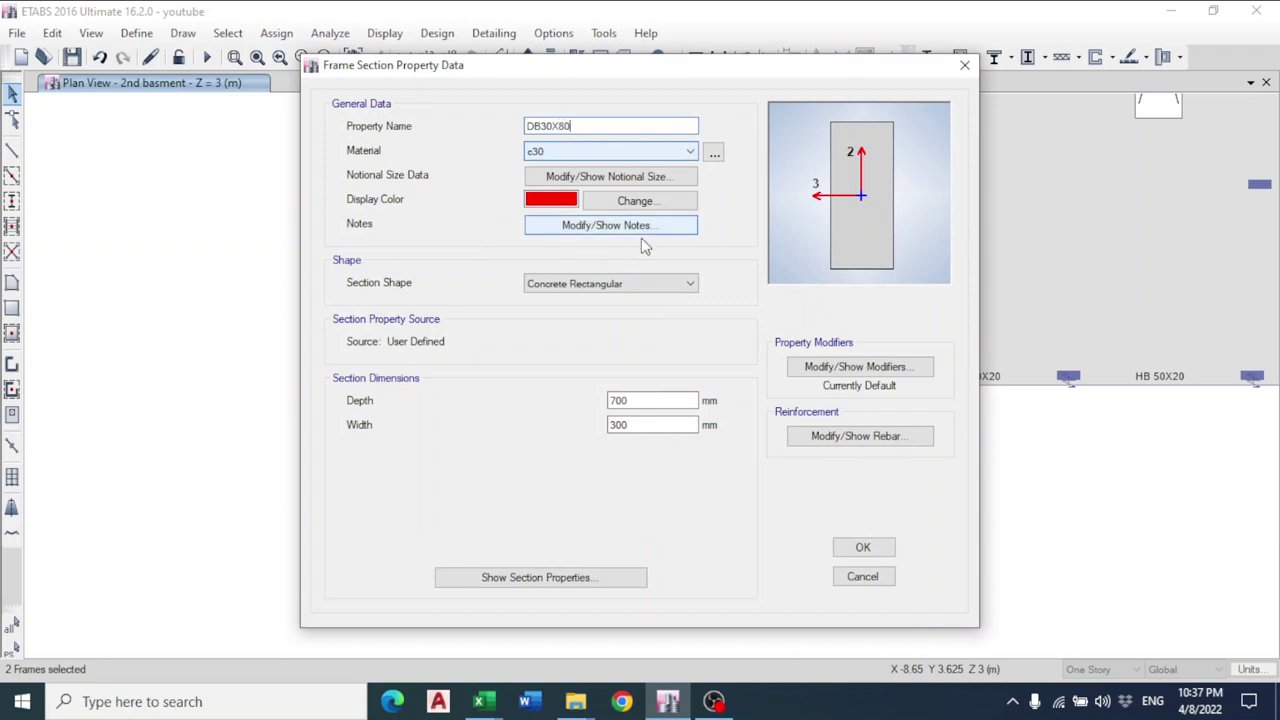
Complete the DB30X80 beam section with a depth of 800 mm and accept the frame property definitions.
type("00")
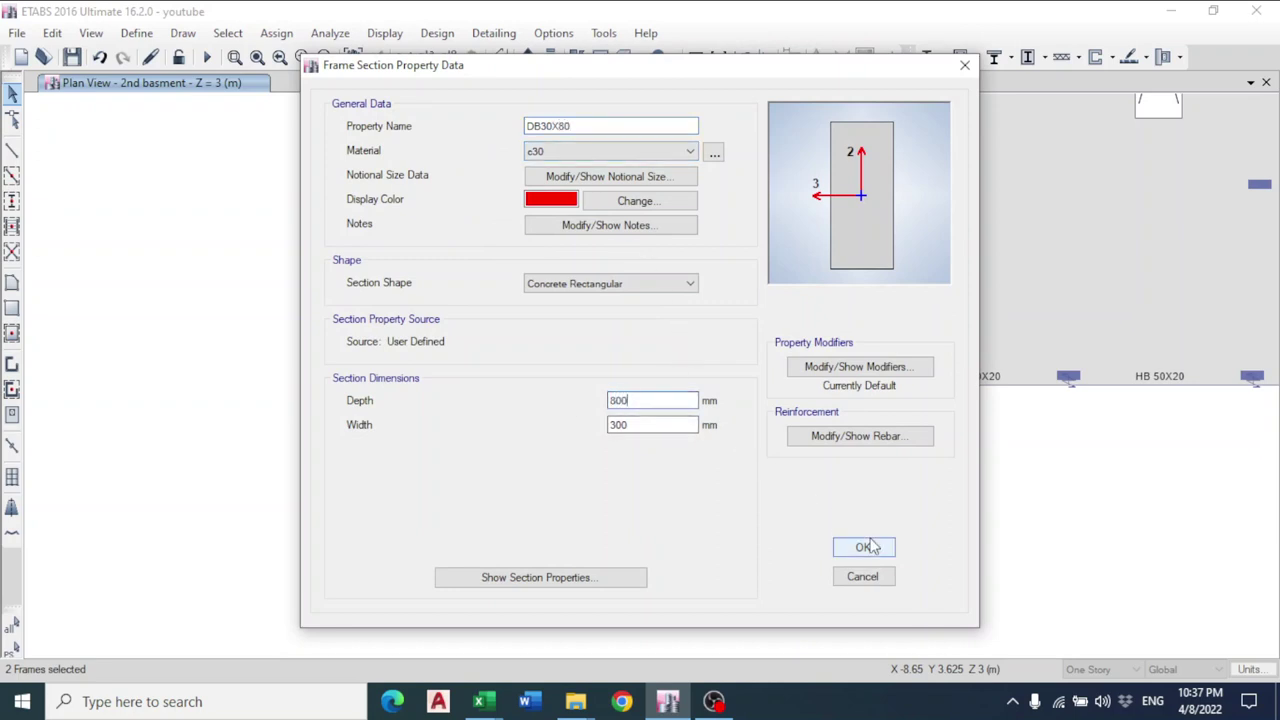
left_click(866, 547)
left_click(757, 536)
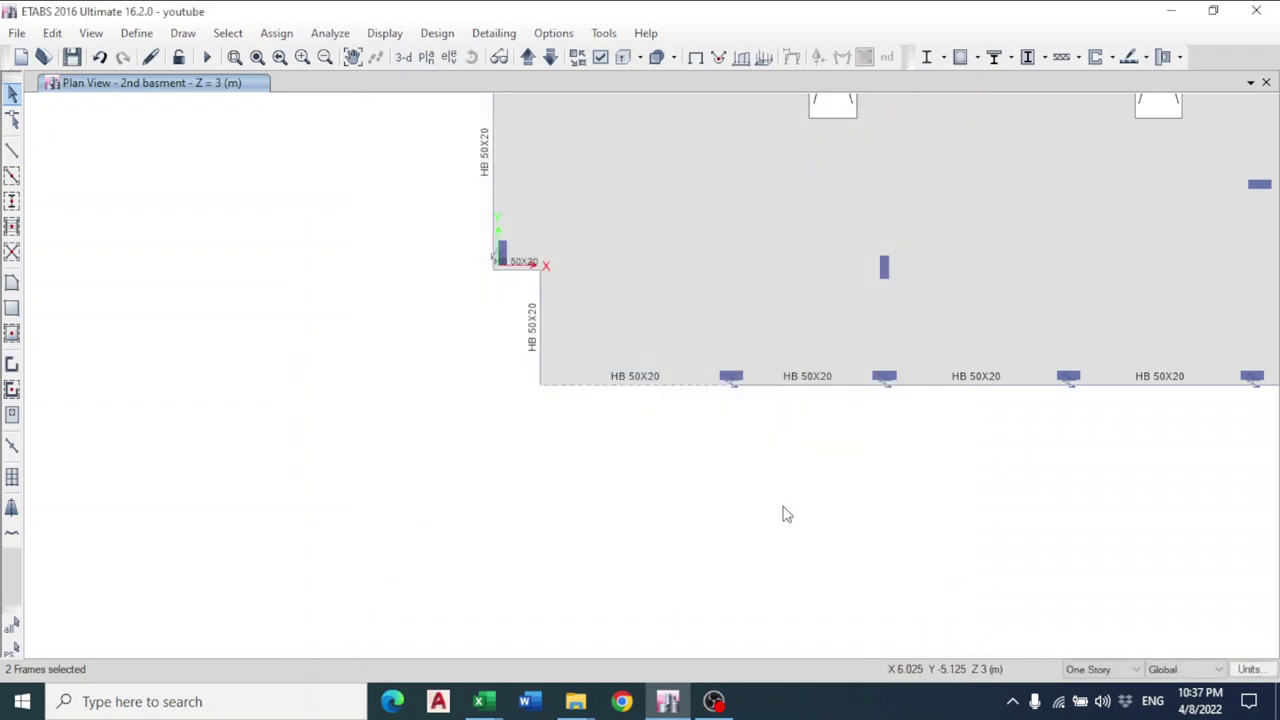
Select all beams in the model by object type.
scroll(854, 454, "down", 5)
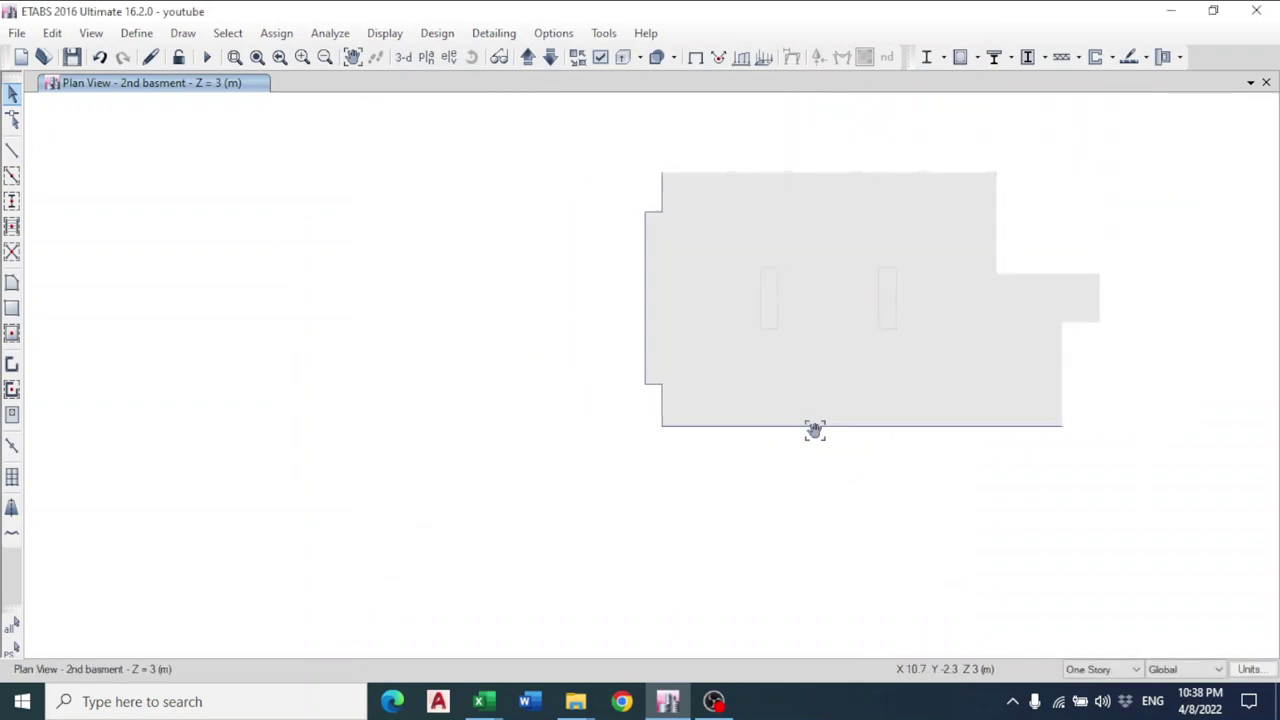
left_click(276, 33)
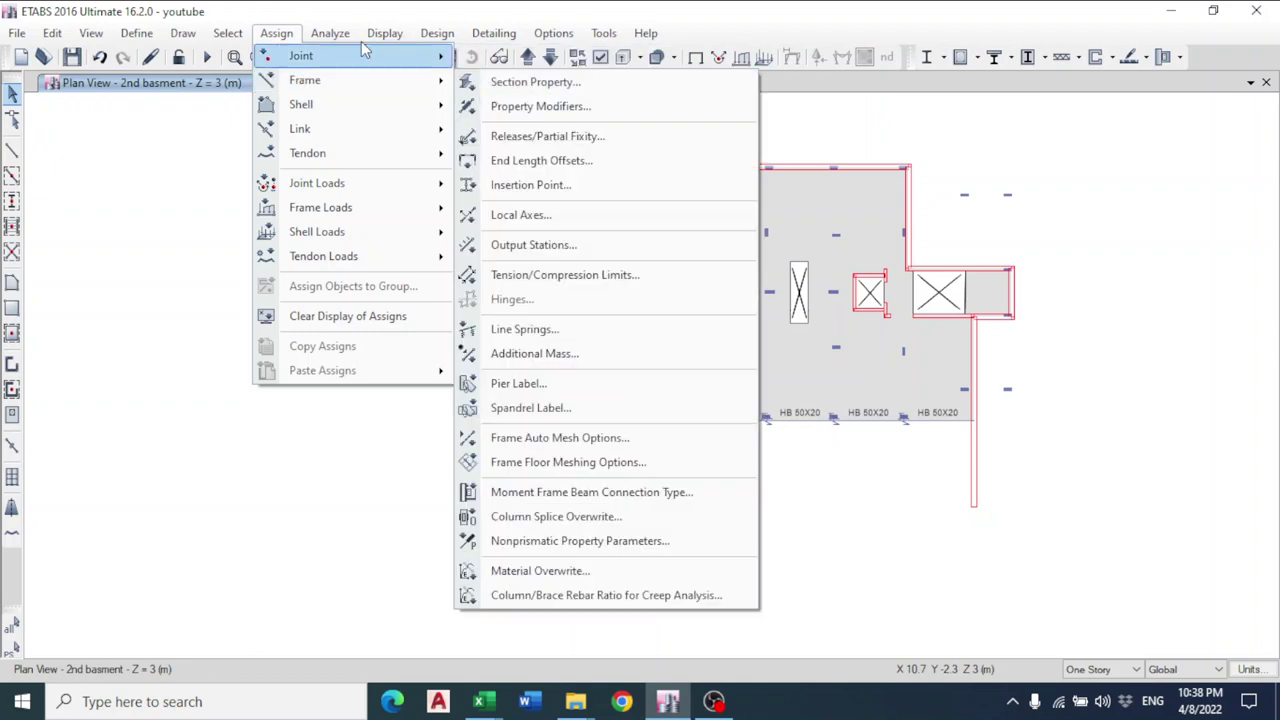
left_click(276, 33)
left_click(228, 33)
mouse_move(262, 54)
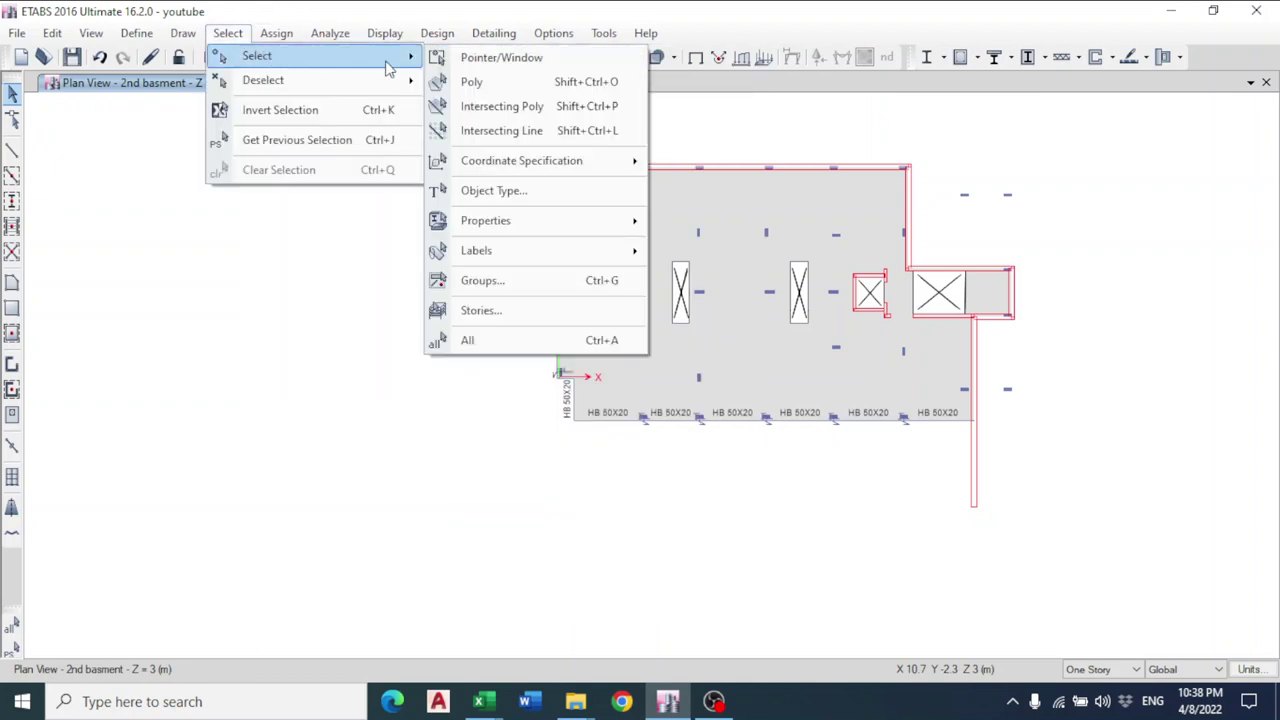
left_click(488, 196)
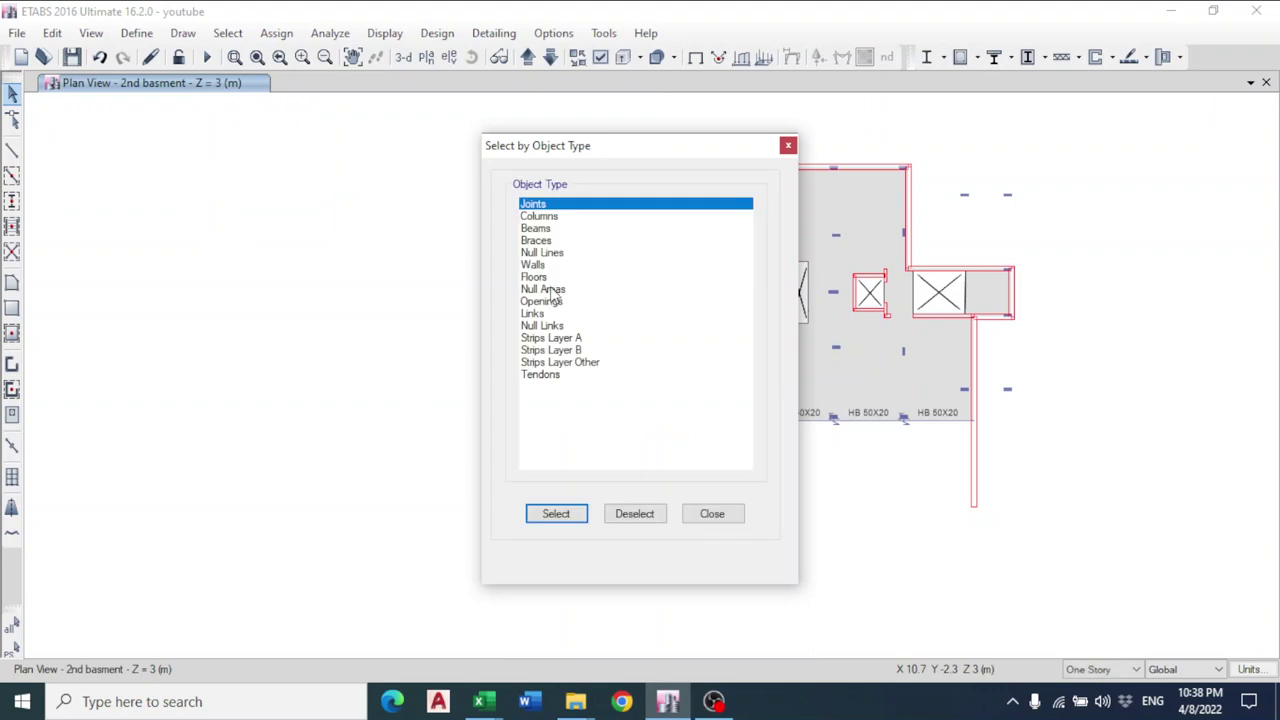
left_click(536, 228)
left_click(566, 514)
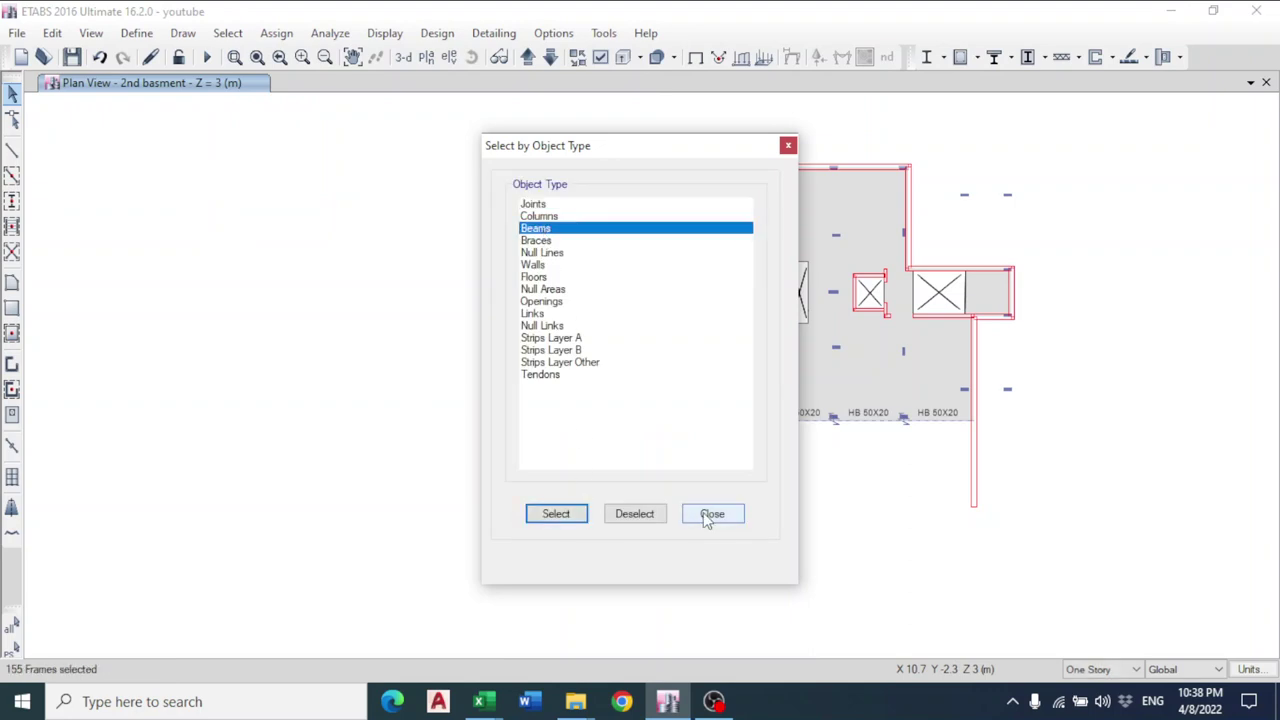
left_click(712, 513)
Assign the DB30X60 frame section to the selected beams and run the analysis.
left_click(276, 33)
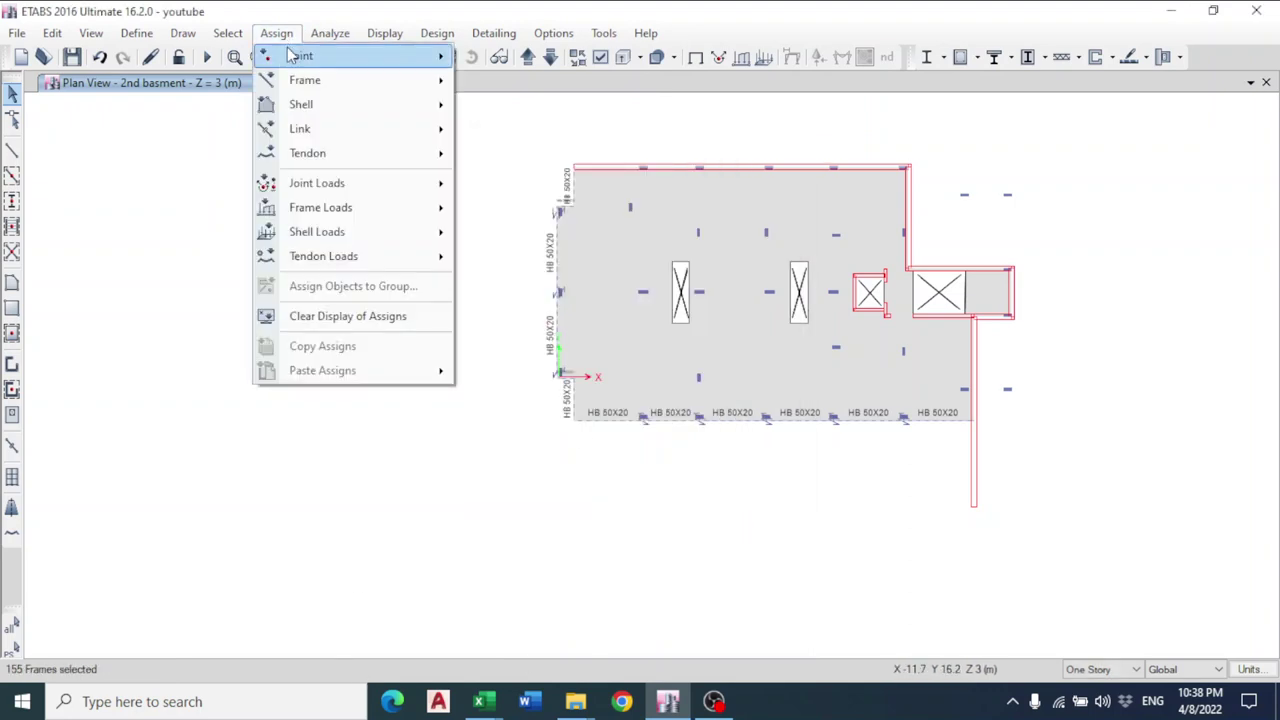
mouse_move(290, 75)
left_click(551, 83)
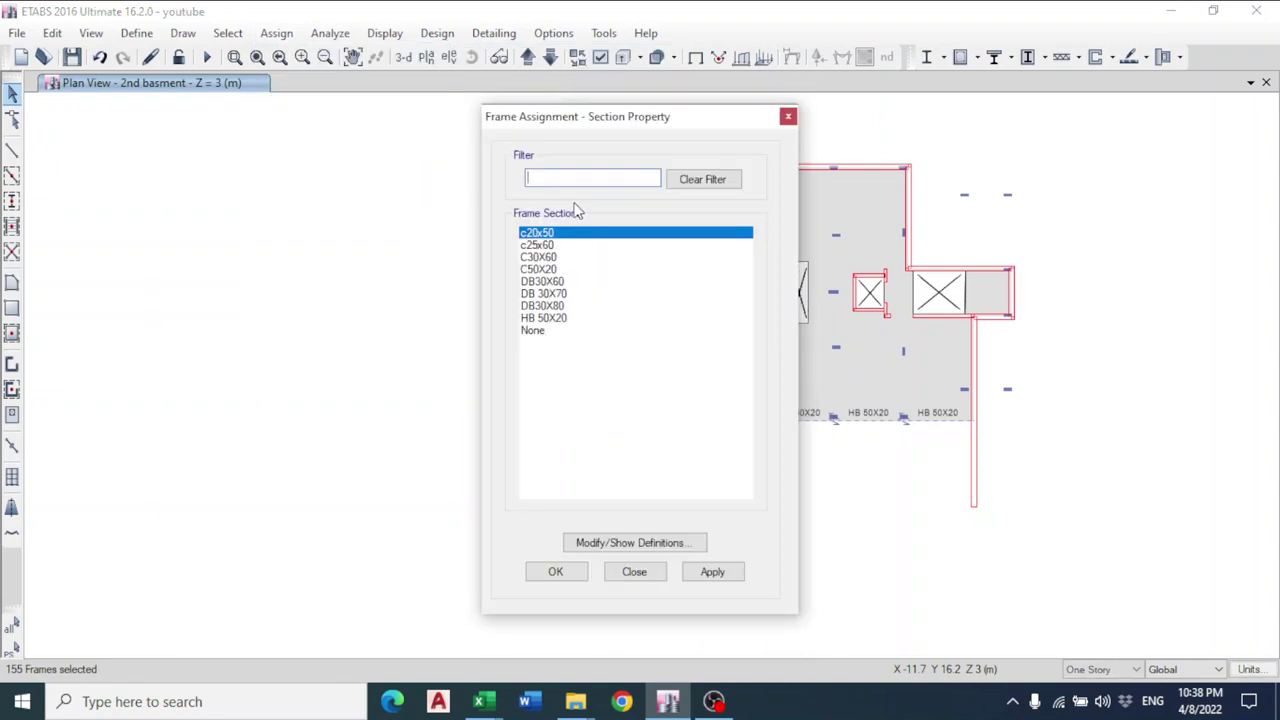
left_click(563, 282)
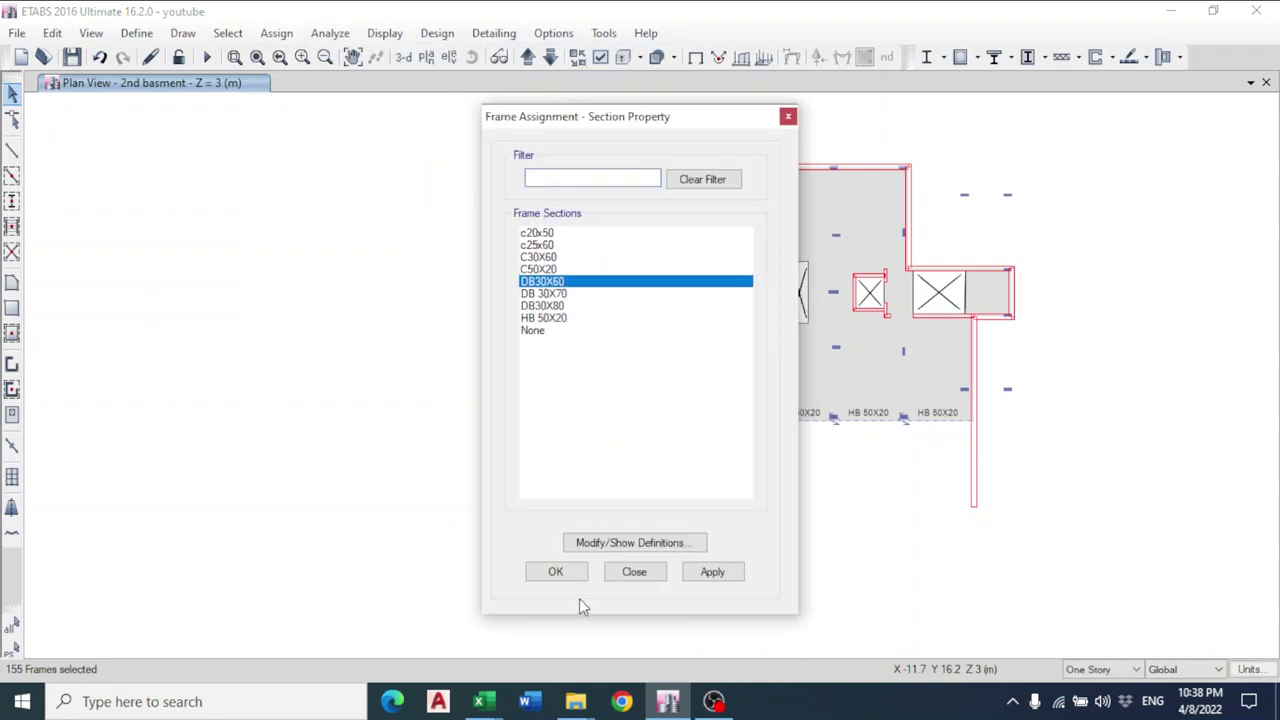
left_click(567, 571)
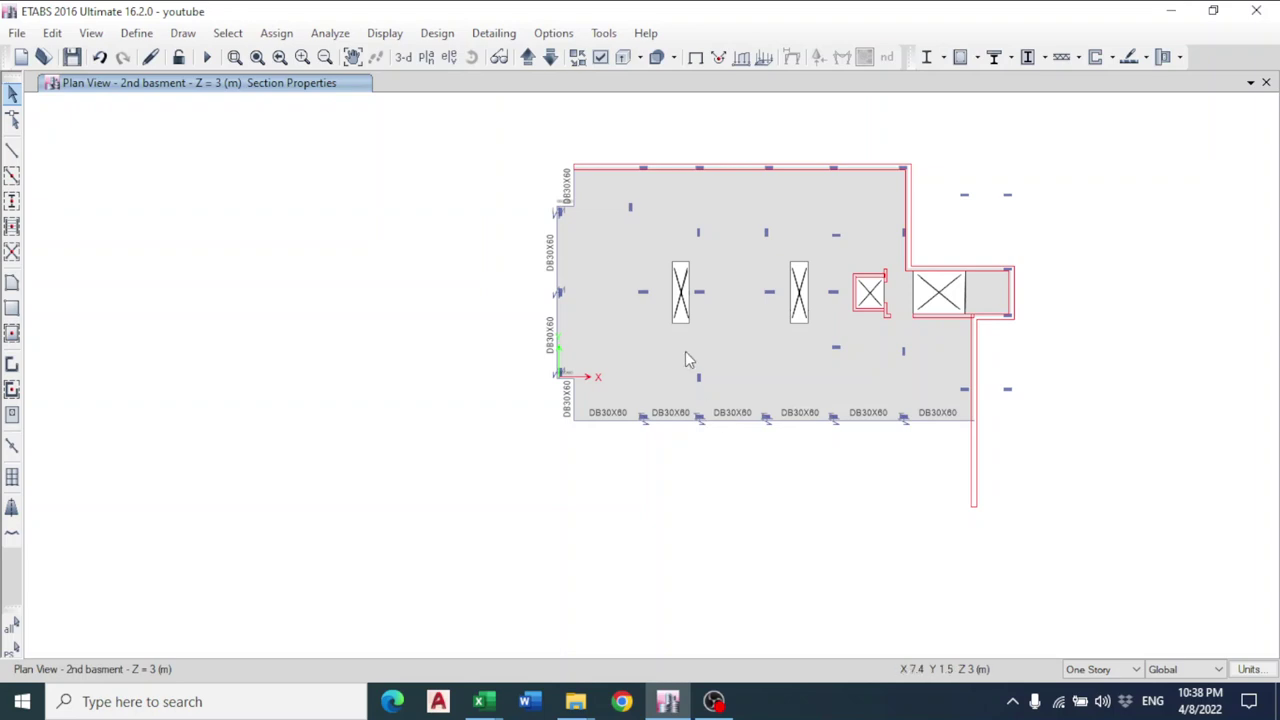
scroll(685, 351, "up", 3)
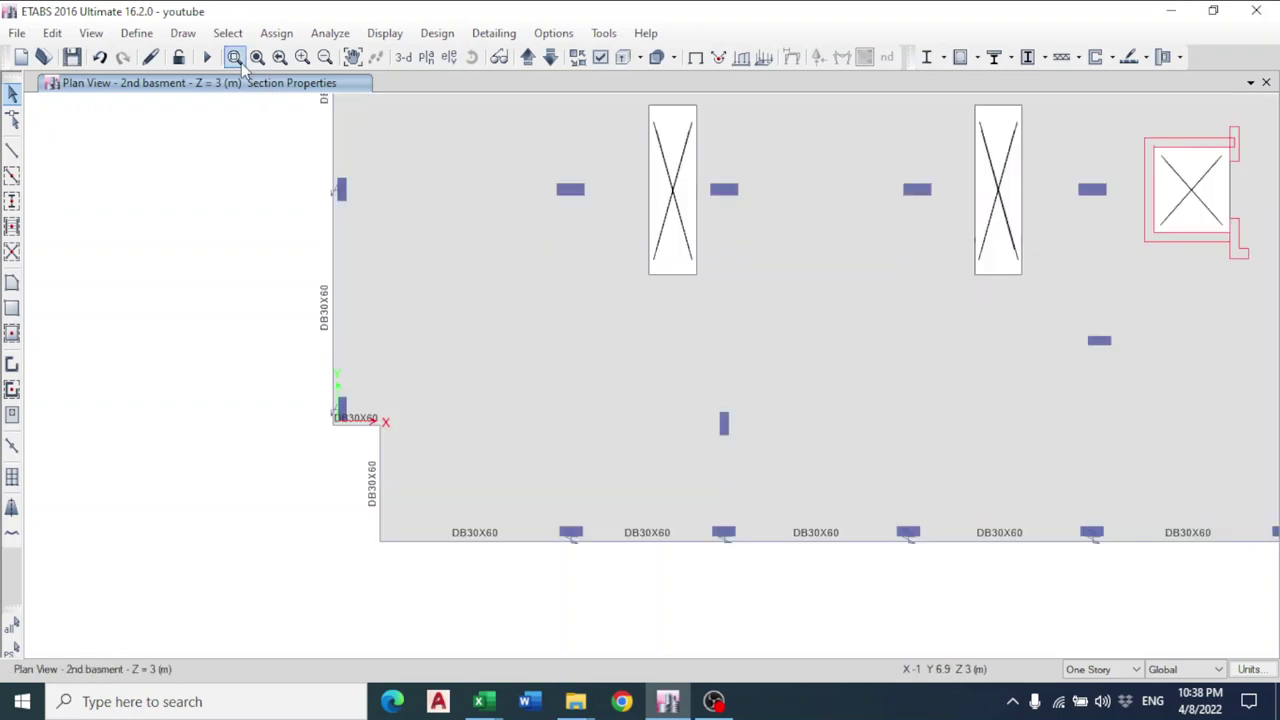
left_click(208, 58)
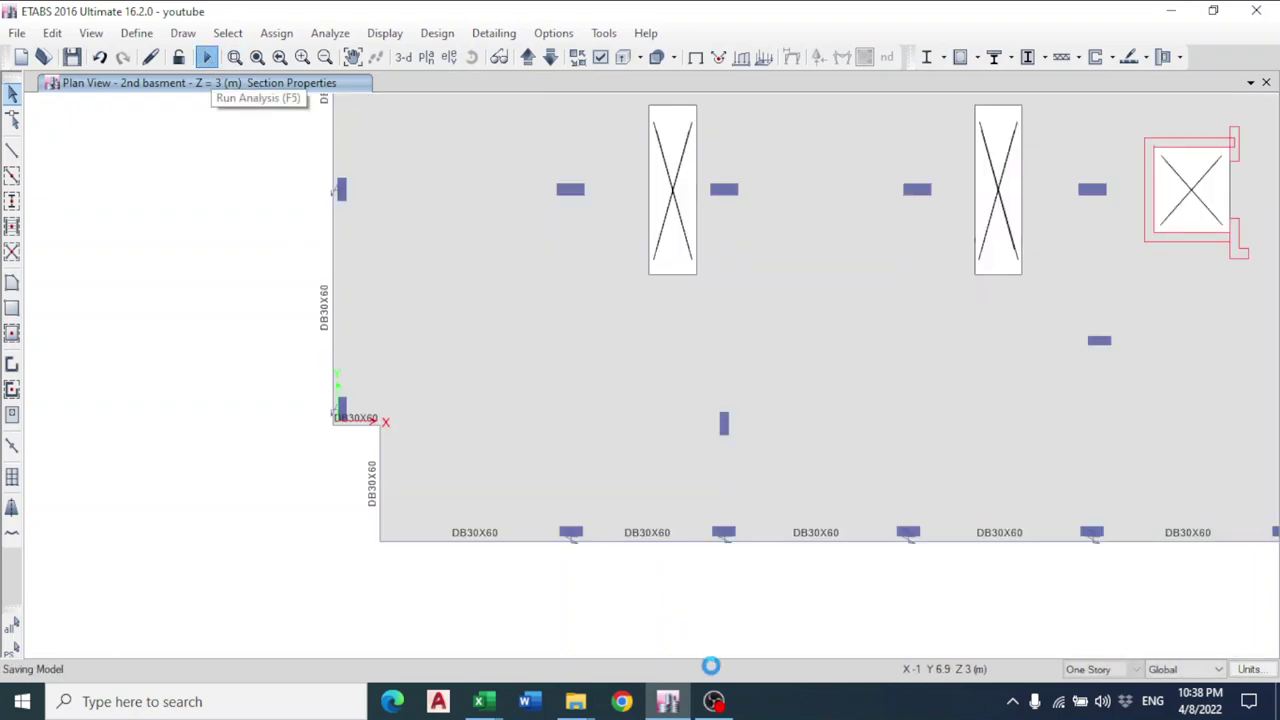
mouse_move(716, 703)
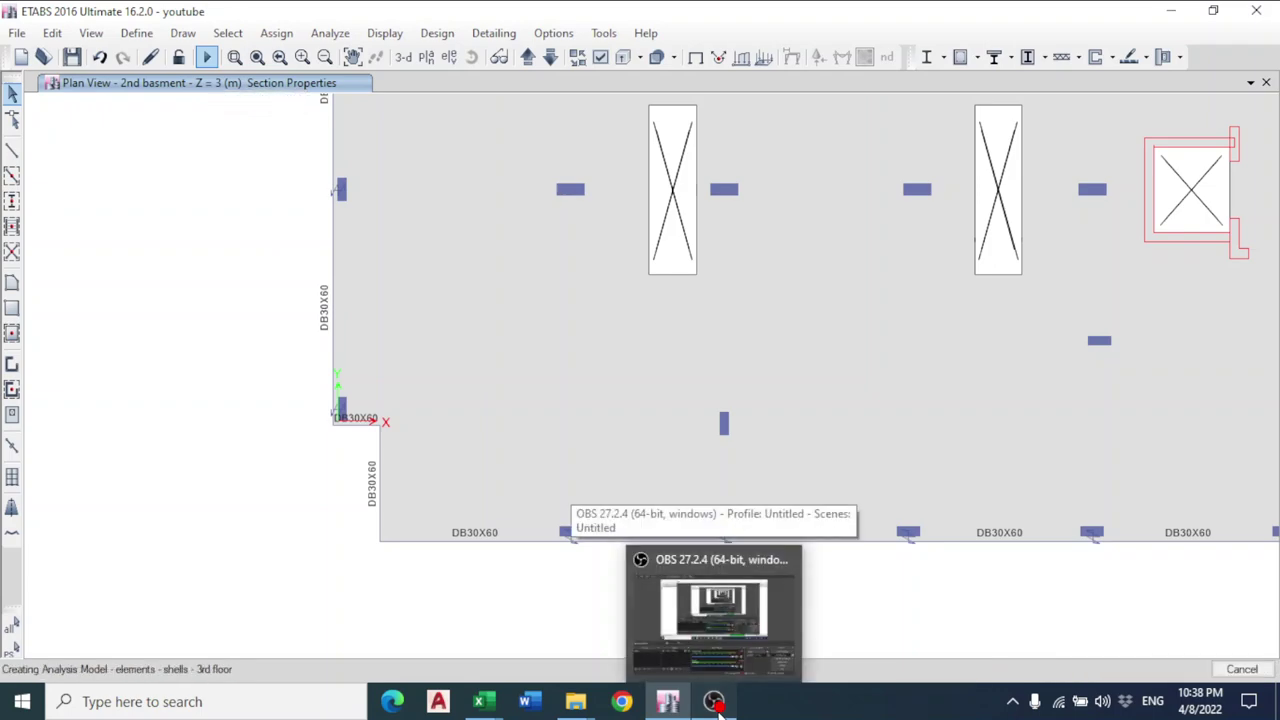
left_click(716, 703)
left_click(1173, 537)
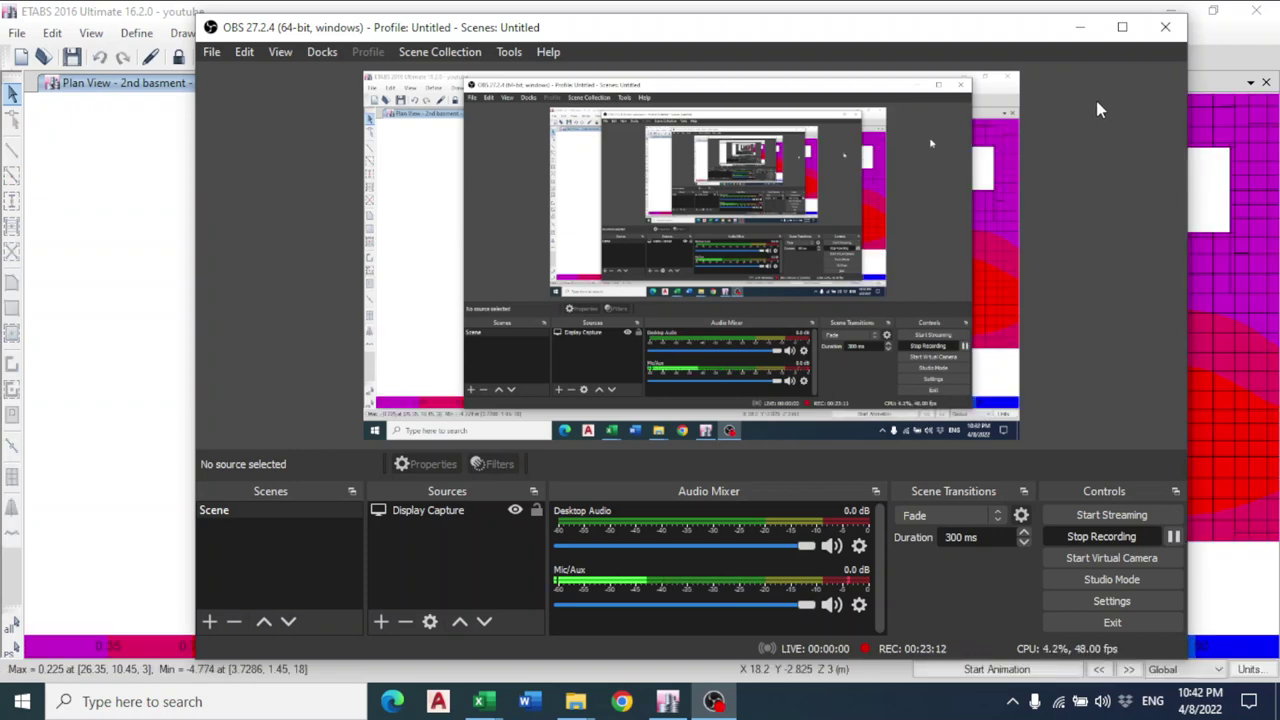
left_click(1080, 27)
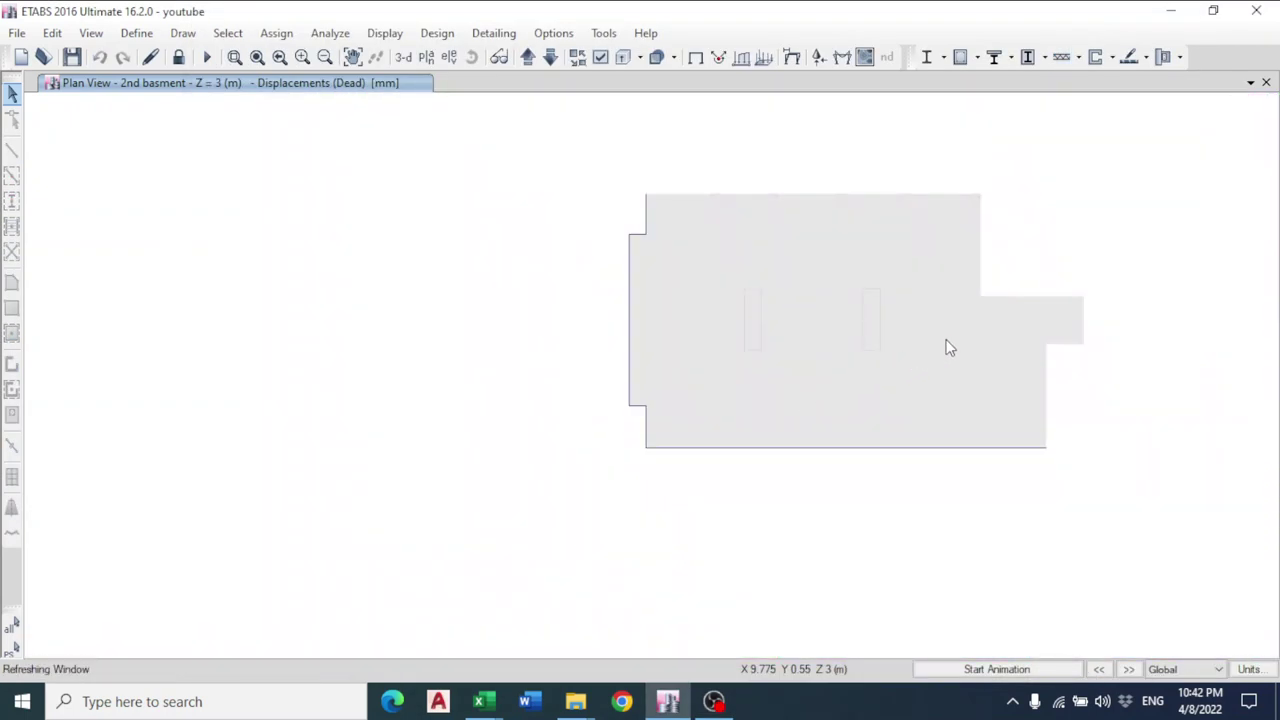
Run the concrete frame design check on the analyzed model.
left_click(440, 35)
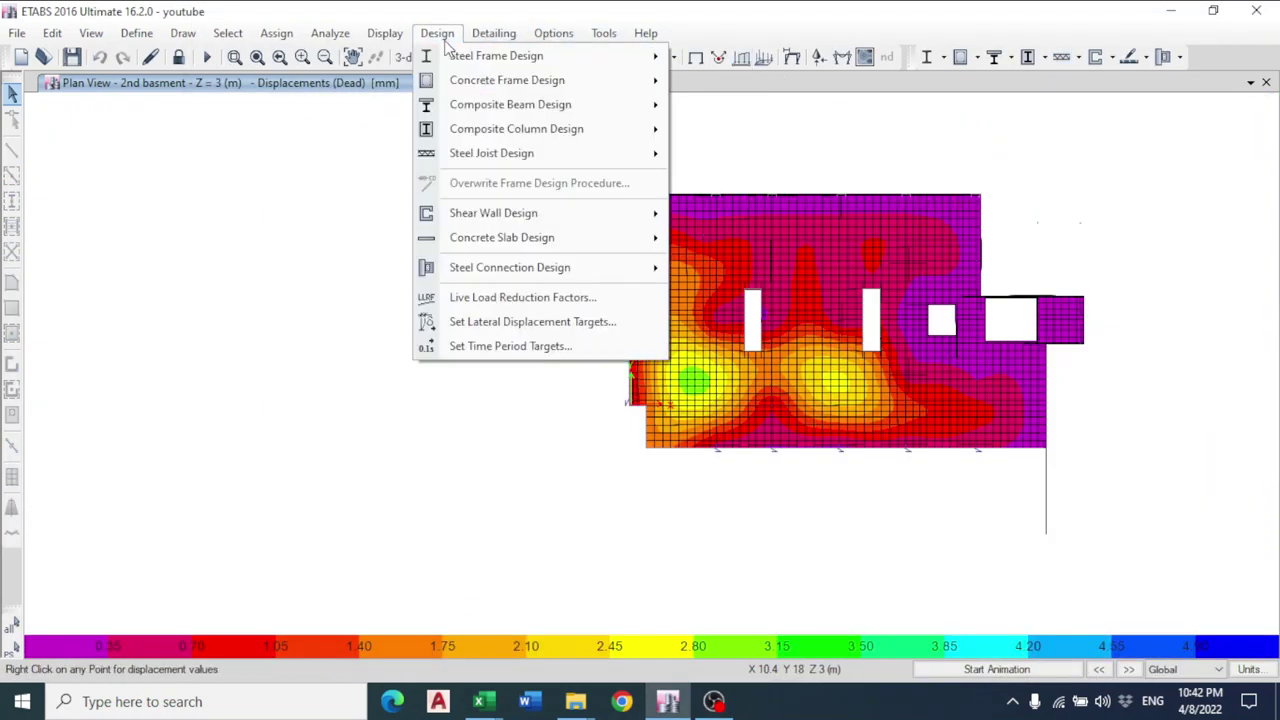
mouse_move(457, 80)
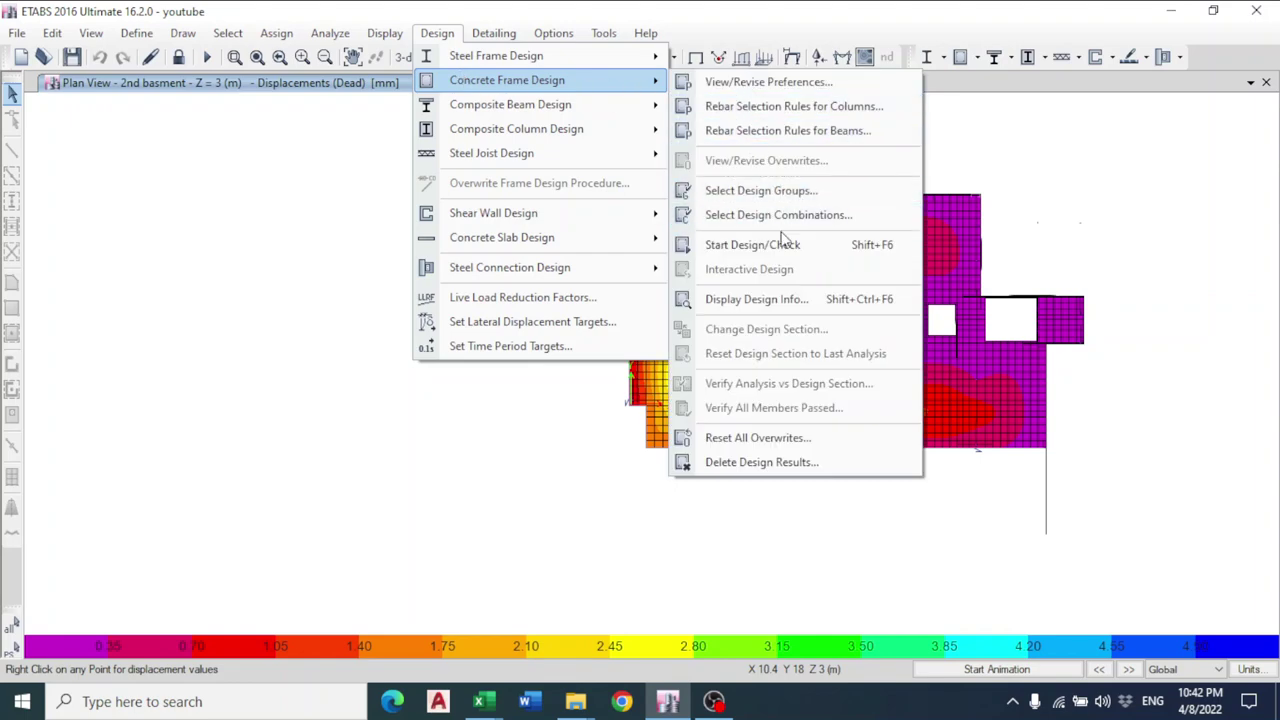
left_click(752, 244)
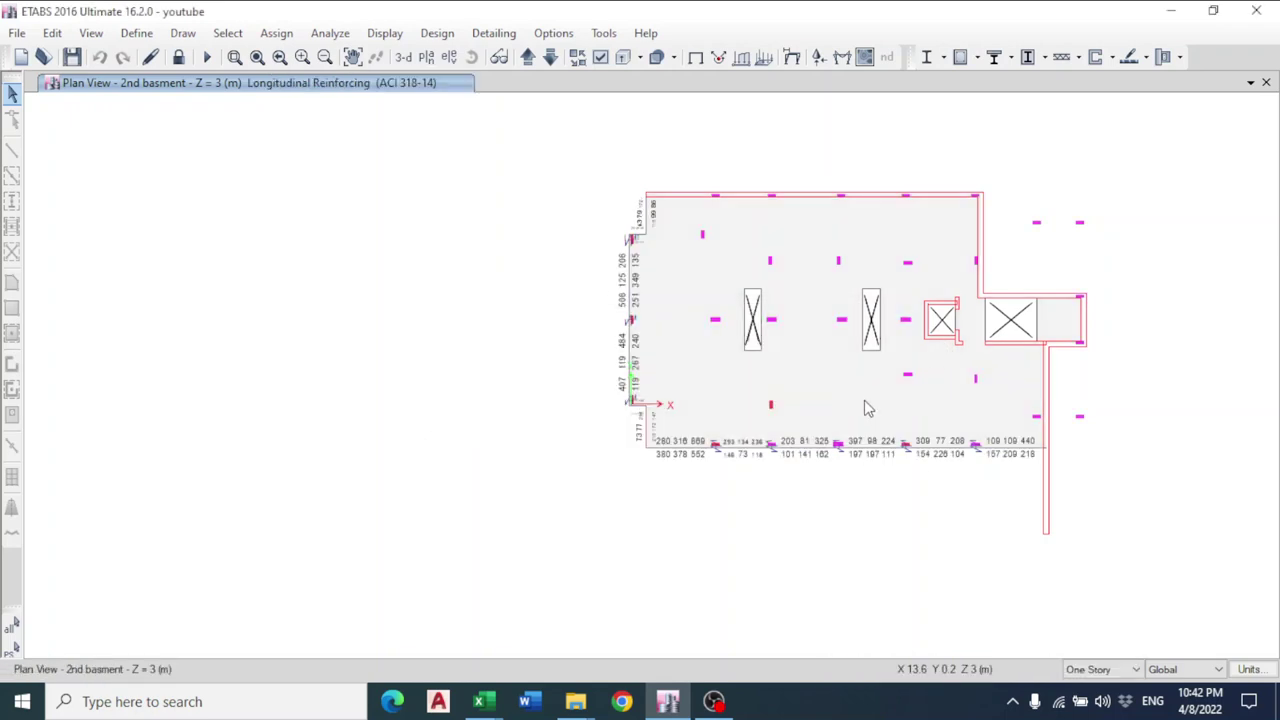
Select the overstressed vertical edge beam beside the origin on the 2nd basement plan and examine its concrete design information, including shear steel.
scroll(720, 403, "up", 3)
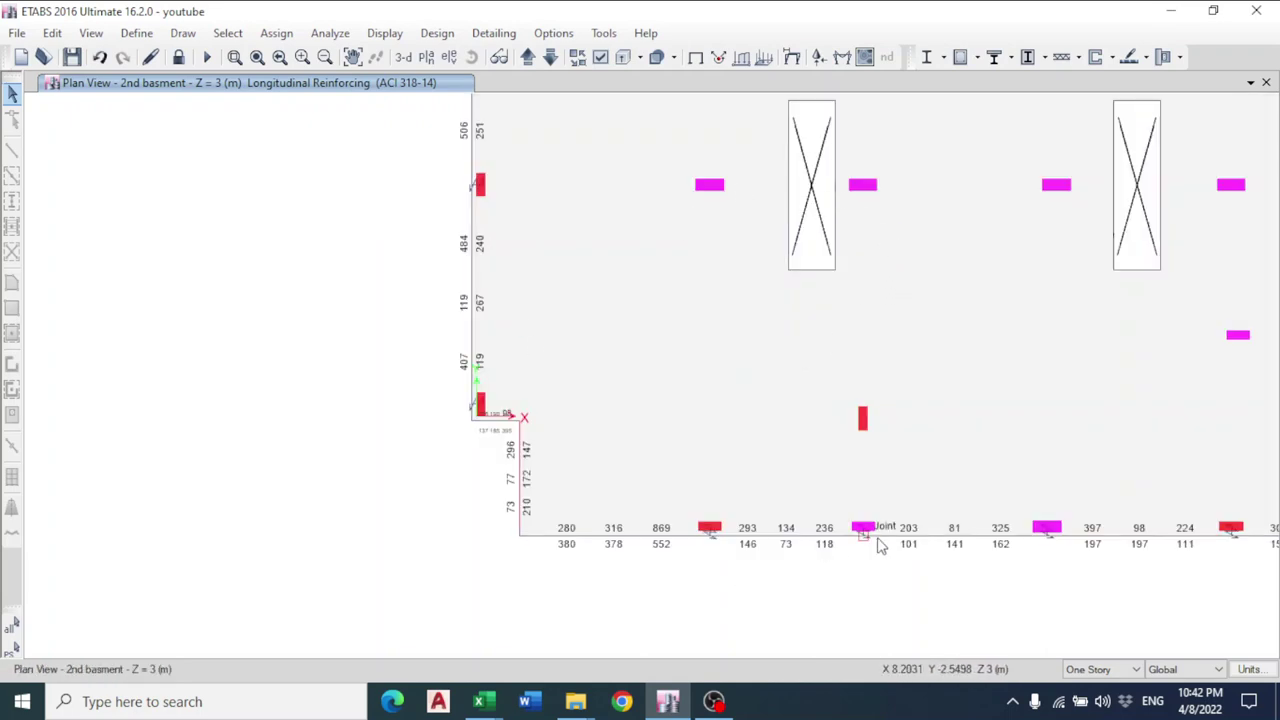
scroll(663, 529, "down", 5)
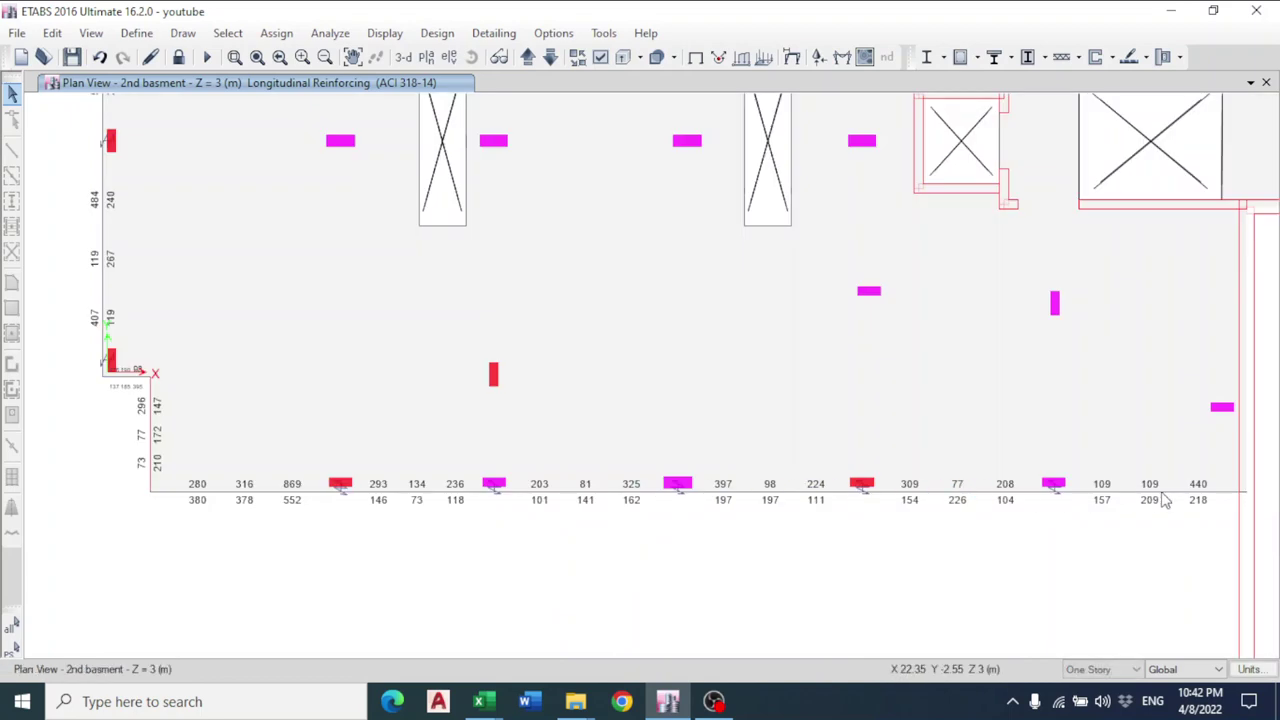
scroll(672, 459, "up", 4)
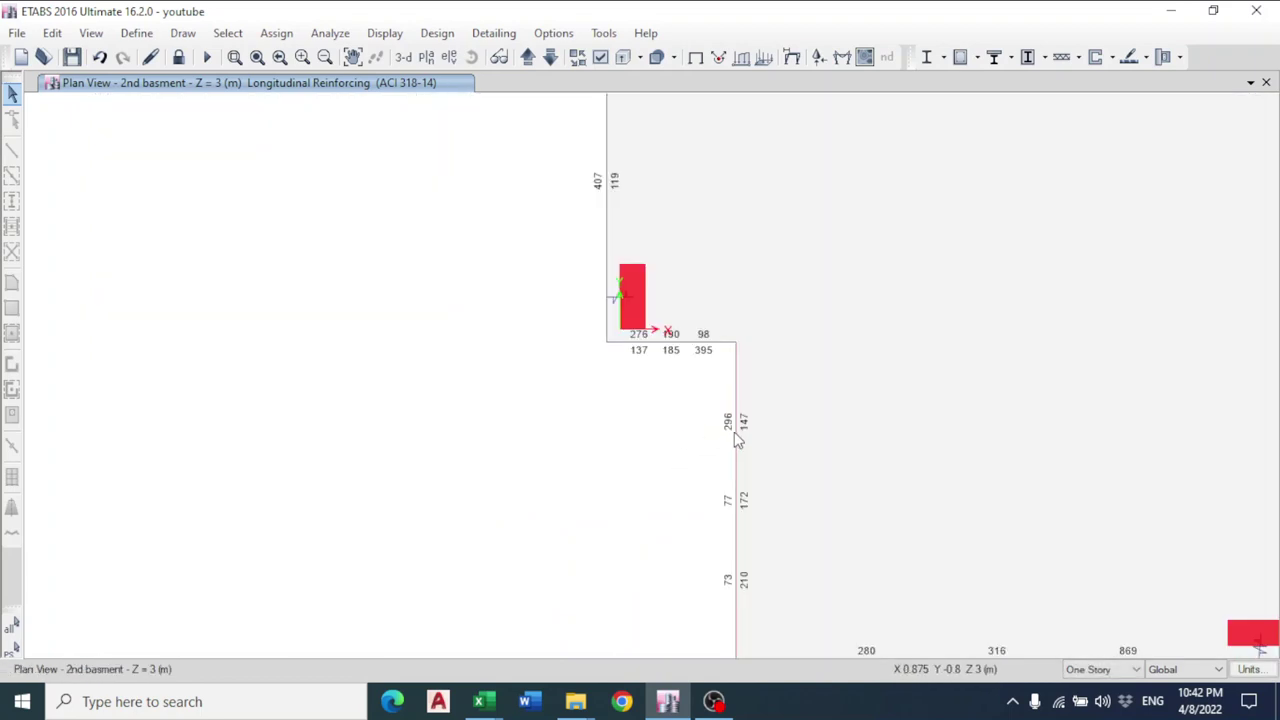
left_click(736, 440)
middle_click_drag(606, 494, 537, 386)
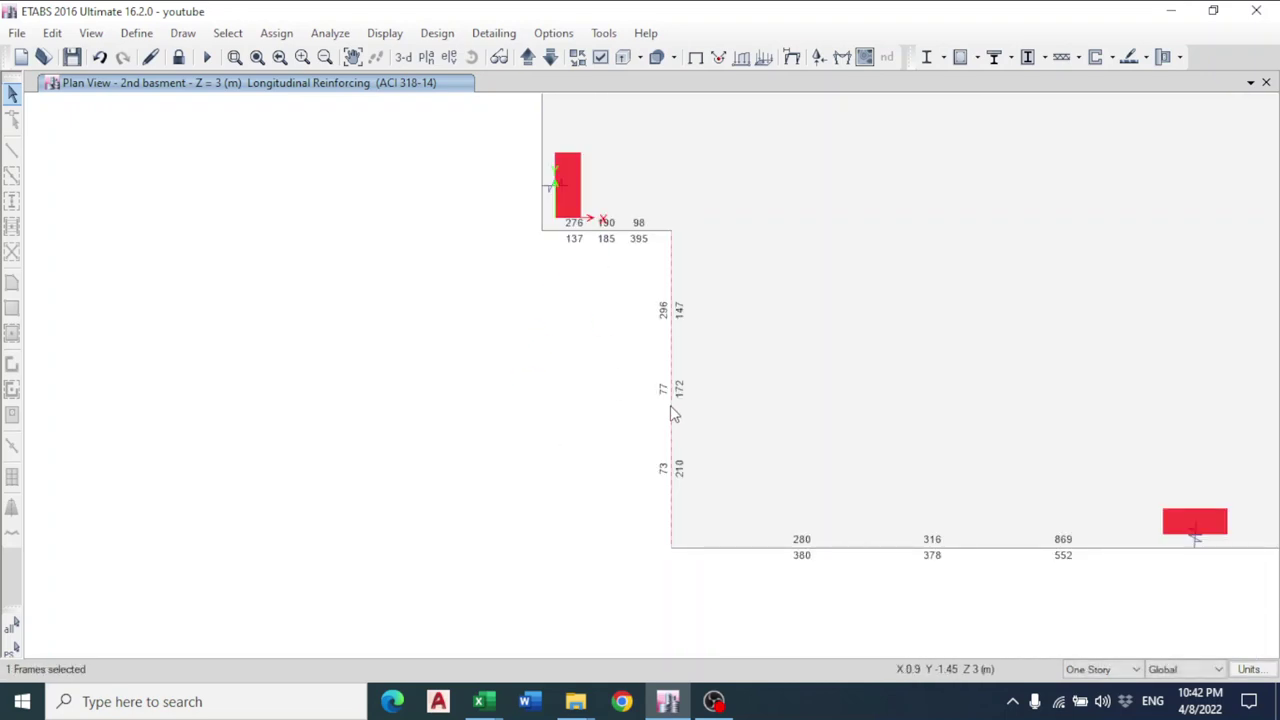
right_click(672, 413)
scroll(745, 405, "up", 3)
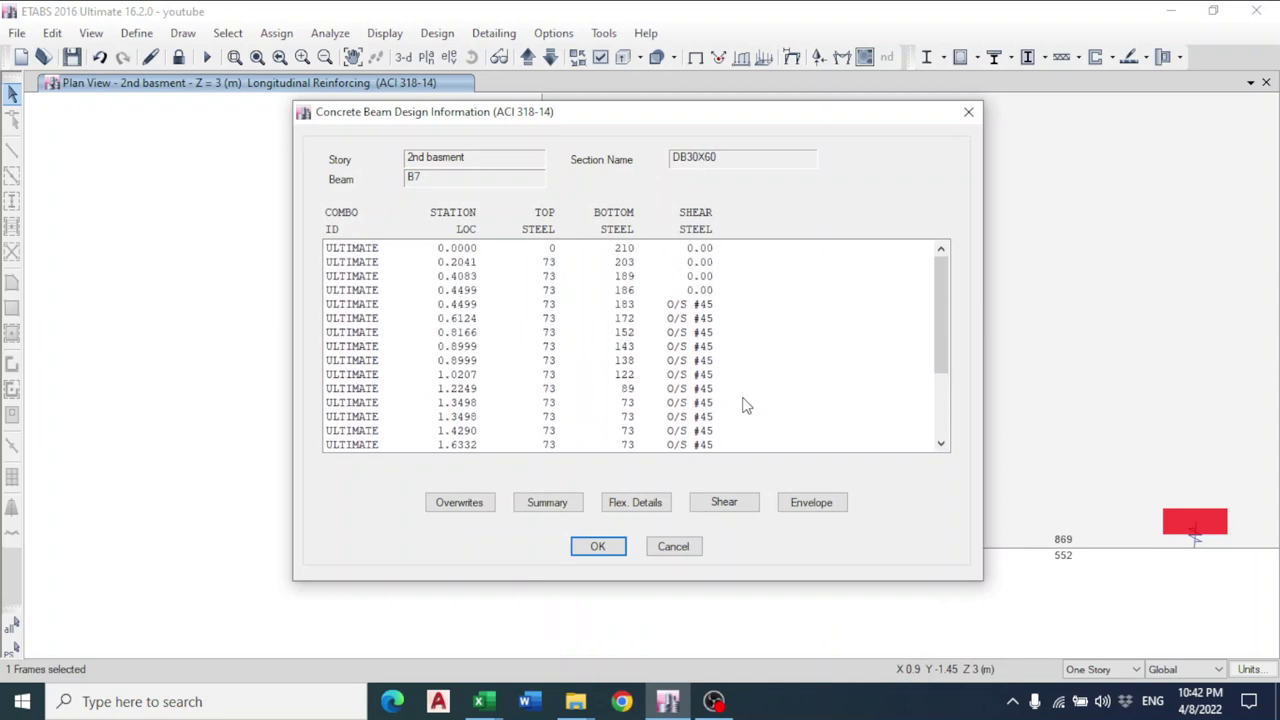
scroll(745, 405, "down", 3)
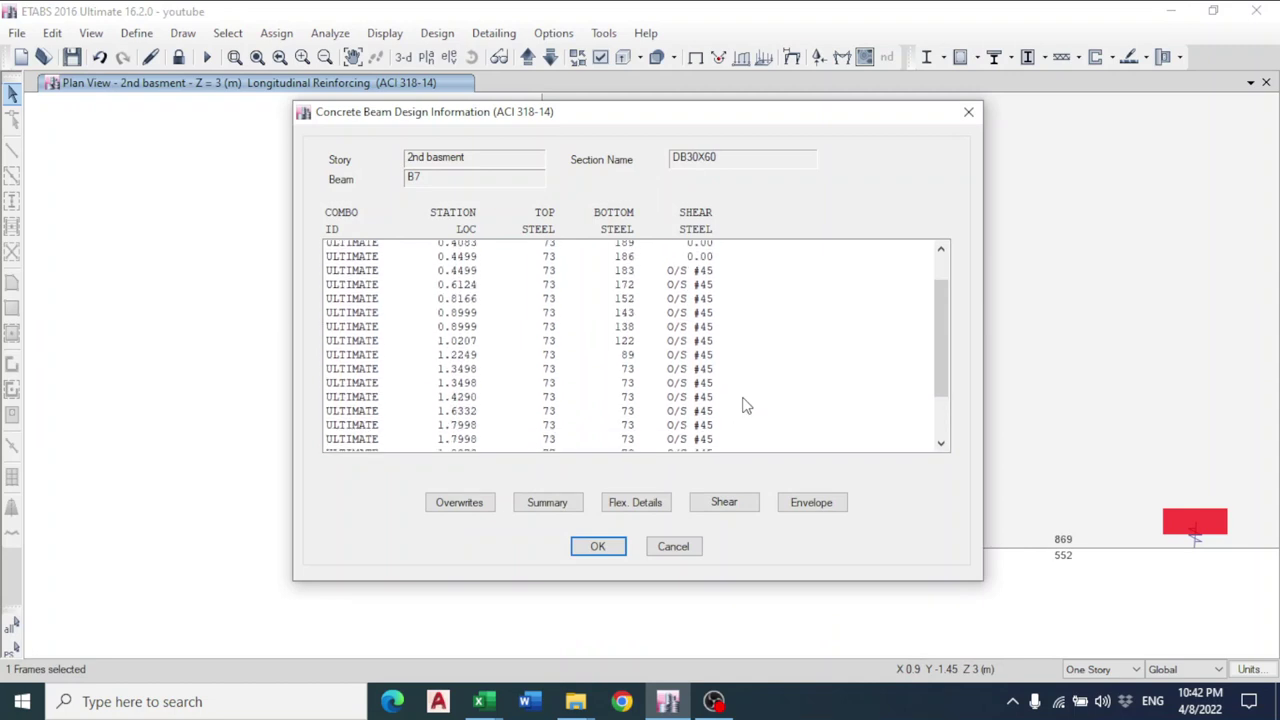
left_click(968, 112)
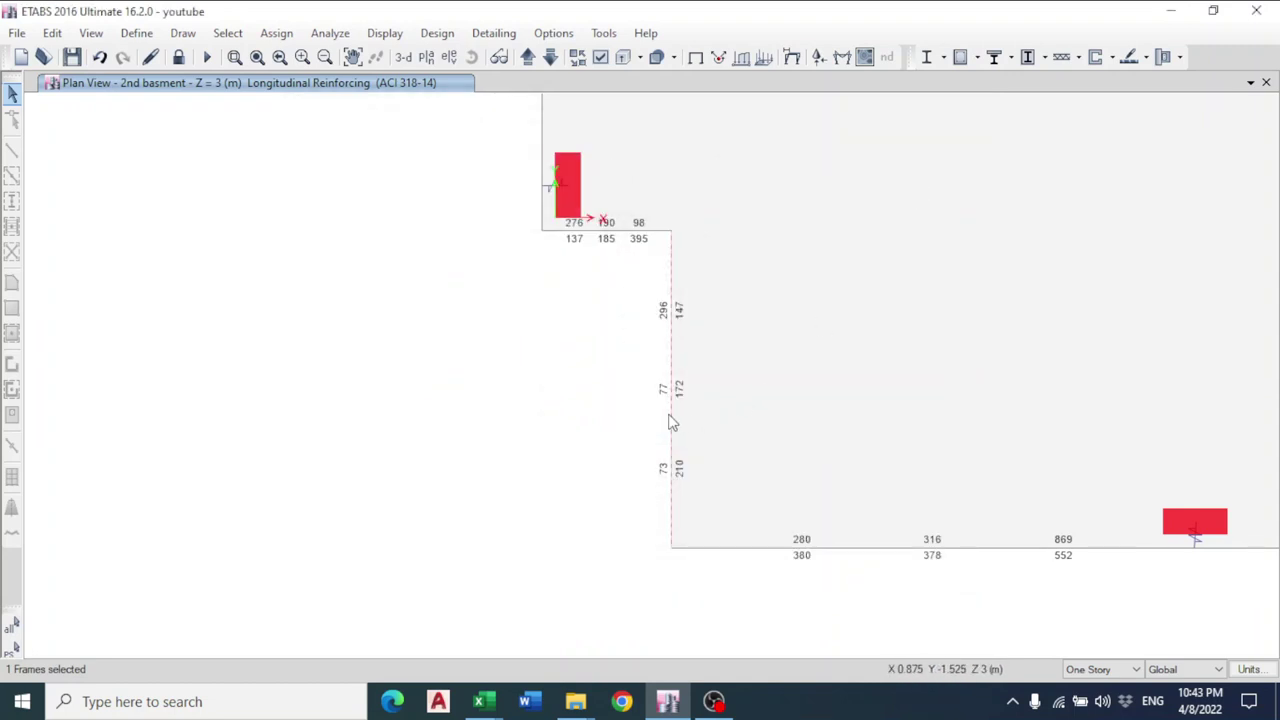
scroll(585, 195, "down", 4)
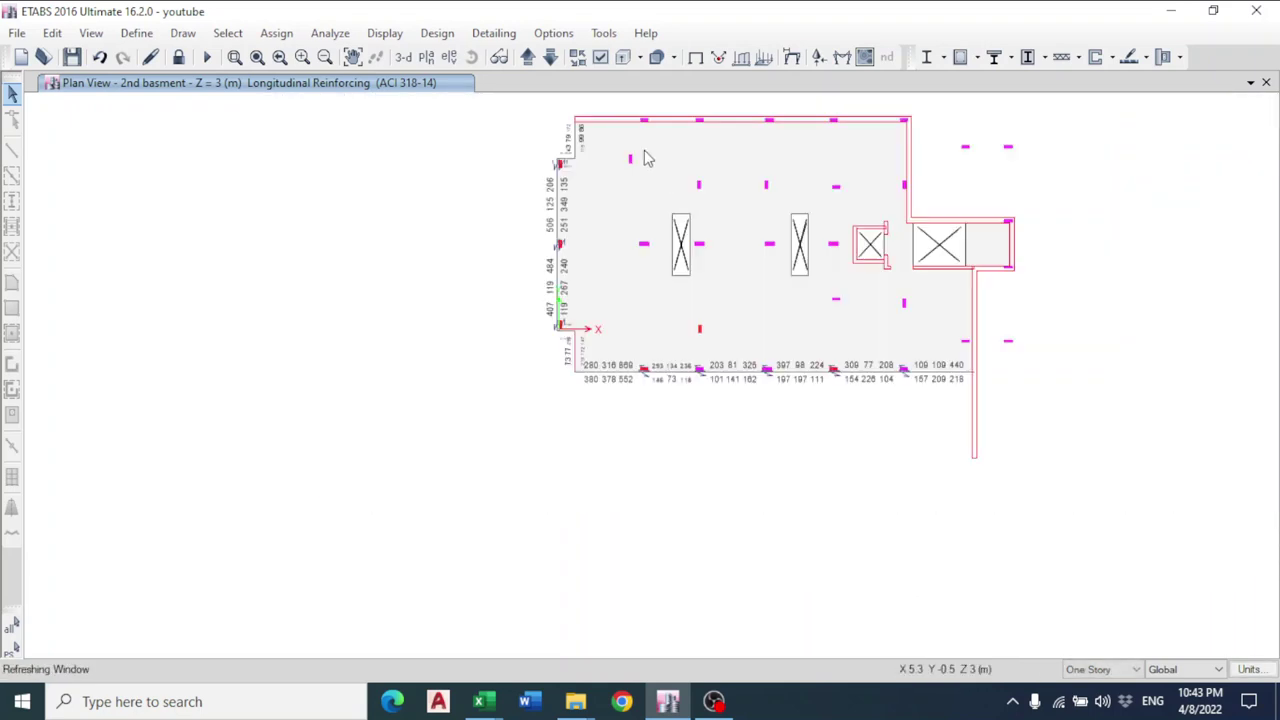
On the 1st basement plan, add the overstressed vertical edge beams at the upper-left and lower-left slab corners to the selection.
left_click(530, 58)
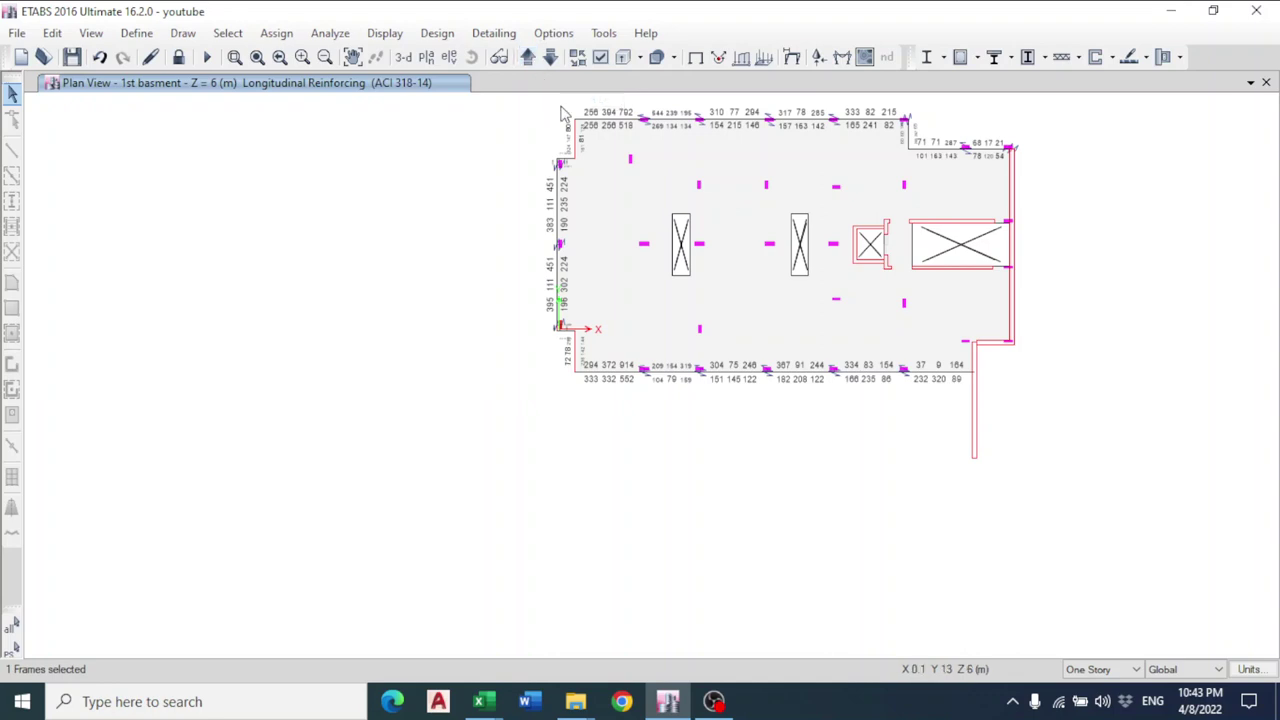
scroll(629, 209, "up", 4)
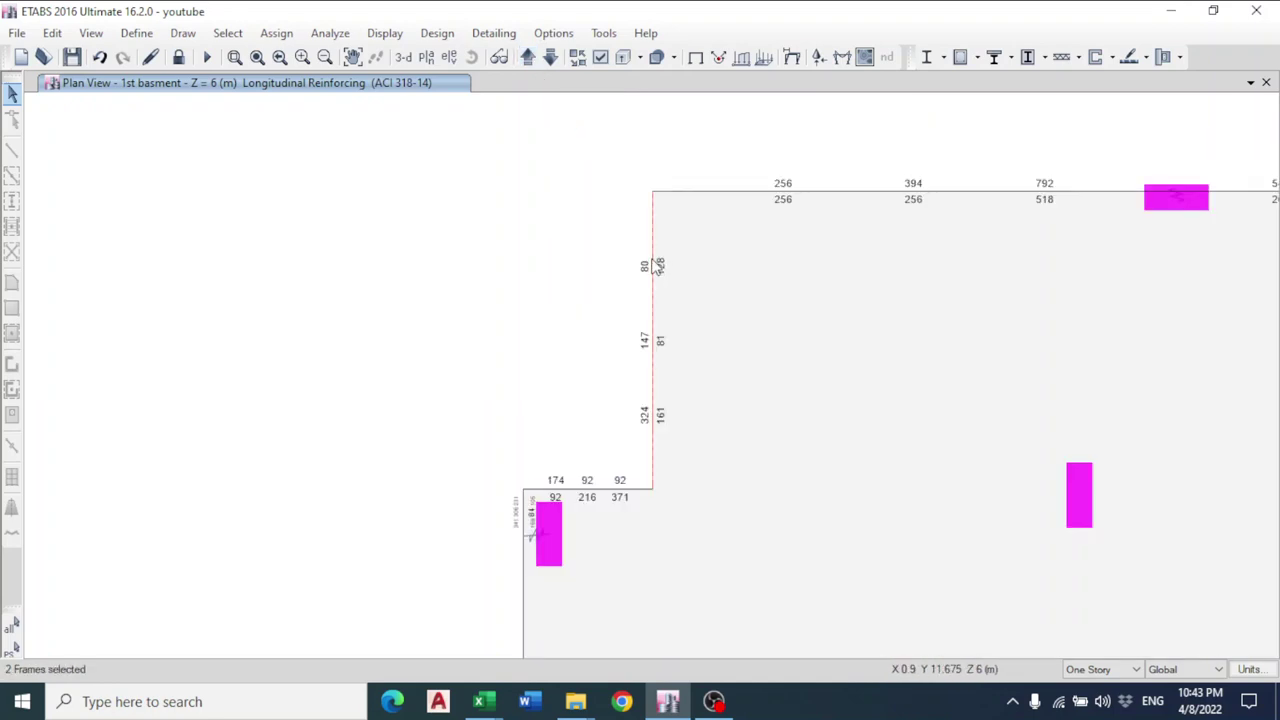
scroll(741, 411, "down", 3)
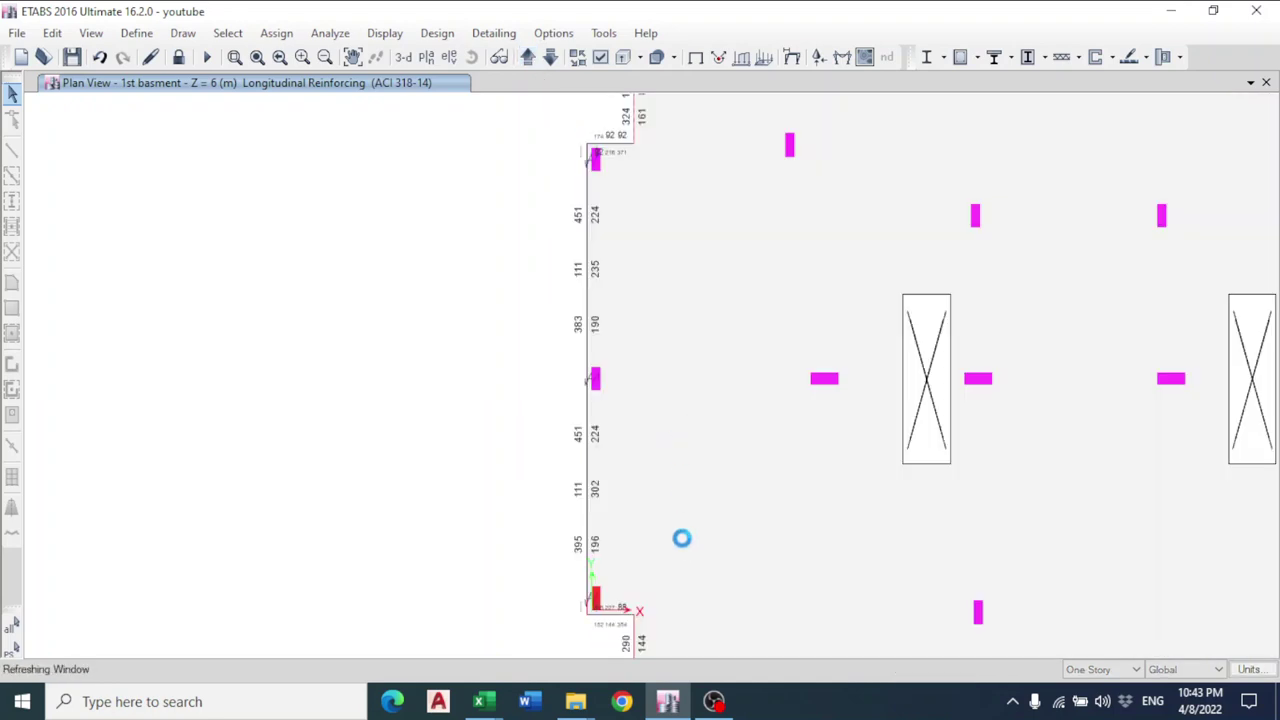
scroll(560, 460, "up", 3)
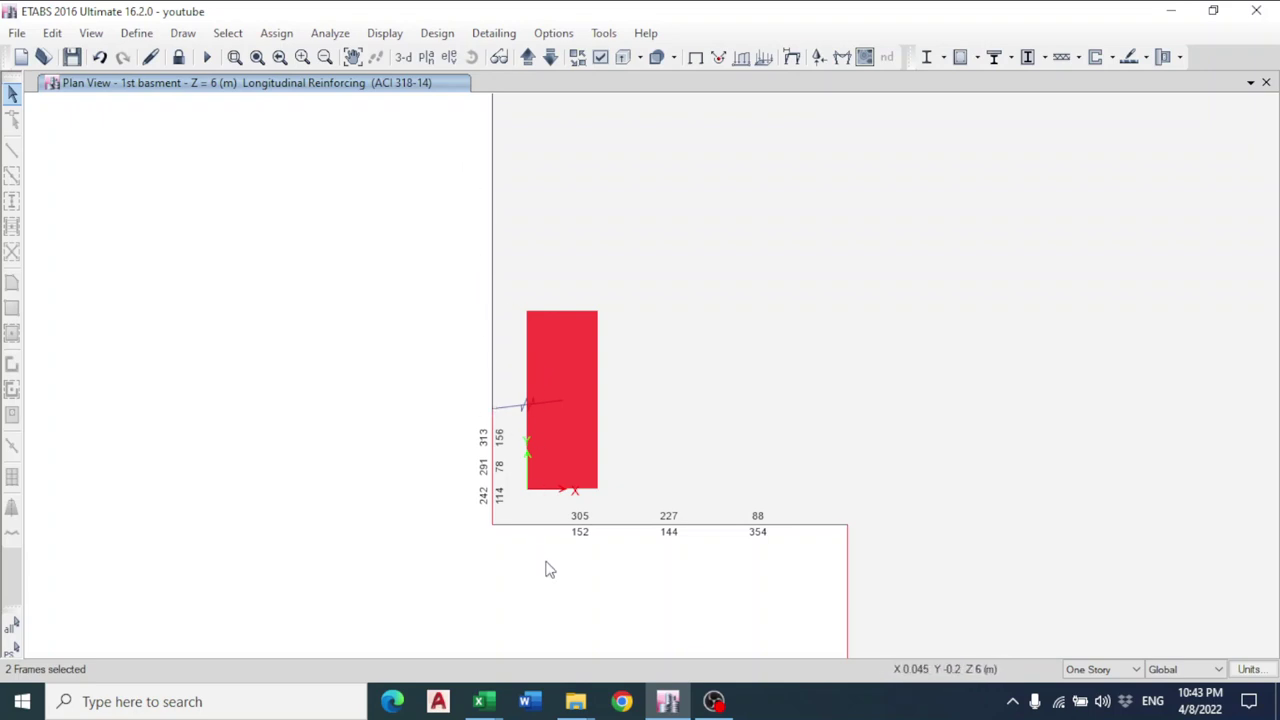
scroll(585, 598, "down", 3)
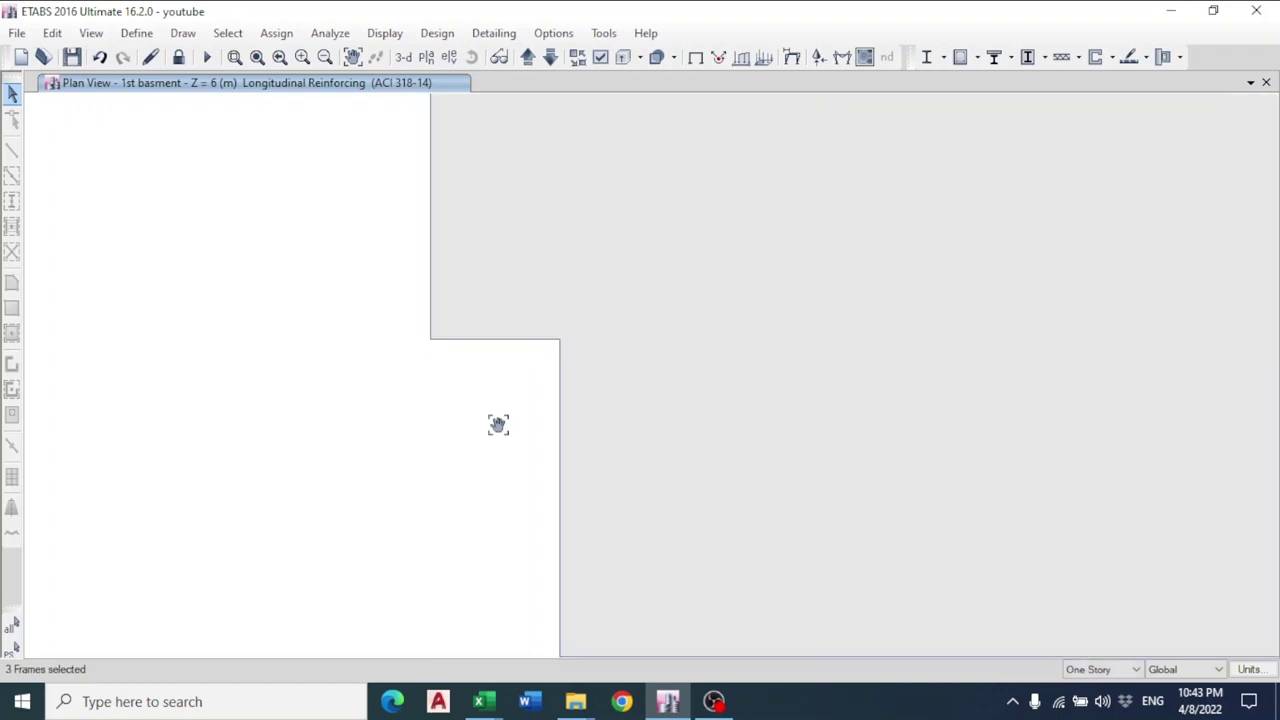
middle_click_drag(499, 425, 391, 231)
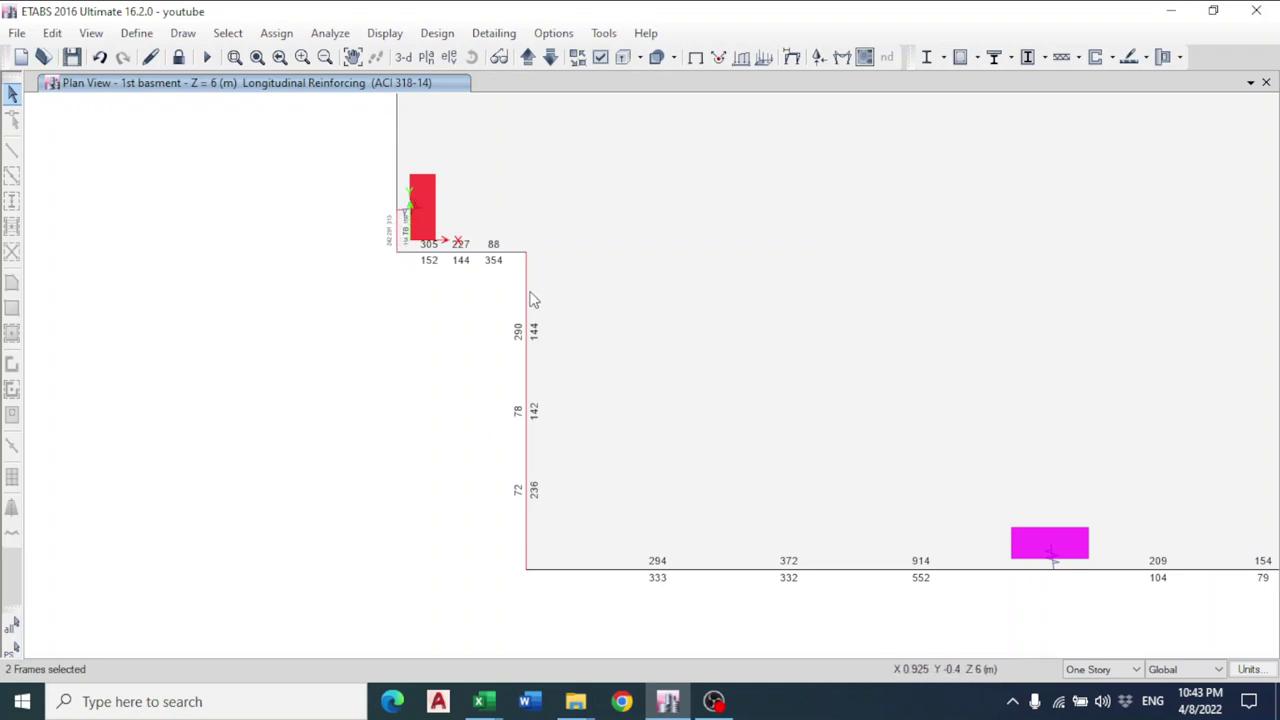
scroll(817, 457, "down", 2)
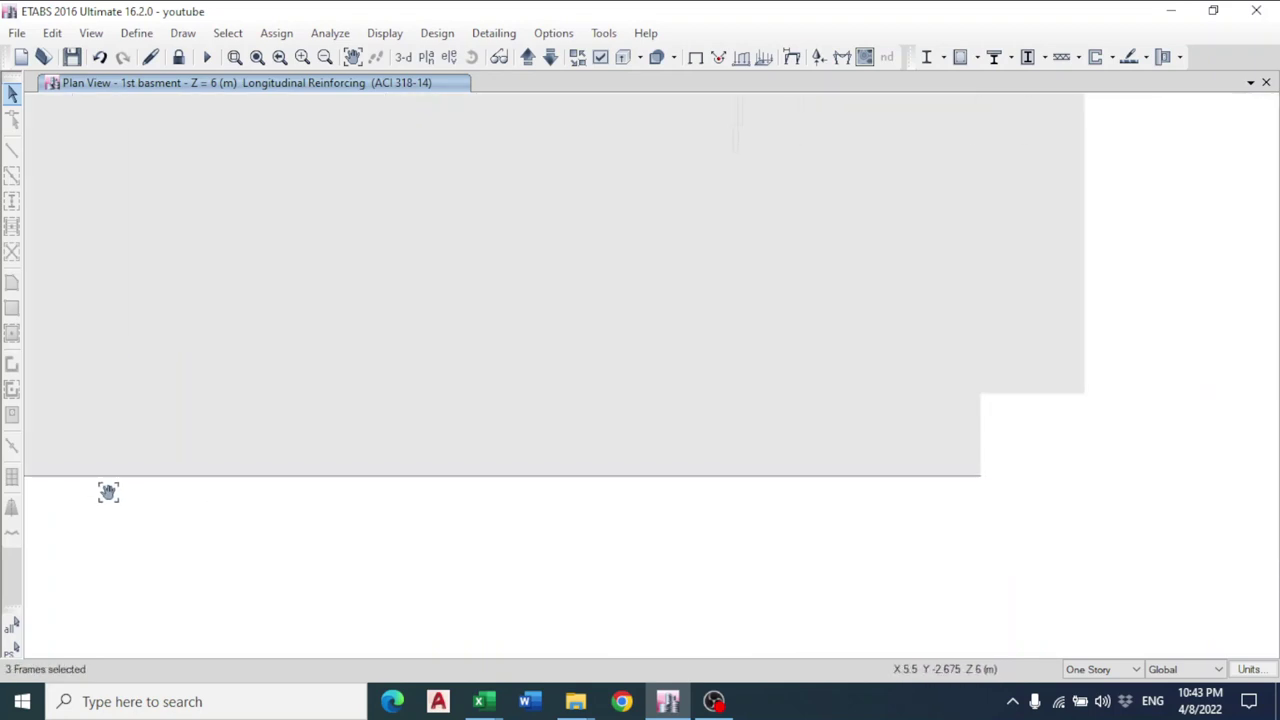
scroll(771, 455, "down", 3)
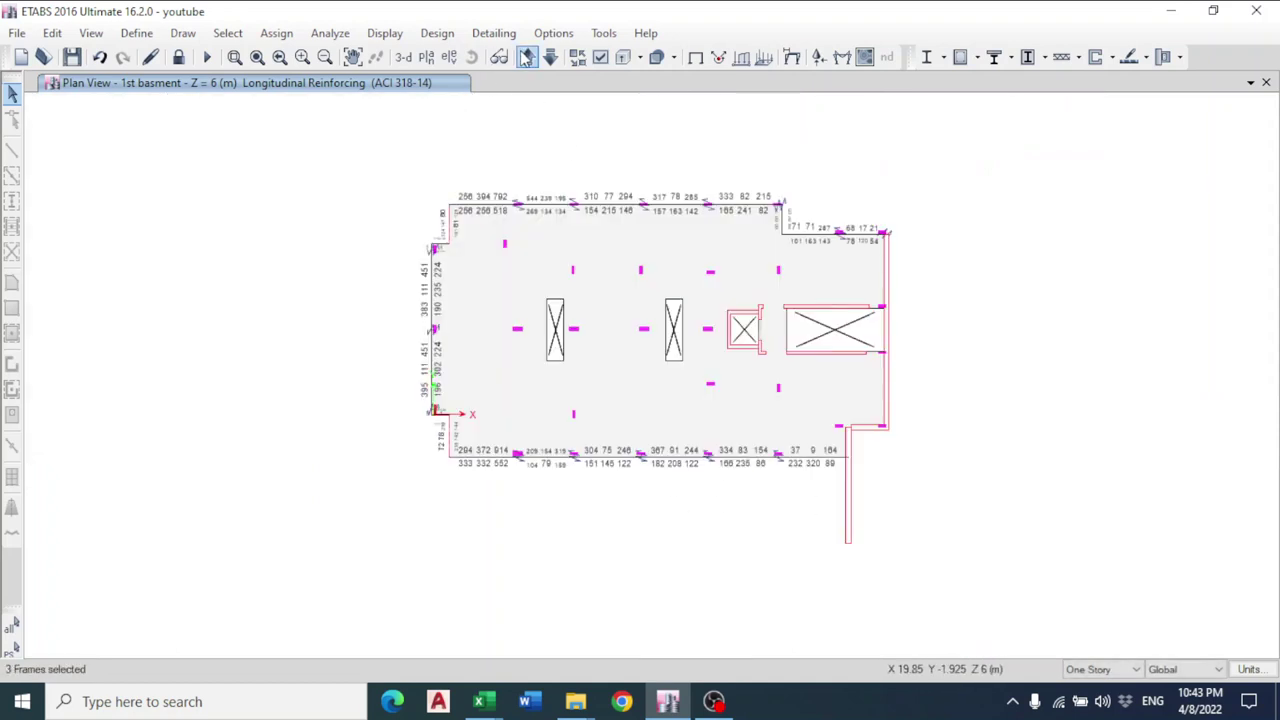
On the ground floor plan, add the overstressed vertical edge beams at the two left slab corners to the selection.
left_click(527, 56)
scroll(463, 437, "up", 2)
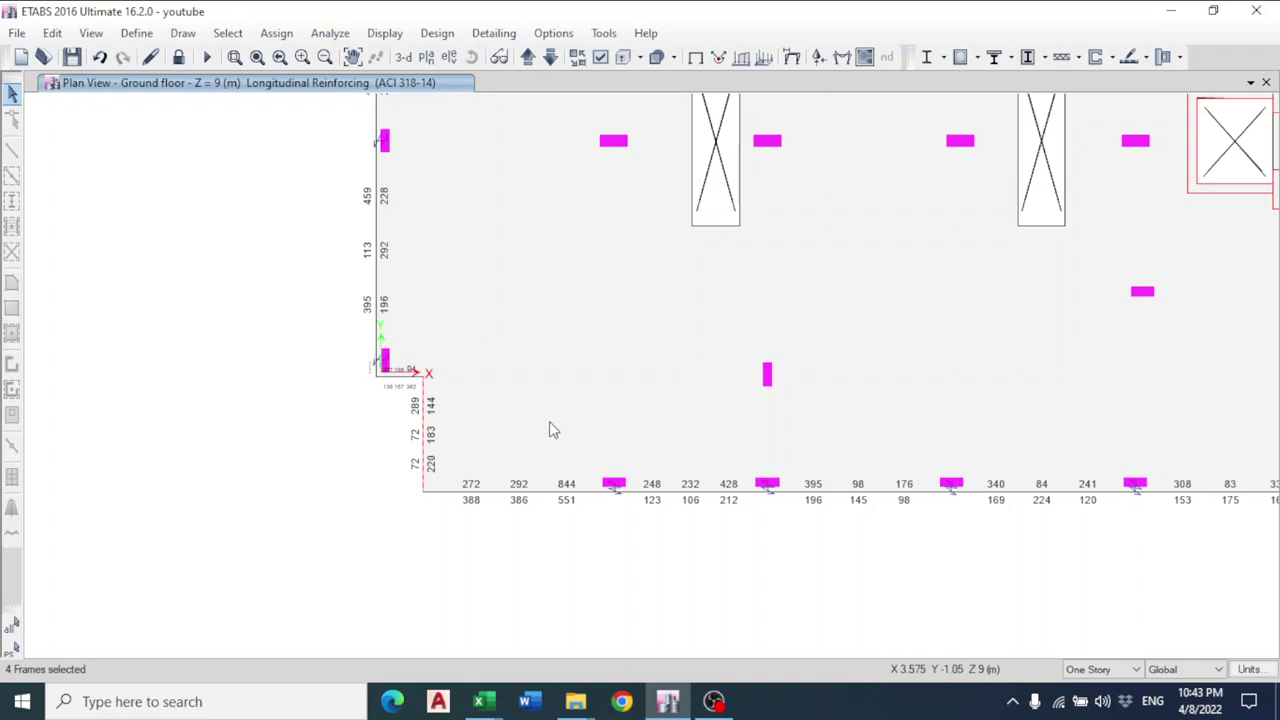
scroll(435, 420, "down", 2)
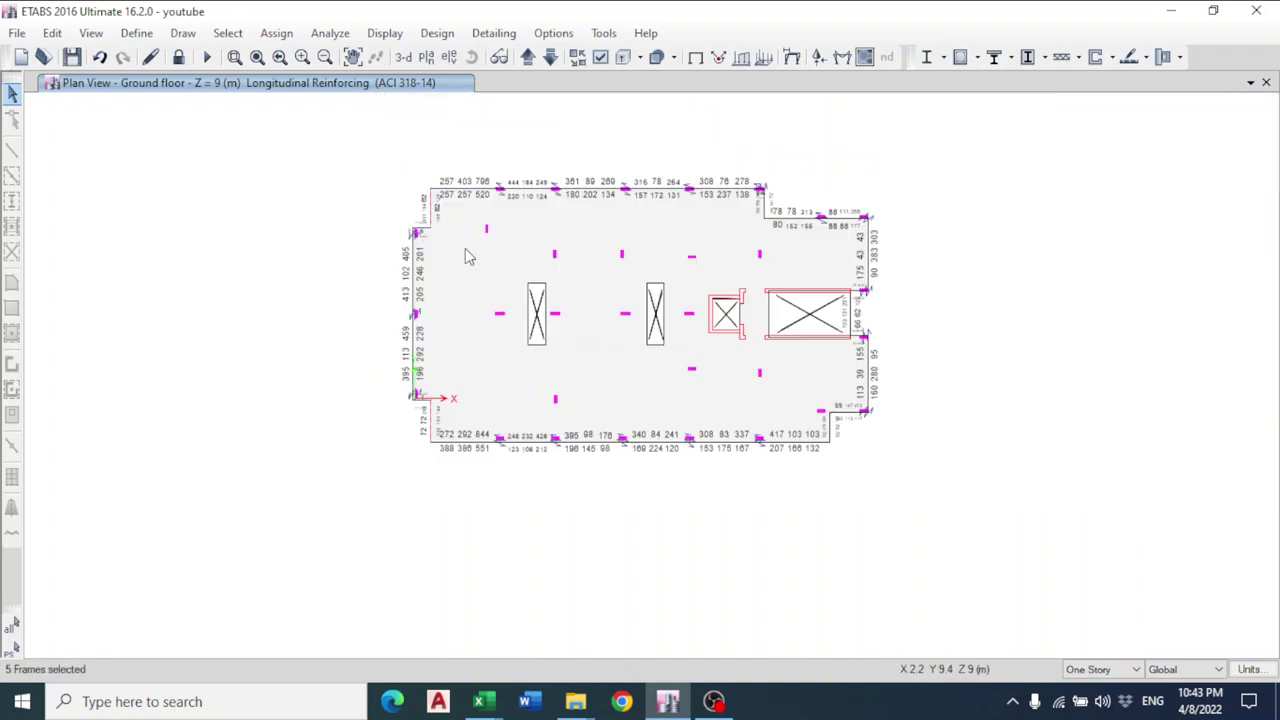
scroll(494, 262, "up", 2)
scroll(517, 297, "down", 2)
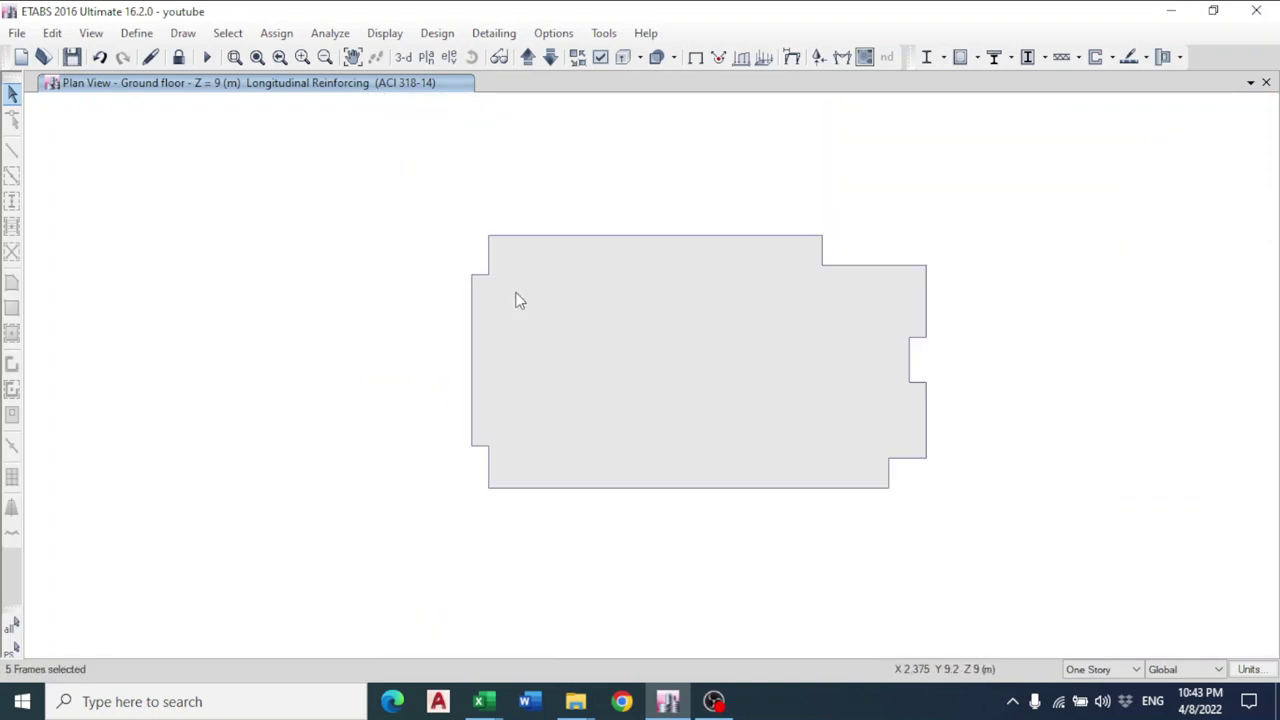
On the 1st floor plan, add the overstressed vertical edge beams at the two left slab corners to the selection.
left_click(525, 58)
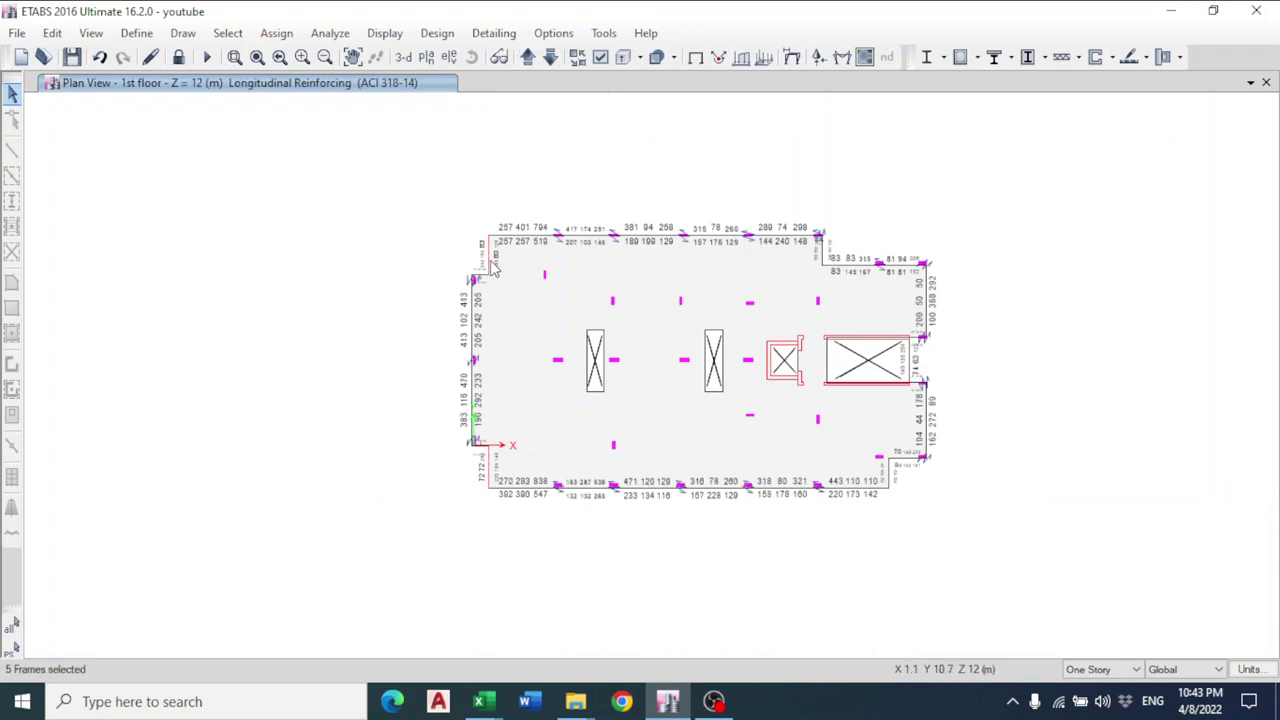
scroll(508, 505, "up", 3)
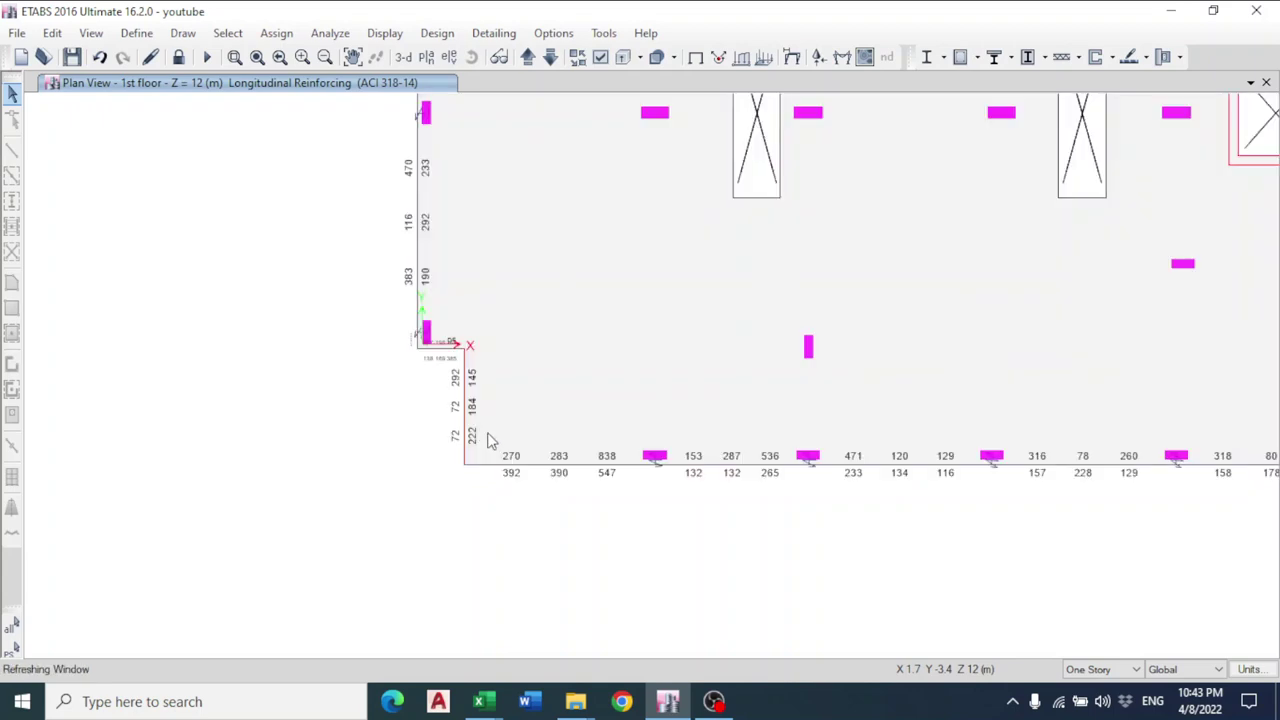
scroll(586, 466, "down", 3)
left_click(588, 464)
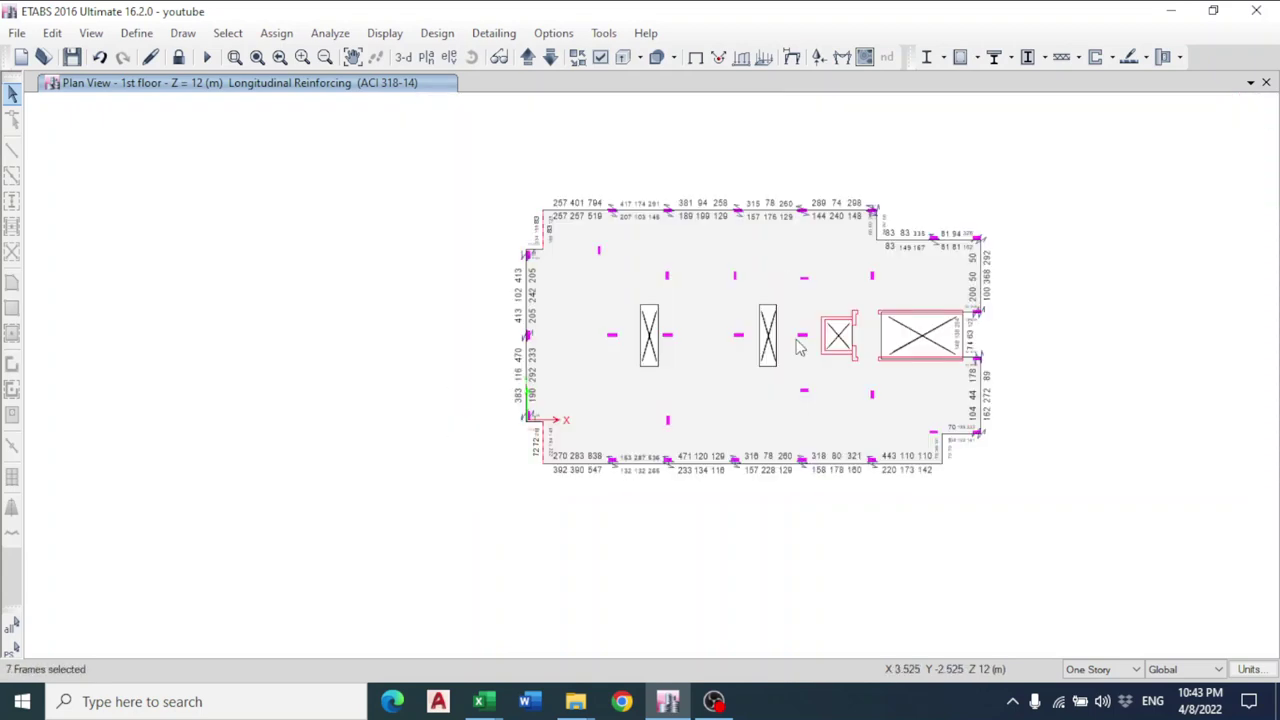
On the 2nd floor plan, add the overstressed vertical edge beams at the lower-left and upper-left slab corners to the selection.
left_click(526, 57)
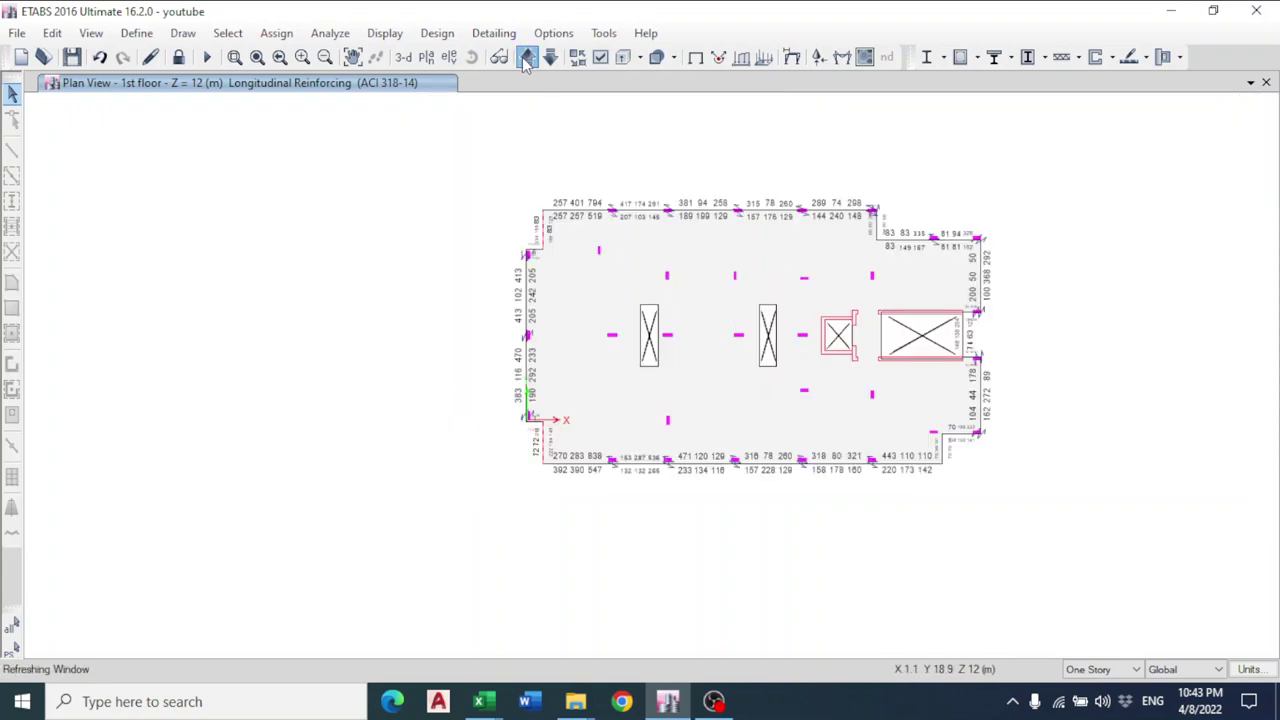
scroll(546, 445, "up", 3)
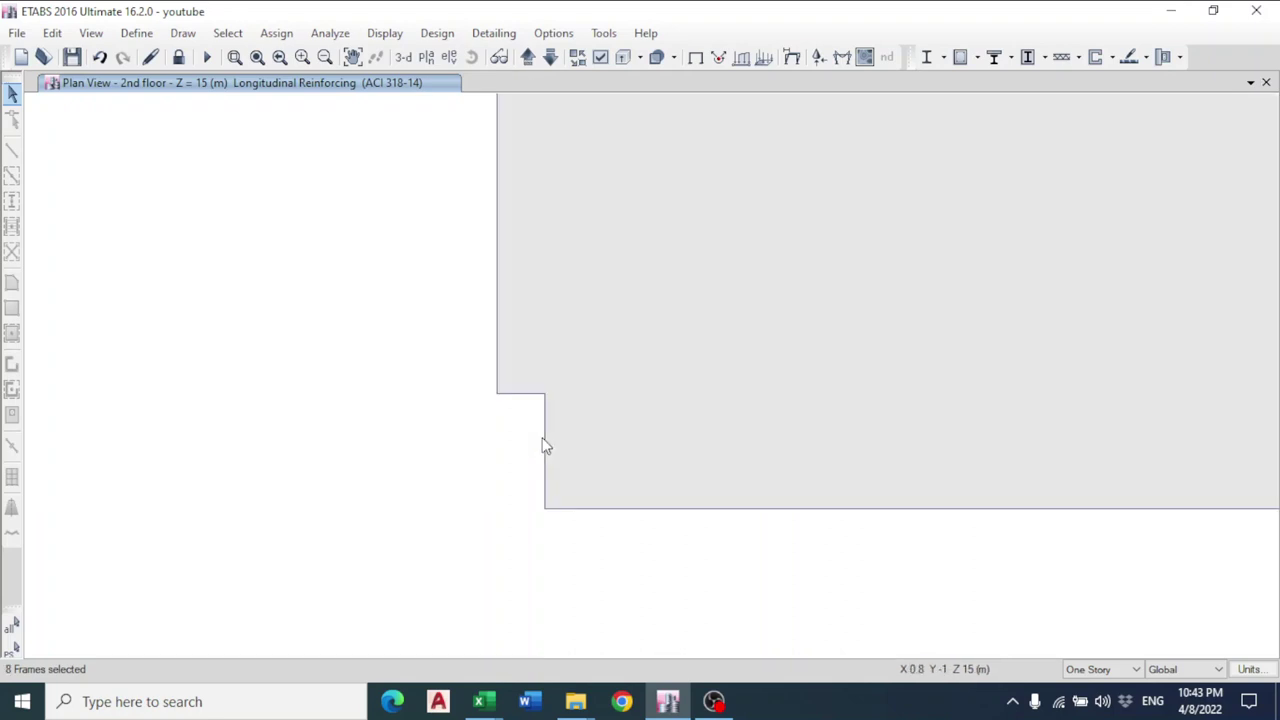
left_click(580, 397)
scroll(580, 397, "down", 3)
scroll(565, 185, "up", 3)
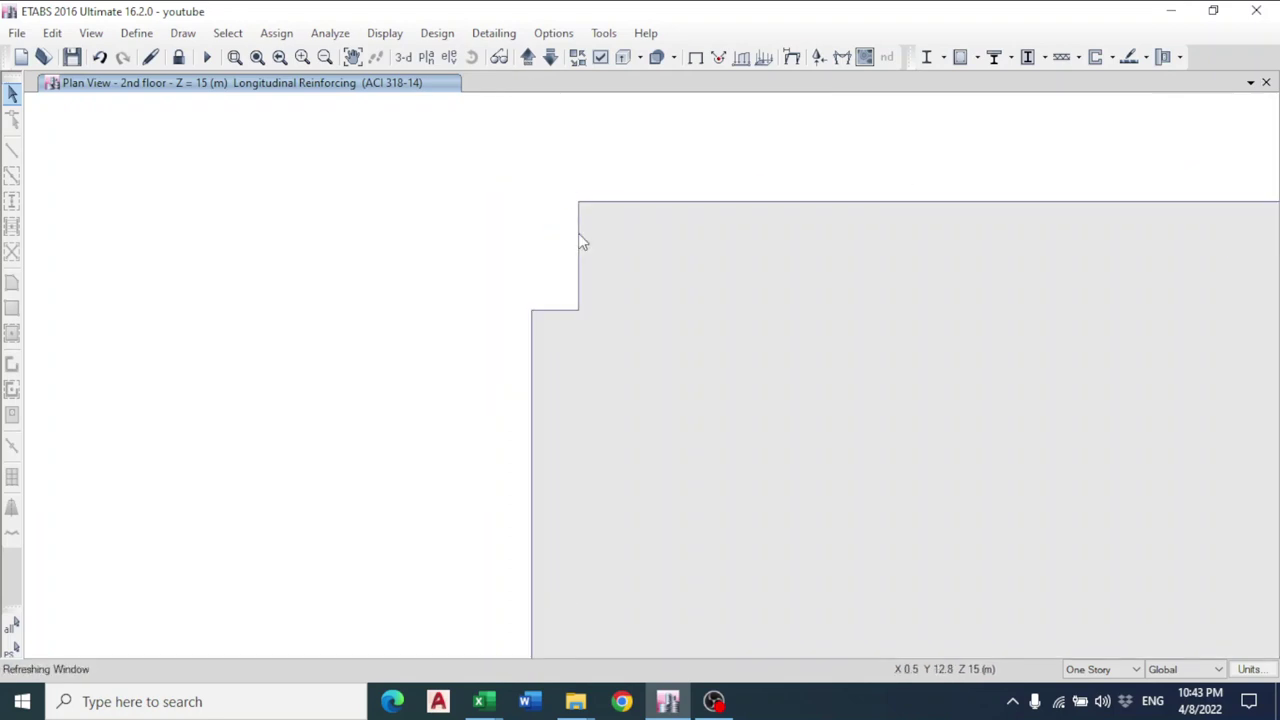
left_click(594, 264)
scroll(594, 264, "down", 3)
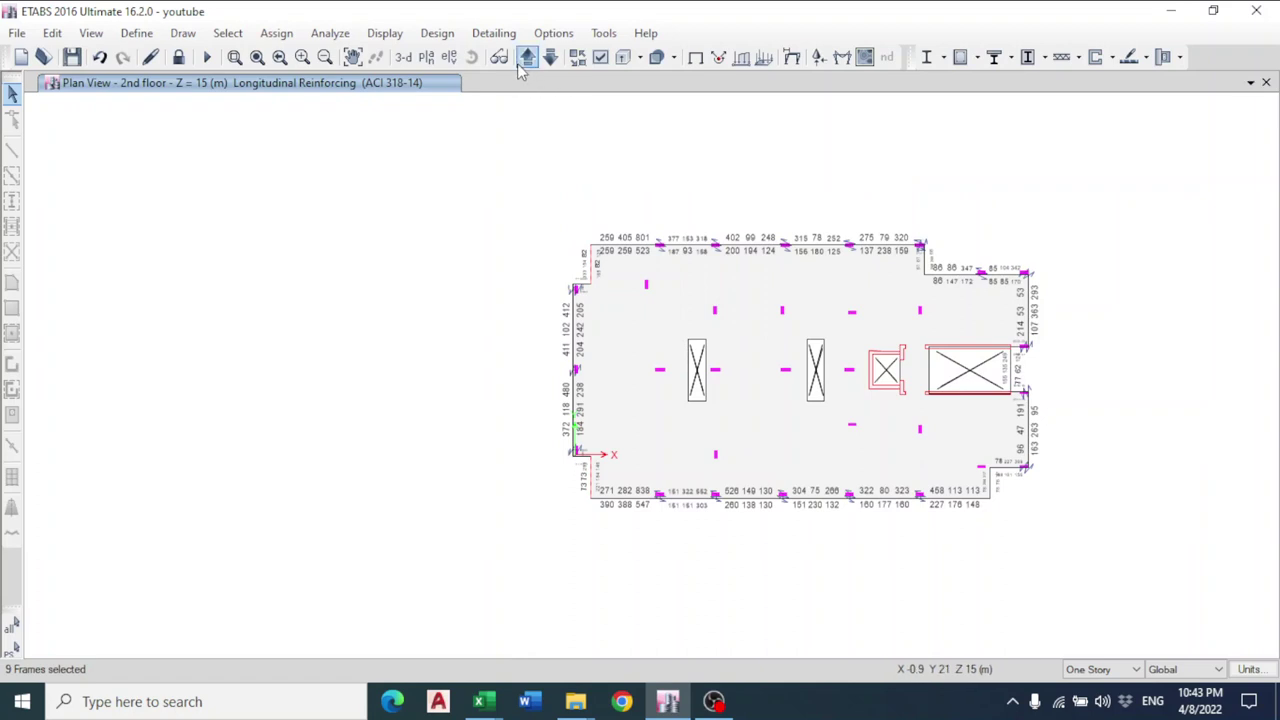
On the 3rd floor plan, add the vertical edge beams at the two left slab corners to the selection, and return to the 2nd basement plan.
left_click(527, 57)
scroll(593, 268, "up", 3)
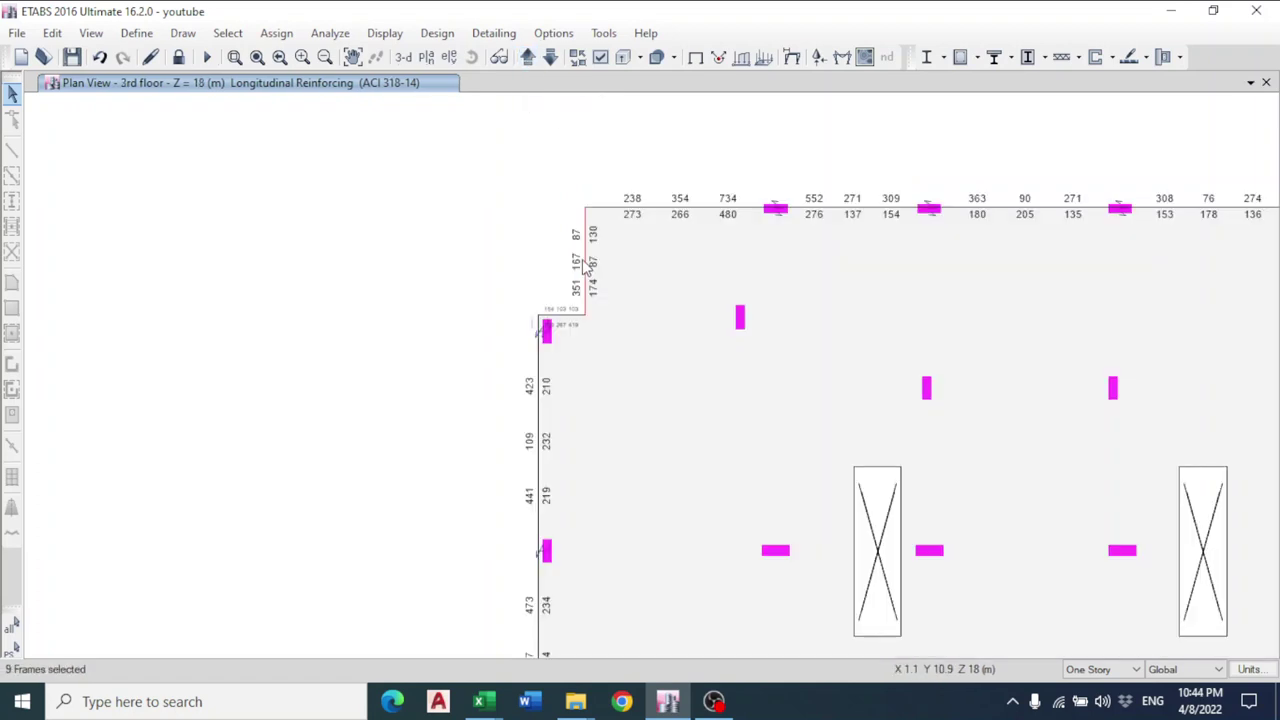
scroll(634, 366, "down", 3)
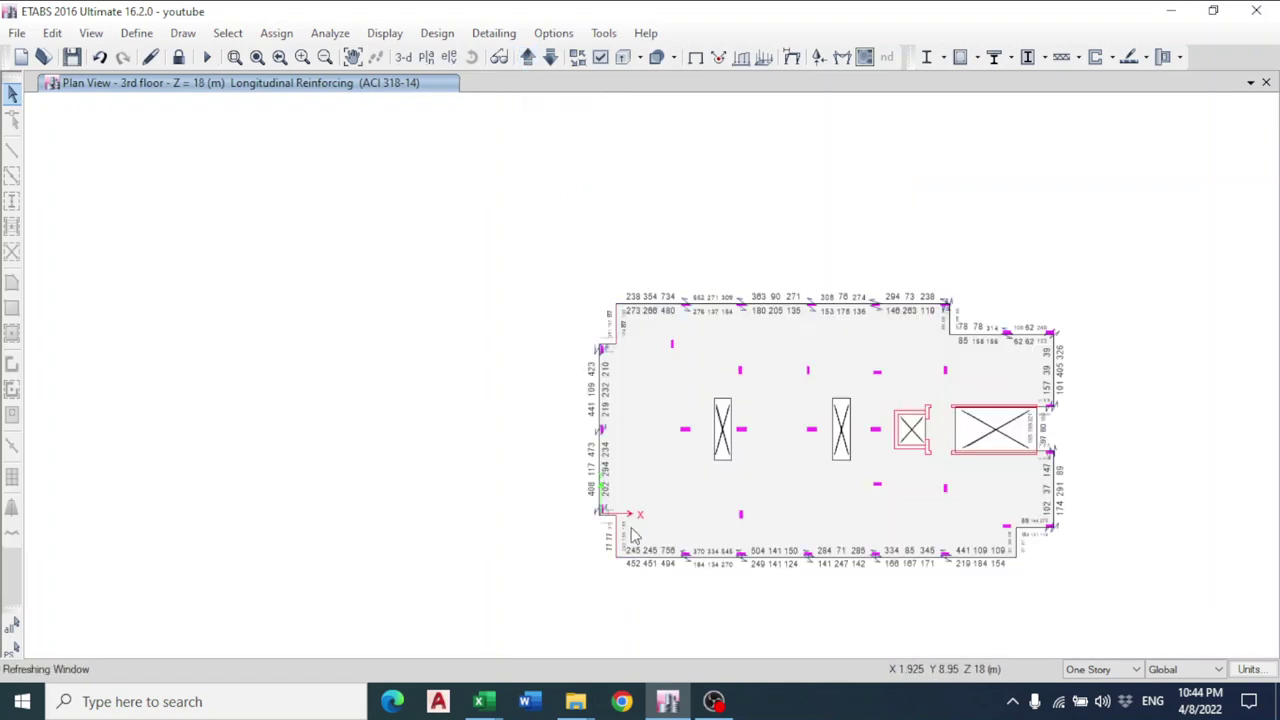
scroll(621, 542, "up", 3)
left_click(603, 535)
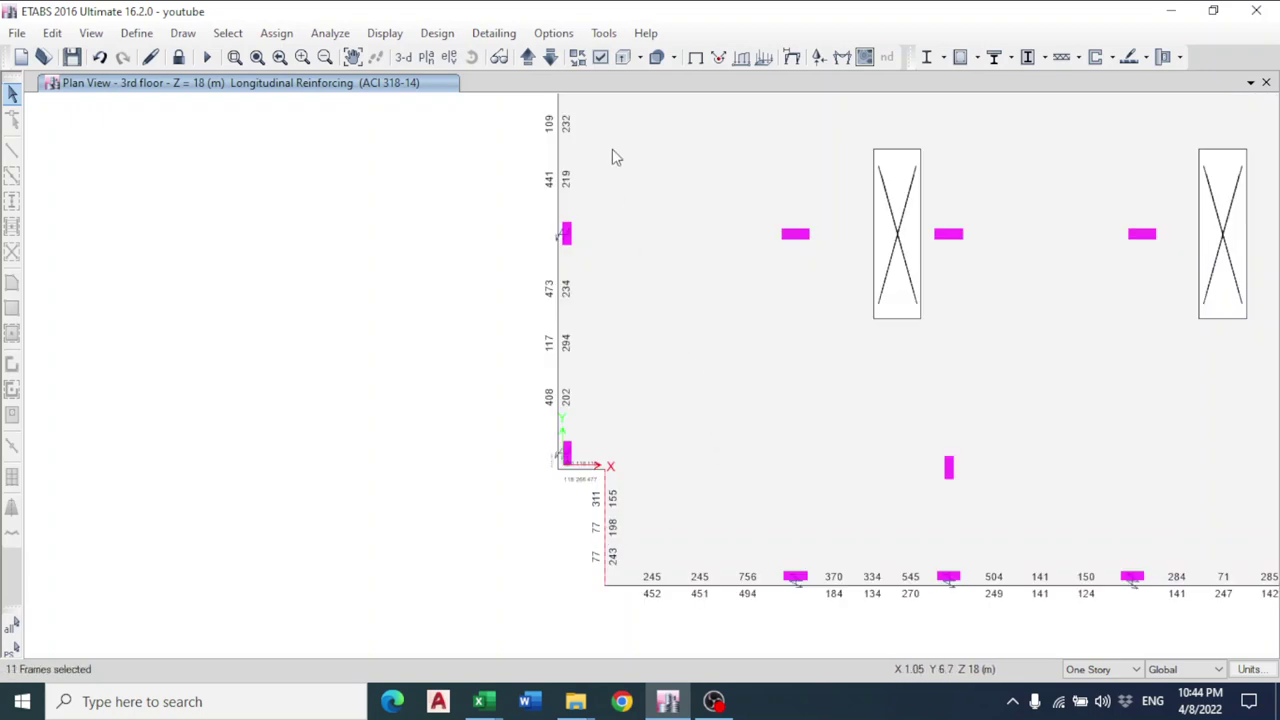
left_click(527, 57)
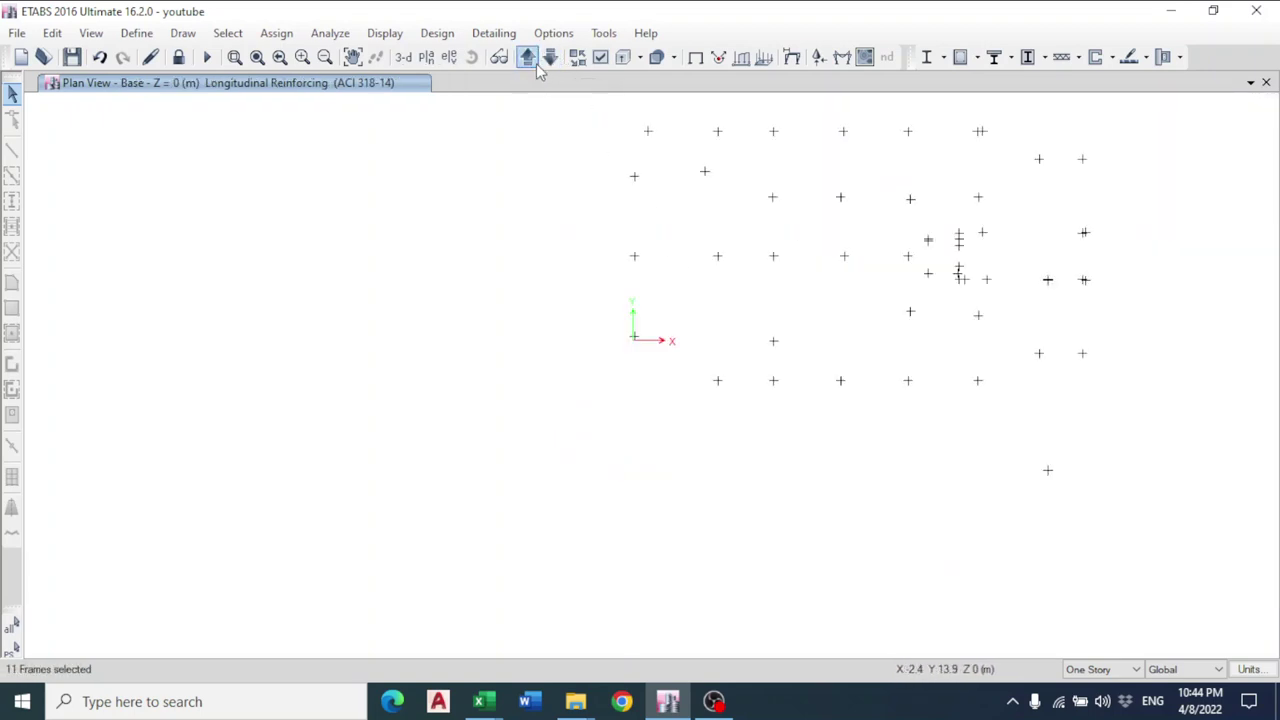
left_click(527, 57)
left_click(435, 34)
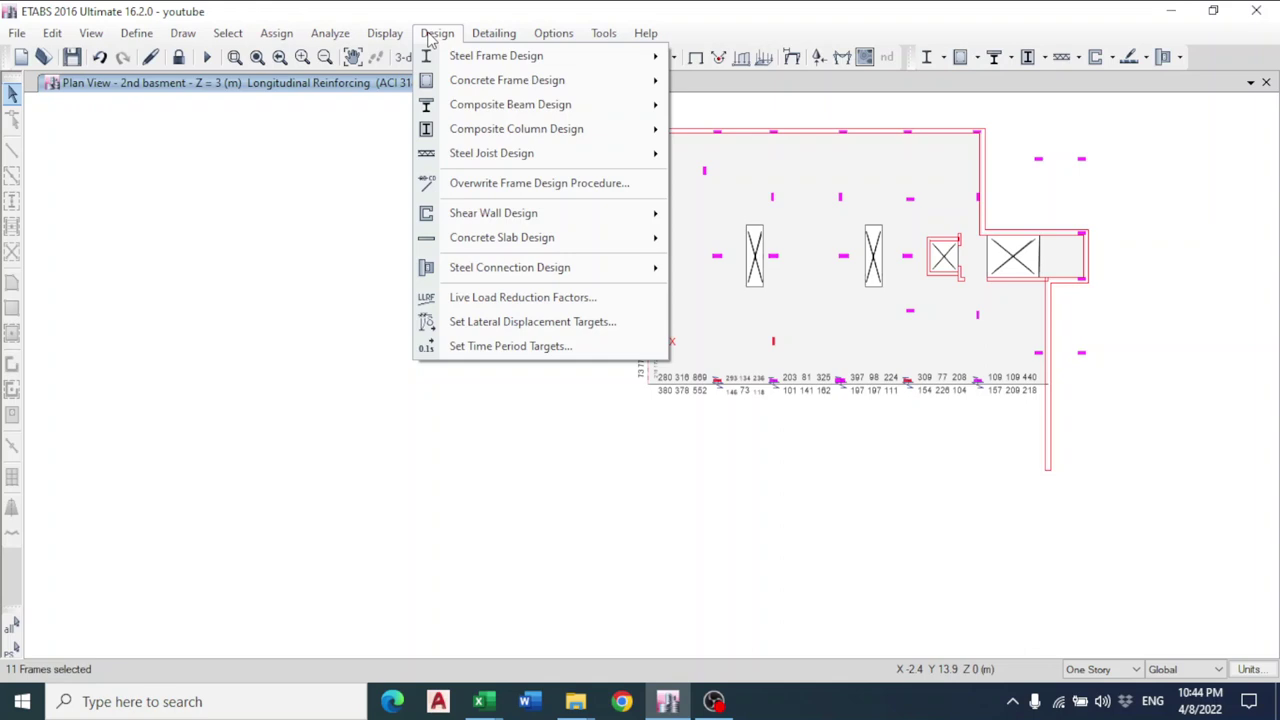
left_click(540, 183)
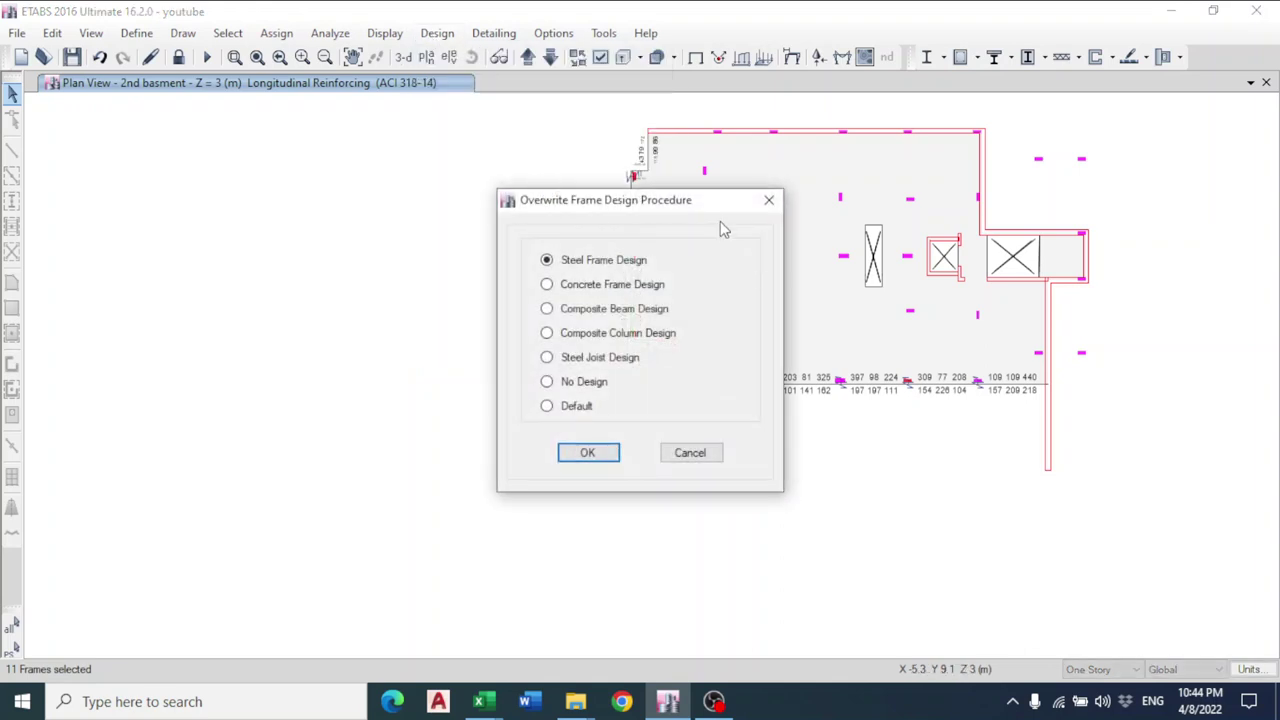
left_click(769, 200)
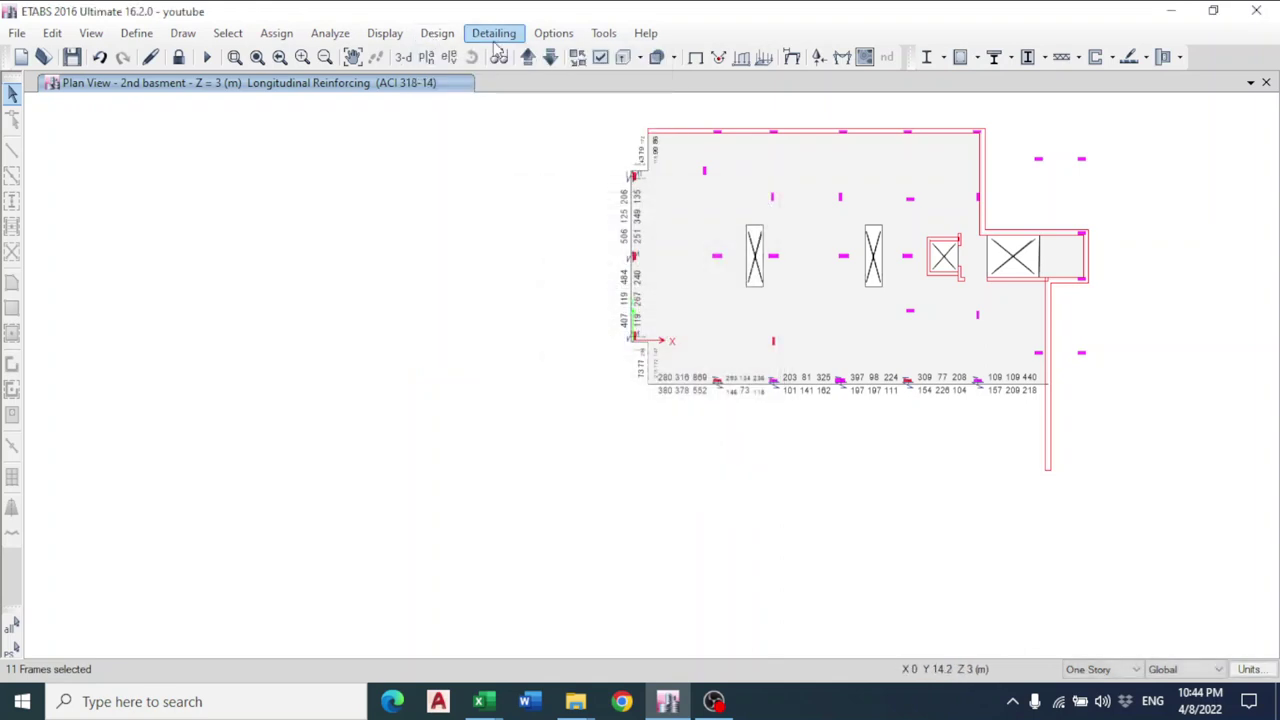
Change the concrete design section of the selected edge beams to DB 30X70.
left_click(437, 33)
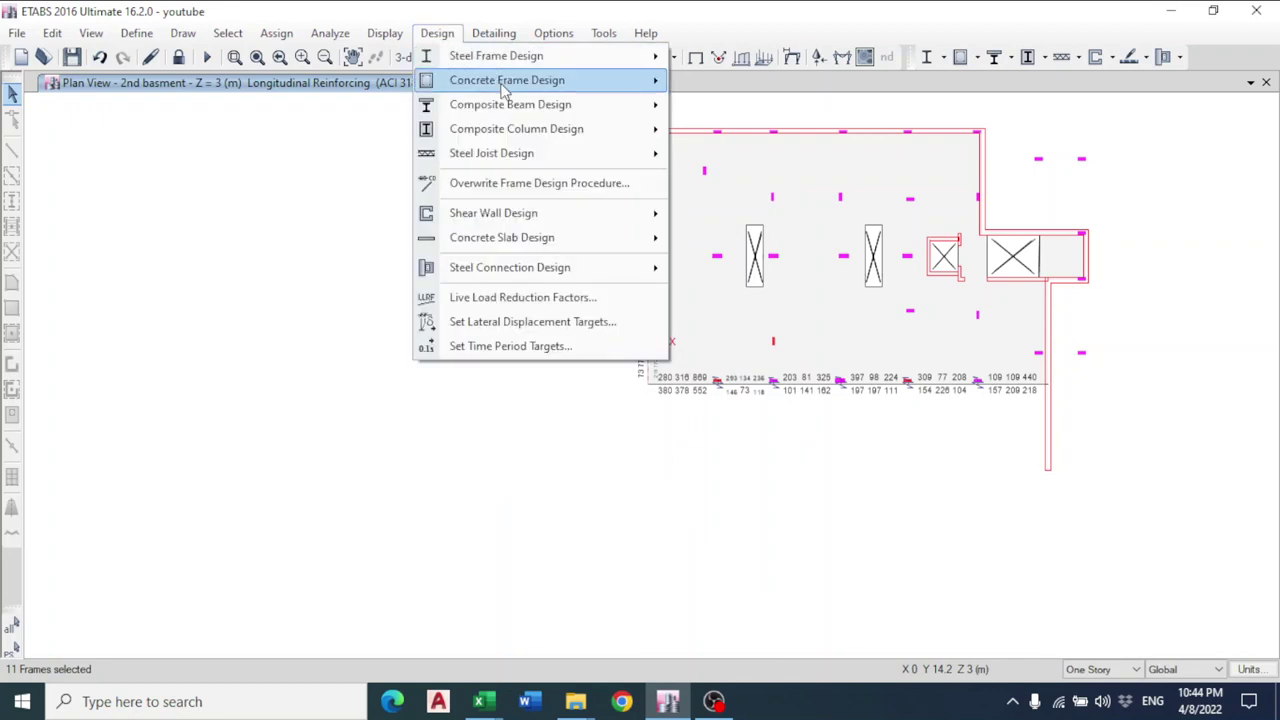
mouse_move(508, 82)
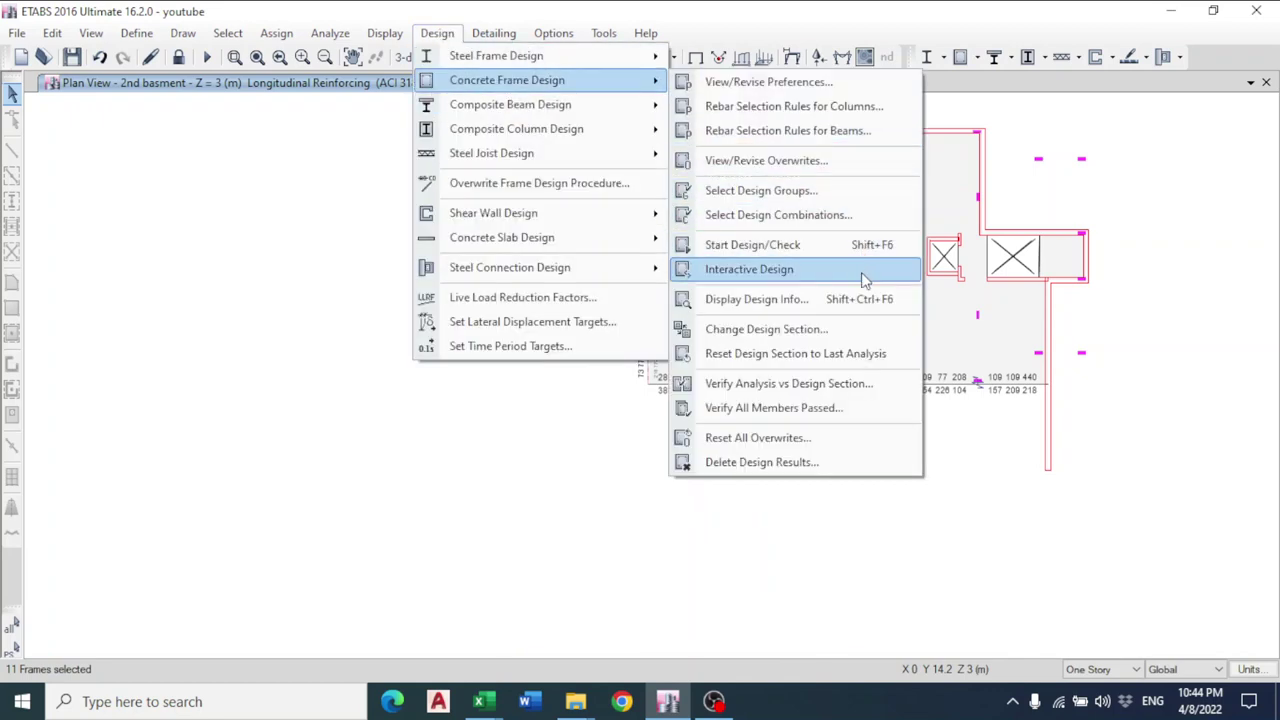
left_click(852, 333)
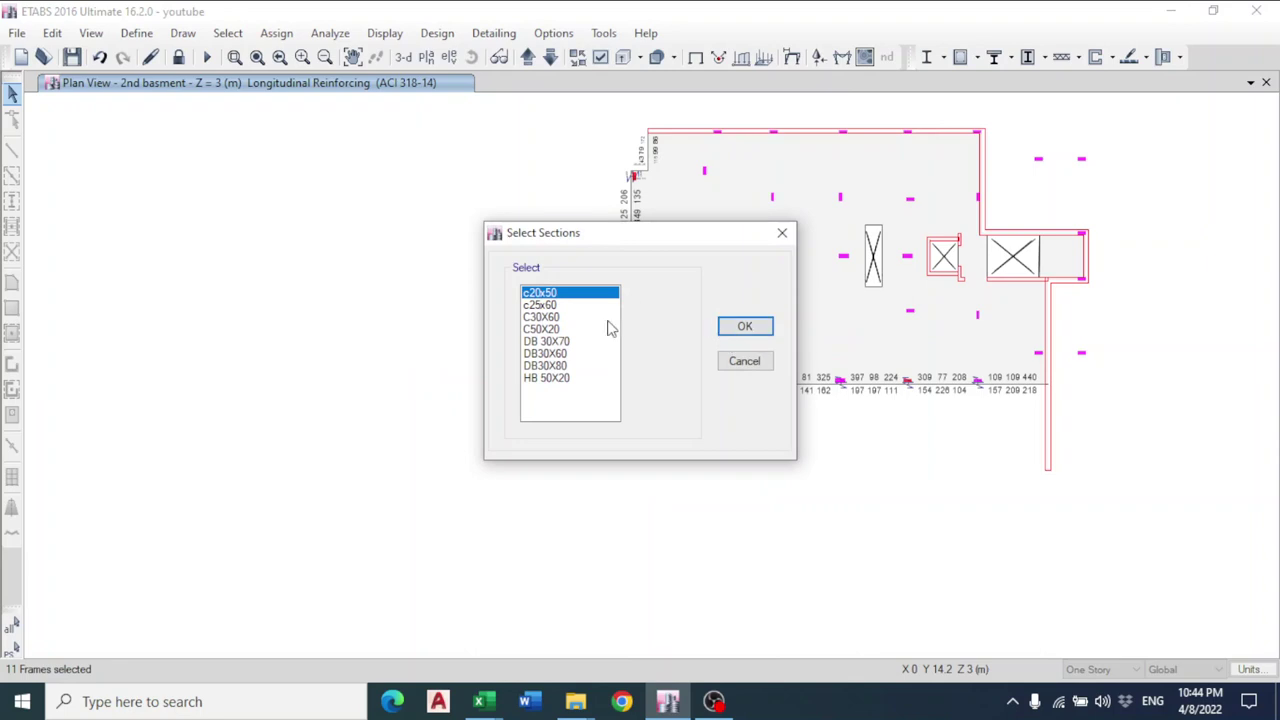
left_click(557, 343)
left_click(748, 330)
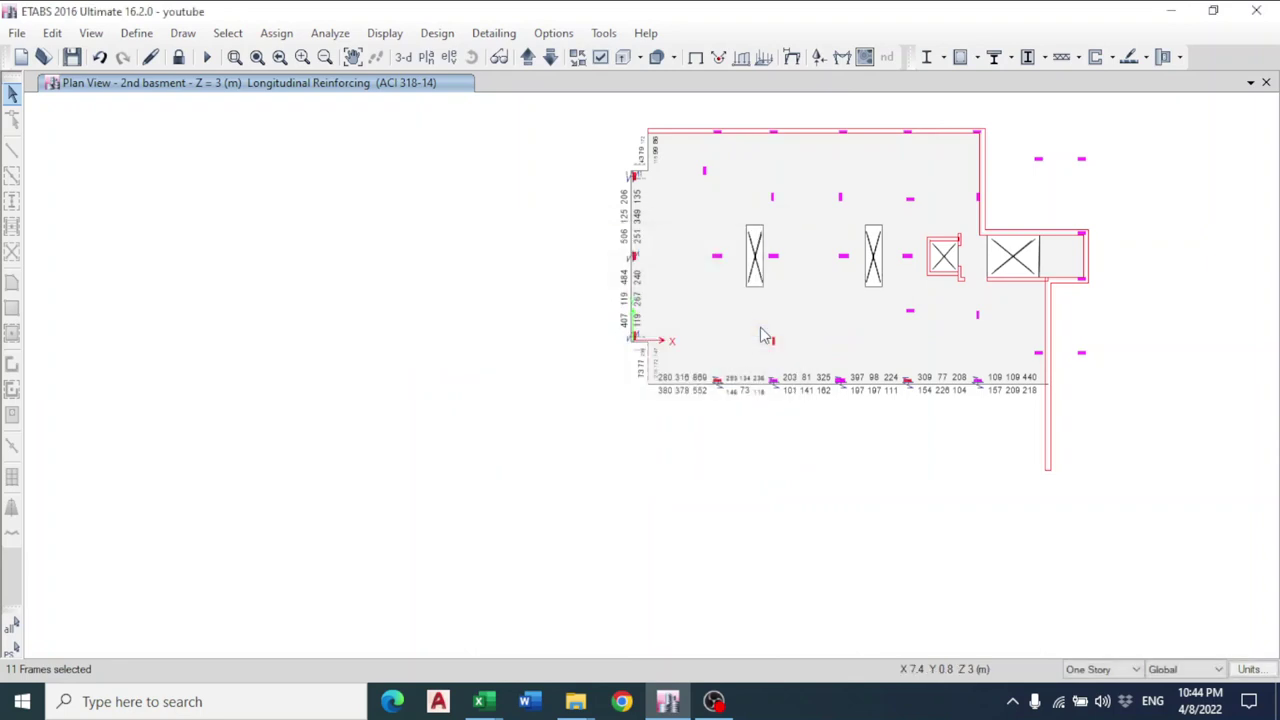
Run the concrete frame design check on the model again.
left_click(437, 33)
mouse_move(510, 81)
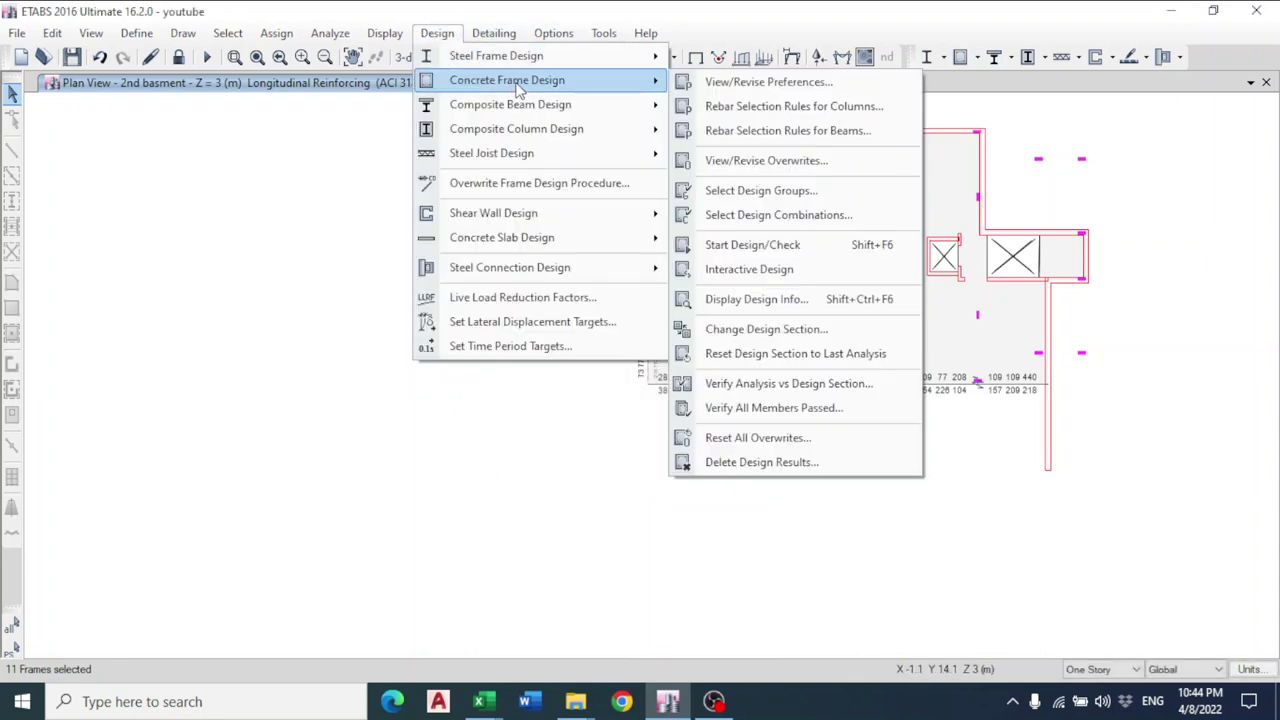
left_click(775, 250)
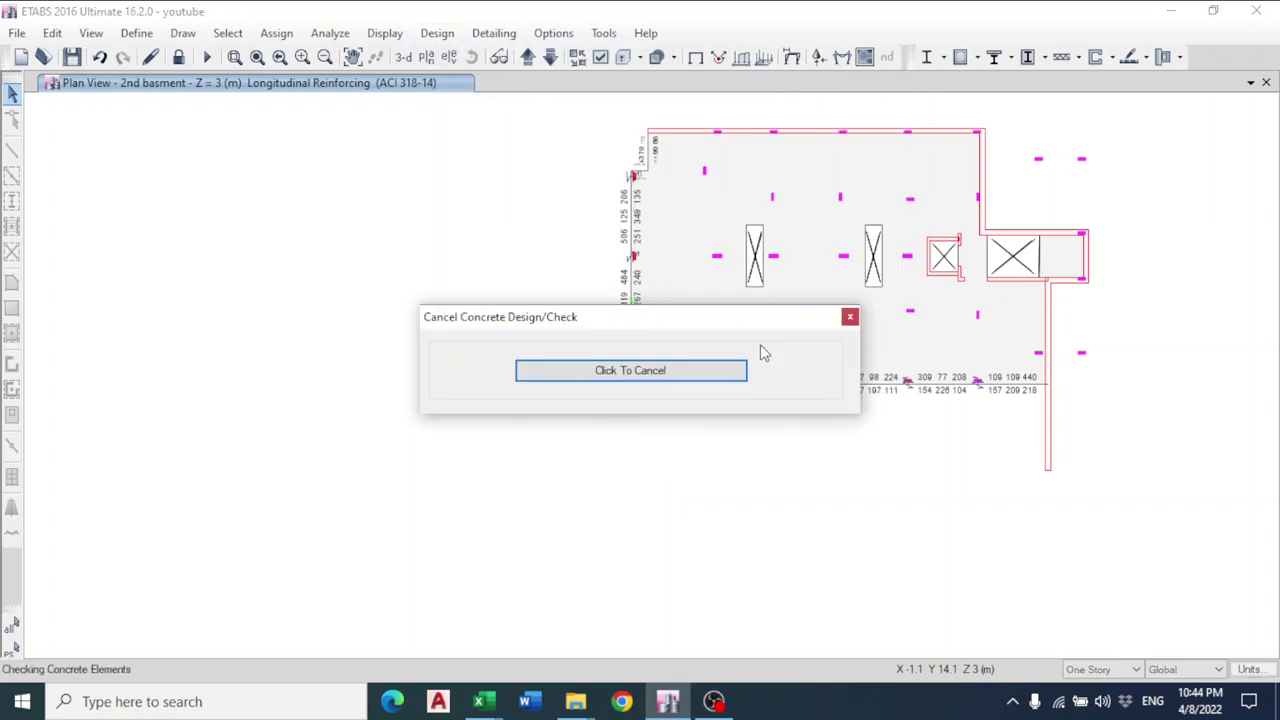
Examine the design information of the 2nd basement's lower-left vertical edge beam and review the longitudinal reinforcing plans up to the 3rd floor.
scroll(654, 362, "up", 2)
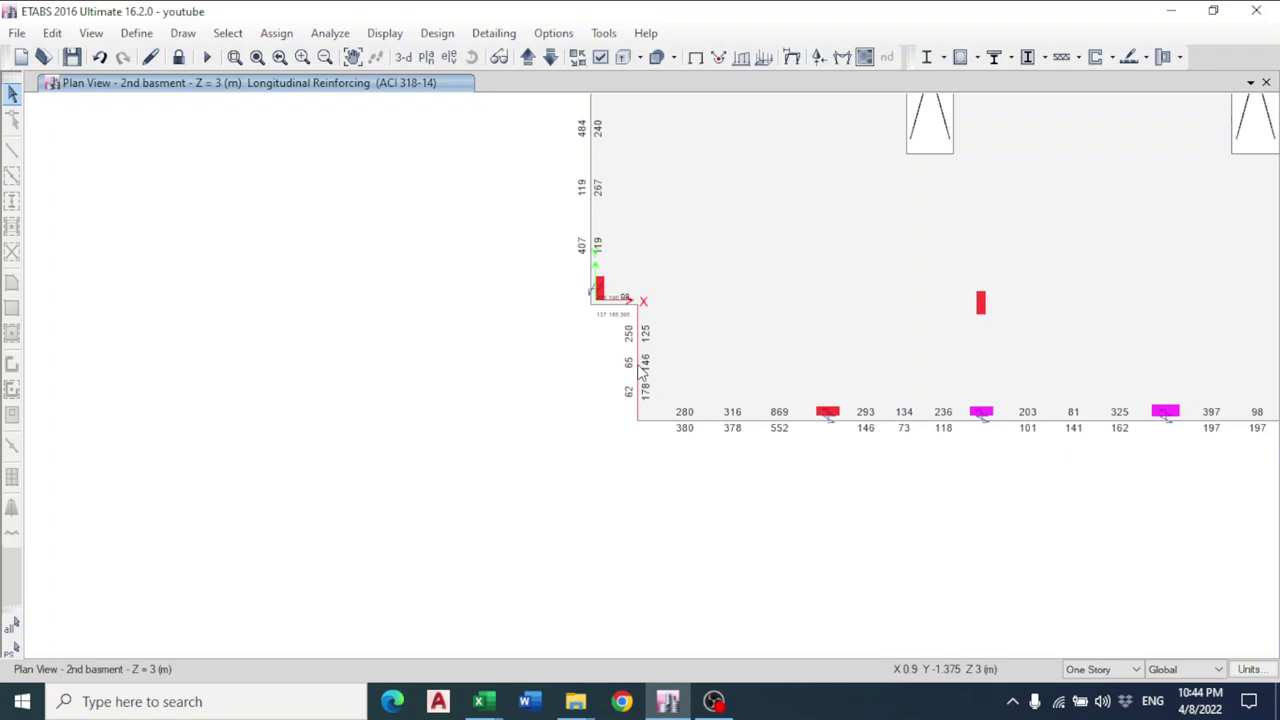
right_click(640, 372)
left_click(968, 112)
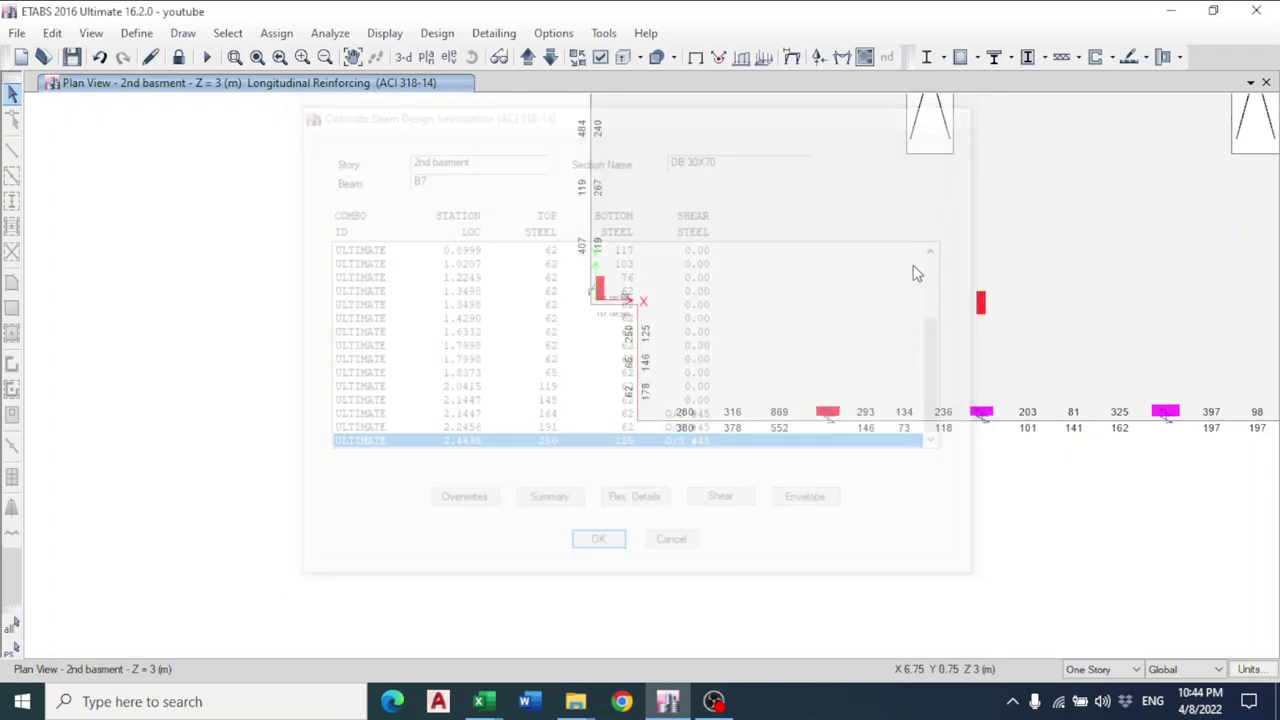
scroll(846, 394, "down", 2)
scroll(768, 177, "up", 2)
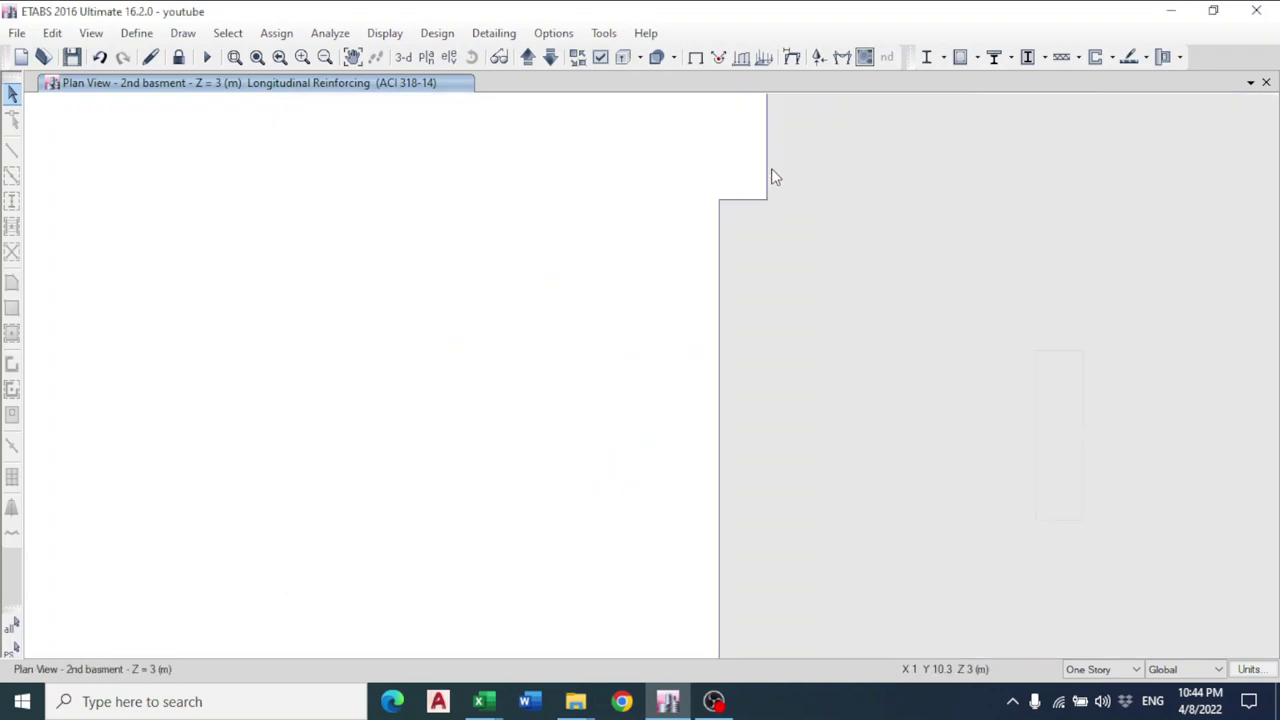
scroll(760, 137, "down", 2)
left_click(525, 60)
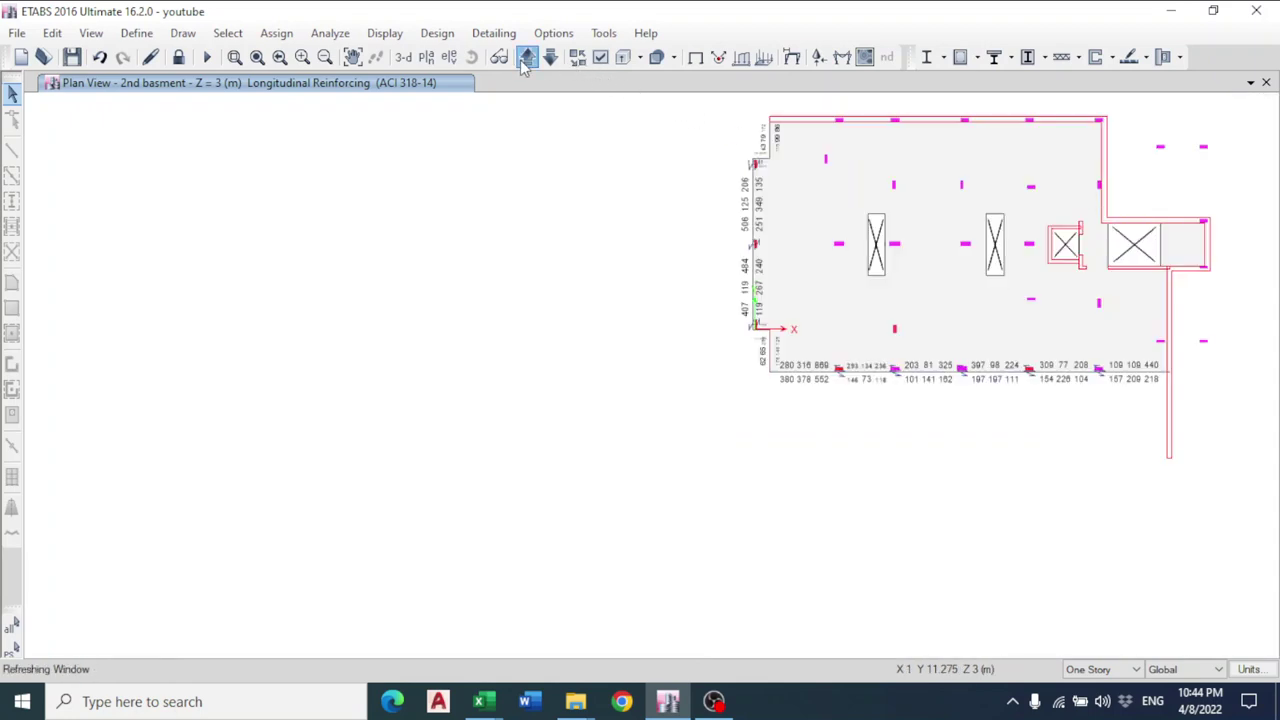
left_click(525, 60)
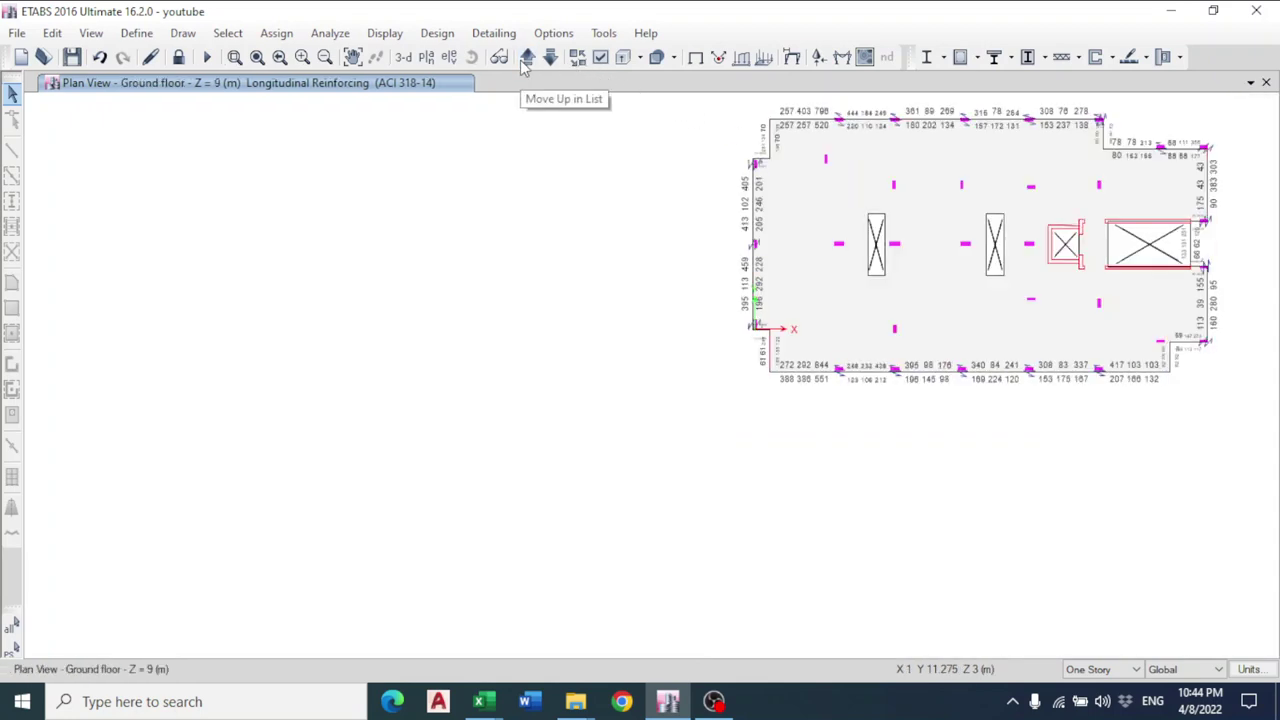
left_click(525, 60)
left_click(524, 60)
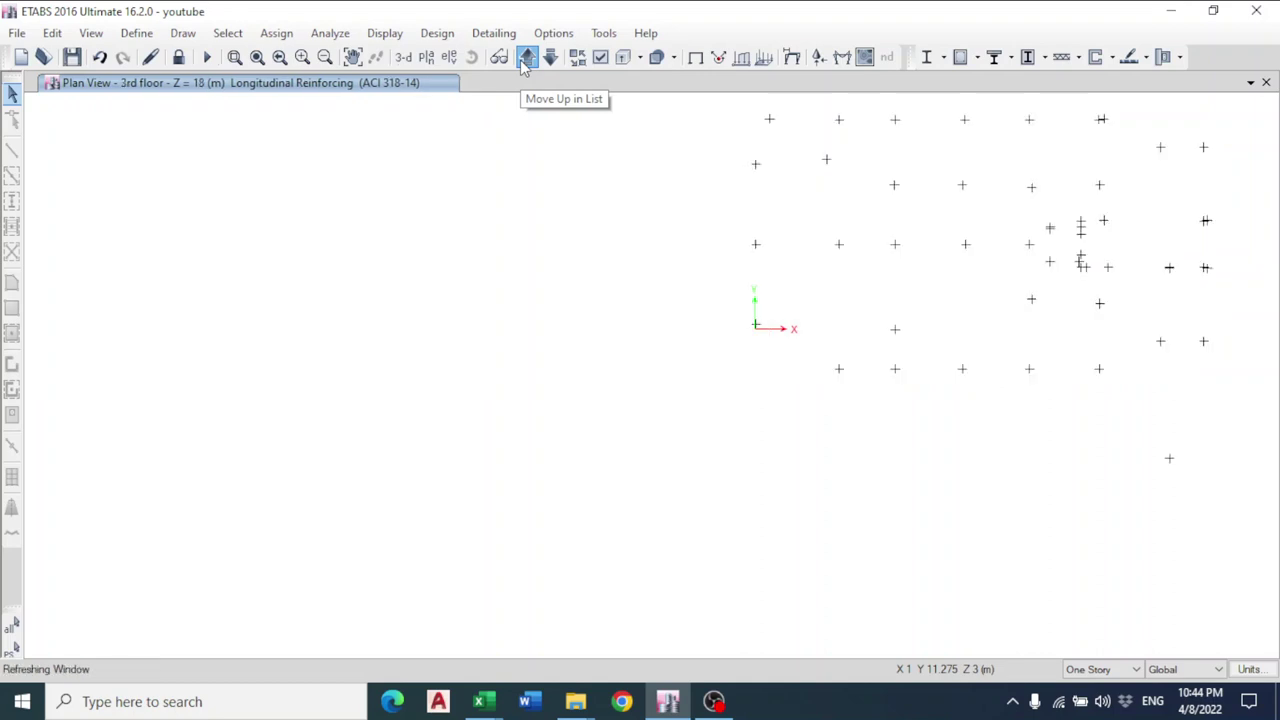
left_click(524, 60)
left_click(524, 60)
On the 2nd basement plan, select the overstressed vertical edge beam at the lower-left slab corner and check the upper-left one.
scroll(846, 332, "up", 2)
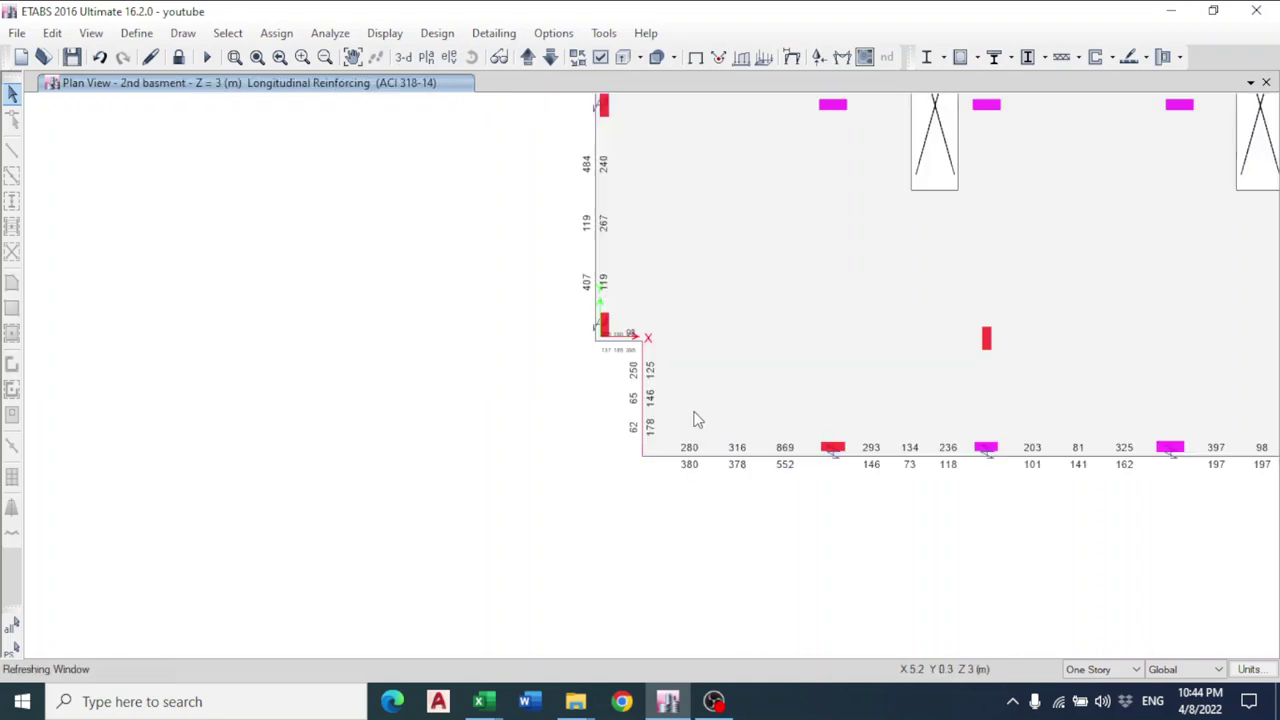
scroll(630, 413, "down", 2)
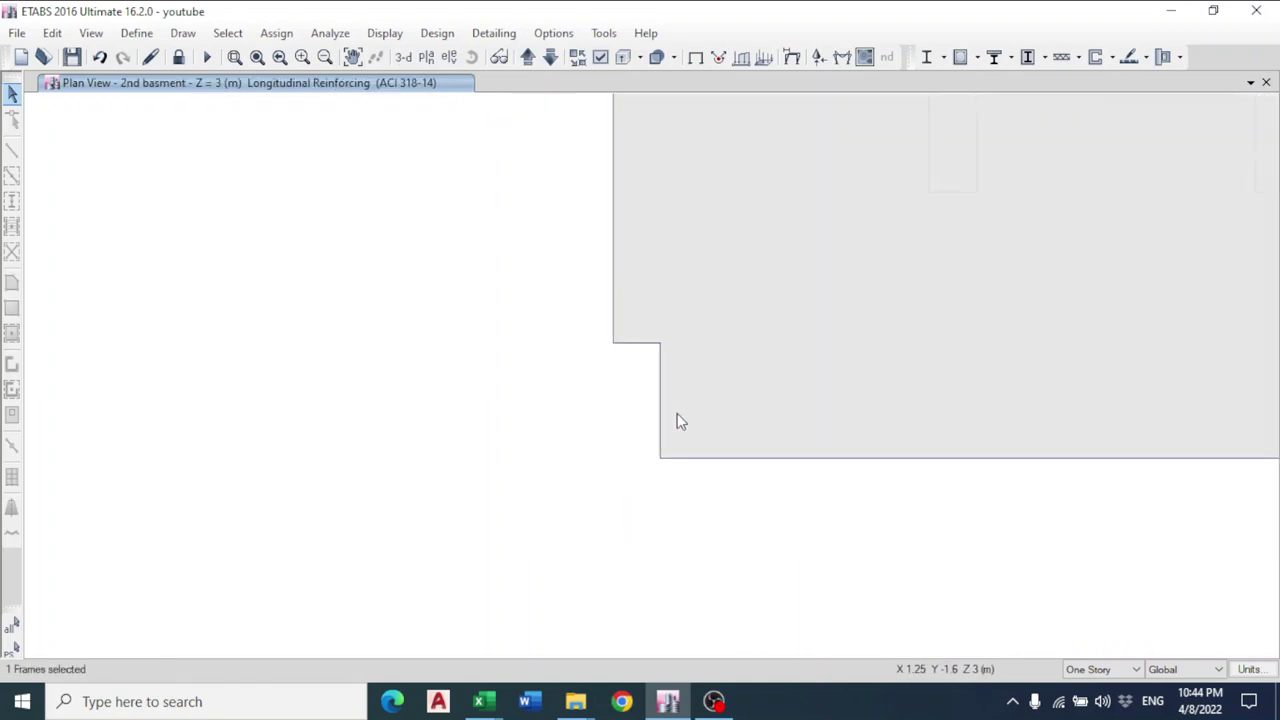
scroll(677, 234, "up", 2)
scroll(645, 298, "down", 2)
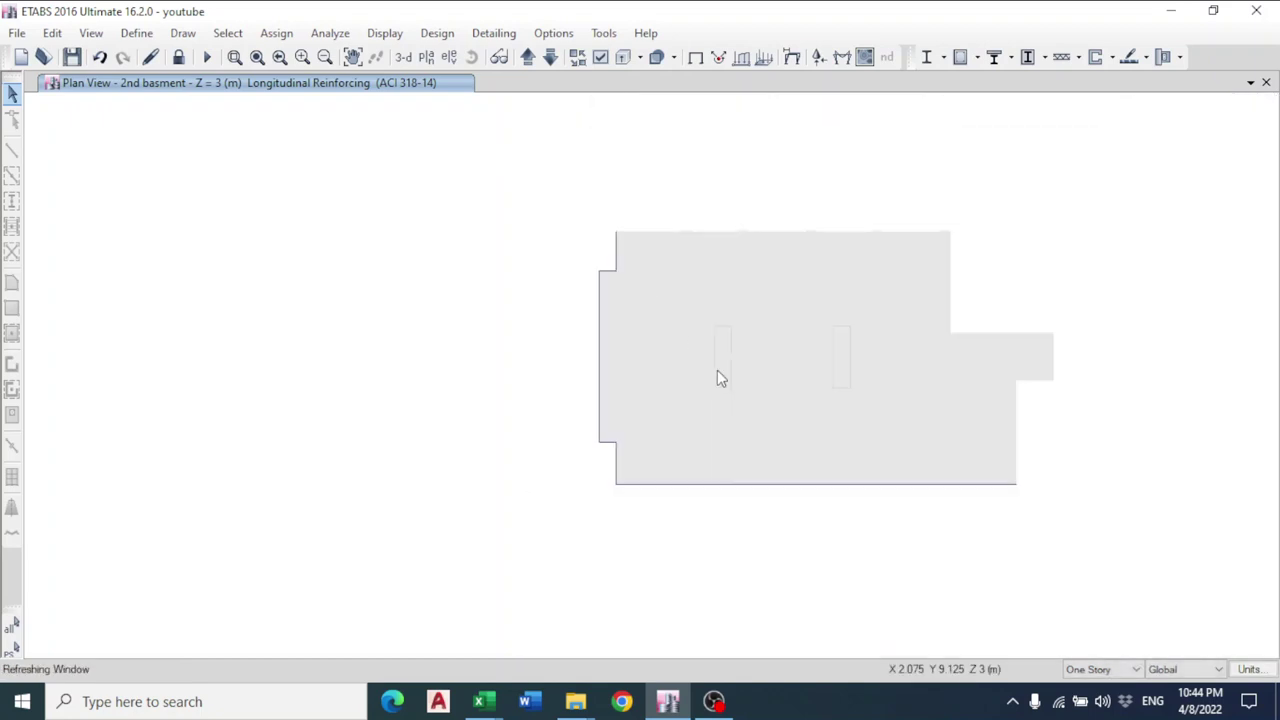
Check the 1st basement's lower-left vertical edge beam and add the overstressed one at that corner on the ground floor plan to the selection.
left_click(528, 59)
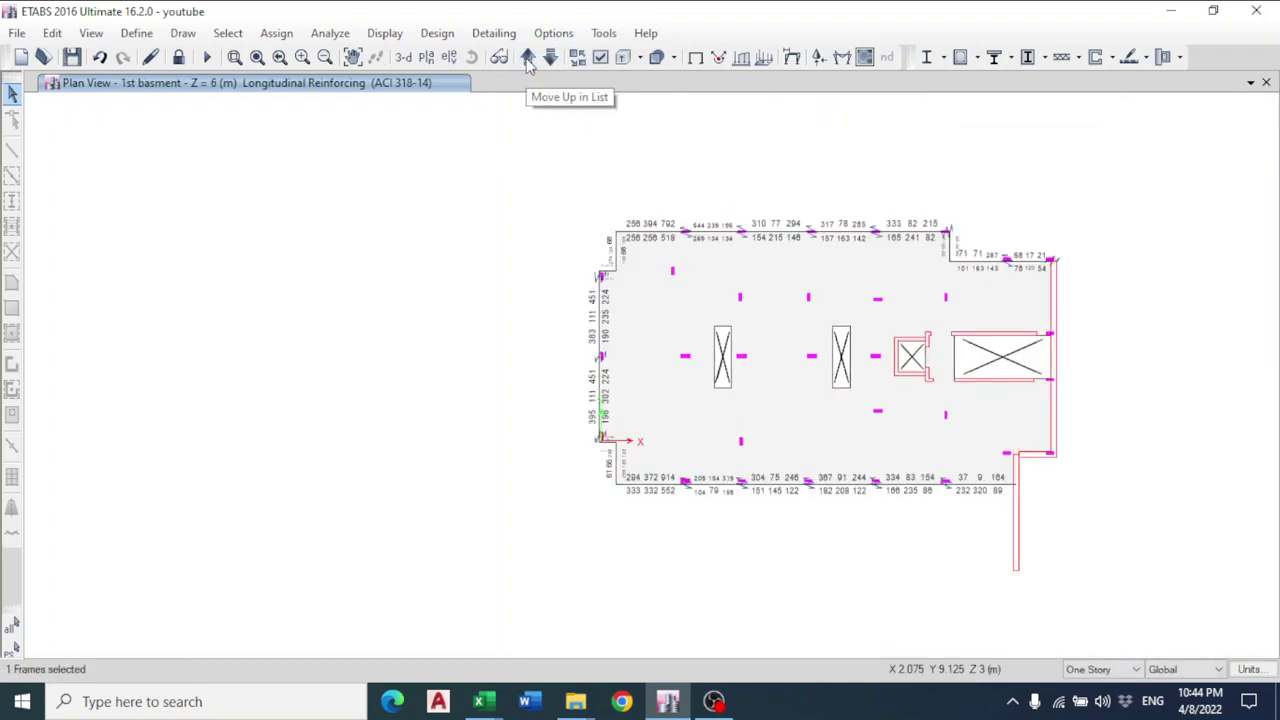
scroll(630, 486, "up", 2)
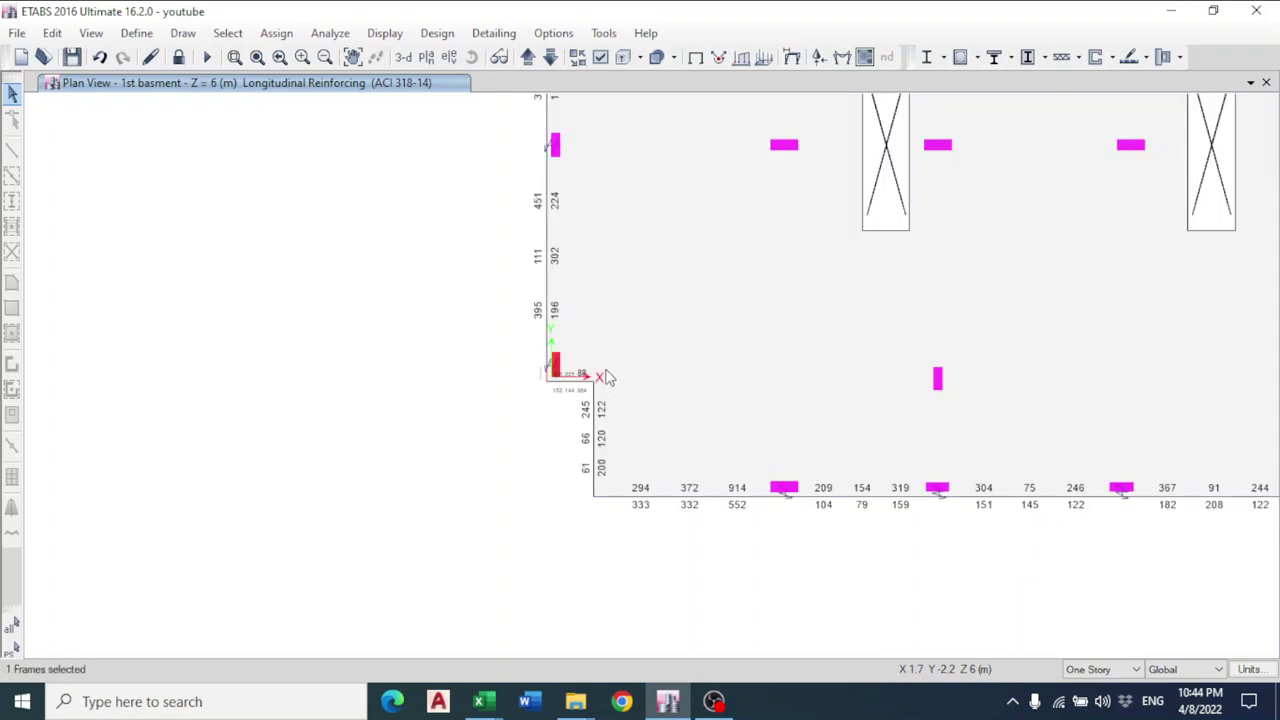
scroll(690, 432, "down", 2)
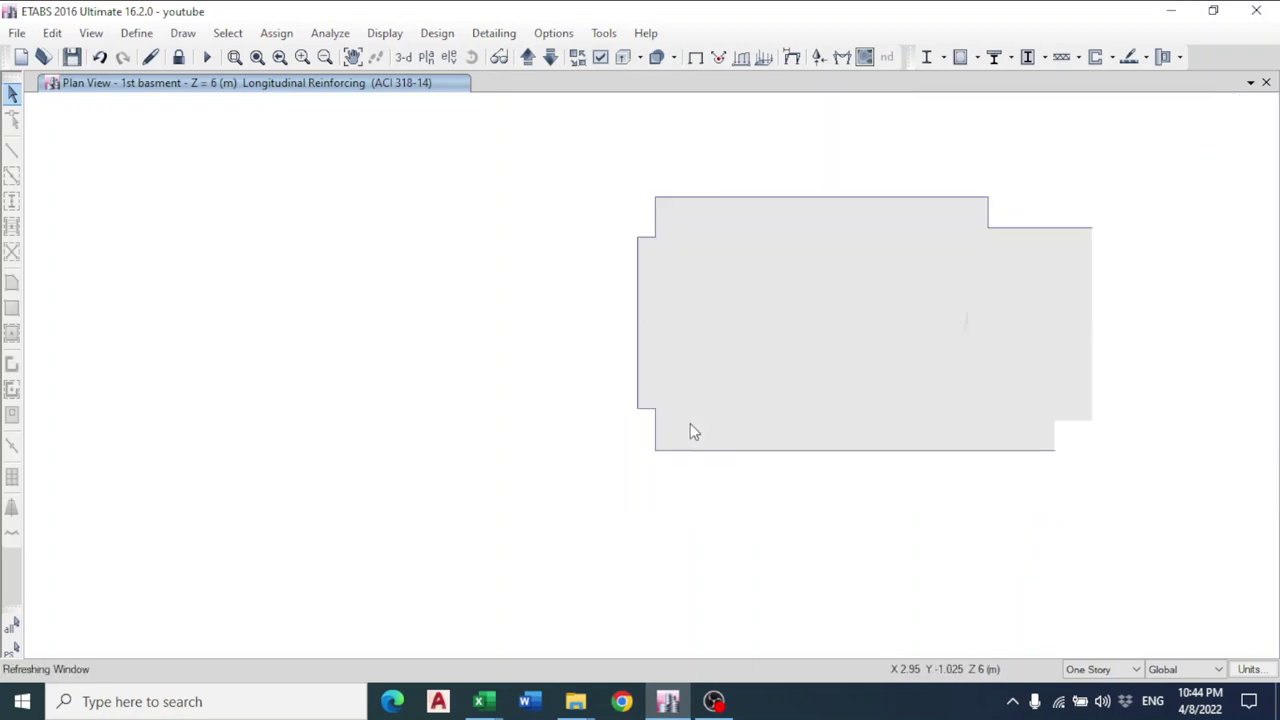
left_click(528, 59)
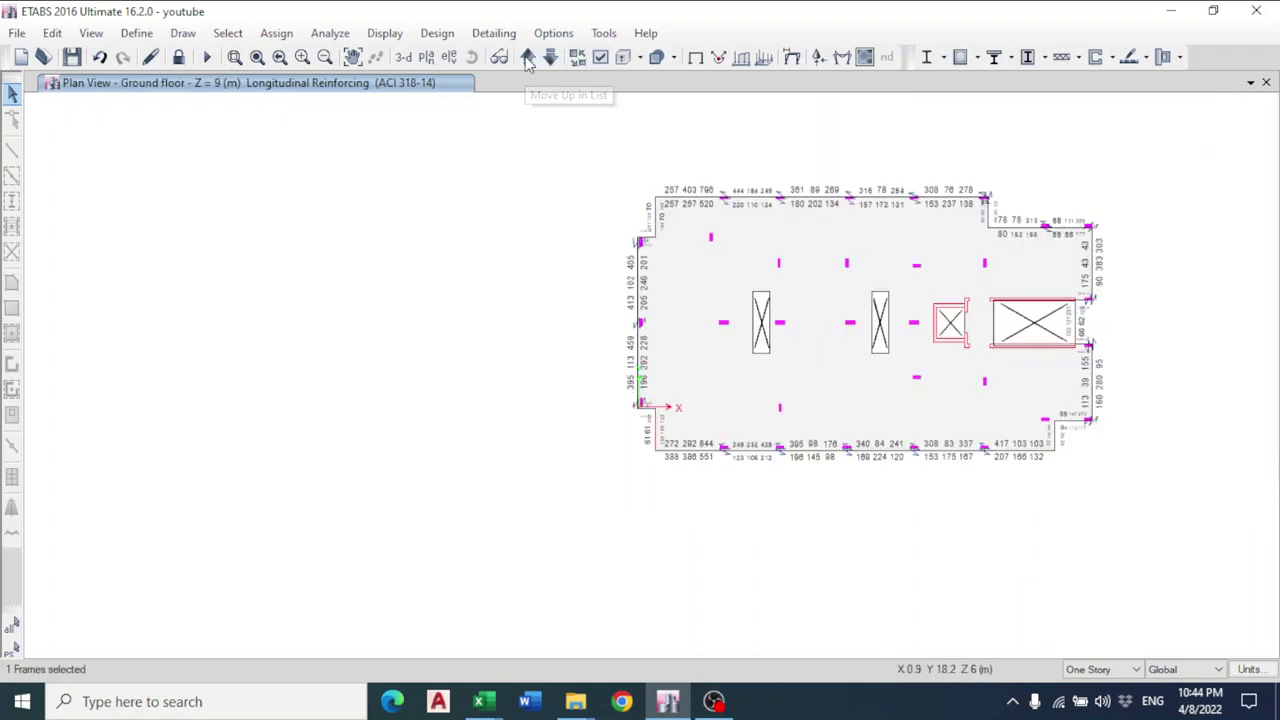
scroll(709, 506, "up", 2)
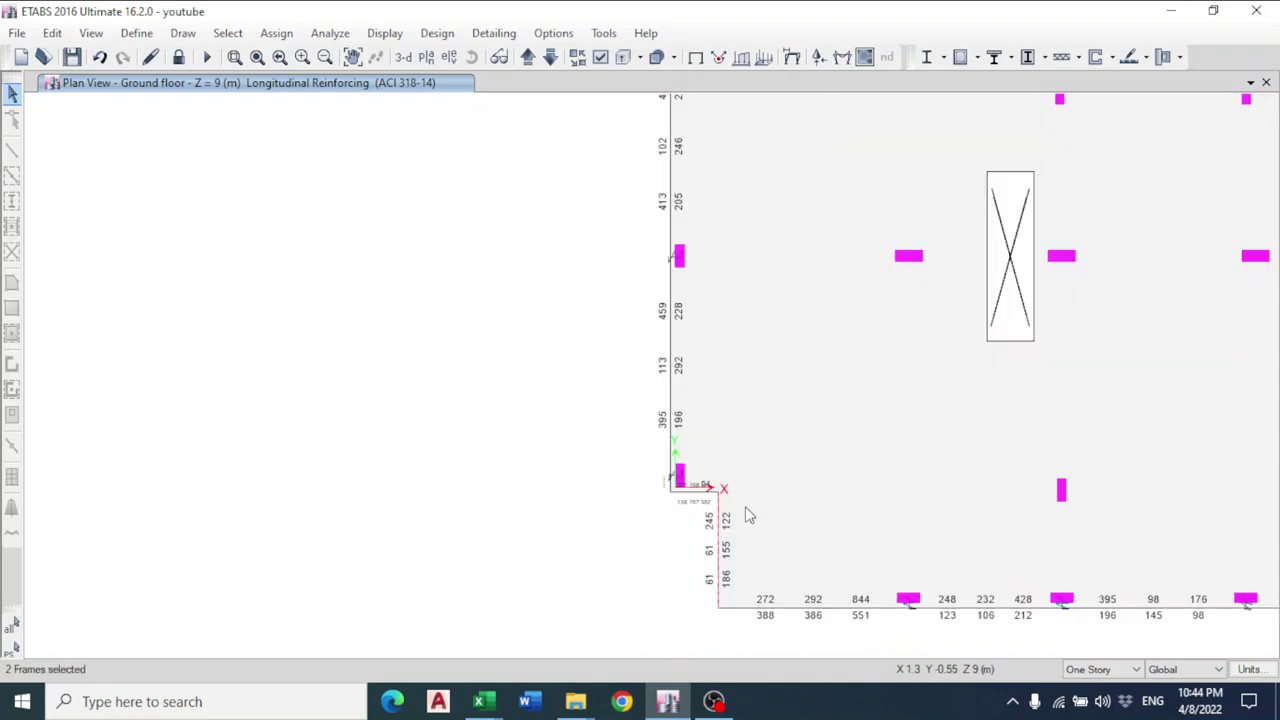
scroll(748, 505, "down", 2)
On the 1st and 2nd floor plans, add the overstressed vertical edge beam at the lower-left slab corner to the selection.
left_click(528, 59)
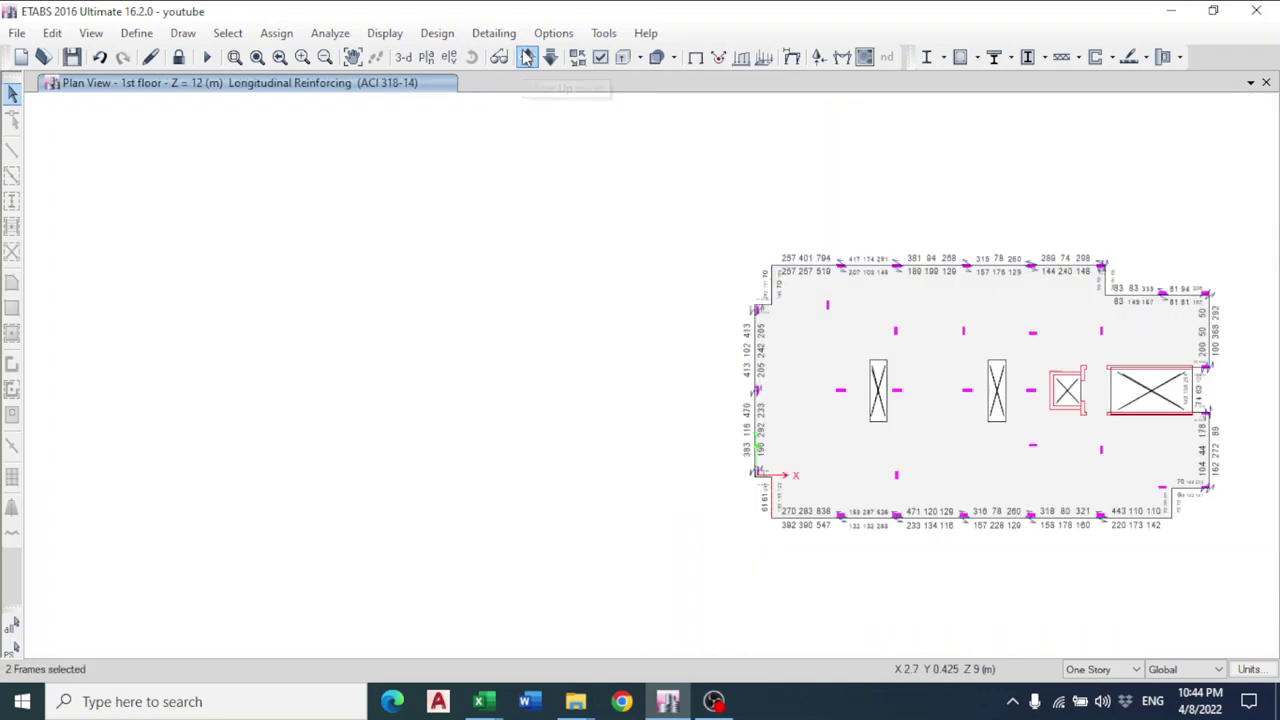
scroll(769, 509, "up", 2)
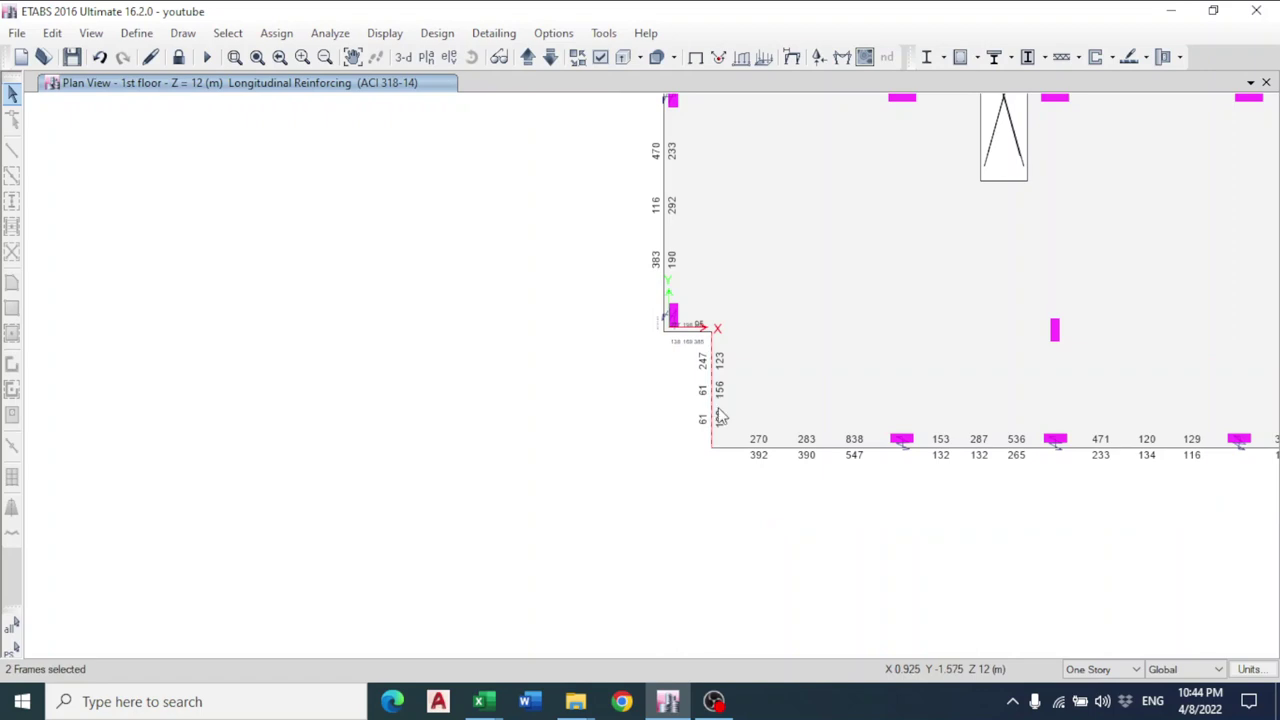
scroll(721, 417, "down", 2)
left_click(528, 59)
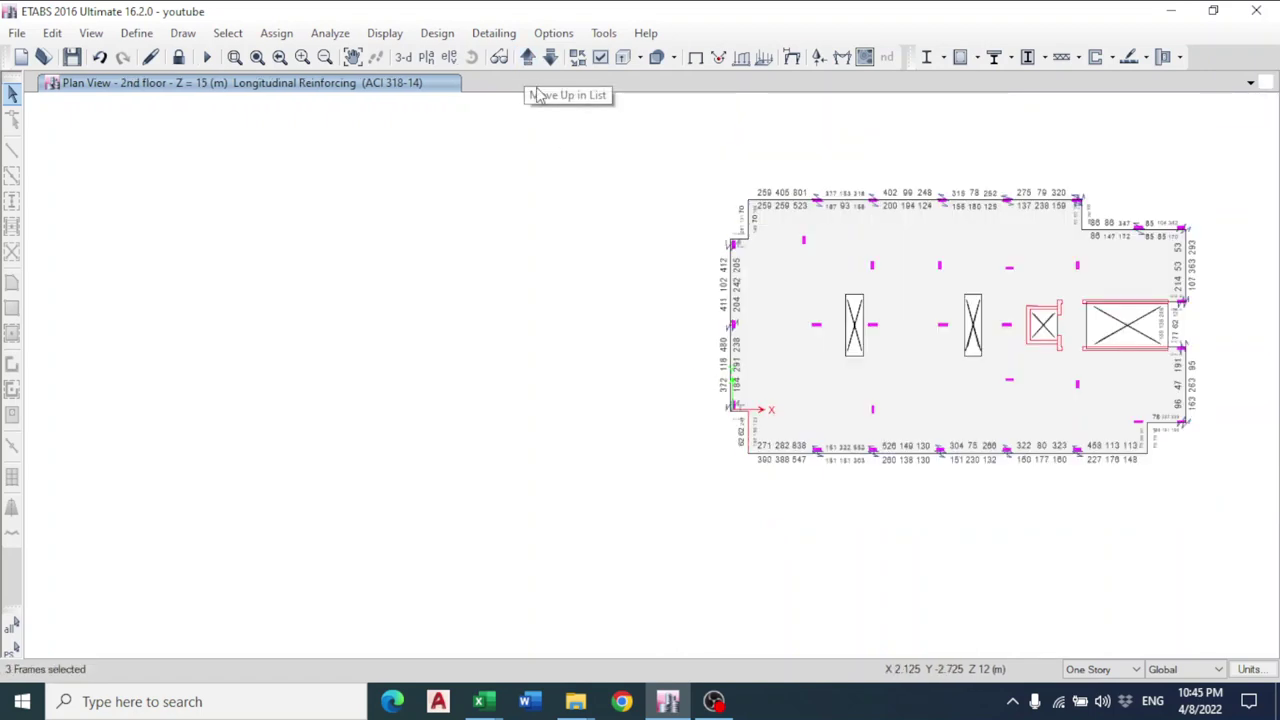
scroll(734, 457, "up", 2)
scroll(849, 489, "down", 2)
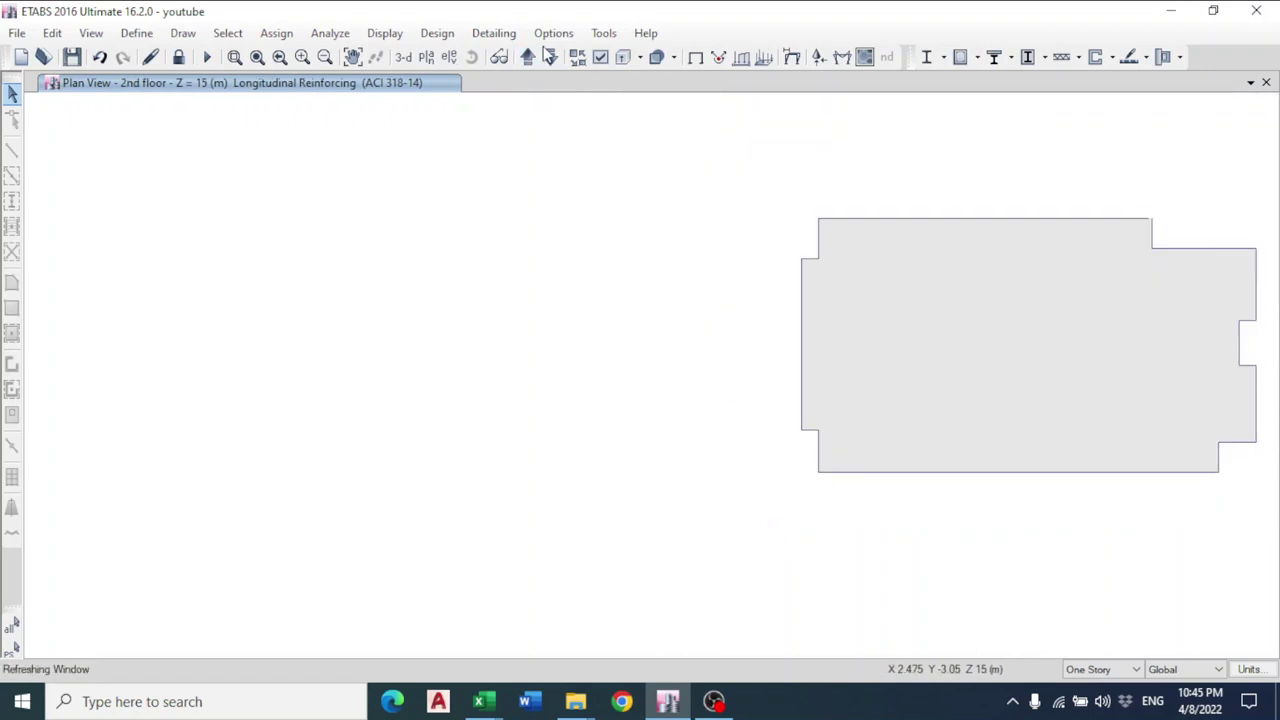
On the 3rd floor plan, add the overstressed vertical edge beam at the lower-left slab corner to the selection.
left_click(528, 59)
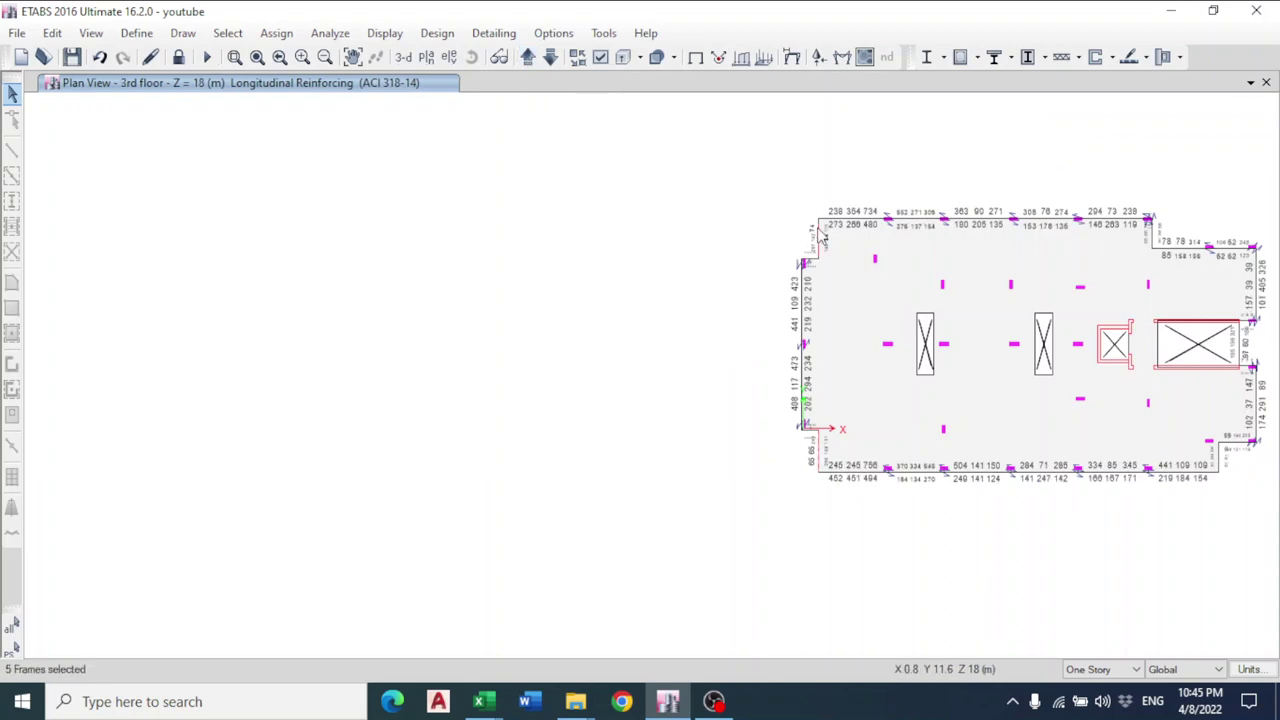
left_click(528, 58)
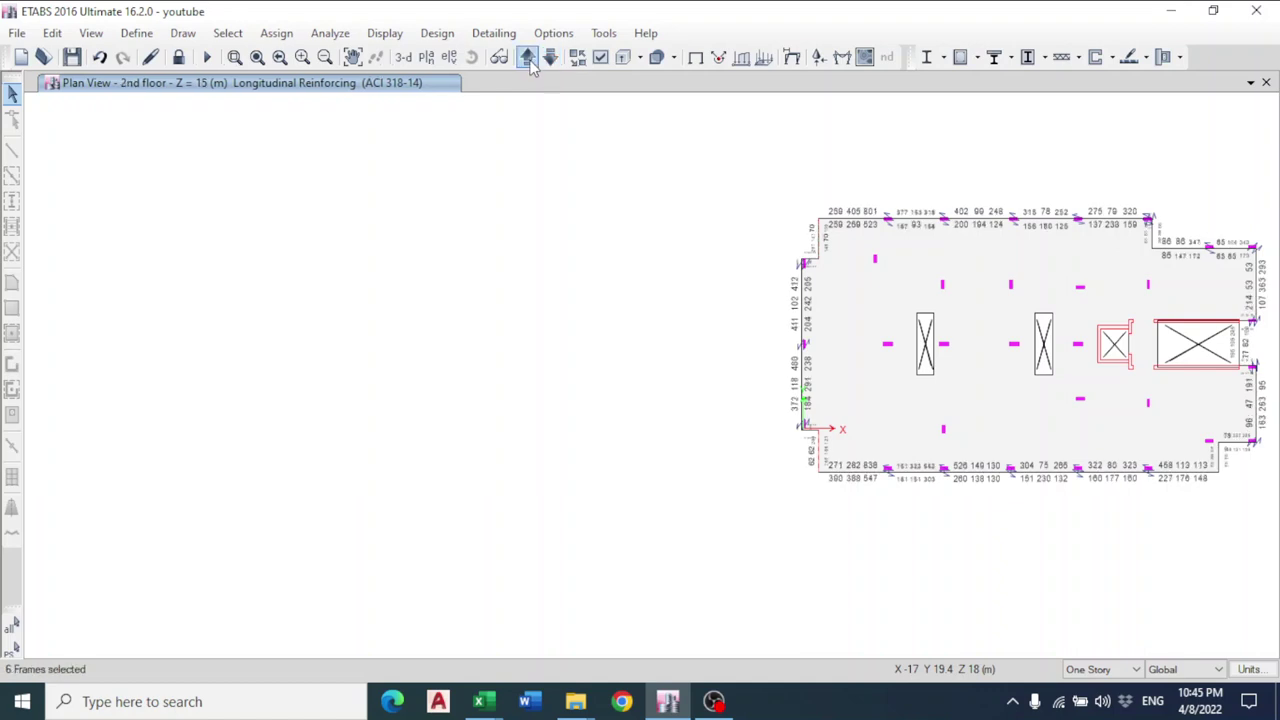
left_click(528, 58)
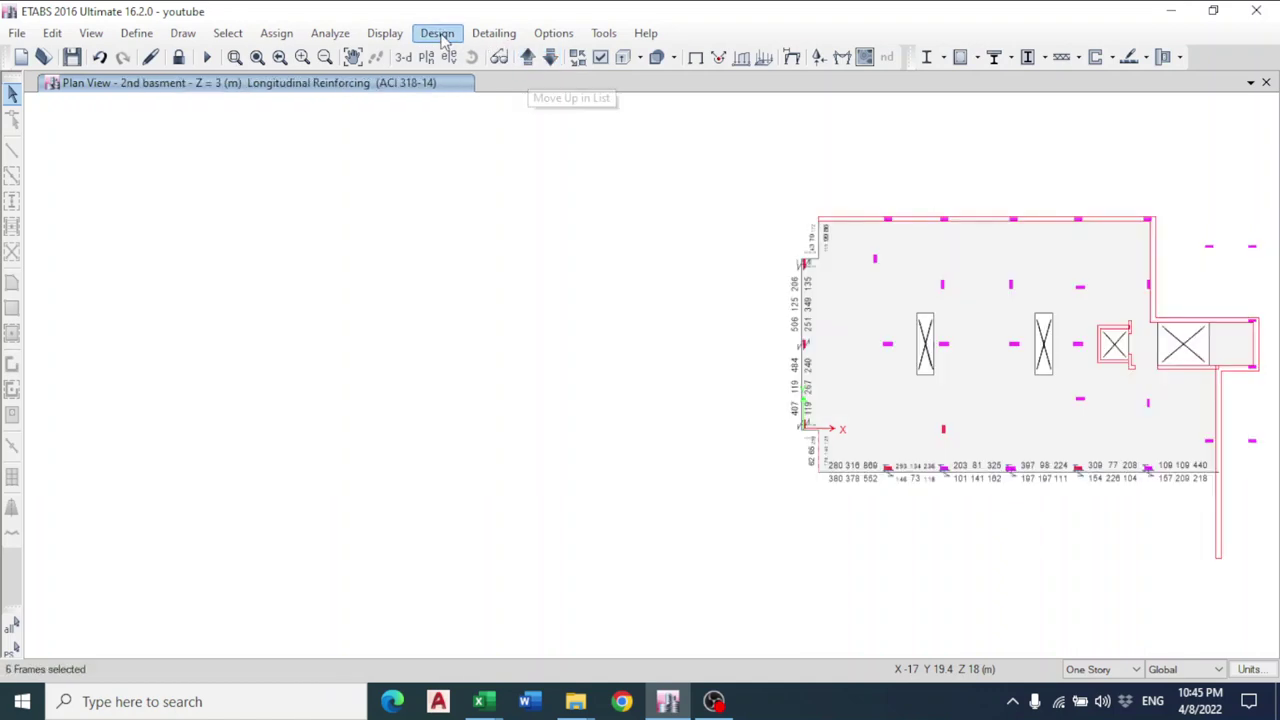
Change the concrete design section of the selected edge beams to DB30X80.
left_click(437, 33)
mouse_move(510, 86)
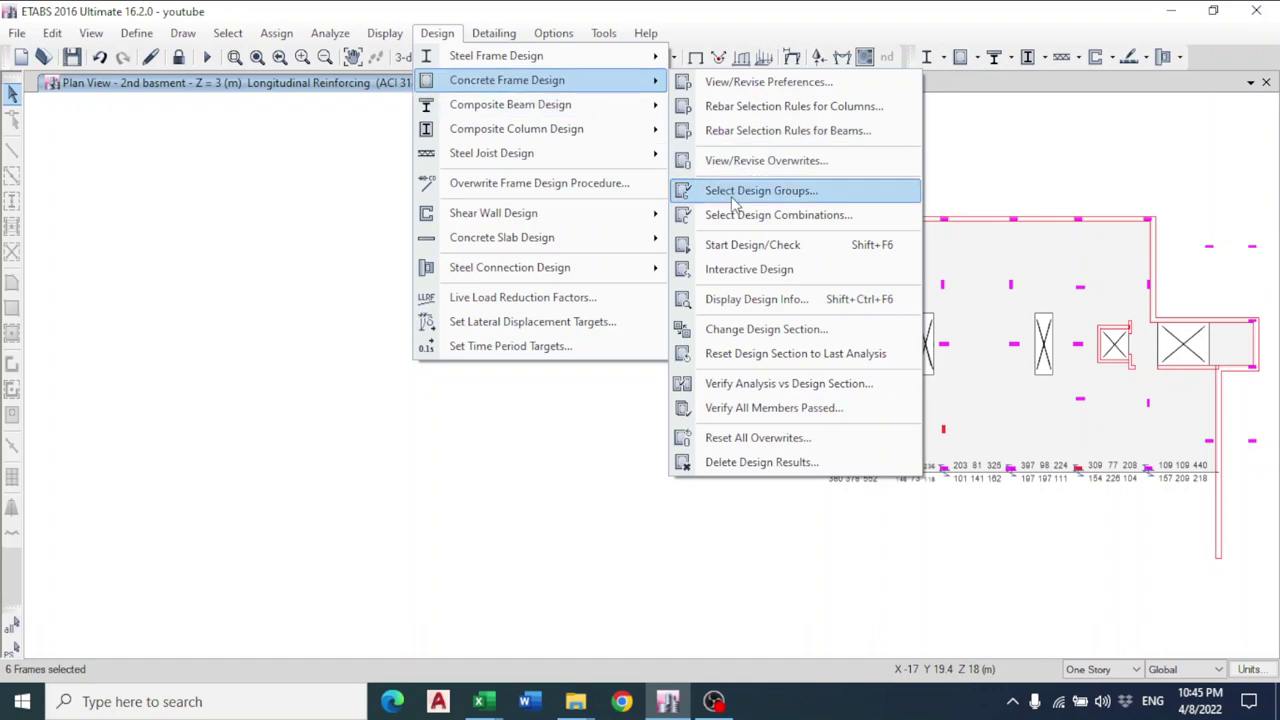
left_click(750, 329)
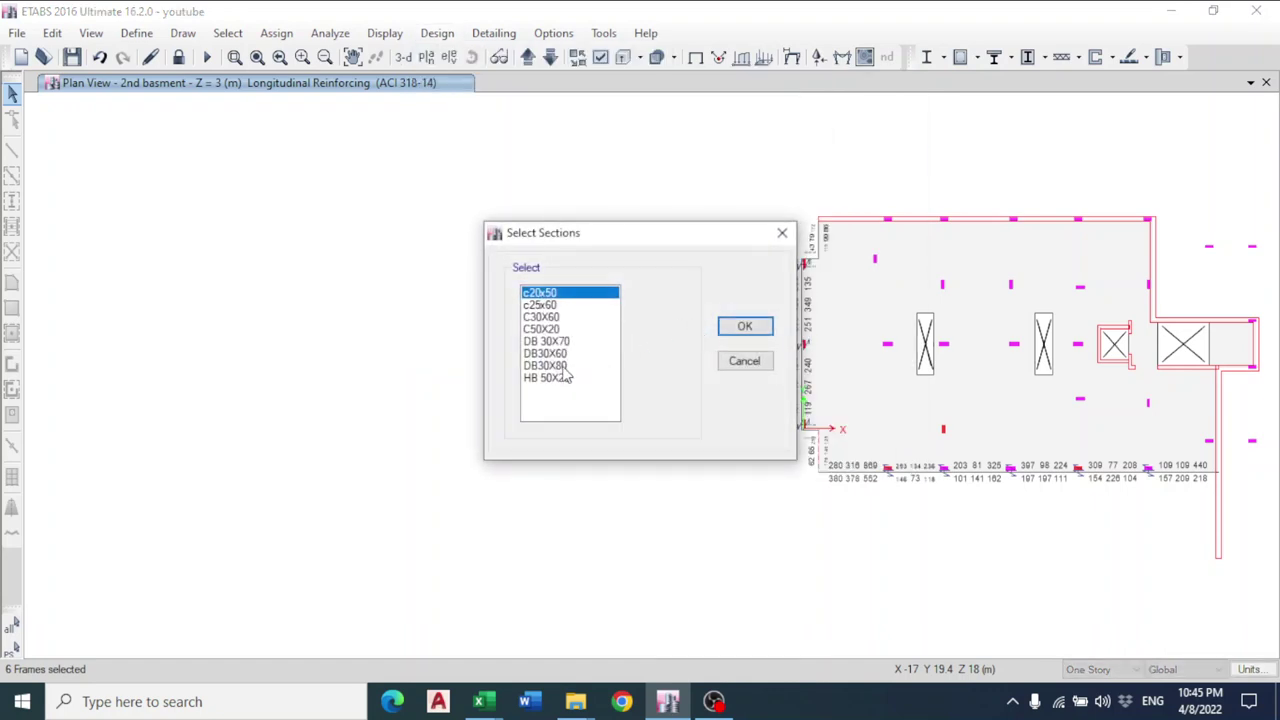
left_click(560, 366)
left_click(742, 328)
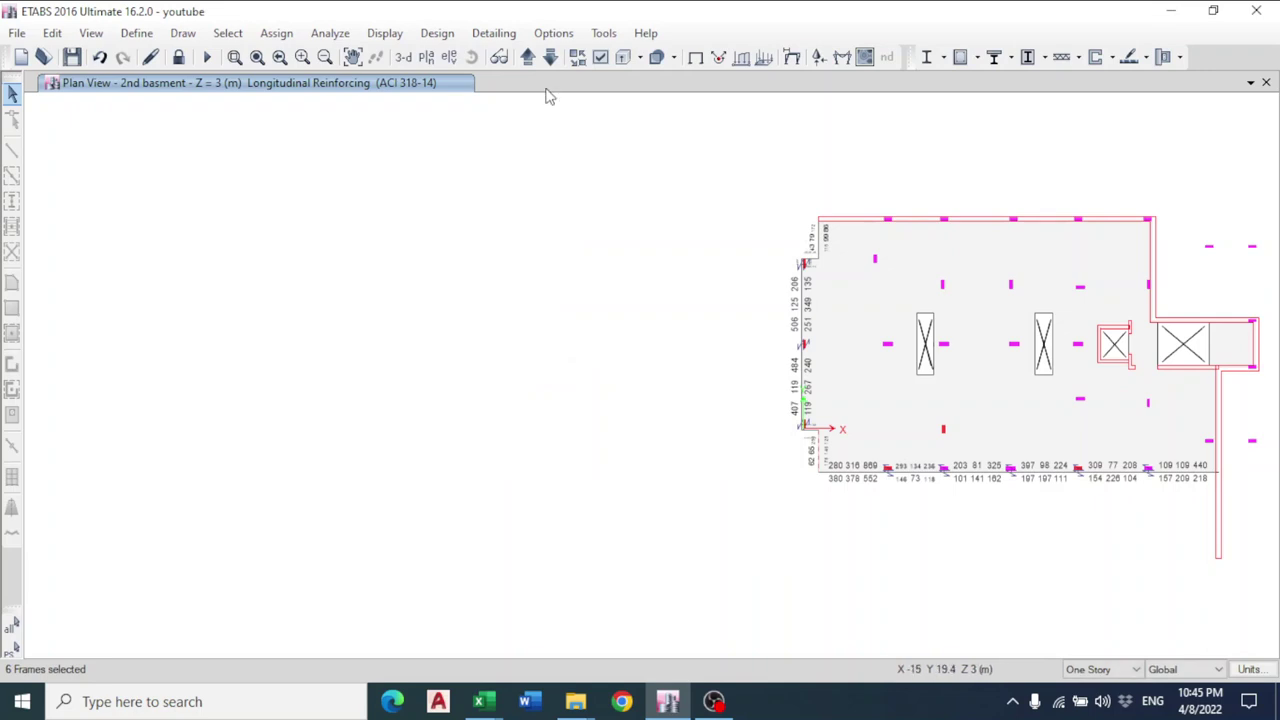
Rerun the concrete frame design check with the changed beam sections.
left_click(494, 33)
left_click(440, 33)
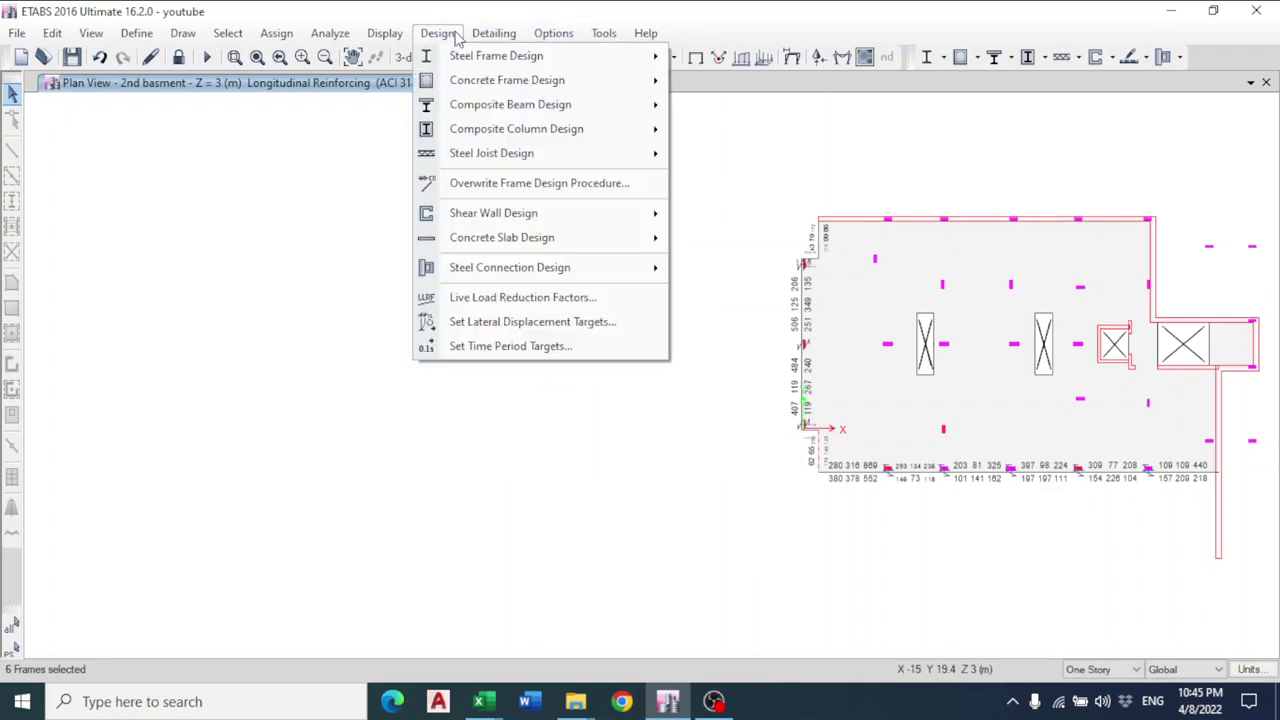
mouse_move(507, 80)
left_click(750, 245)
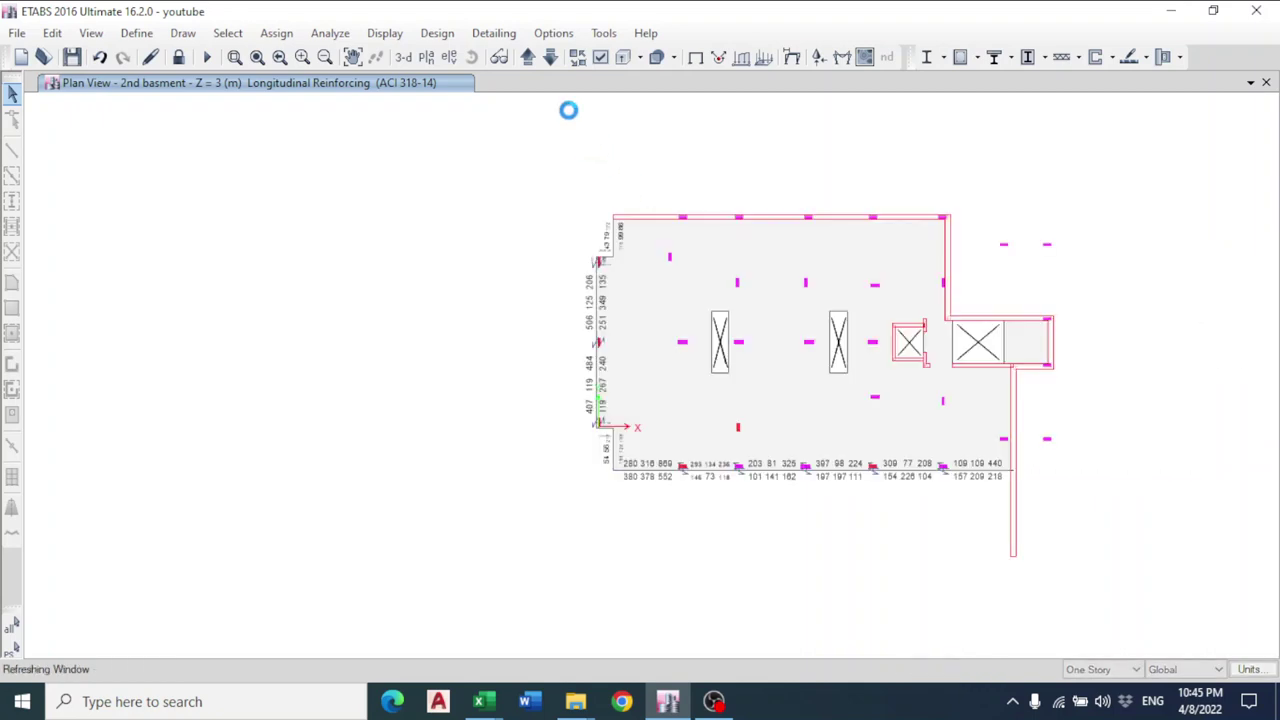
Review the longitudinal reinforcing plans of all stories and inspect the lower-left slab corner on the 1st basement plan.
left_click(528, 58)
left_click(528, 58)
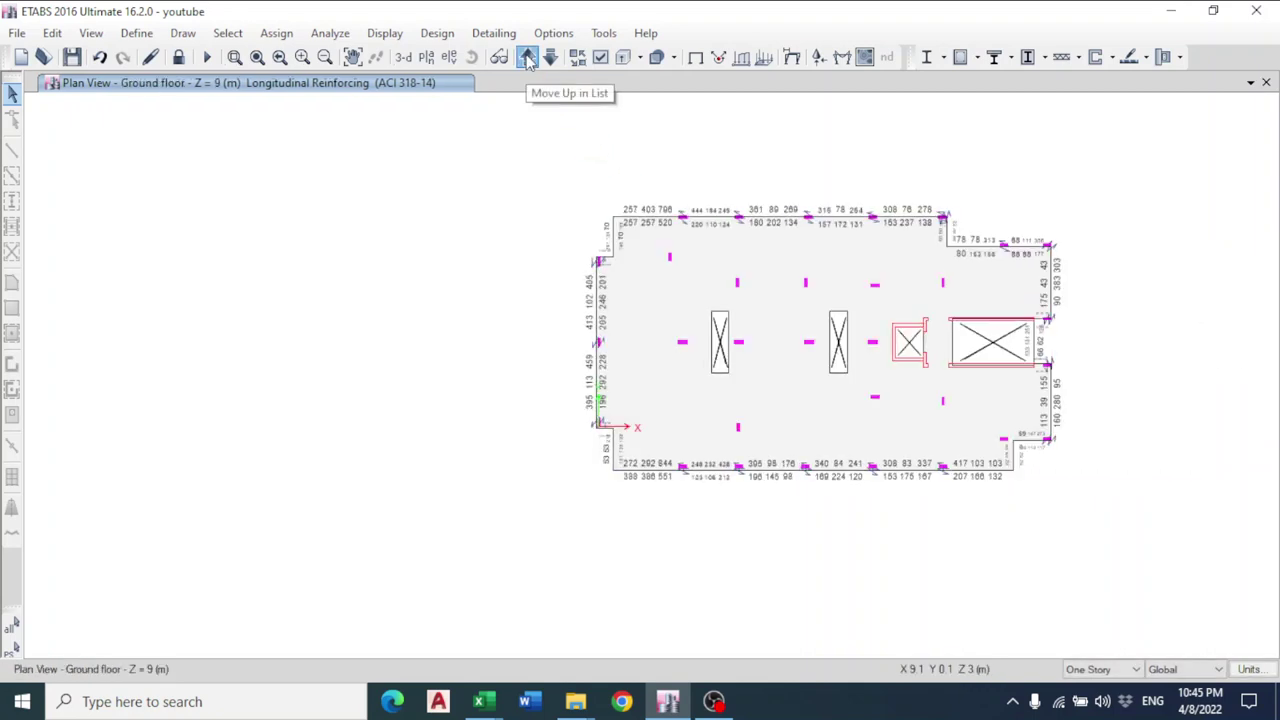
left_click(528, 58)
left_click(528, 58)
left_click(528, 58)
left_click(528, 58)
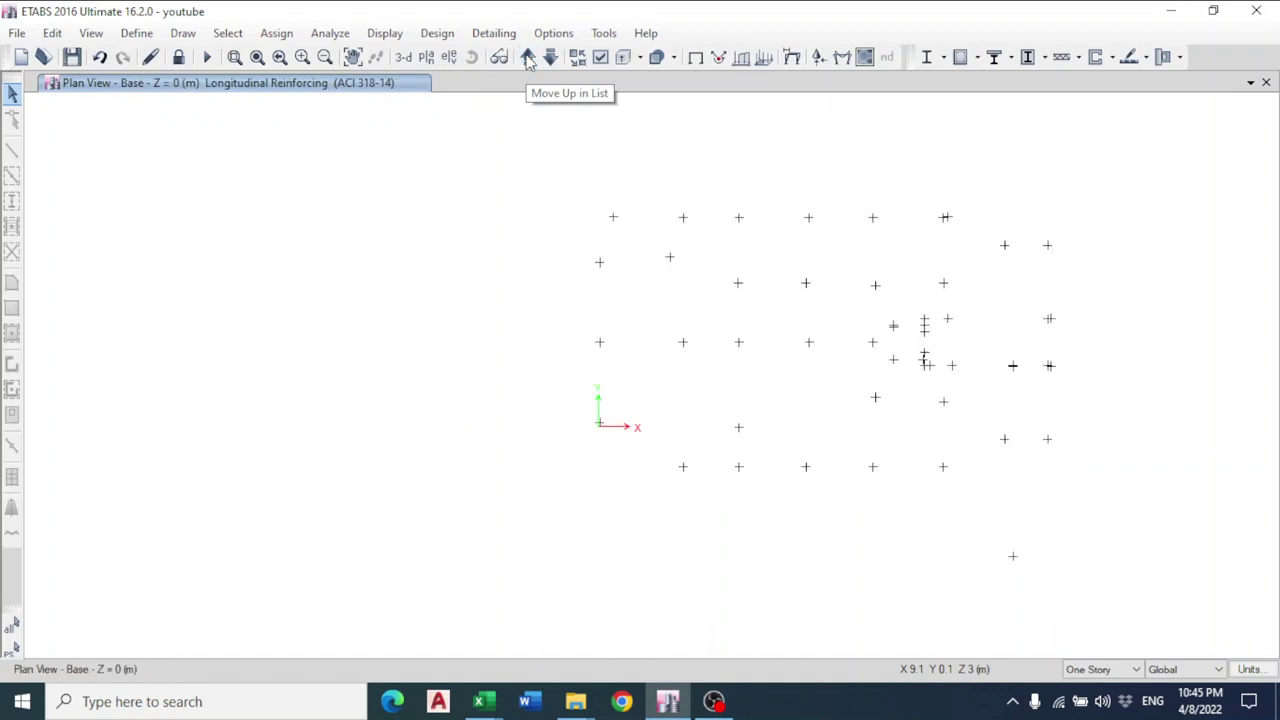
left_click(528, 58)
scroll(548, 481, "up", 5)
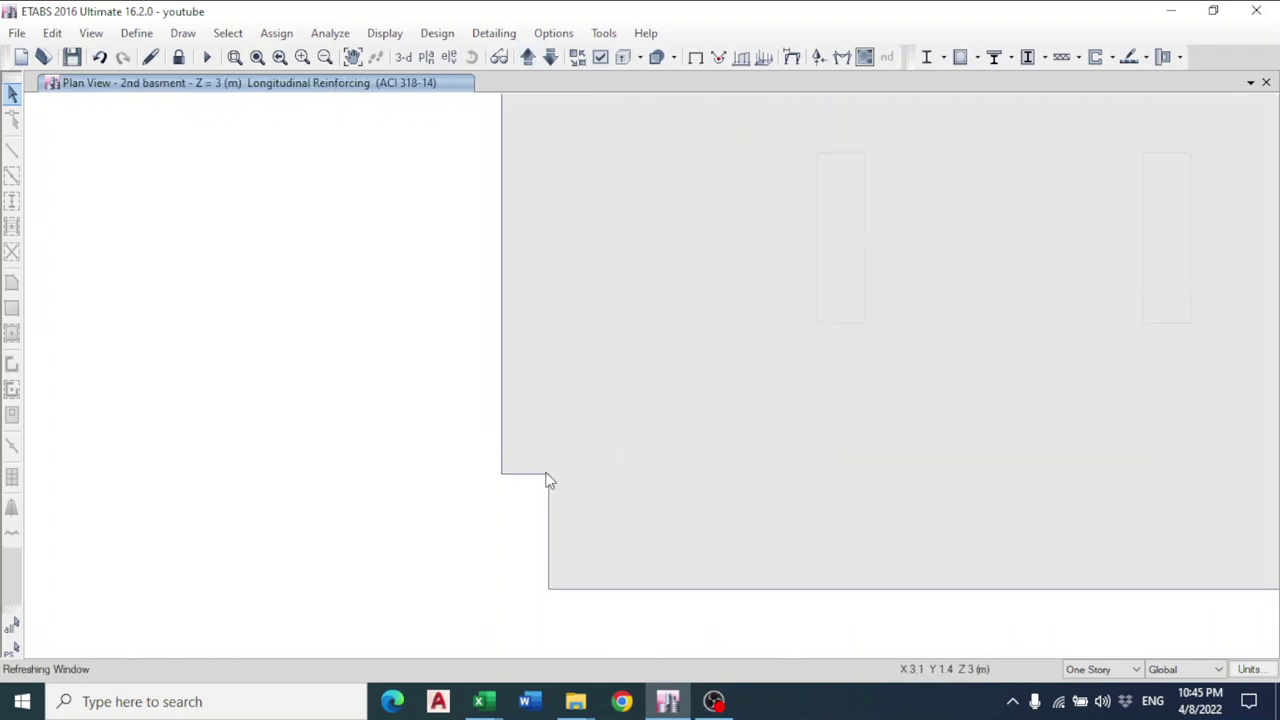
left_click(528, 58)
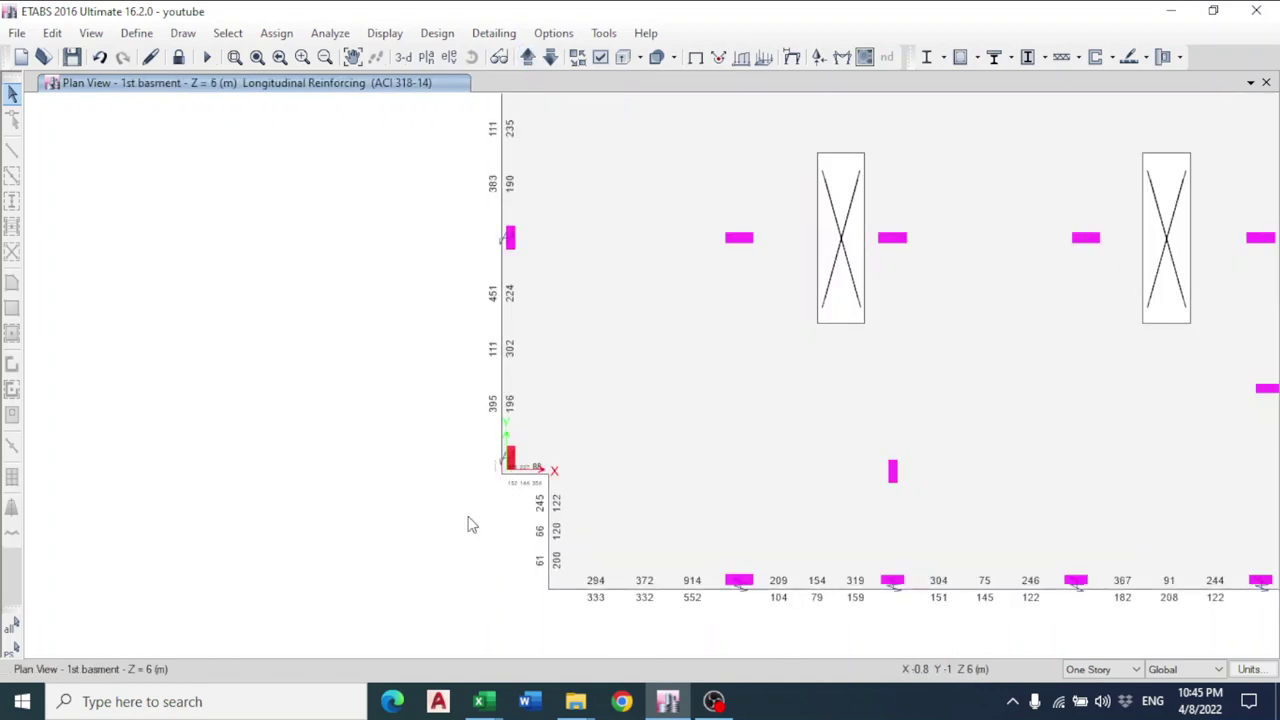
scroll(489, 480, "up", 3)
scroll(689, 457, "down", 5)
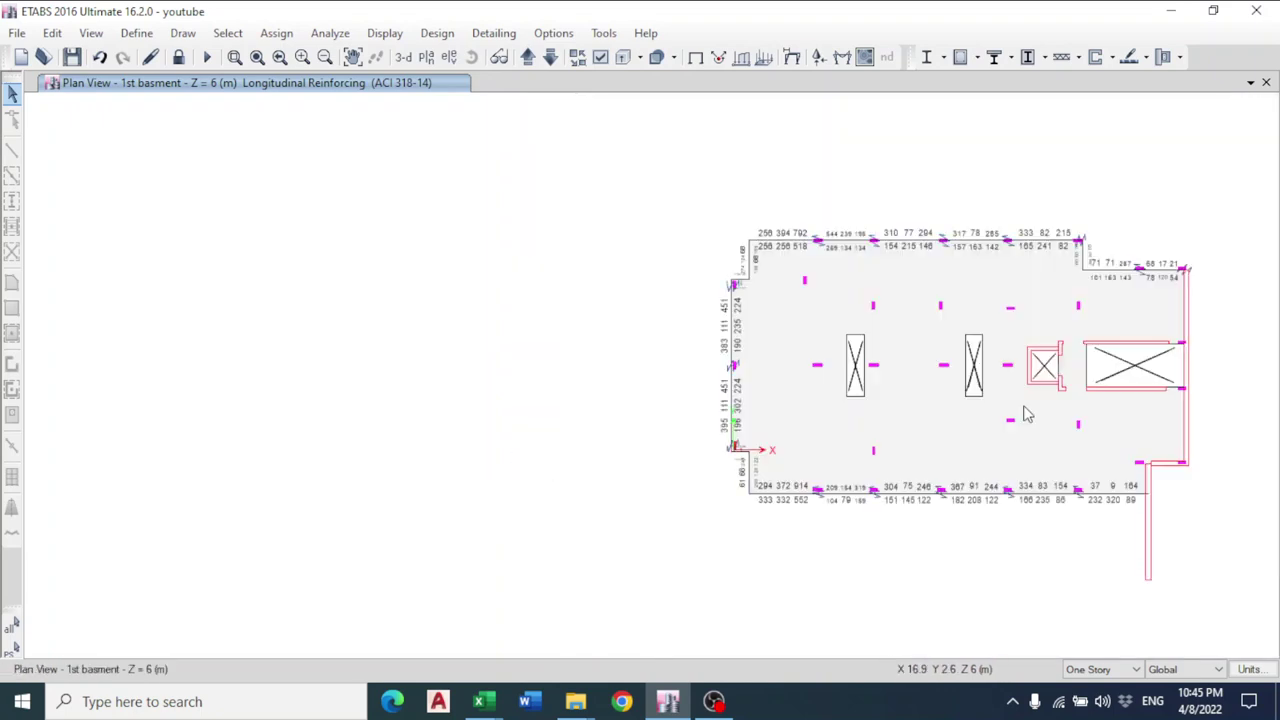
middle_click_drag(1027, 413, 884, 414)
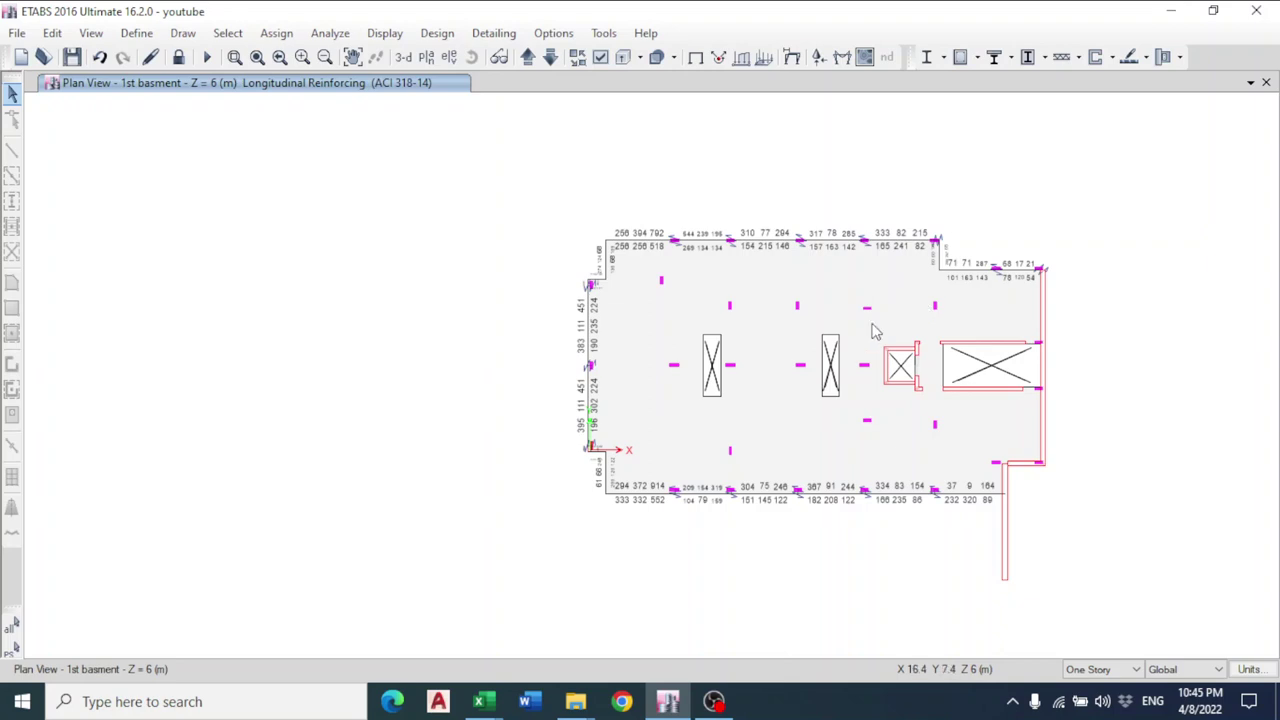
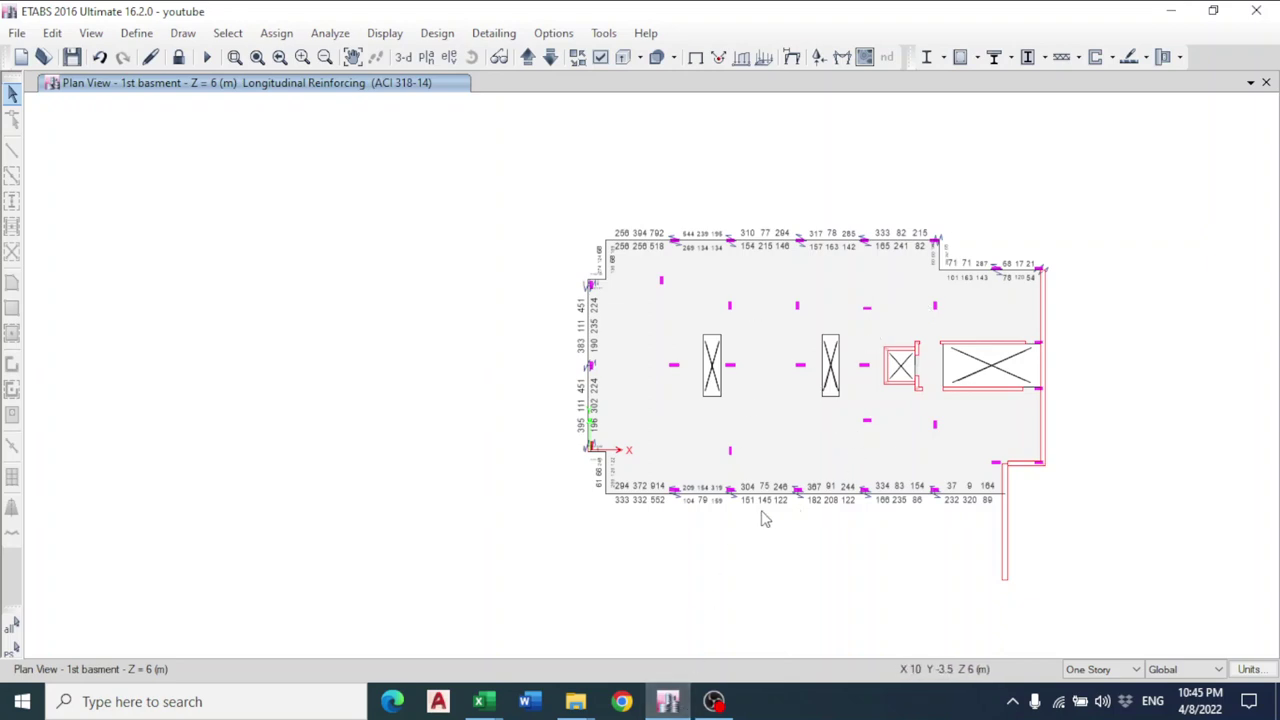
Examine the design information of the 1st basement's lower-left vertical edge beam and recheck the reinforcing plans of the floors above.
scroll(651, 503, "up", 3)
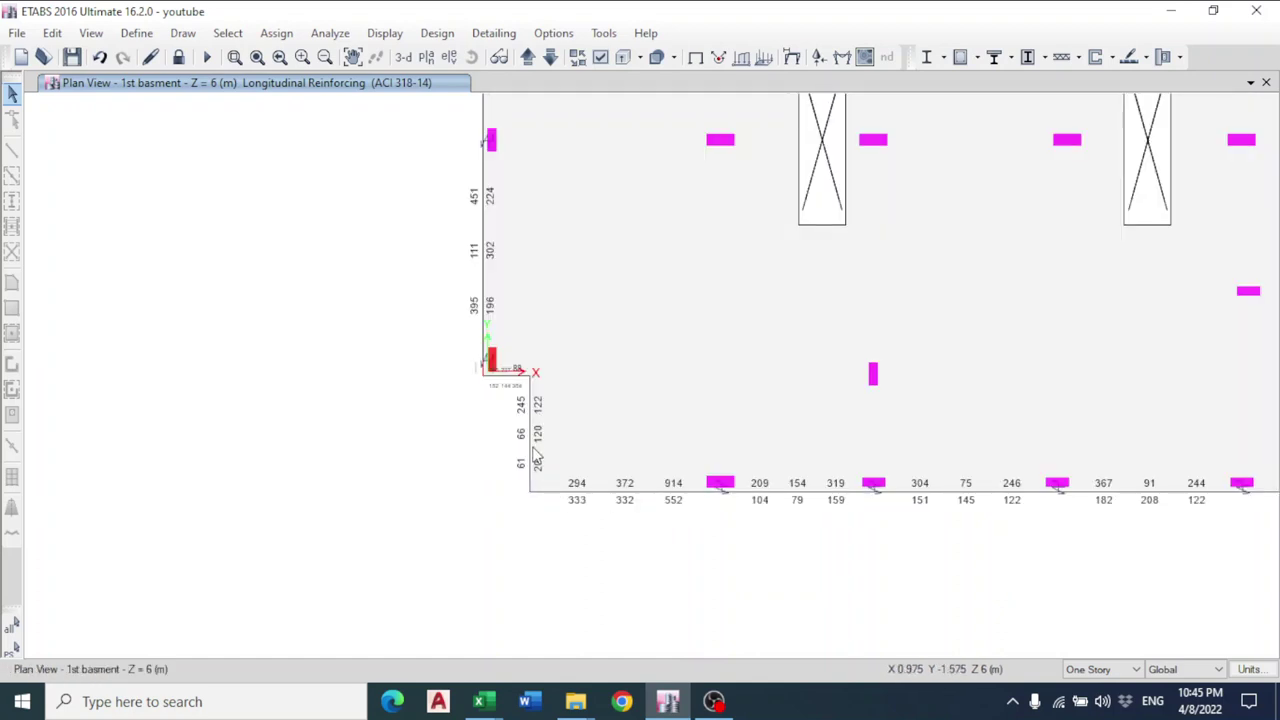
right_click(488, 140)
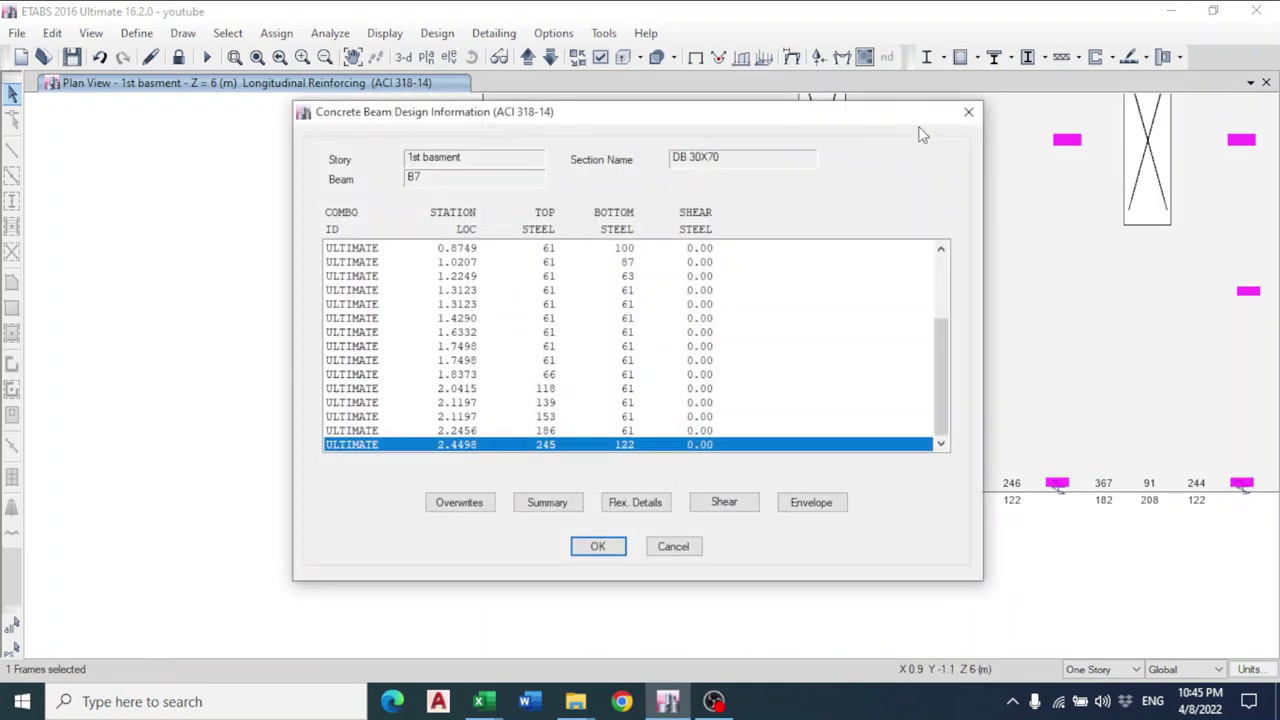
left_click(977, 116)
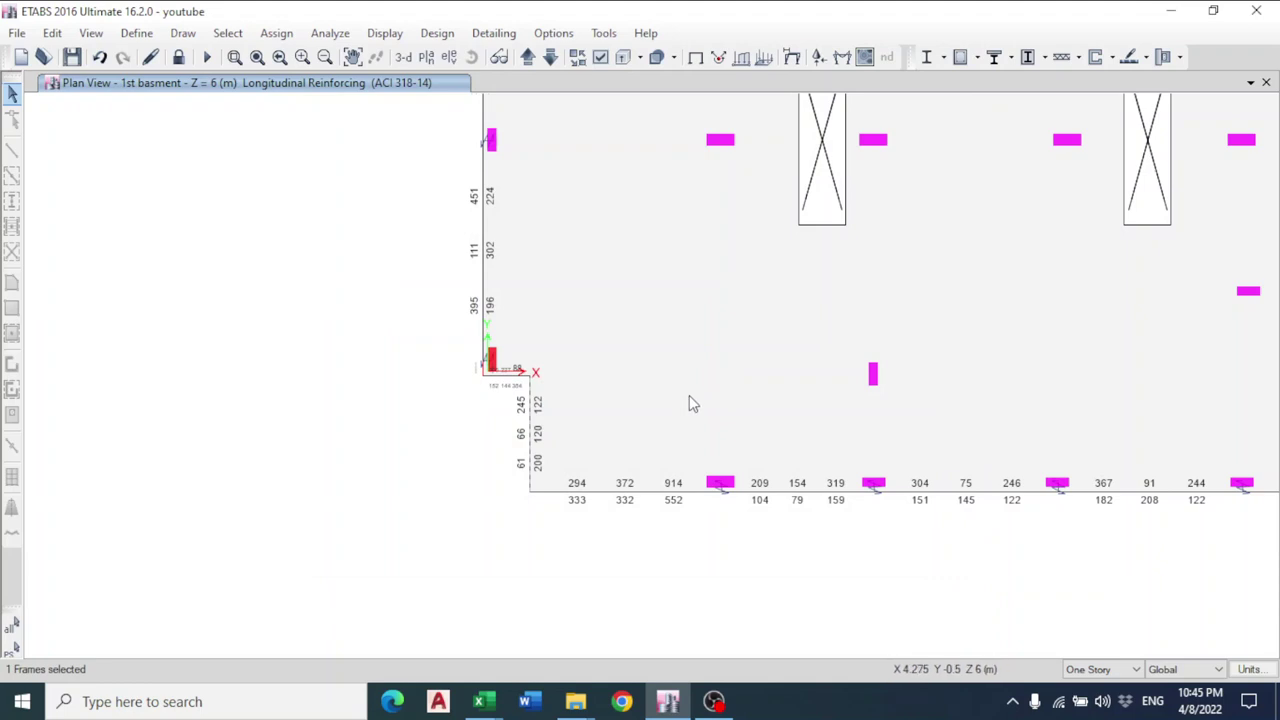
scroll(883, 414, "down", 2)
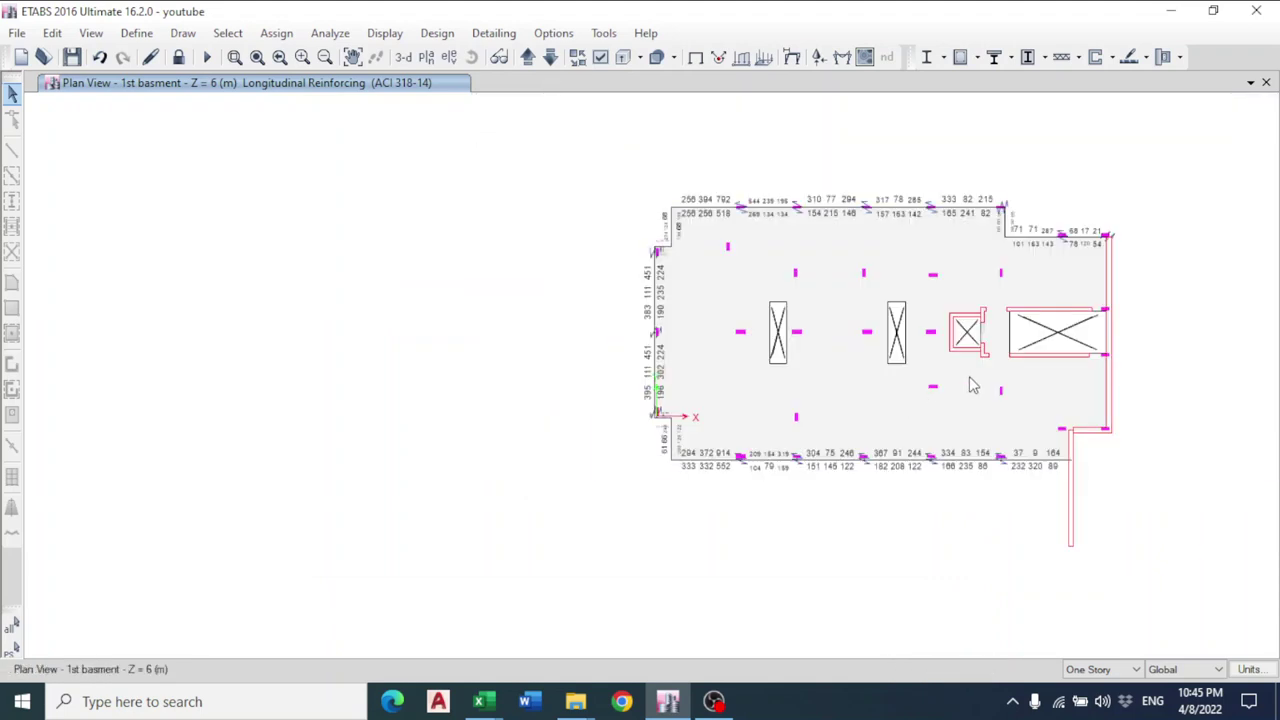
scroll(789, 403, "down", 2)
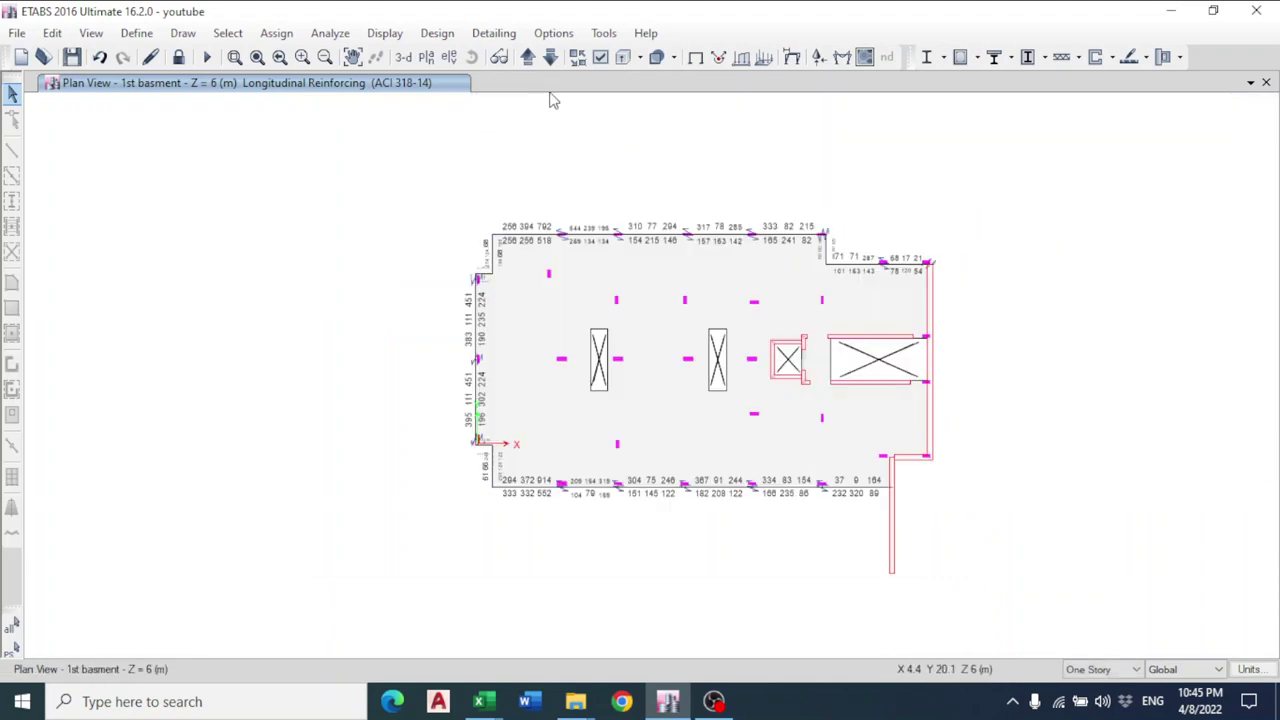
left_click(528, 57)
left_click(528, 57)
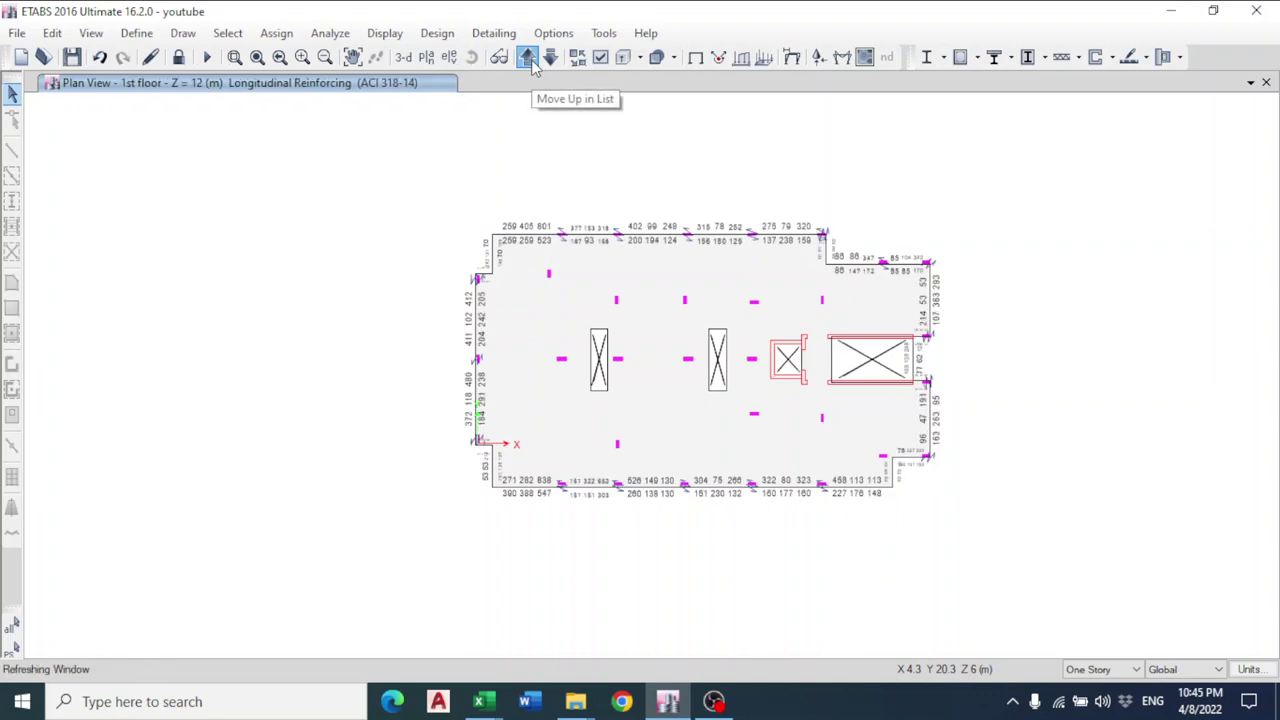
left_click(528, 57)
left_click(528, 57)
left_click(528, 57)
left_click(528, 57)
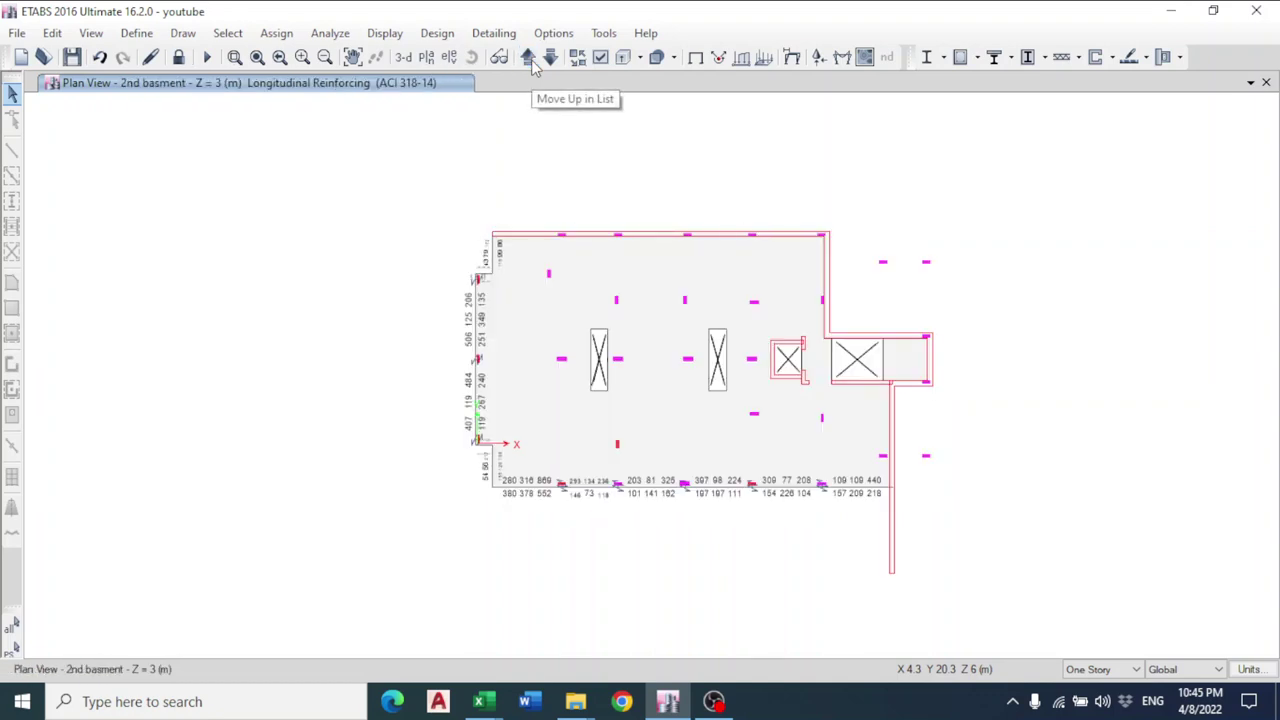
On the 2nd basement plan, examine the design information of the overstressed column at the lower-left slab corner.
scroll(554, 477, "up", 4)
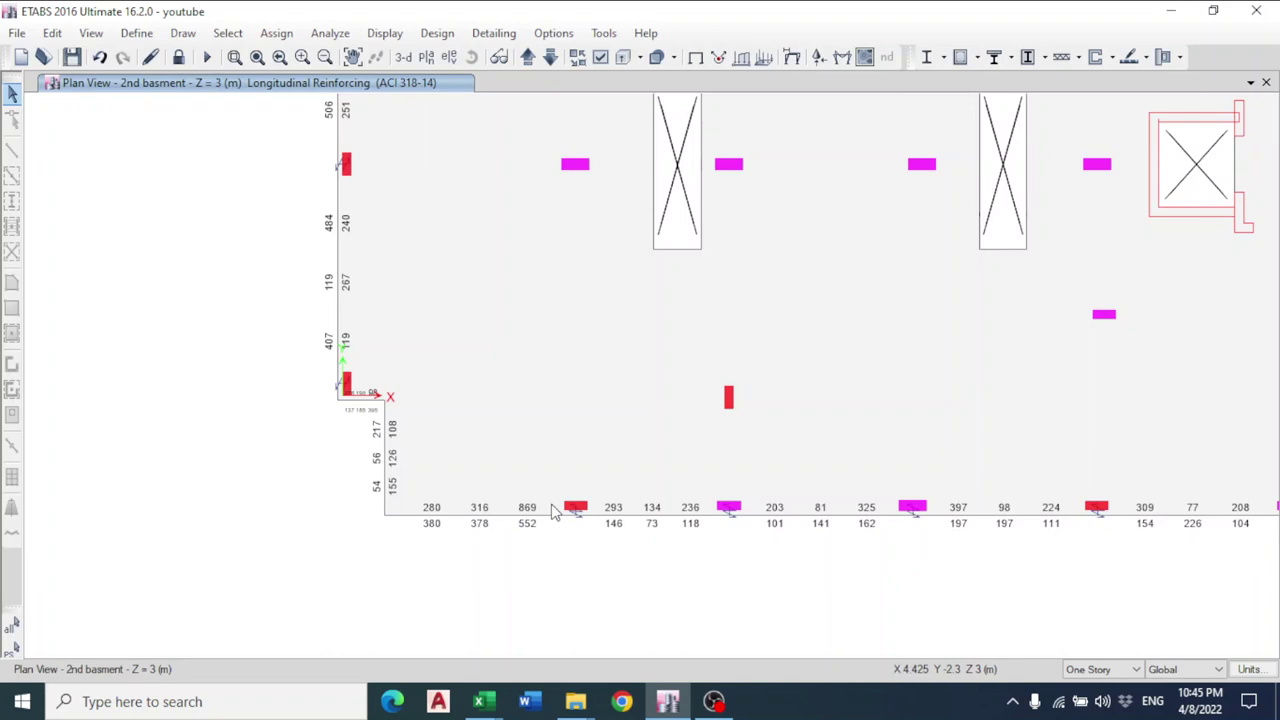
scroll(332, 367, "up", 8)
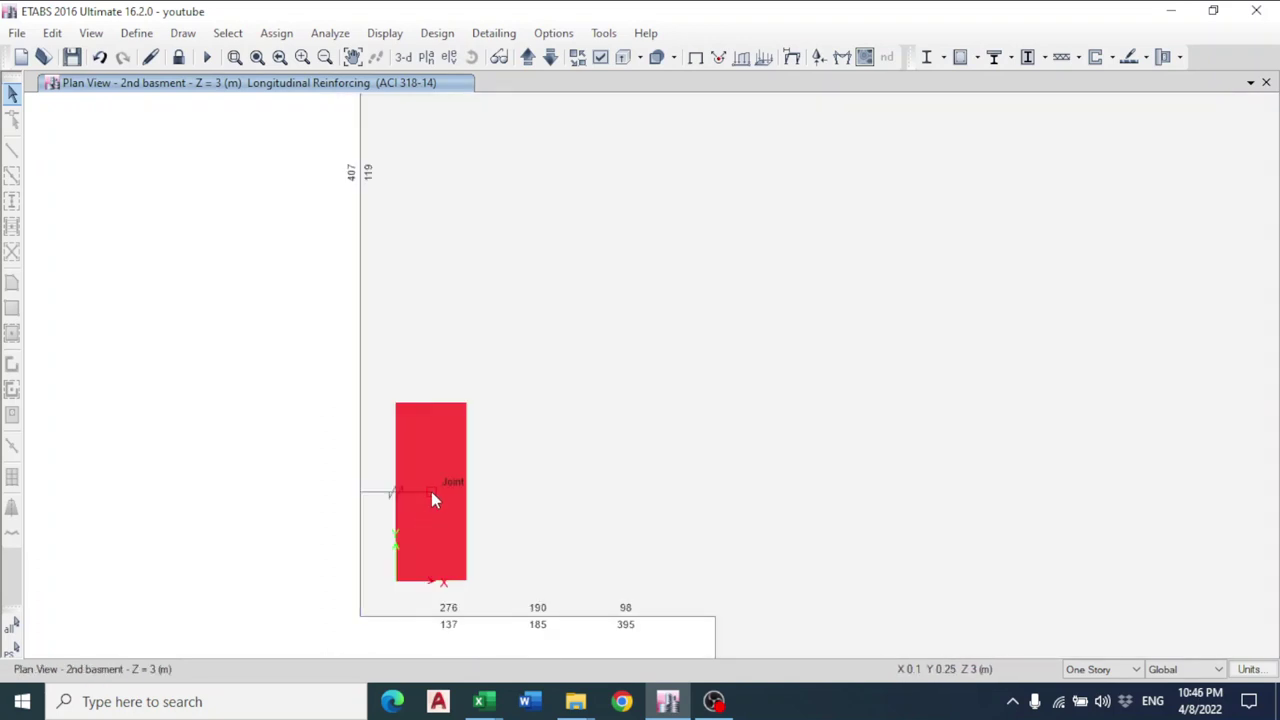
left_click(431, 491)
right_click(430, 497)
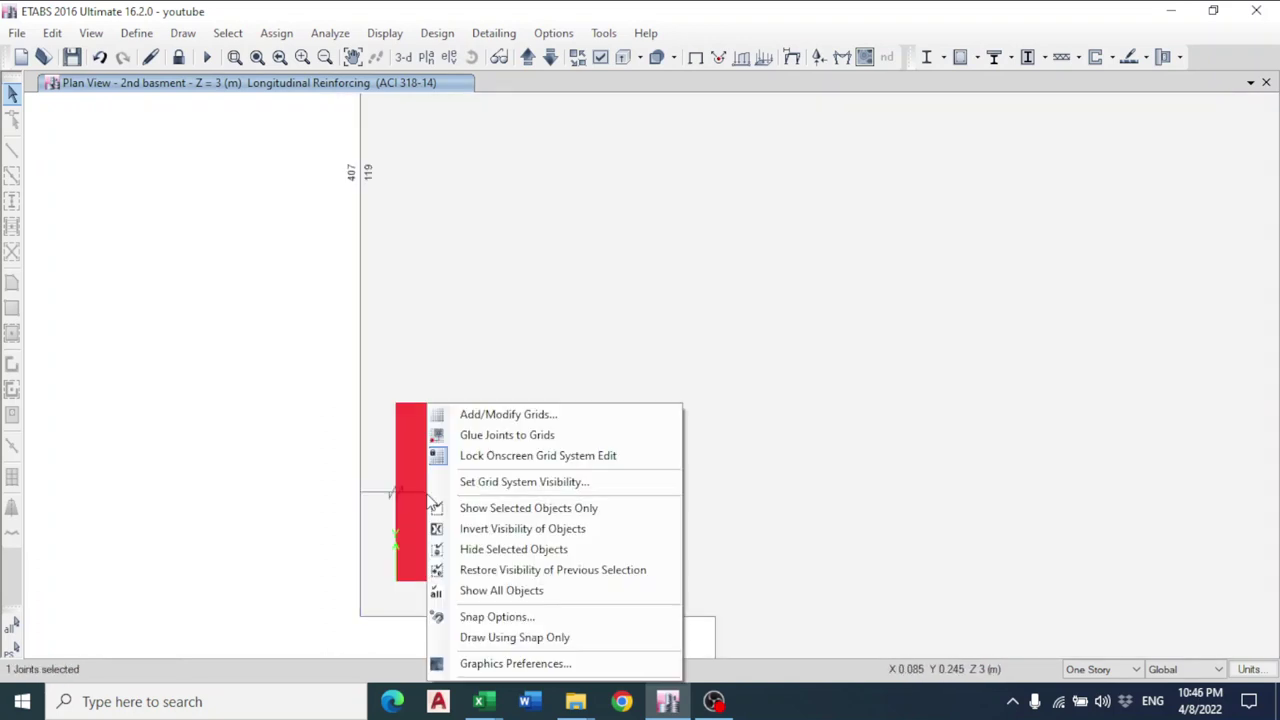
left_click(416, 477)
right_click(430, 495)
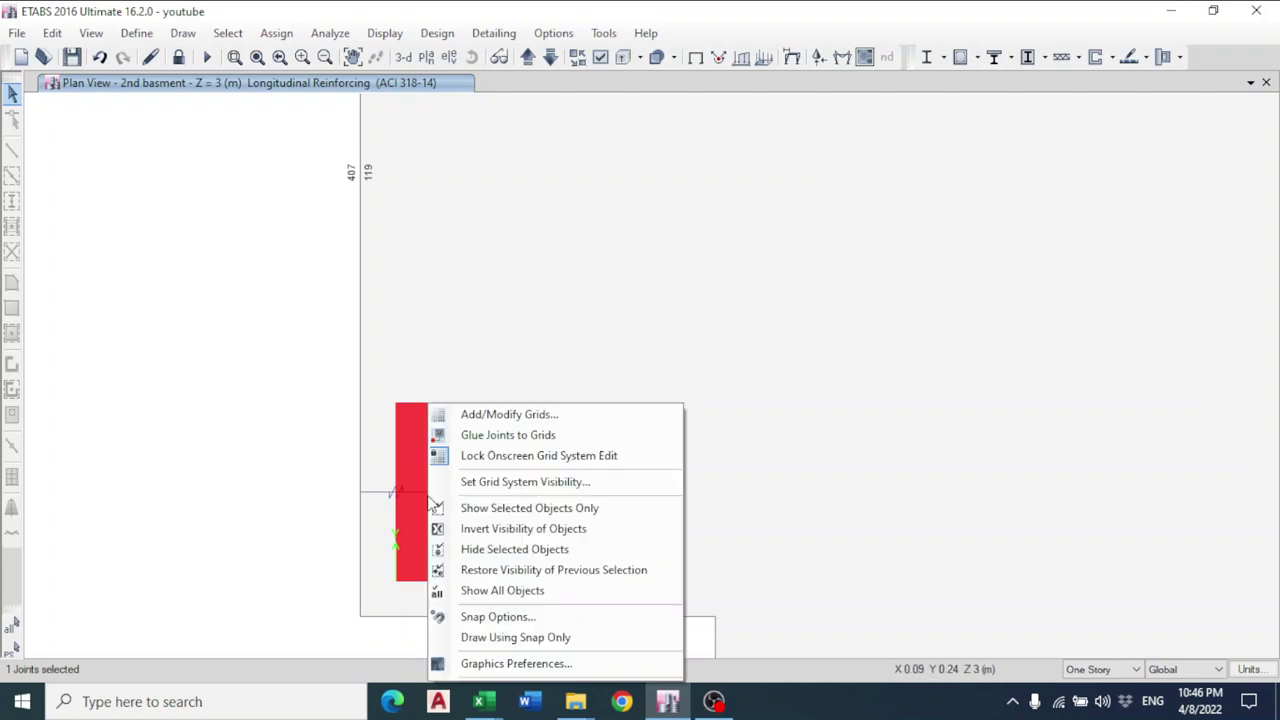
left_click(413, 465)
right_click(431, 492)
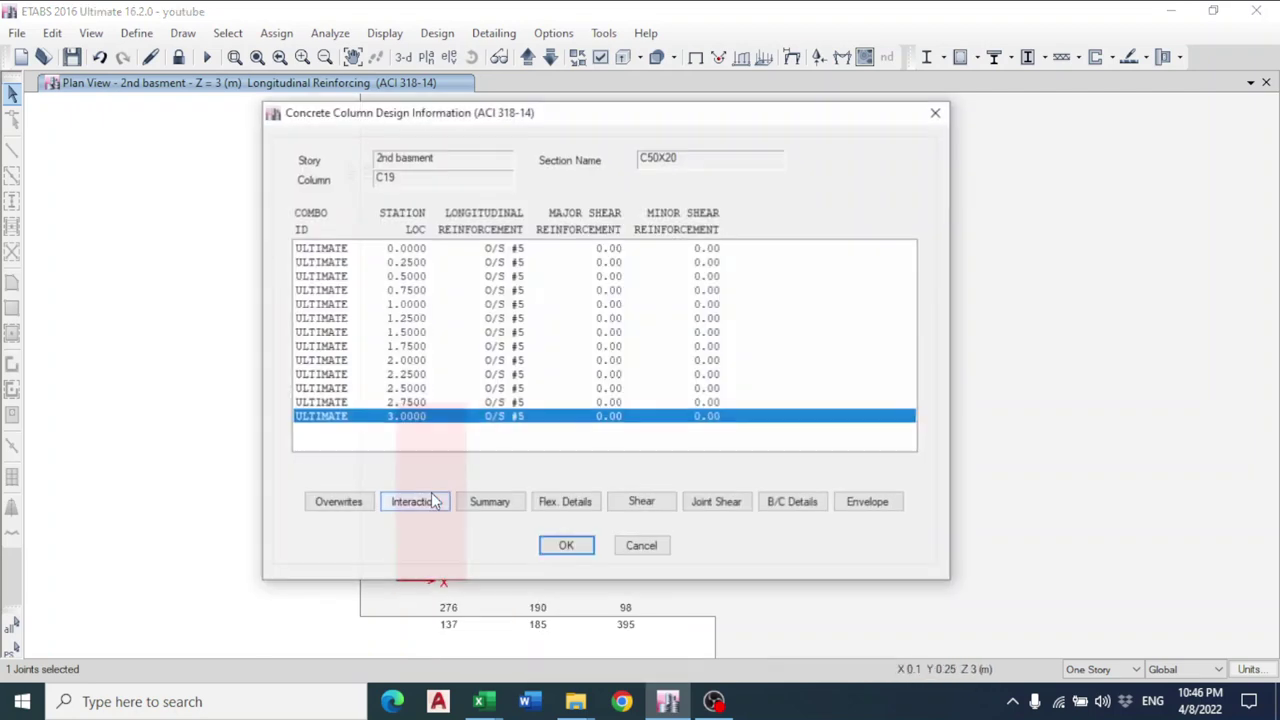
left_click(937, 113)
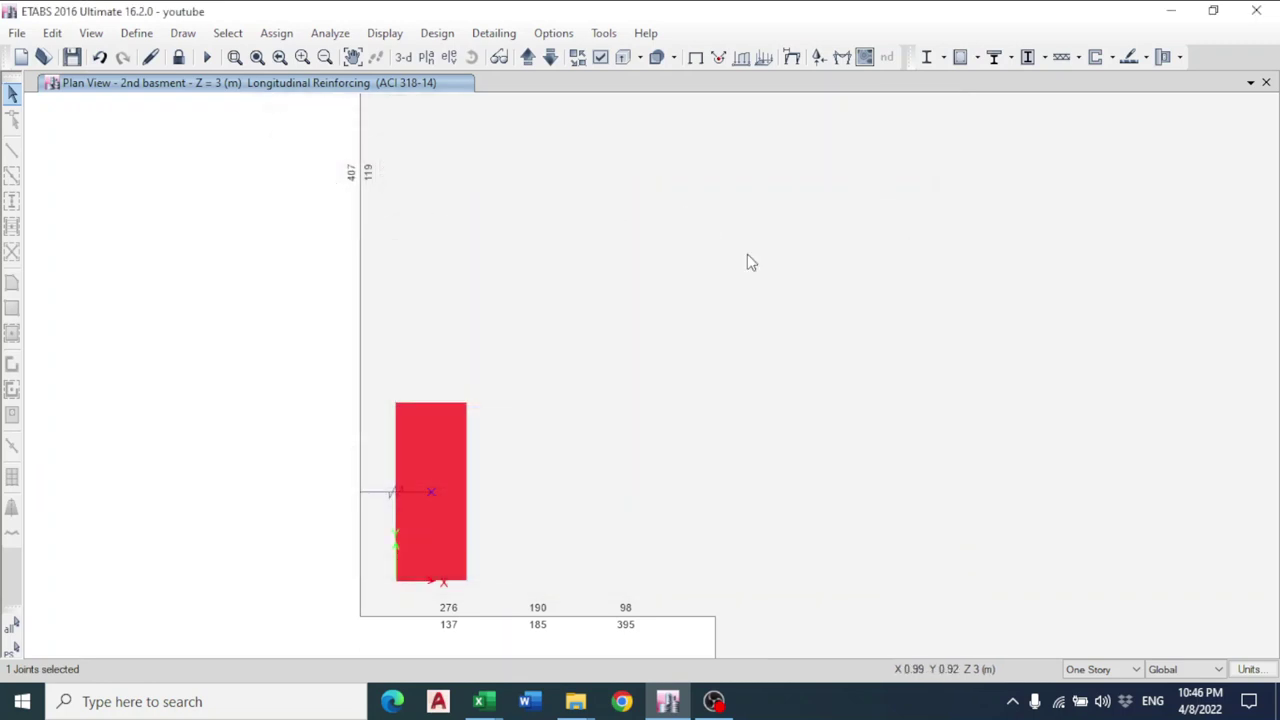
Inspect the overstressed column halfway along the slab's left edge on the 2nd basement plan.
scroll(749, 260, "down", 2)
scroll(555, 409, "up", 4)
scroll(531, 223, "down", 3)
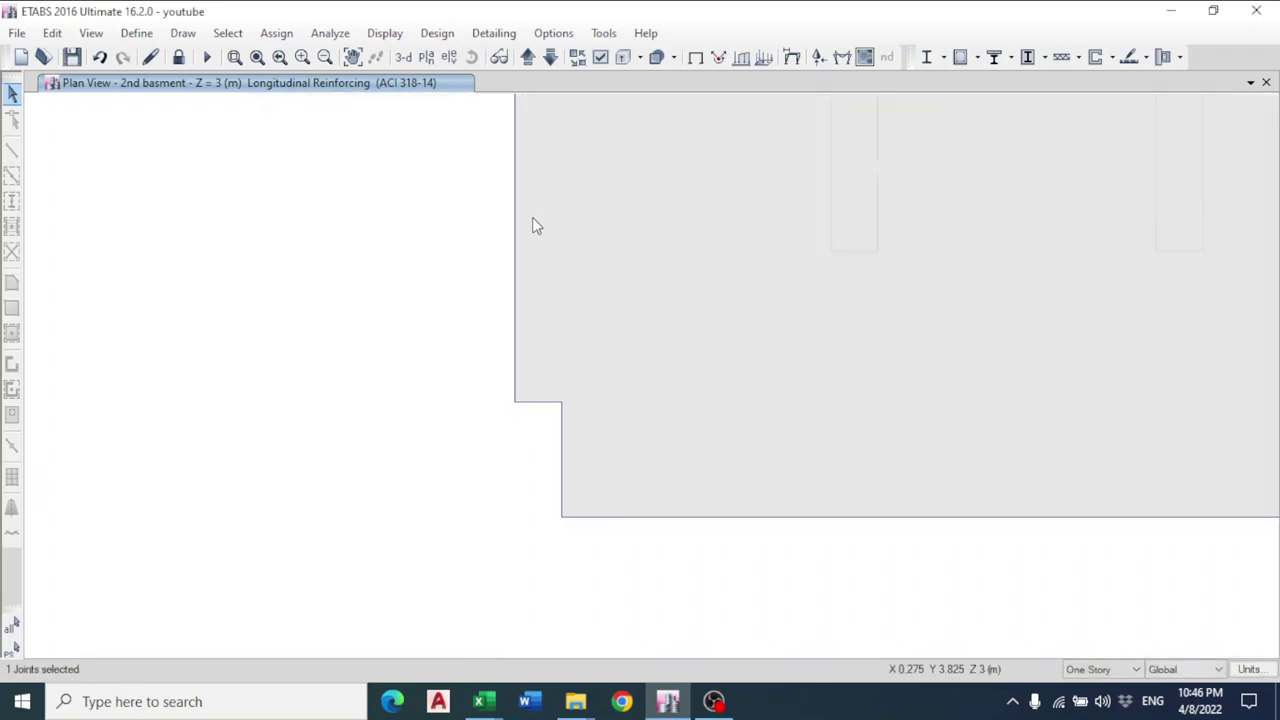
scroll(509, 249, "up", 4)
scroll(510, 285, "up", 1)
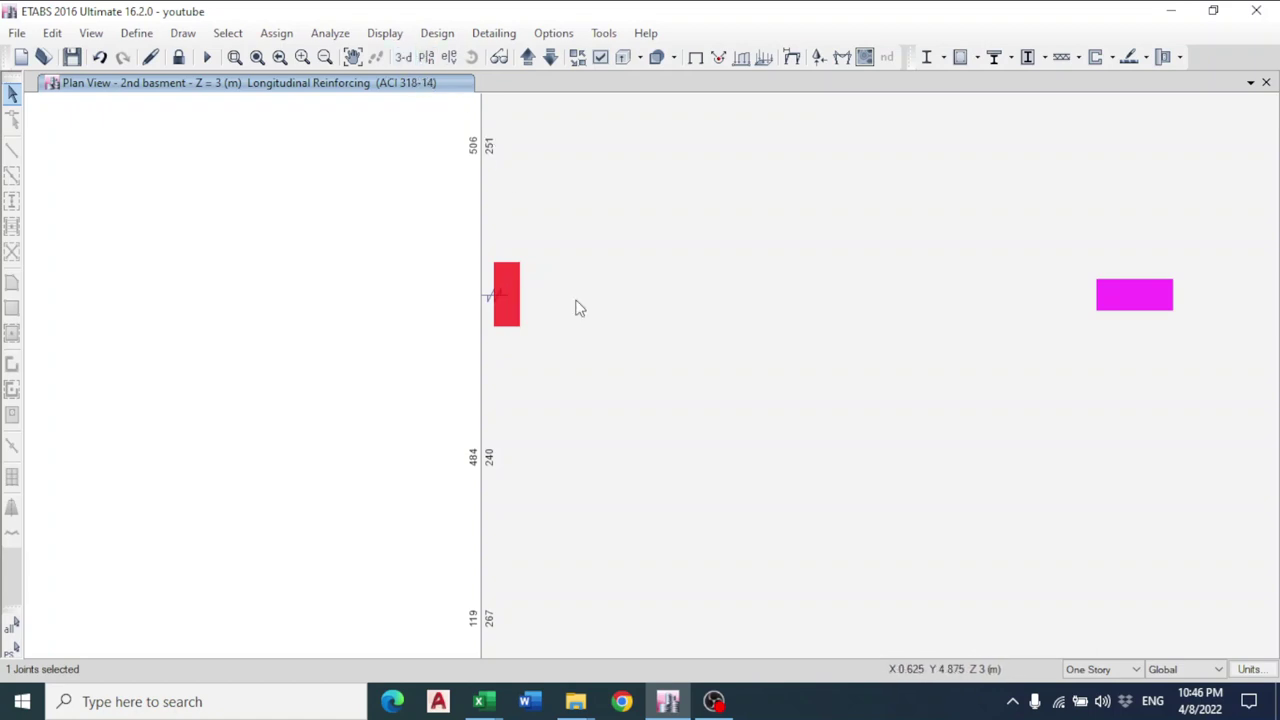
scroll(575, 302, "down", 3)
left_click(137, 33)
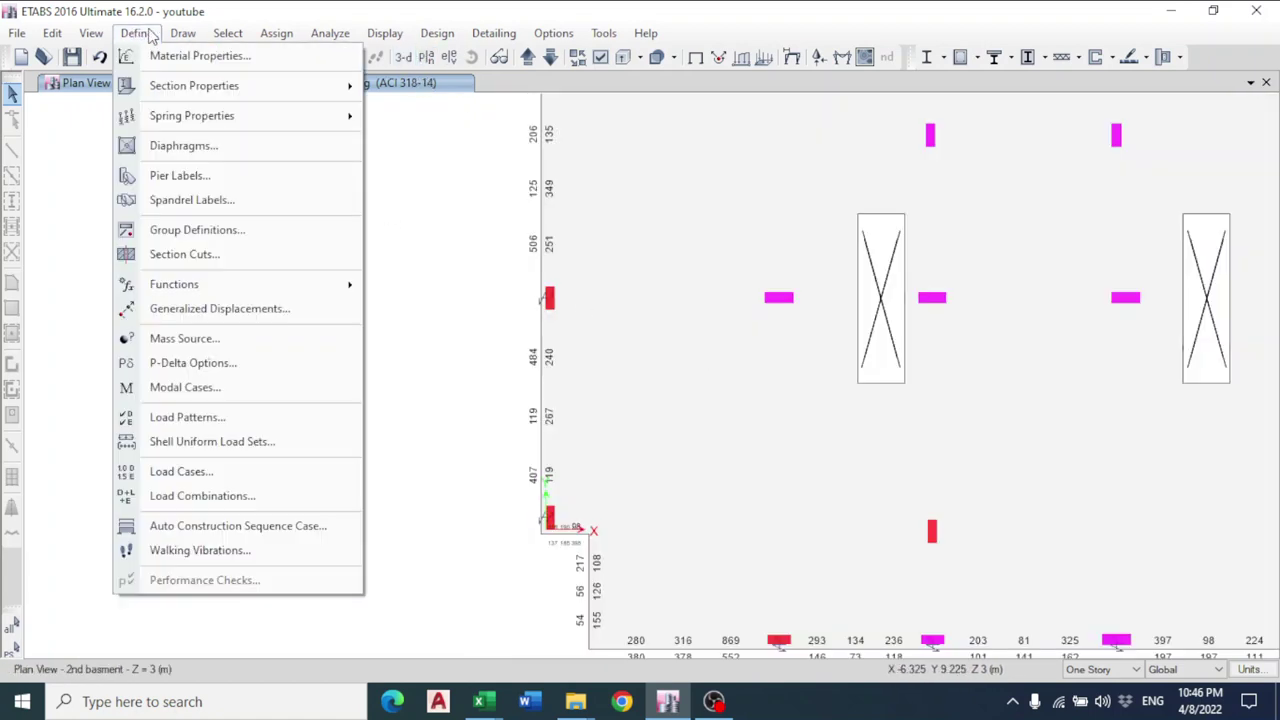
mouse_move(183, 33)
left_click(278, 406)
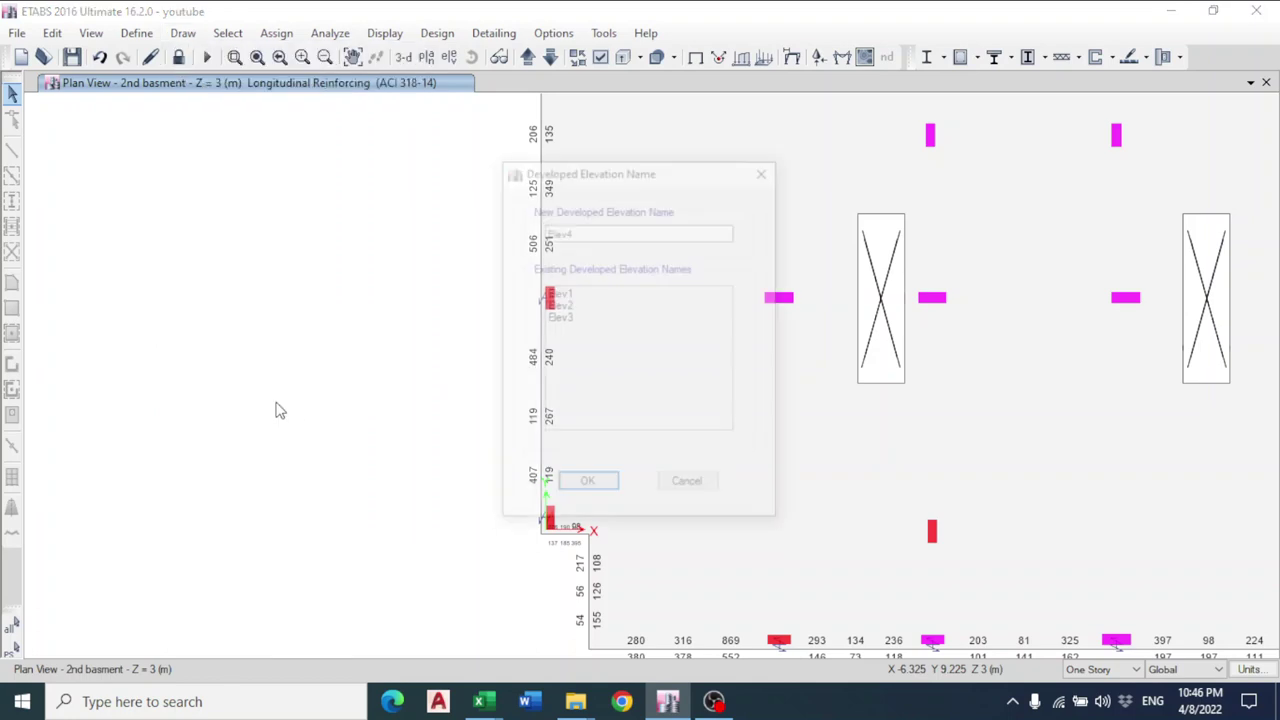
left_click(688, 487)
Check the column and beam reinforcing on the plans from the 2nd basement up to the 1st floor.
scroll(751, 514, "down", 2)
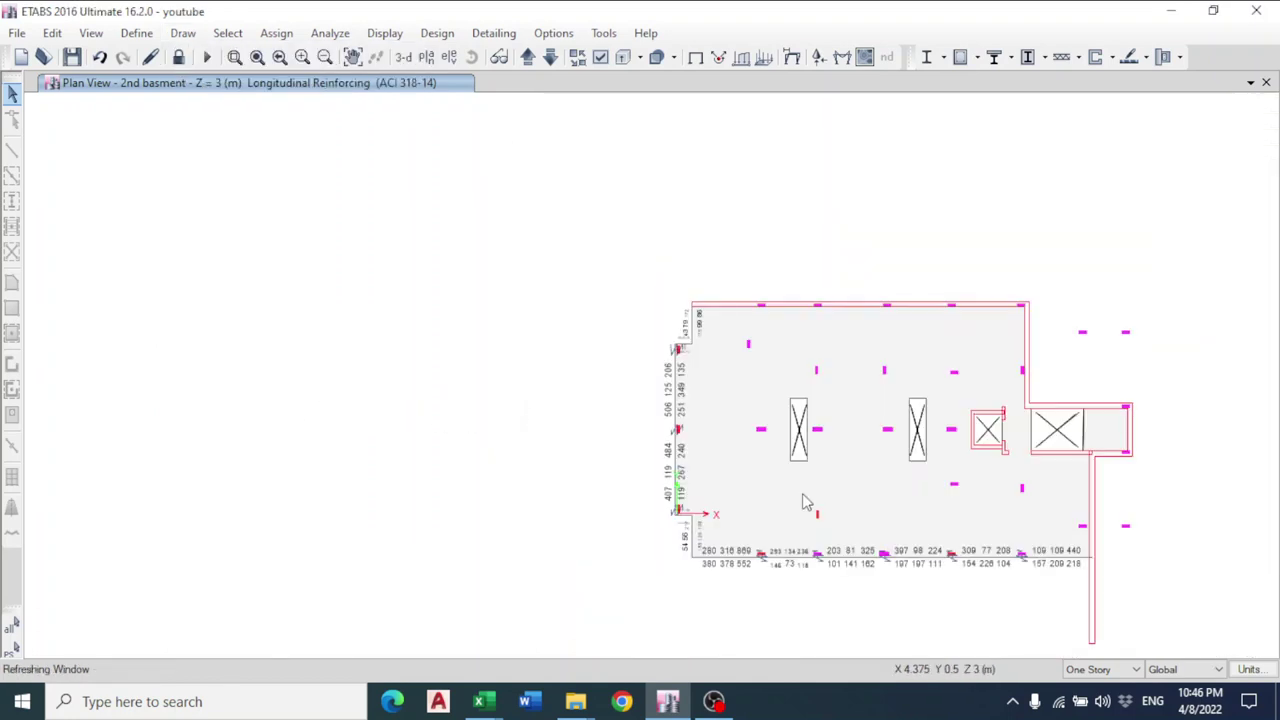
left_click(527, 58)
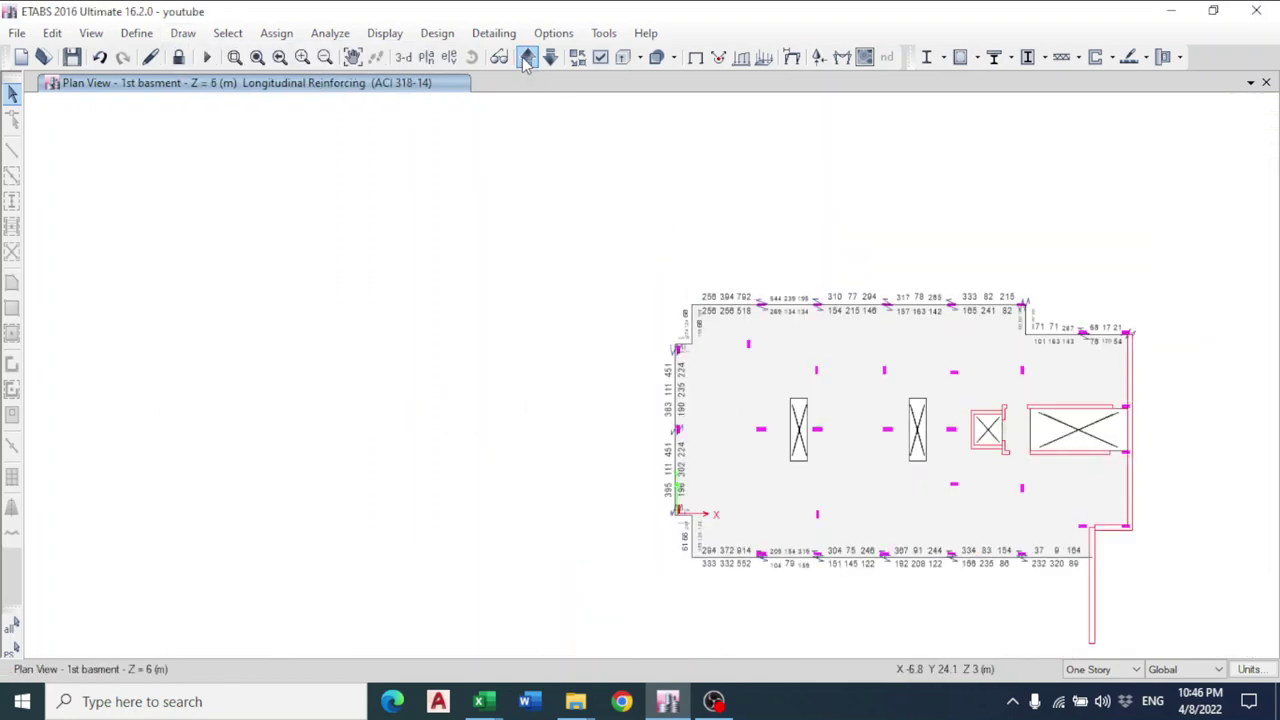
left_click(527, 60)
left_click(527, 58)
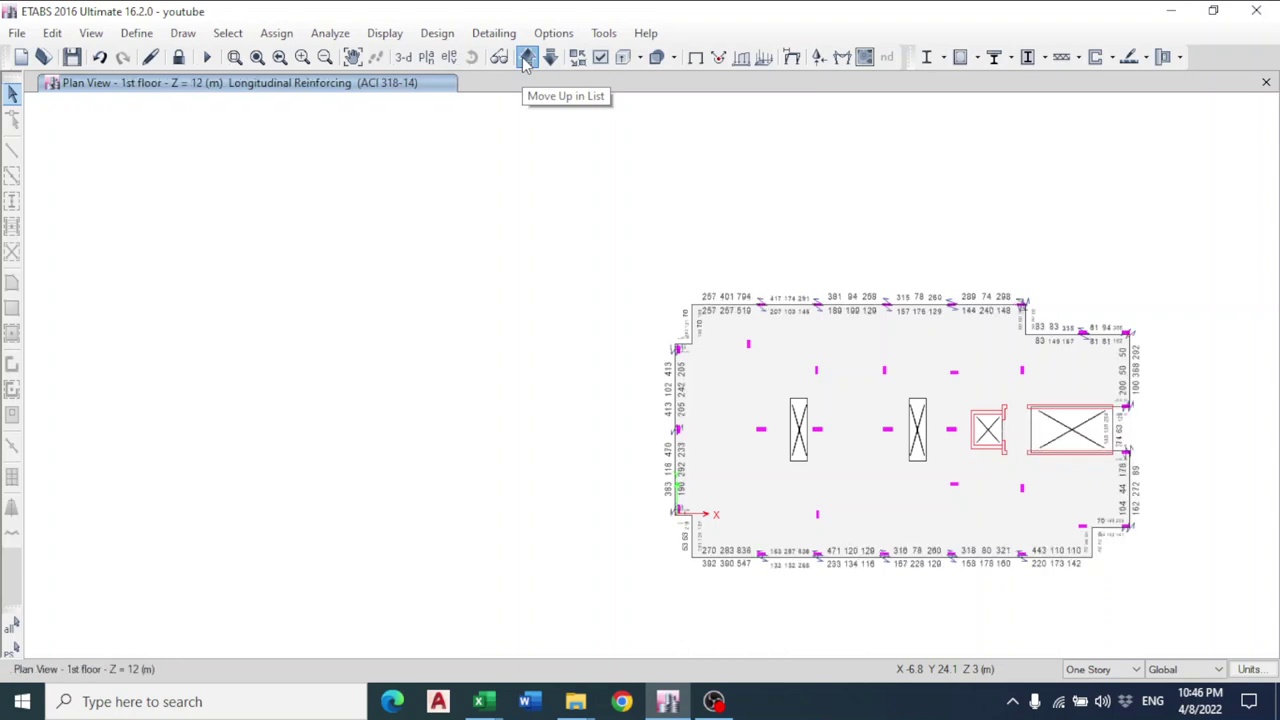
Check the reinforcing plans of the storeys above the 1st floor and return to the 2nd basement plan.
left_click(527, 58)
left_click(527, 58)
left_click(527, 58)
left_click(527, 58)
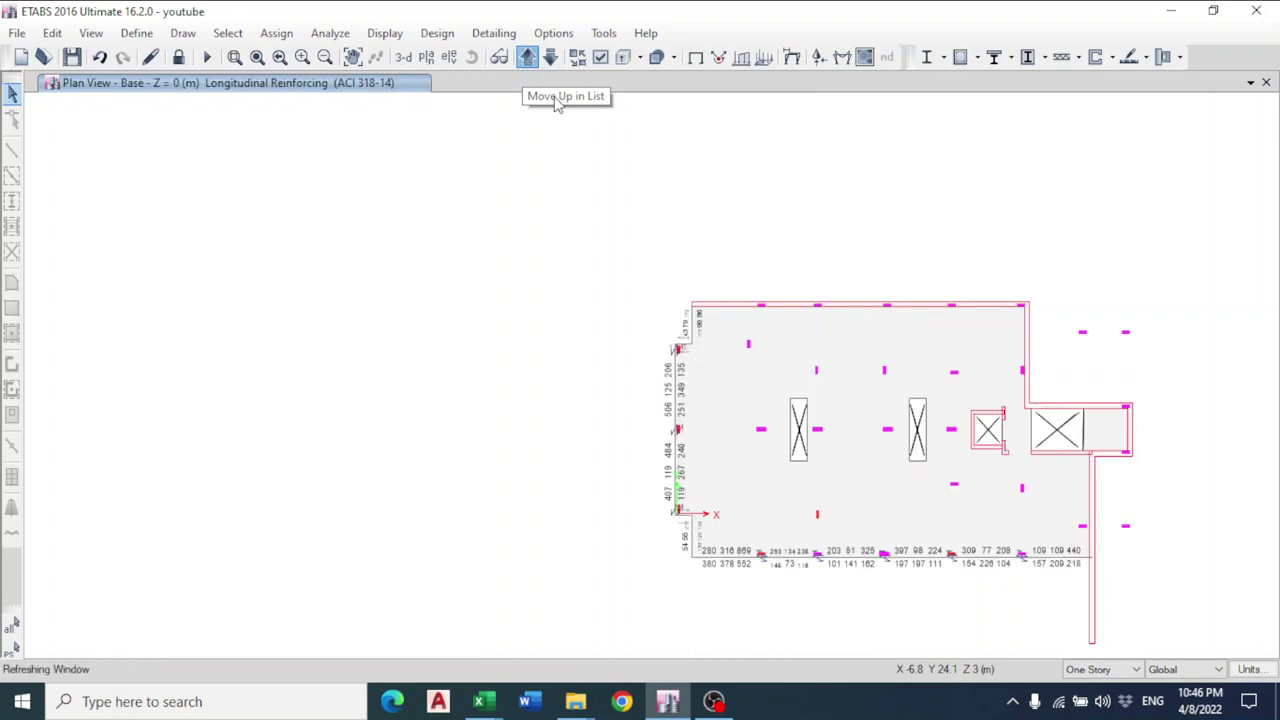
left_click(527, 58)
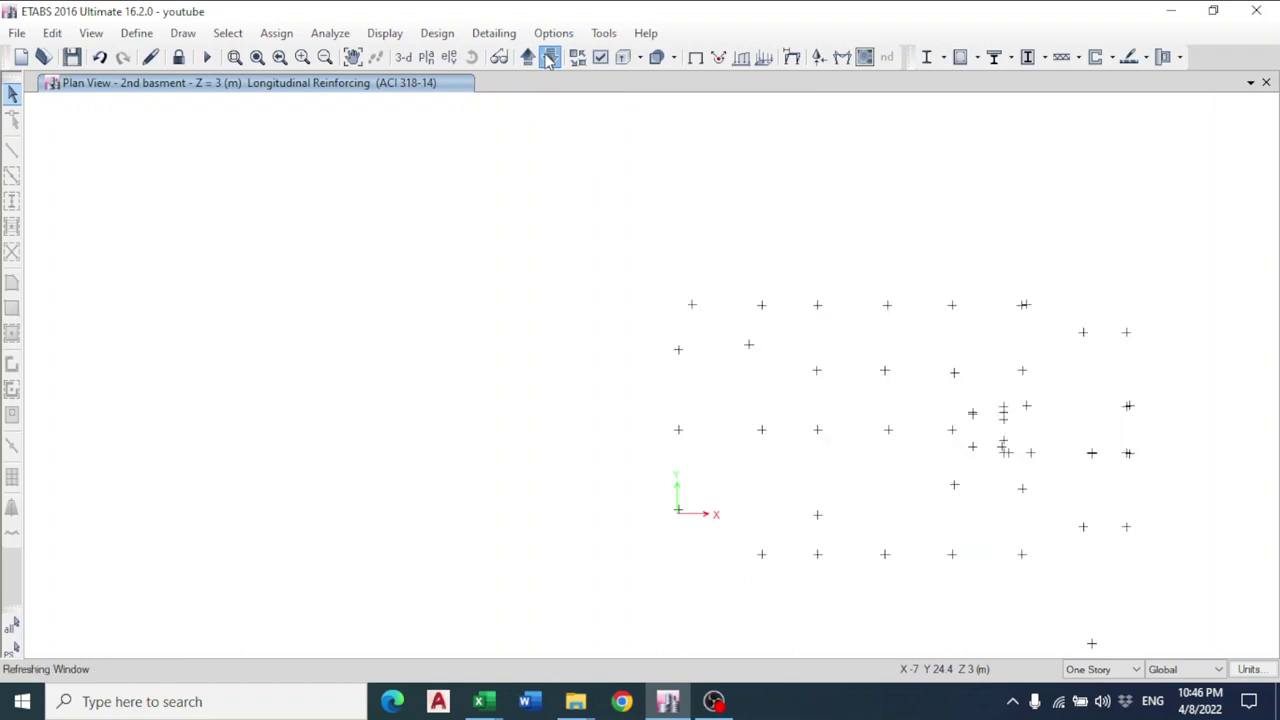
left_click(527, 58)
left_click(527, 58)
left_click(550, 57)
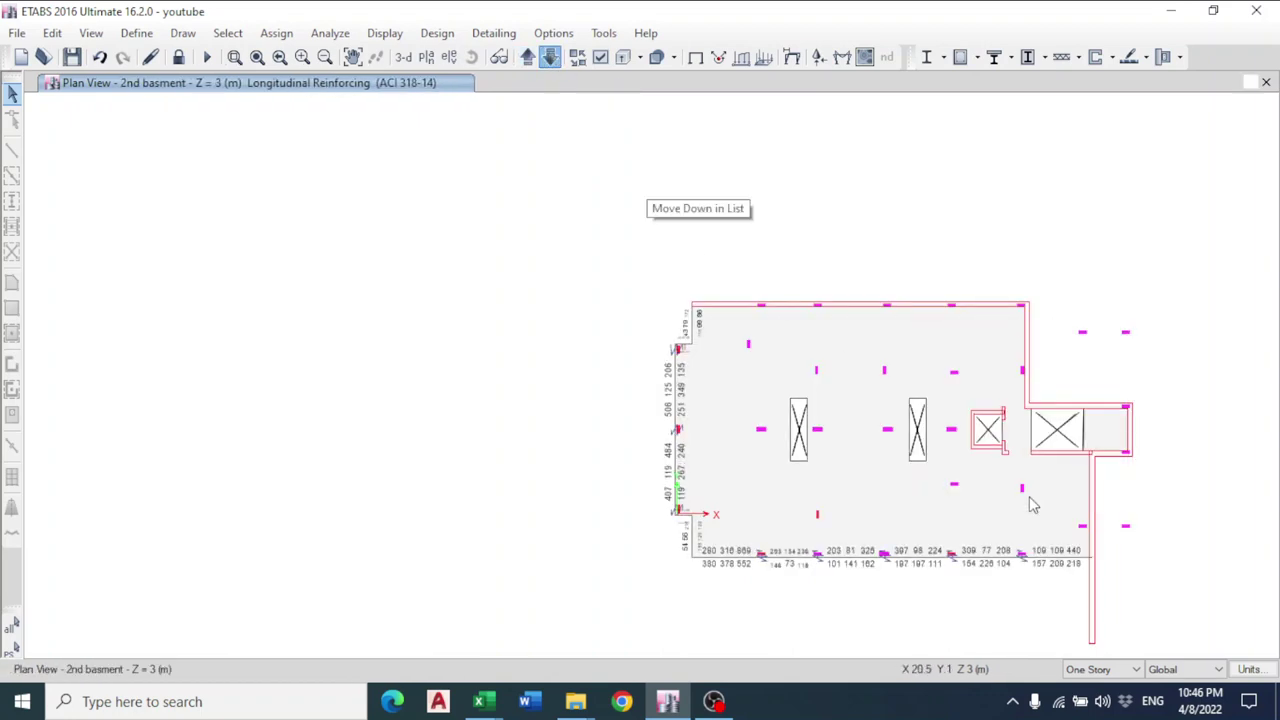
scroll(985, 555, "up", 3)
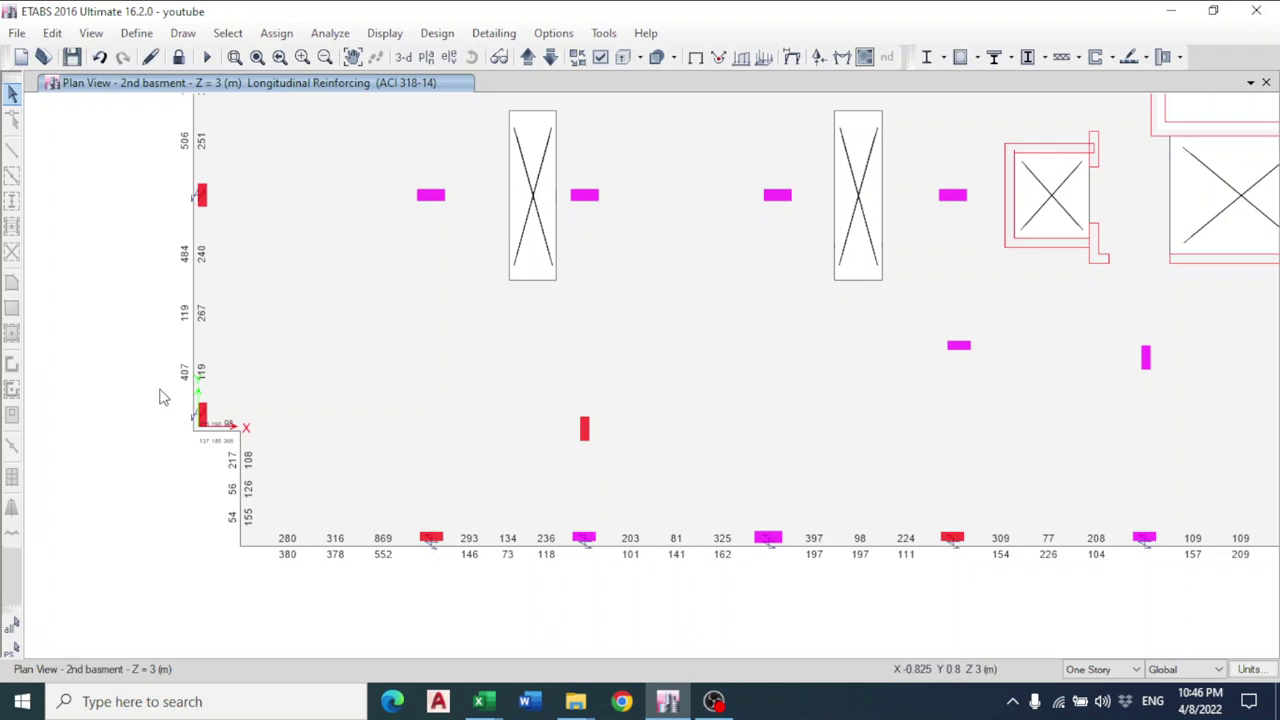
Draw a developed elevation on the 2nd basement plan through two overstressed lower-edge columns and the overstressed interior column between them.
left_click(183, 33)
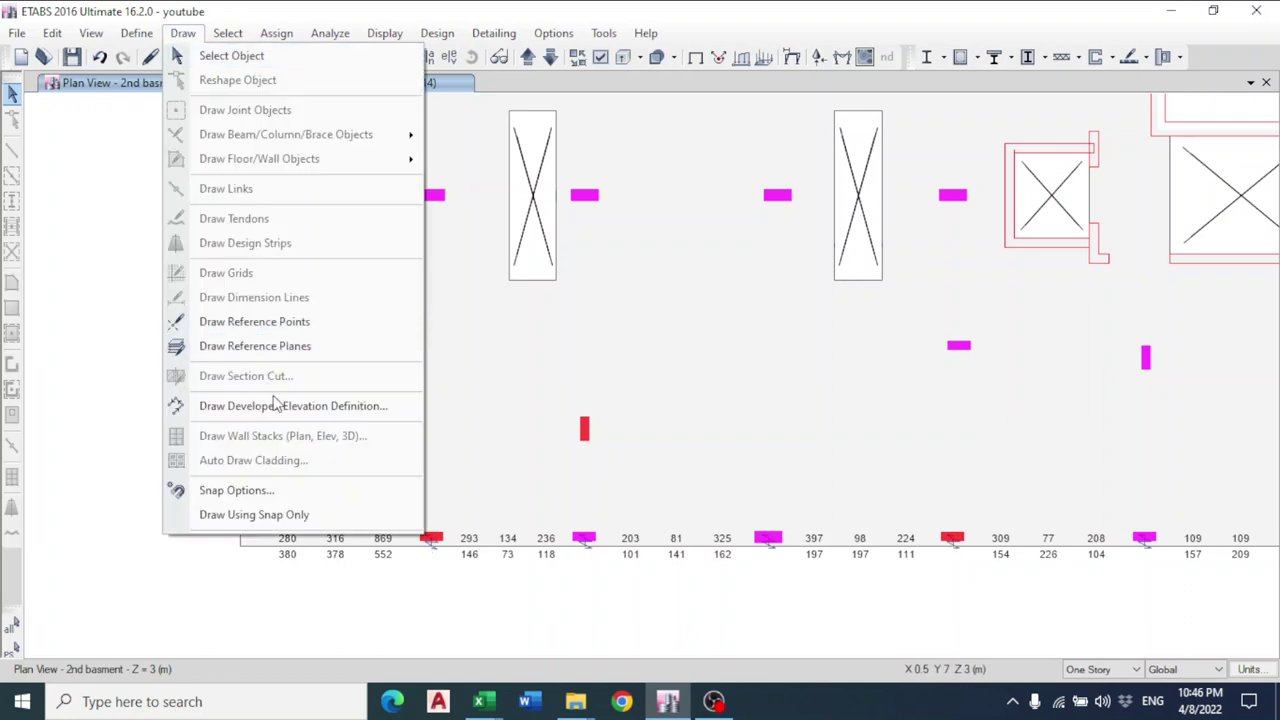
left_click(275, 405)
left_click(583, 486)
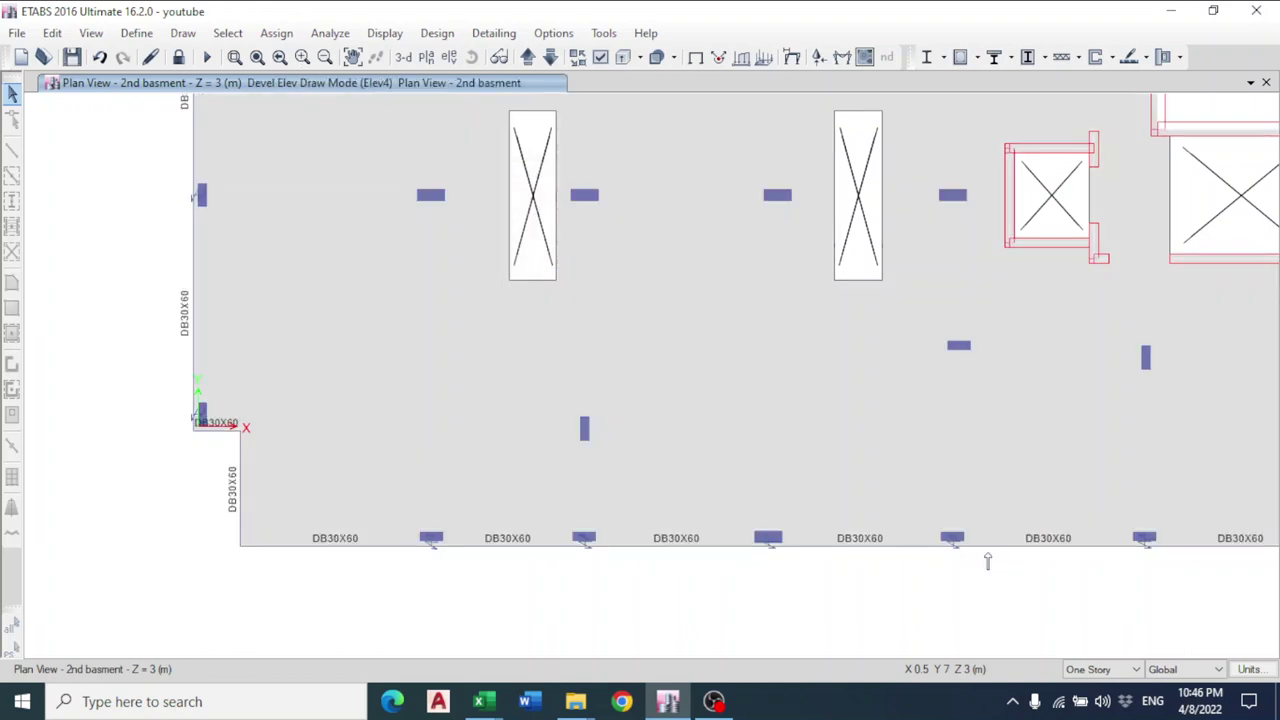
left_click(952, 539)
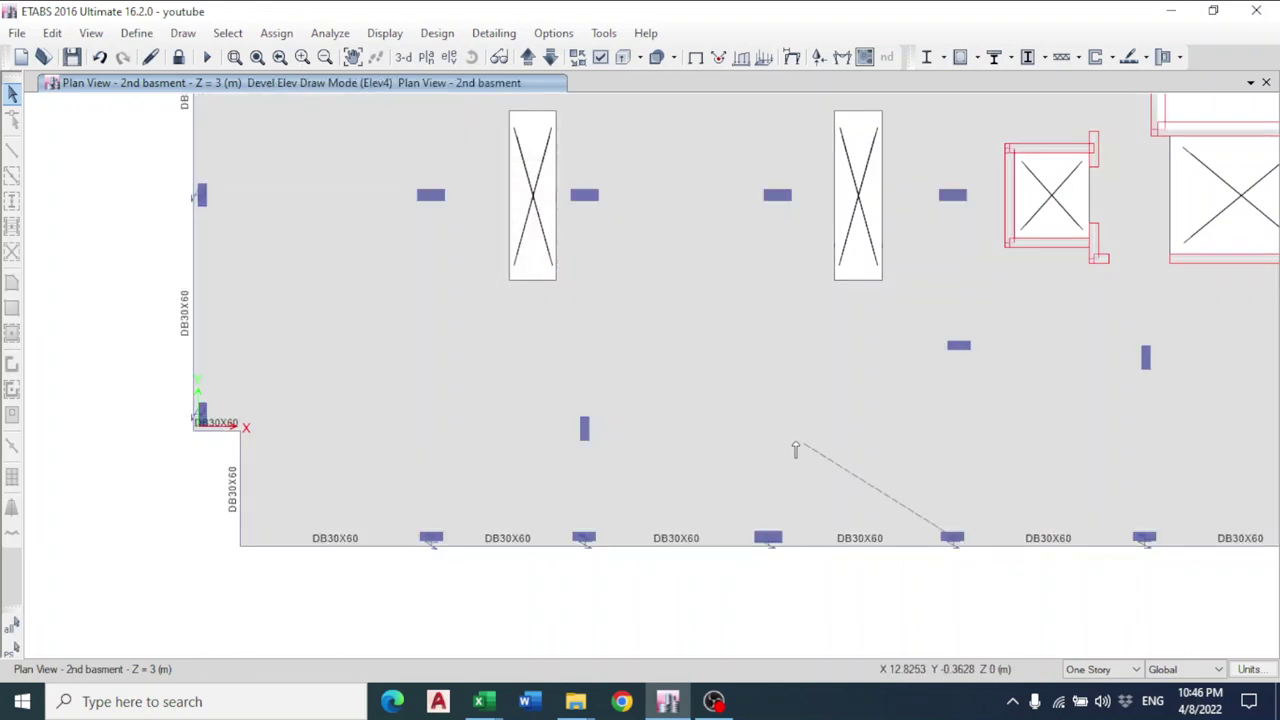
left_click(585, 430)
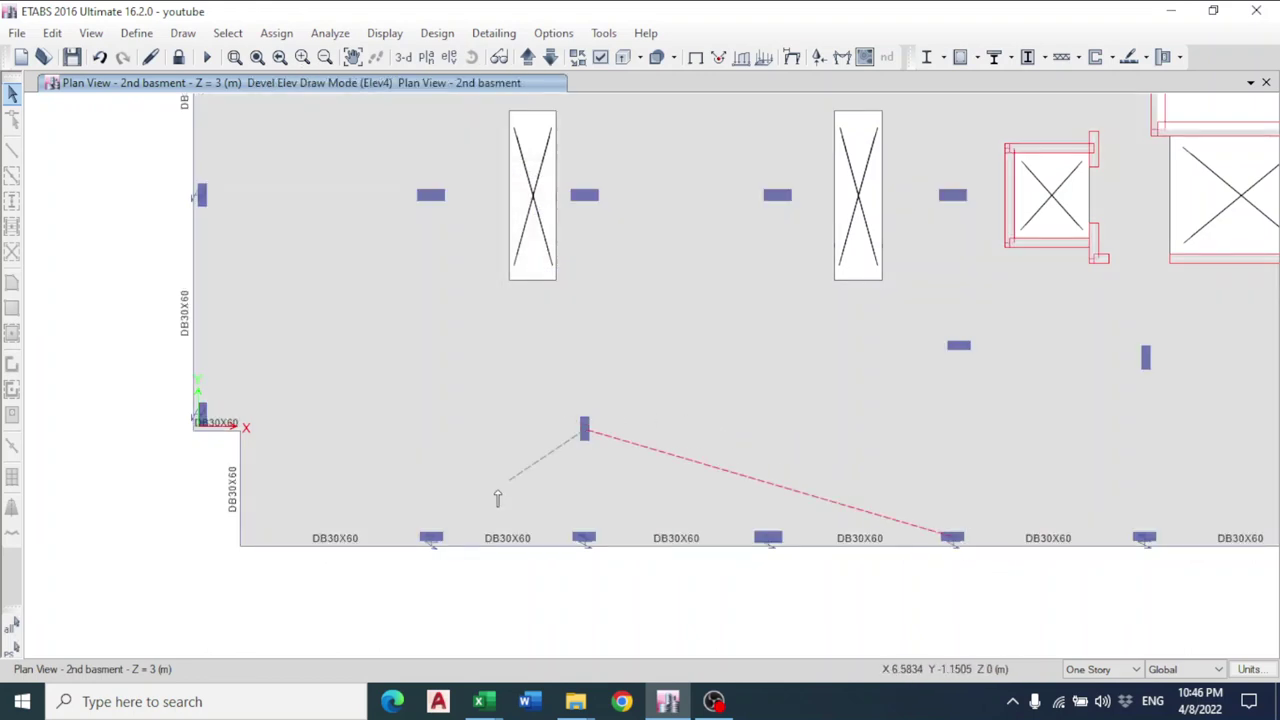
double_click(444, 530)
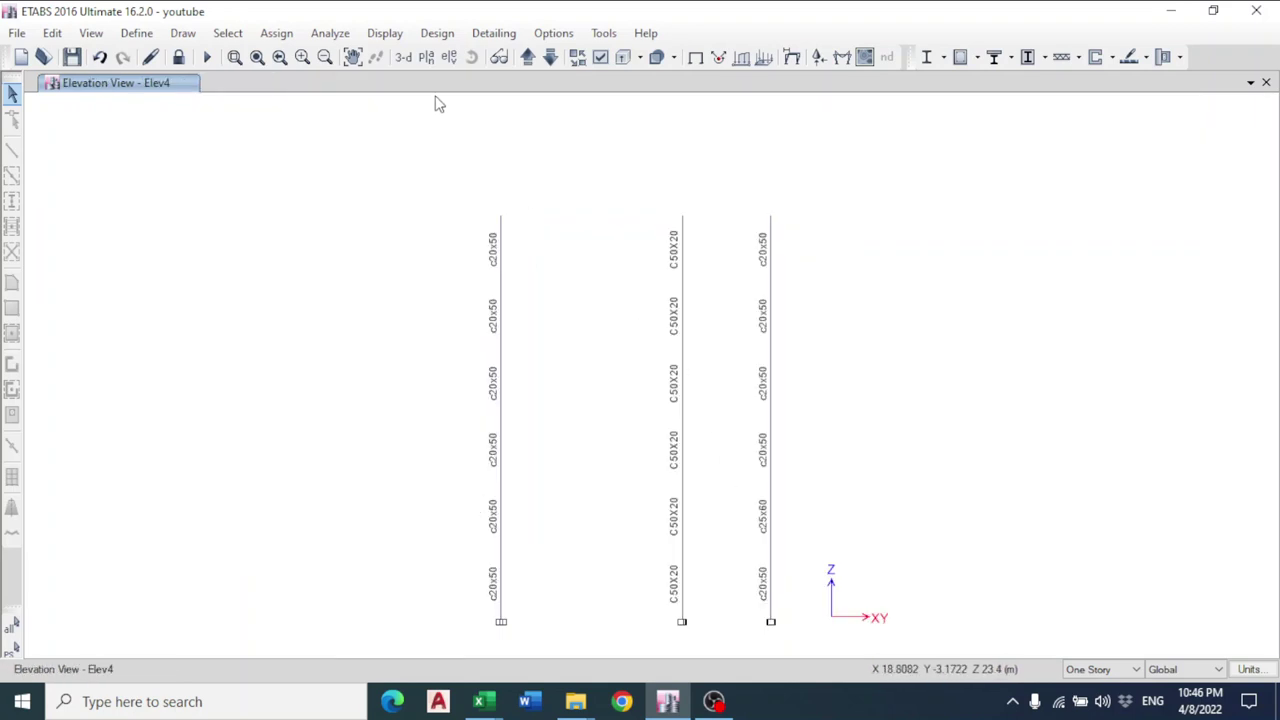
Show the 2nd basement plan again and rerun the concrete frame design check.
left_click(433, 65)
left_click(545, 350)
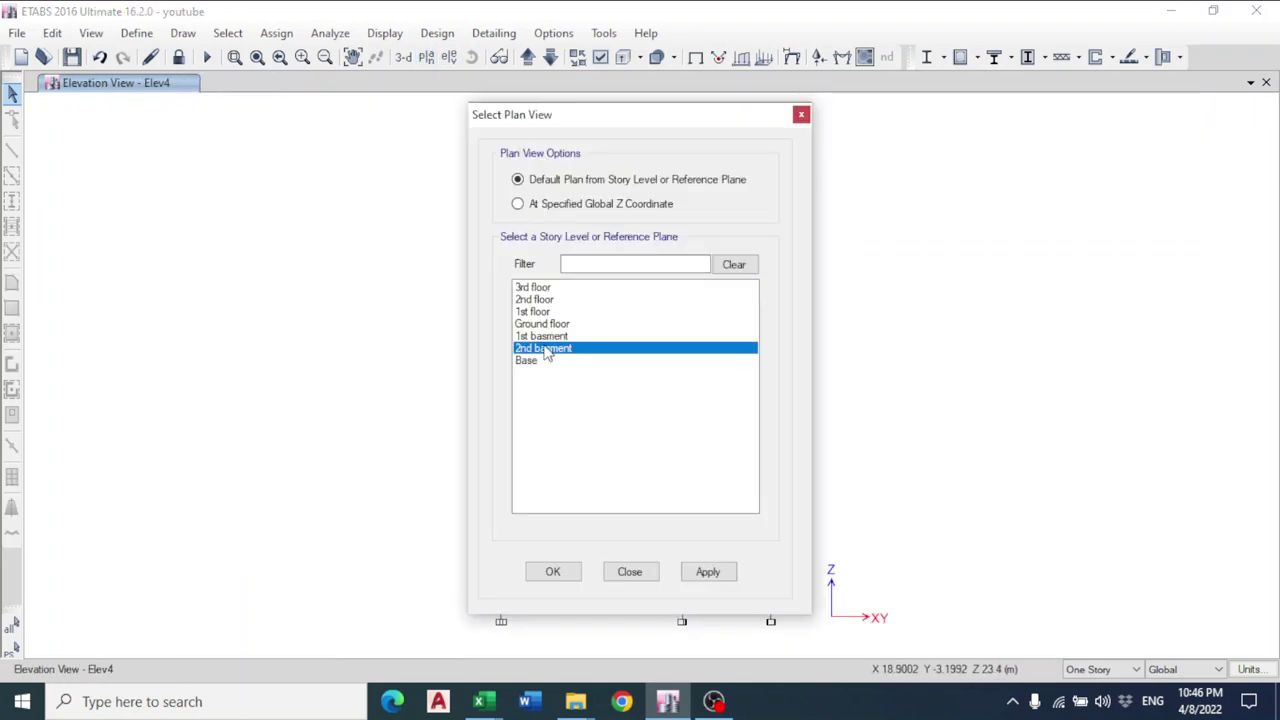
left_click(560, 578)
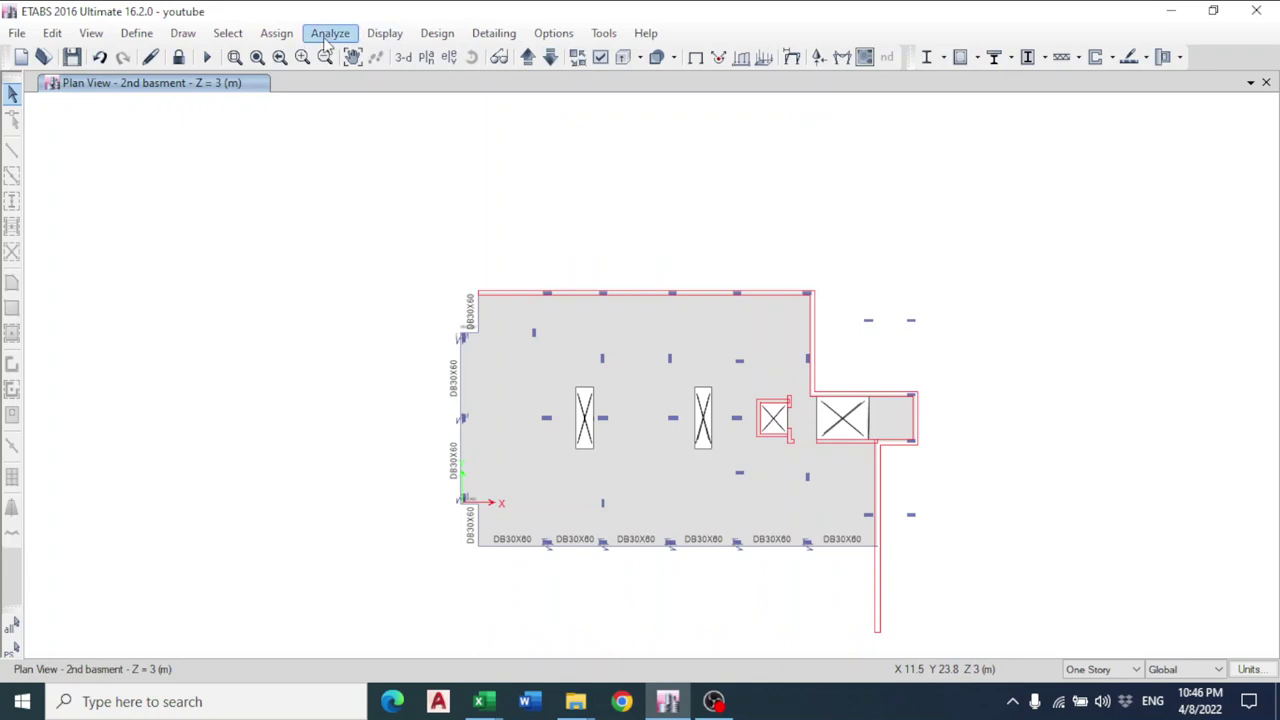
left_click(437, 33)
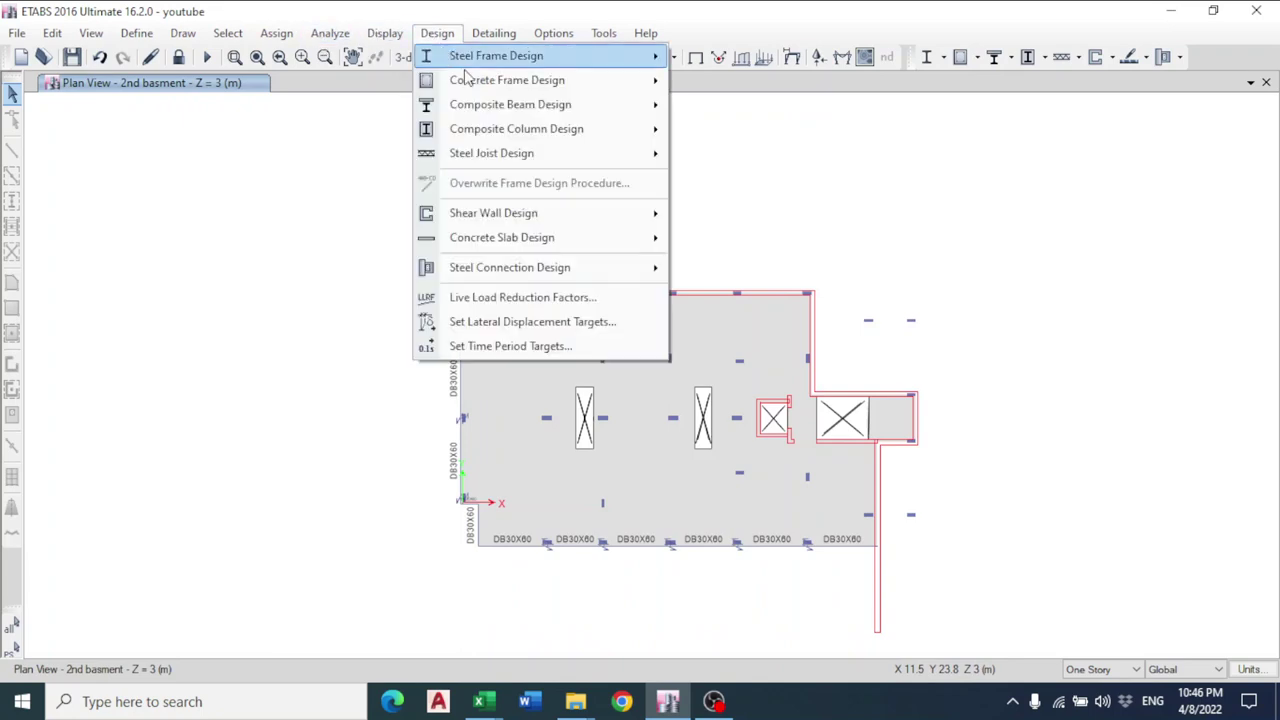
mouse_move(480, 84)
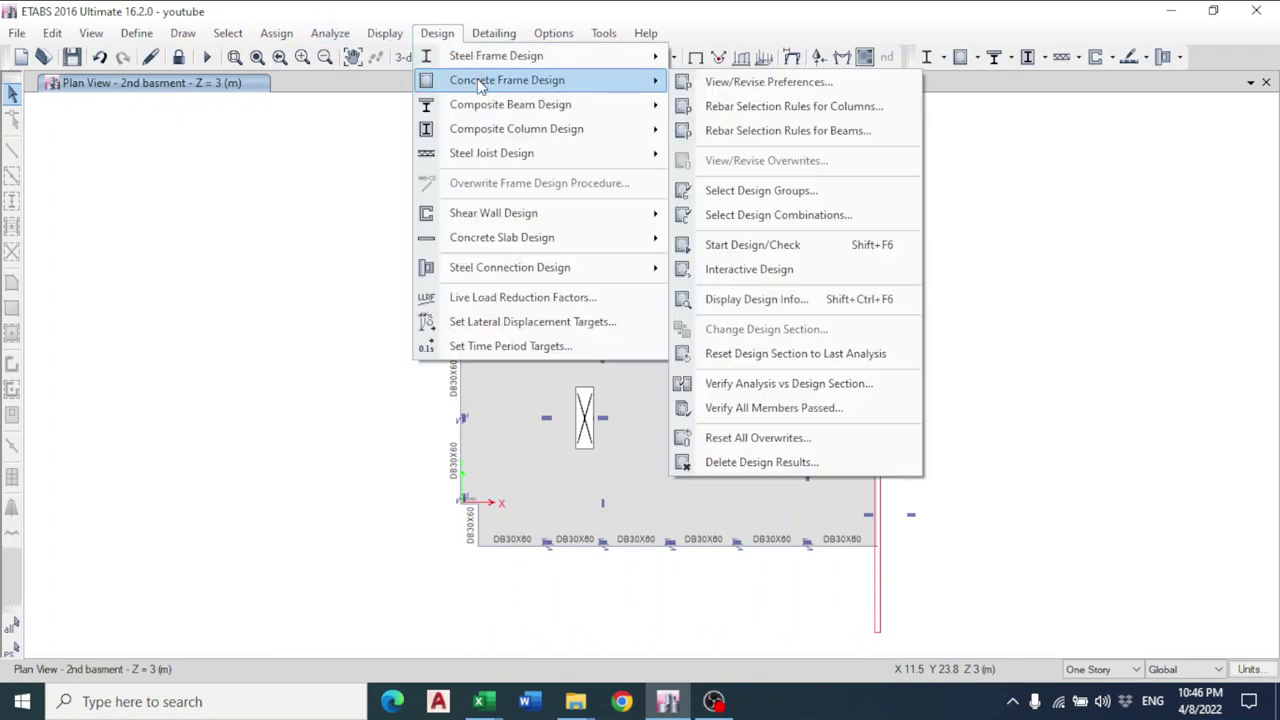
left_click(780, 245)
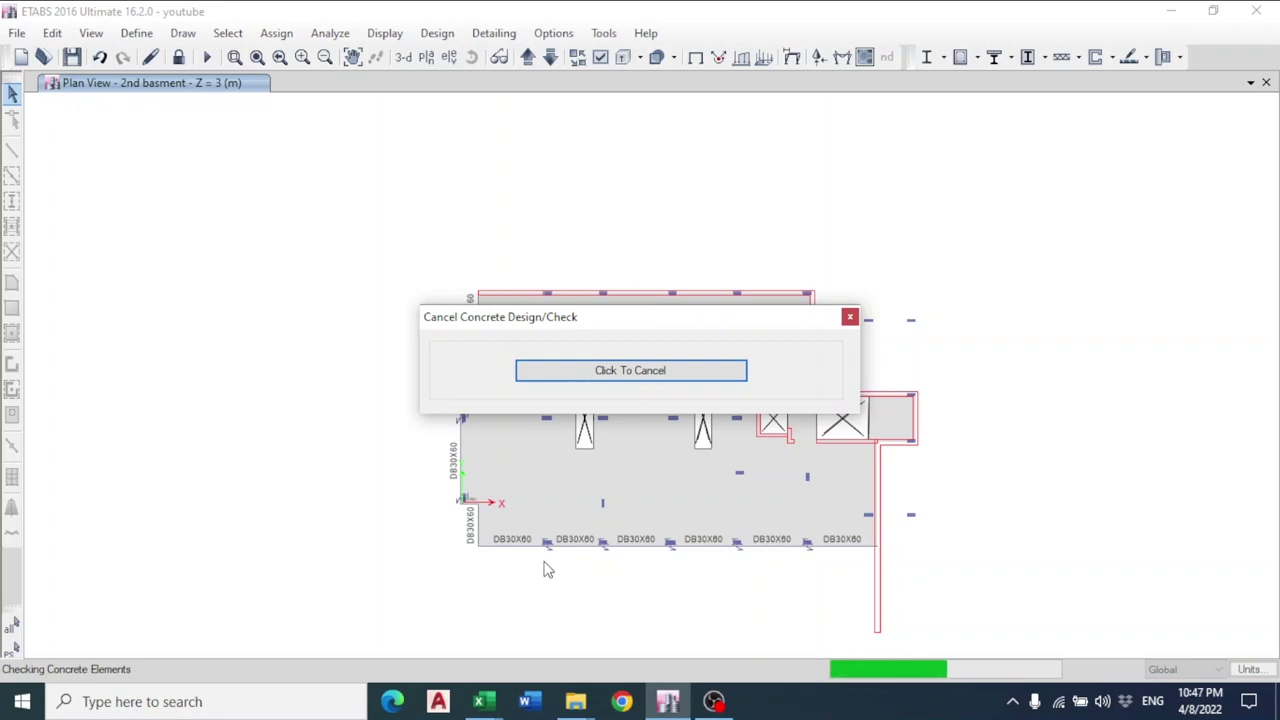
left_click(713, 701)
left_click(713, 701)
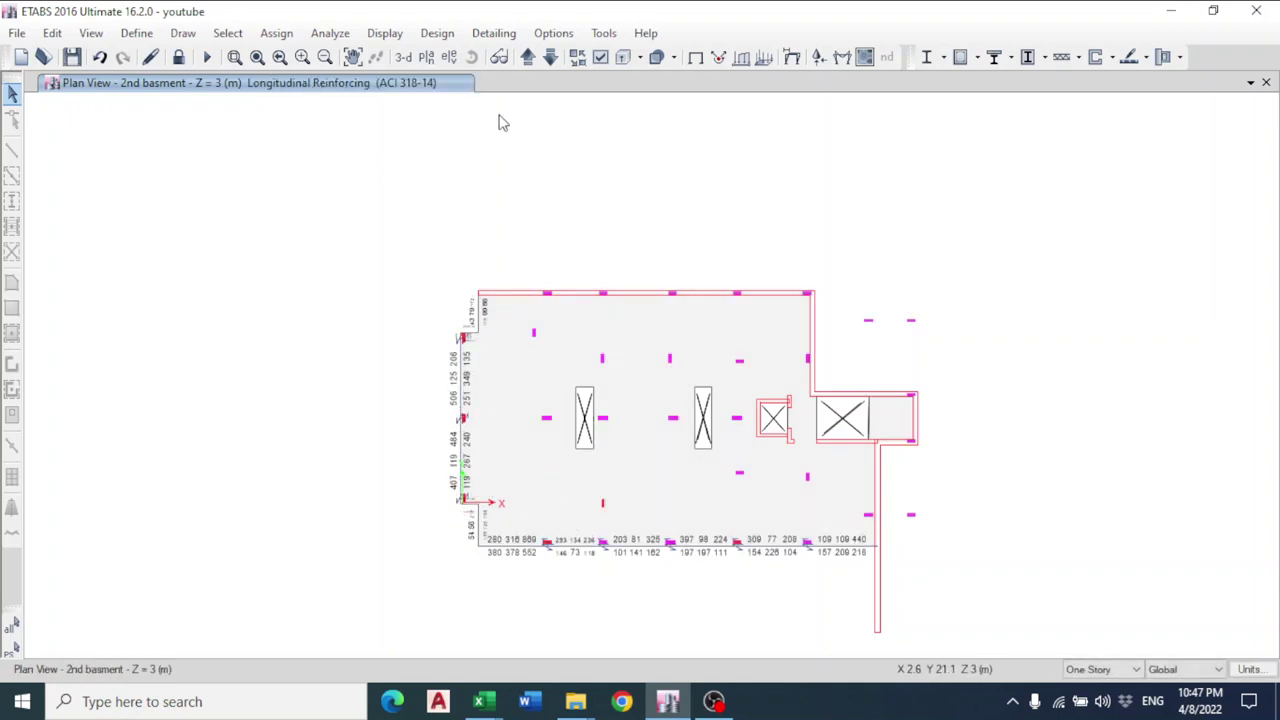
Check the longitudinal reinforcing storey by storey above the 2nd basement for overstressed members.
left_click(525, 58)
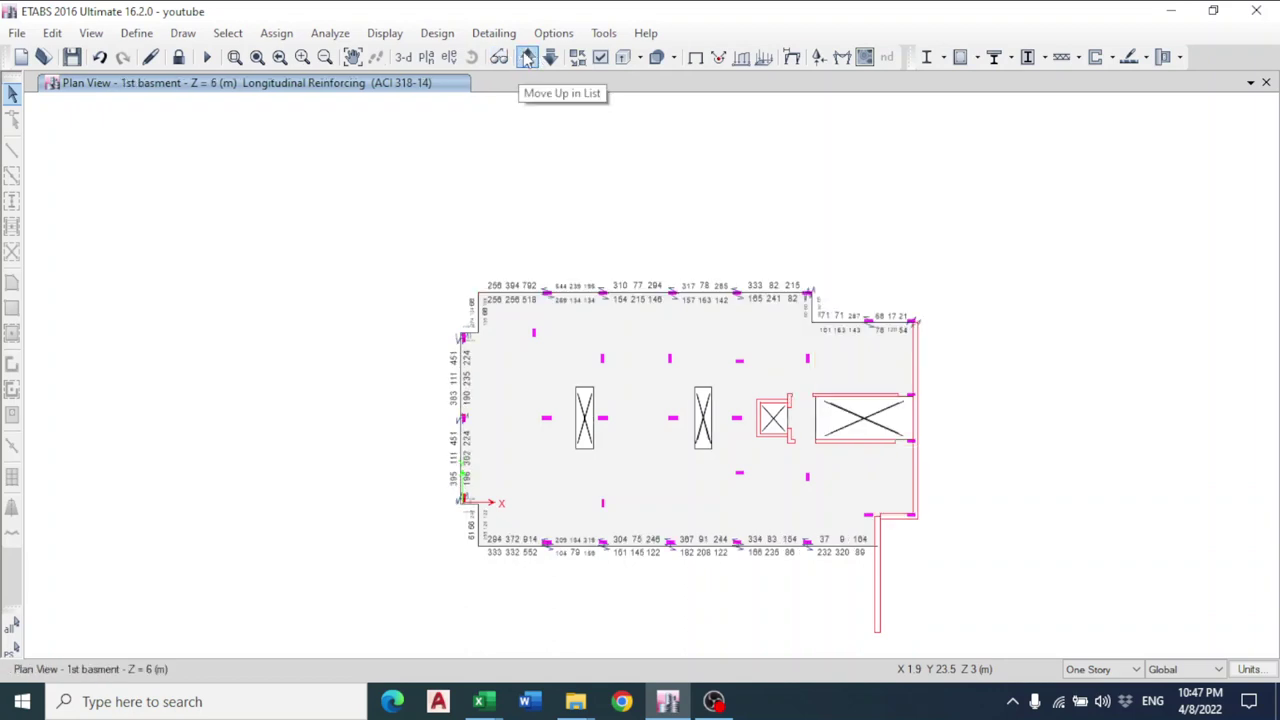
left_click(527, 58)
left_click(527, 58)
left_click(527, 58)
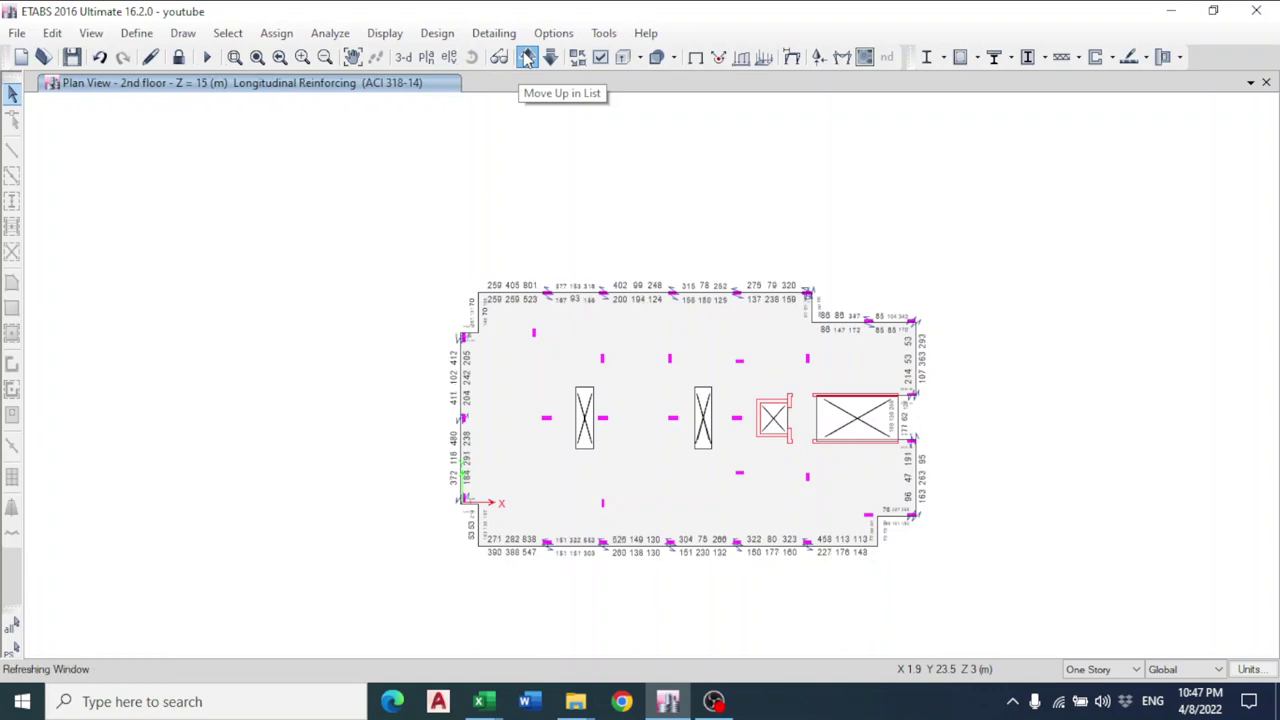
left_click(527, 58)
left_click(527, 58)
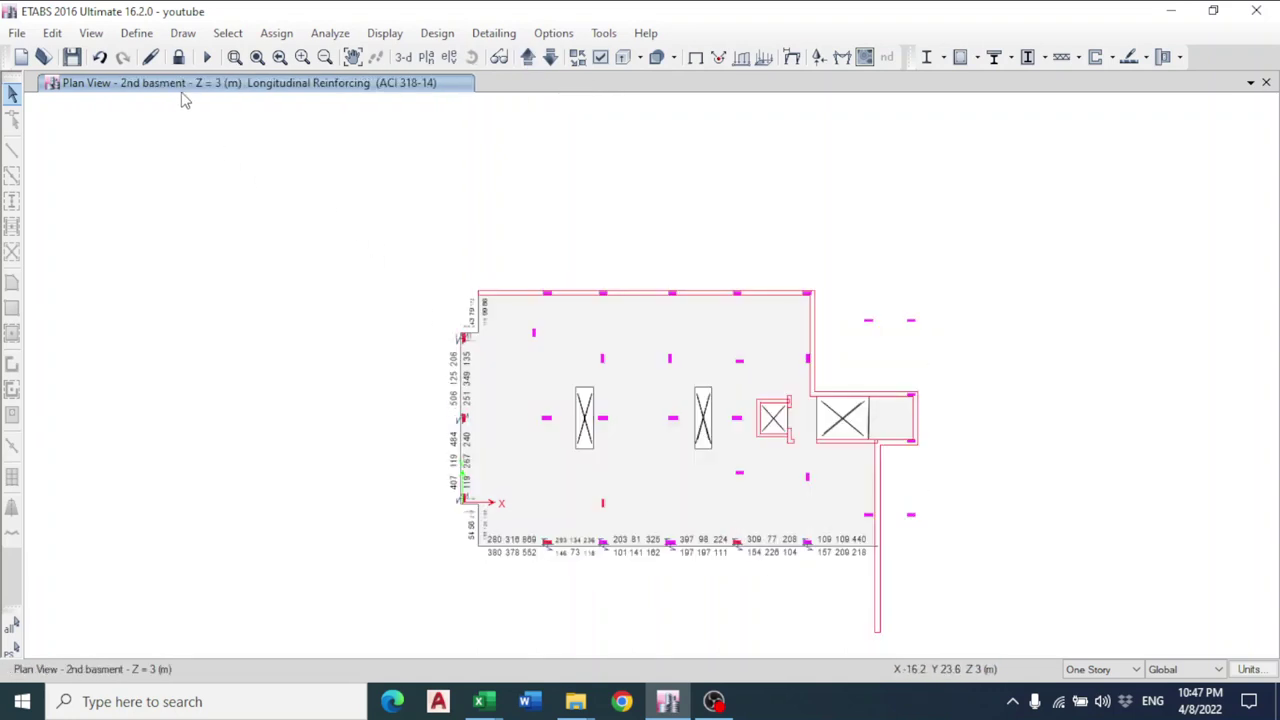
Start a new developed elevation on the 2nd basement plan through the overstressed interior column and the two overstressed lower-edge columns.
left_click(183, 33)
left_click(258, 406)
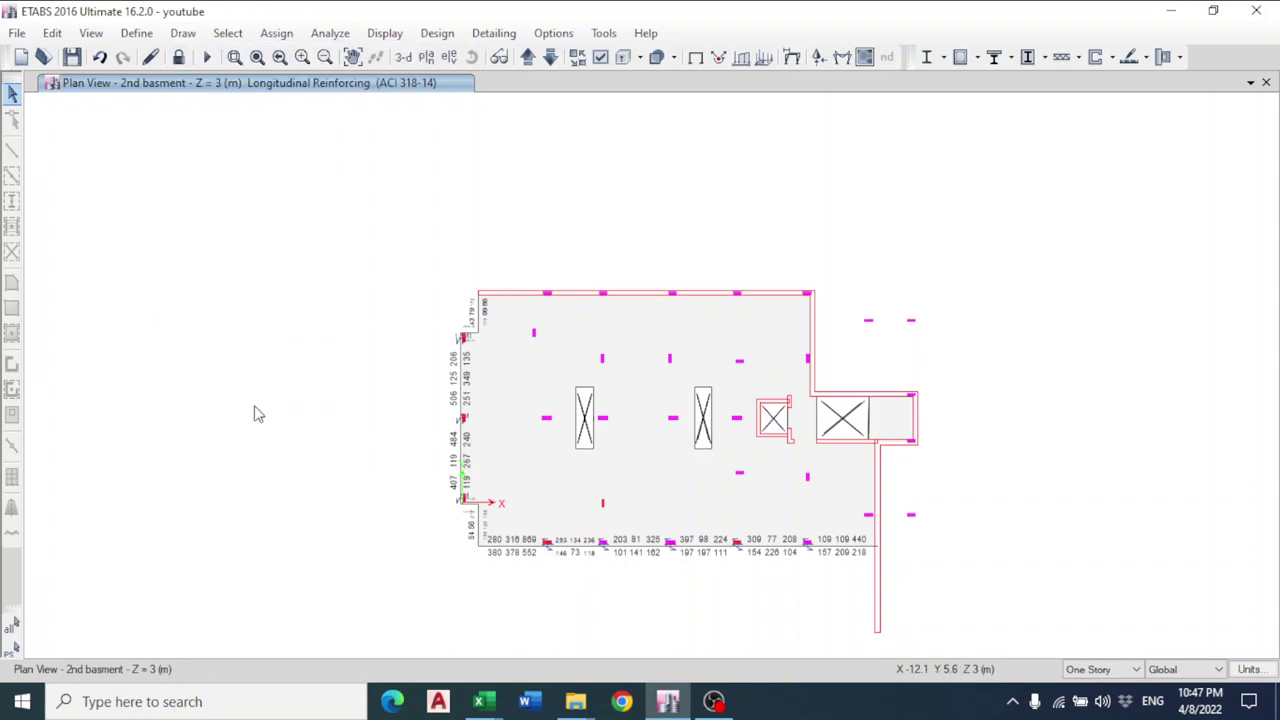
left_click(588, 486)
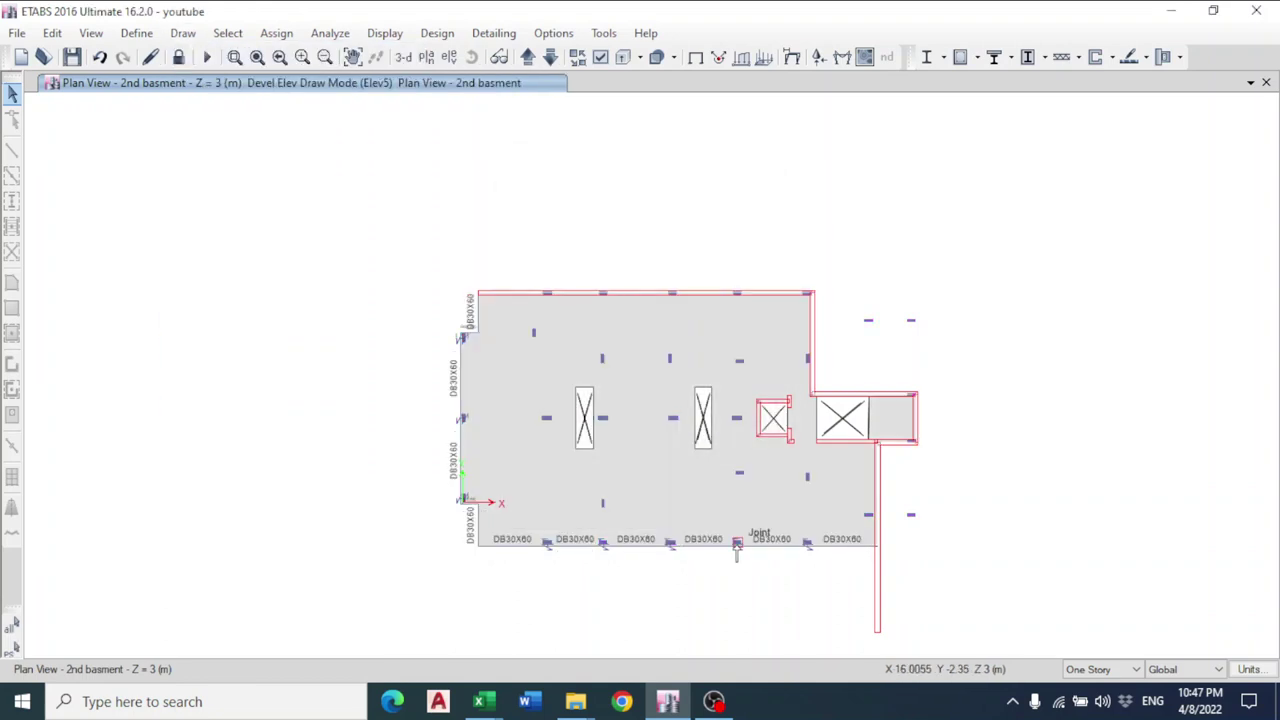
scroll(737, 548, "up", 5)
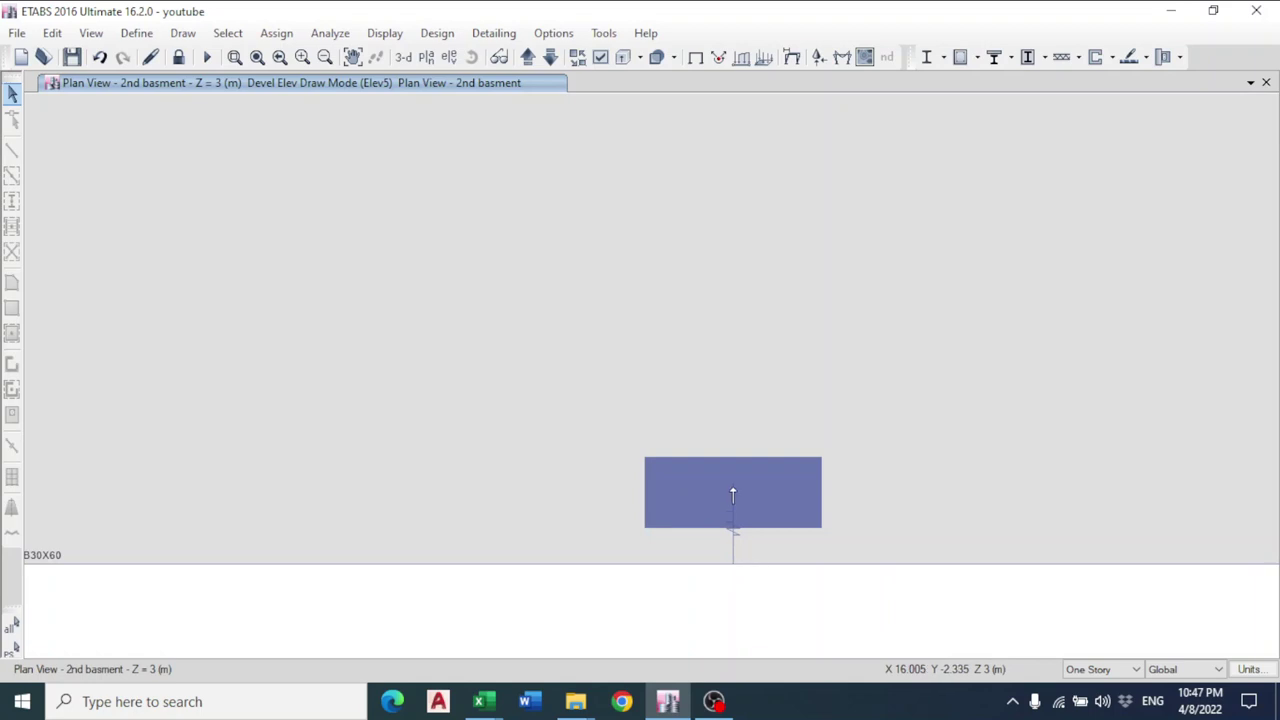
left_click(733, 495)
scroll(733, 495, "down", 5)
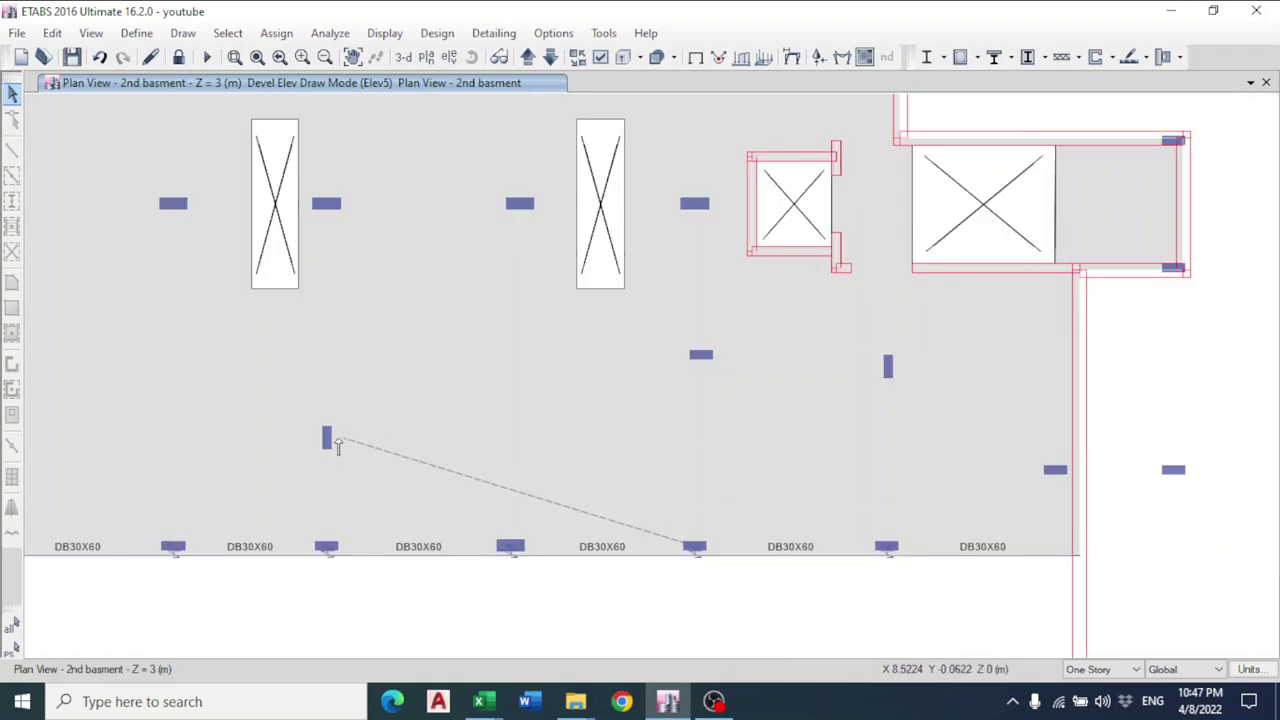
left_click(325, 440)
middle_click_drag(330, 438, 790, 405)
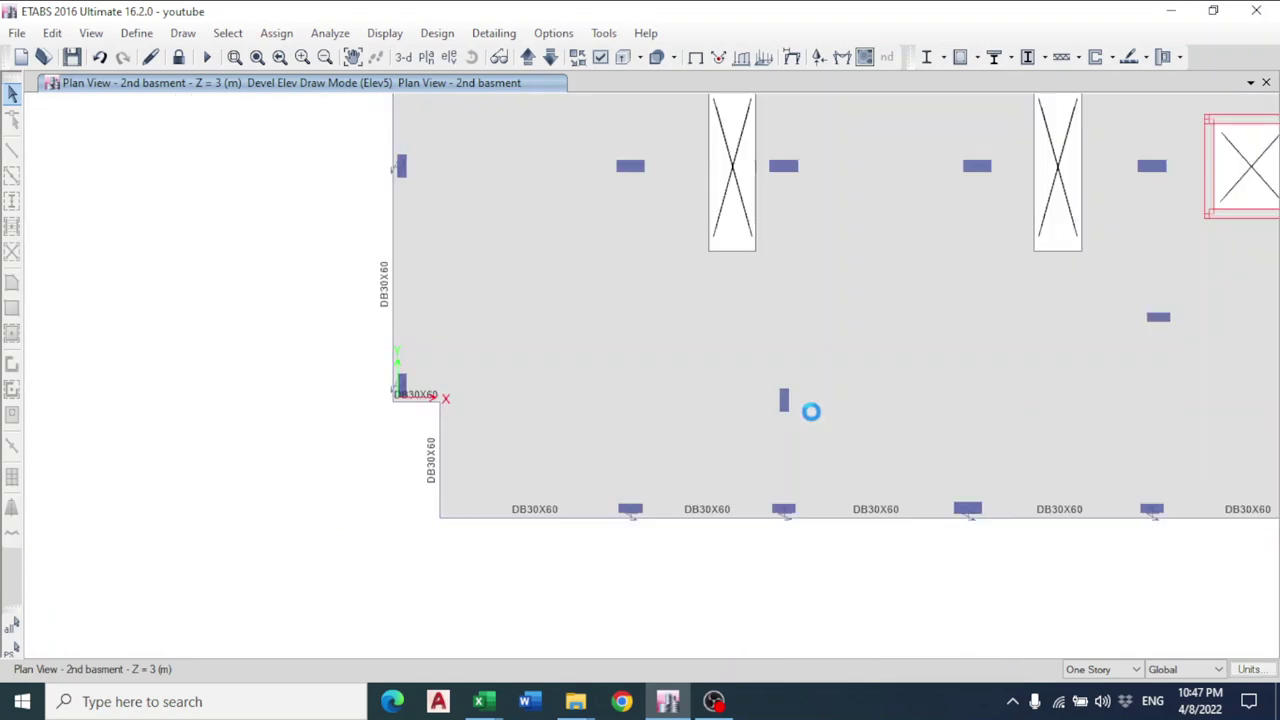
left_click(631, 512)
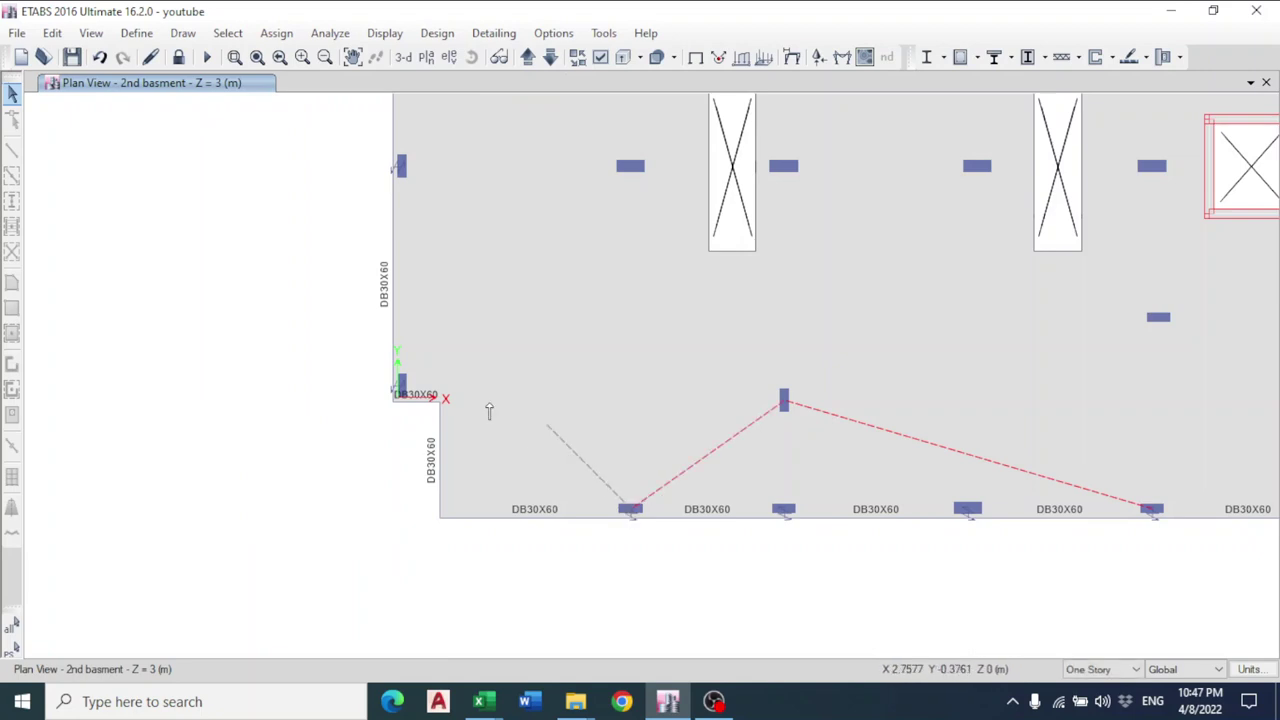
Extend the developed elevation line through the three columns along the slab's left edge and finish it.
scroll(405, 395, "up", 3)
left_click(421, 400)
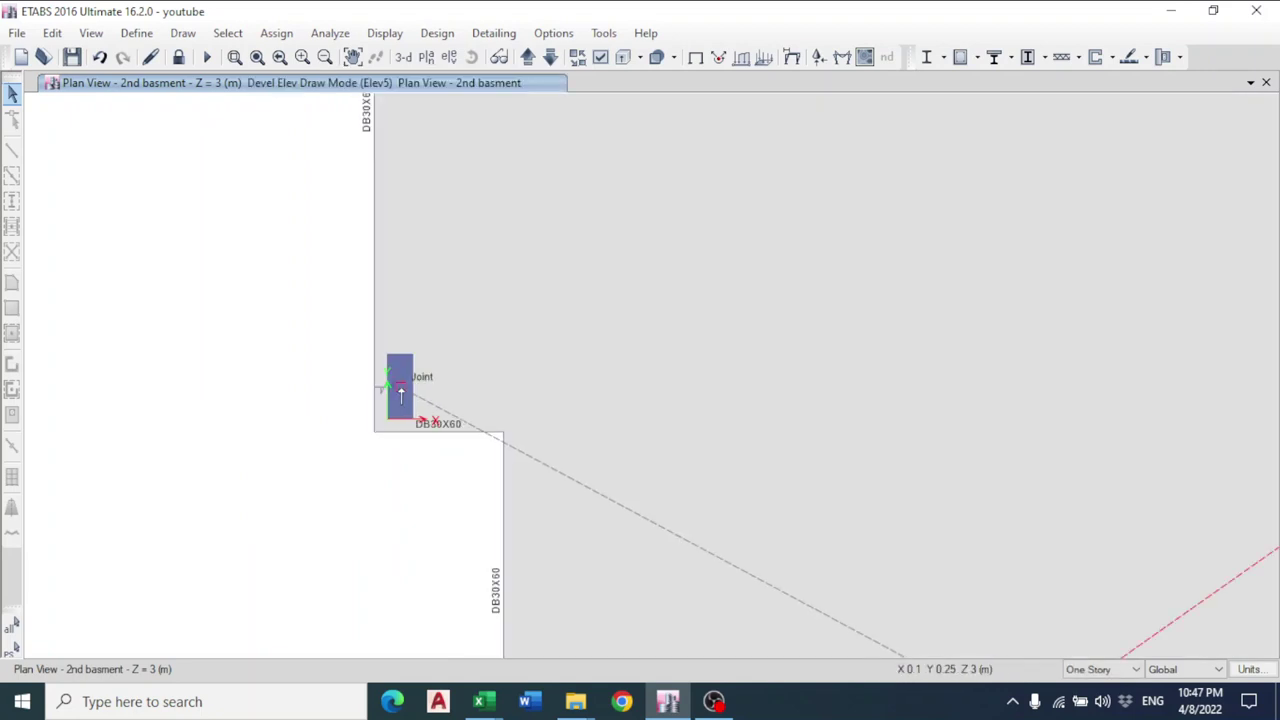
scroll(461, 365, "down", 5)
scroll(461, 365, "up", 3)
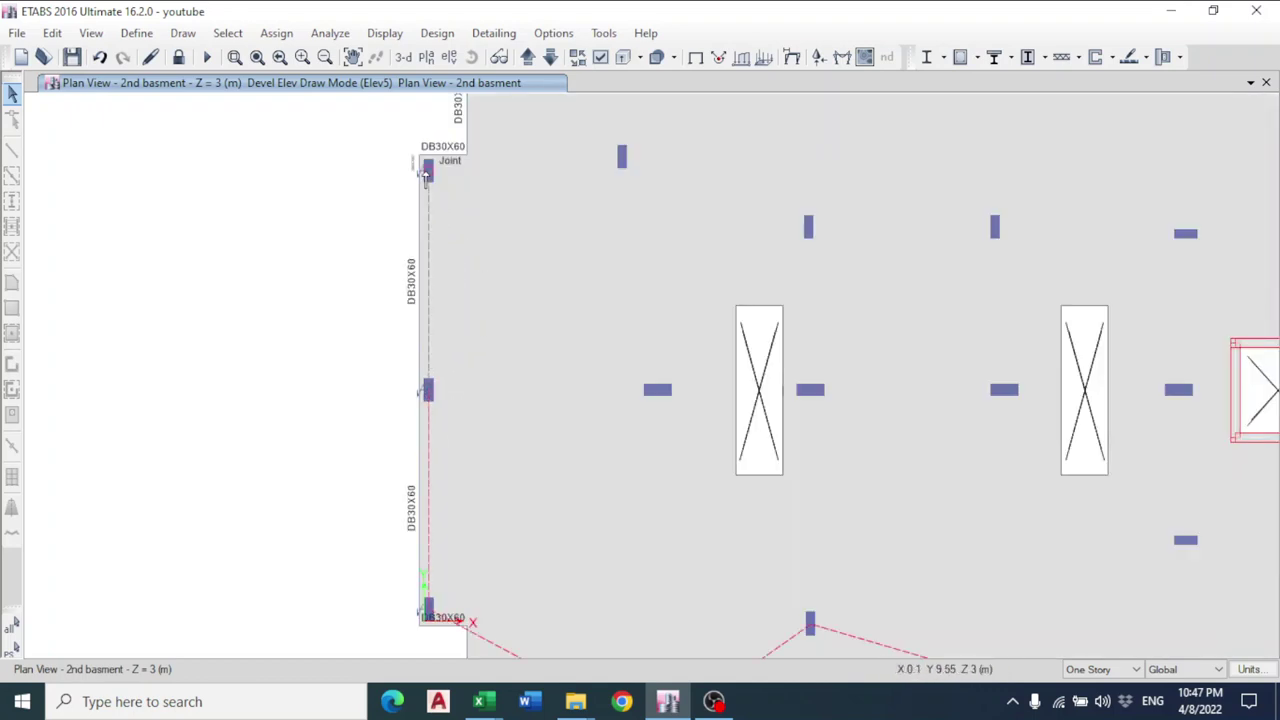
key("Return")
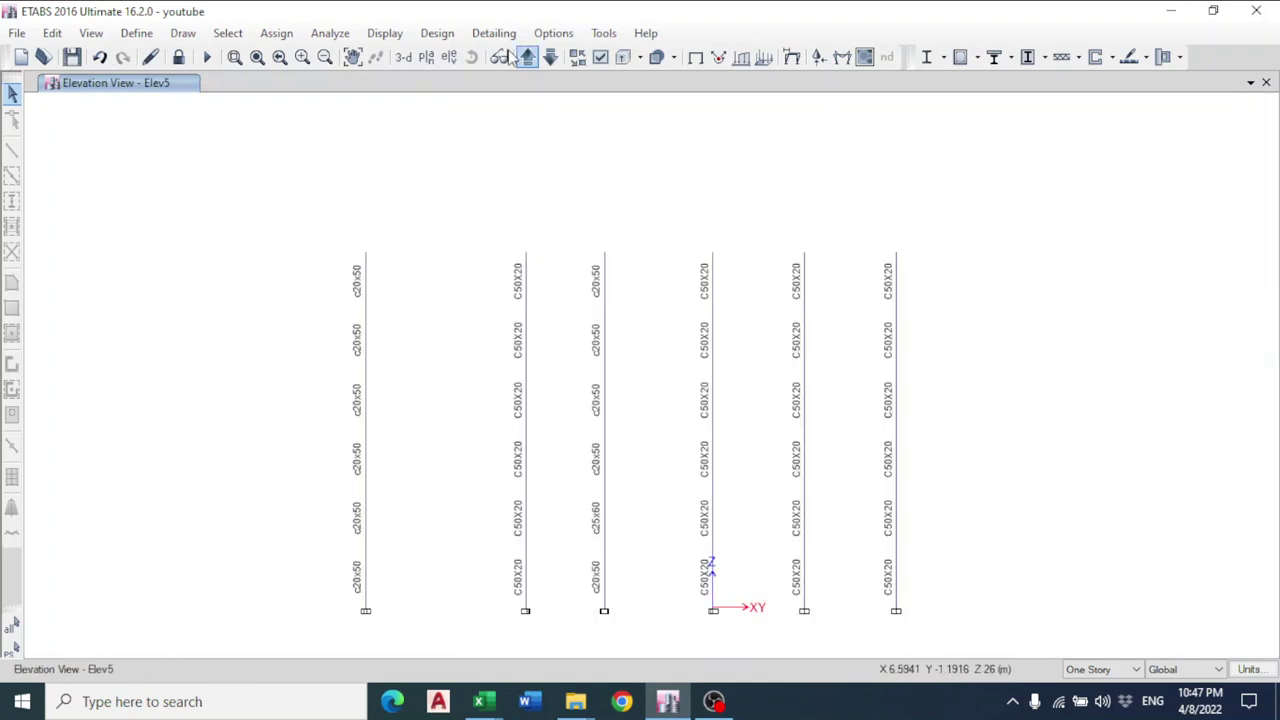
Run the concrete frame design check with the new developed elevation displayed.
left_click(437, 33)
mouse_move(482, 82)
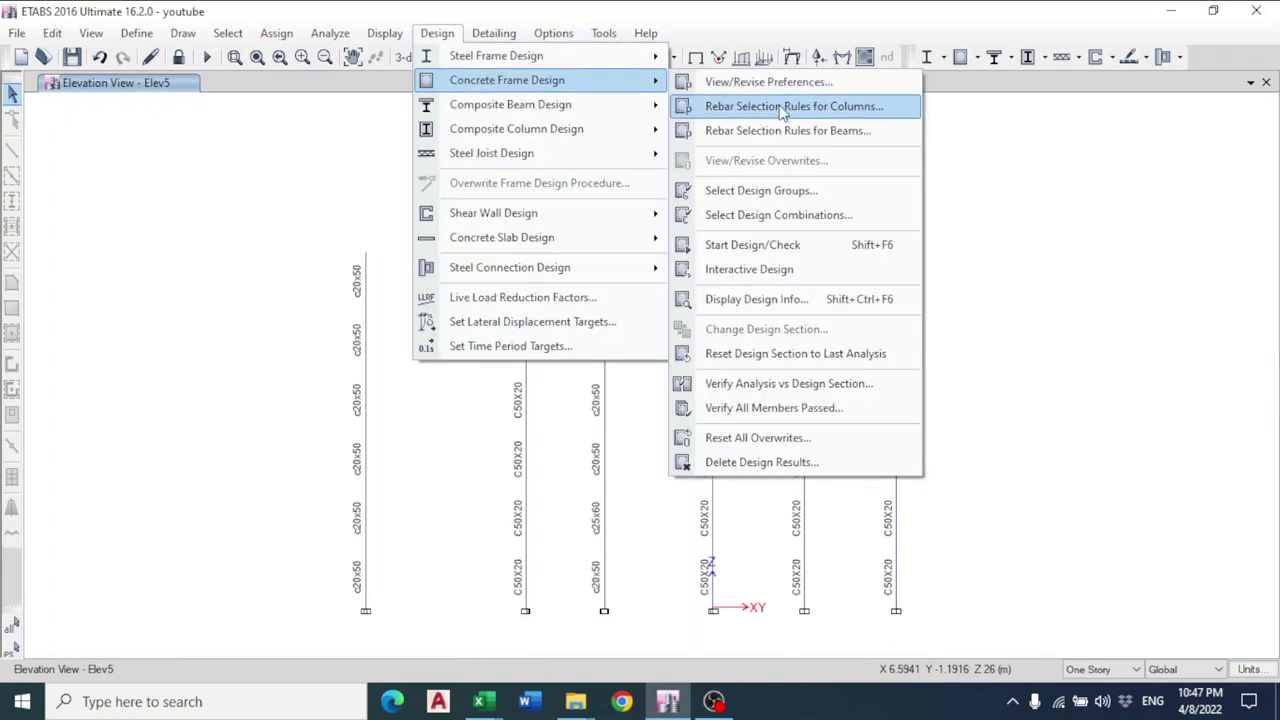
left_click(760, 244)
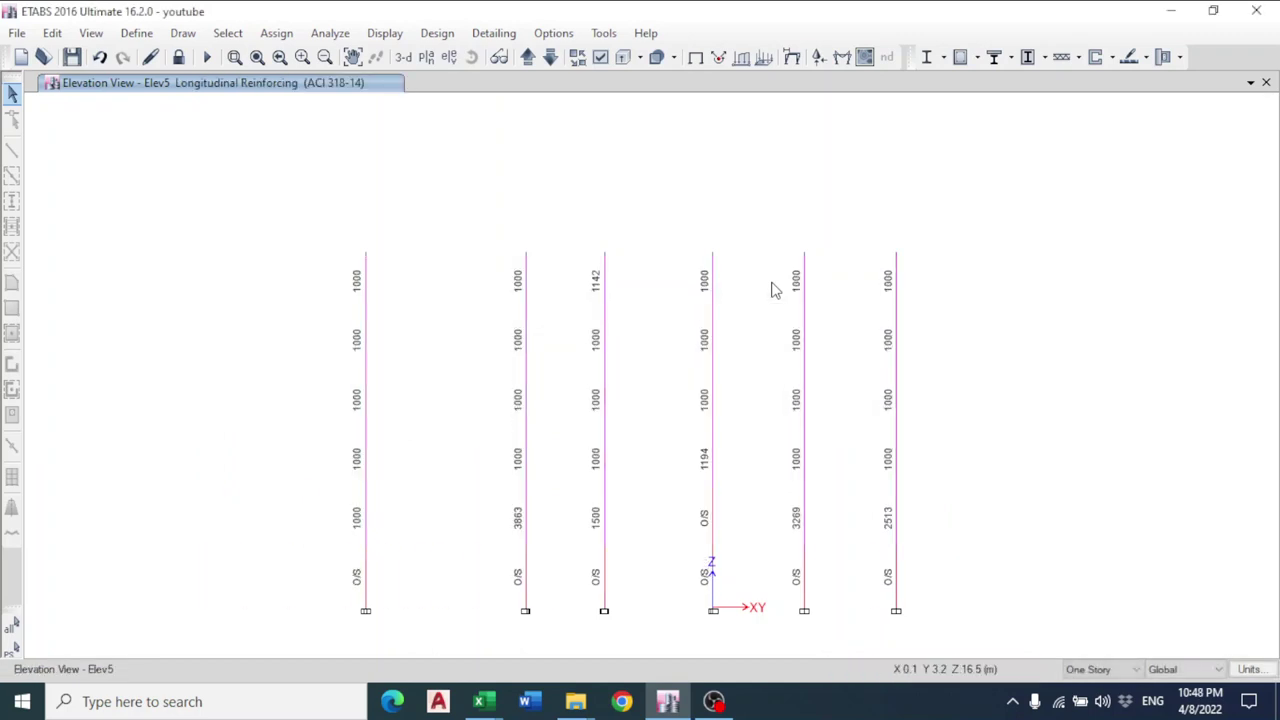
Select the seven overstressed column segments in the developed elevation: six at the lowest storey and the one above at the fourth column.
scroll(771, 580, "up", 5)
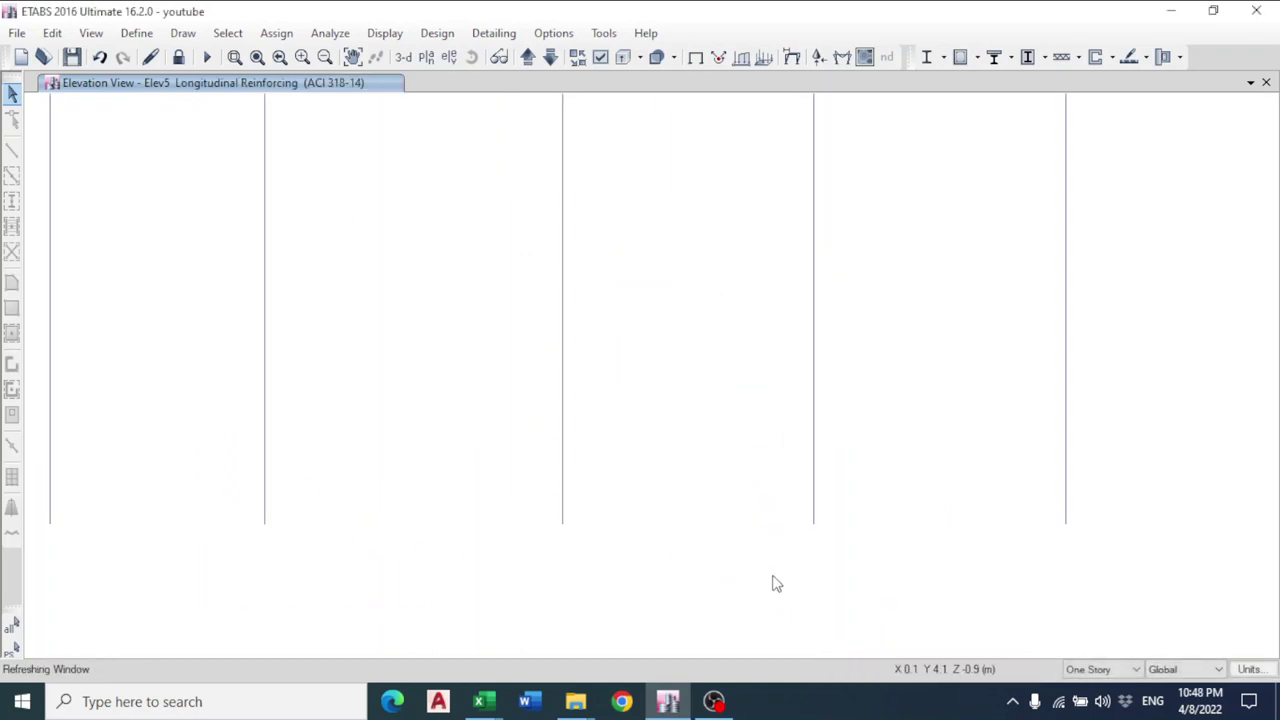
left_click_drag(1122, 434, 1028, 492)
left_click_drag(892, 408, 788, 484)
left_click_drag(630, 420, 503, 492)
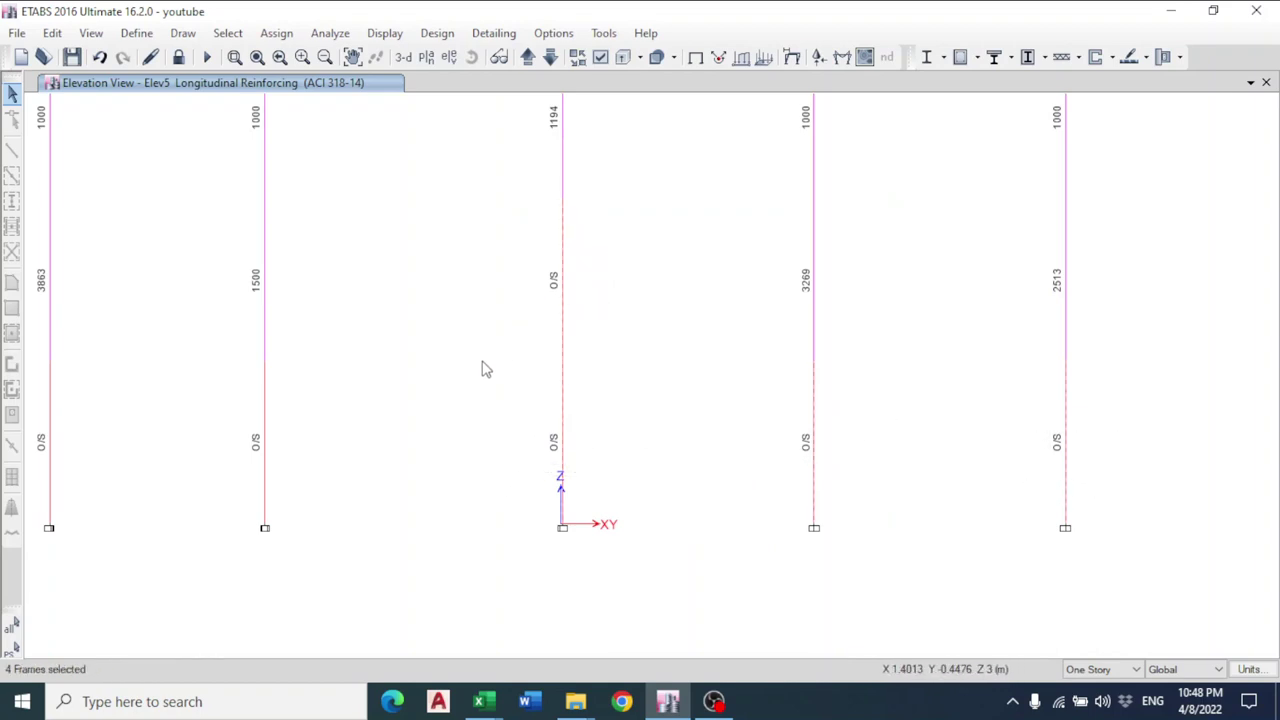
middle_click_drag(437, 437, 514, 397)
left_click_drag(490, 396, 378, 460)
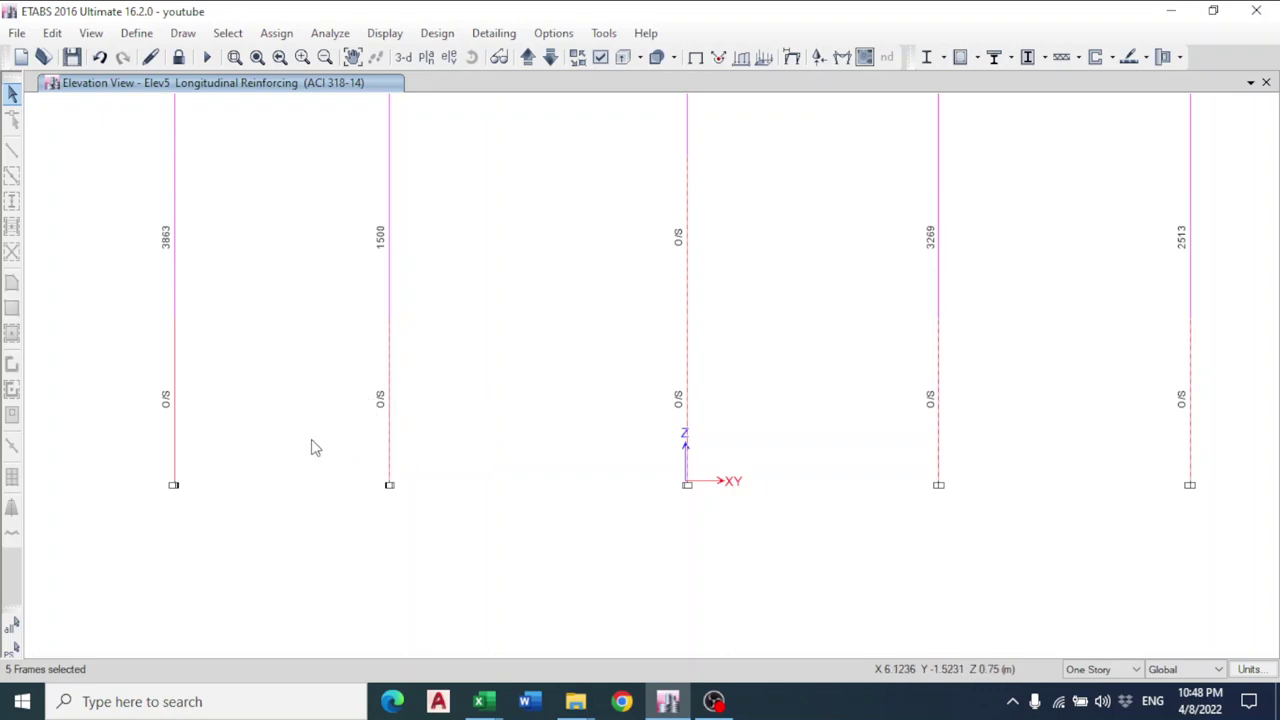
middle_click_drag(314, 446, 657, 429)
left_click_drag(569, 343, 505, 400)
middle_click_drag(204, 428, 423, 417)
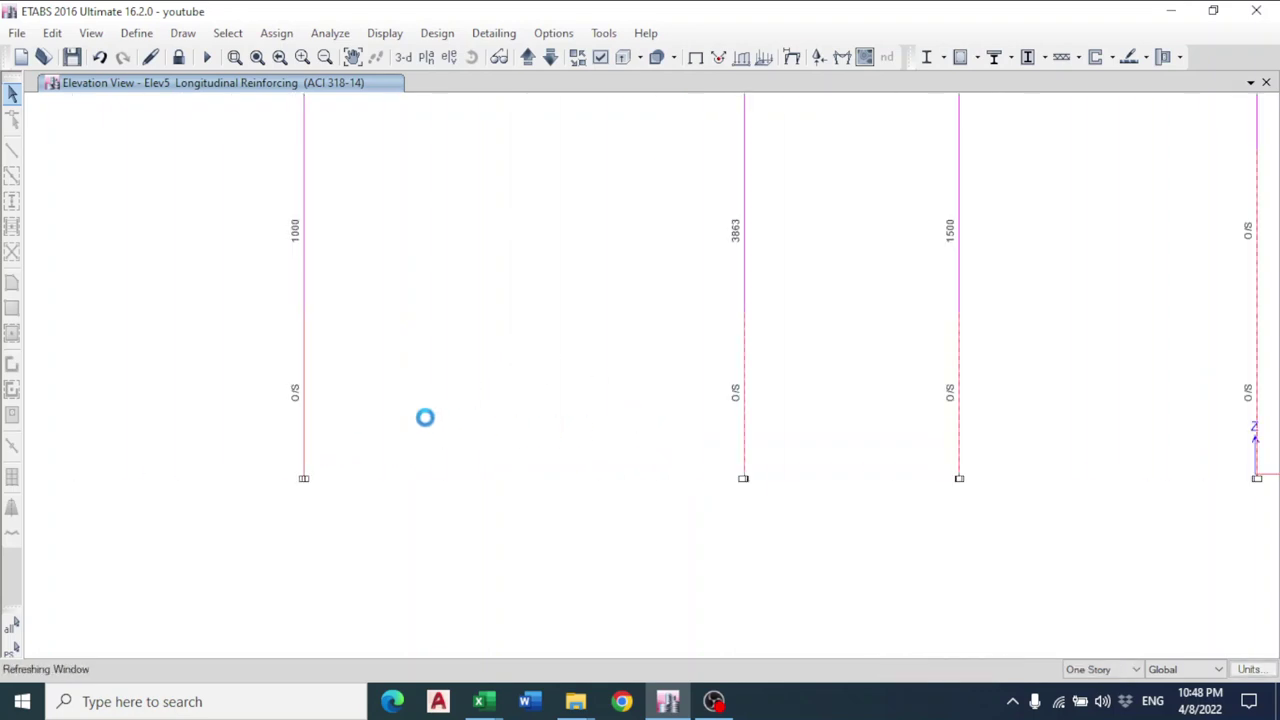
left_click_drag(391, 366, 312, 451)
left_click_drag(423, 391, 268, 452)
scroll(547, 473, "down", 3)
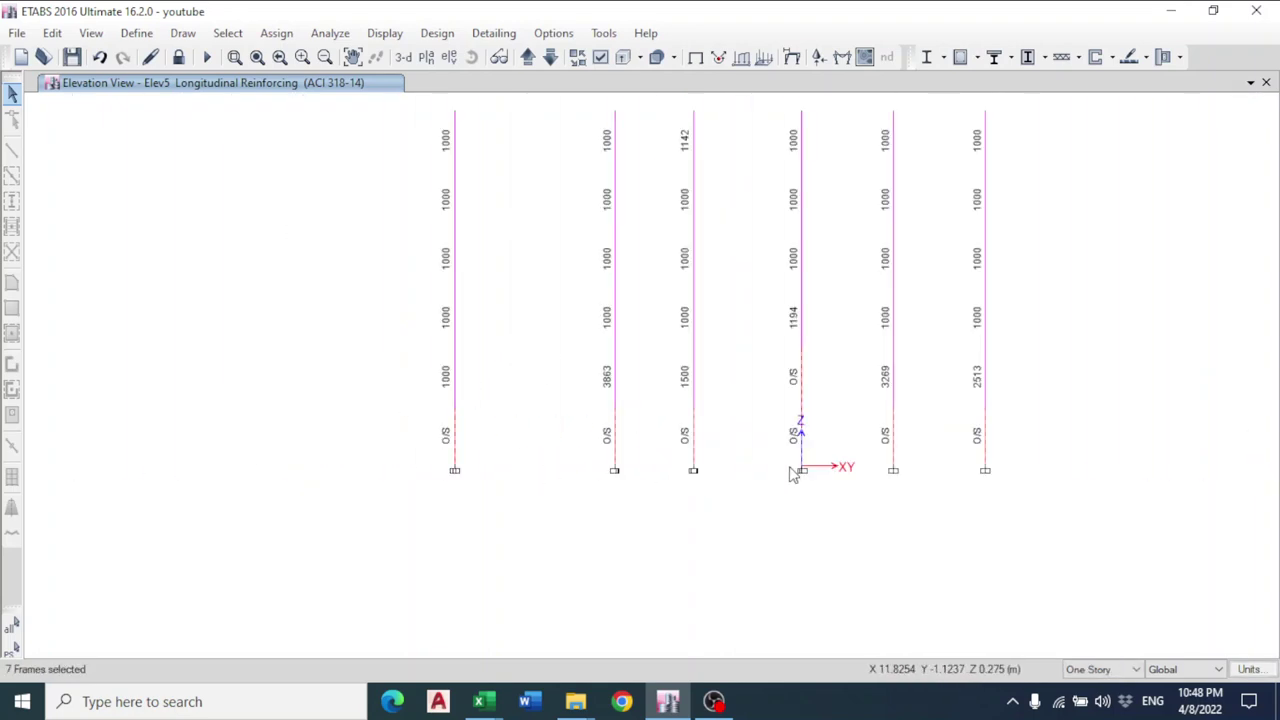
Change the concrete design section of the selected columns to c25x60.
left_click(437, 33)
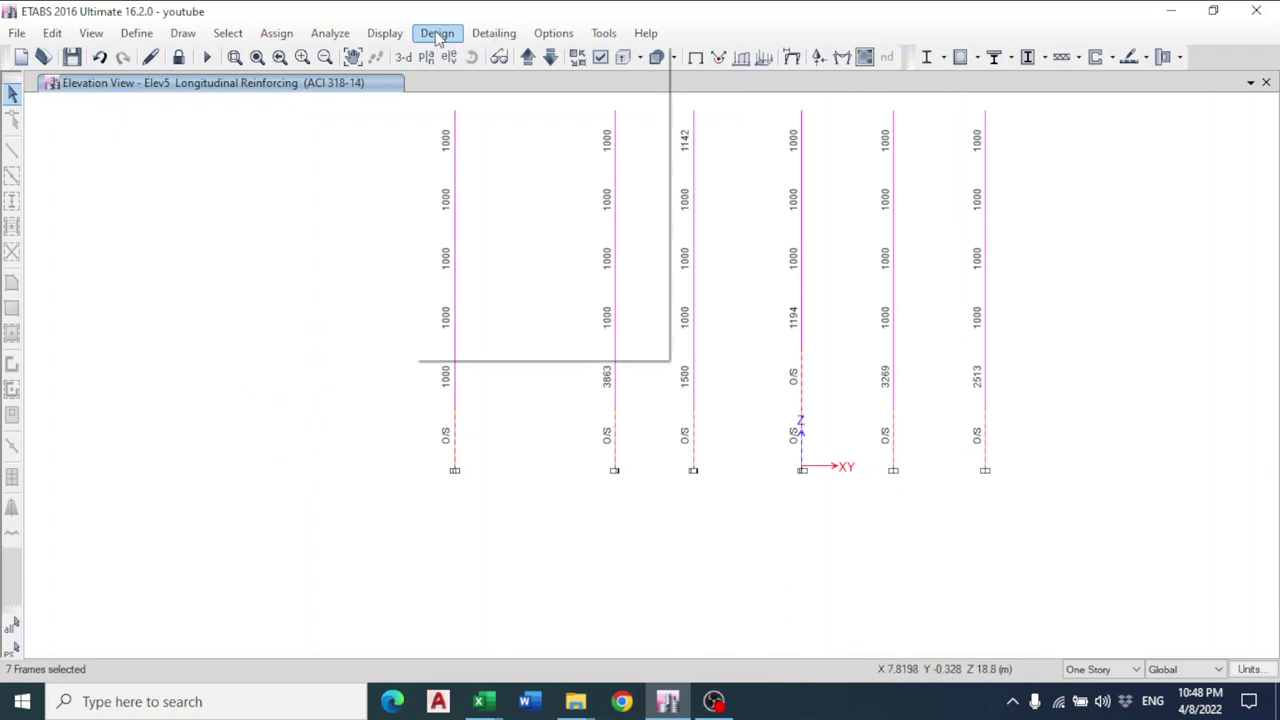
mouse_move(467, 80)
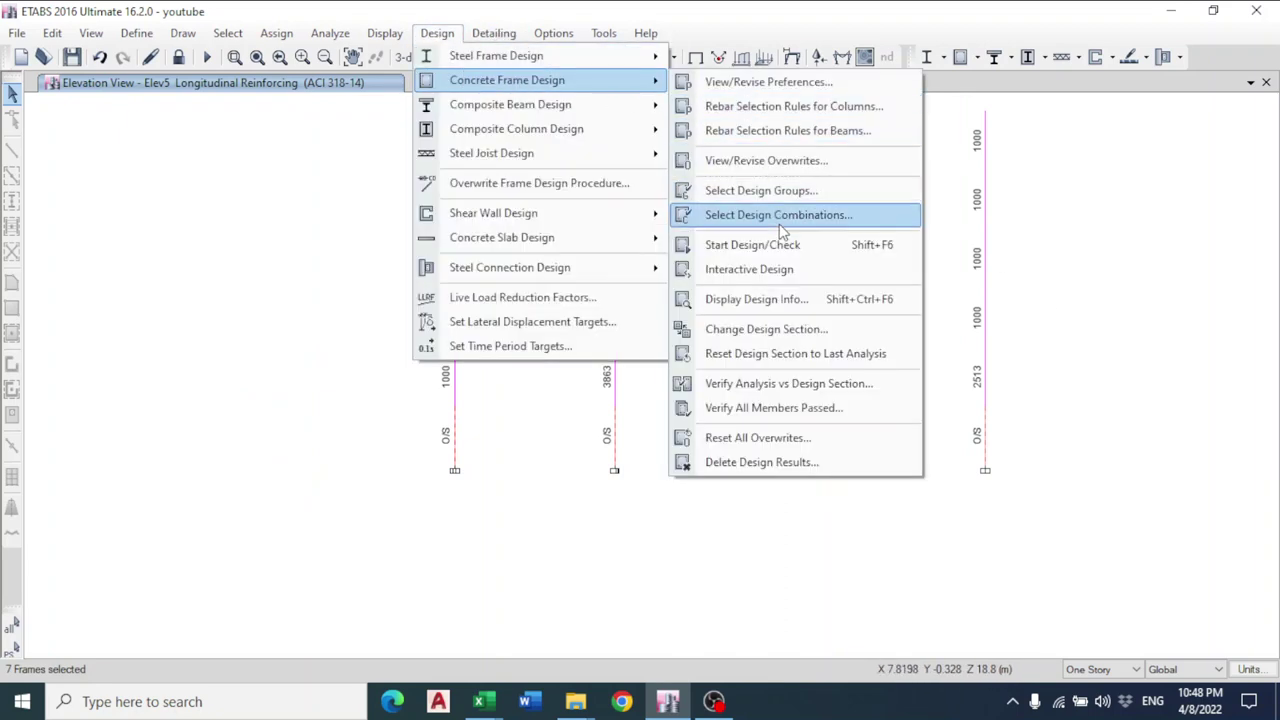
left_click(770, 329)
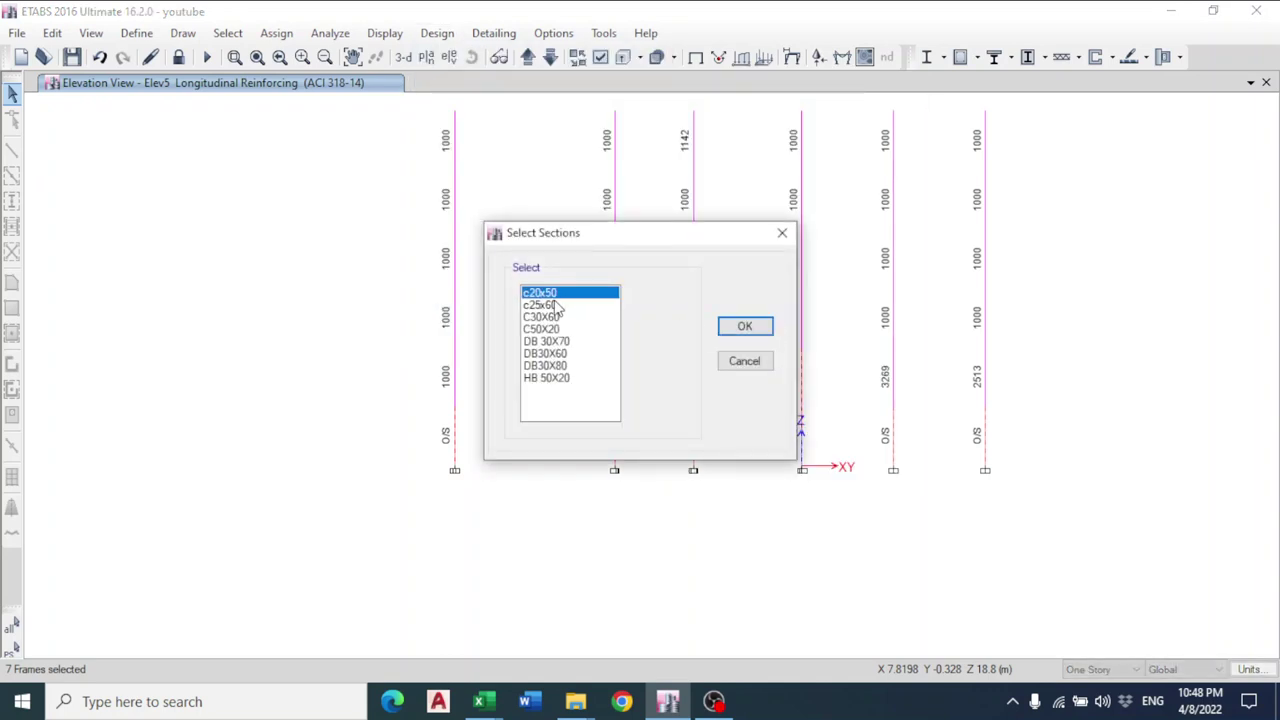
left_click(555, 305)
left_click(745, 326)
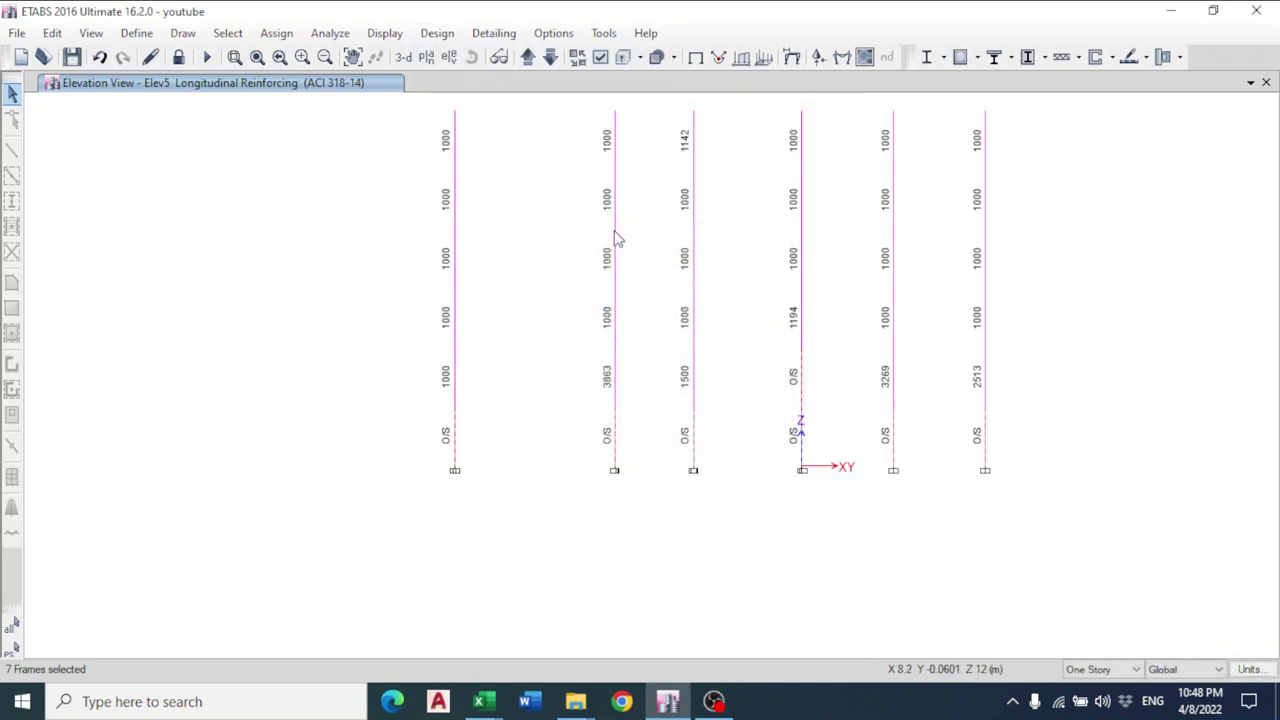
Display the 2nd basement plan and run the concrete frame design check with the enlarged columns.
left_click(426, 57)
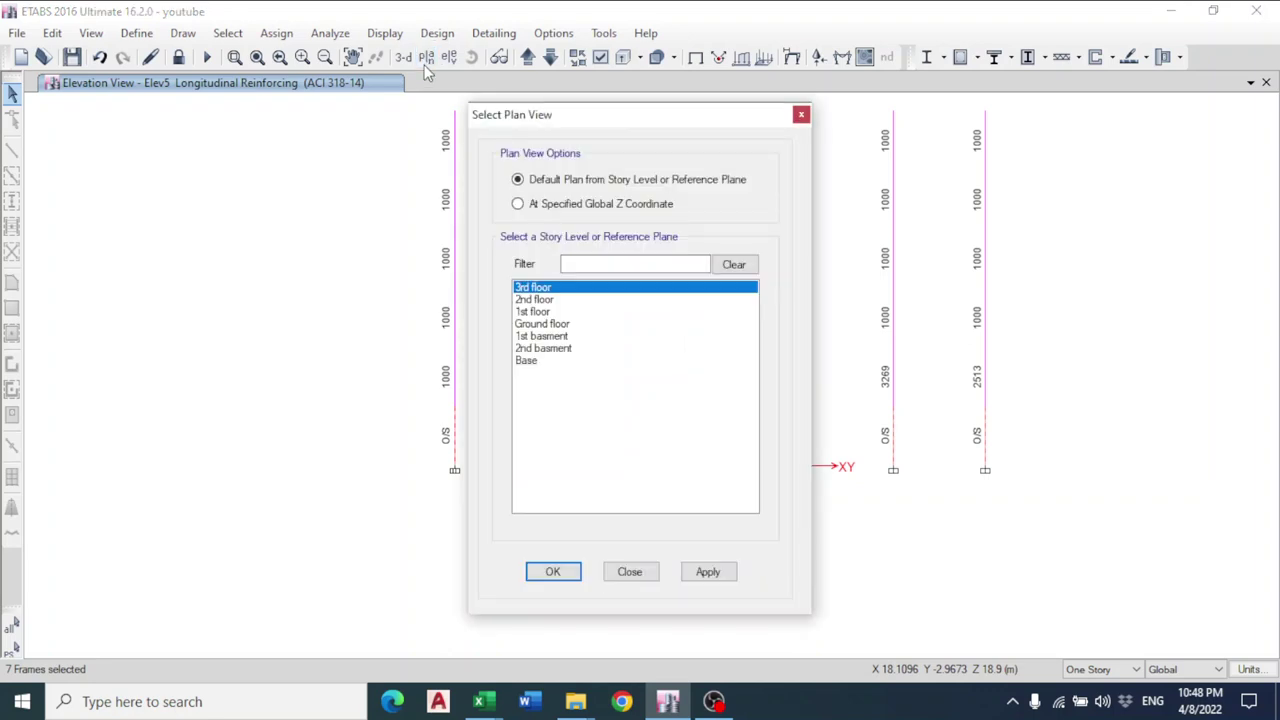
left_click(556, 348)
left_click(552, 571)
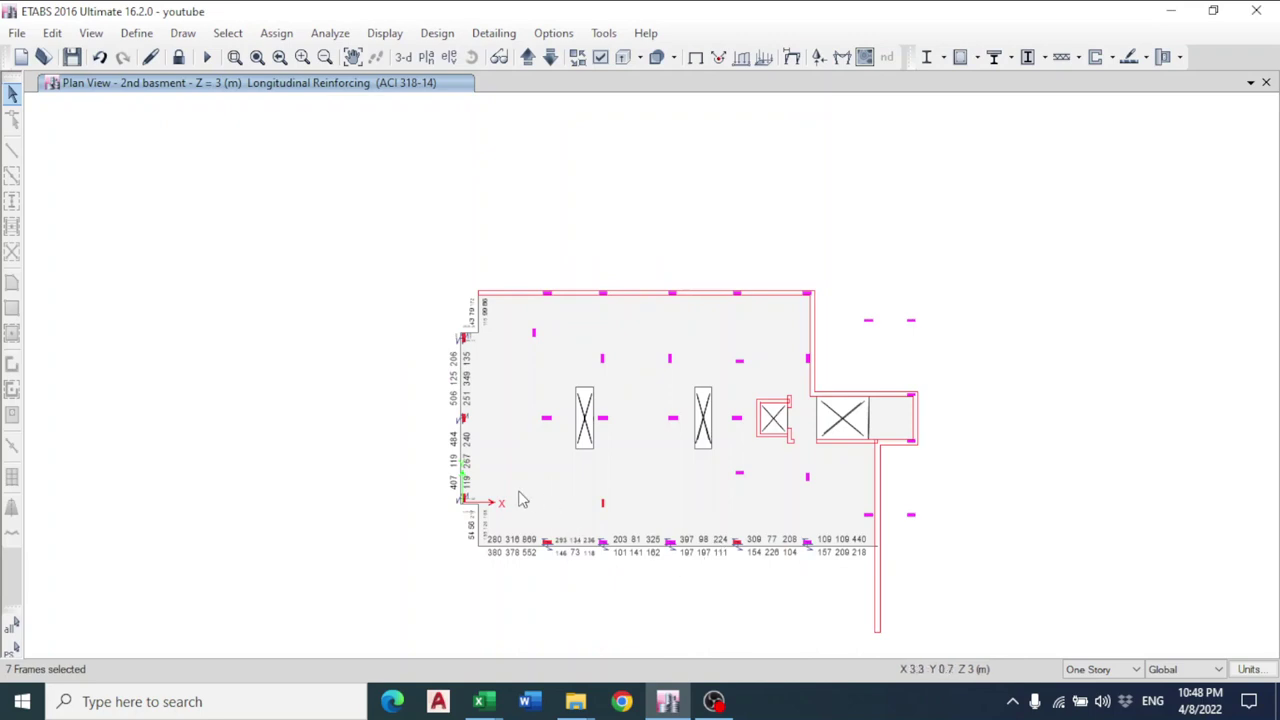
left_click(440, 33)
mouse_move(500, 80)
left_click(857, 241)
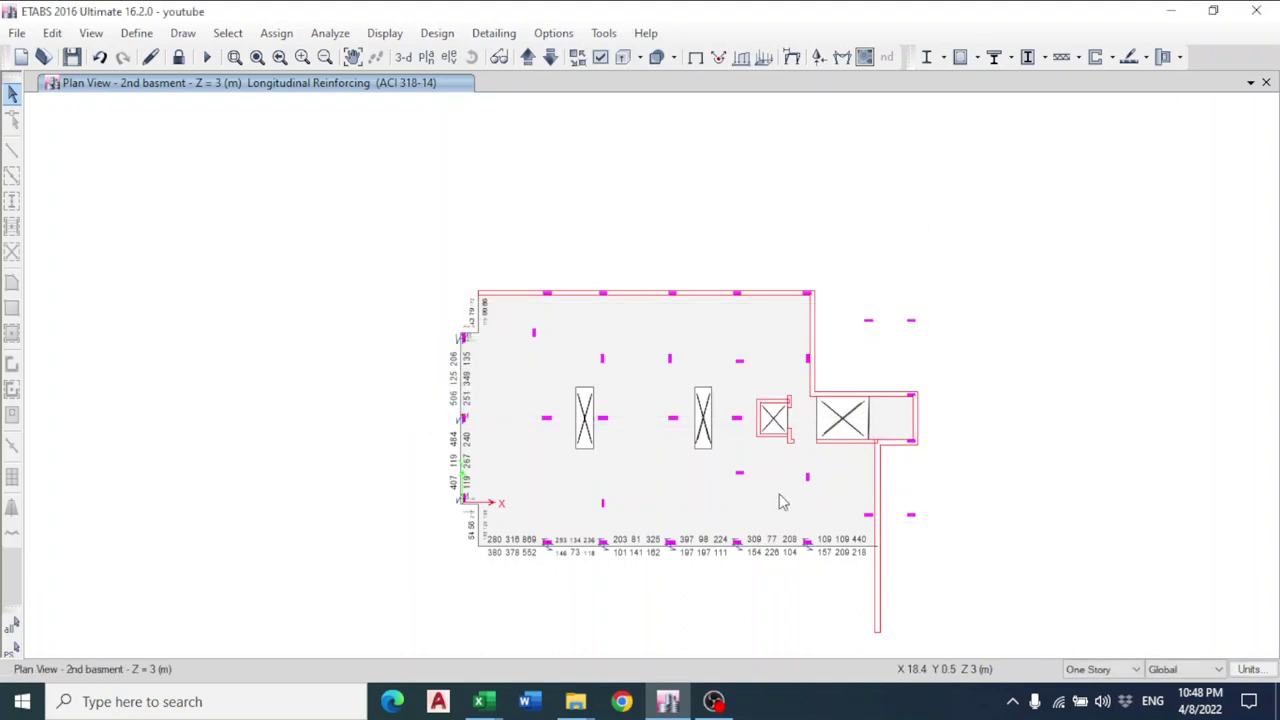
Step through the other storey plans to look for any remaining overstressed members in the longitudinal reinforcing display.
left_click(527, 58)
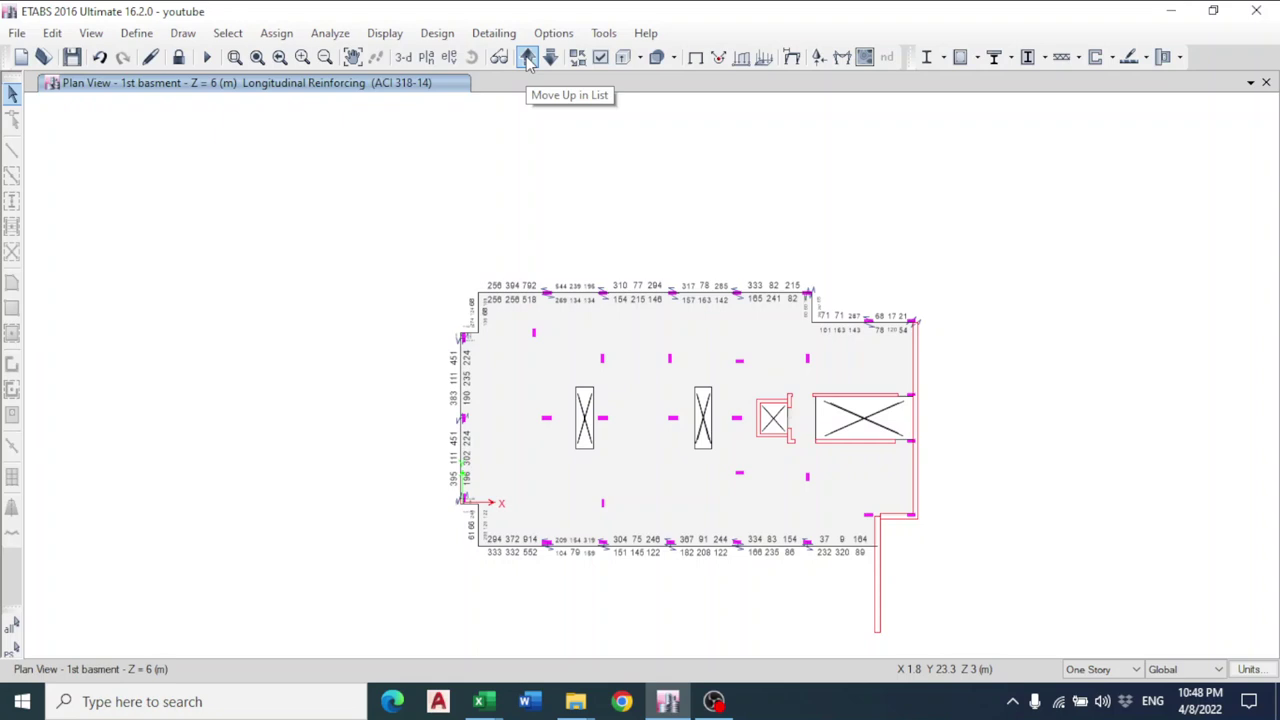
left_click(527, 58)
left_click(527, 58)
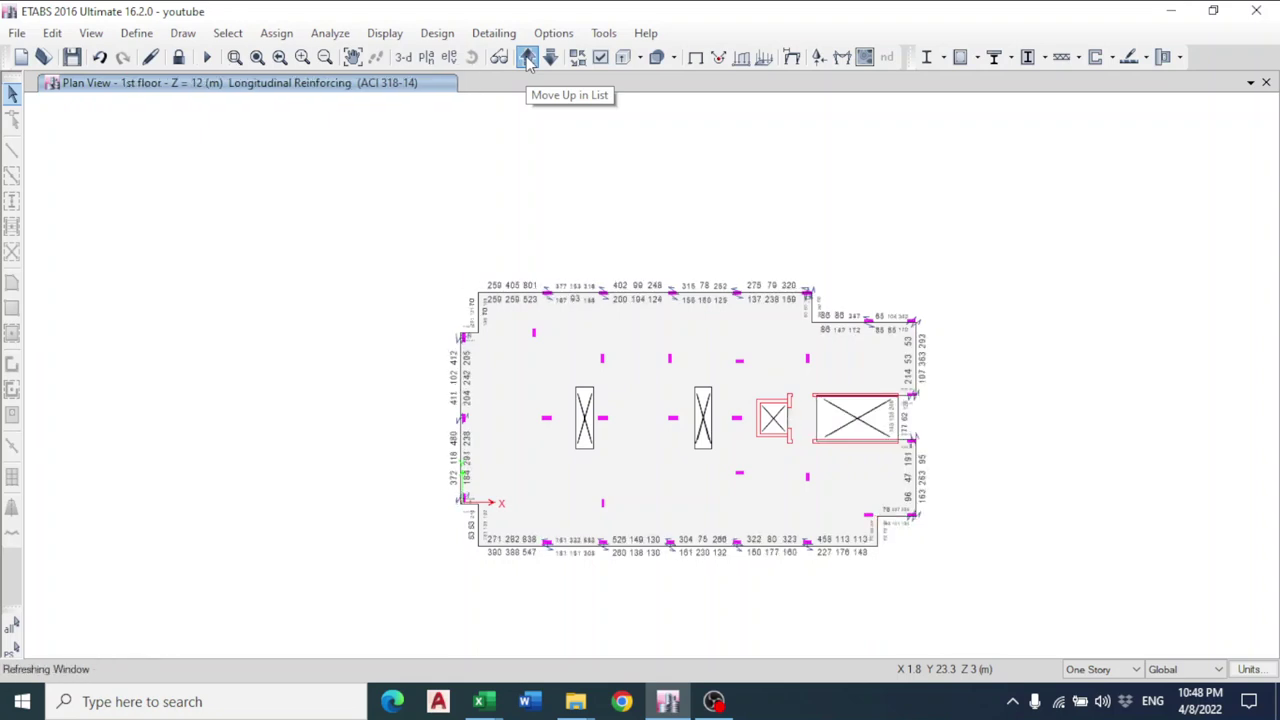
left_click(527, 58)
left_click(527, 58)
left_click(527, 58)
Verify whether all concrete members passed, select the failed frame, and locate it on the 1st basement plan.
left_click(437, 33)
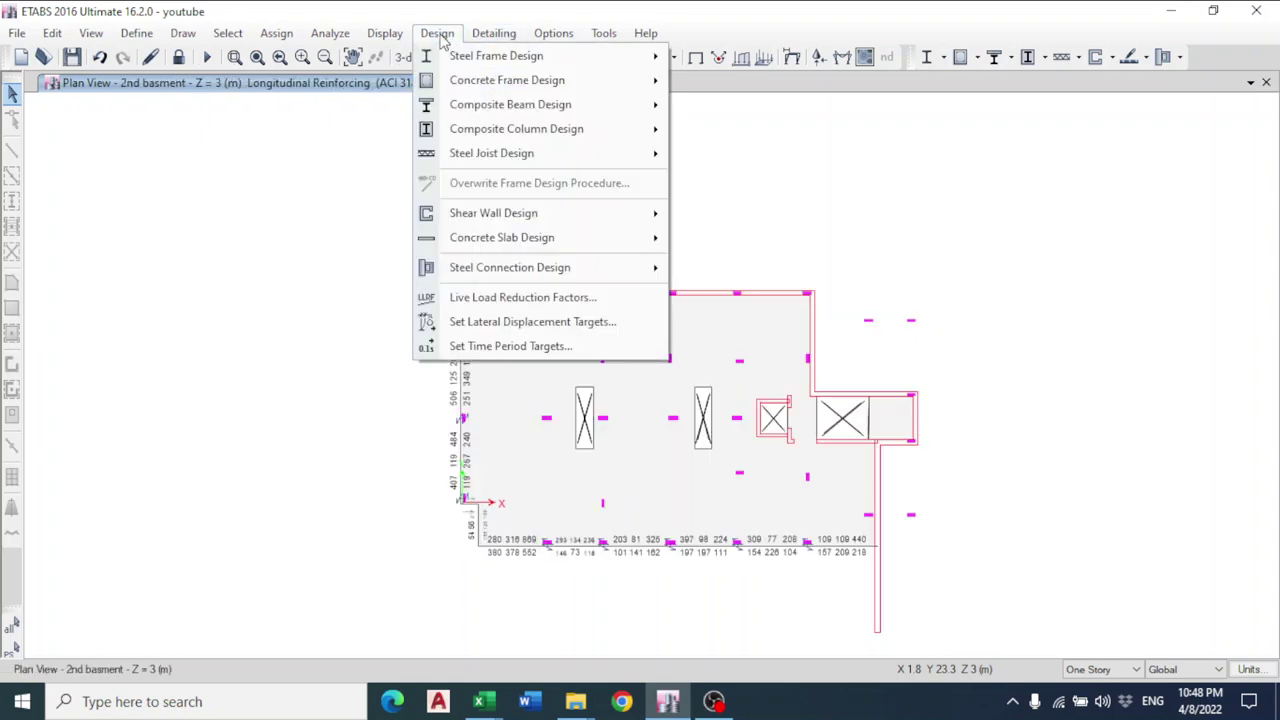
mouse_move(468, 80)
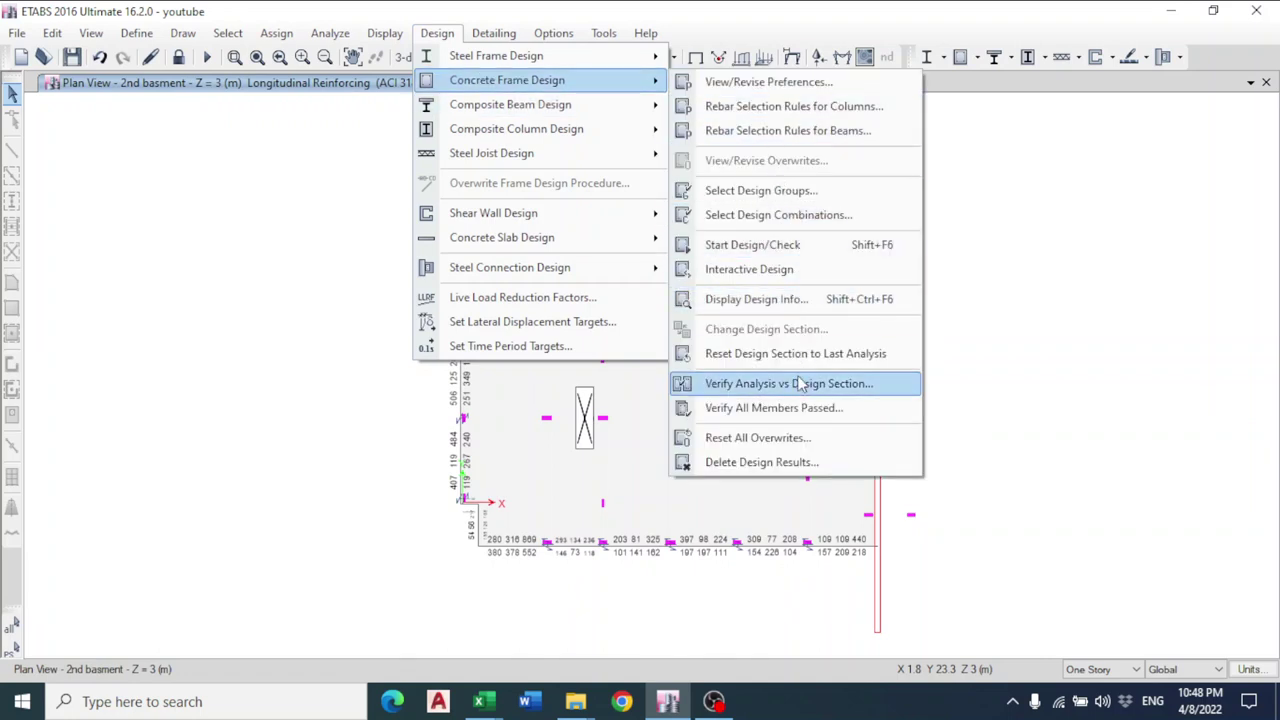
left_click(797, 408)
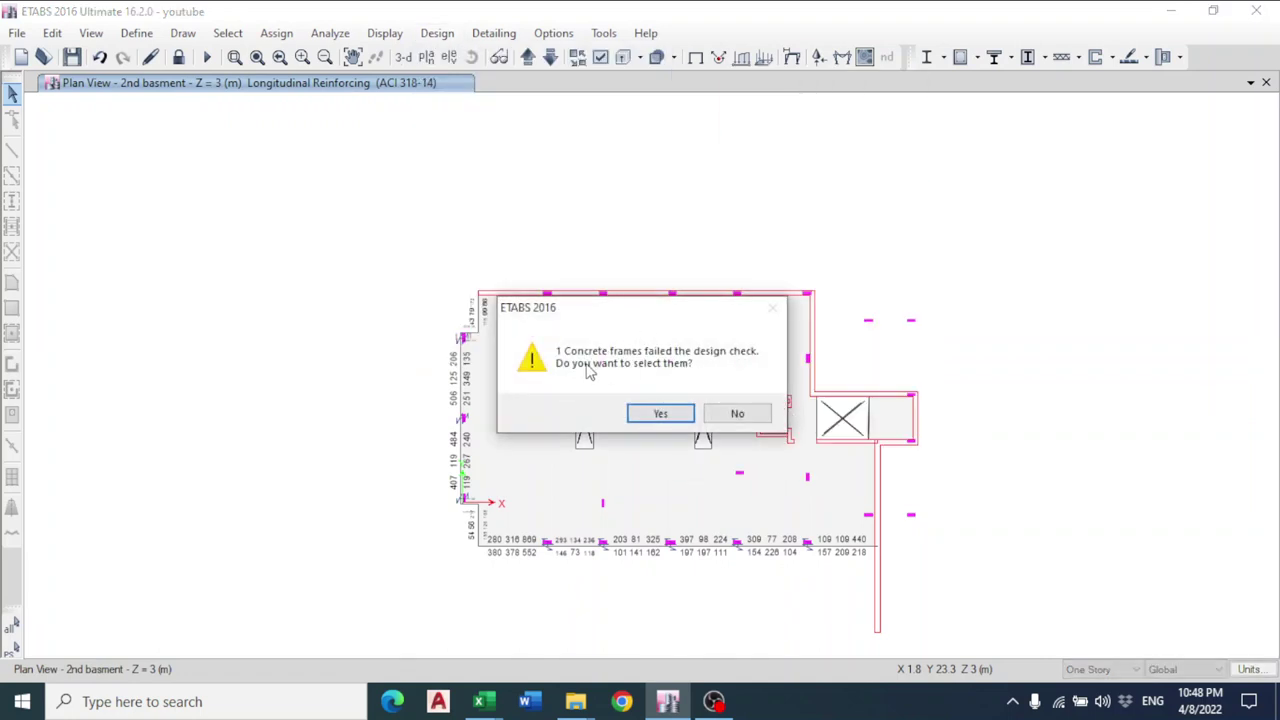
left_click(660, 413)
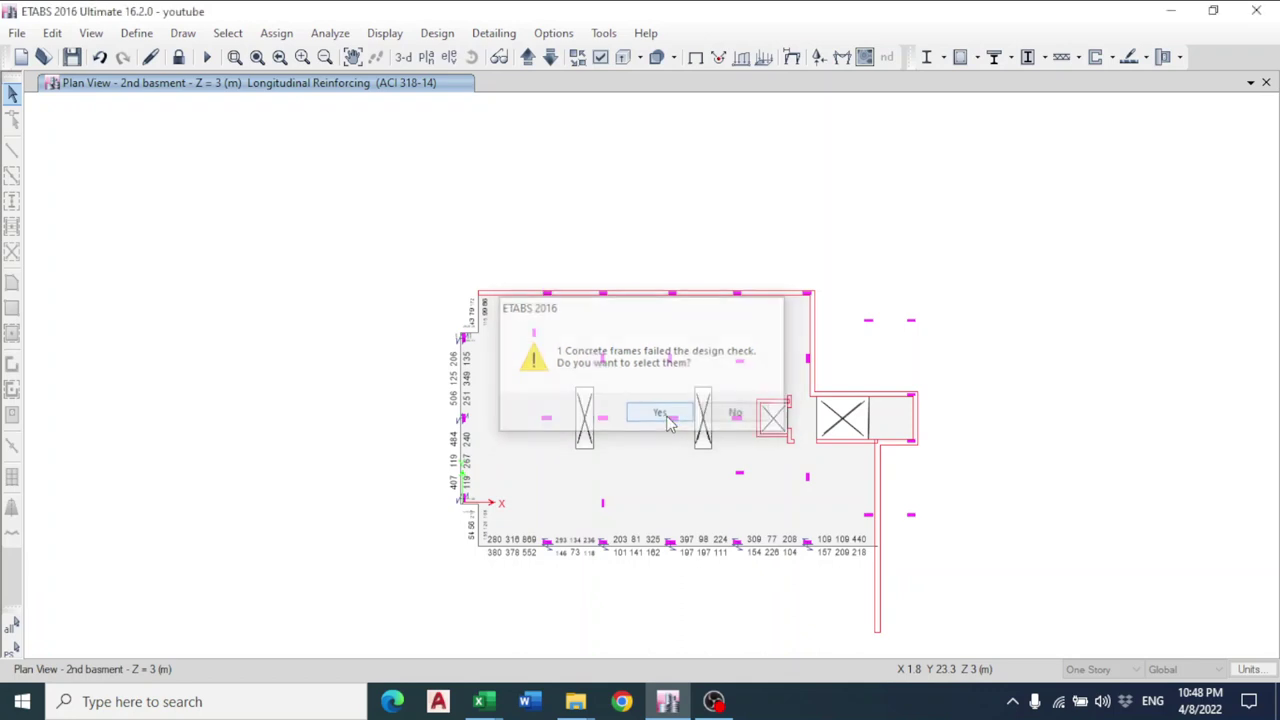
left_click(527, 57)
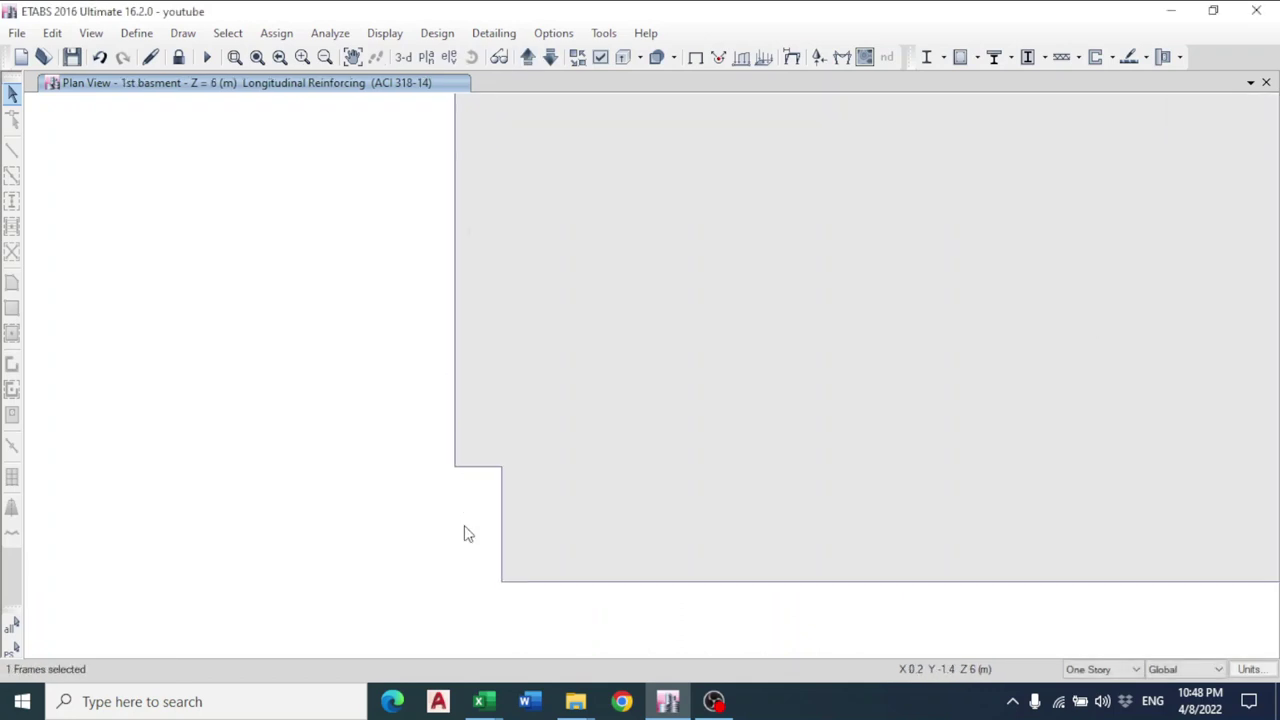
scroll(466, 520, "up", 3)
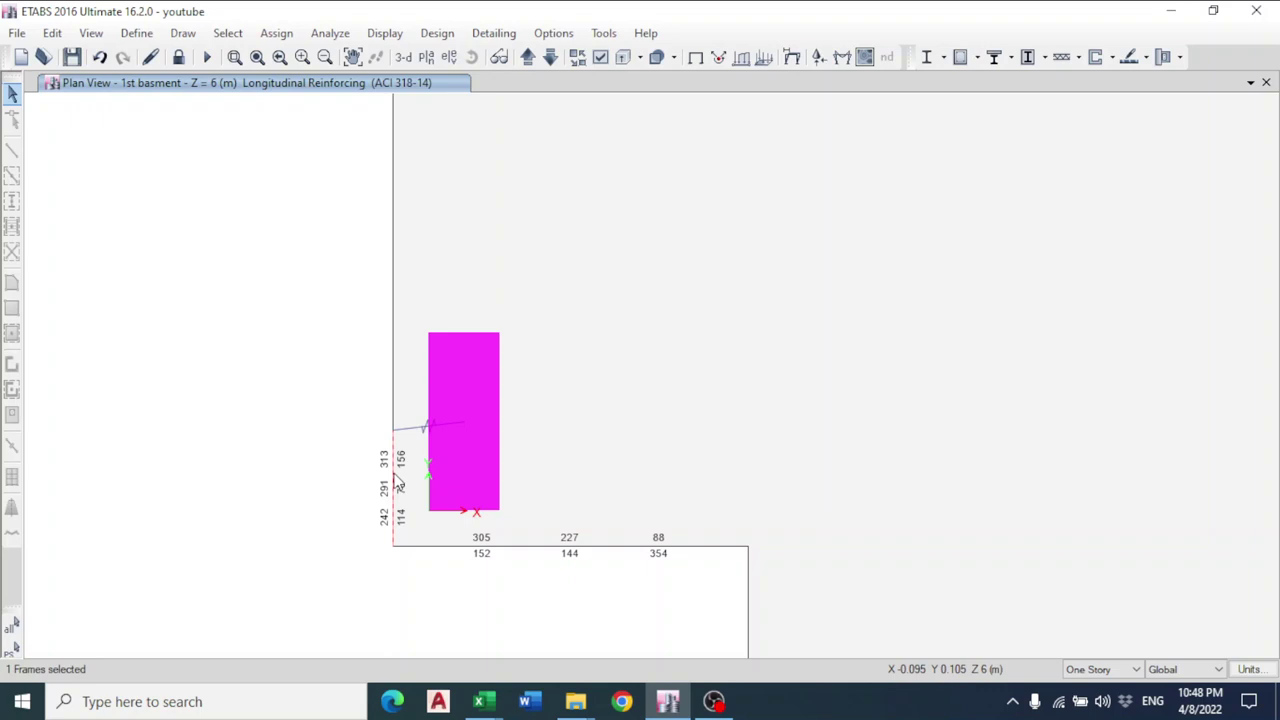
Change the design section of the selected short edge beam beside the corner column to DB 30X70.
left_click(437, 33)
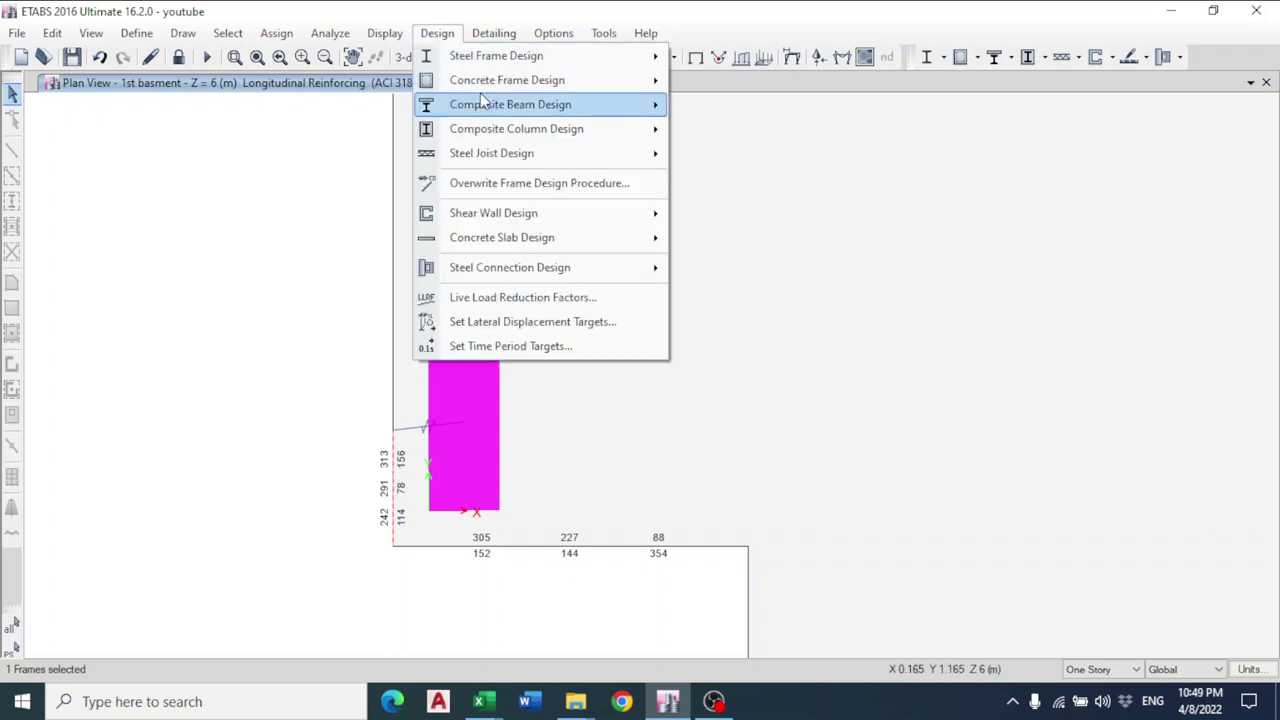
mouse_move(489, 88)
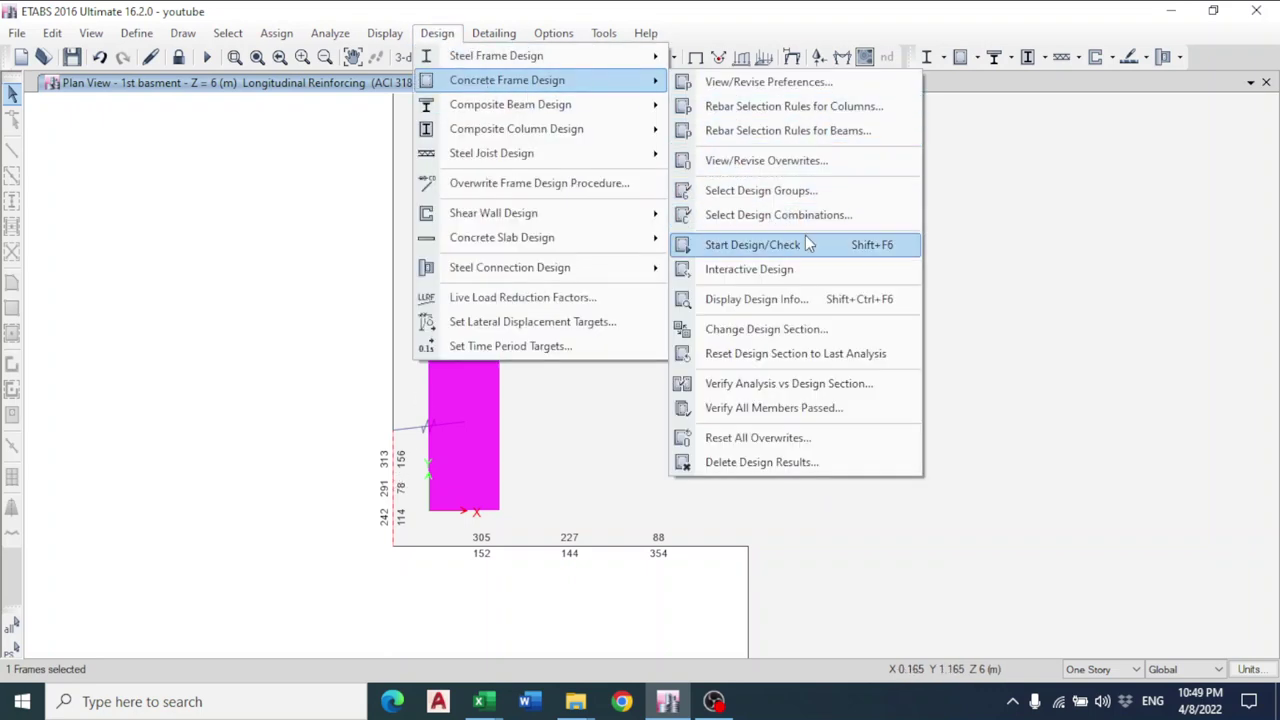
left_click(815, 329)
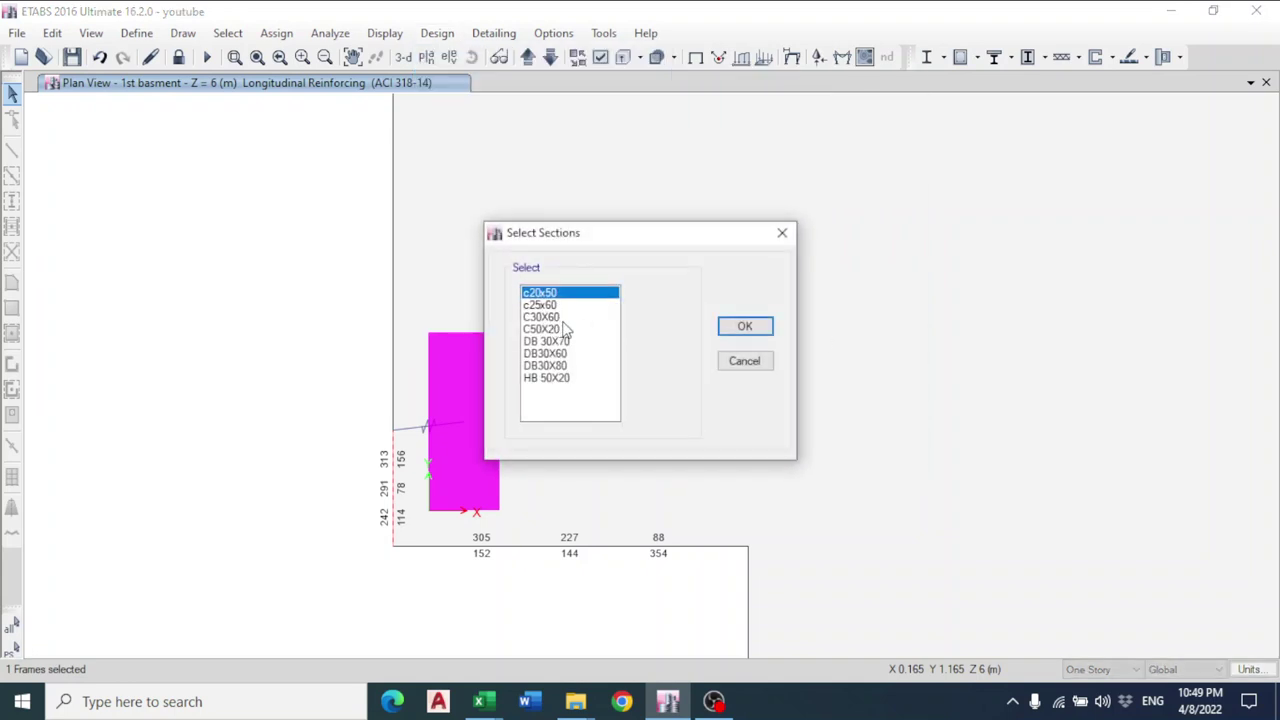
left_click(560, 341)
left_click(740, 330)
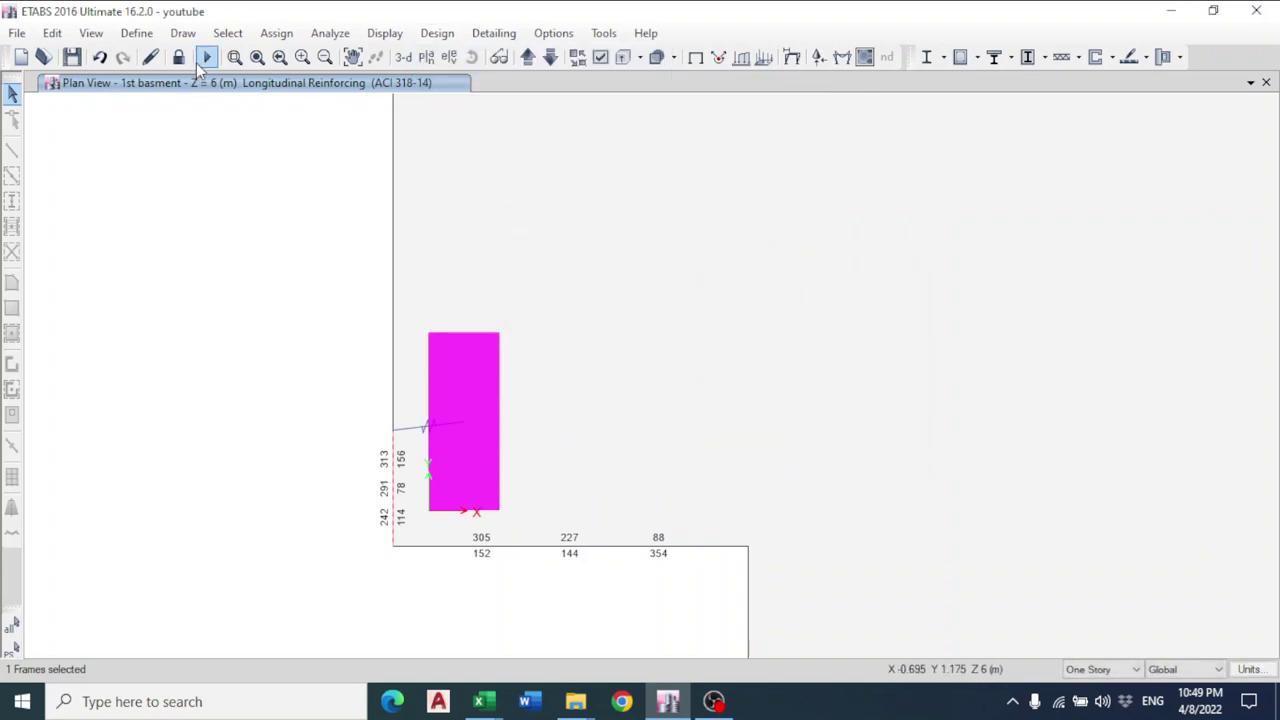
Run the concrete frame design check with the new beam section and save the model.
left_click(437, 33)
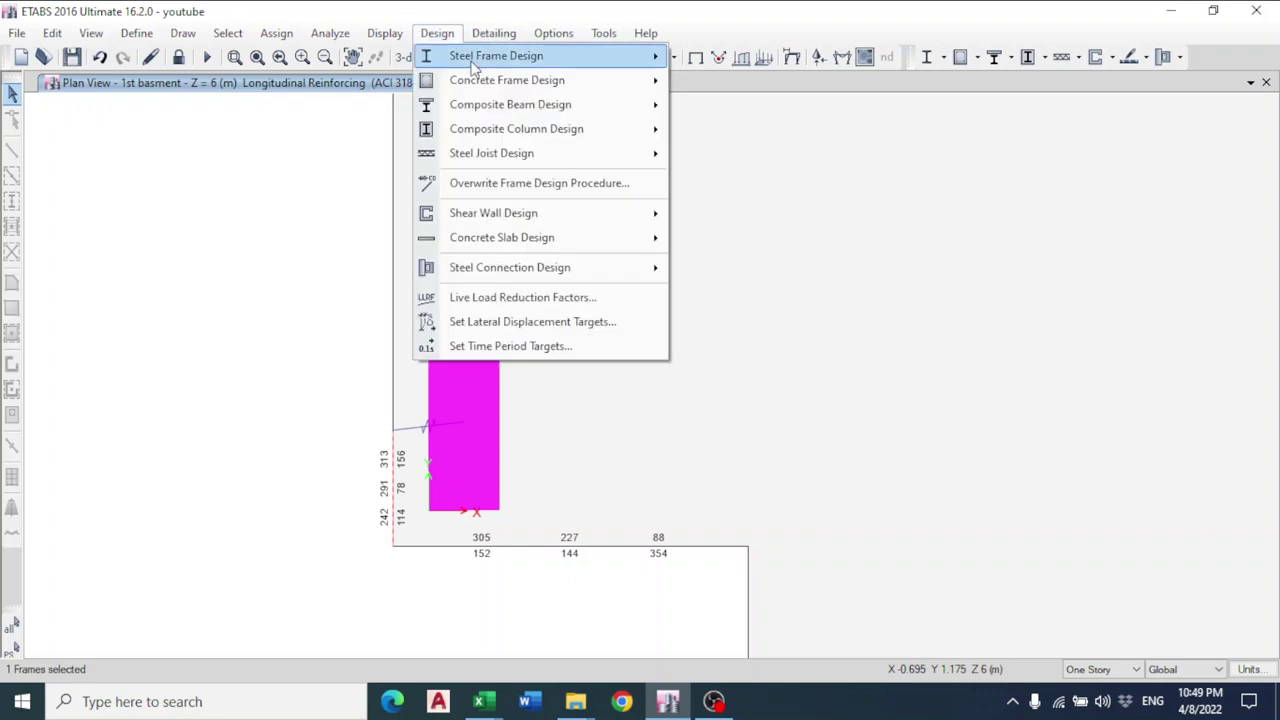
mouse_move(495, 84)
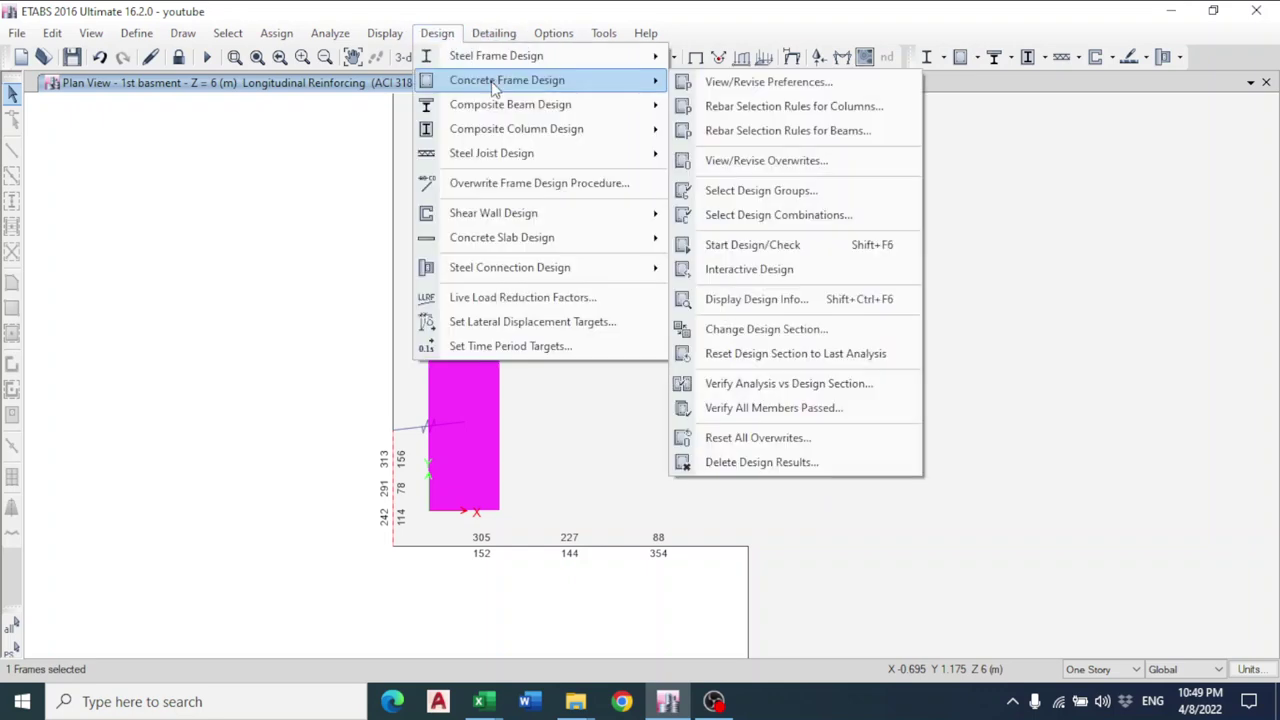
left_click(788, 249)
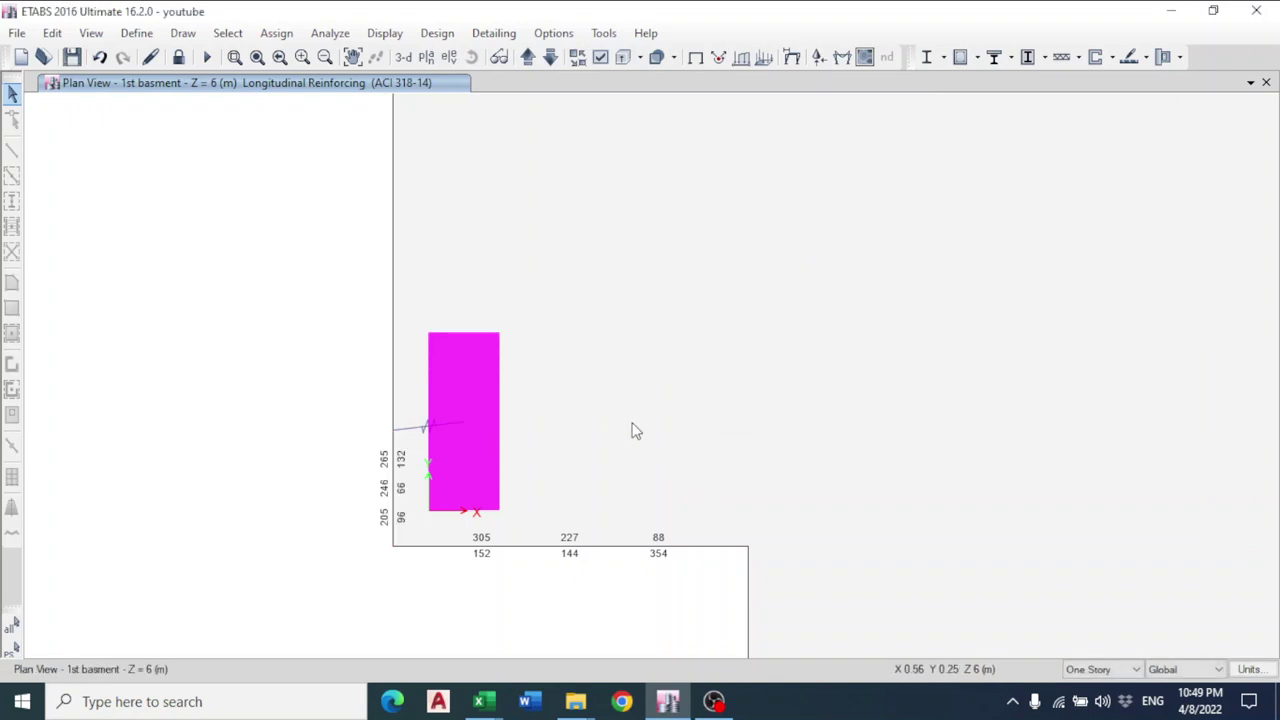
scroll(636, 431, "down", 3)
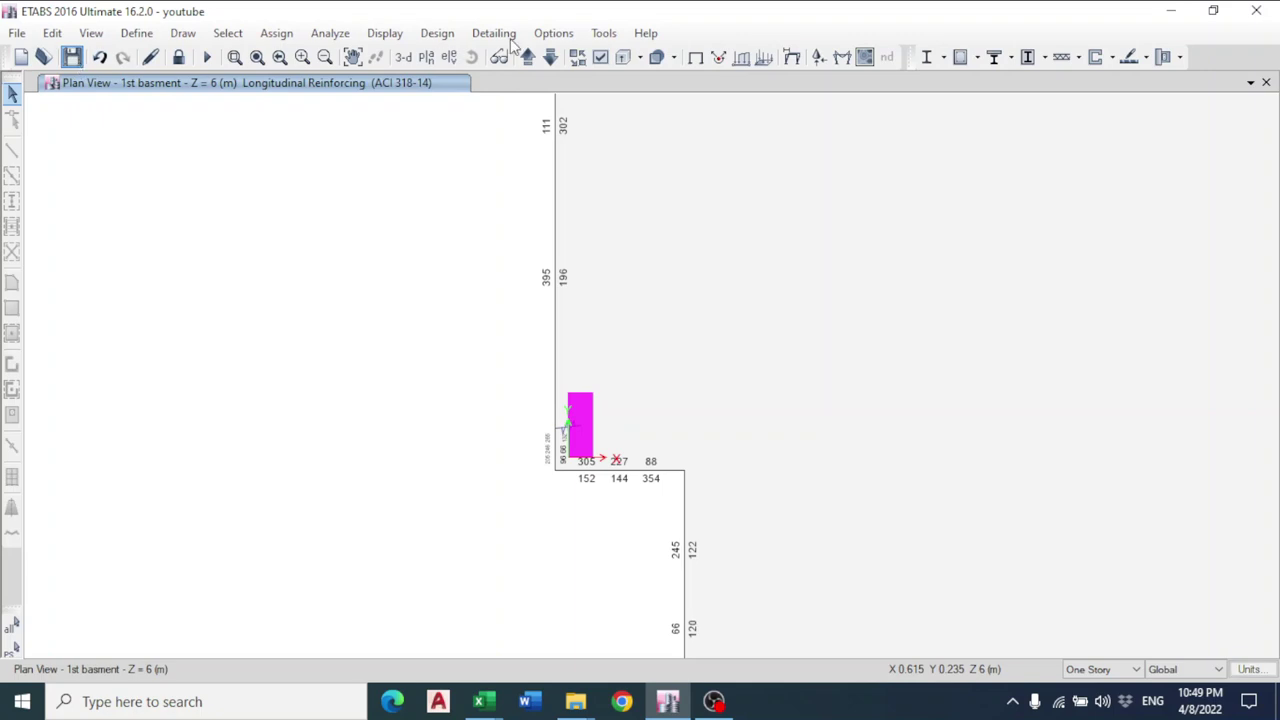
key("ctrl+s")
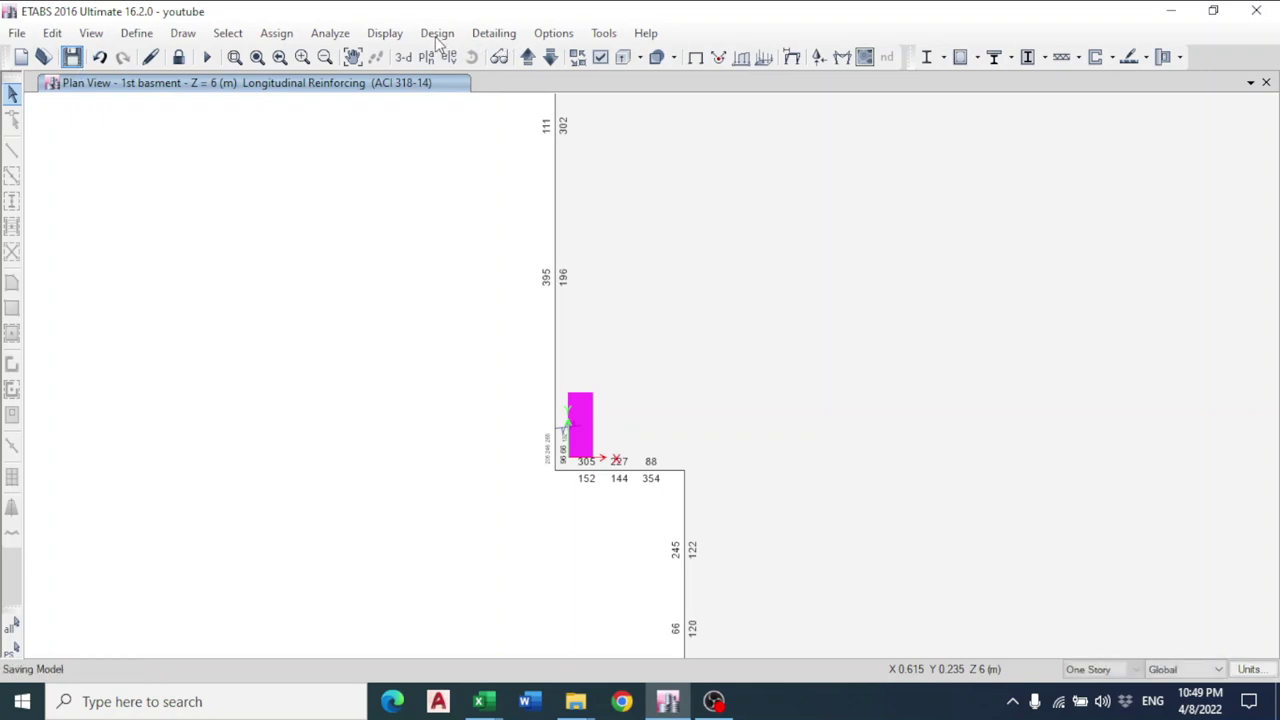
Rerun the concrete frame design check and verify that all members passed.
left_click(437, 34)
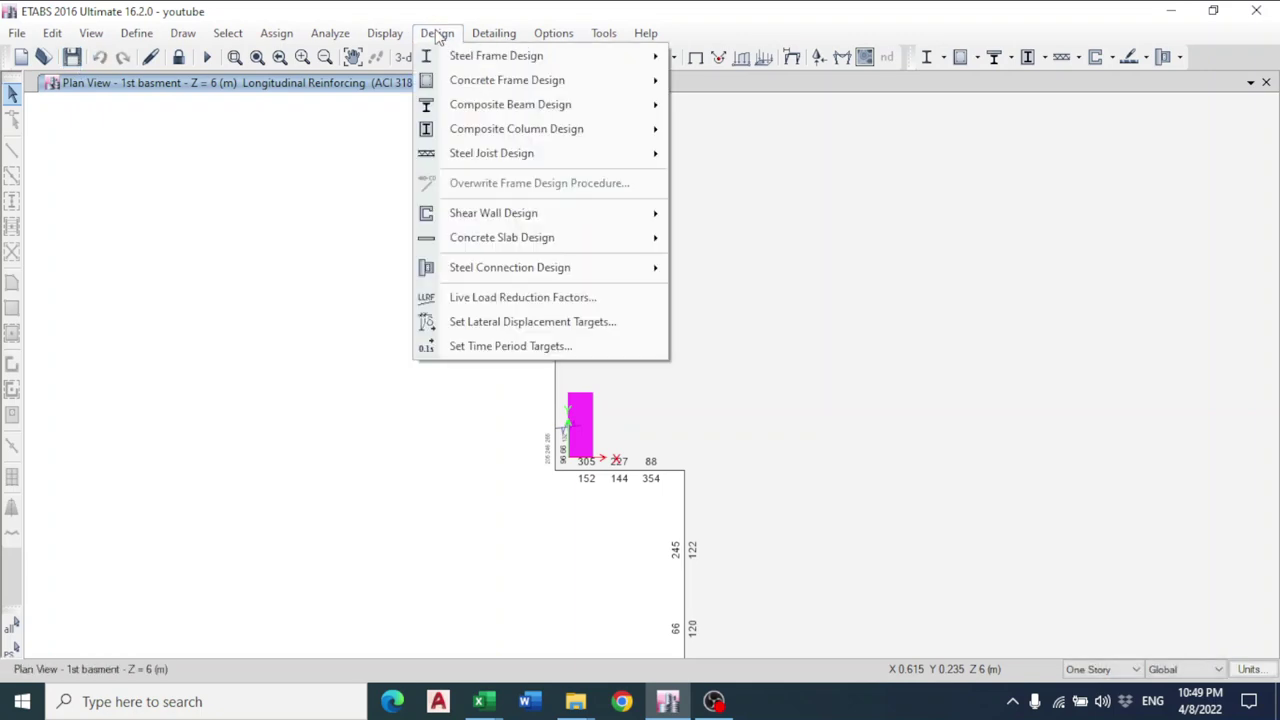
mouse_move(540, 80)
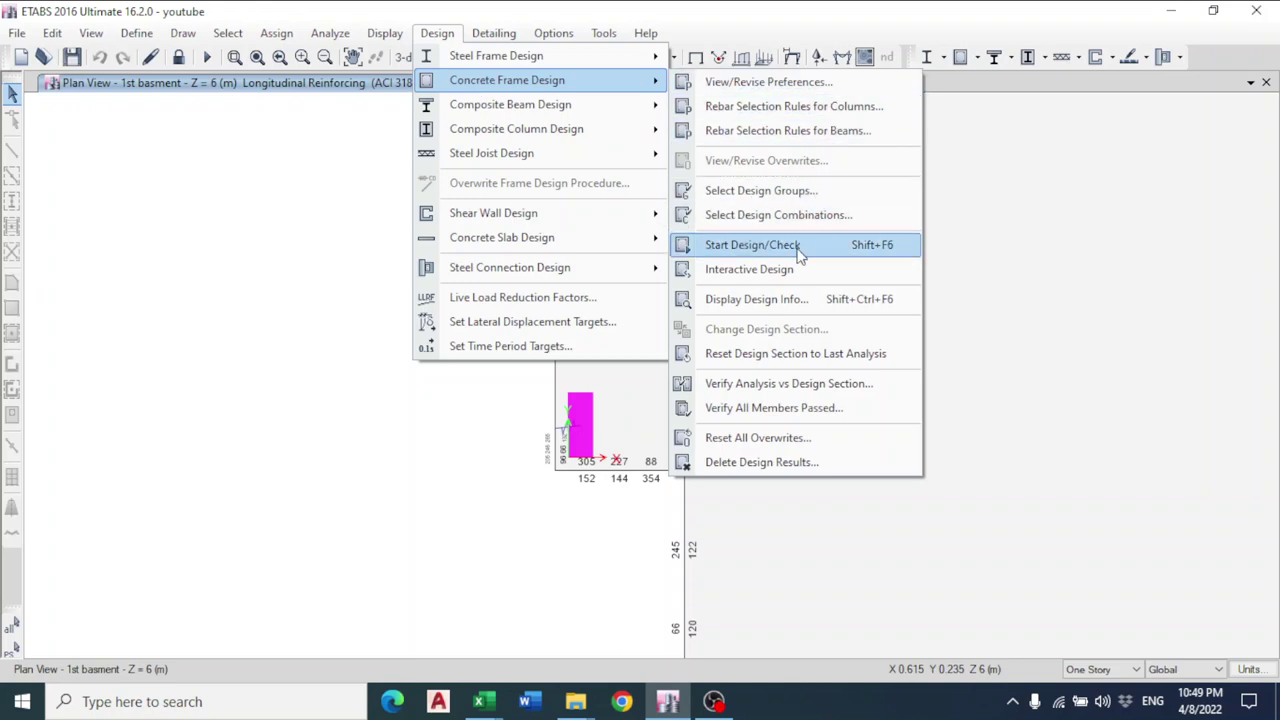
left_click(752, 245)
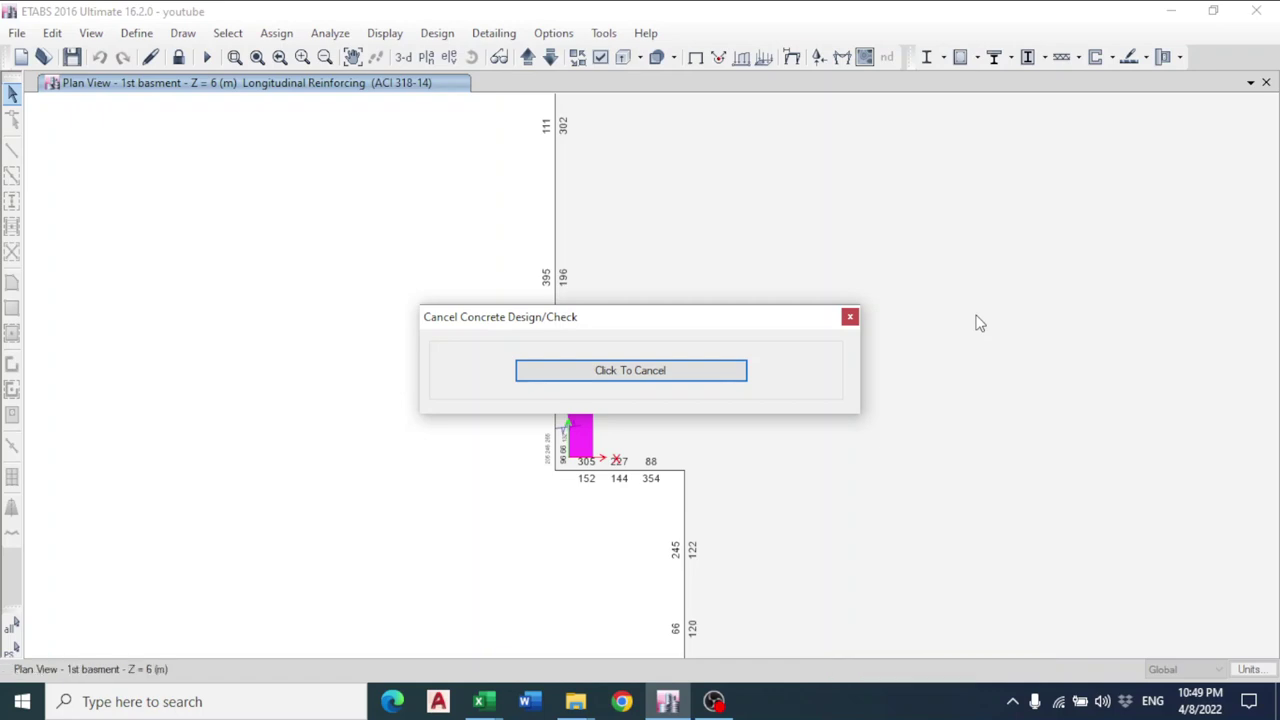
left_click(437, 33)
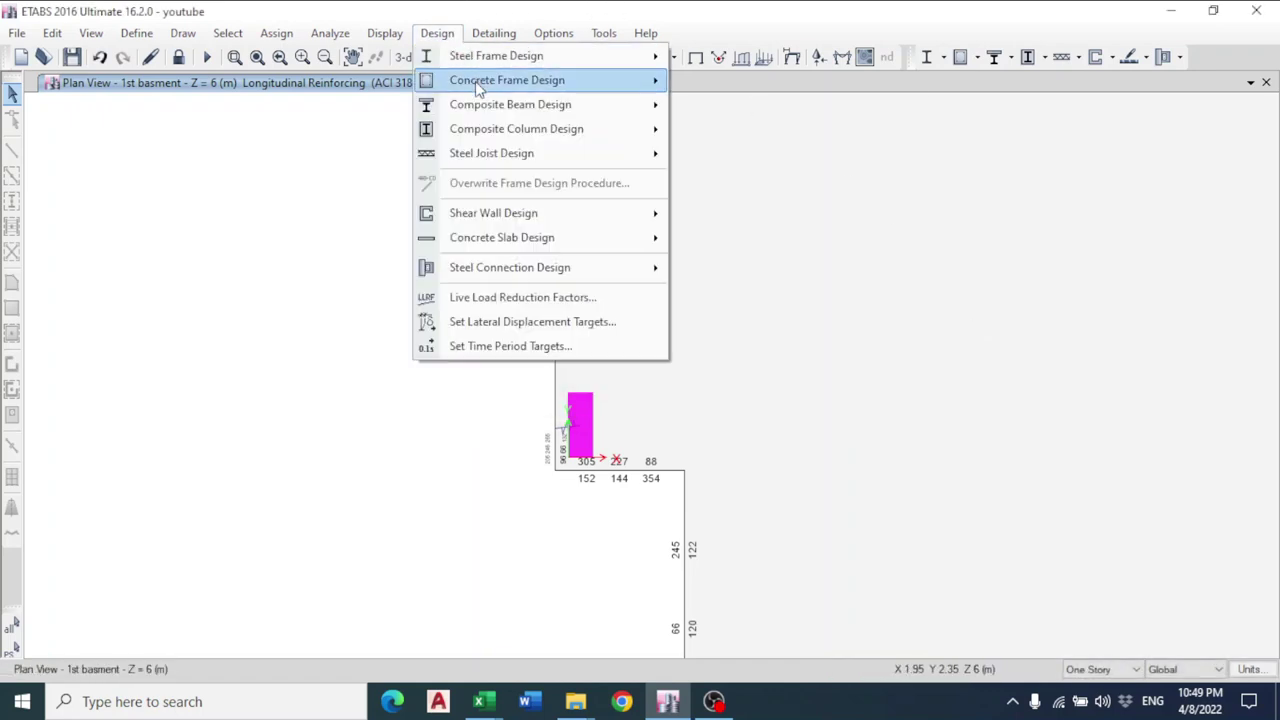
mouse_move(477, 84)
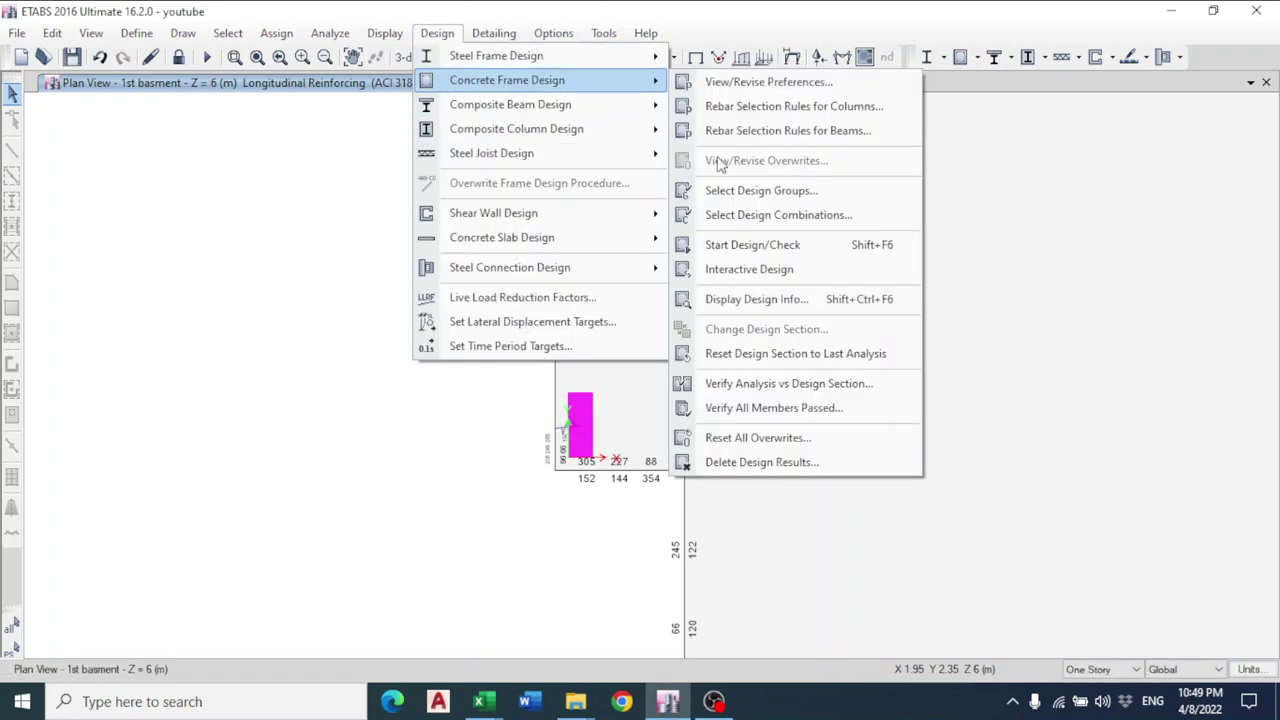
left_click(818, 408)
left_click(740, 412)
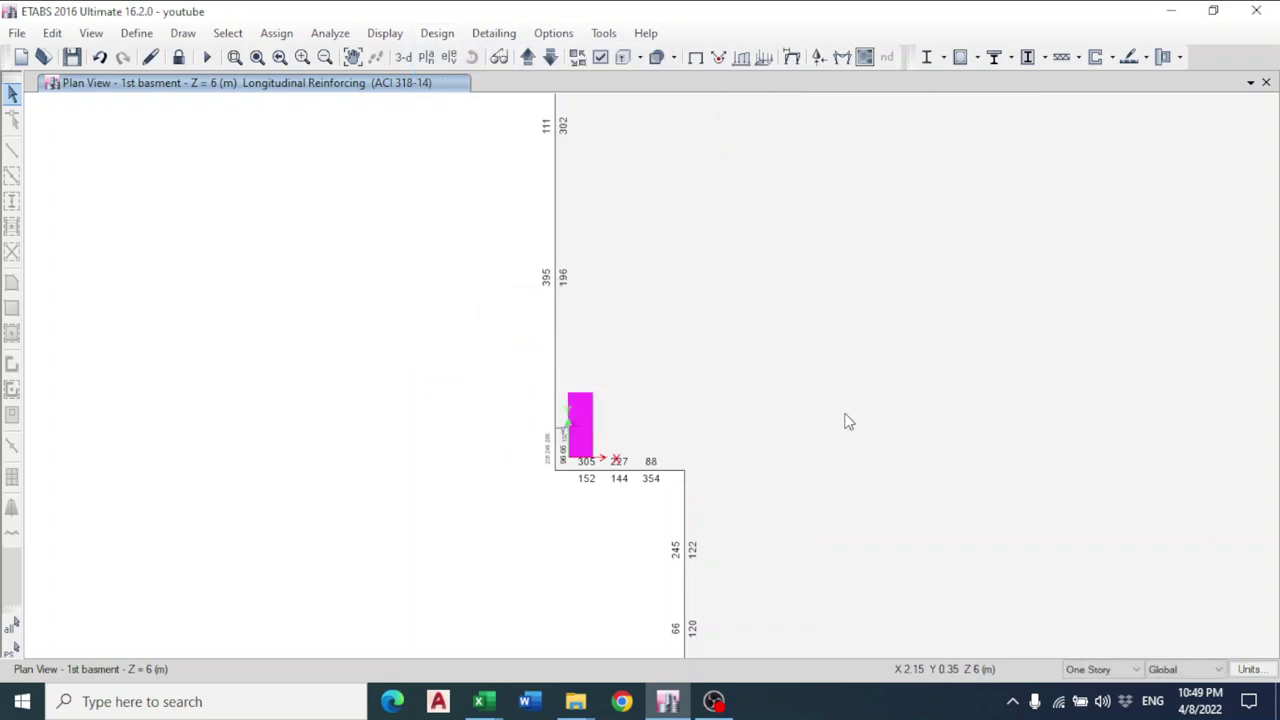
Draw a developed elevation along the shear wall on the upper edge of the large opening in the 2nd floor plan.
left_click(527, 58)
left_click(527, 58)
left_click(527, 58)
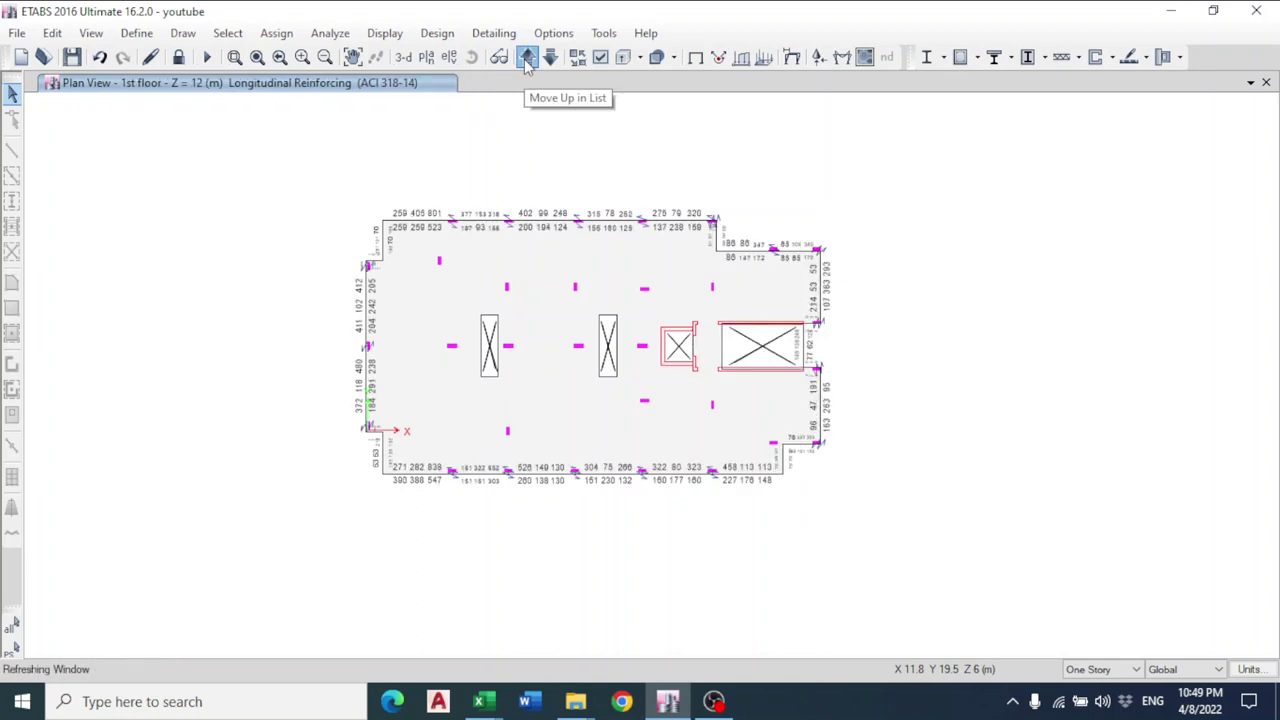
scroll(803, 341, "up", 3)
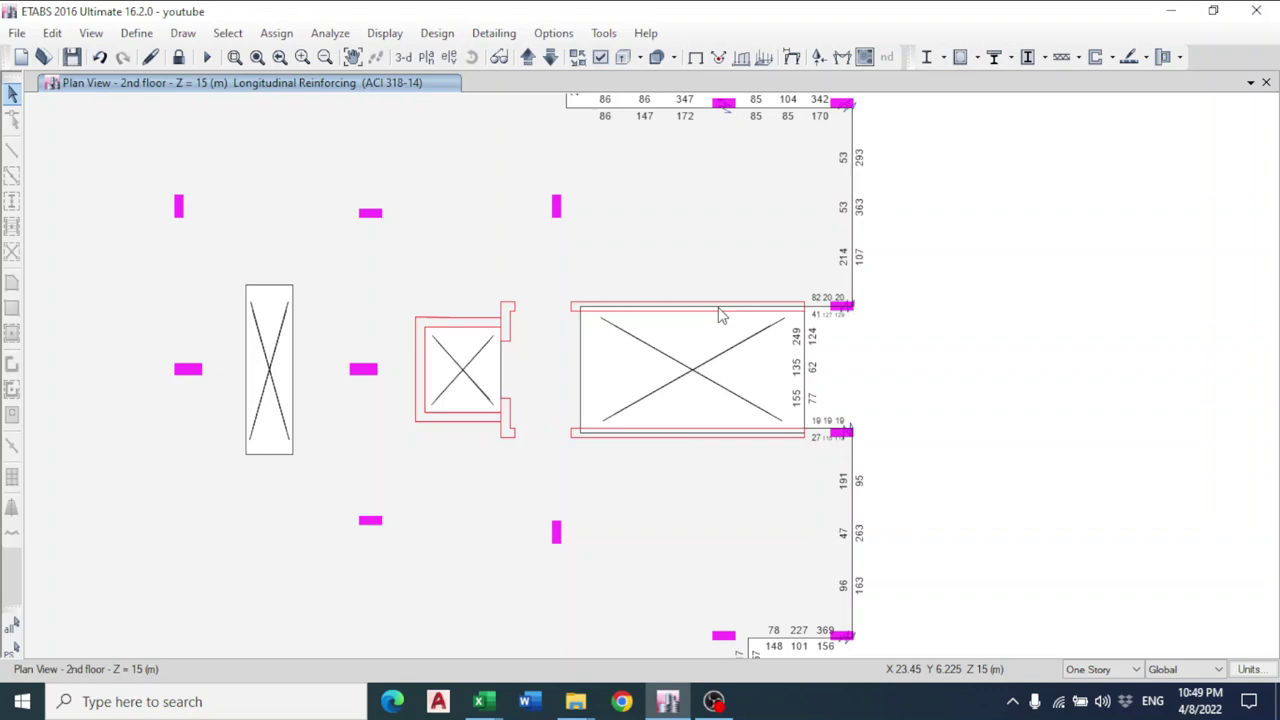
left_click(132, 34)
left_click(182, 33)
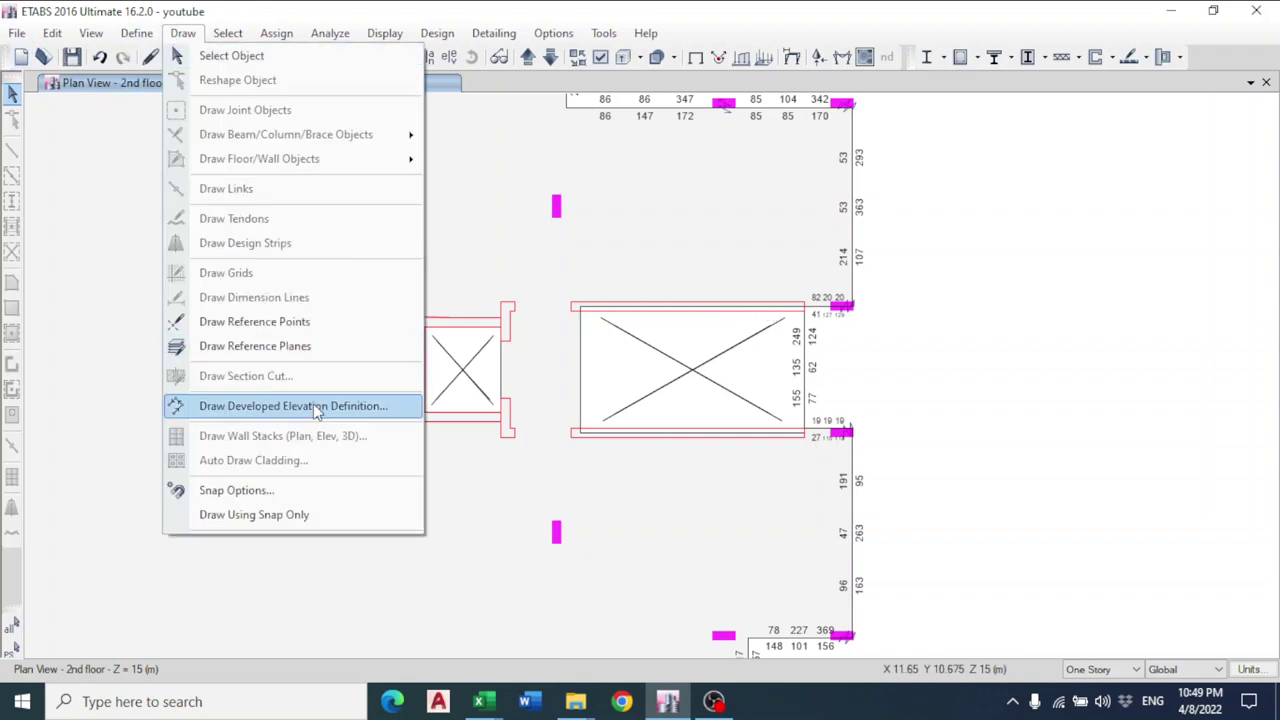
left_click(314, 408)
left_click(590, 486)
scroll(597, 340, "up", 3)
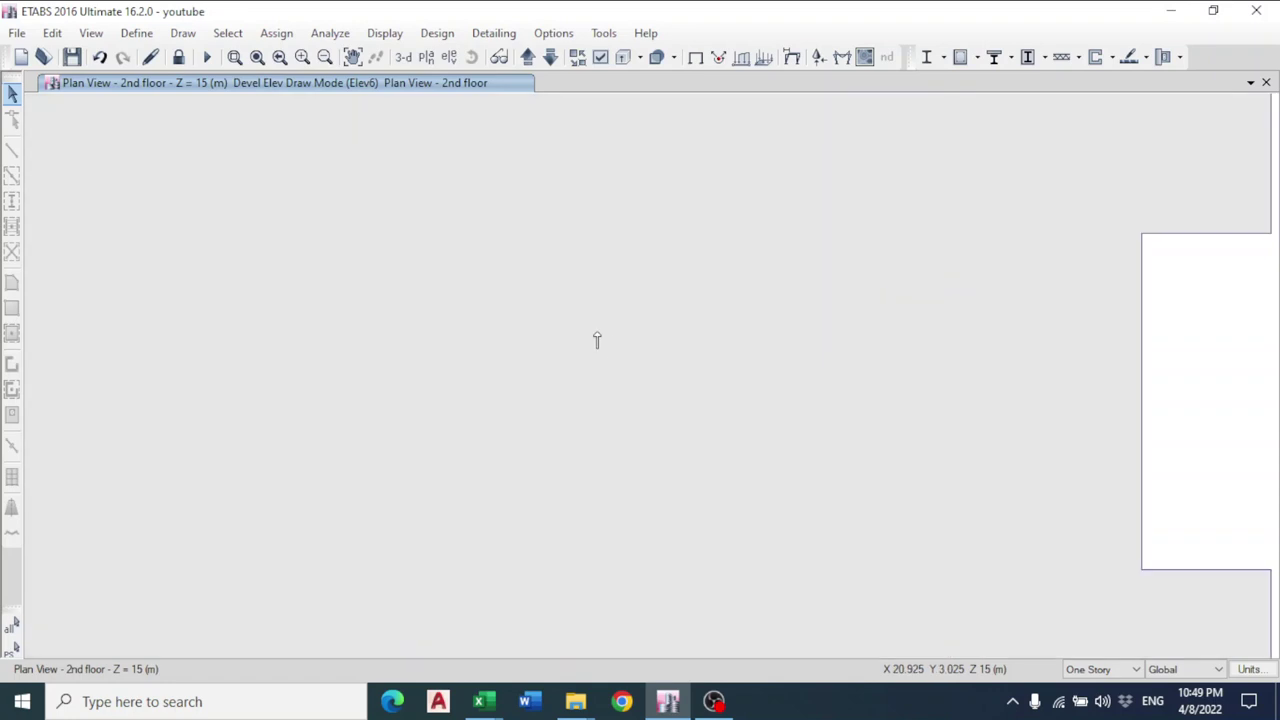
left_click(501, 233)
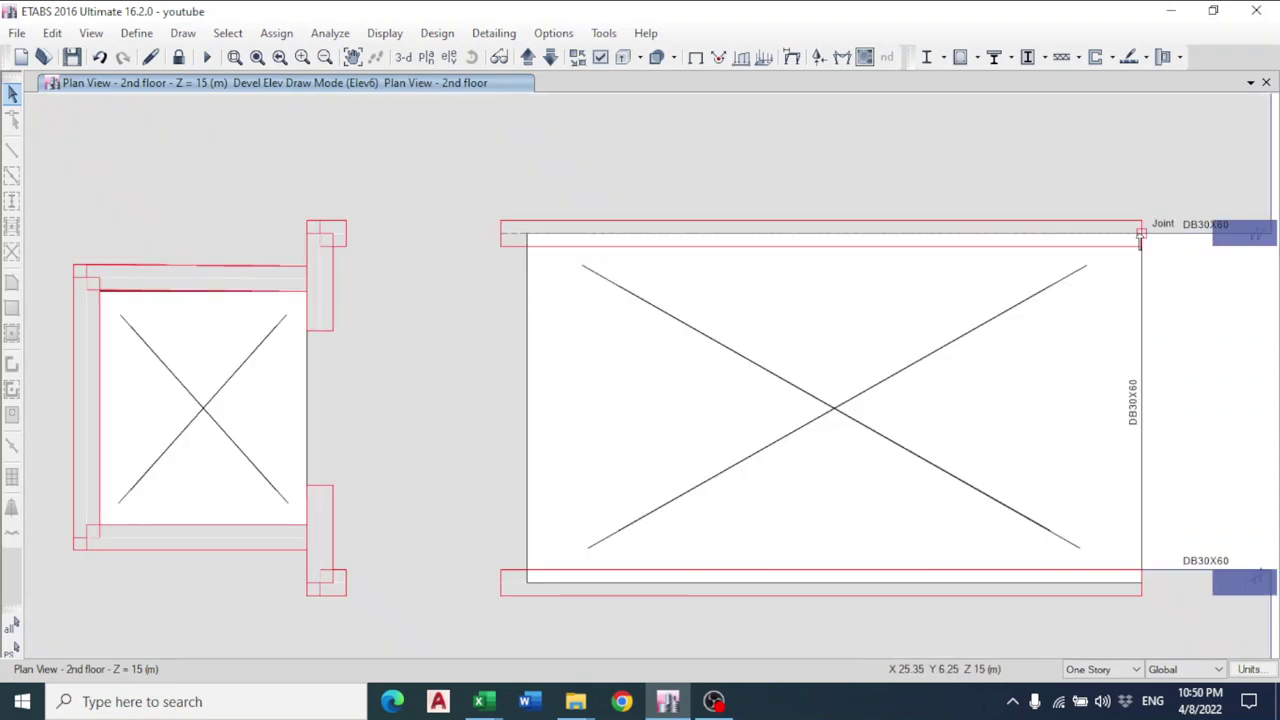
left_click(1140, 238)
key("Return")
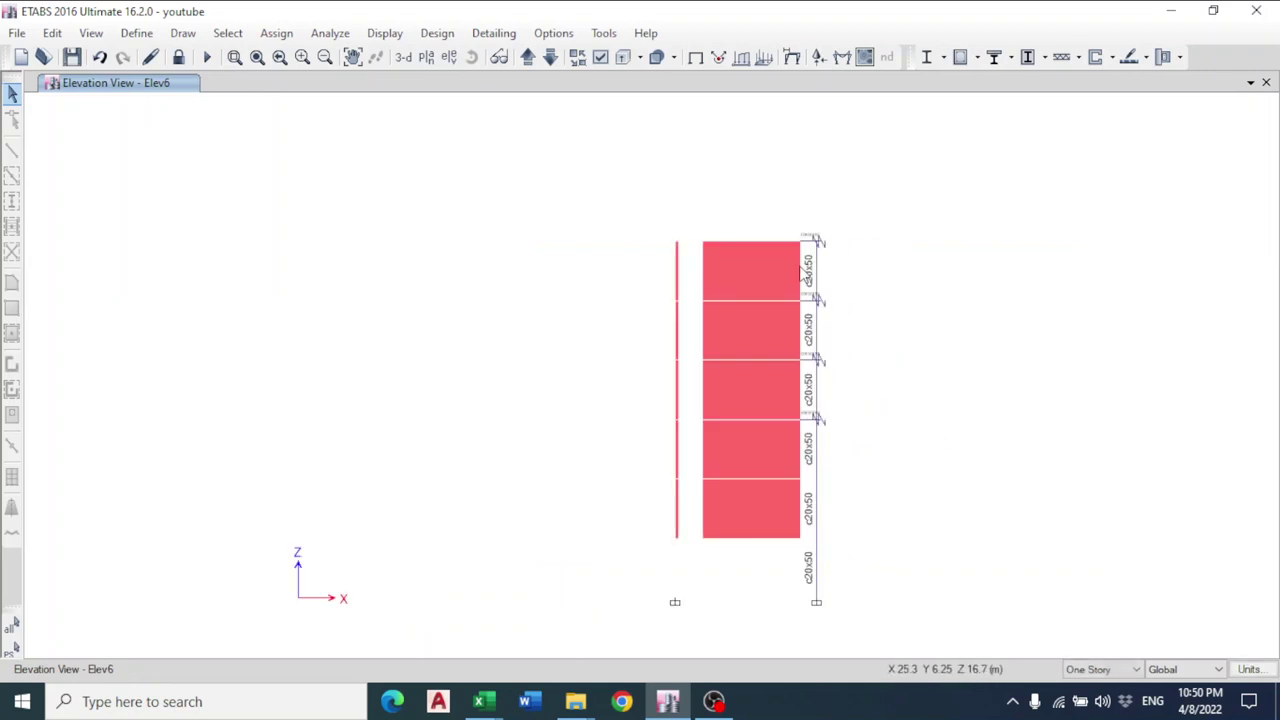
Run the shear wall design check and examine the pier longitudinal reinforcing areas in the developed elevation.
left_click(426, 35)
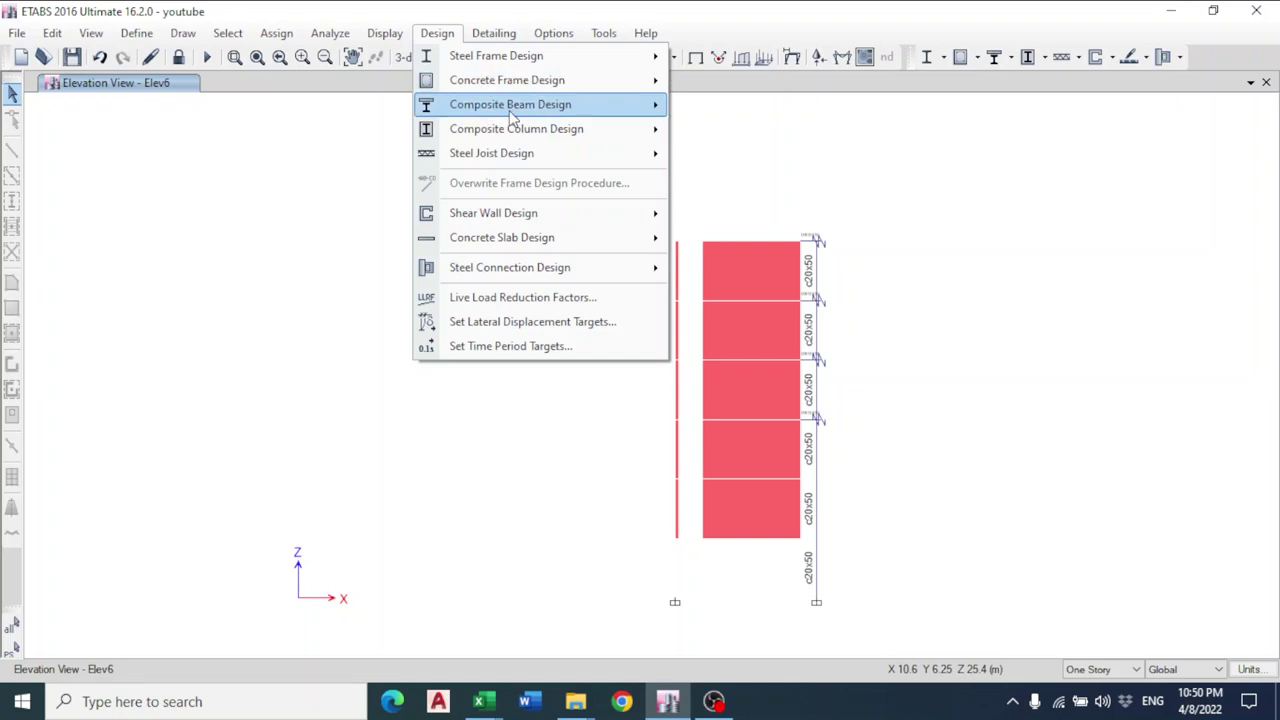
mouse_move(520, 222)
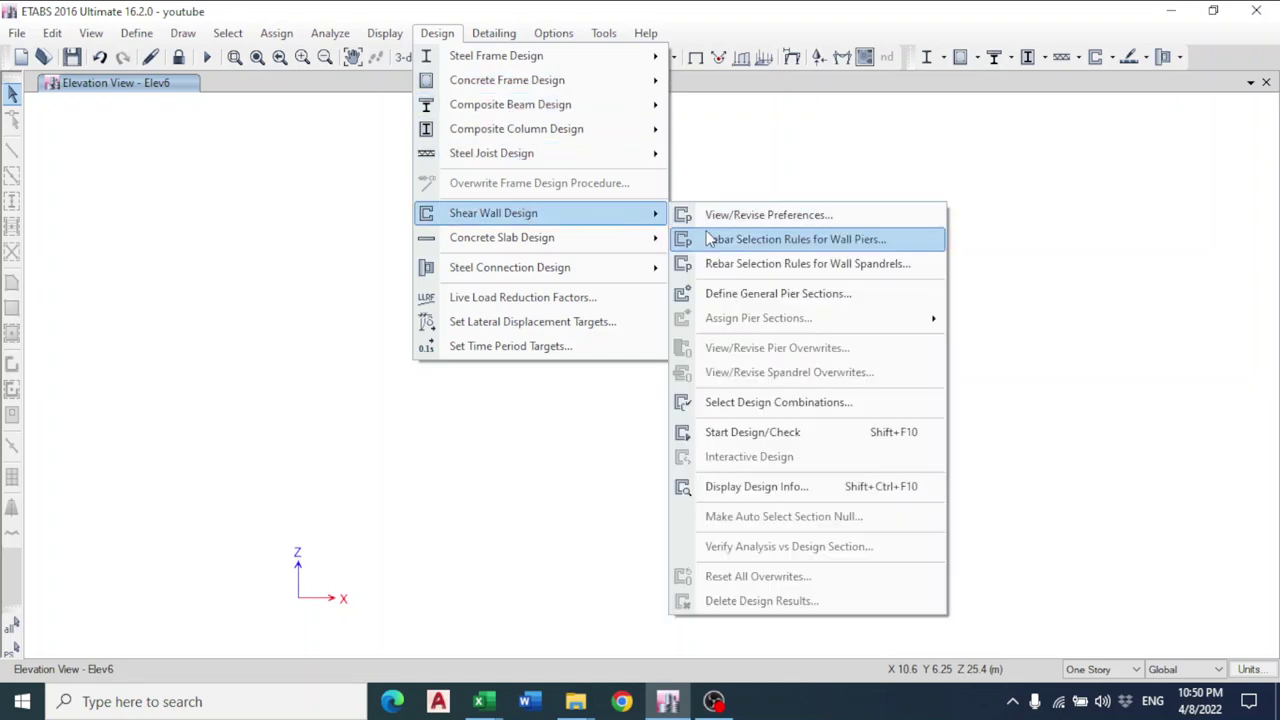
left_click(799, 432)
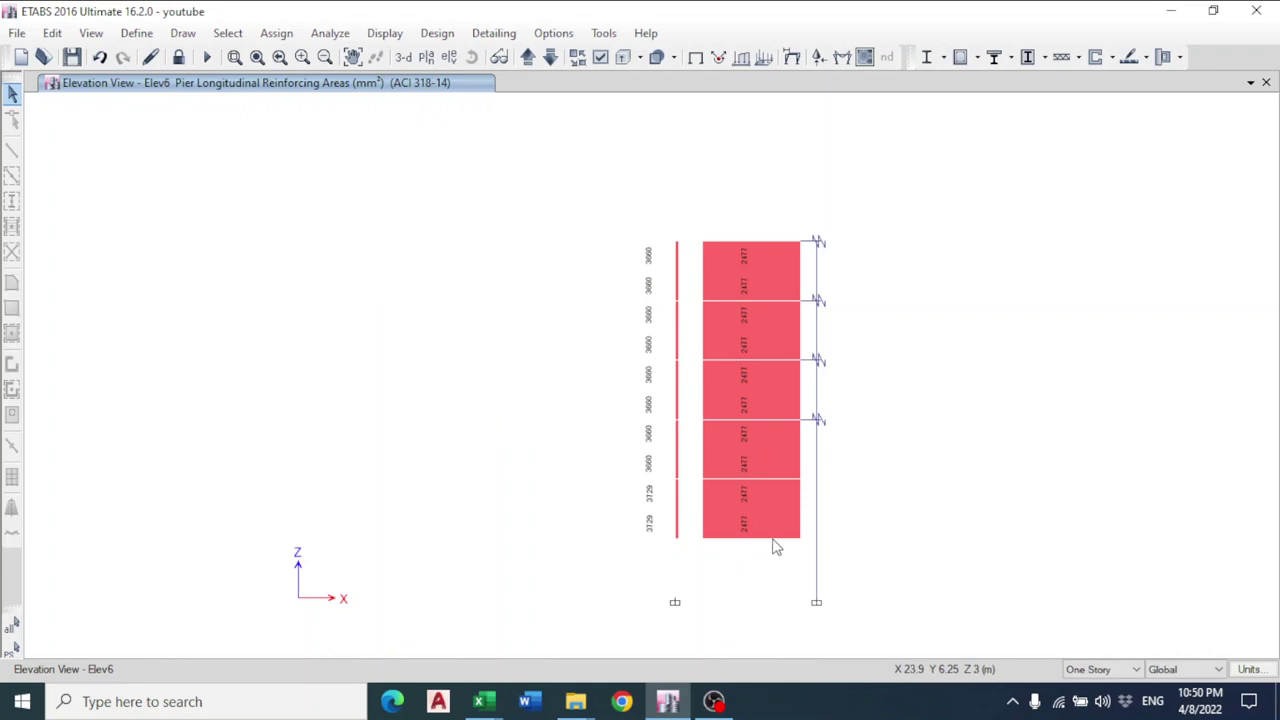
scroll(772, 535, "up", 3)
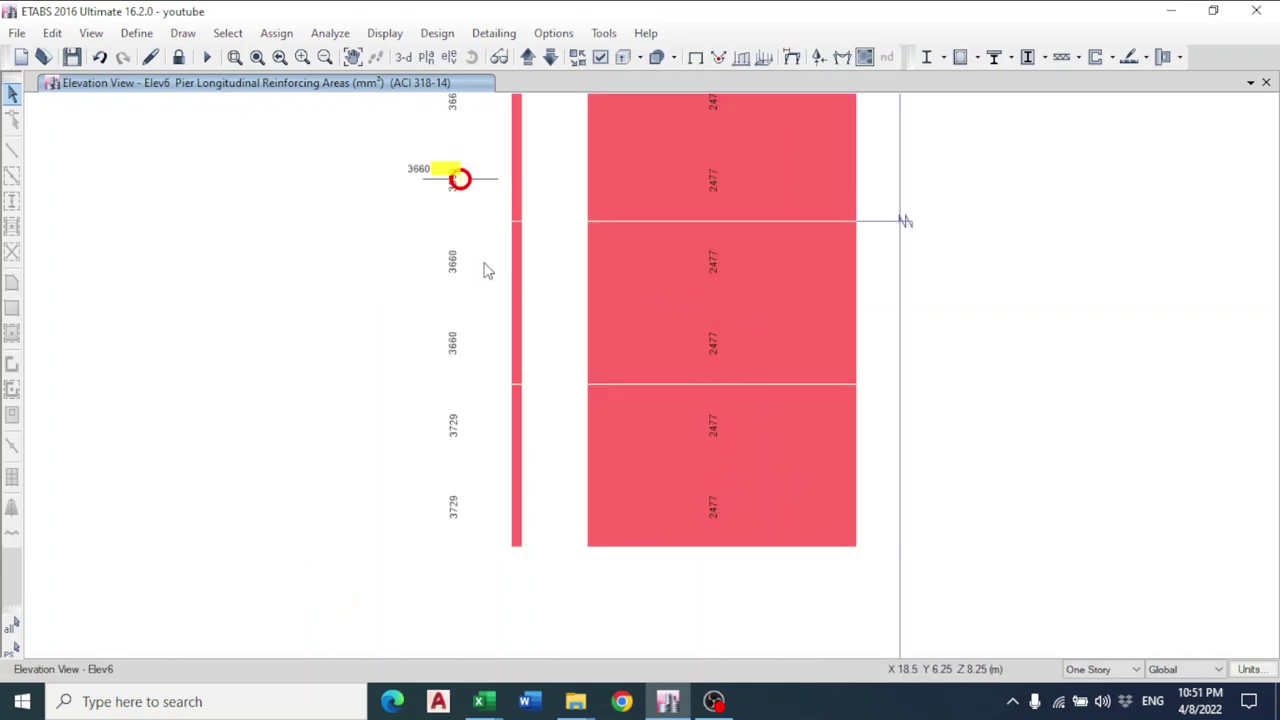
scroll(487, 303, "down", 3)
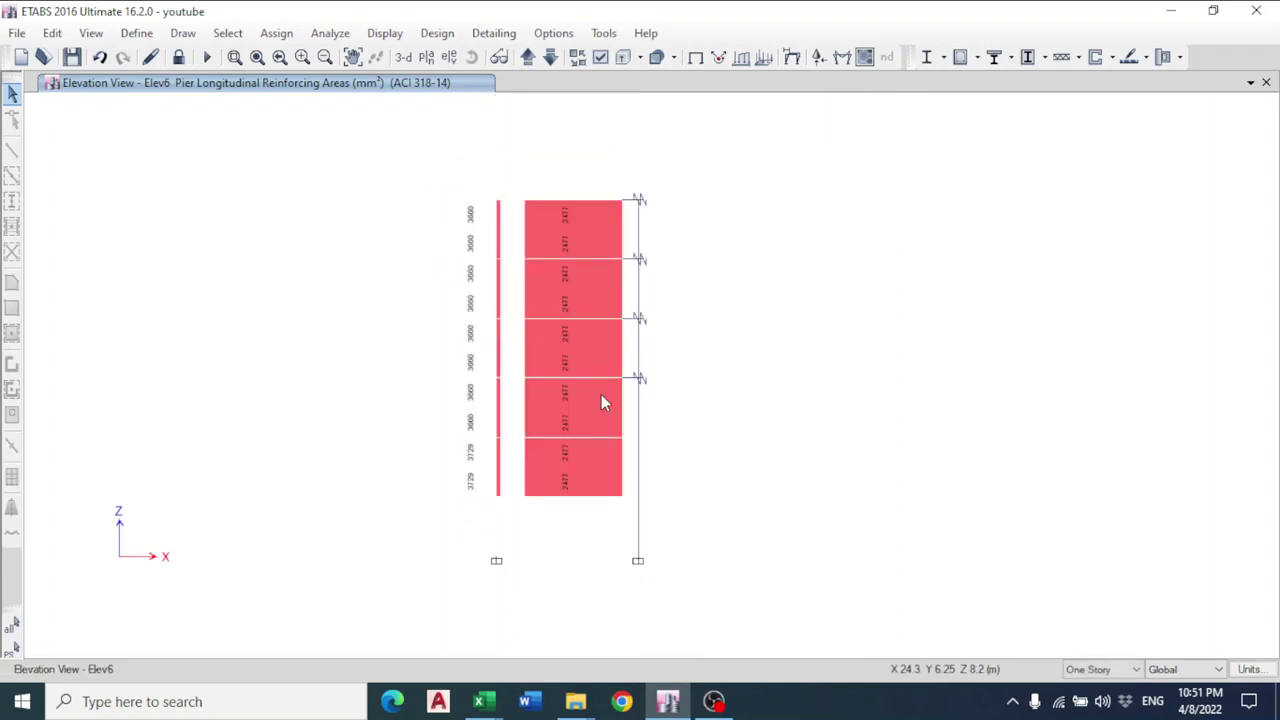
Review the design details of the 1st basement wall pier, including its flexural and shear design tables.
right_click(603, 487)
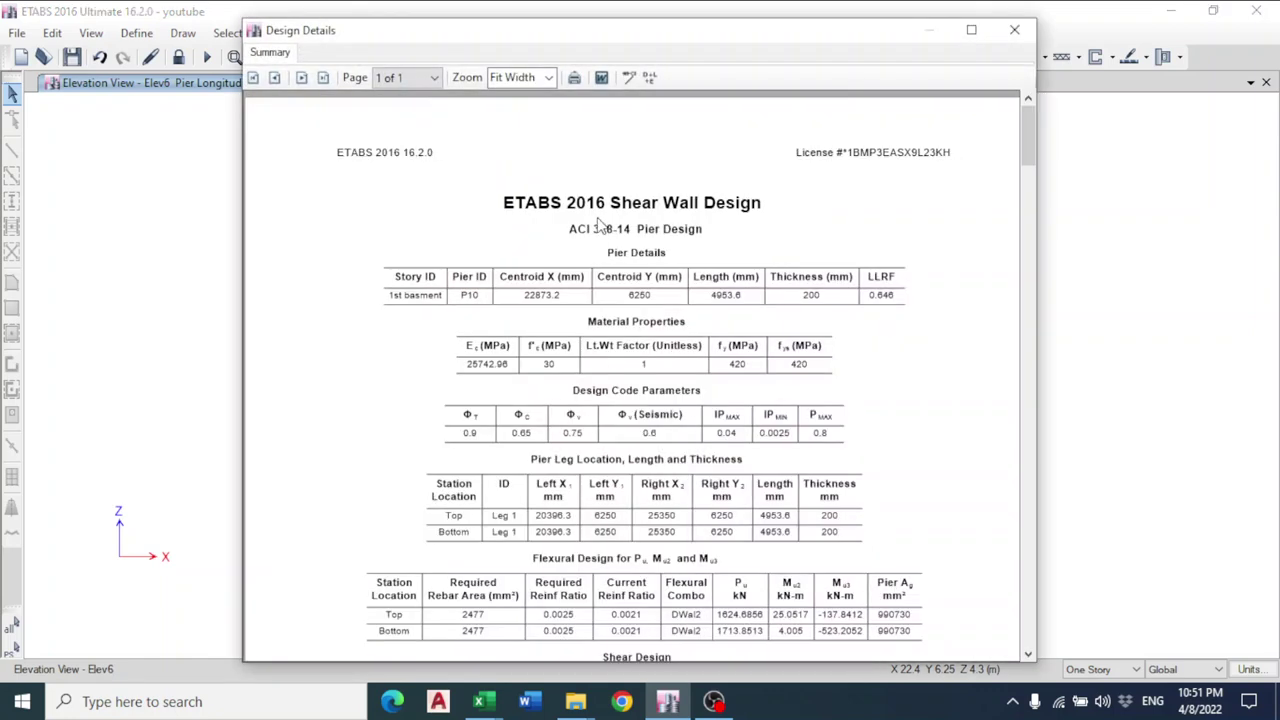
scroll(628, 215, "down", 1)
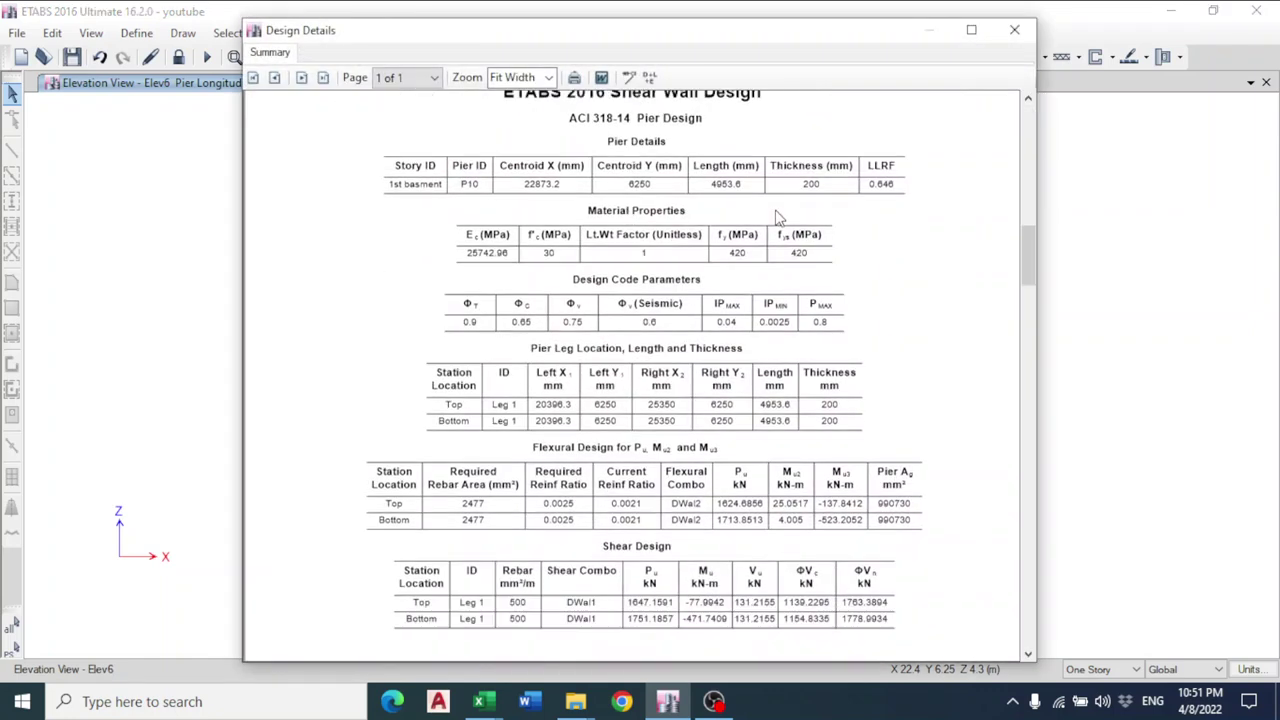
scroll(789, 258, "down", 2)
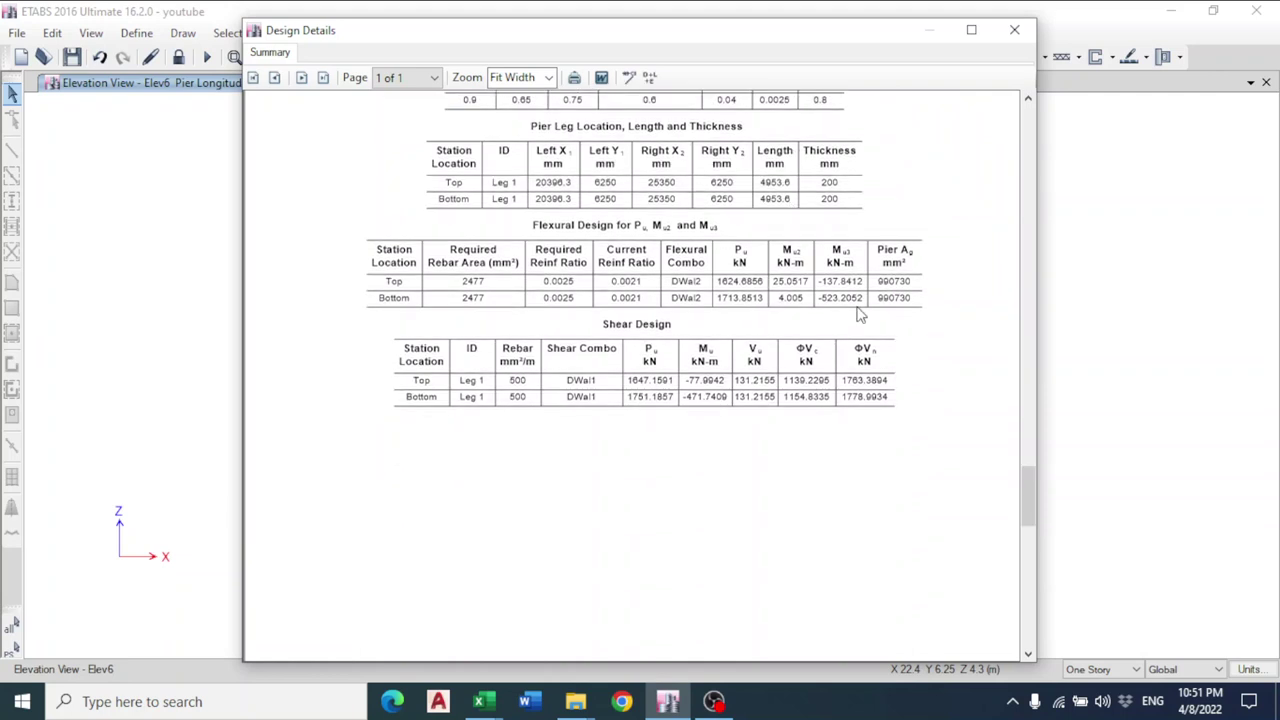
scroll(858, 314, "up", 1)
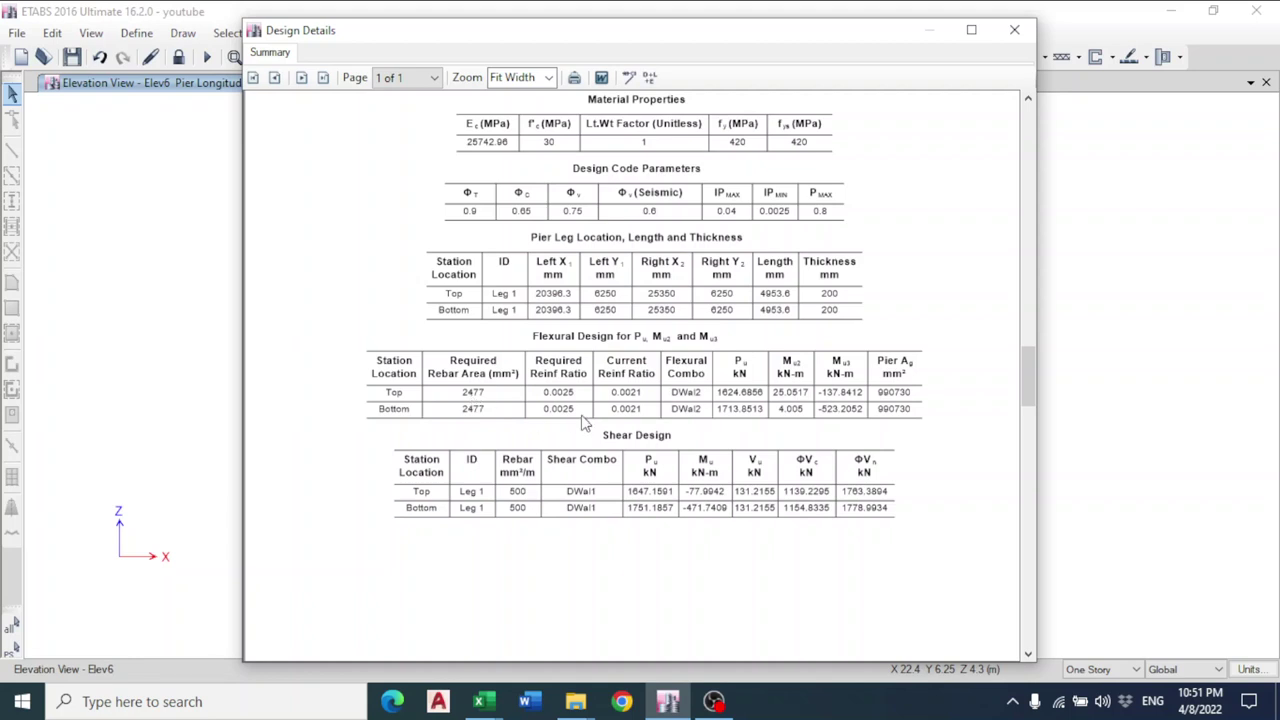
scroll(585, 423, "up", 1)
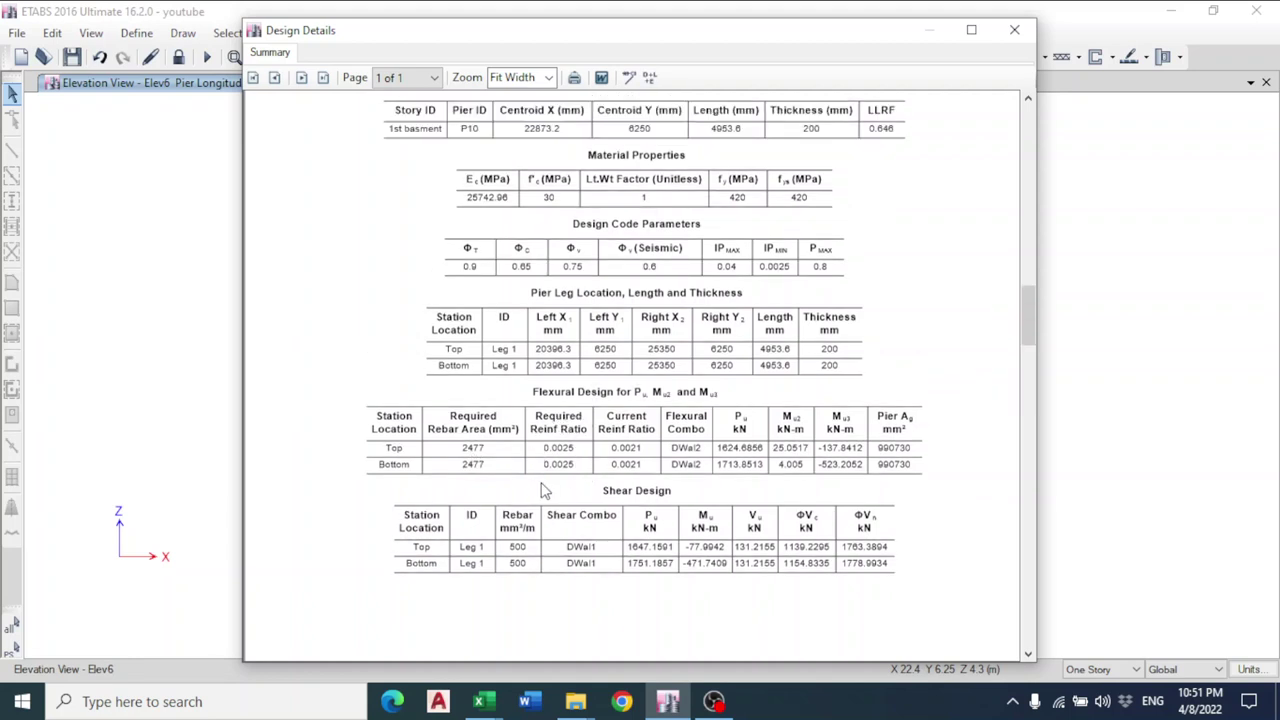
left_click(711, 702)
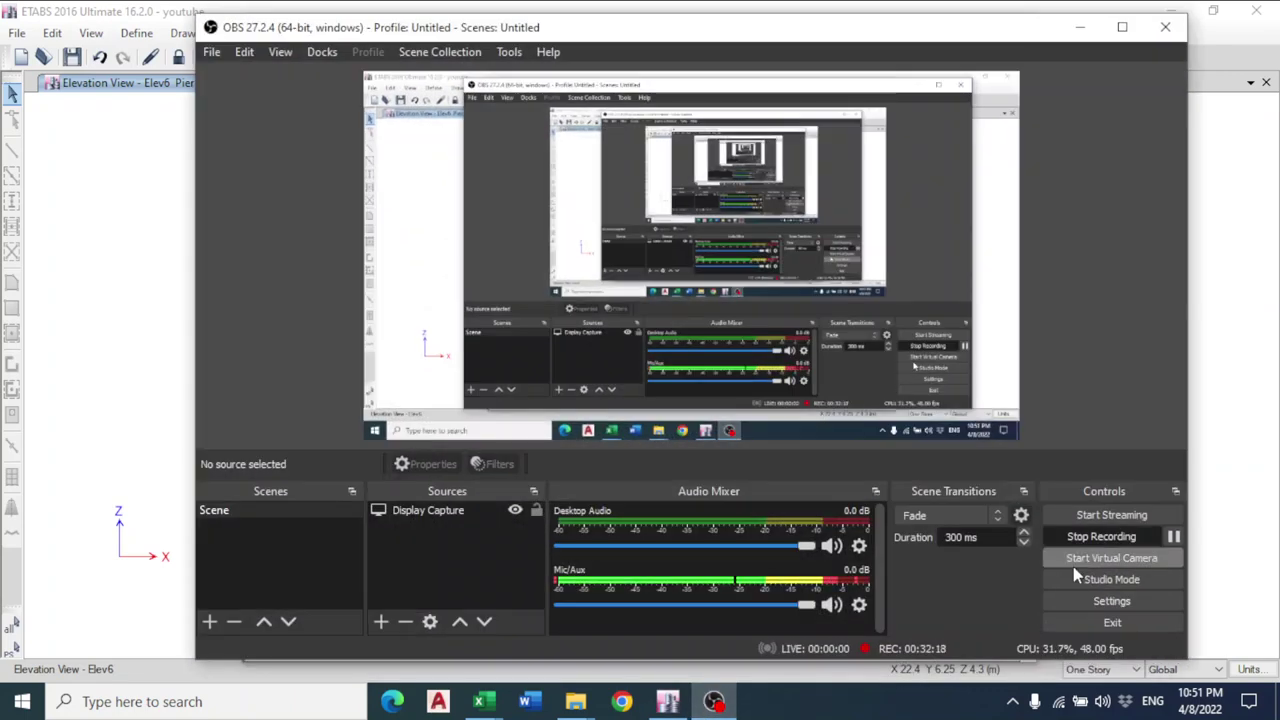
left_click(1080, 28)
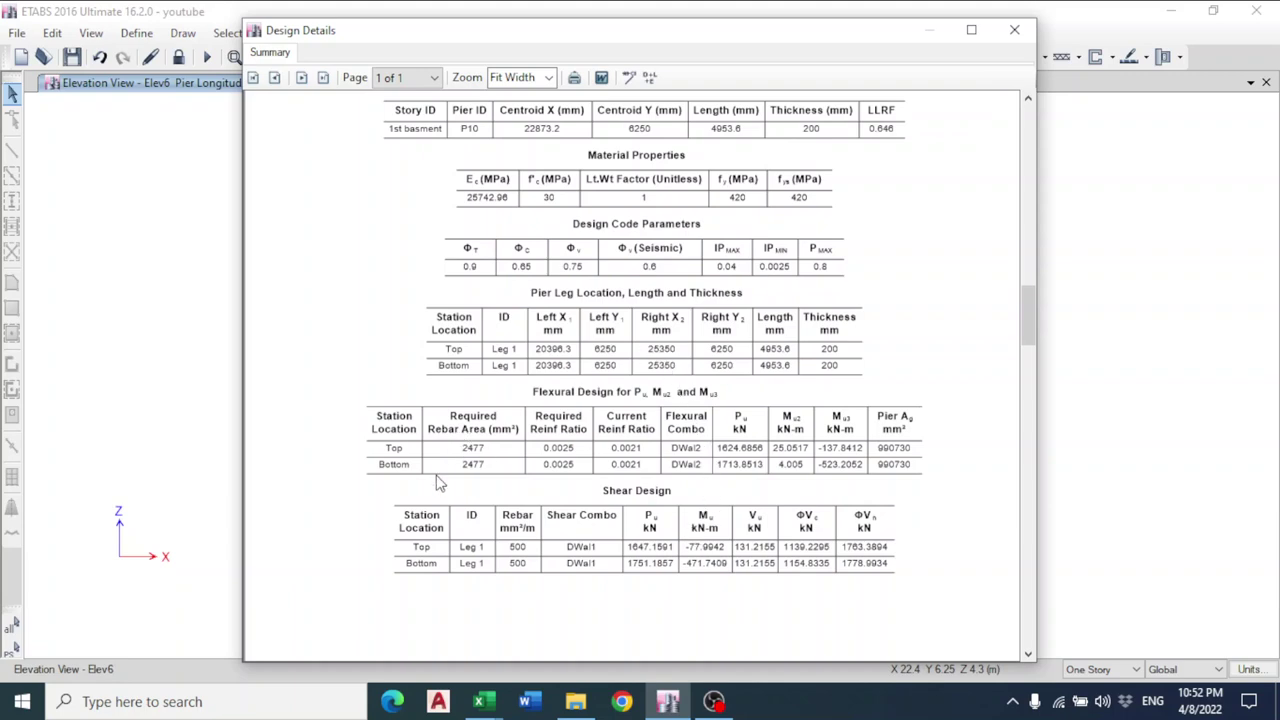
Switch to Beam.xlsx in Excel, set the required steel area As to 2477, and read the bar counts per diameter.
left_click(472, 697)
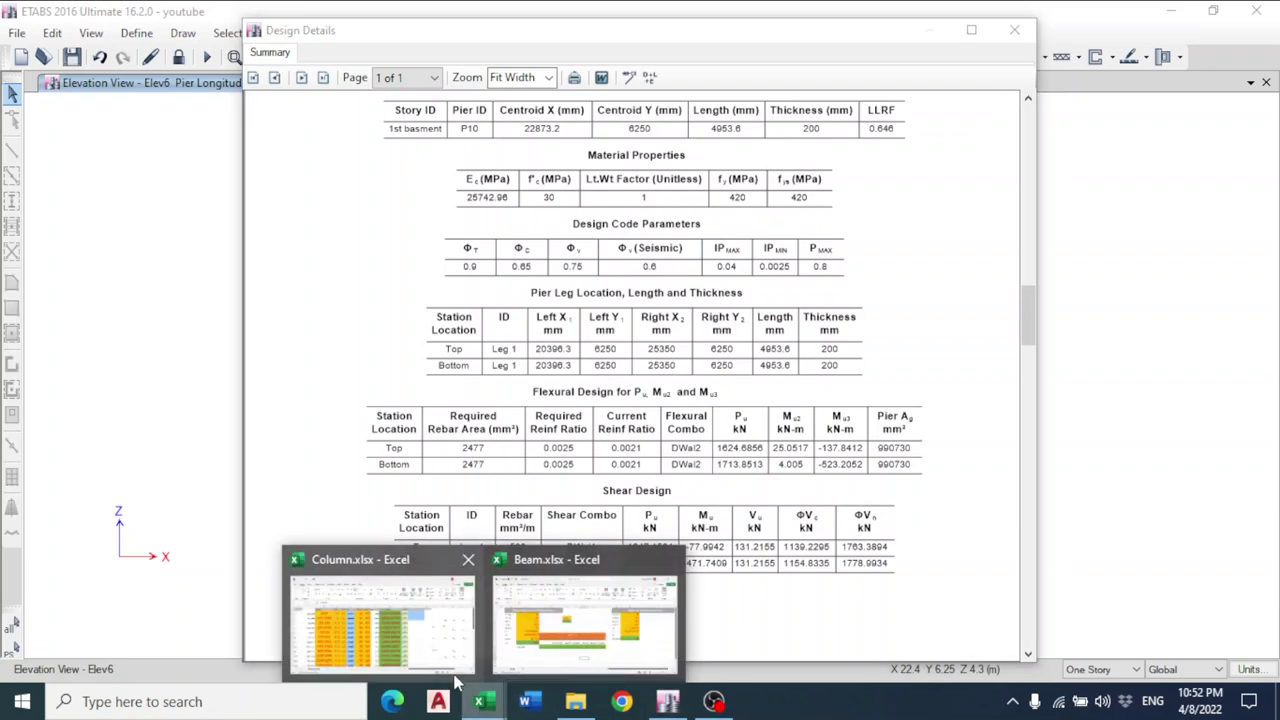
left_click(585, 615)
left_click(248, 457)
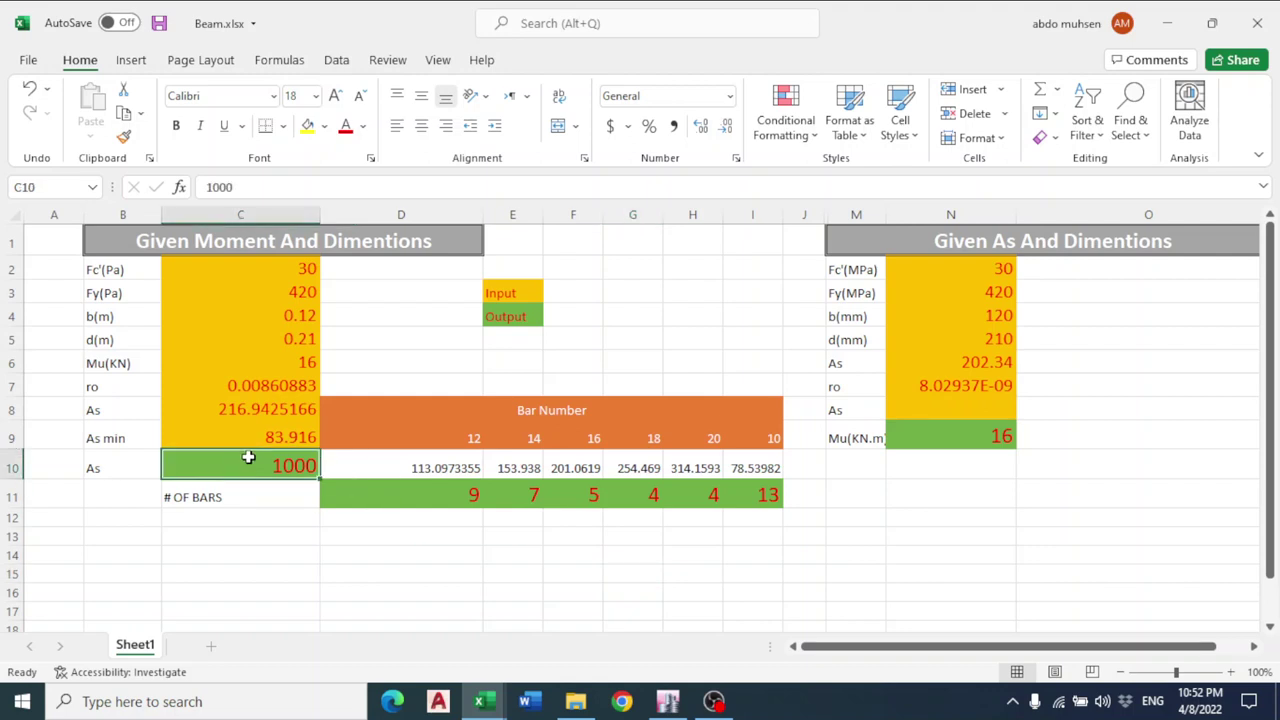
type("2477")
key("Return")
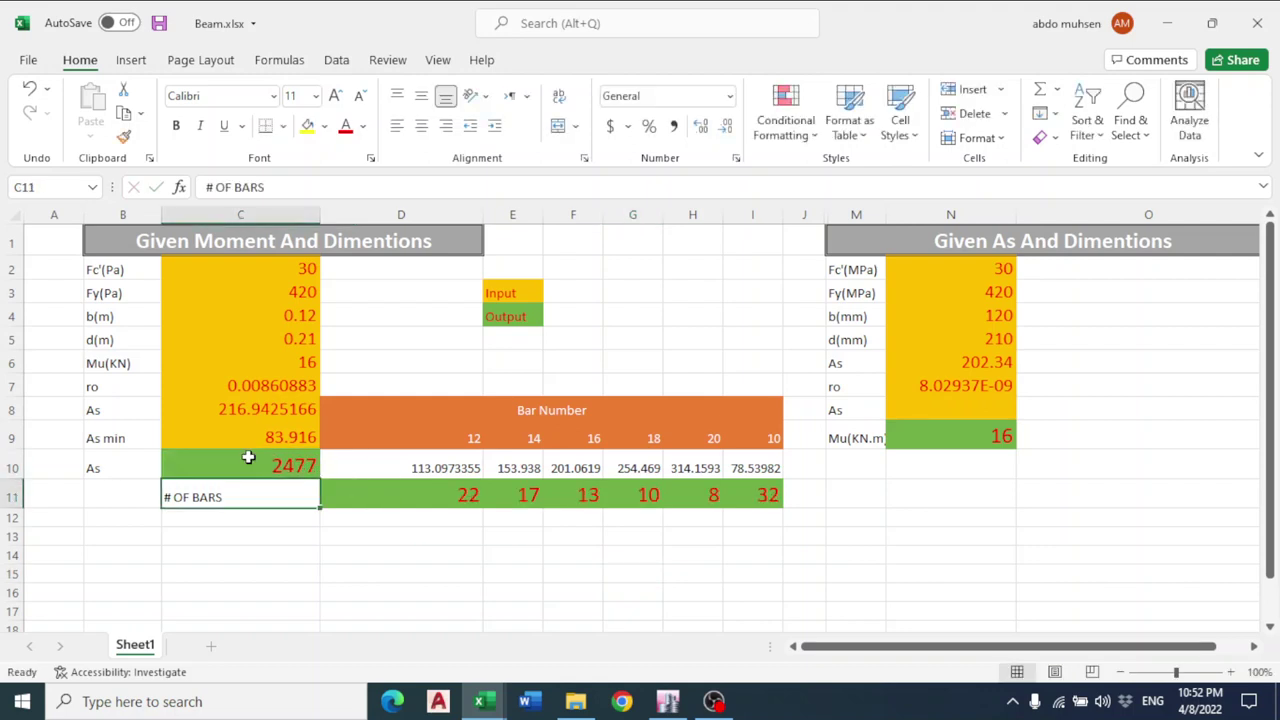
left_click(583, 554)
left_click(637, 436)
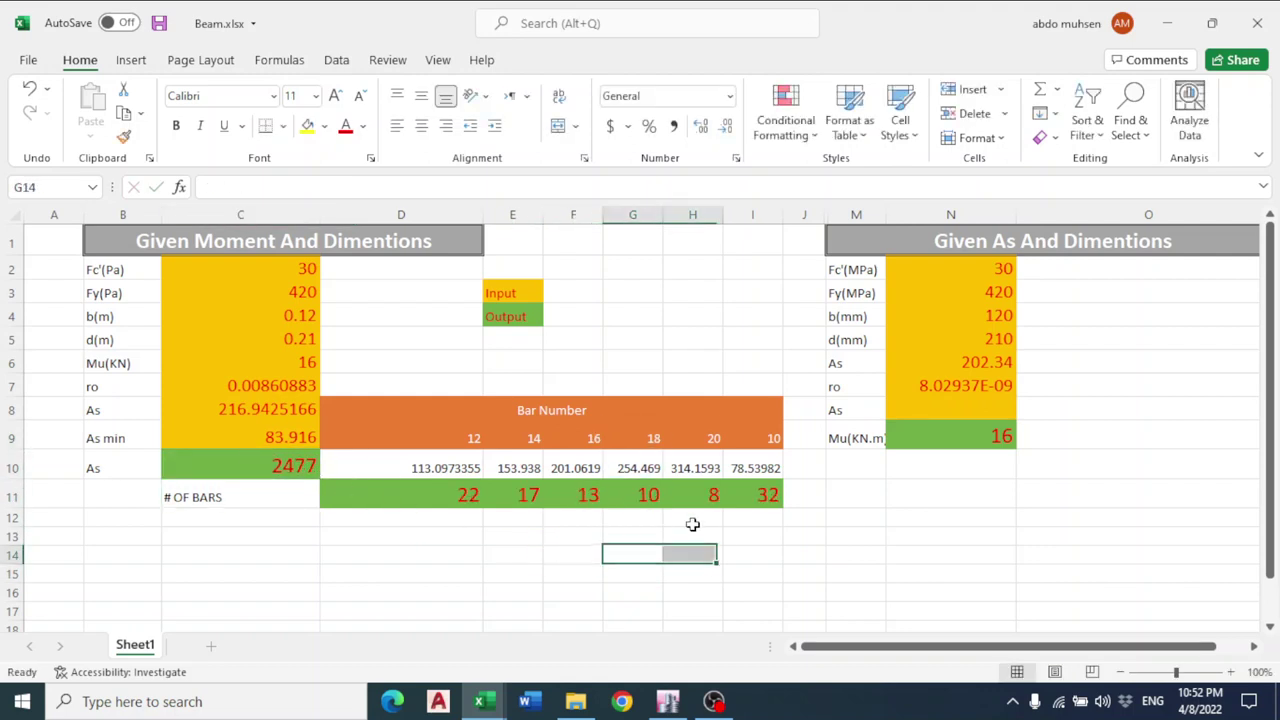
left_click(693, 465)
left_click(632, 572)
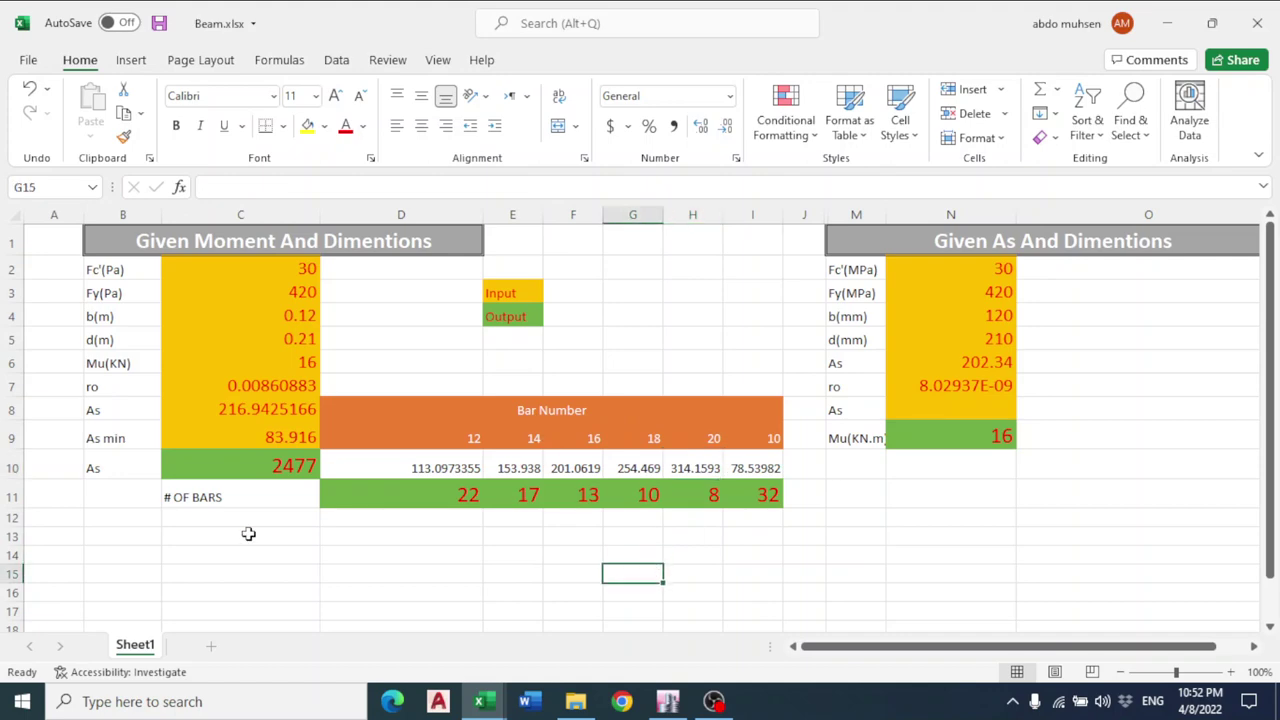
left_click(1165, 14)
Back in ETABS, inspect the pier's design overwrites for edge bar spacing and clear cover, and check the wall design load combinations.
scroll(730, 455, "down", 5)
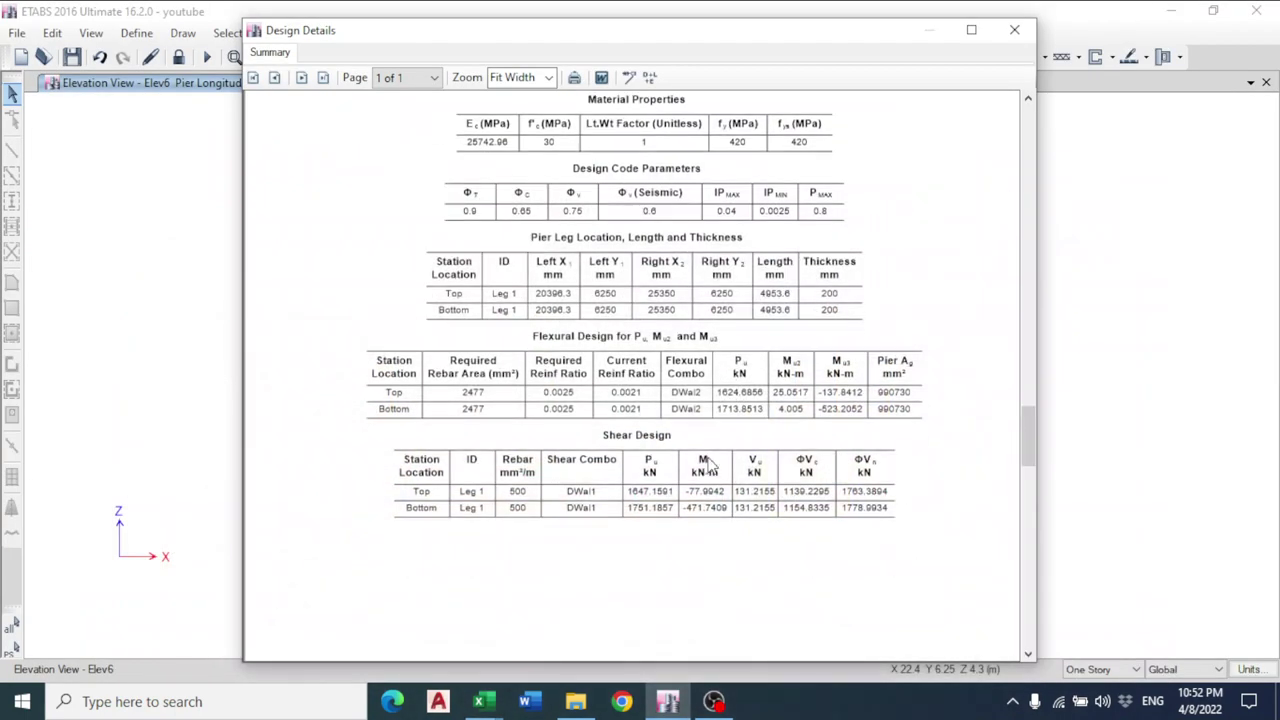
scroll(741, 481, "up", 2)
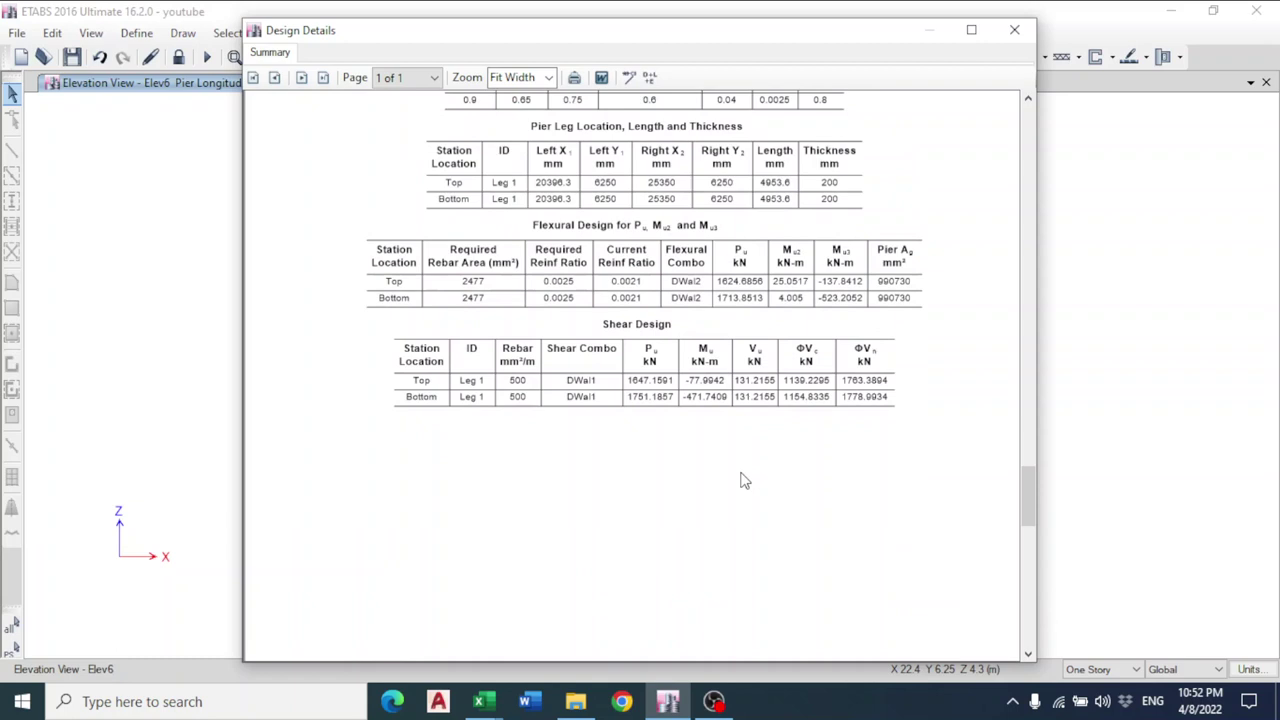
left_click(627, 77)
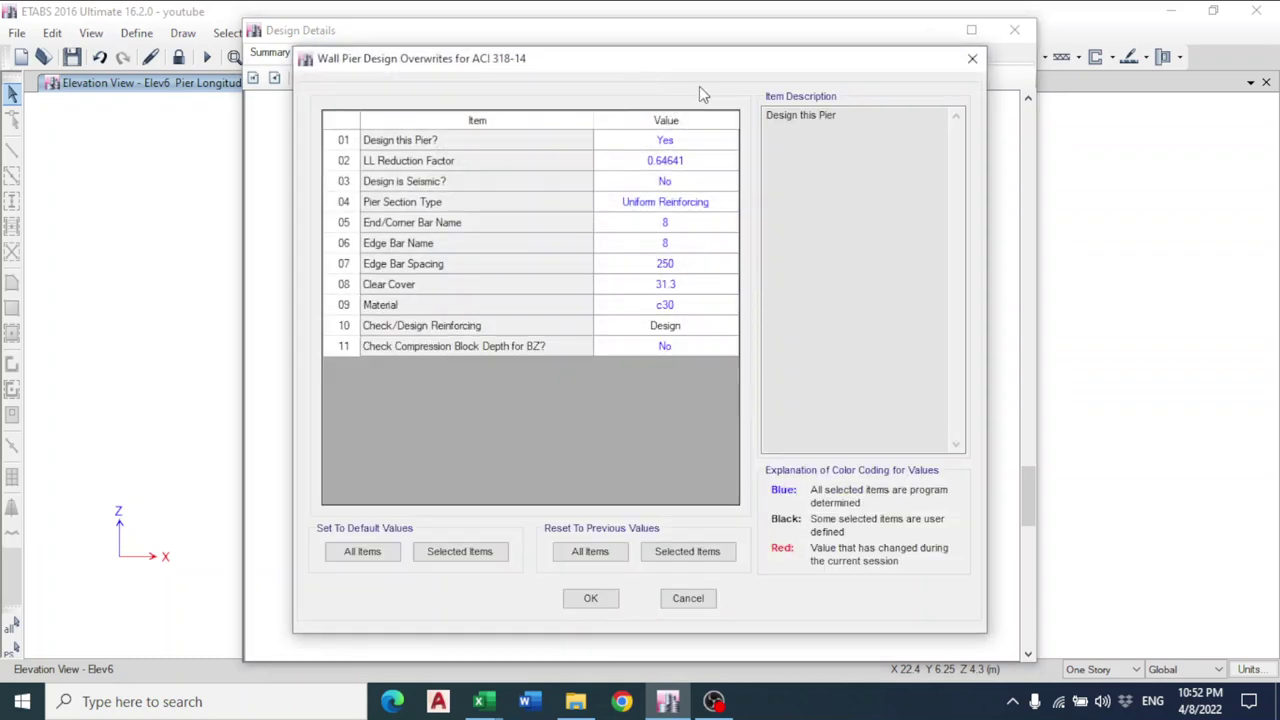
left_click(690, 245)
left_click(680, 263)
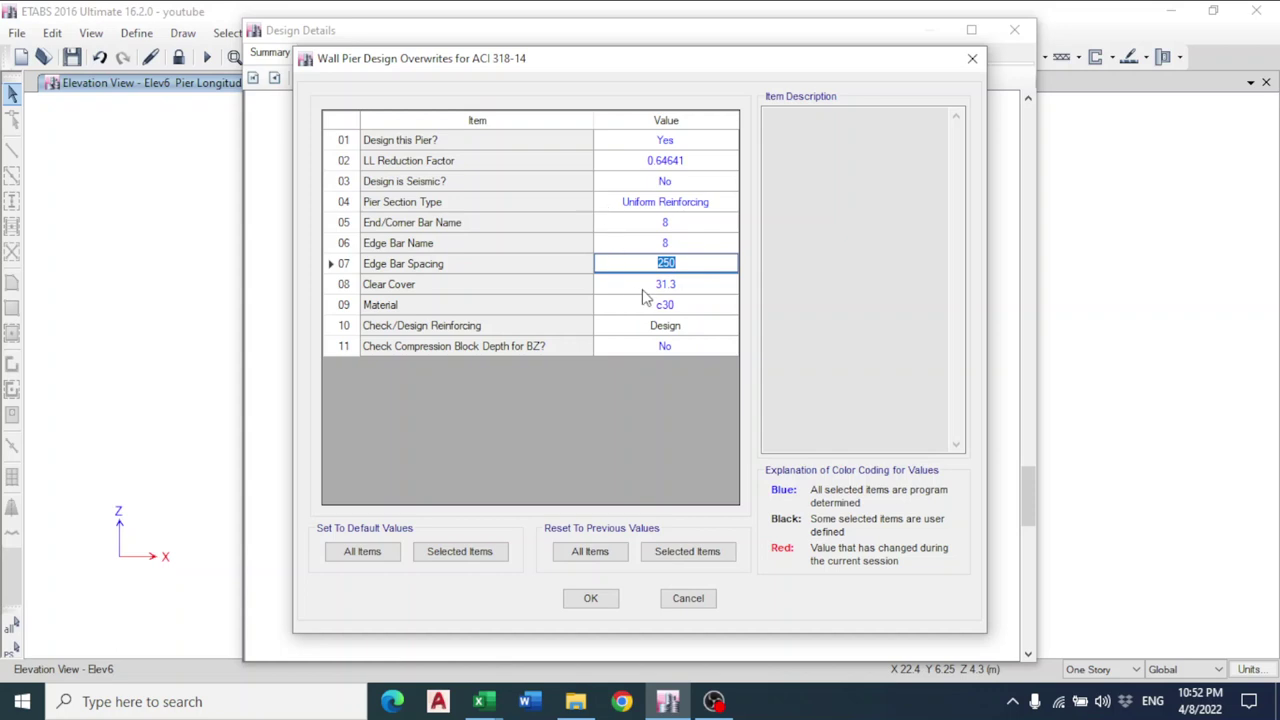
left_click(688, 288)
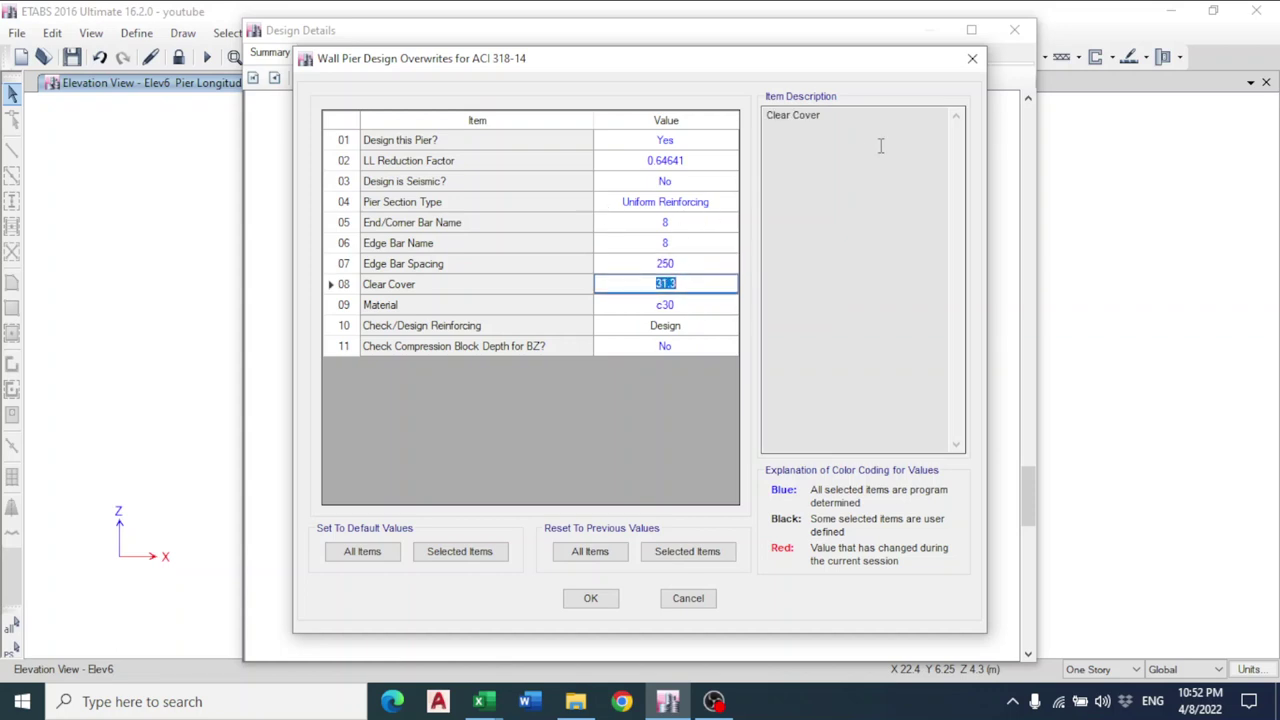
left_click(972, 58)
left_click(650, 80)
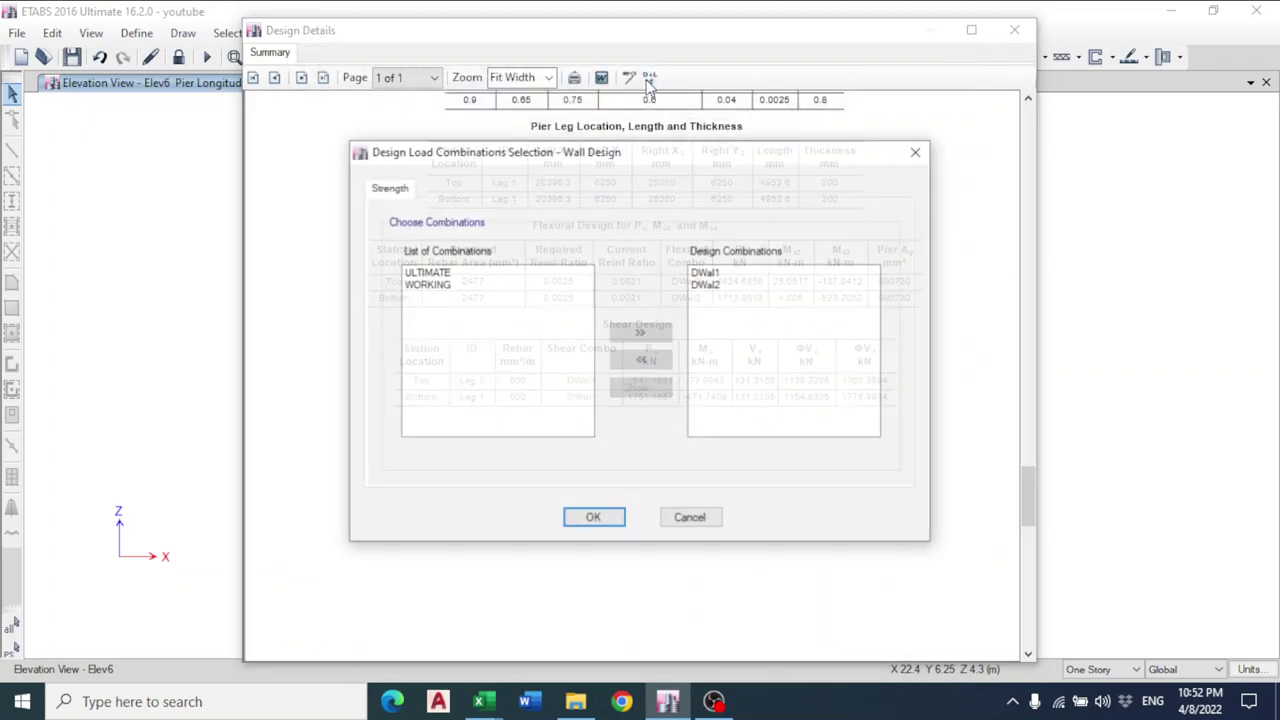
left_click(910, 153)
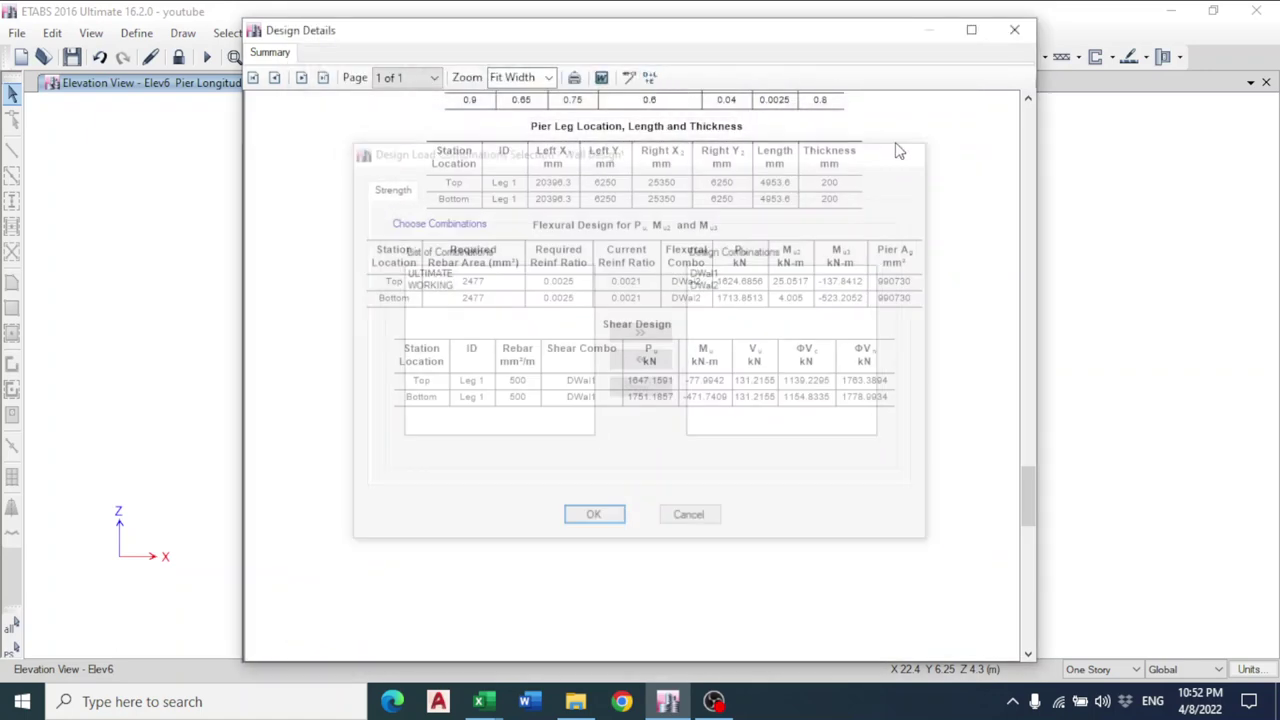
Reopen the wall pier design overwrites and examine the check/design reinforcing, edge bar spacing and edge bar name settings.
left_click(630, 77)
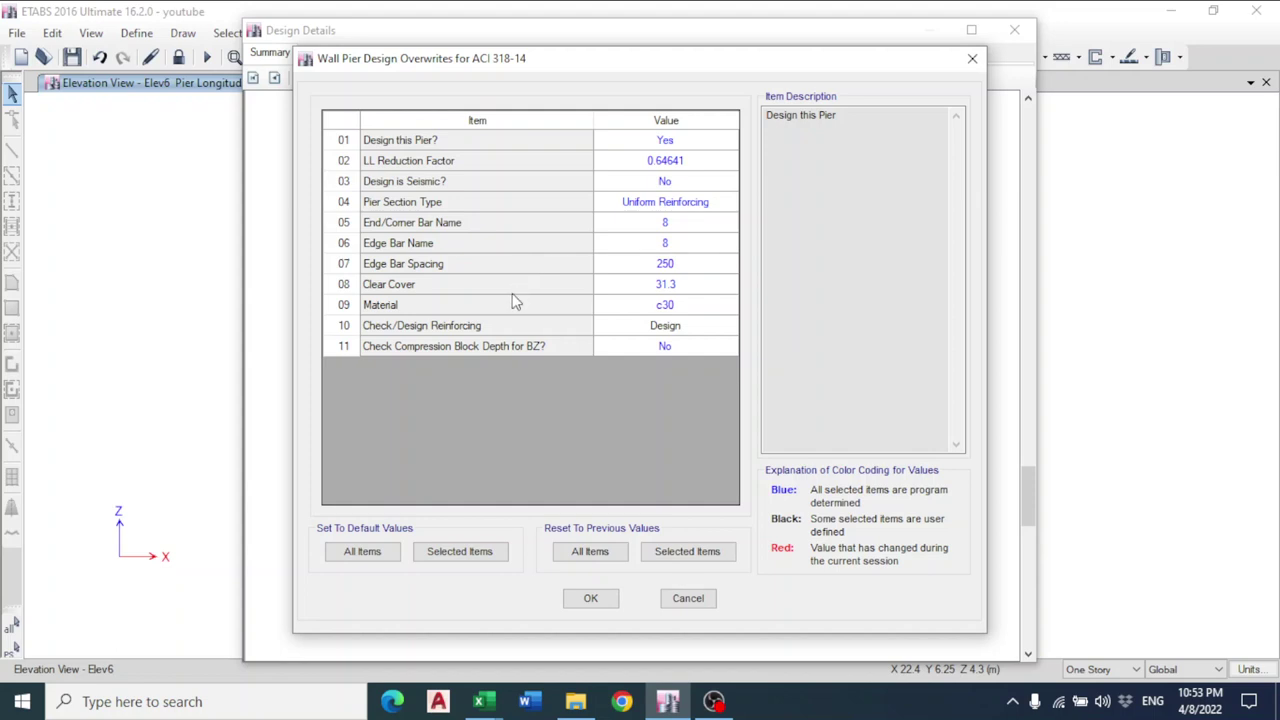
left_click(494, 323)
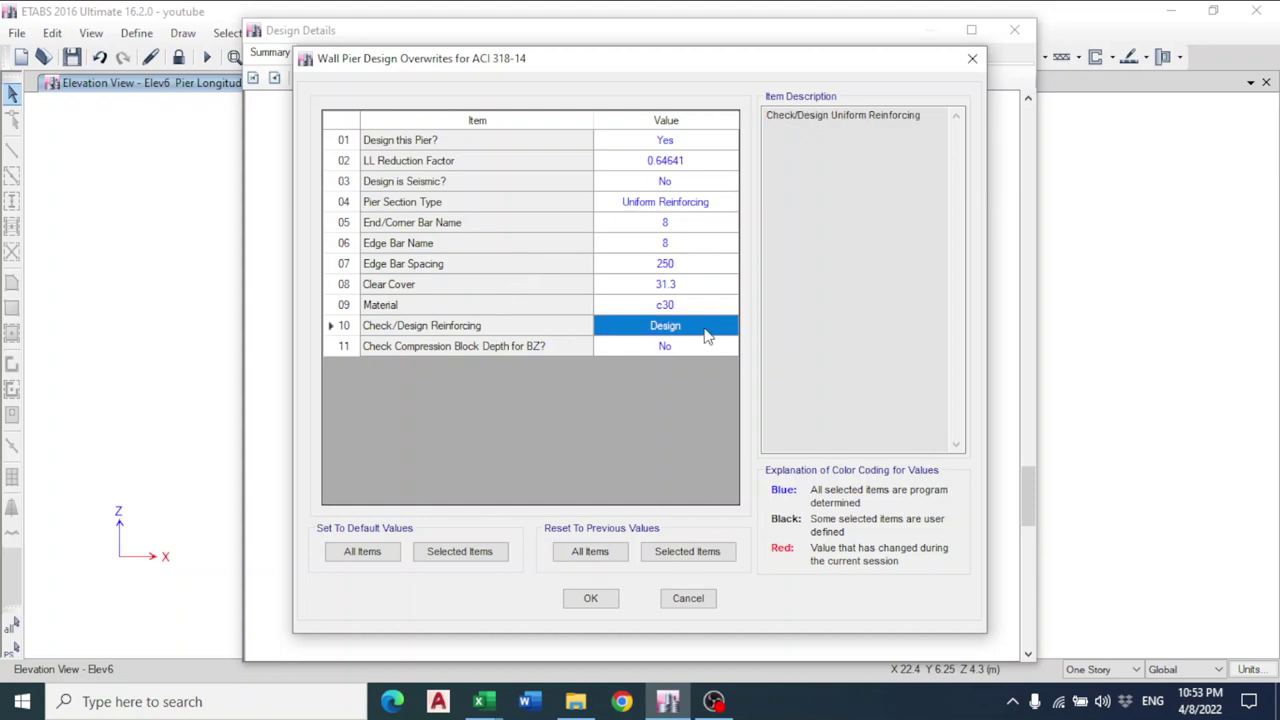
left_click(706, 330)
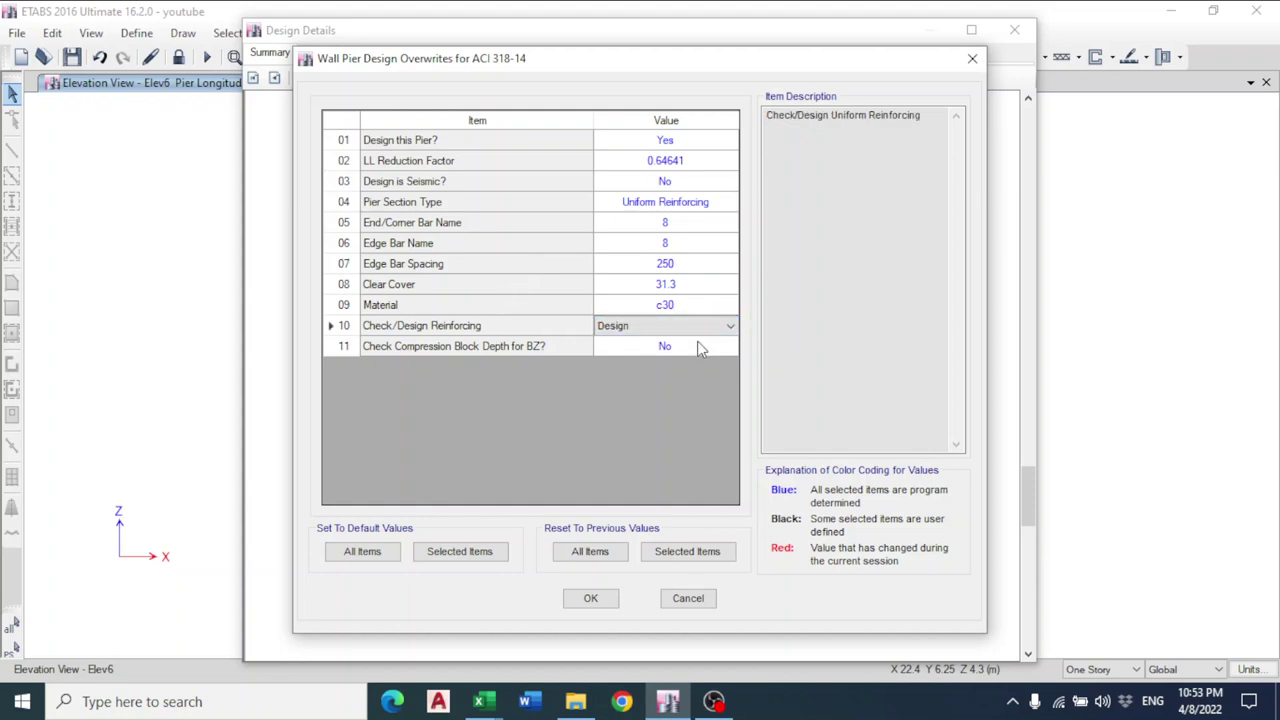
key("Escape")
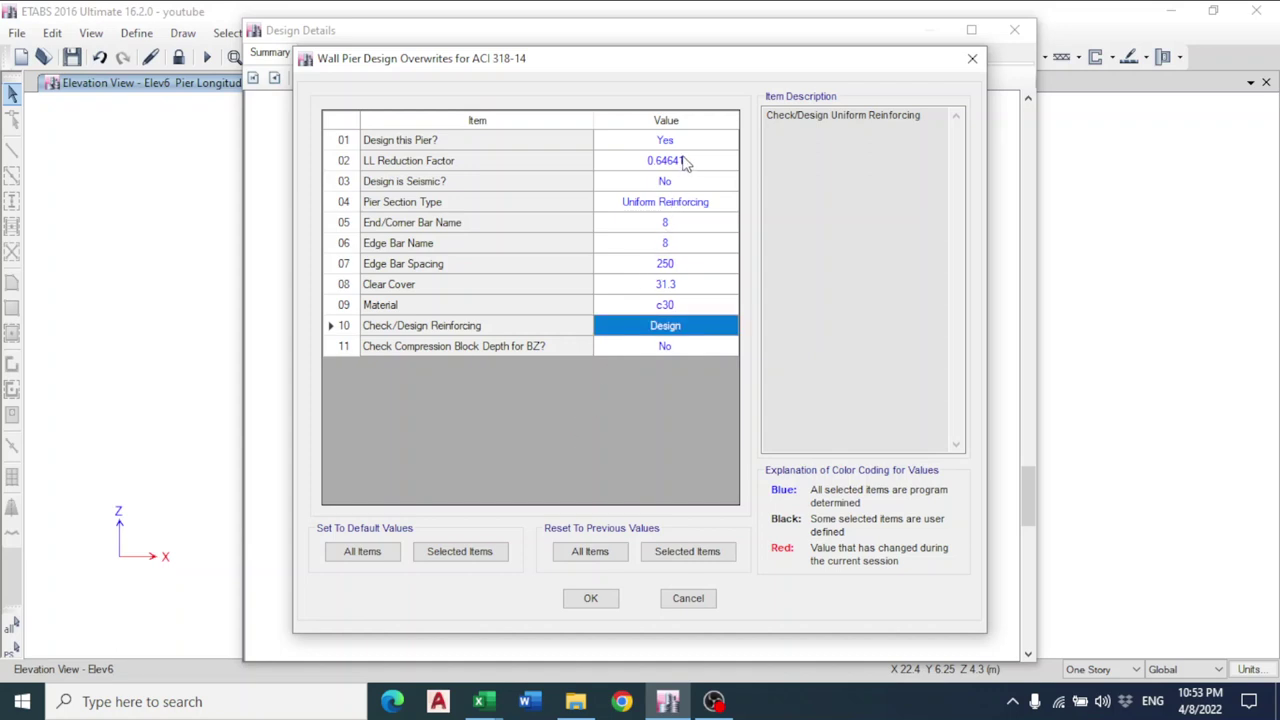
left_click(688, 264)
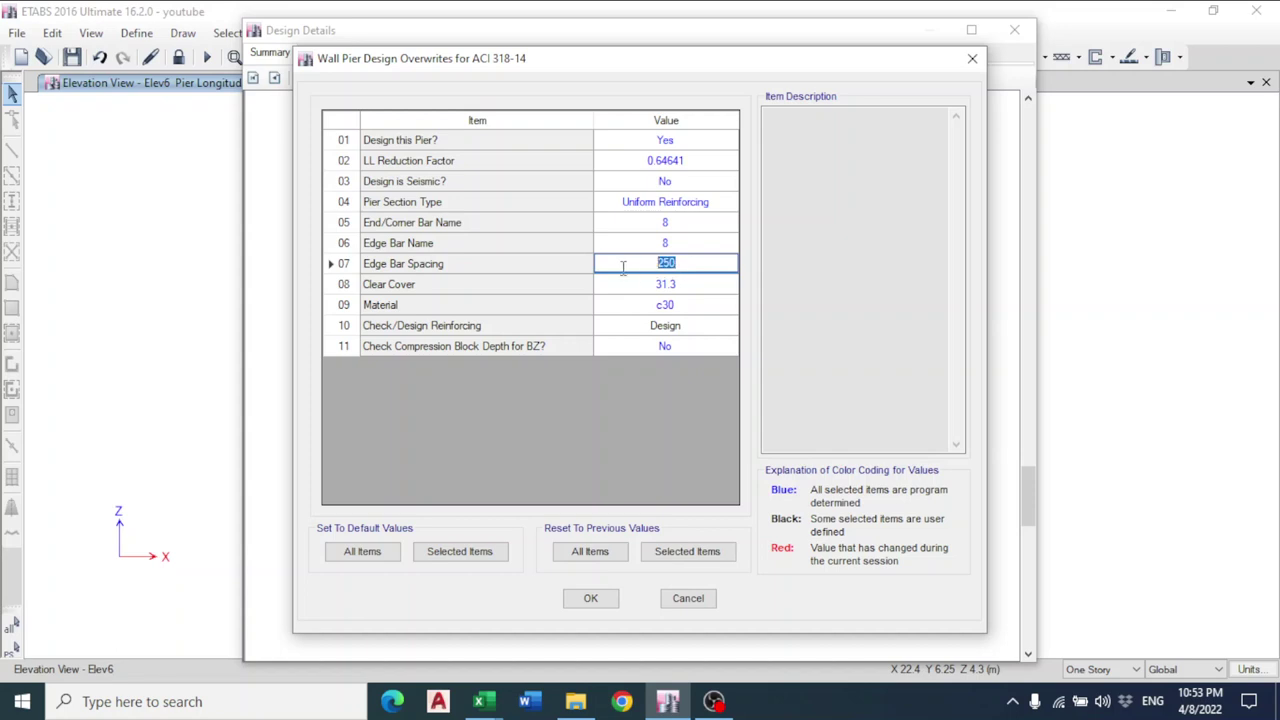
left_click(700, 243)
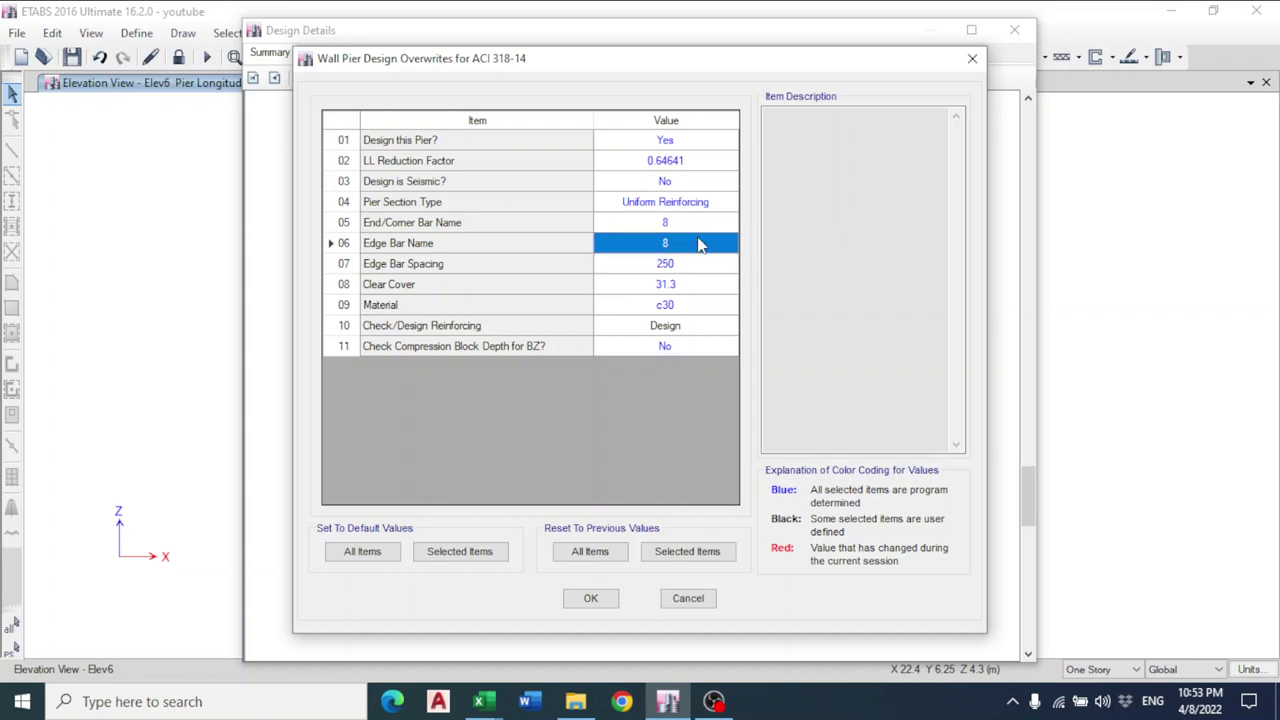